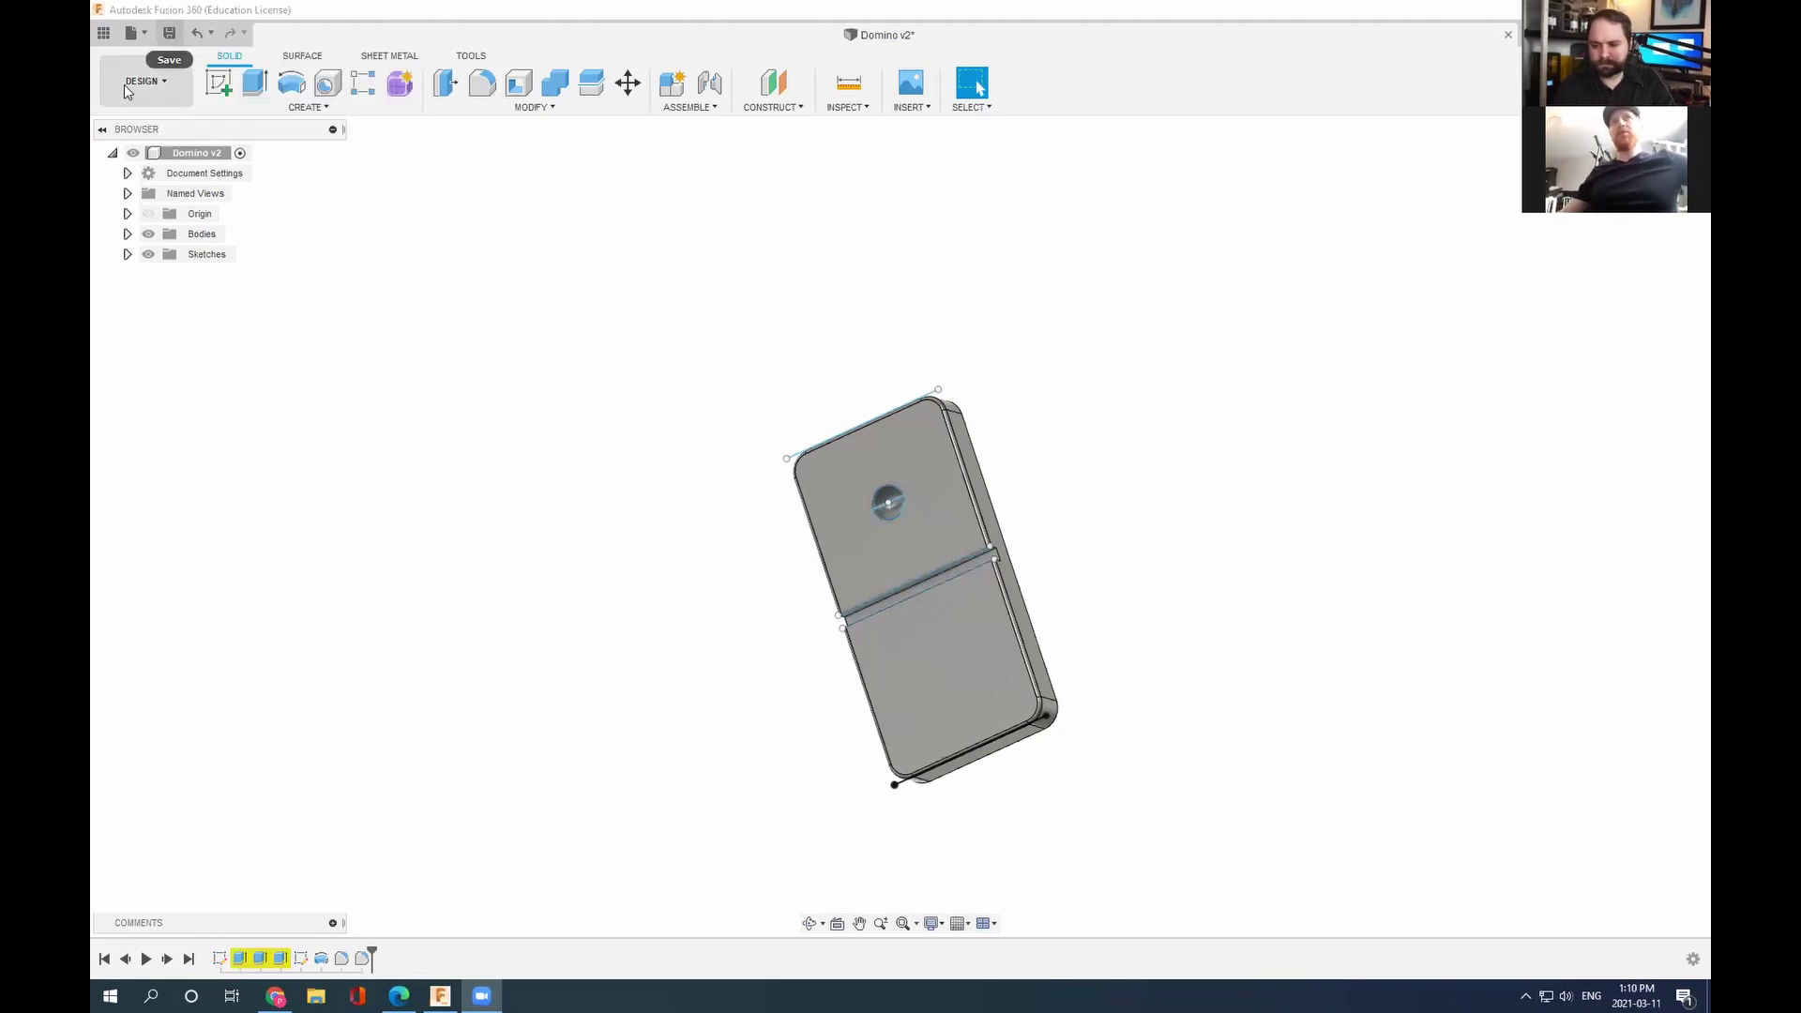
Step: Create a new design and turn on the display of its origin planes and axes
{"action": "left_click", "coordinate": [143, 37]}
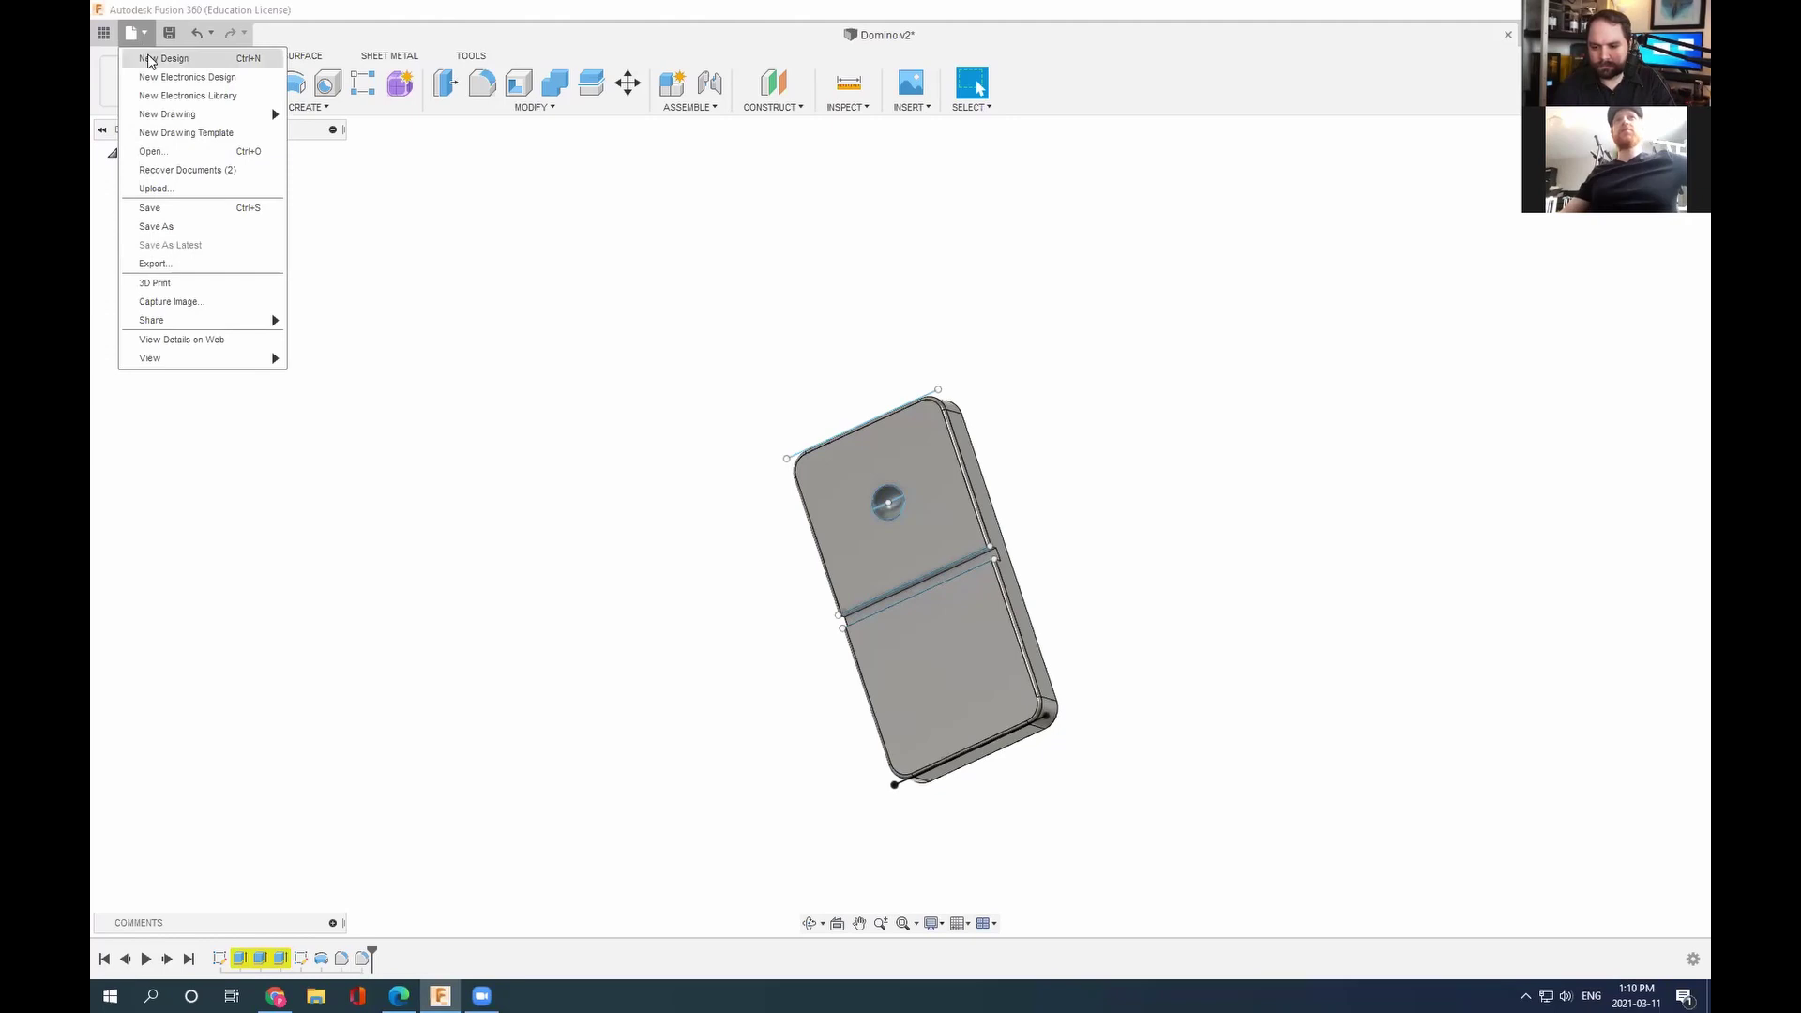
{"action": "left_click", "coordinate": [151, 60]}
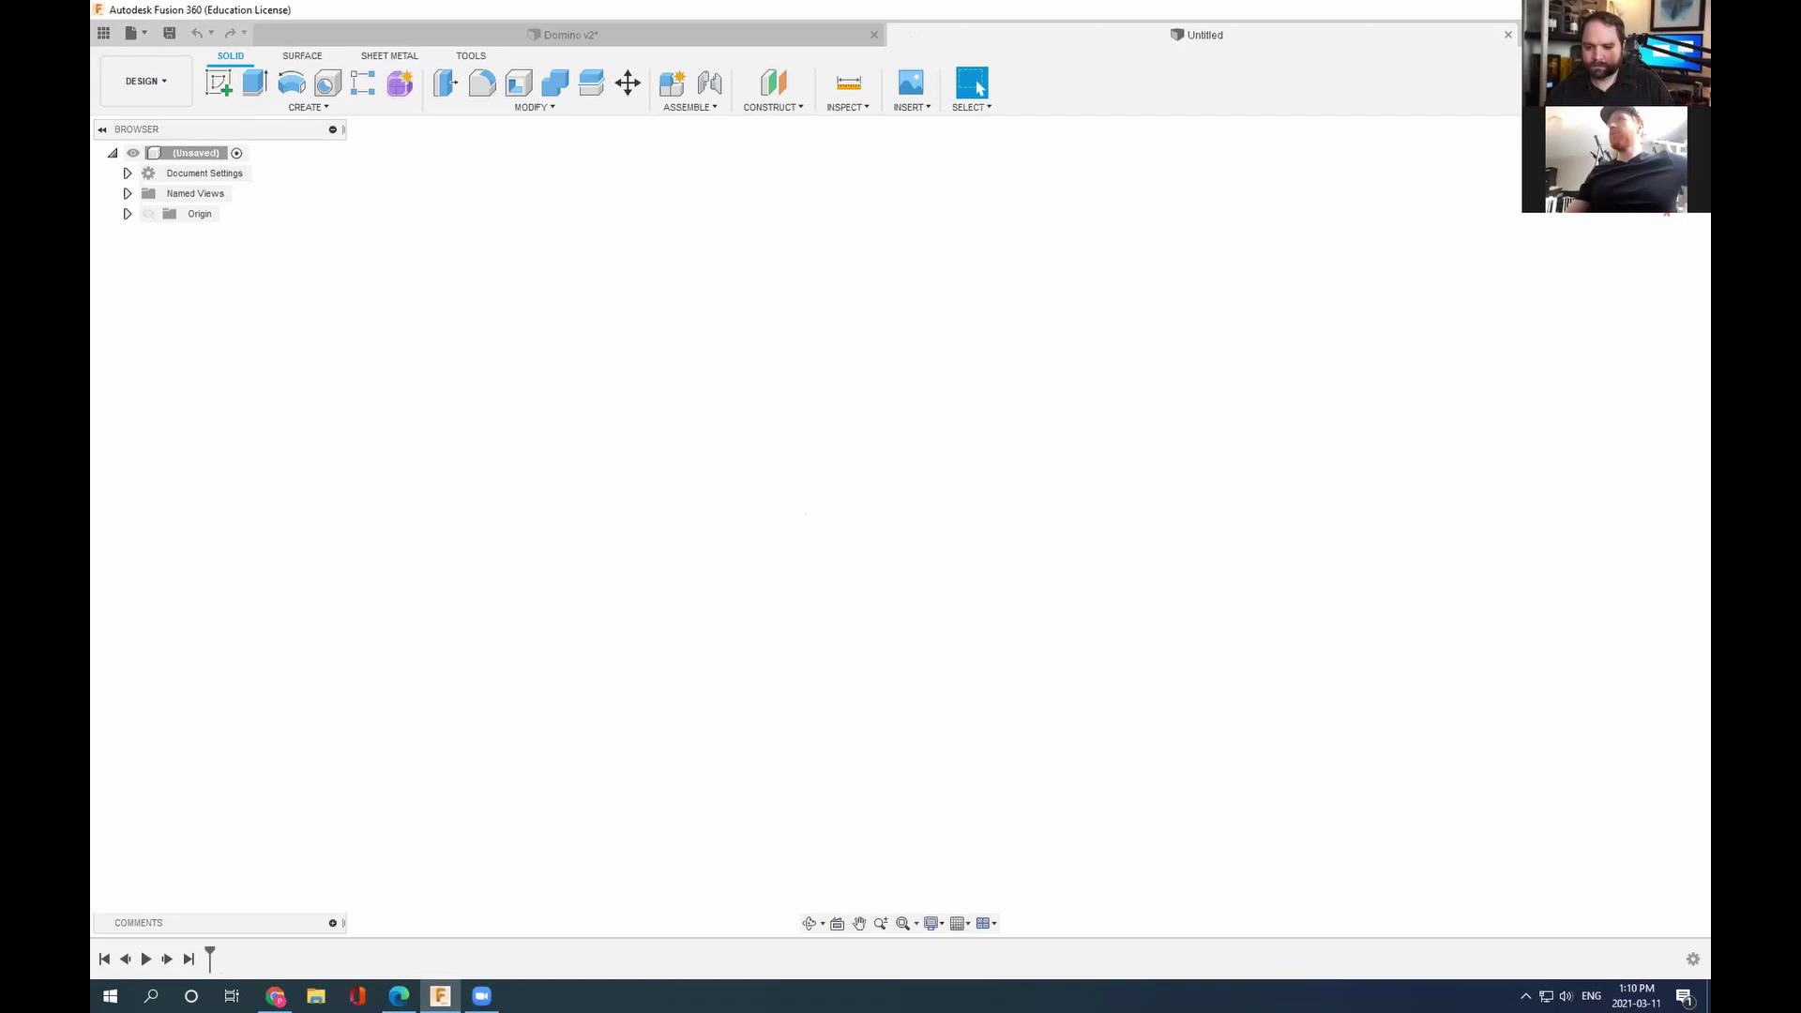
{"action": "left_click", "coordinate": [127, 215]}
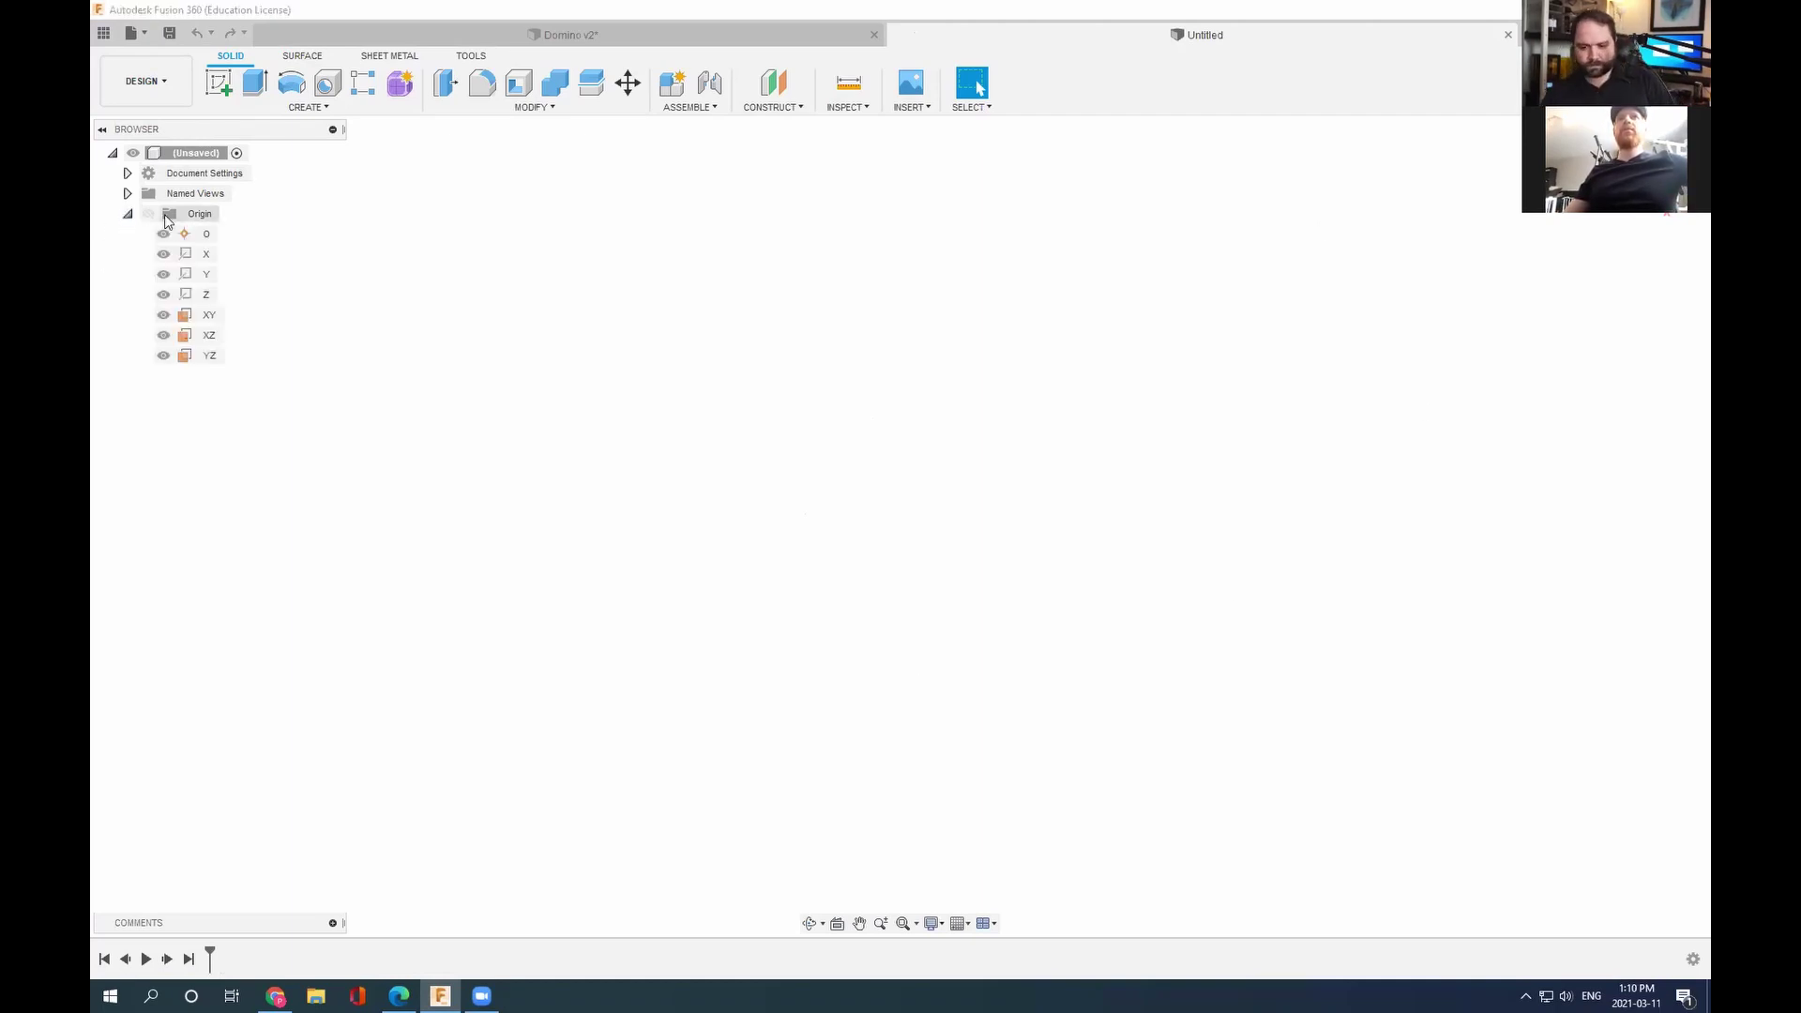
{"action": "left_click", "coordinate": [148, 214]}
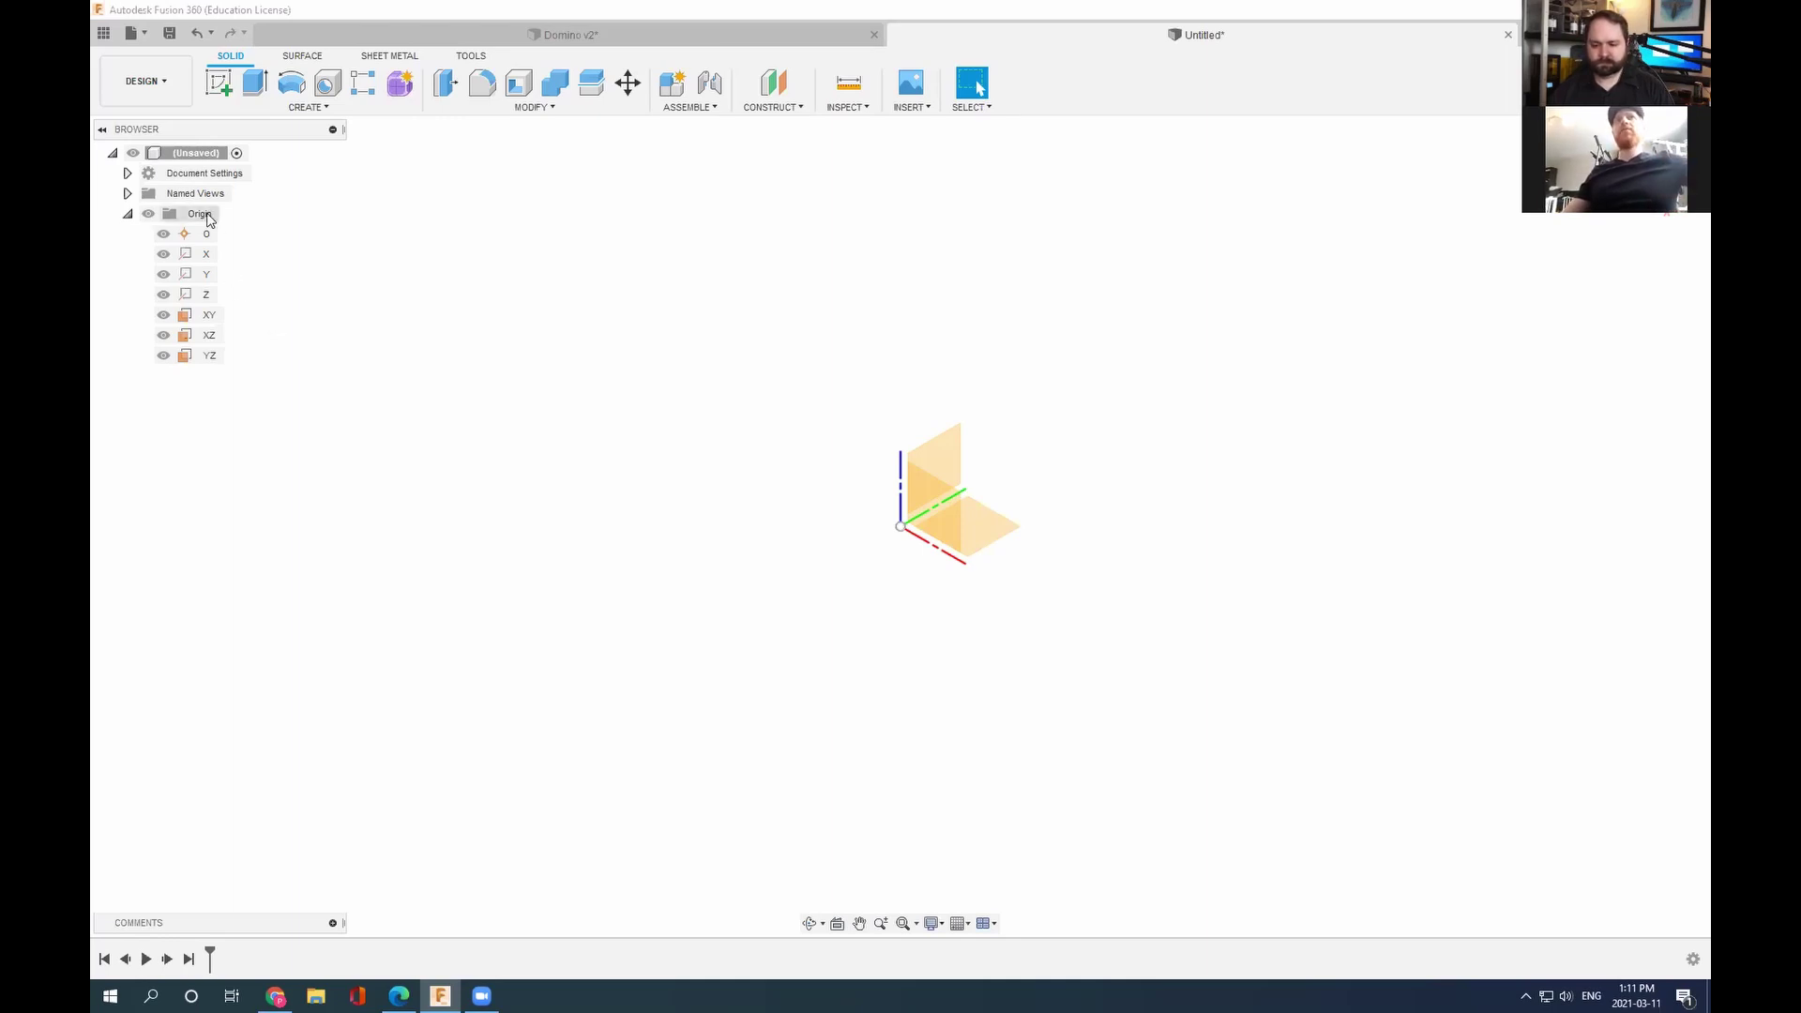
{"action": "left_click", "coordinate": [644, 493]}
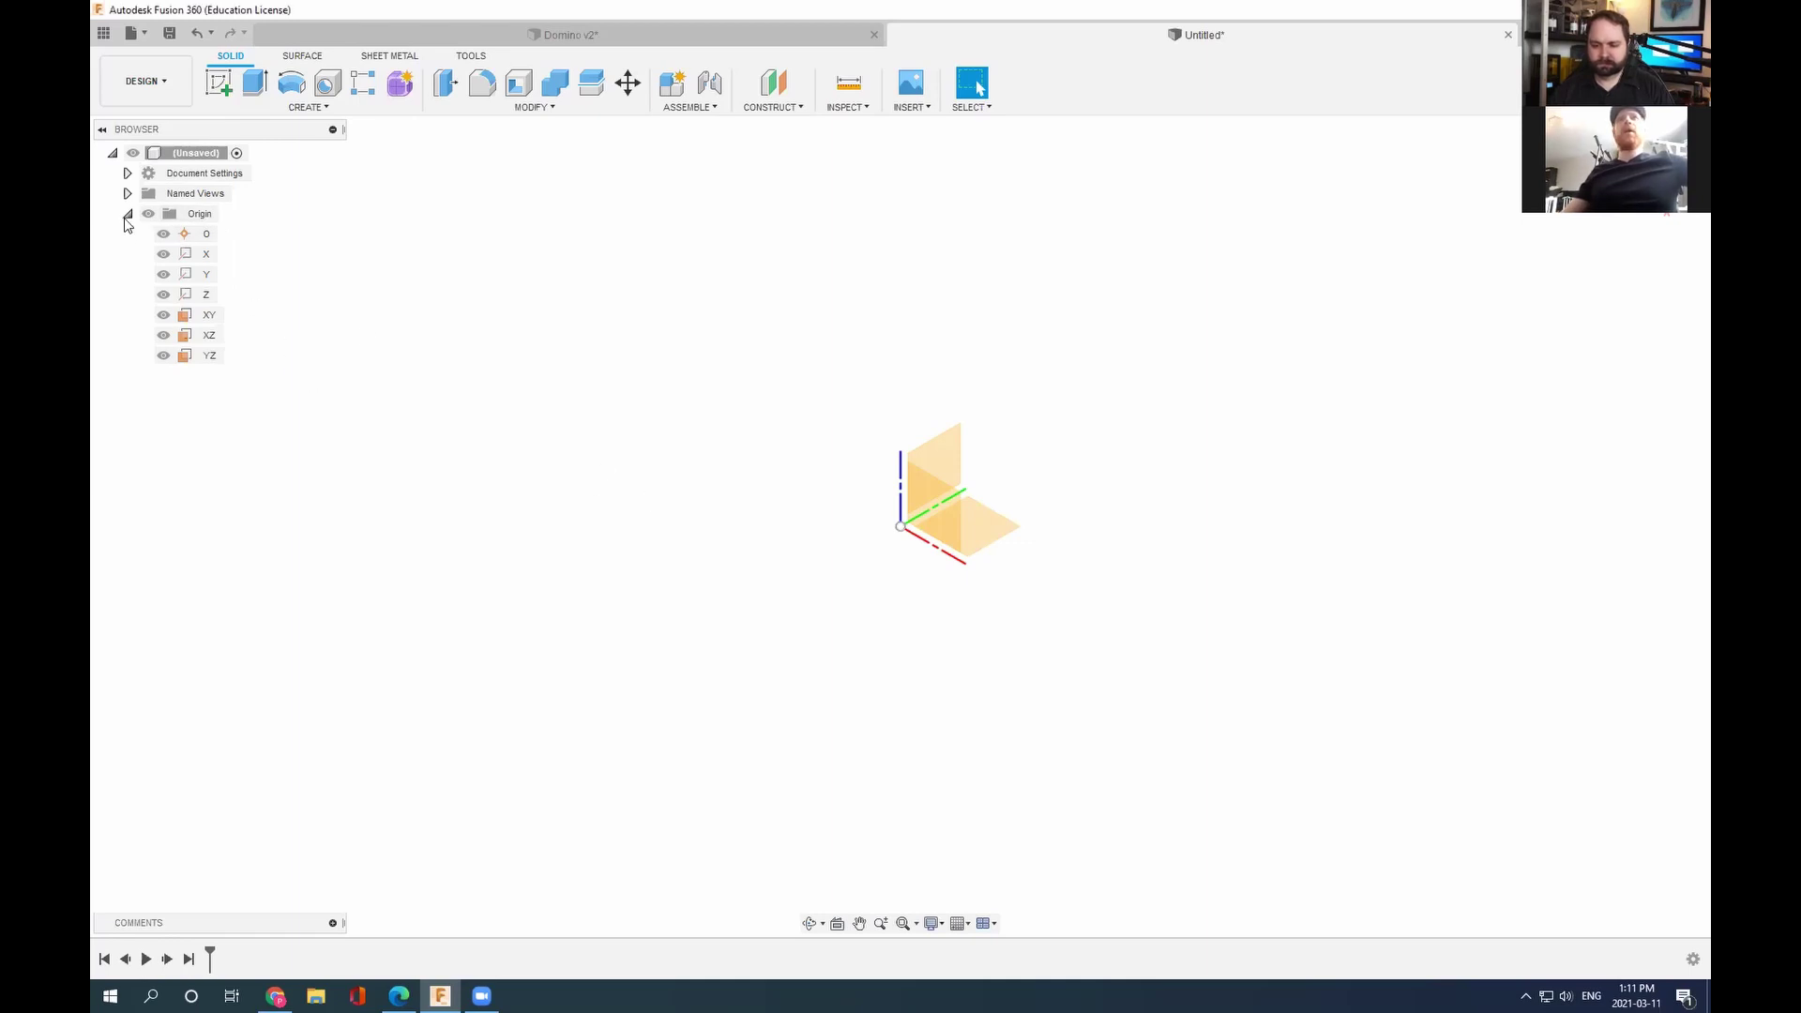
{"action": "left_click", "coordinate": [127, 216]}
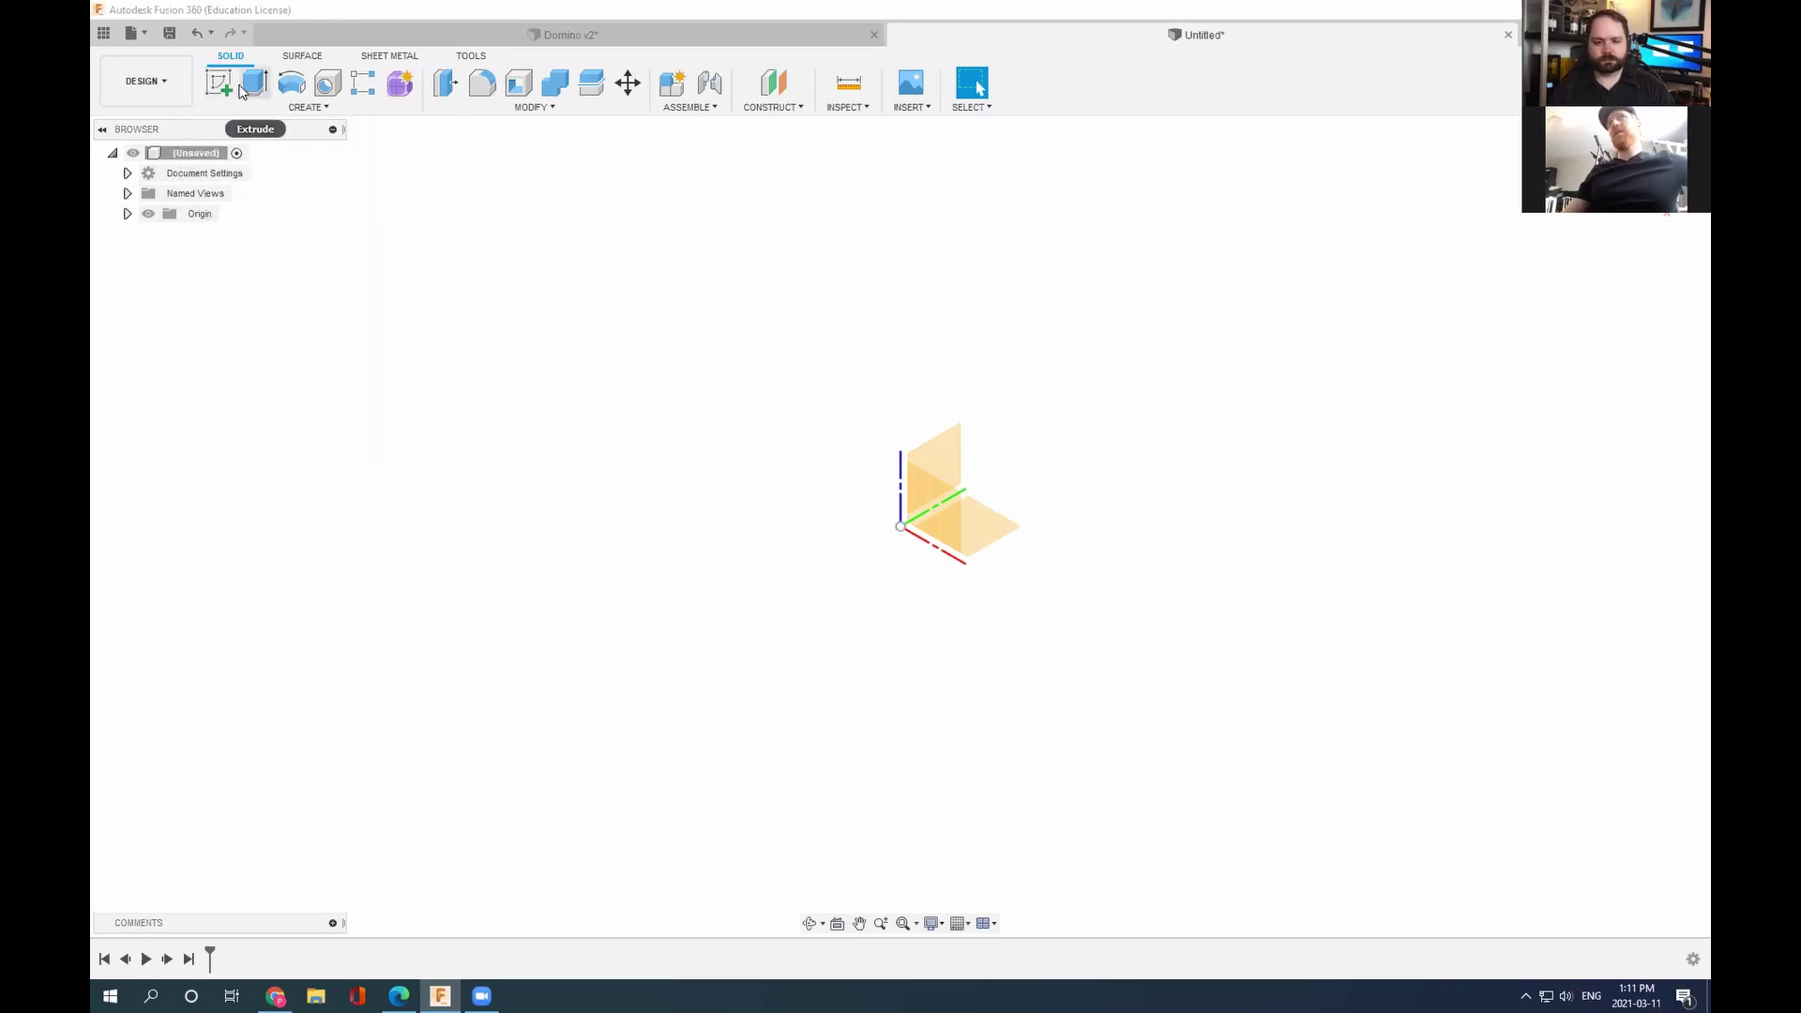
{"action": "left_click", "coordinate": [172, 86]}
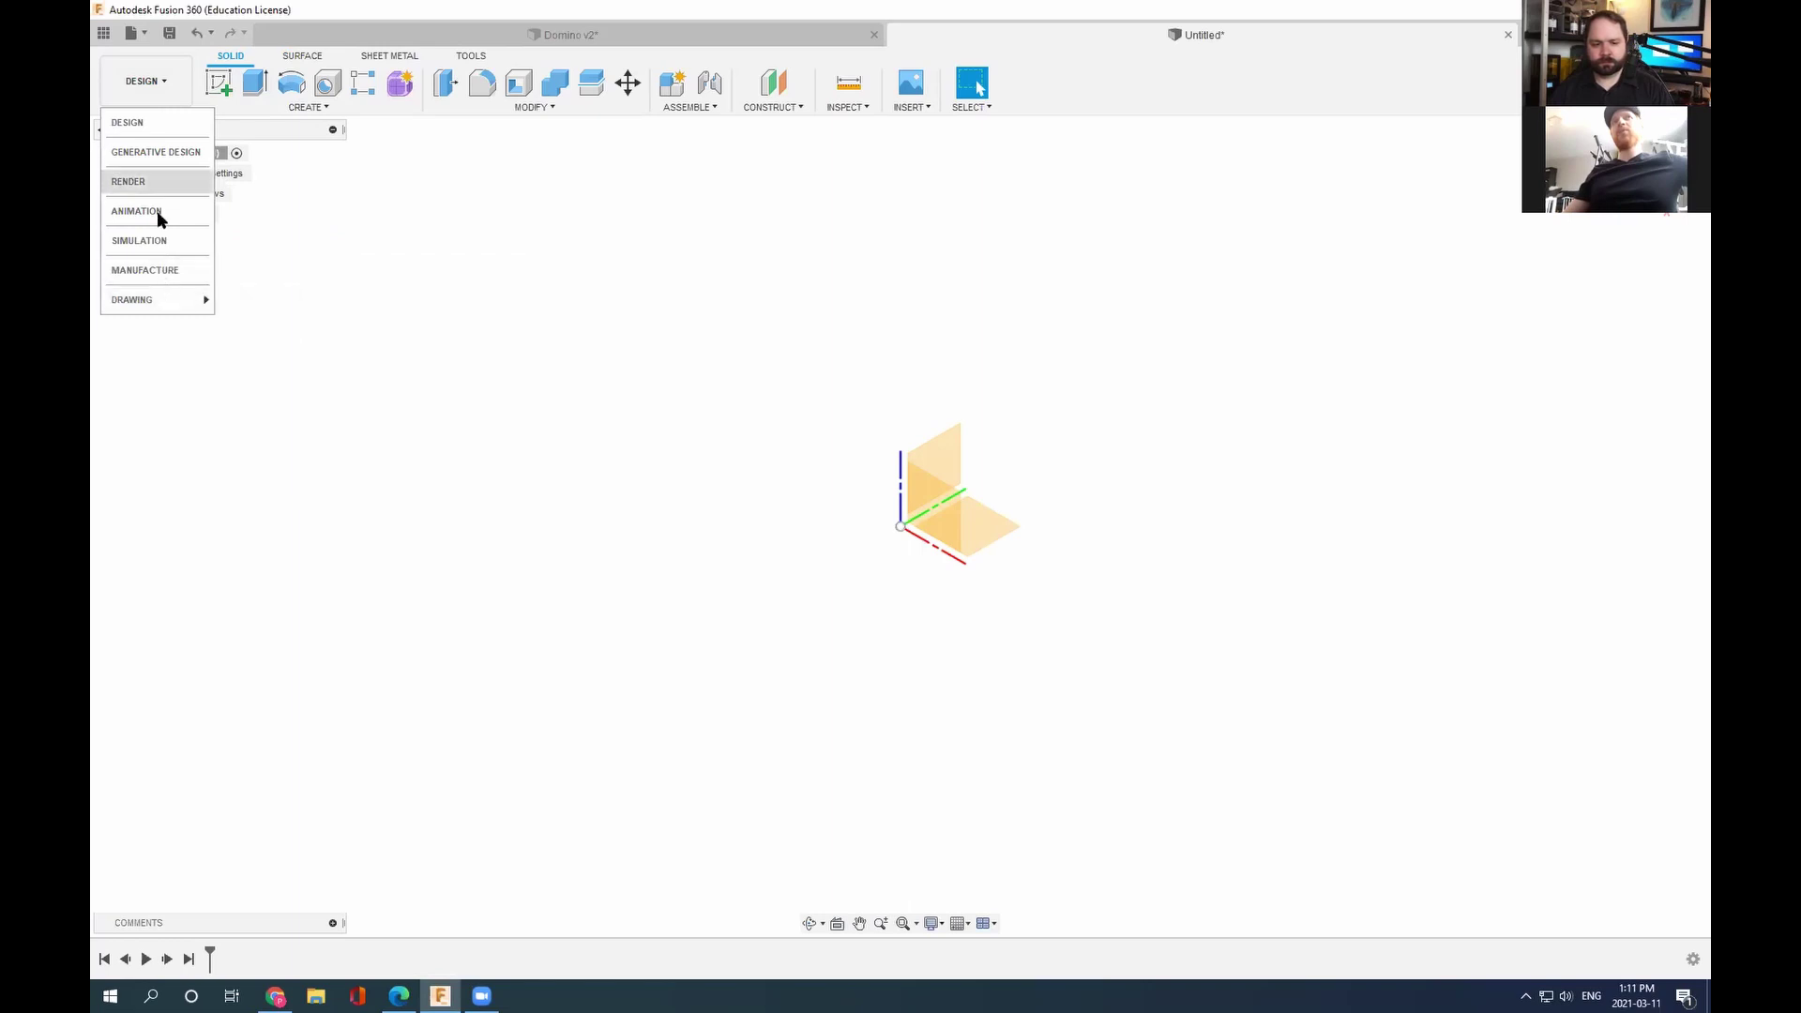
{"action": "left_click", "coordinate": [146, 85]}
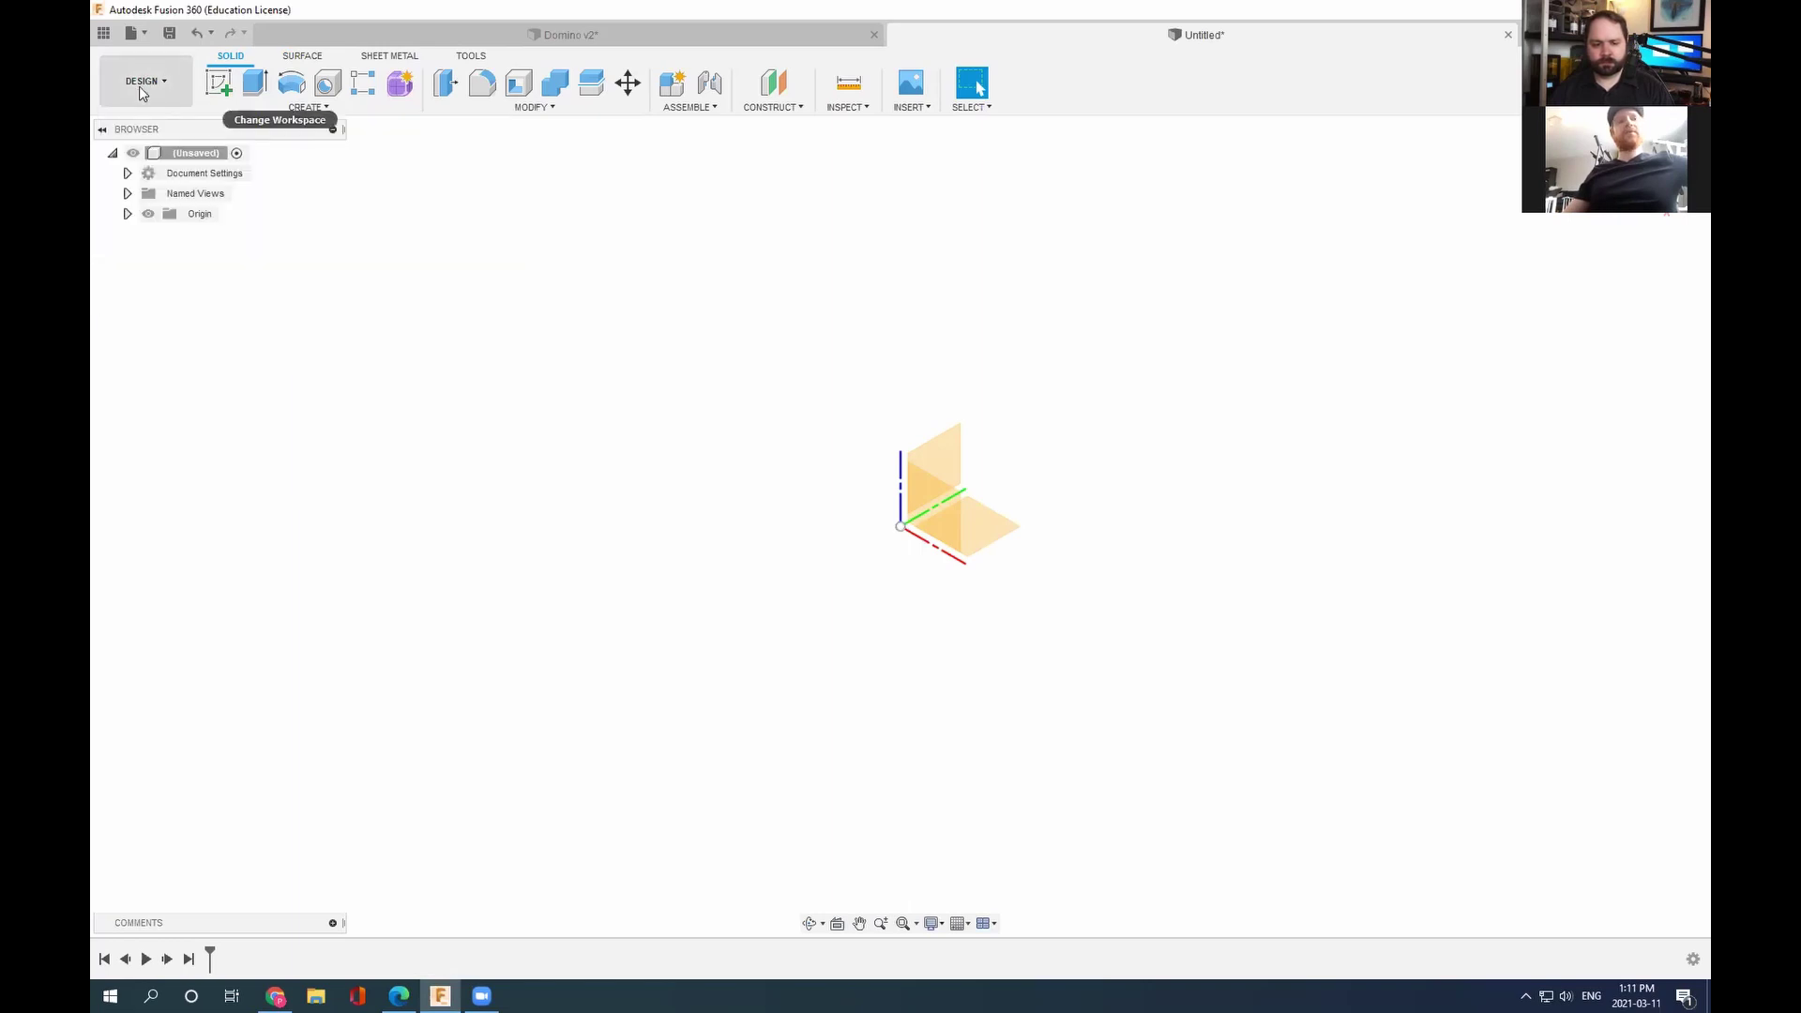
Step: Sketch a two-point rectangle about 25 mm wide and 35 mm high from the origin on the XZ plane
{"action": "left_click", "coordinate": [225, 95]}
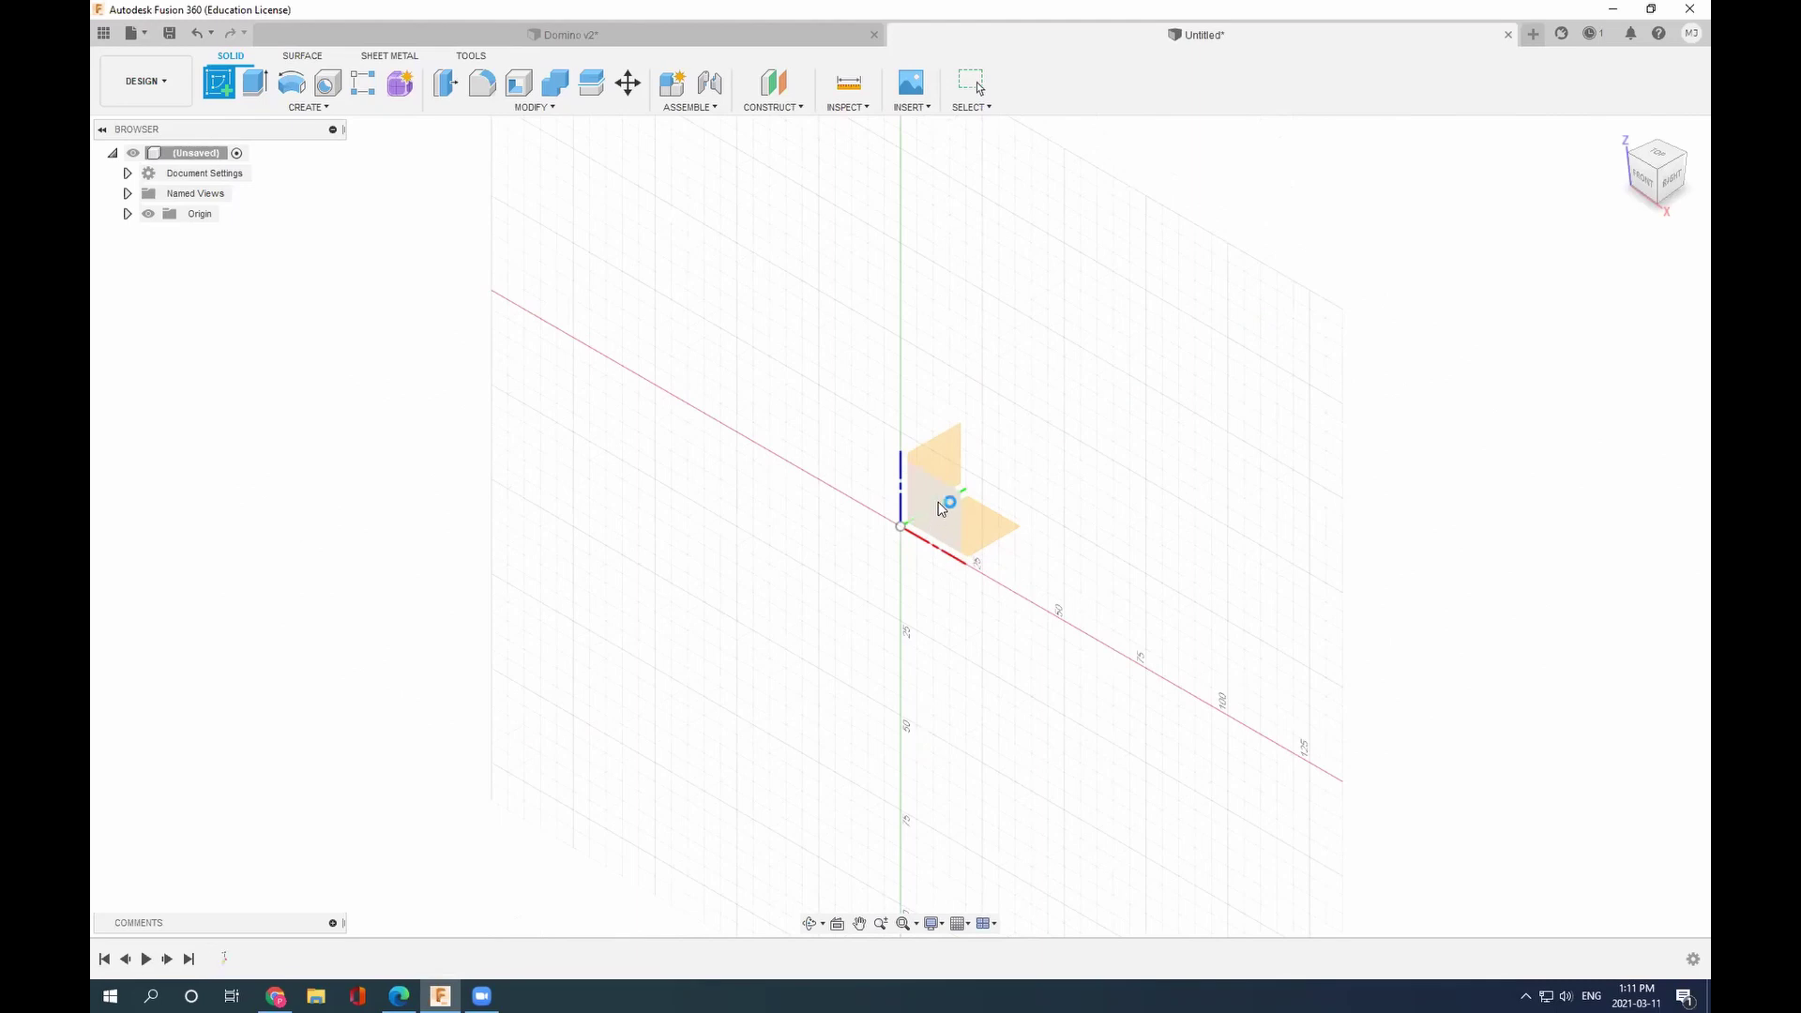
{"action": "left_click", "coordinate": [941, 509]}
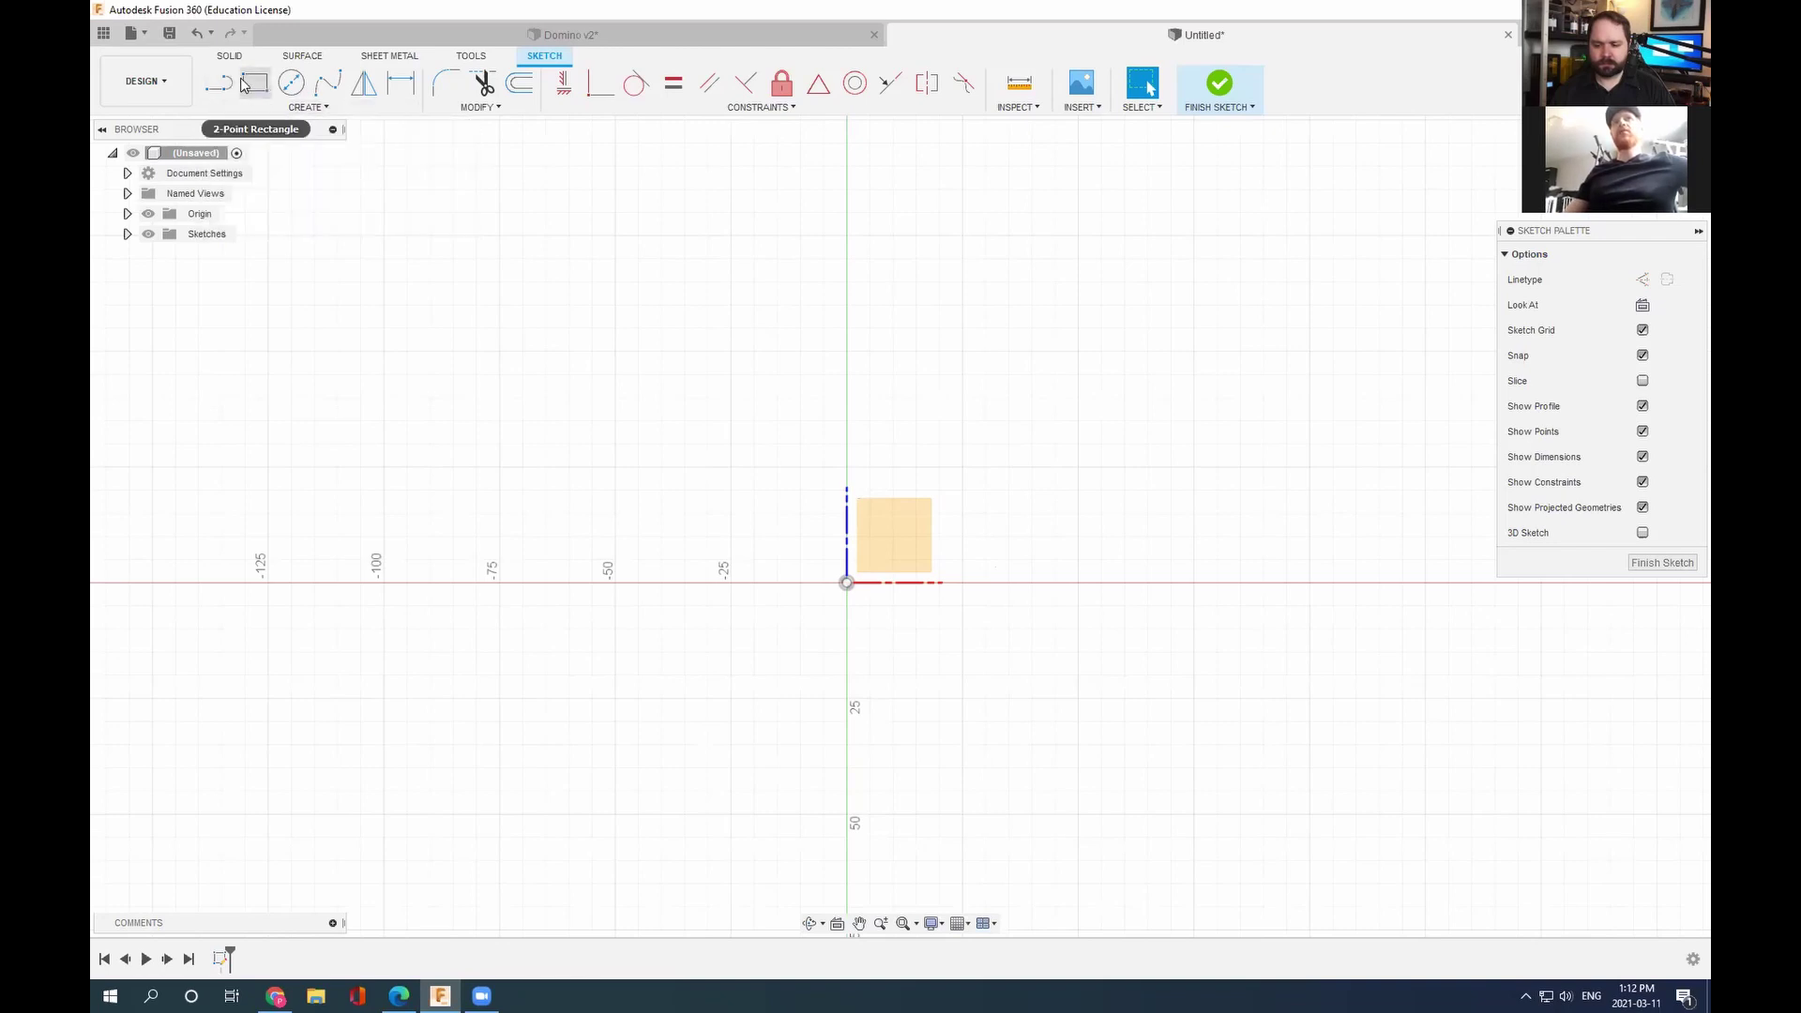
{"action": "left_click", "coordinate": [264, 100]}
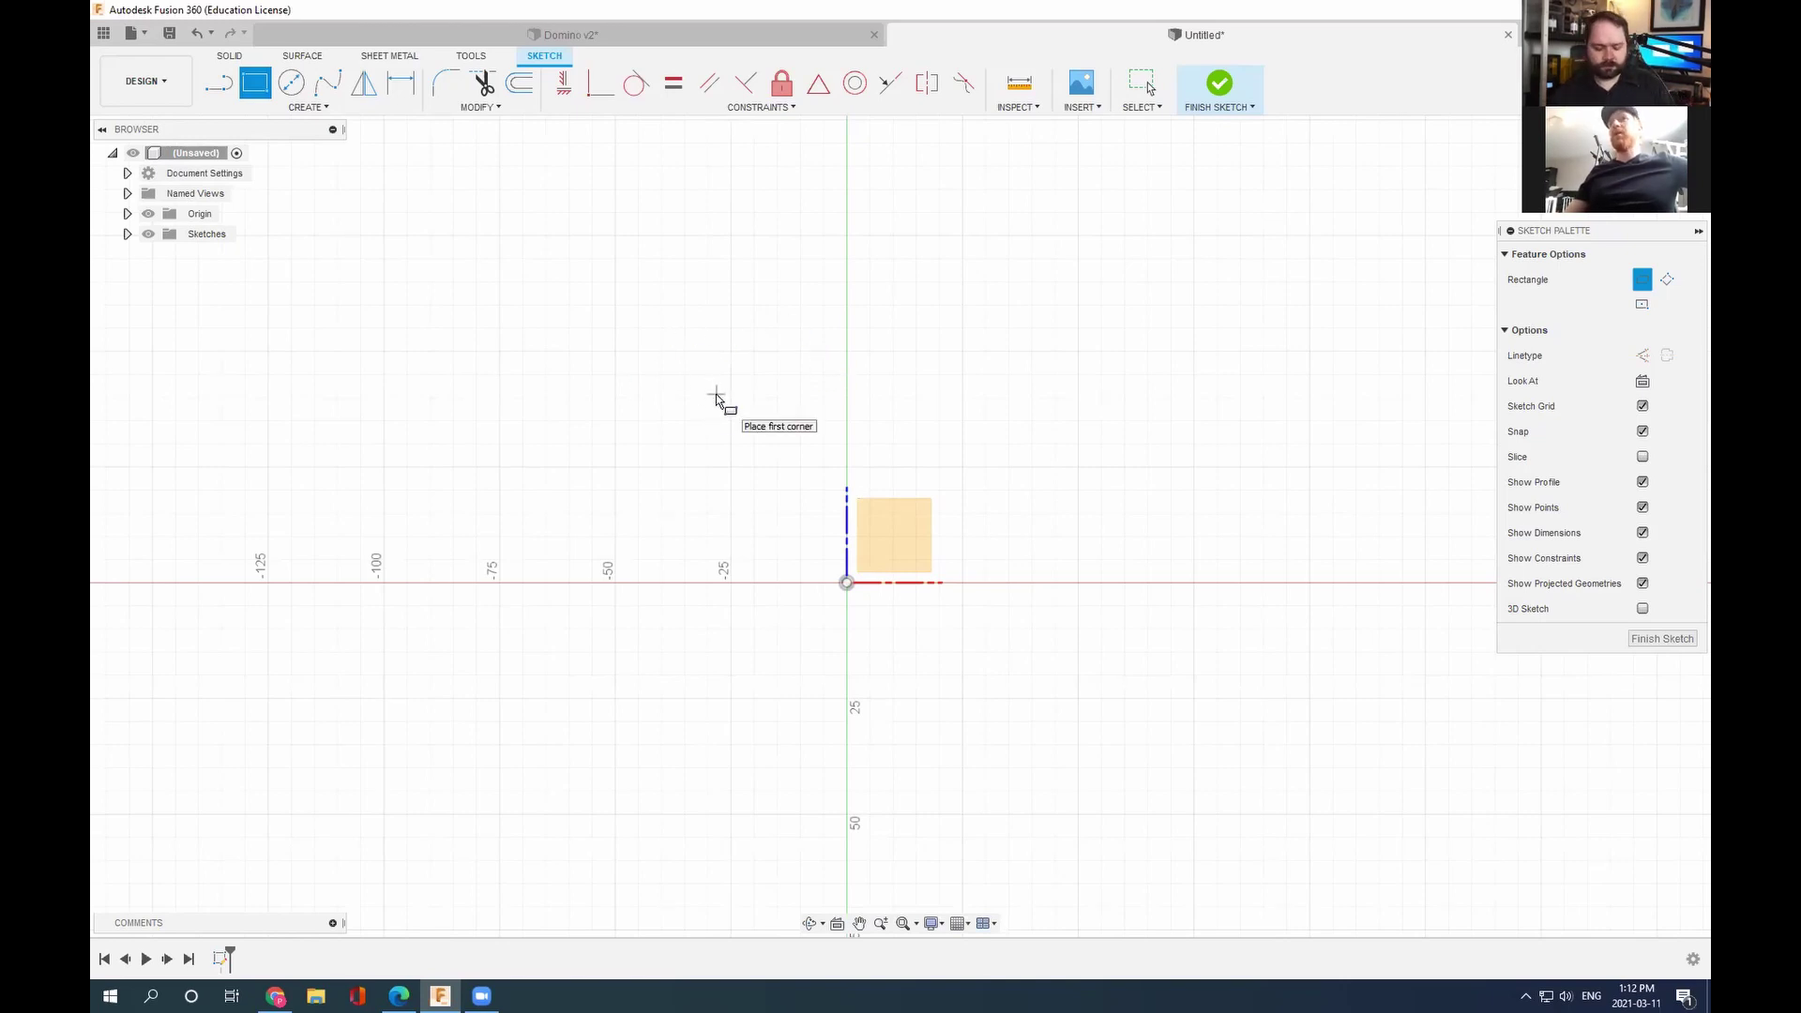
{"action": "left_click", "coordinate": [846, 584]}
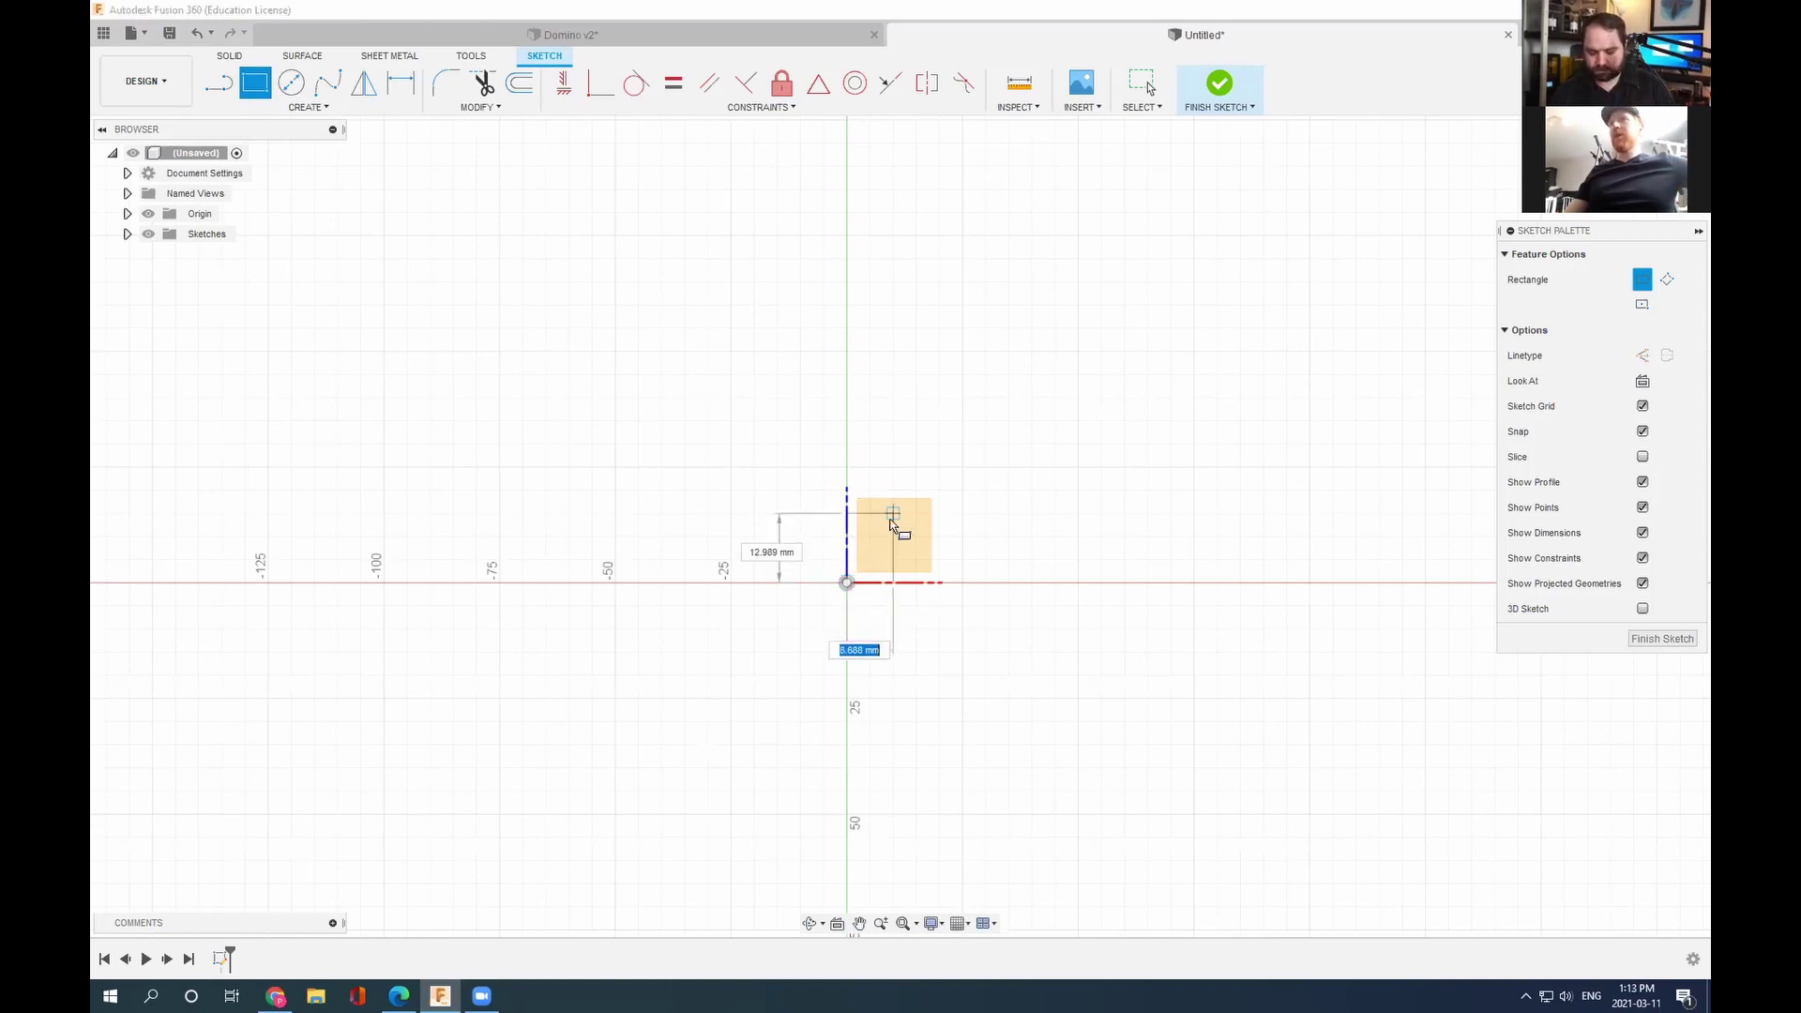
{"action": "left_click", "coordinate": [963, 422]}
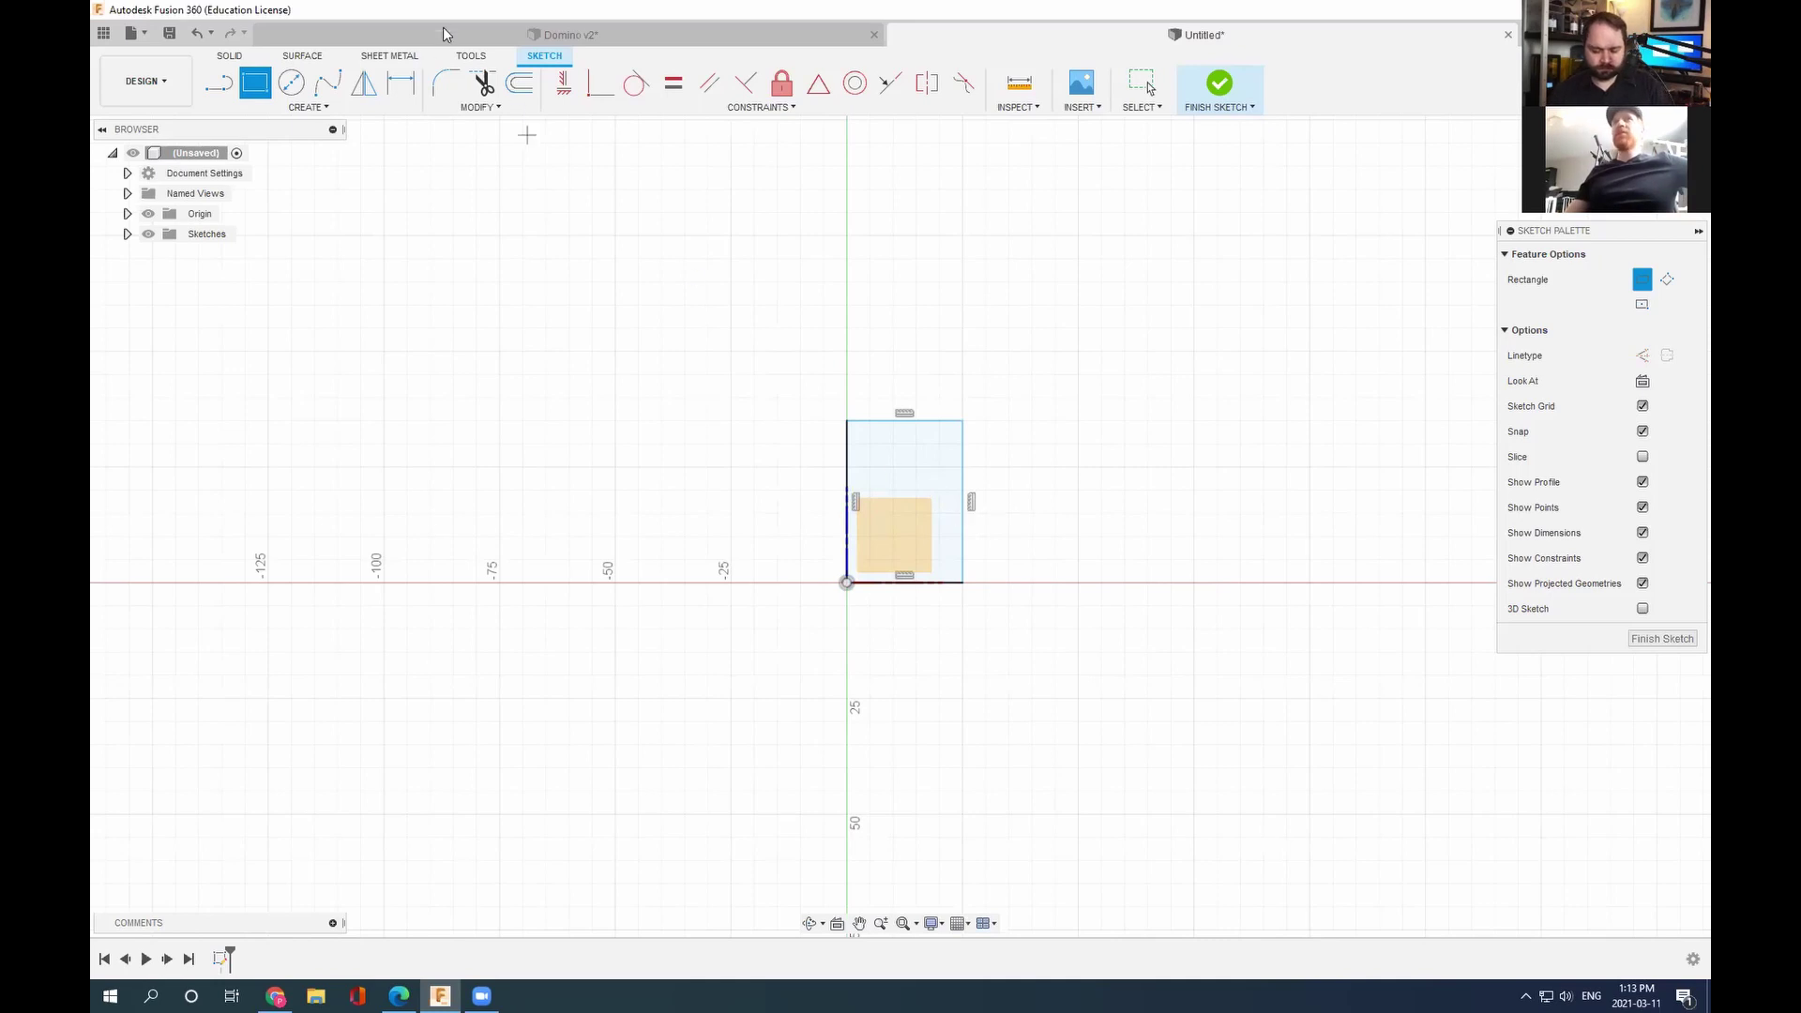
Step: Dimension the rectangle's vertical side along the origin axis and set its height to 50 mm
{"action": "left_click", "coordinate": [409, 89]}
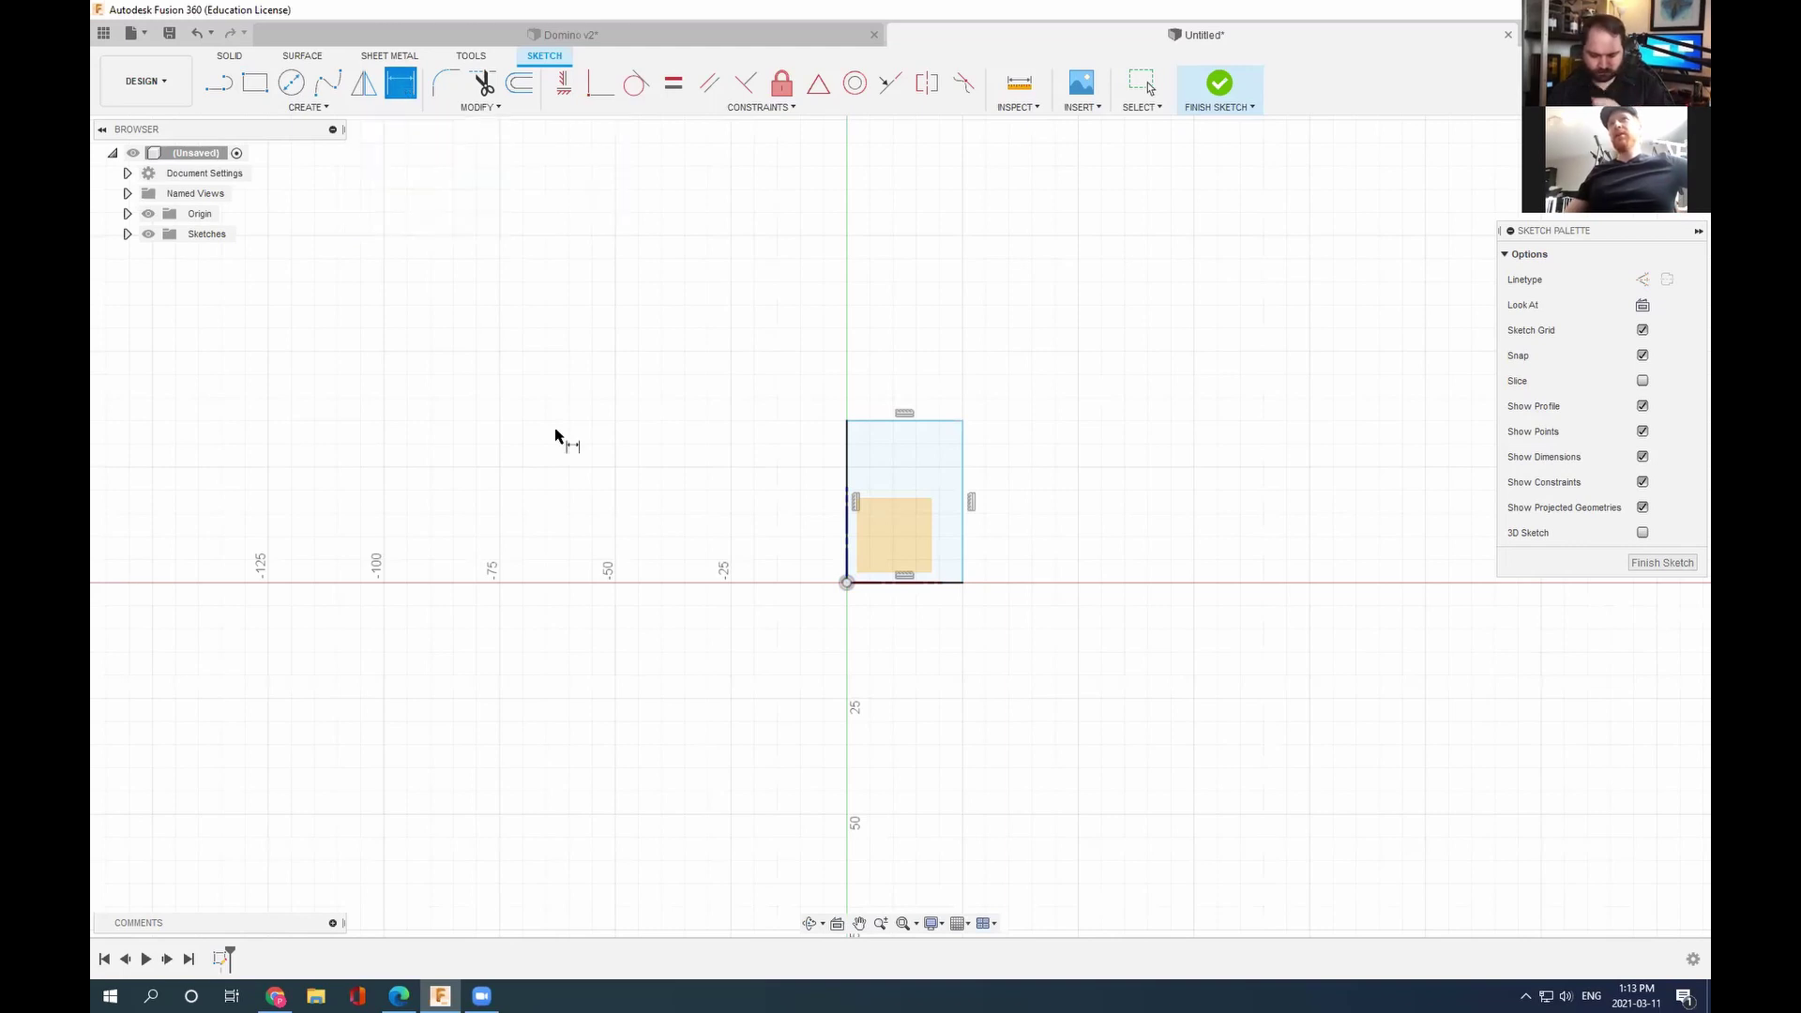
{"action": "left_click", "coordinate": [847, 497]}
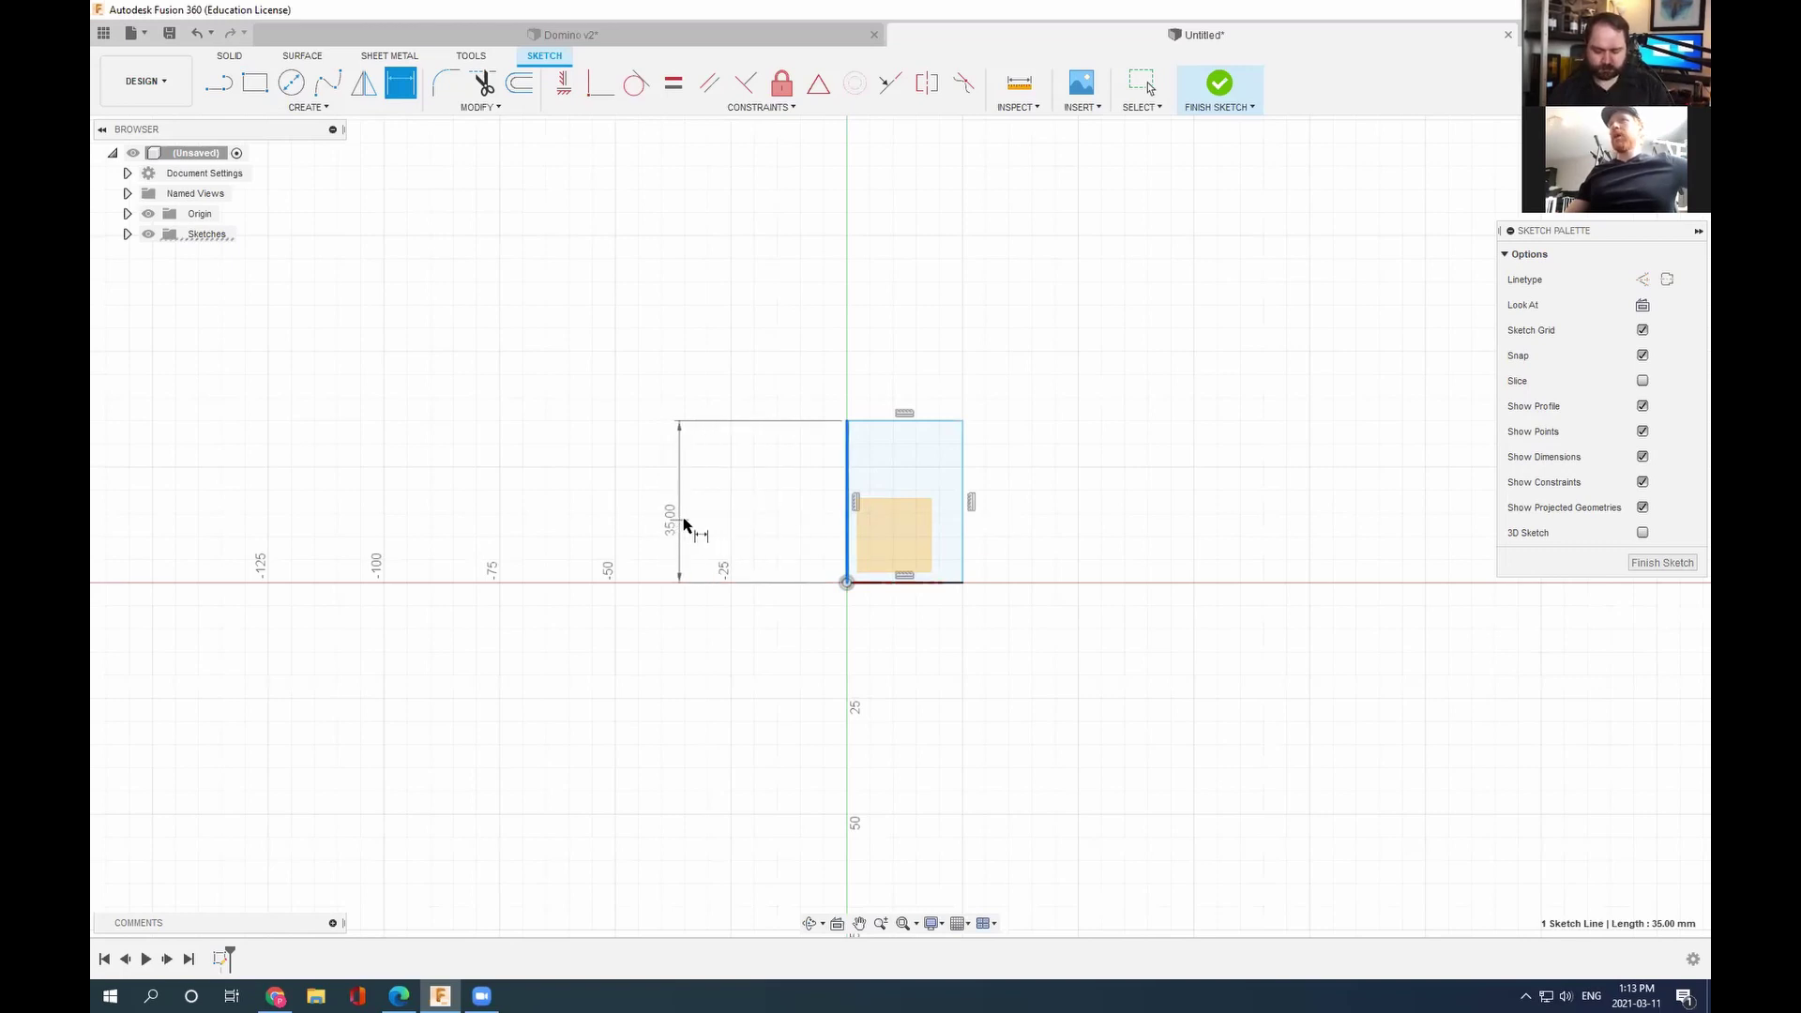
{"action": "left_click", "coordinate": [708, 522]}
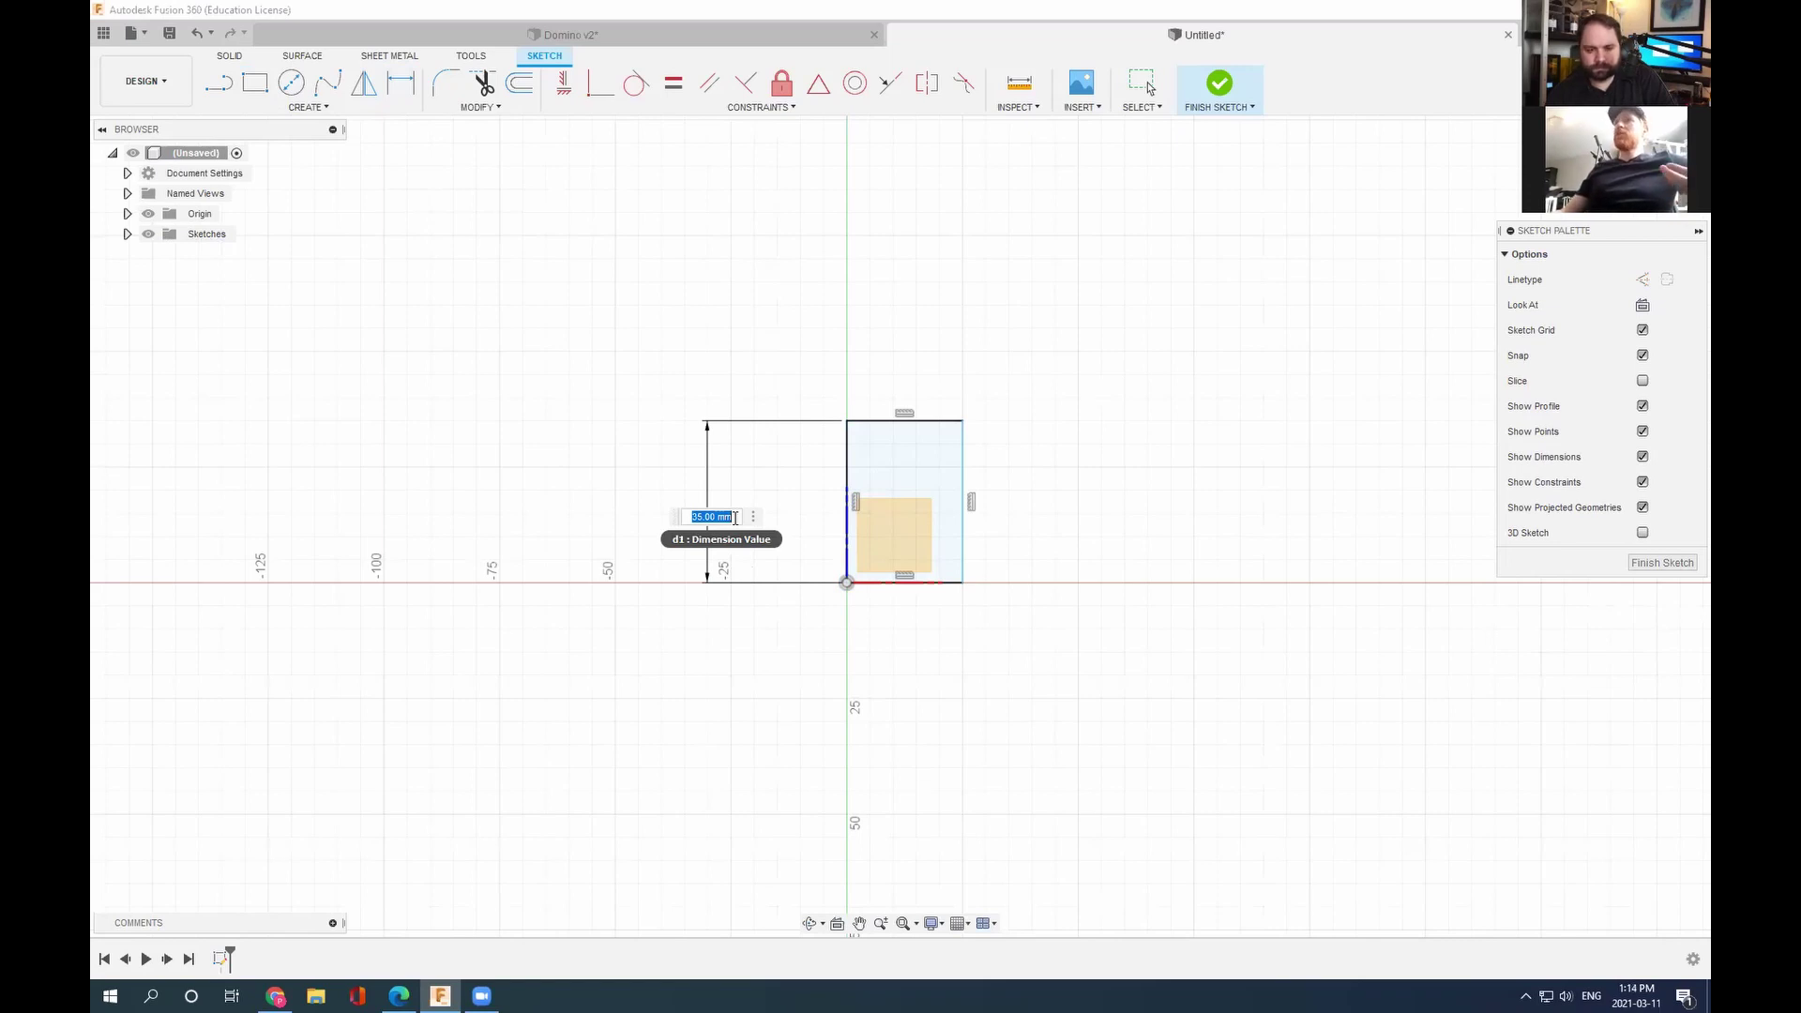
{"action": "type", "text": "50"}
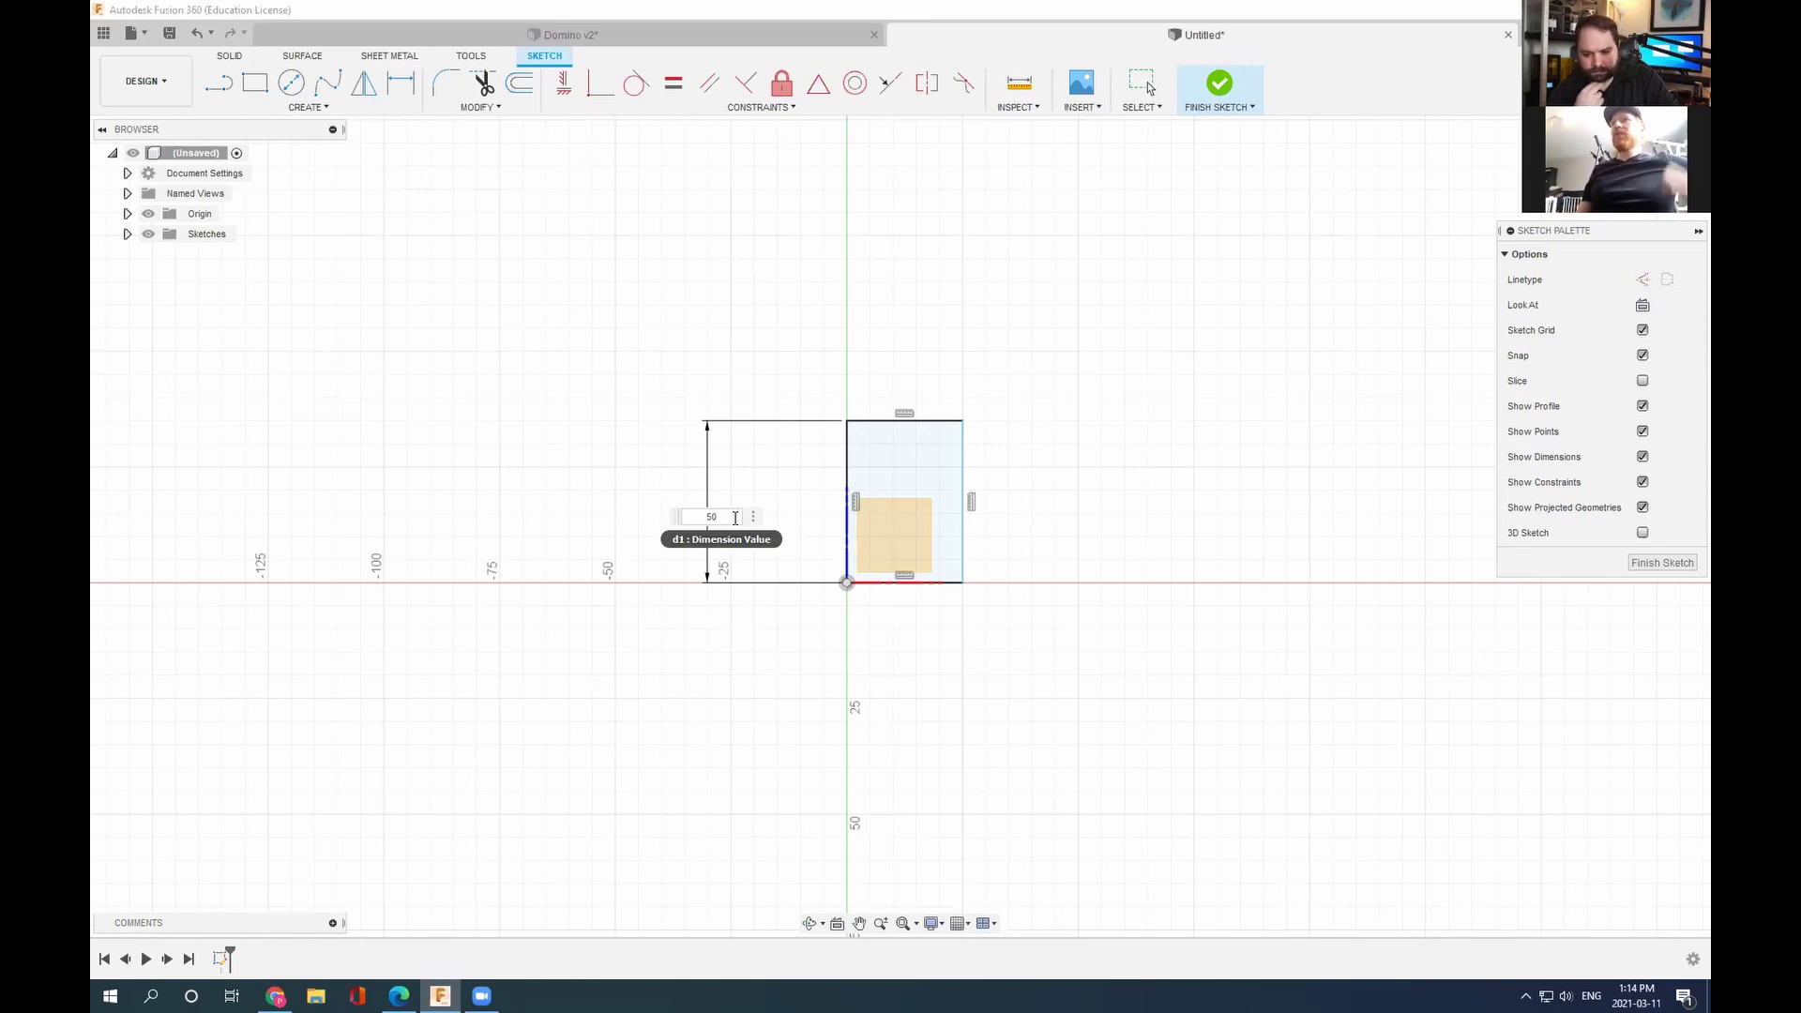
{"action": "key", "text": "Return"}
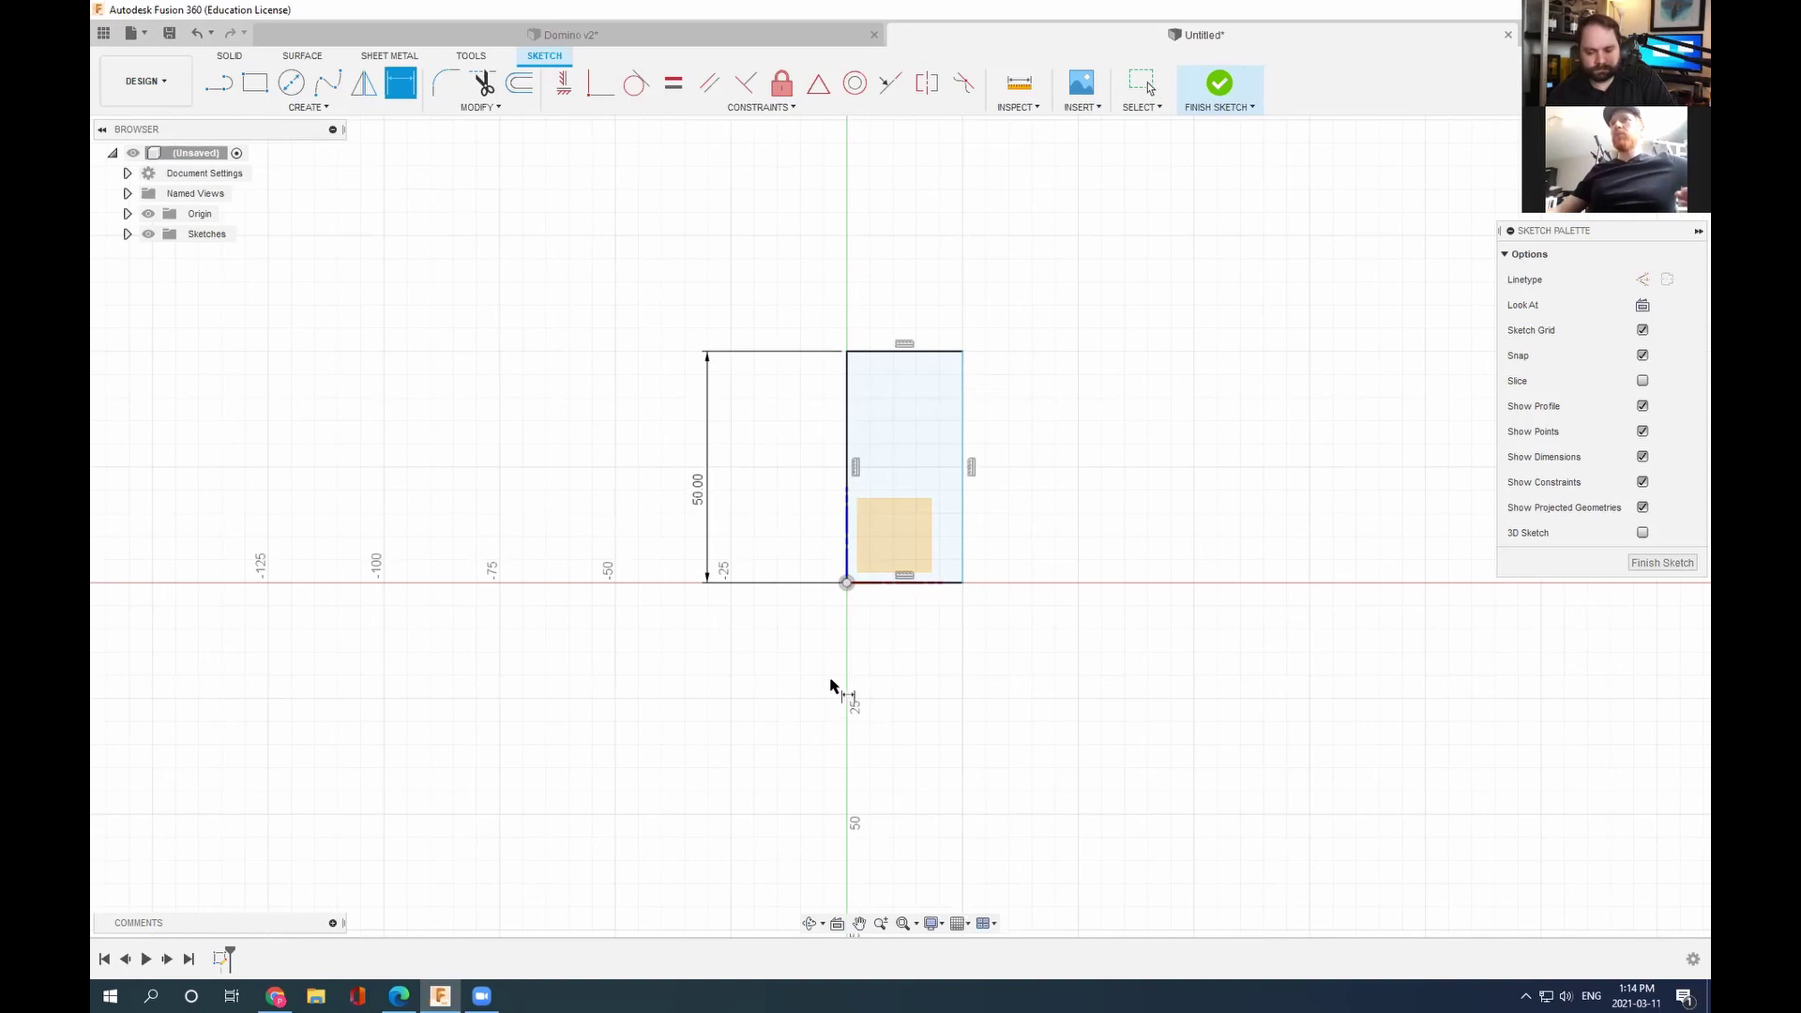
Step: Dimension the rectangle's lower edge and set its width to 25 mm
{"action": "left_click", "coordinate": [900, 583]}
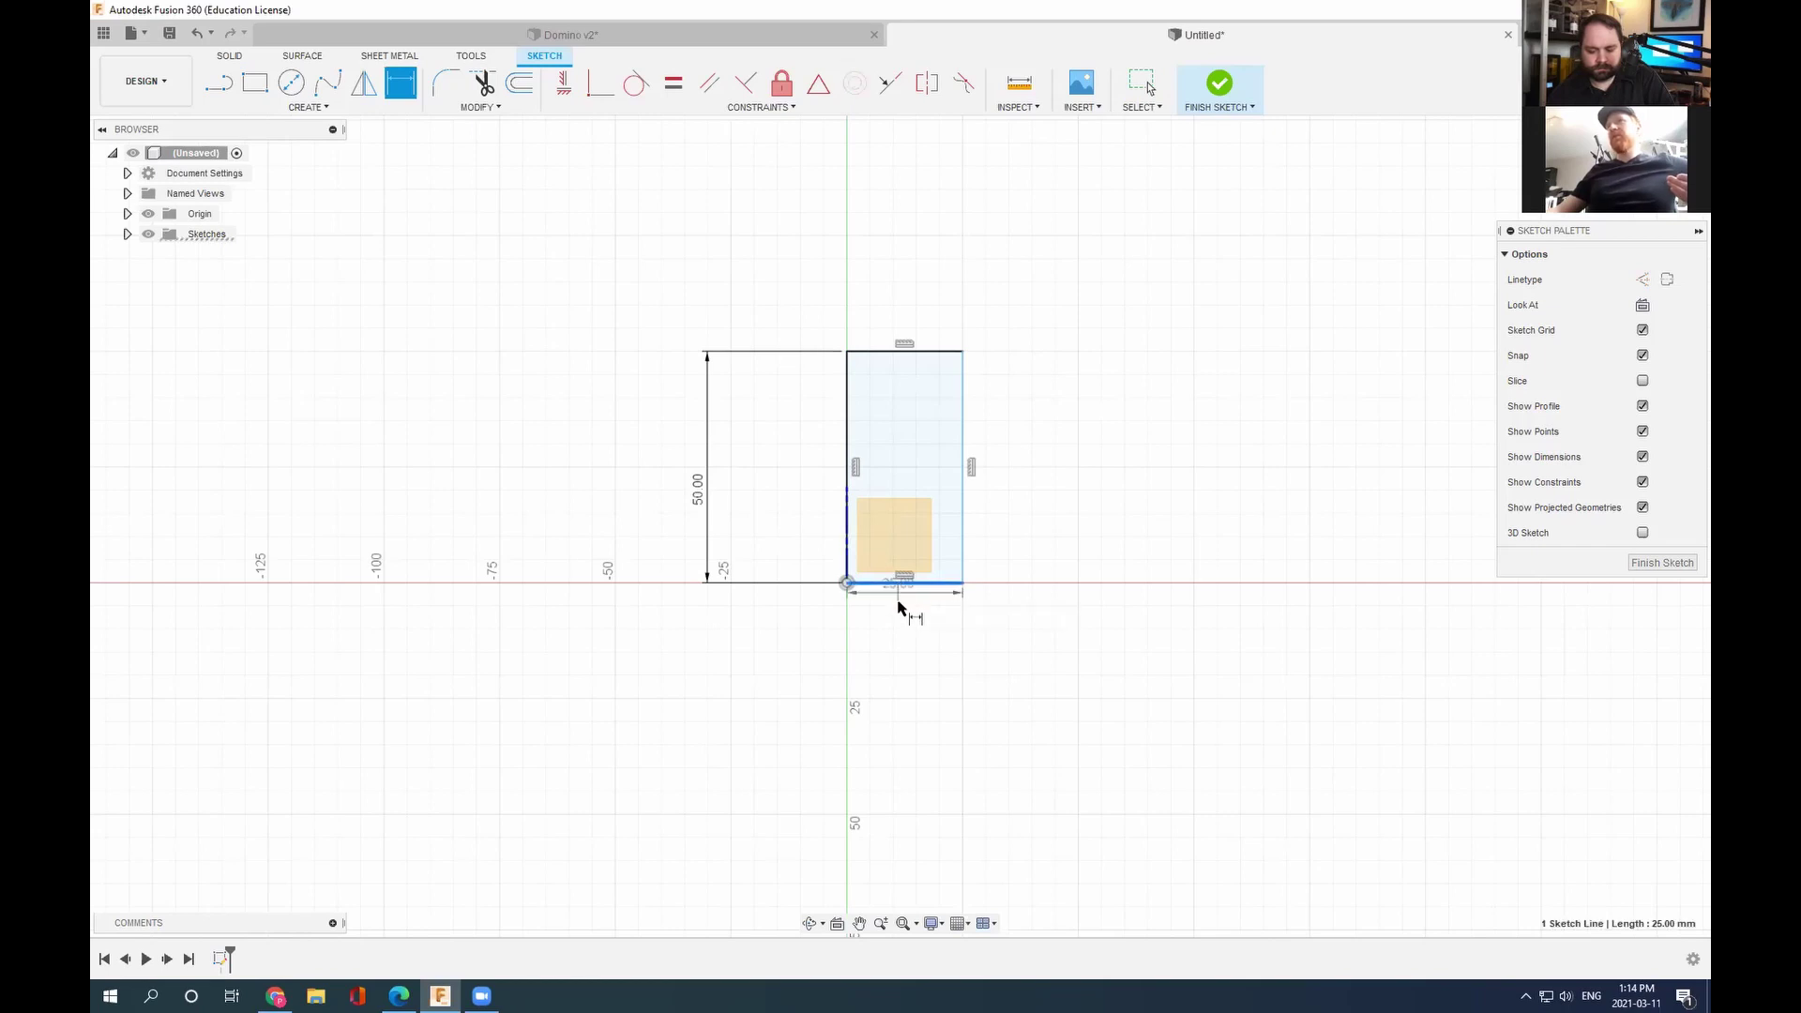
{"action": "left_click", "coordinate": [908, 676]}
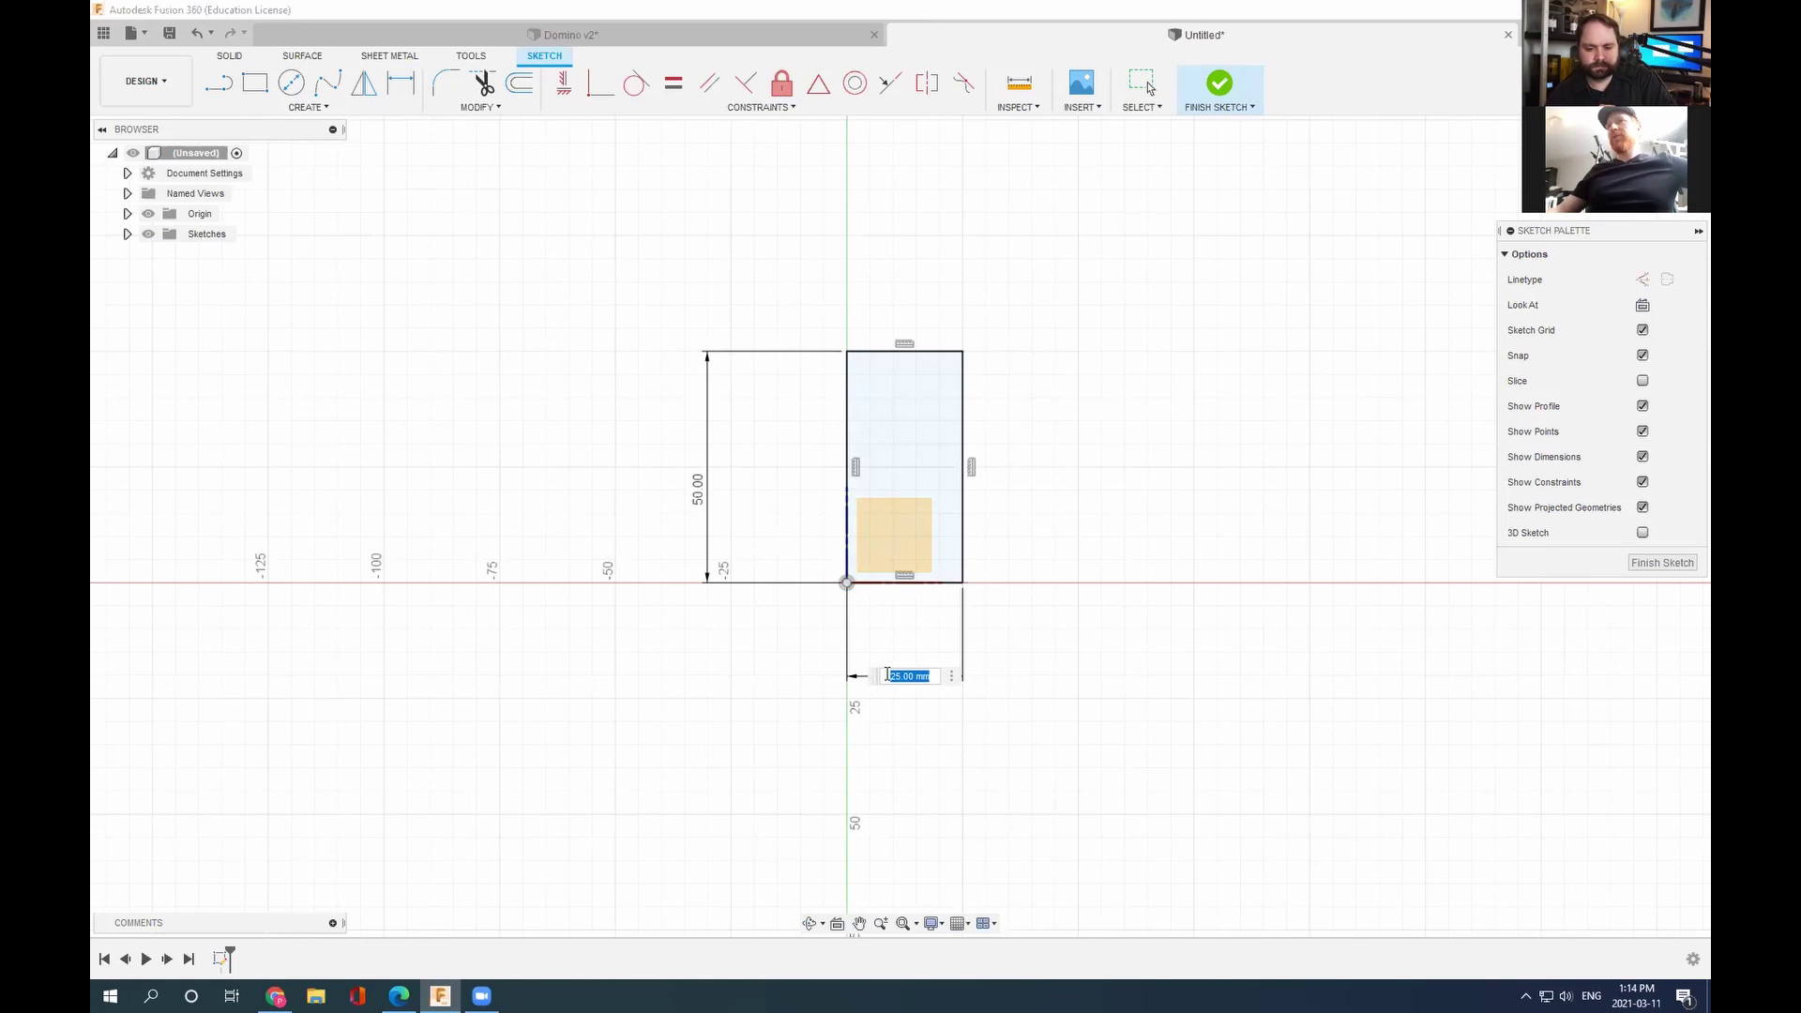
{"action": "type", "text": "25"}
{"action": "key", "text": "Return"}
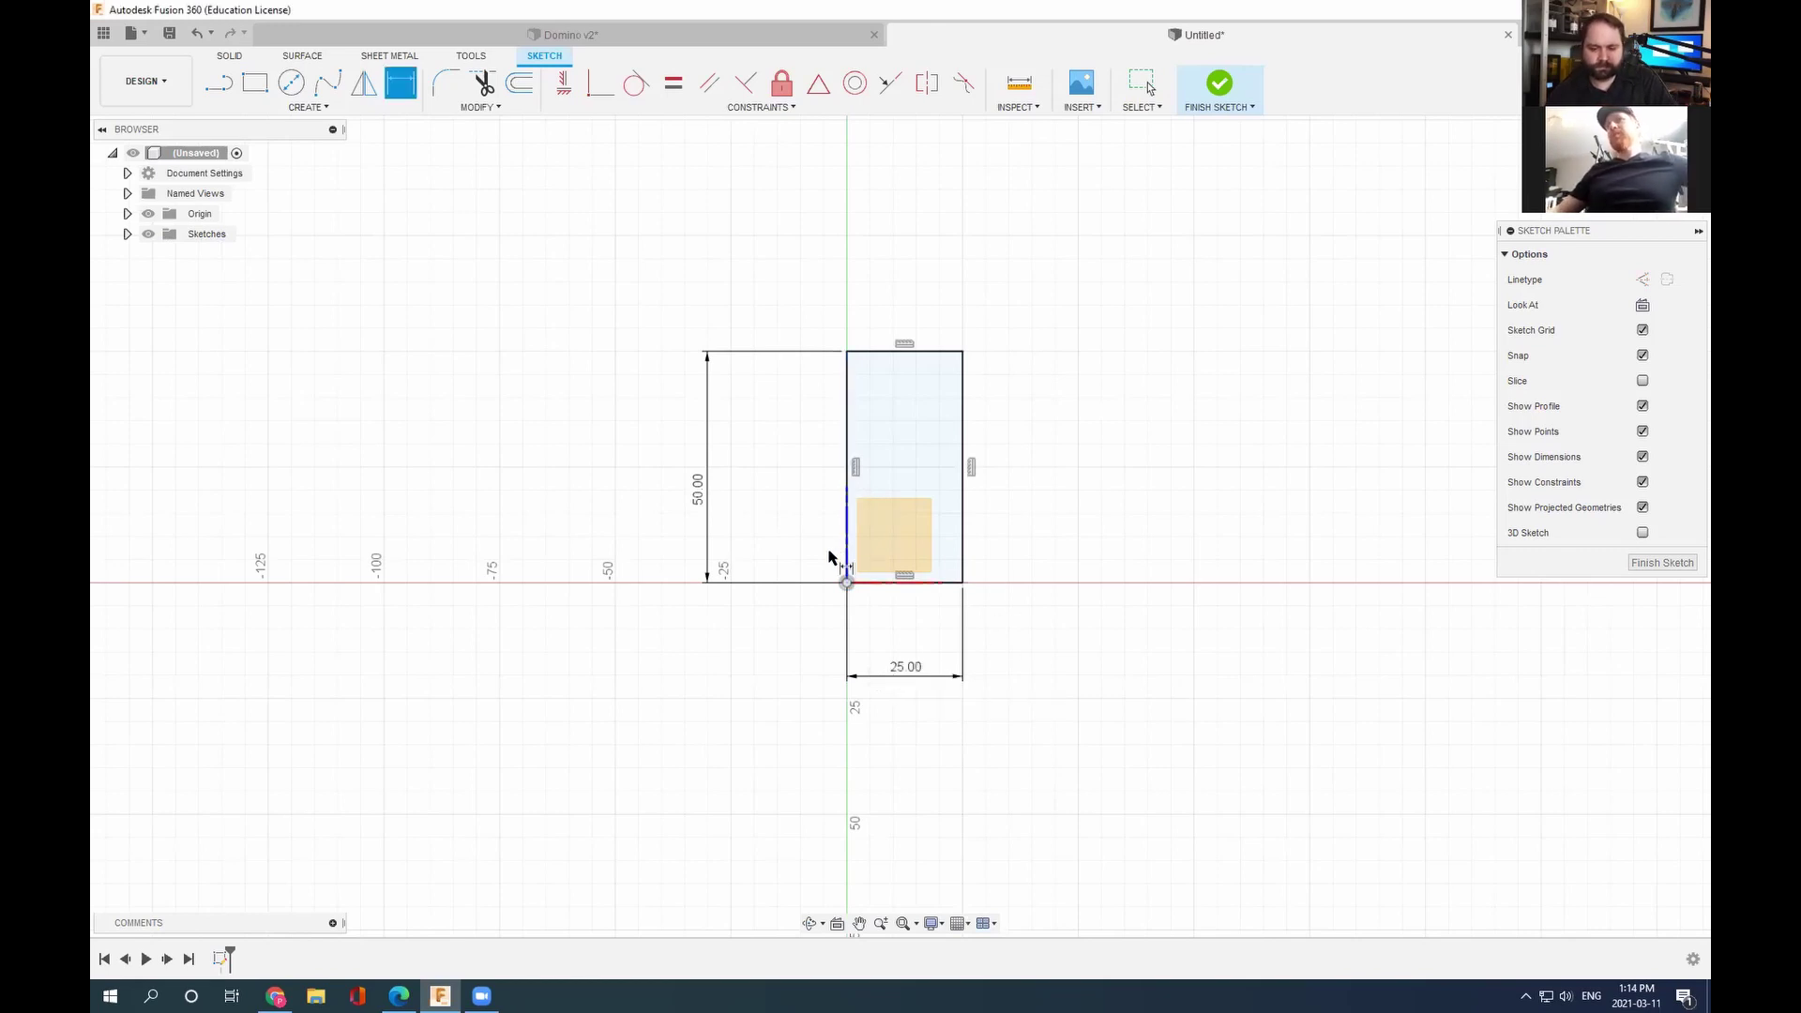
Step: Change the rectangle's height dimension to 56 mm and leave the Dimension command
{"action": "left_click", "coordinate": [699, 497]}
{"action": "type", "text": "50"}
{"action": "key", "text": "Return"}
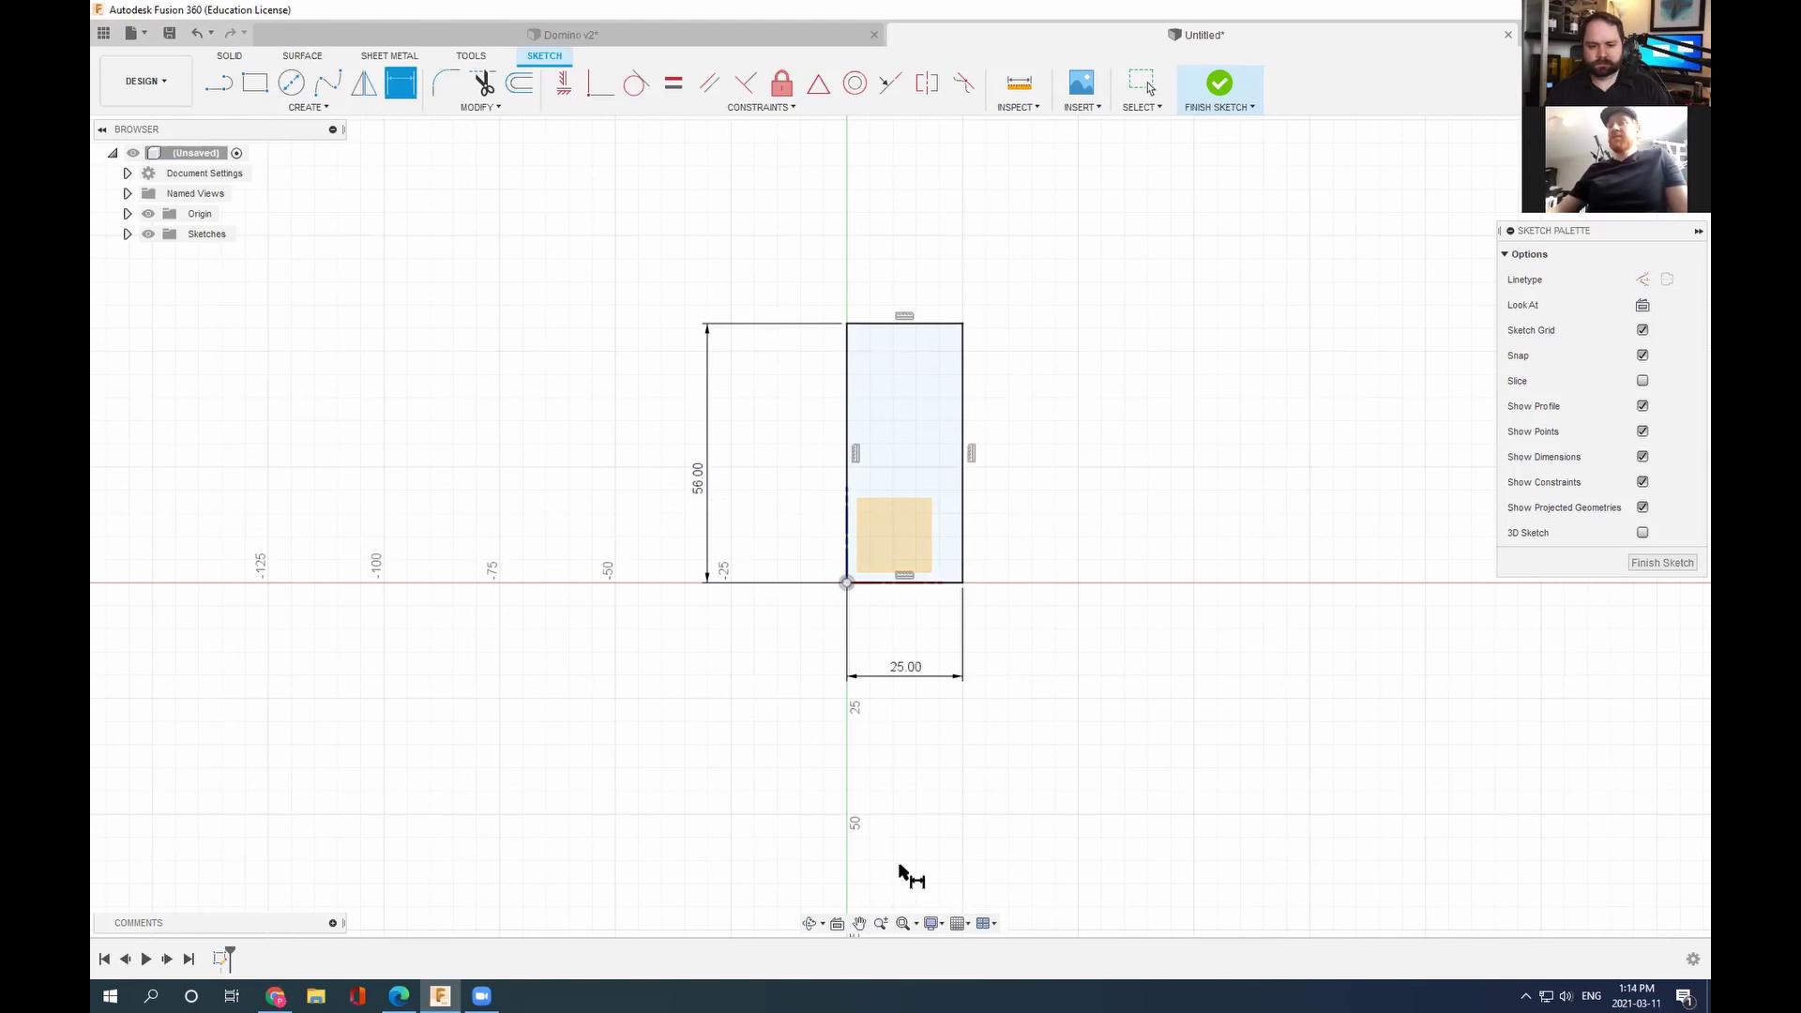
{"action": "key", "text": "Escape"}
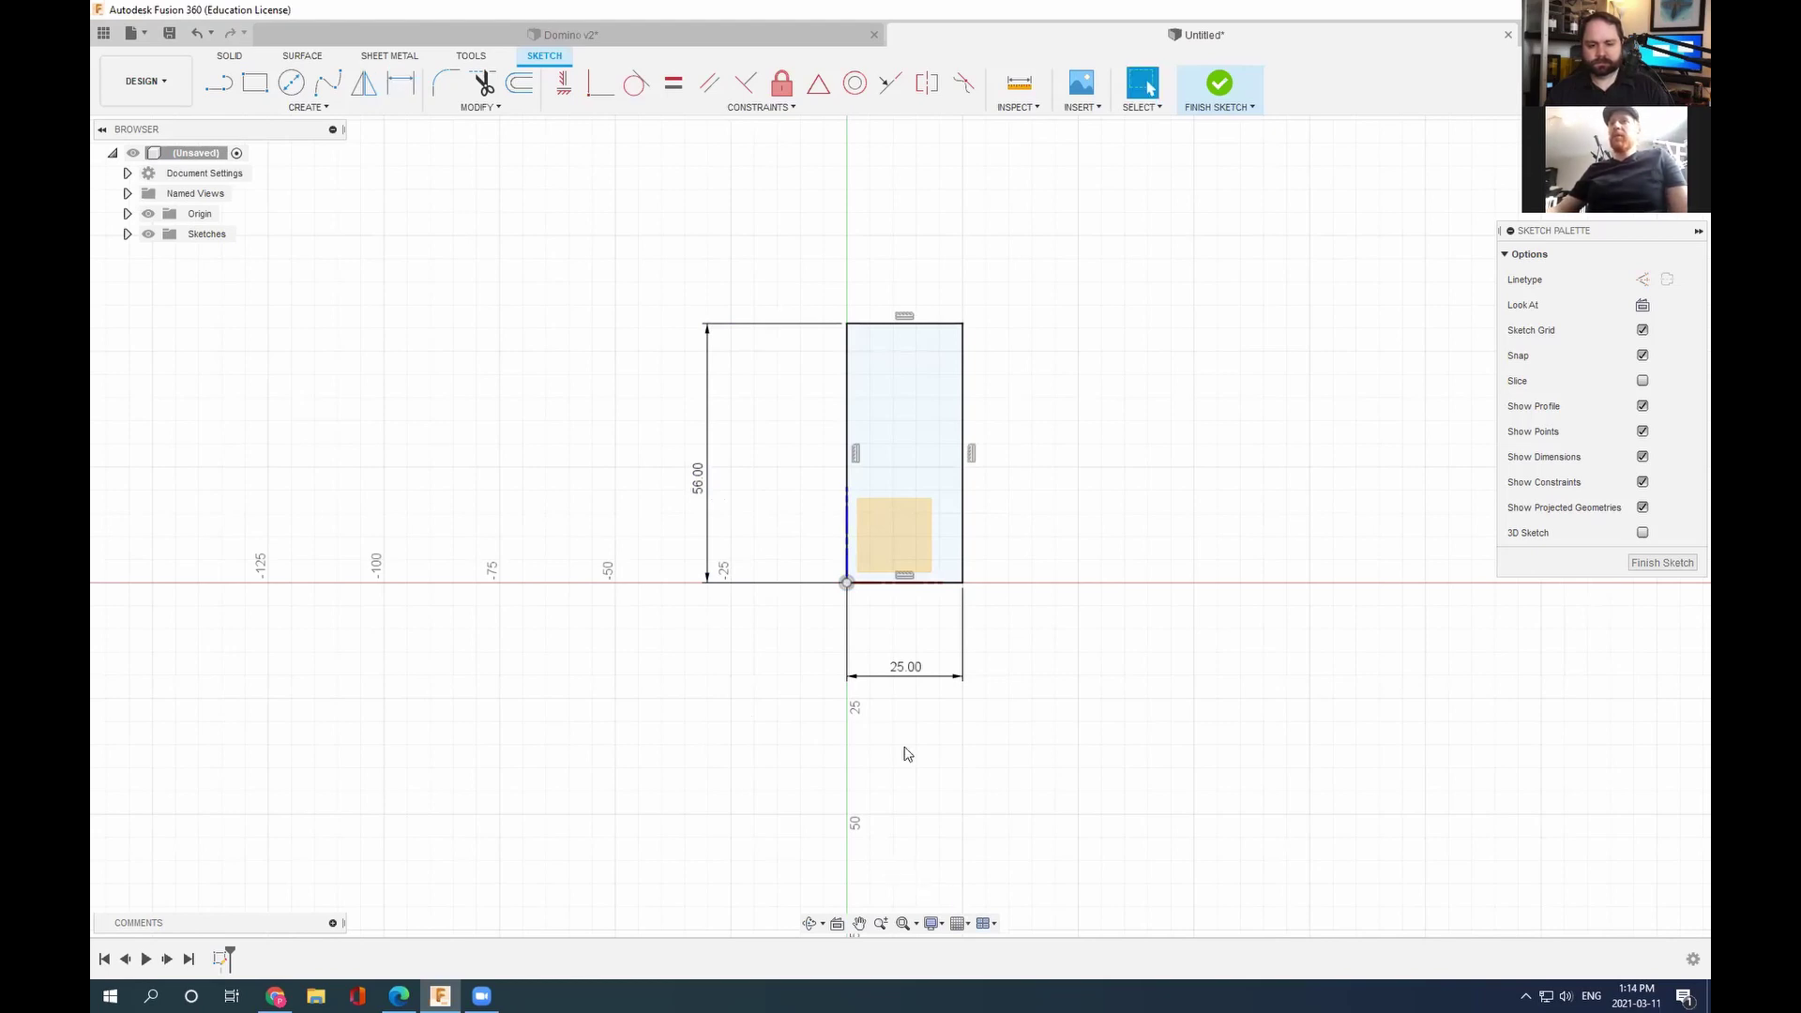
Step: Set the rectangle's height dimension back to 50 mm
{"action": "double_click", "coordinate": [716, 478]}
{"action": "type", "text": "50"}
{"action": "key", "text": "Return"}
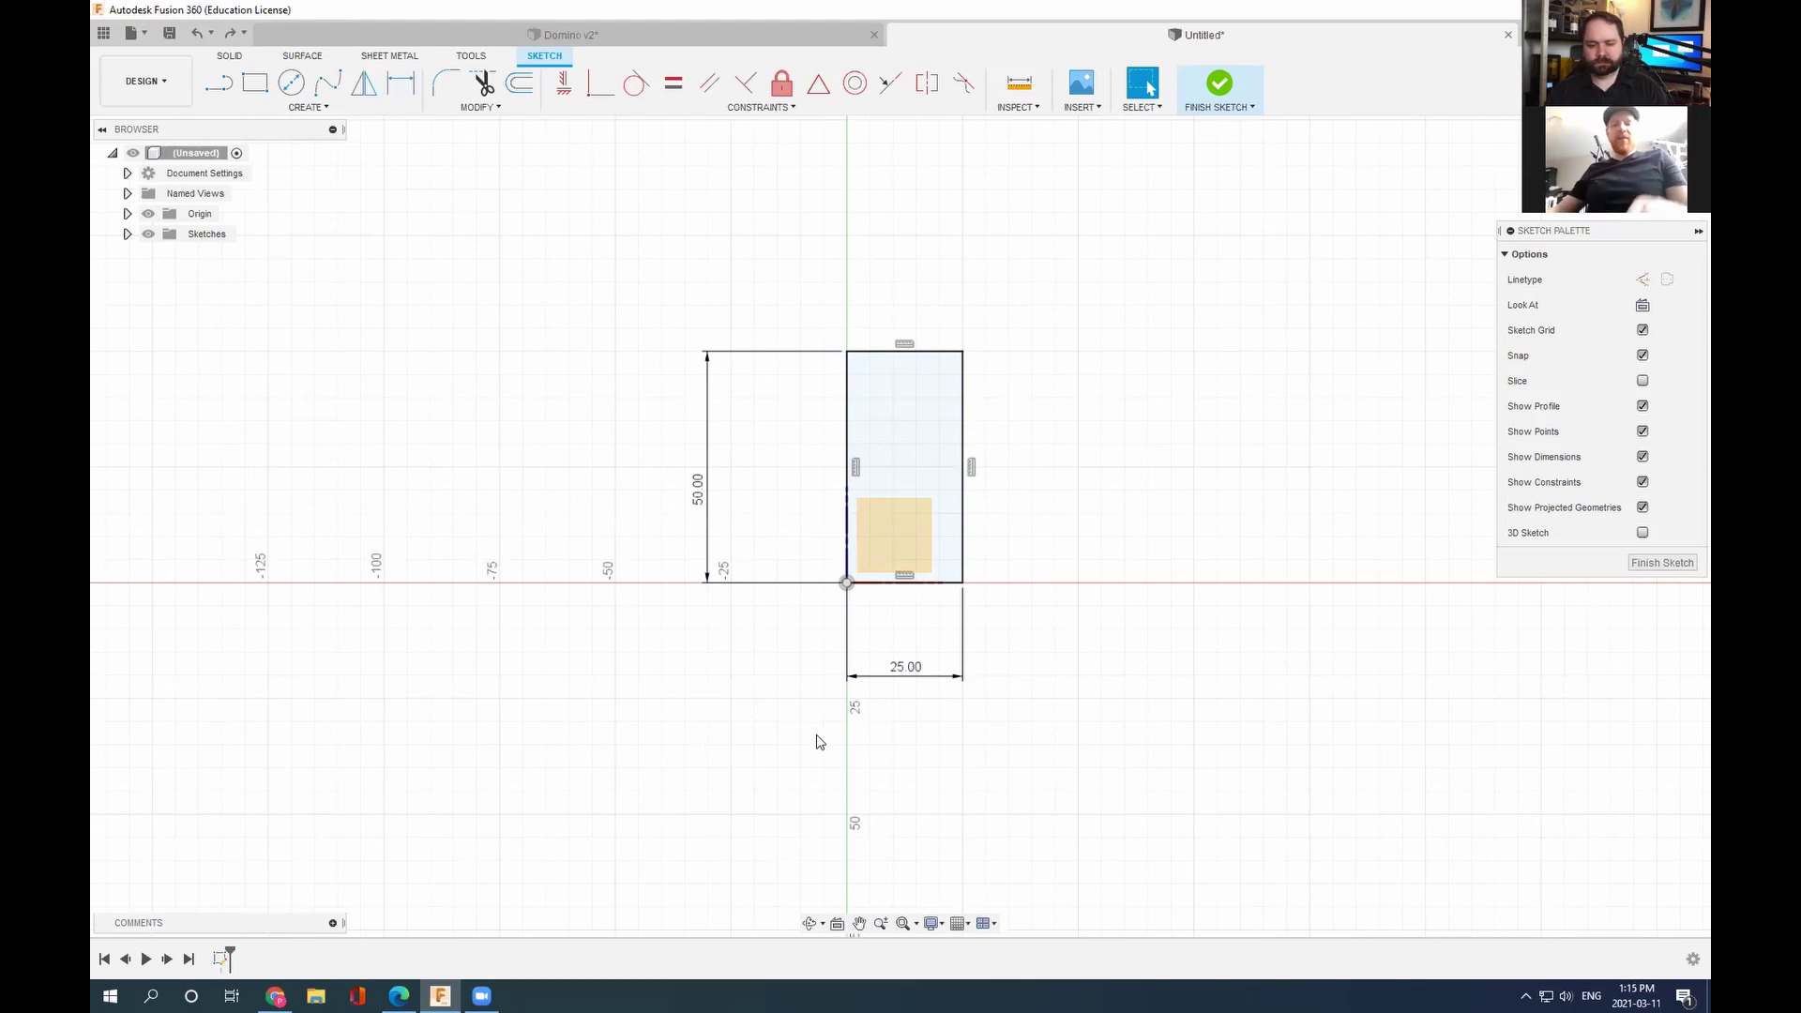
Step: Try a height of 56 mm for the rectangle and undo that change
{"action": "double_click", "coordinate": [705, 504]}
{"action": "type", "text": "56"}
{"action": "key", "text": "Return"}
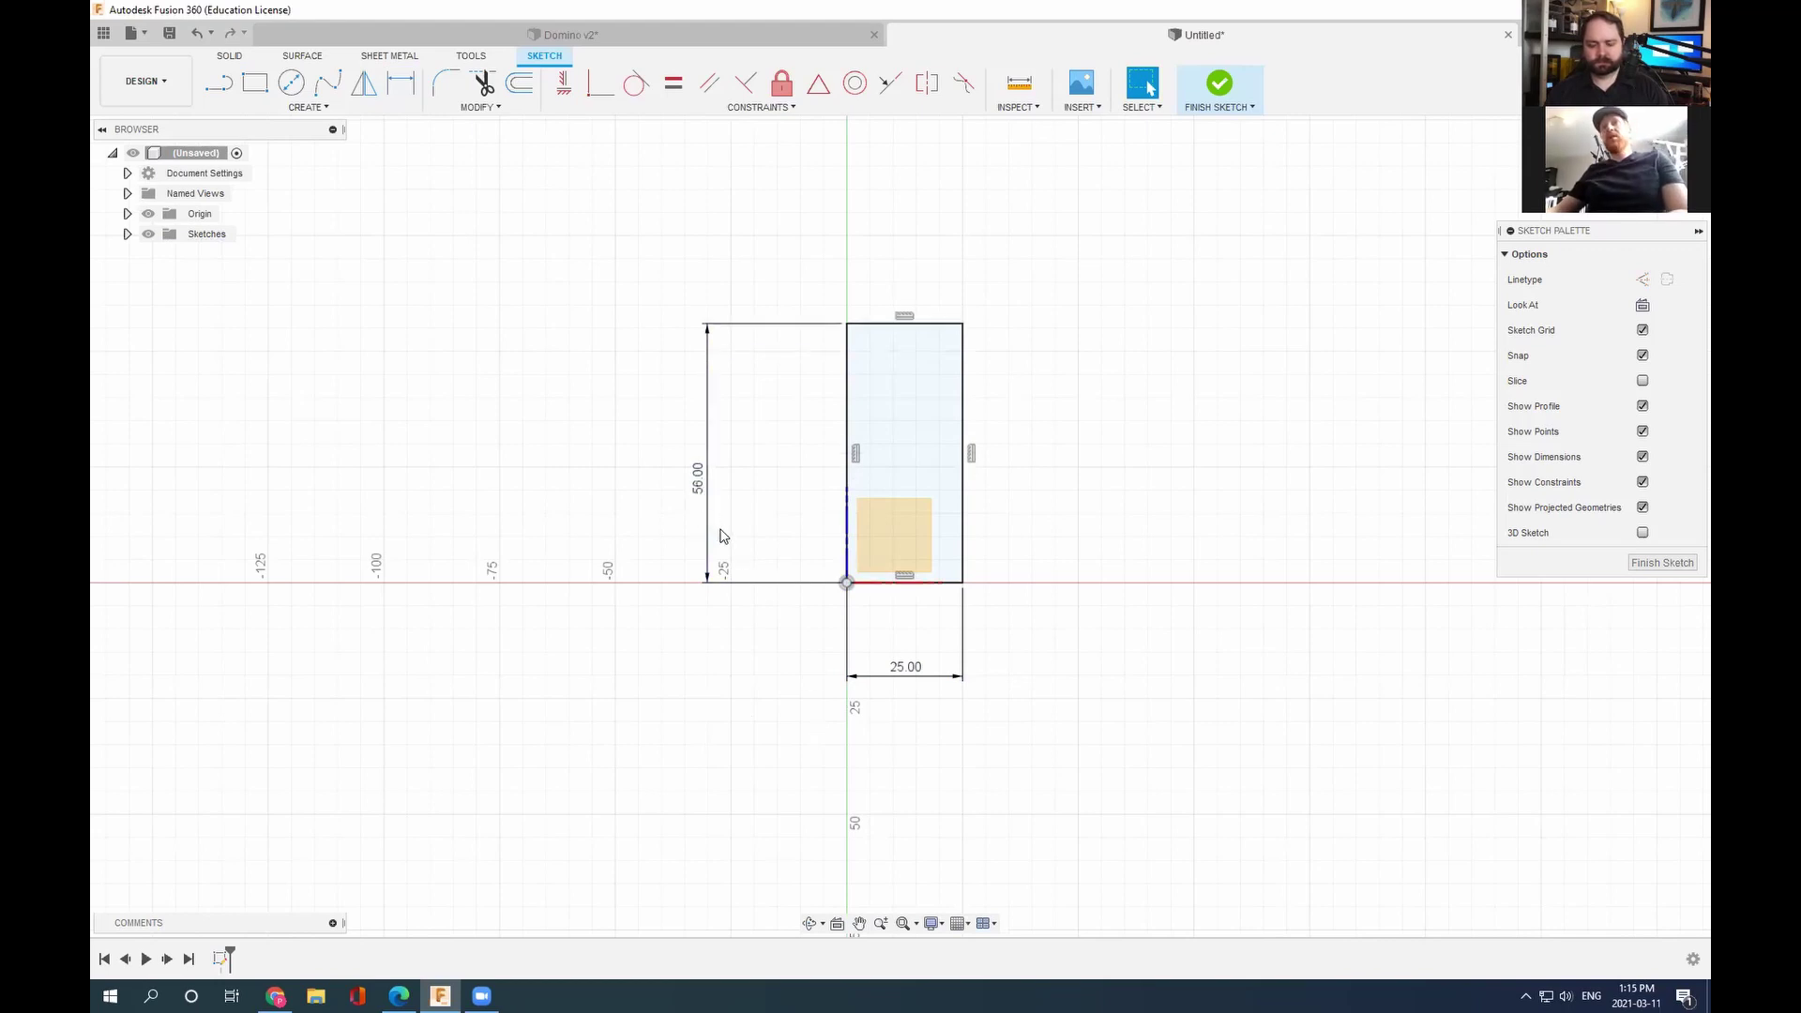
{"action": "key", "text": "ctrl+z"}
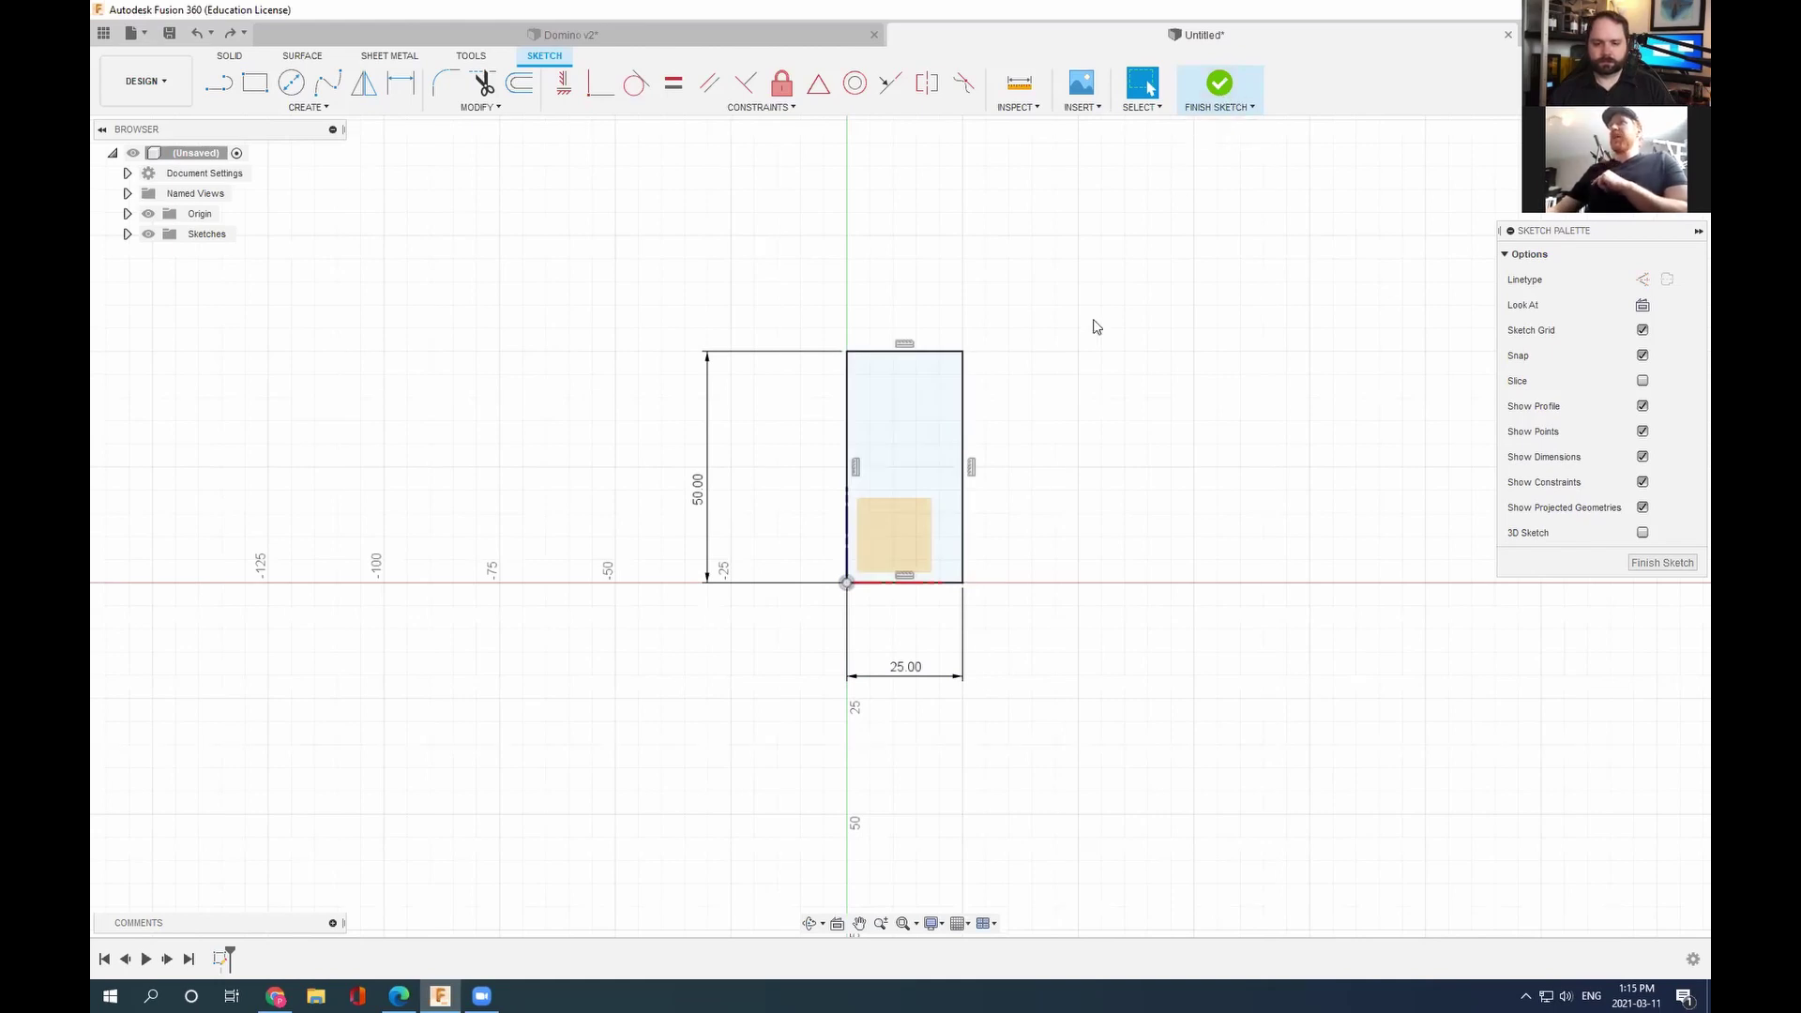
Step: Finish the sketch and extrude the rectangle profile 5 mm to one side as a new body
{"action": "left_click", "coordinate": [1219, 88]}
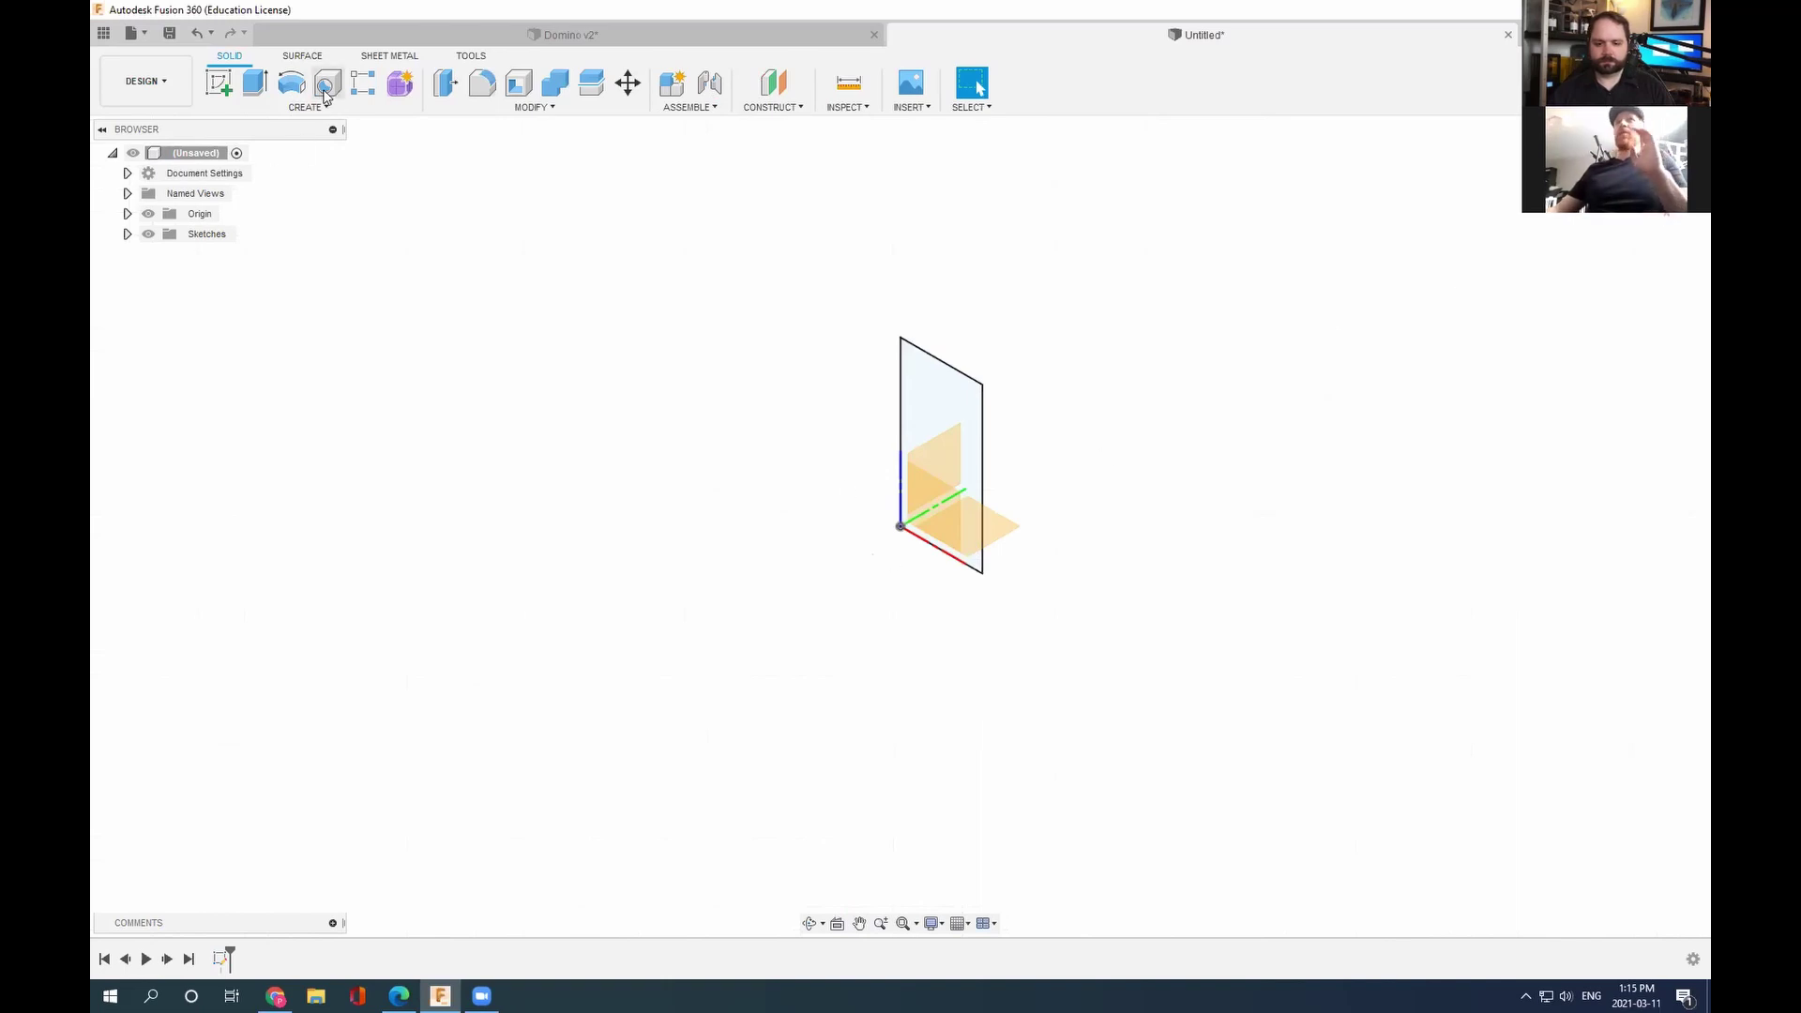
{"action": "left_click", "coordinate": [255, 94]}
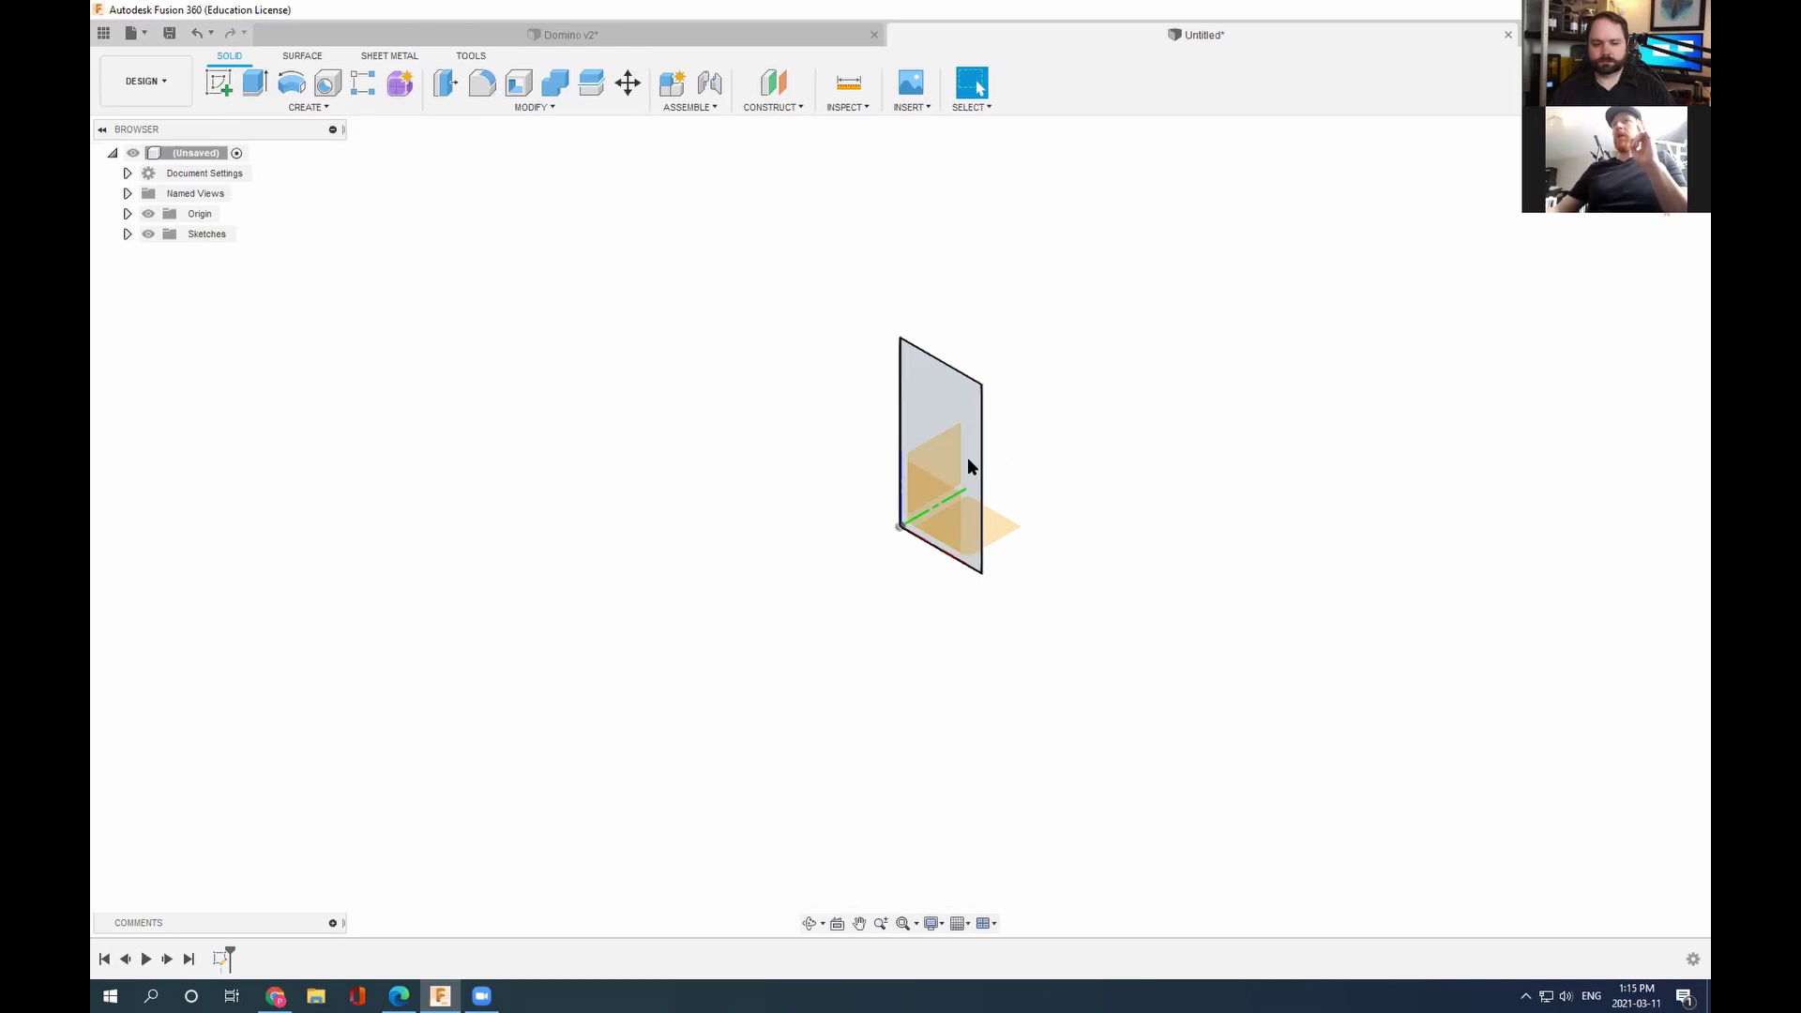
{"action": "right_click", "coordinate": [968, 466]}
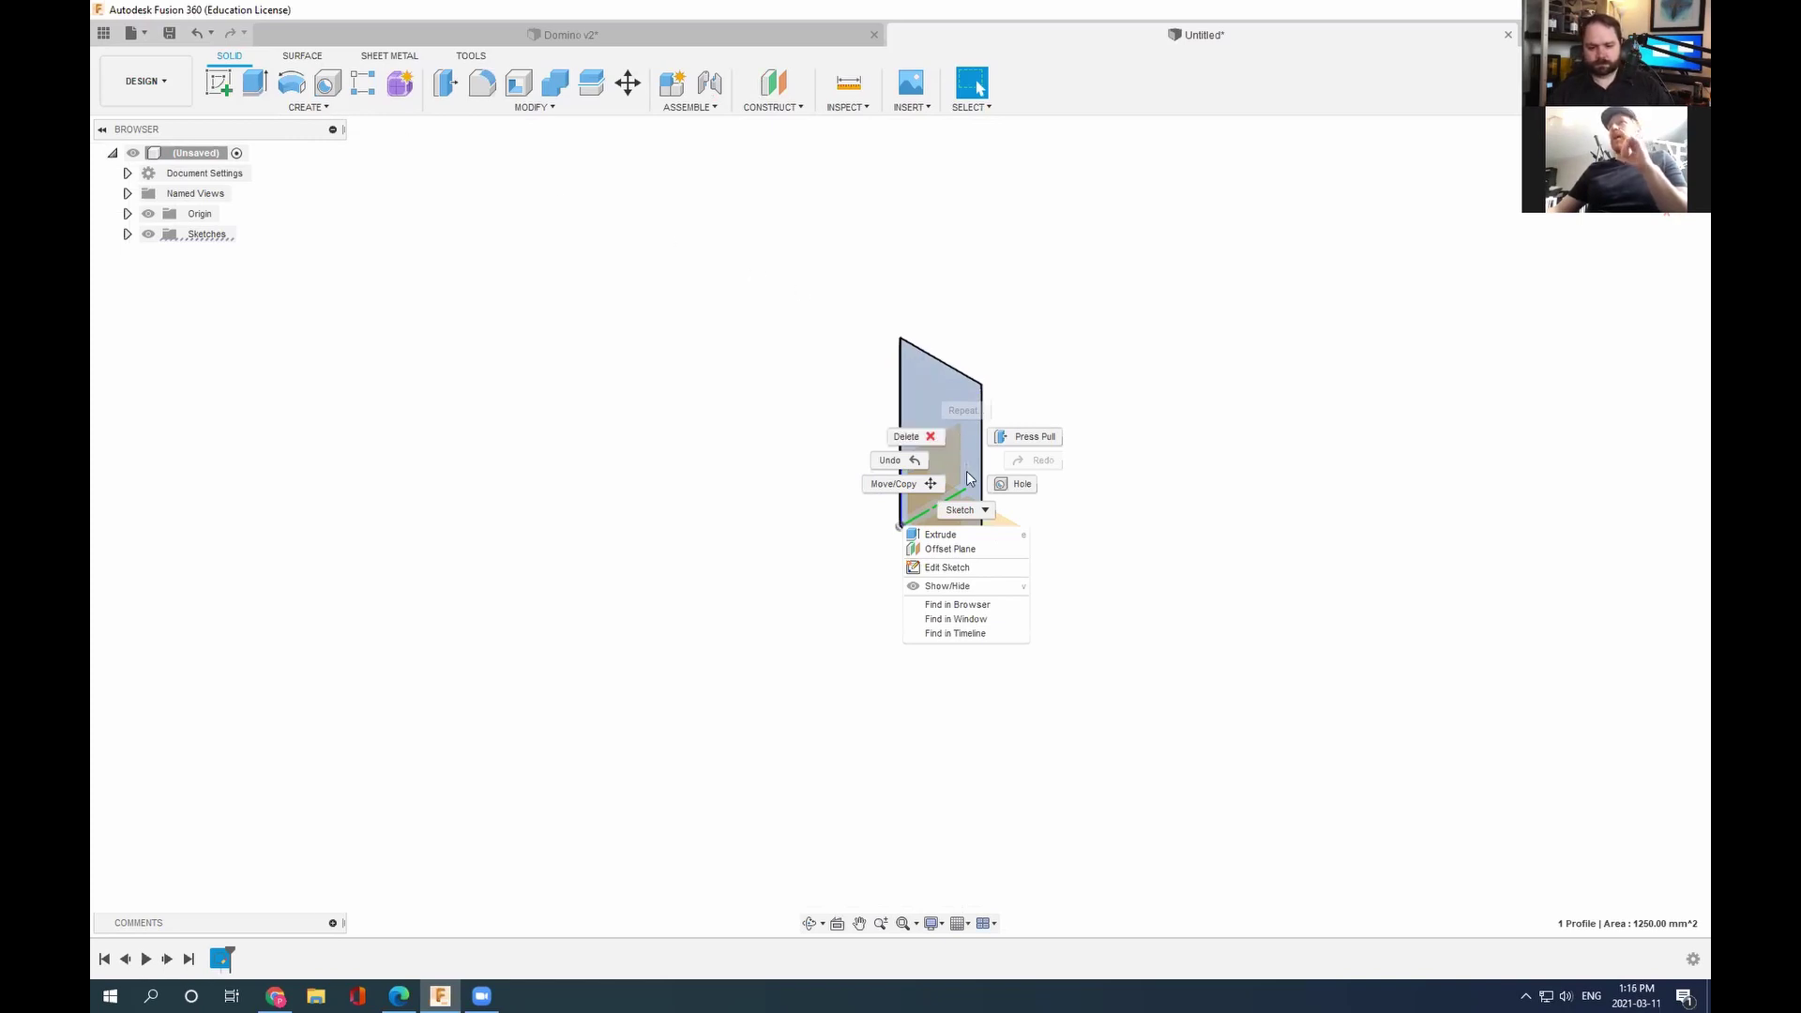
{"action": "left_click", "coordinate": [1024, 437]}
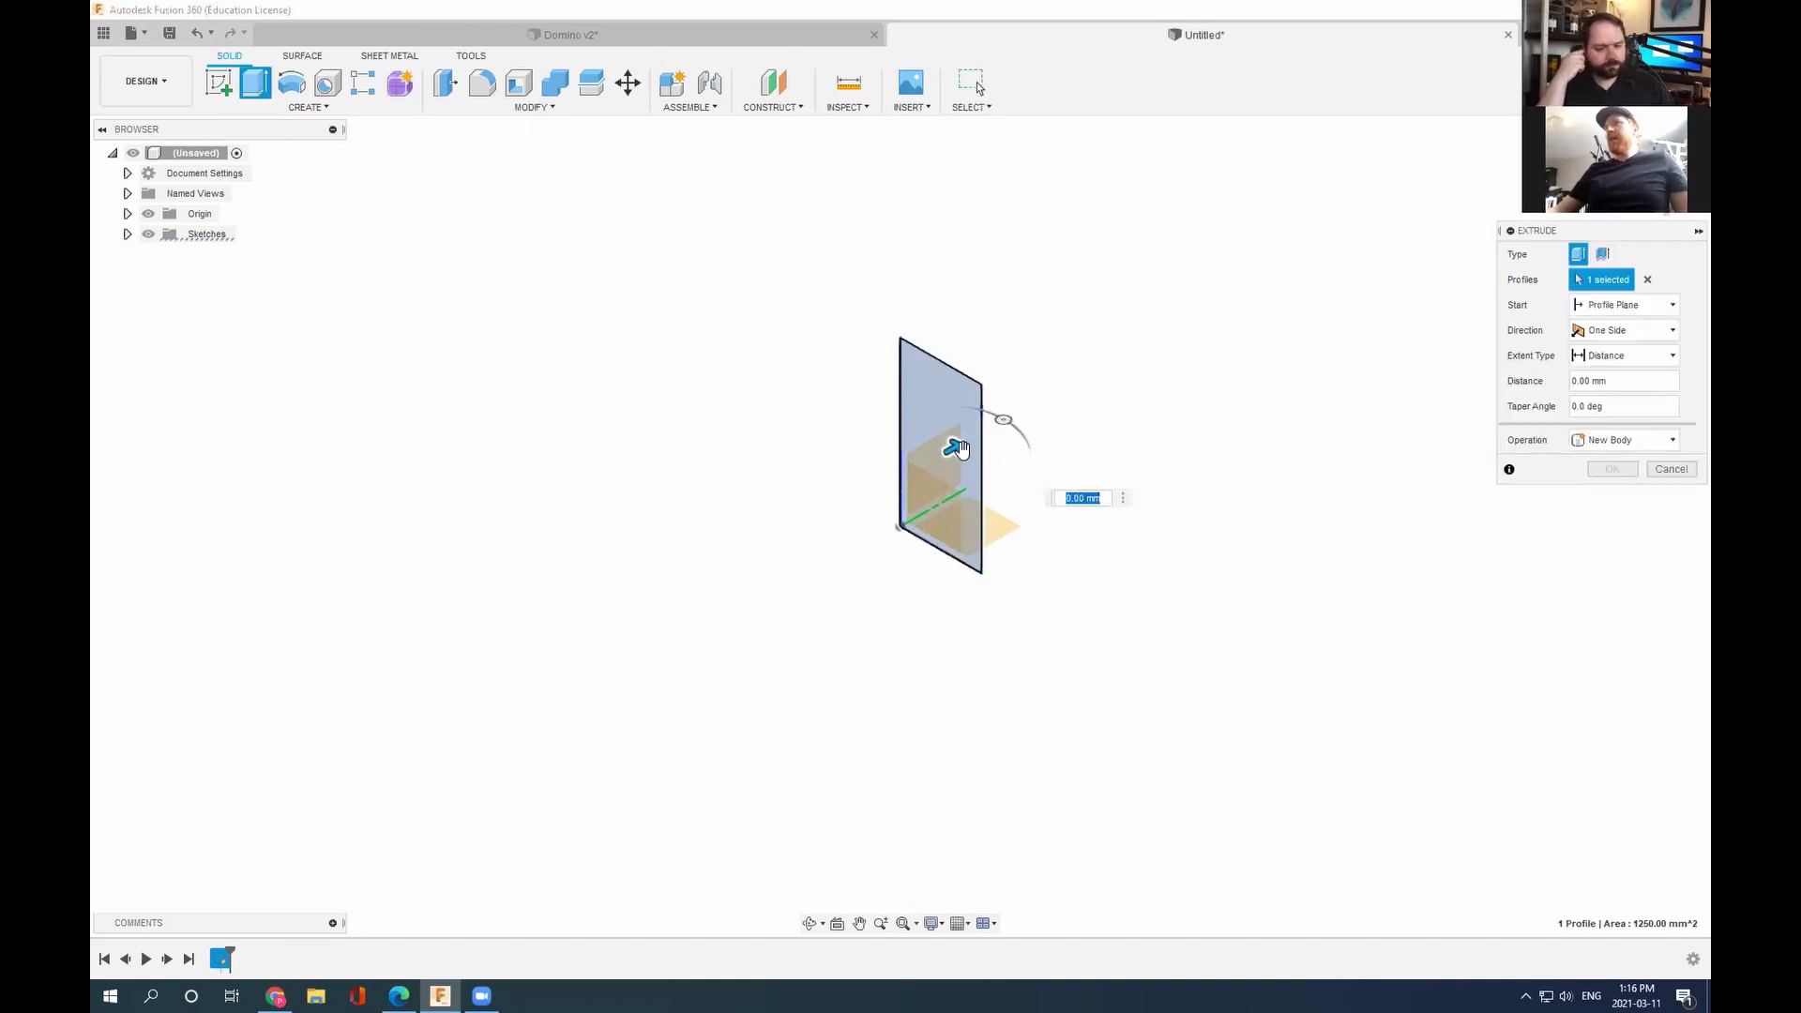
{"action": "mouse_move", "coordinate": [953, 453]}
{"action": "left_mouse_down"}
{"action": "mouse_move", "coordinate": [971, 441]}
{"action": "mouse_move", "coordinate": [951, 447]}
{"action": "left_mouse_up"}
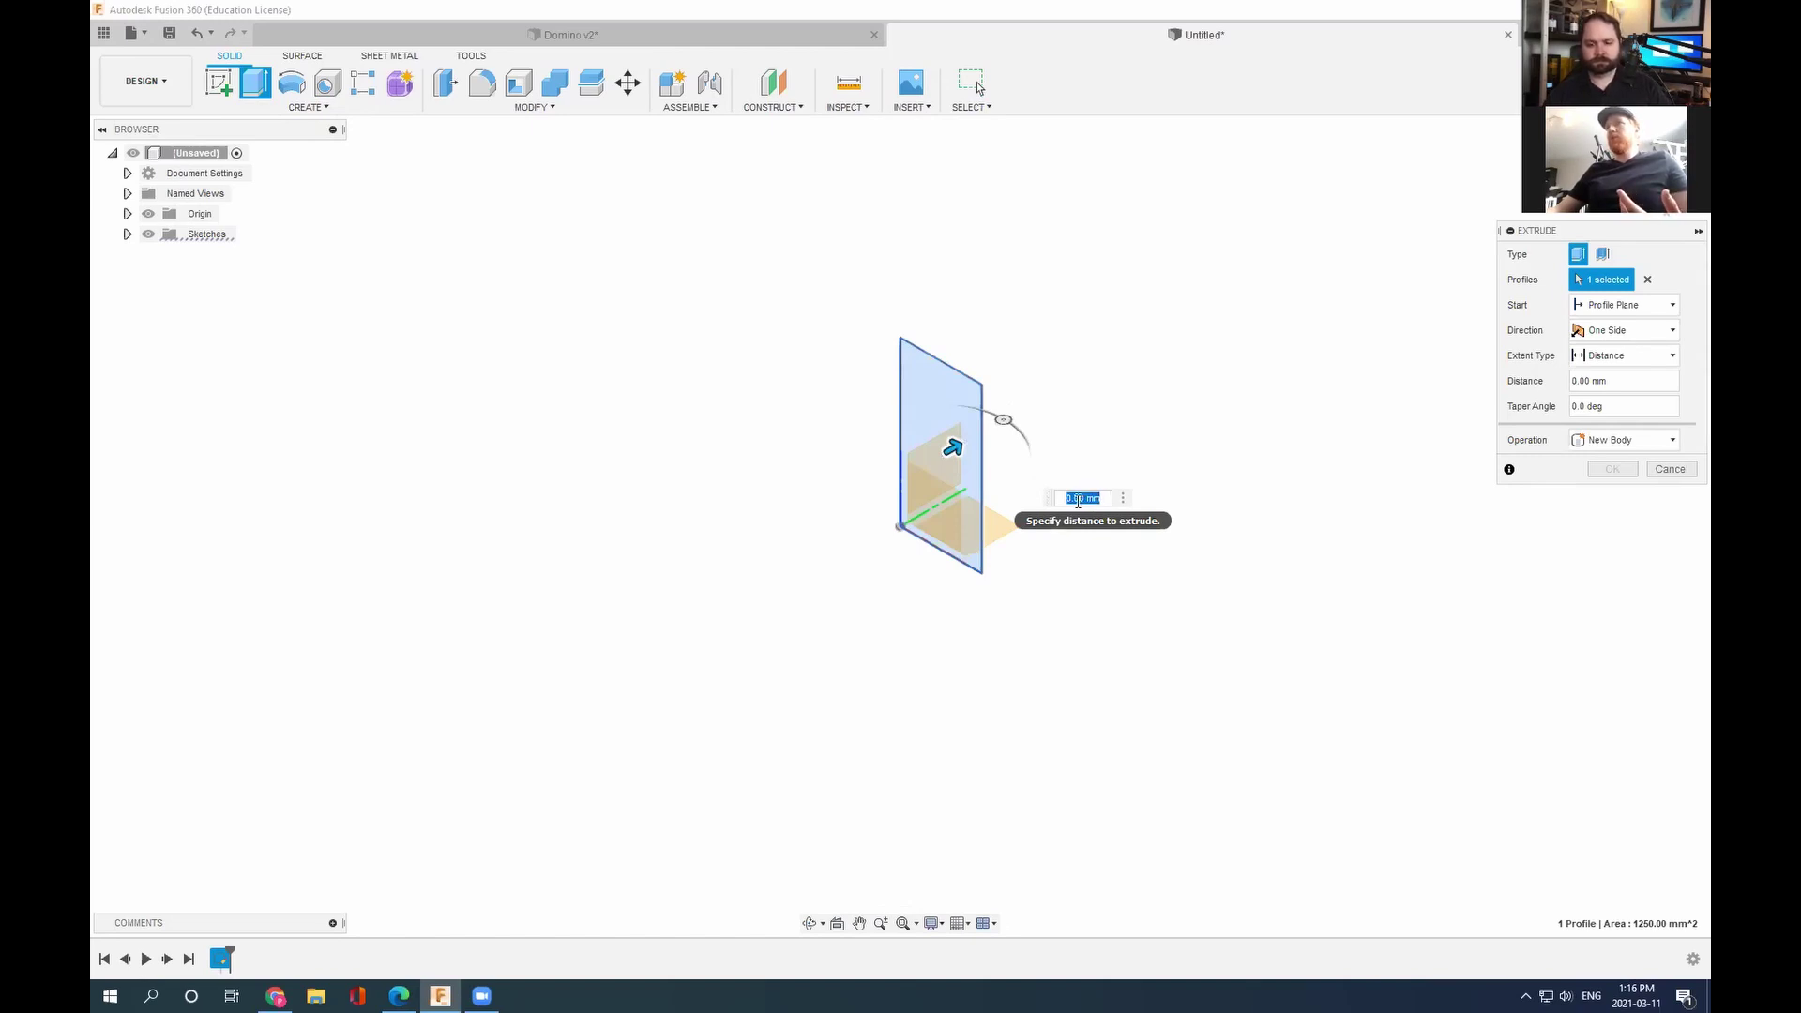
{"action": "left_click_drag", "start_coordinate": [949, 446], "coordinate": [964, 445]}
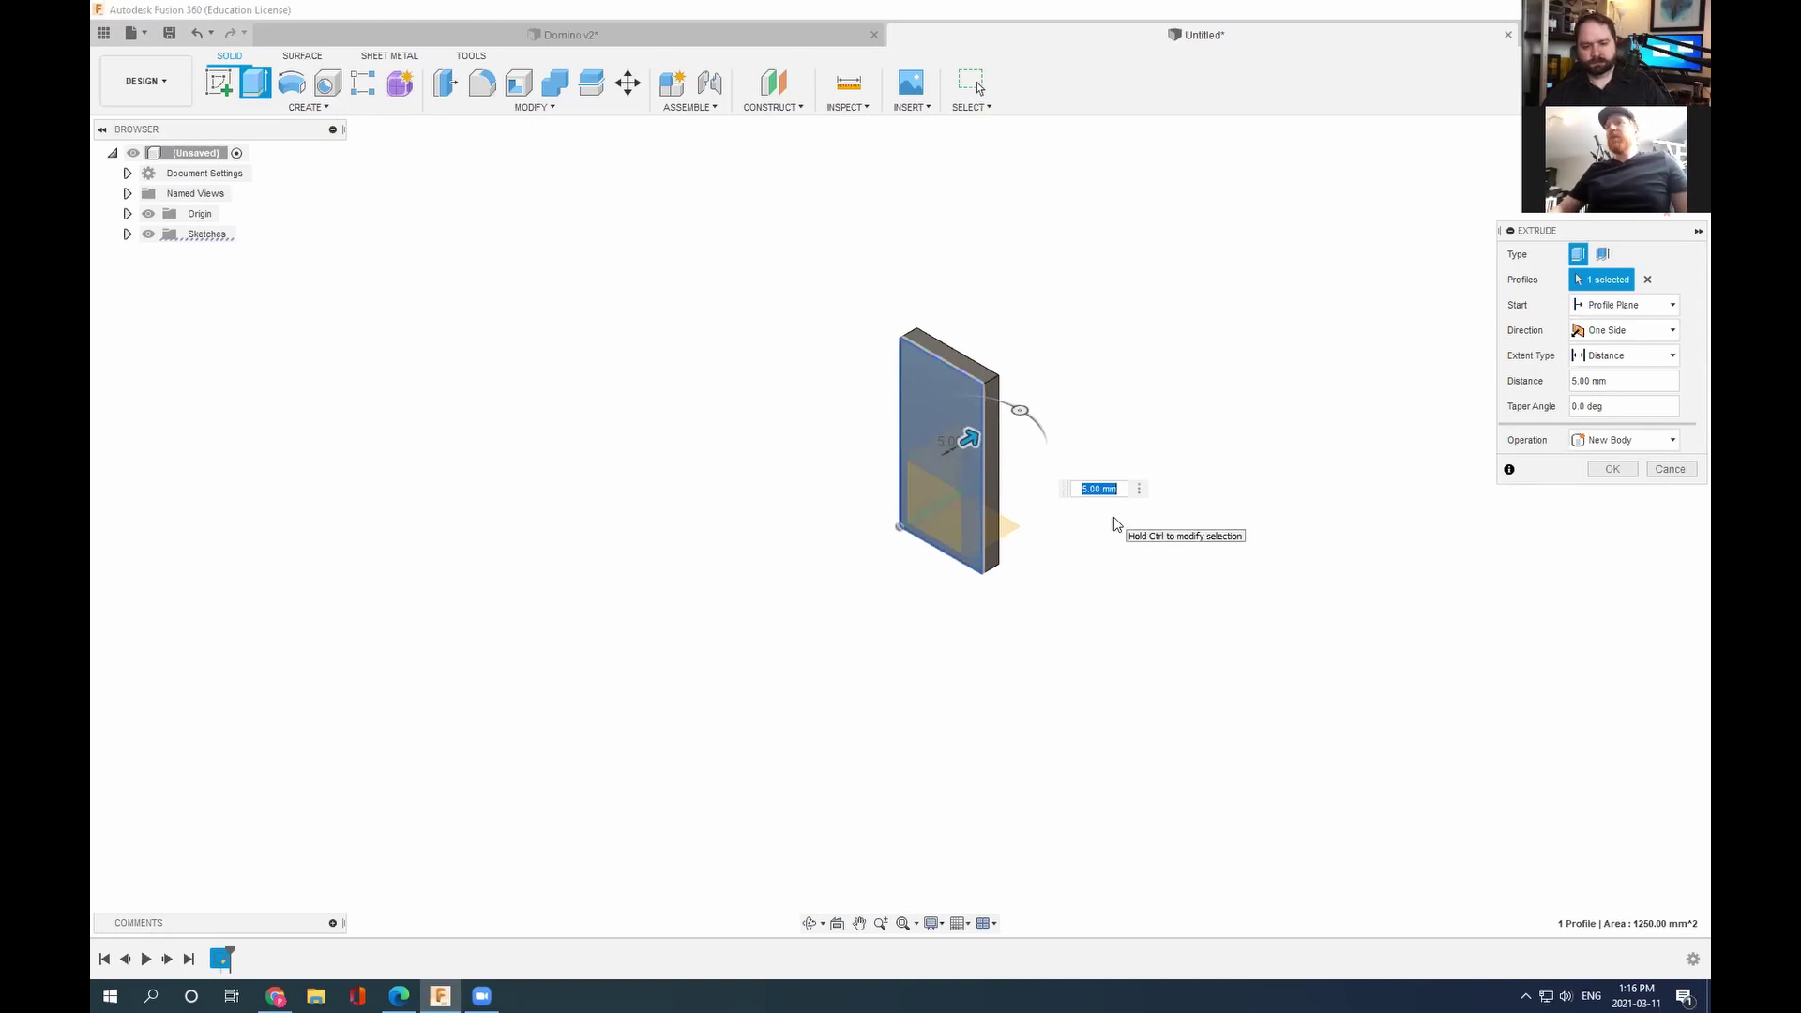
{"action": "key", "text": "Return"}
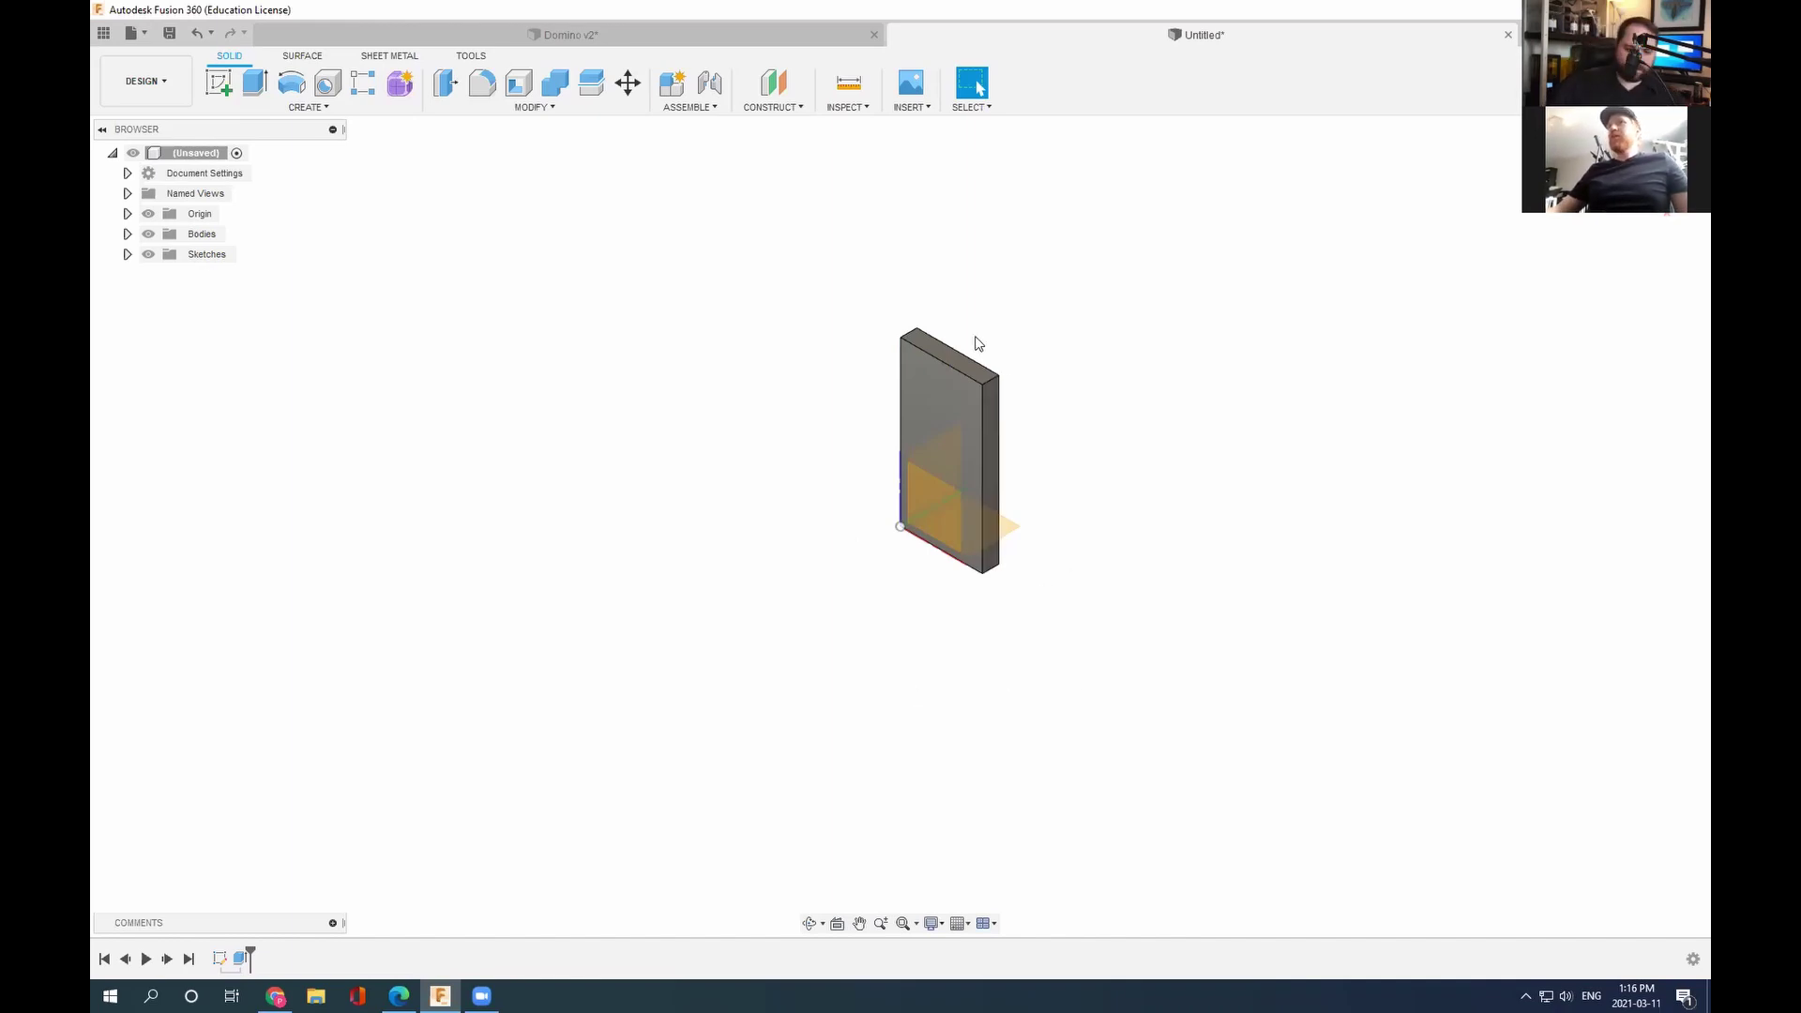
Step: Expand the document settings to check which units the design uses
{"action": "scroll", "coordinate": [1086, 644], "scroll_direction": "up", "scroll_amount": 3}
{"action": "scroll", "coordinate": [1084, 644], "scroll_direction": "down", "scroll_amount": 4}
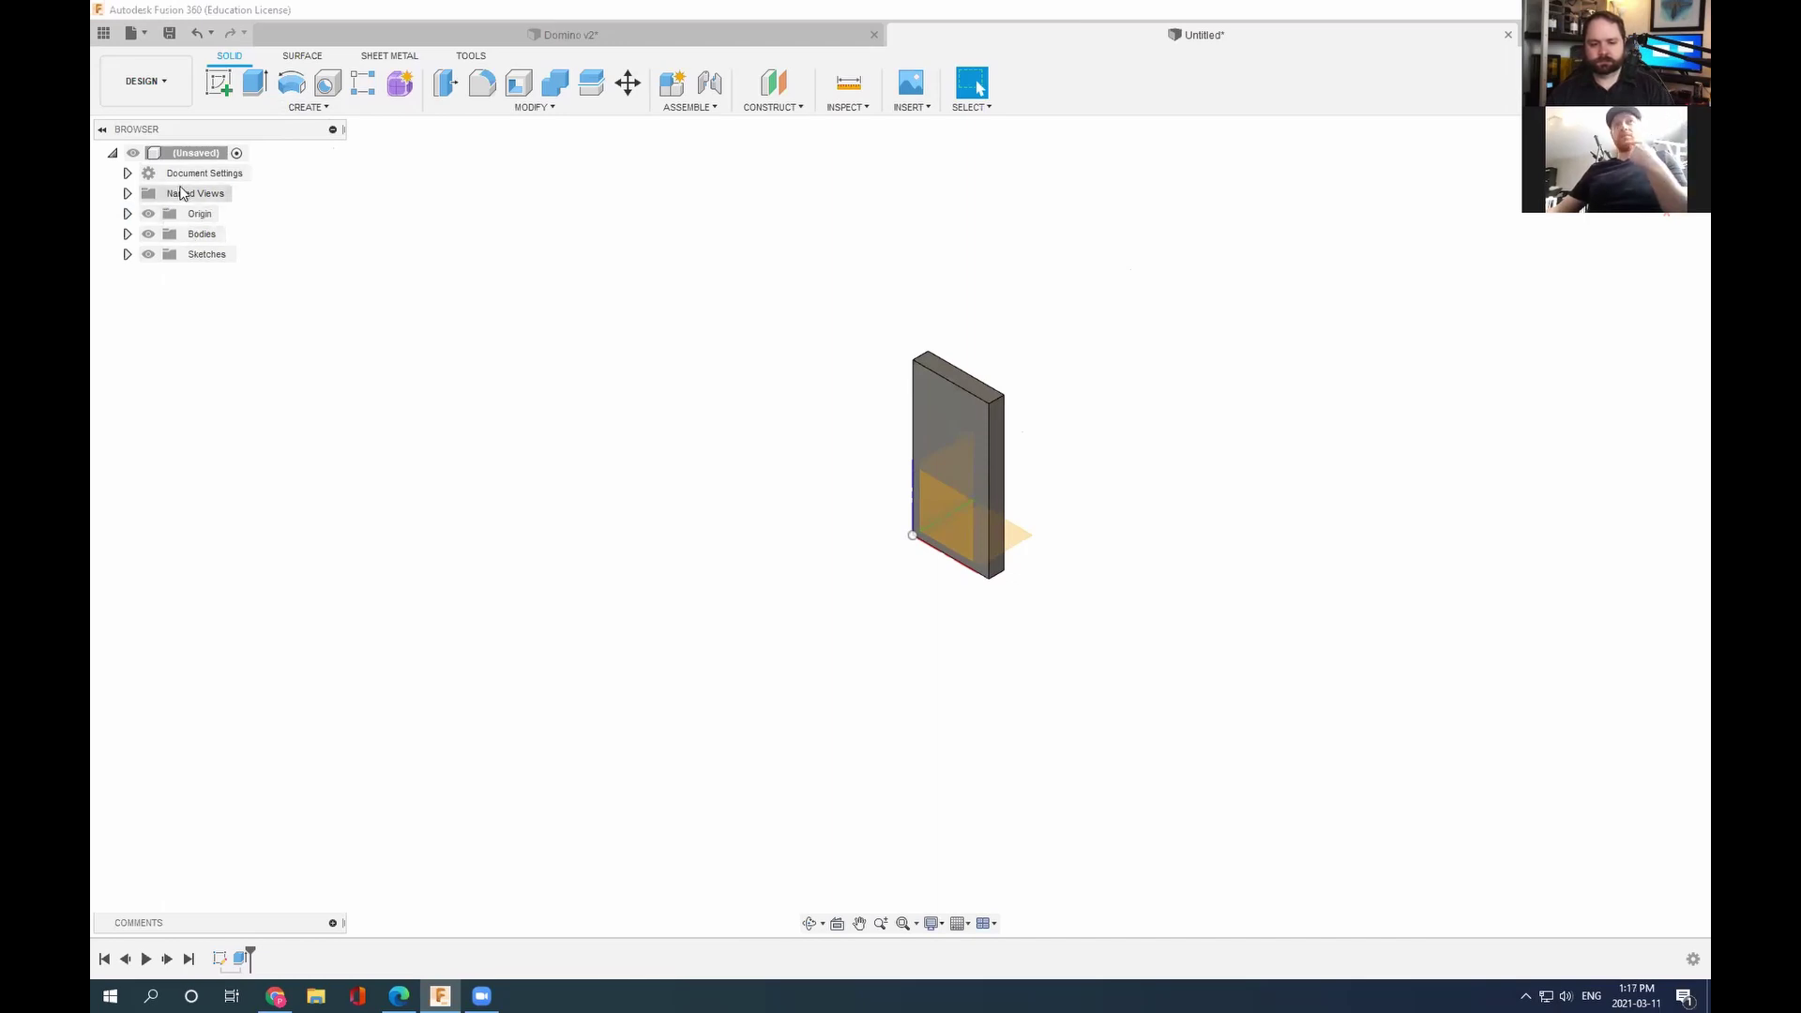
{"action": "left_click", "coordinate": [127, 174]}
{"action": "mouse_move", "coordinate": [188, 199]}
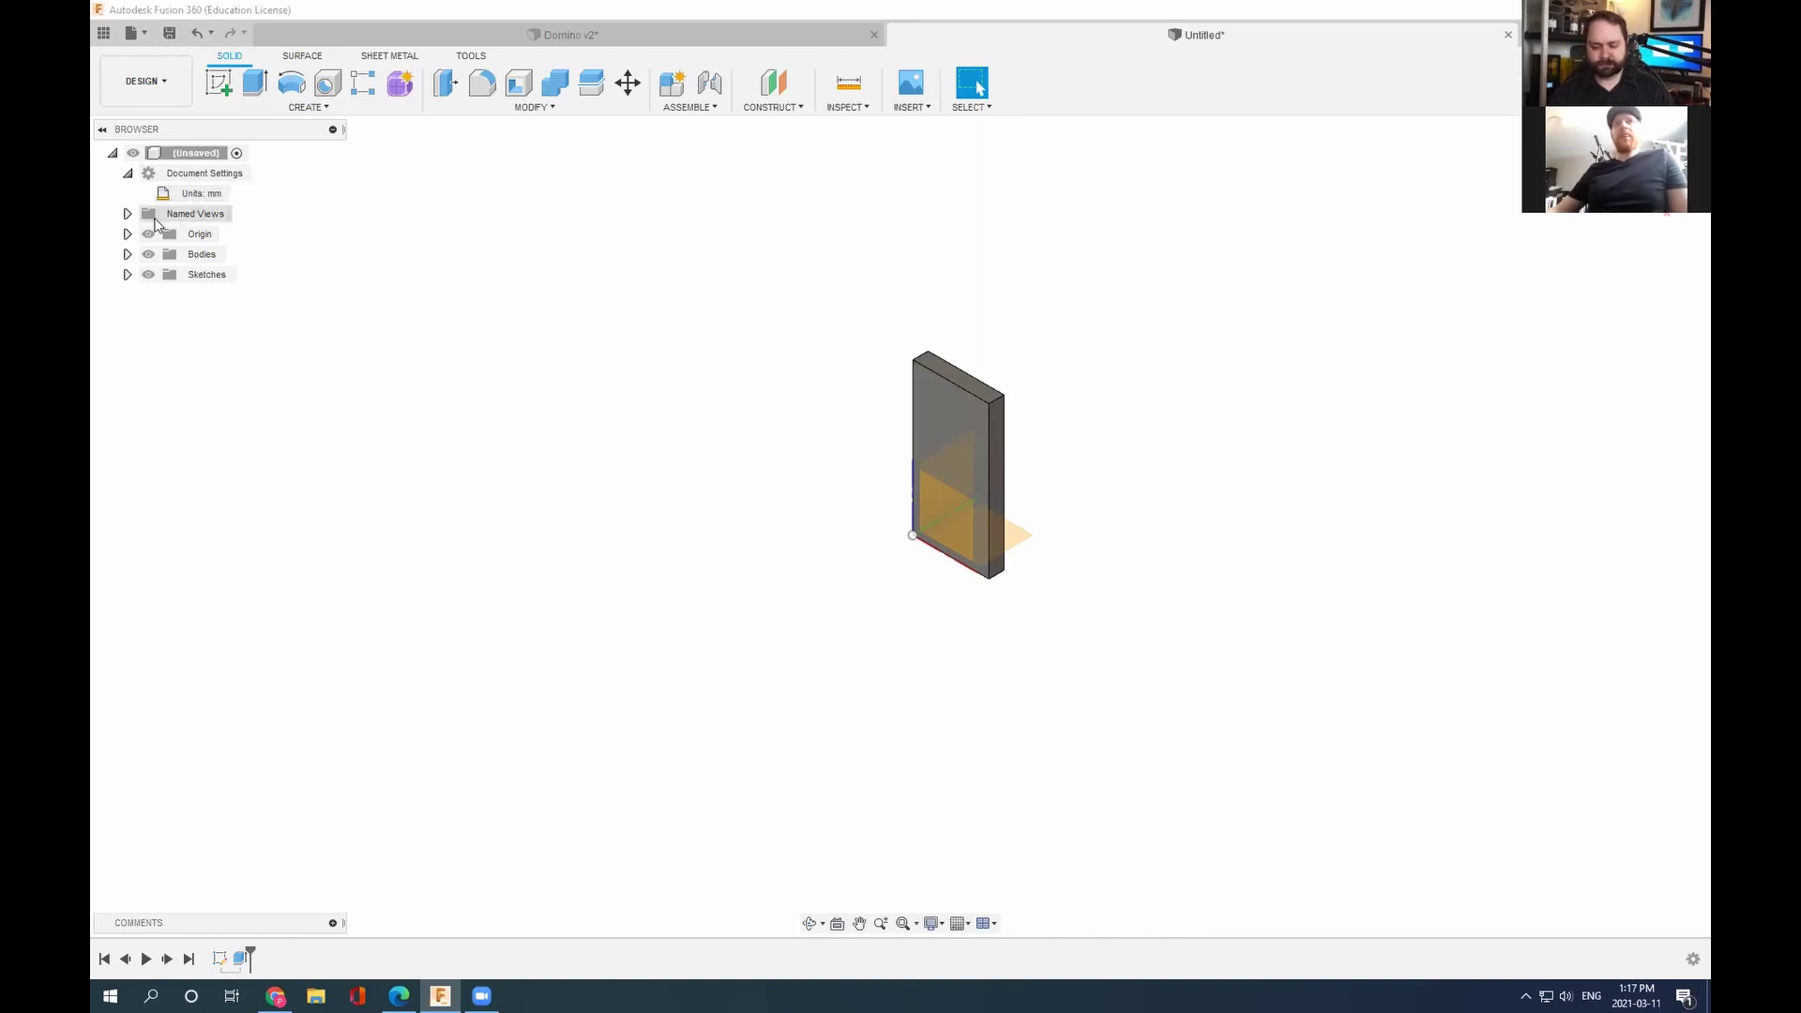
Step: Collapse the document settings and expand the bodies folder to examine the extruded body and its editable name
{"action": "left_click", "coordinate": [127, 174]}
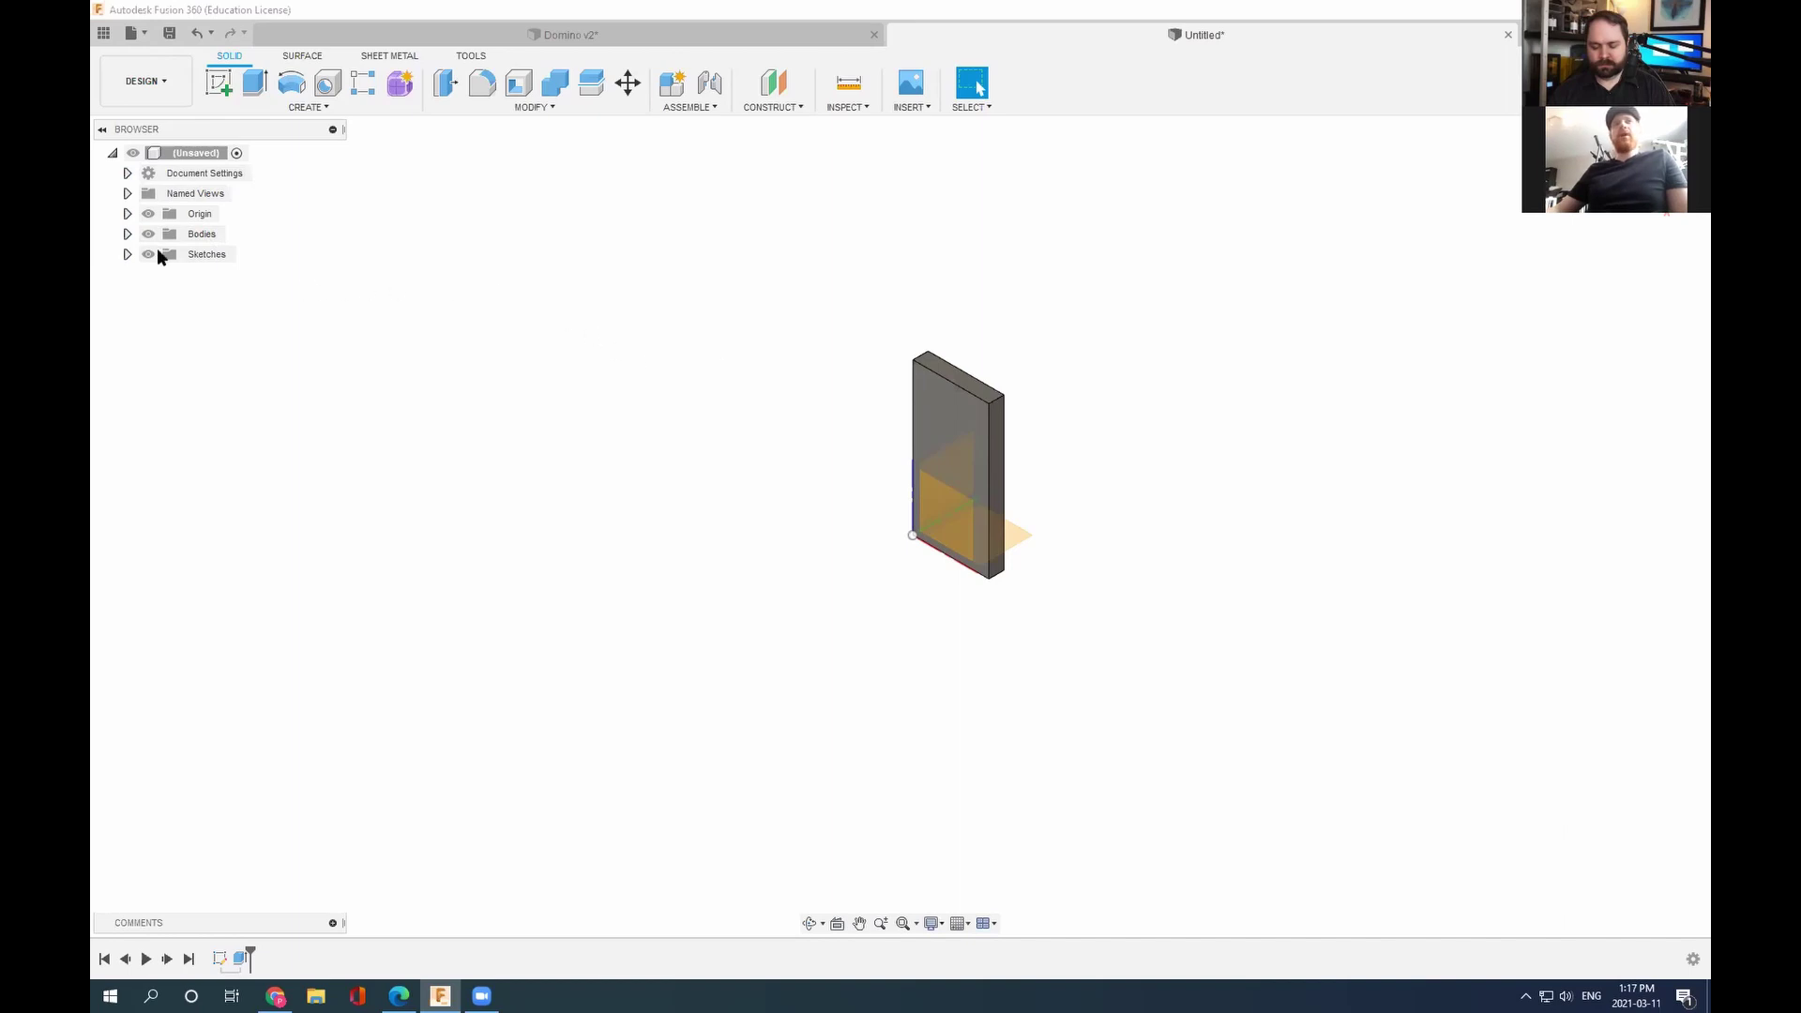
{"action": "left_click", "coordinate": [125, 235]}
{"action": "left_click", "coordinate": [208, 255]}
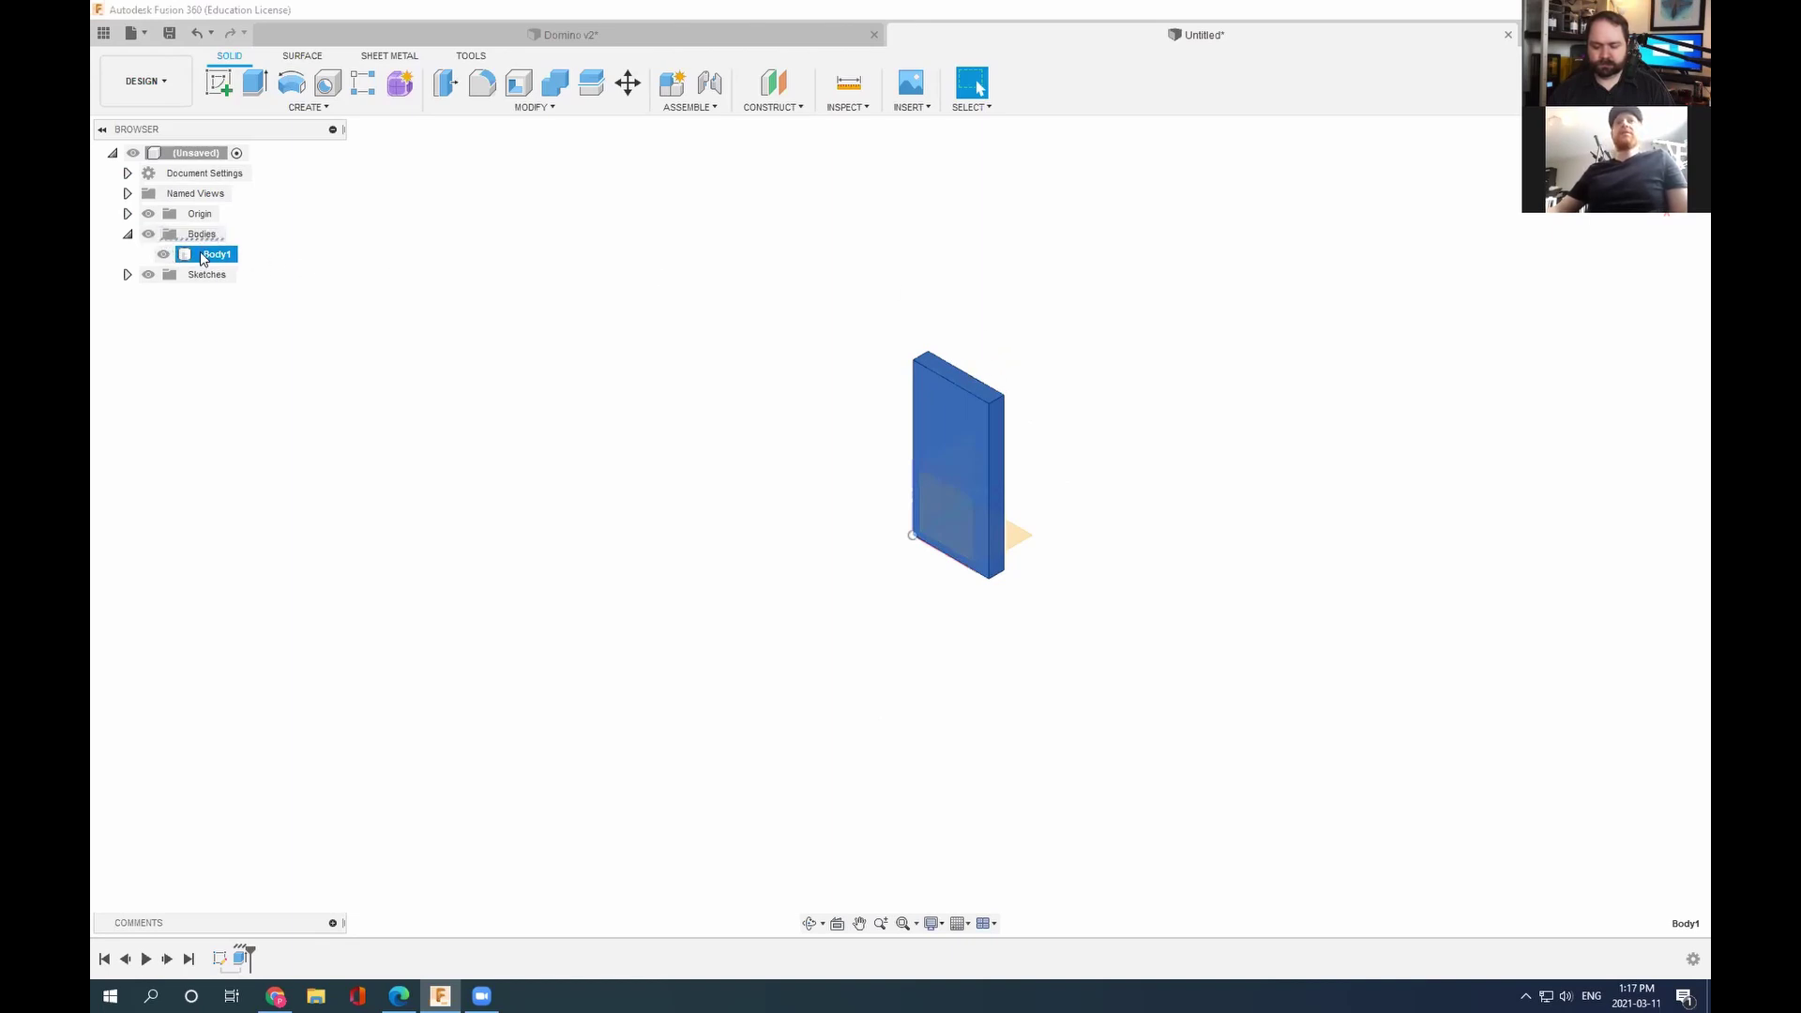
{"action": "left_click", "coordinate": [267, 252]}
{"action": "left_click", "coordinate": [219, 256]}
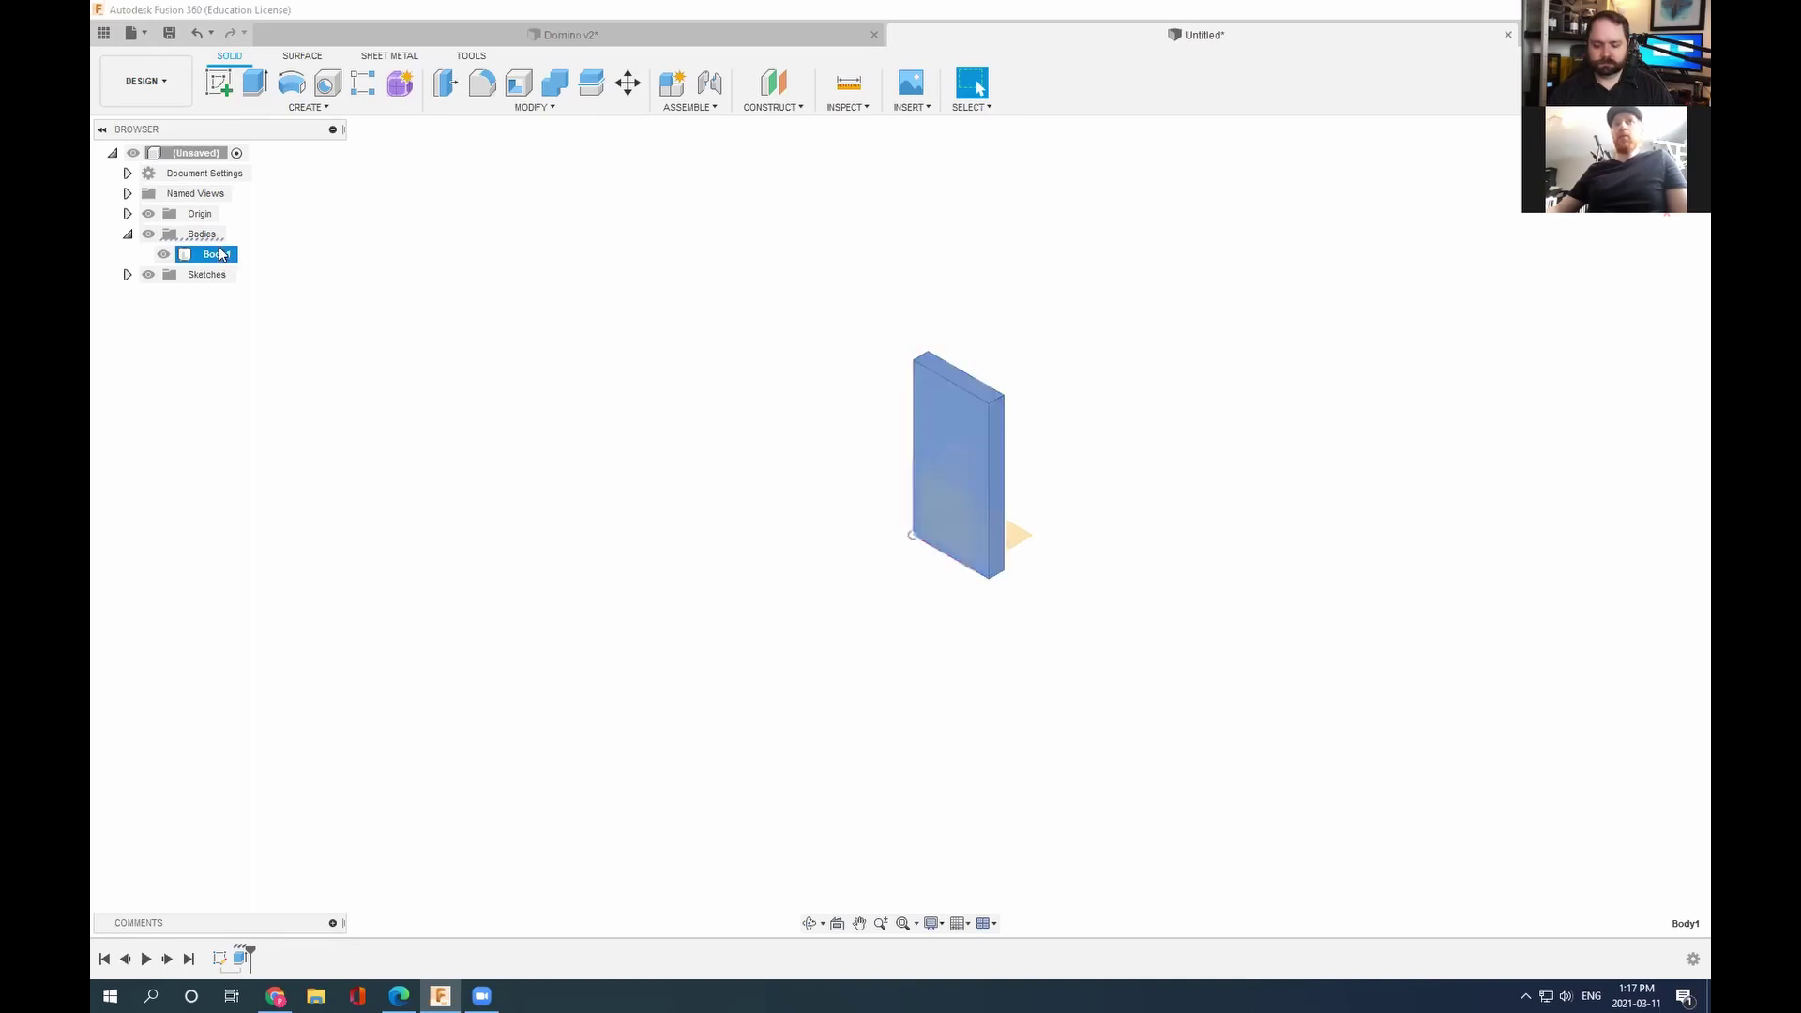
{"action": "double_click", "coordinate": [218, 255]}
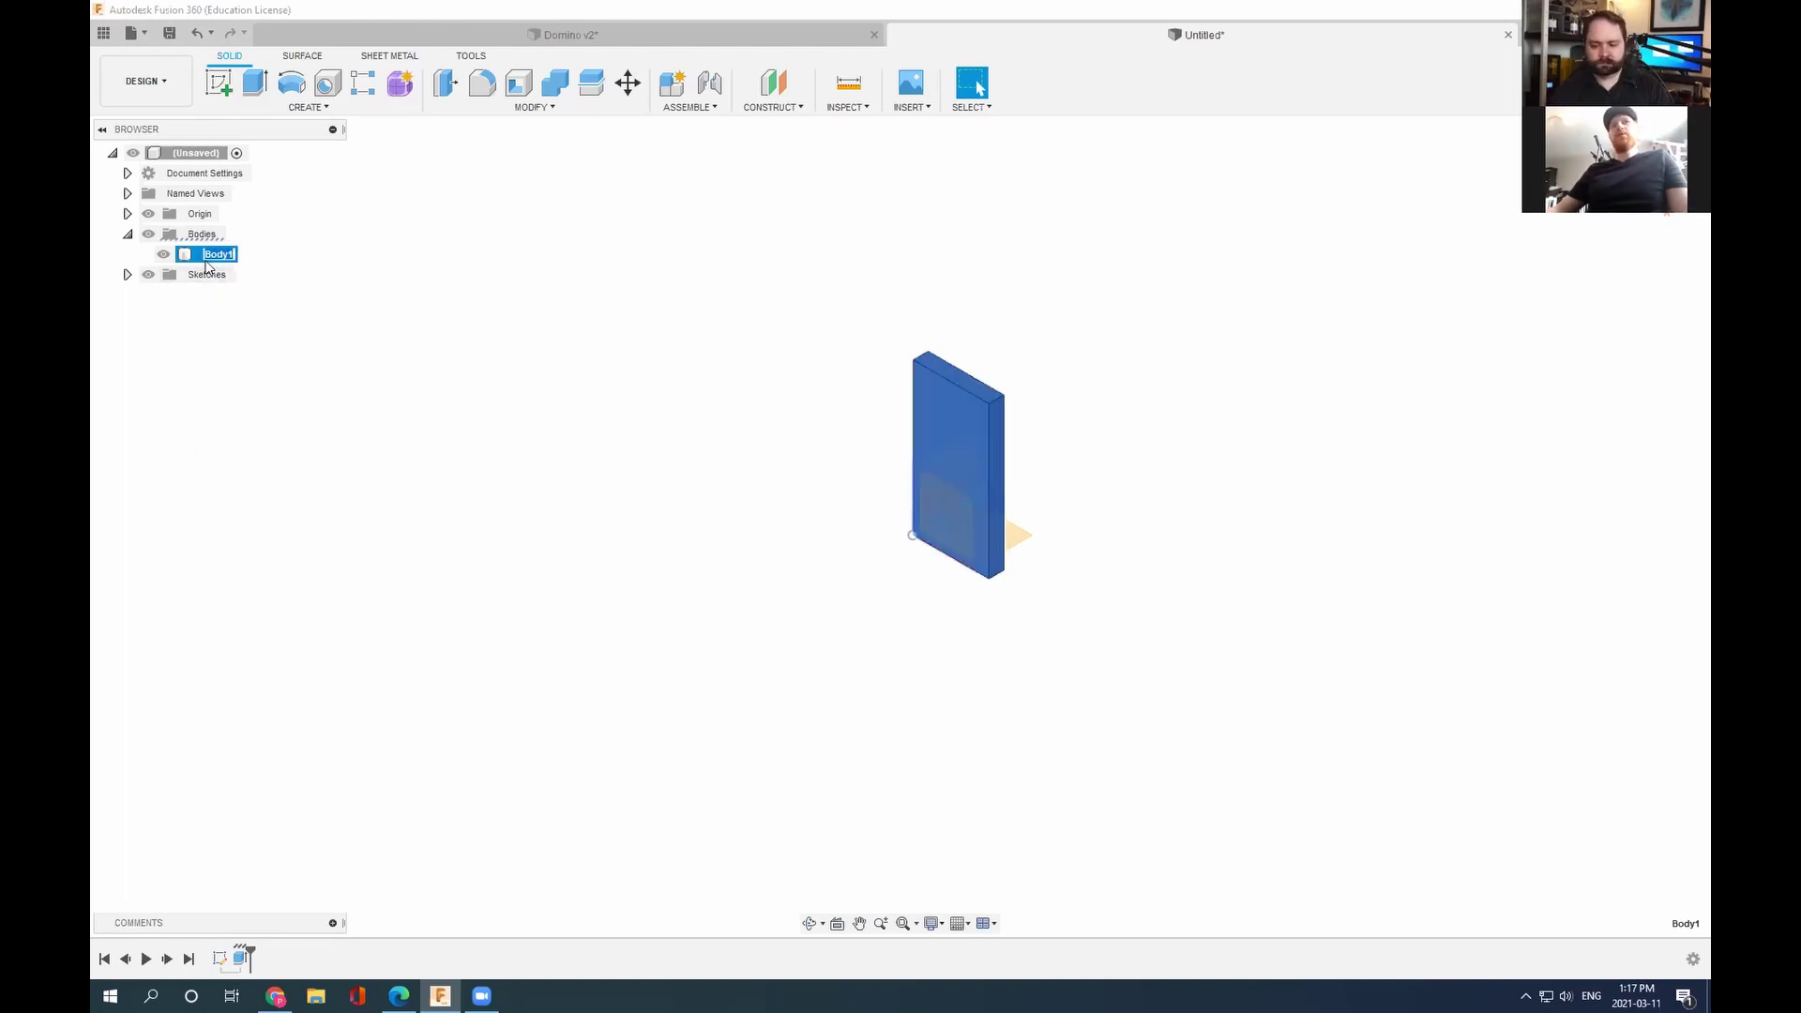
{"action": "left_click", "coordinate": [275, 261]}
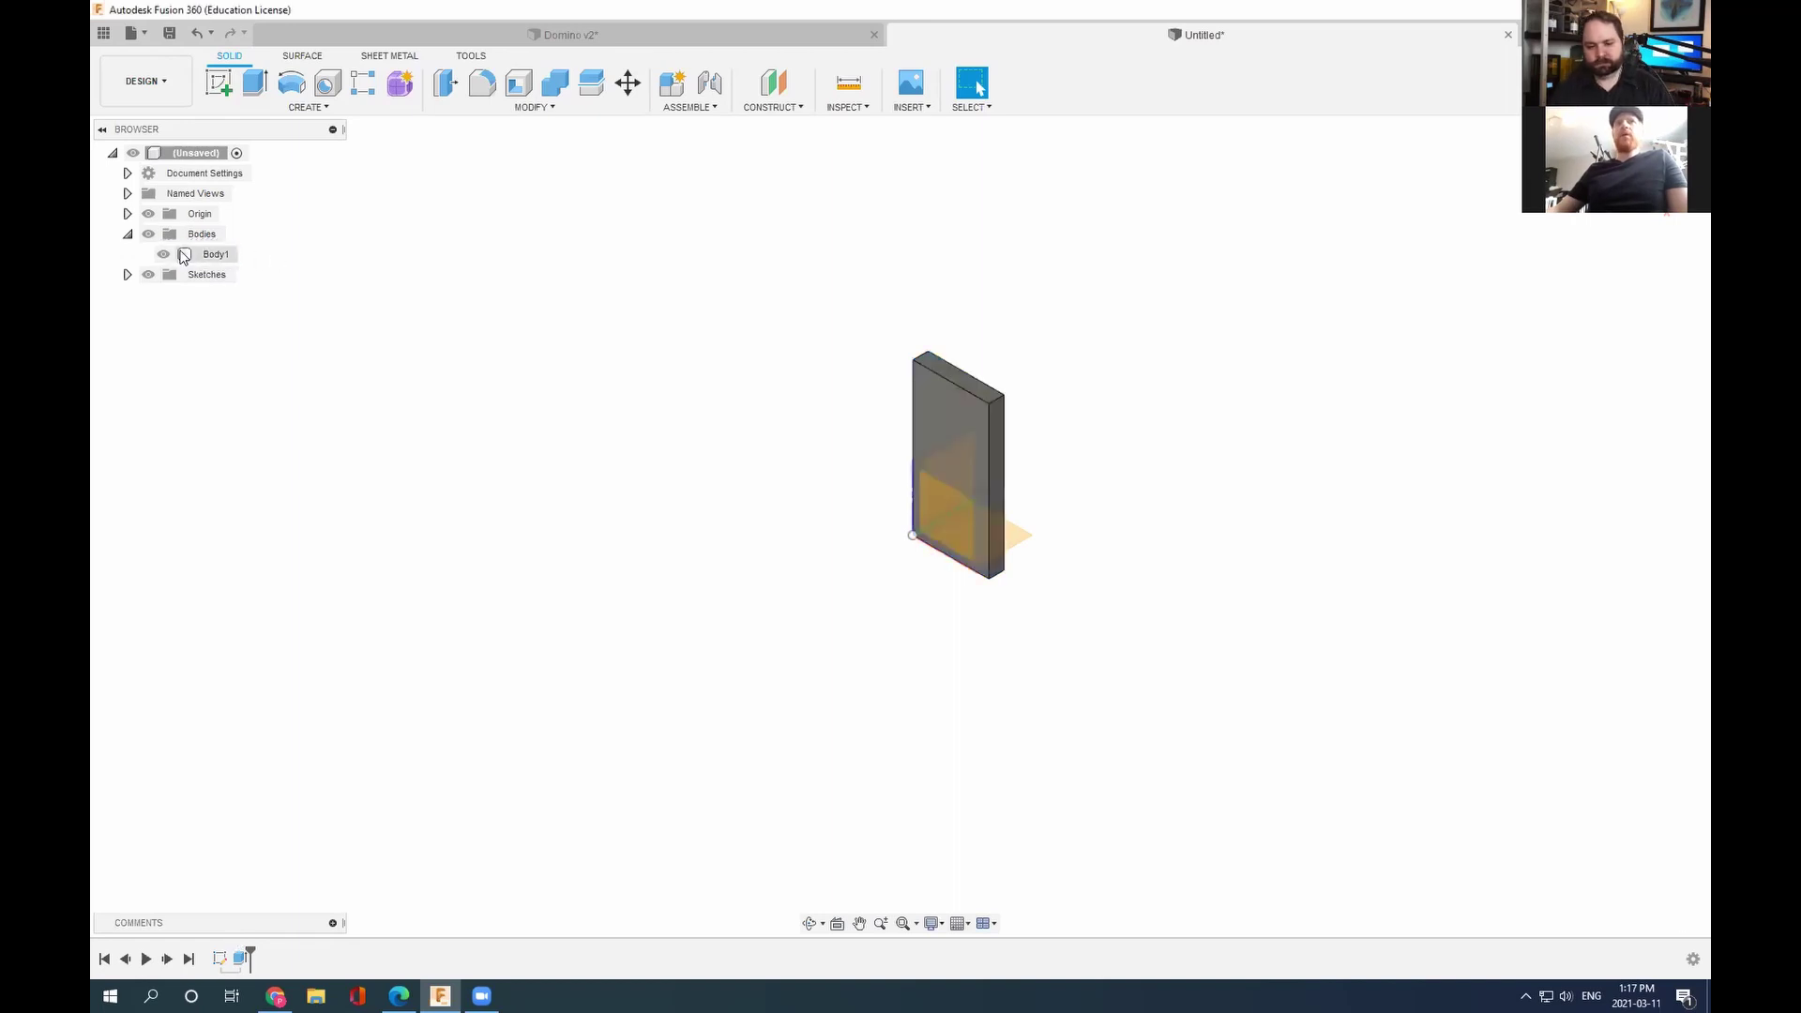
Step: Expand the sketches folder and toggle the visibility of Sketch1 and Body1 to compare them, leaving only the body shown
{"action": "left_click", "coordinate": [128, 274]}
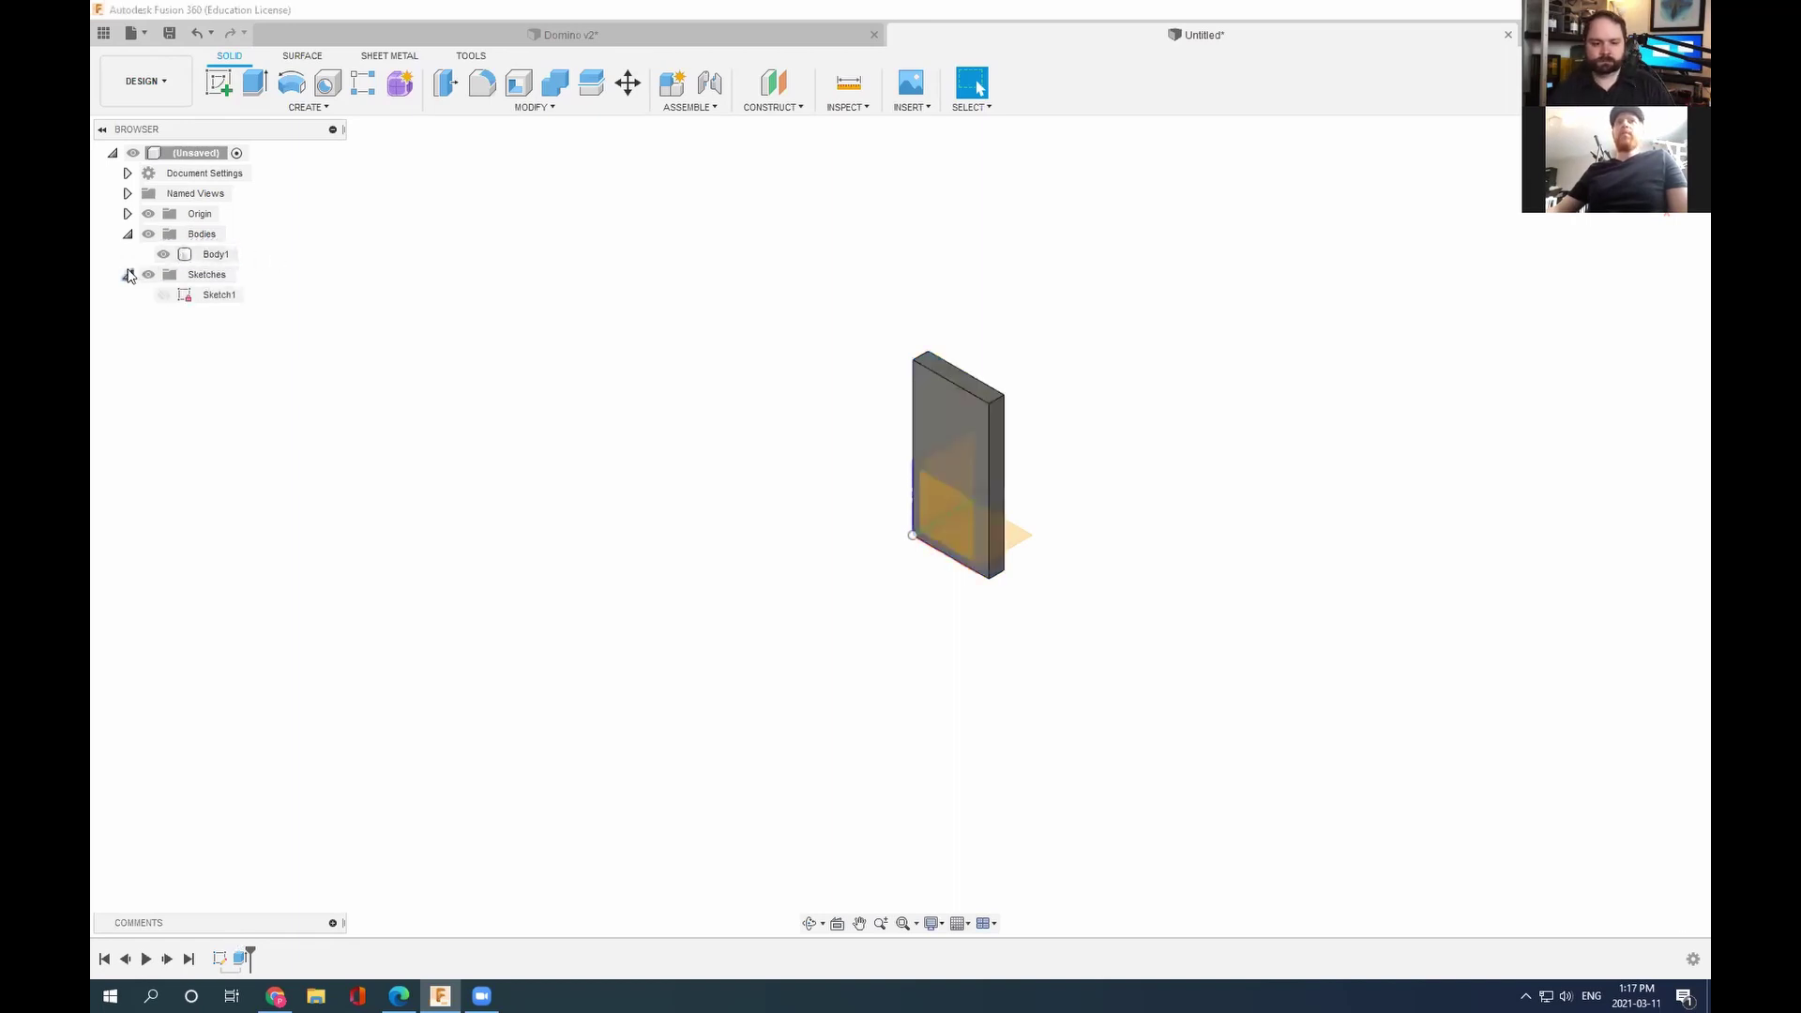
{"action": "left_click", "coordinate": [227, 295]}
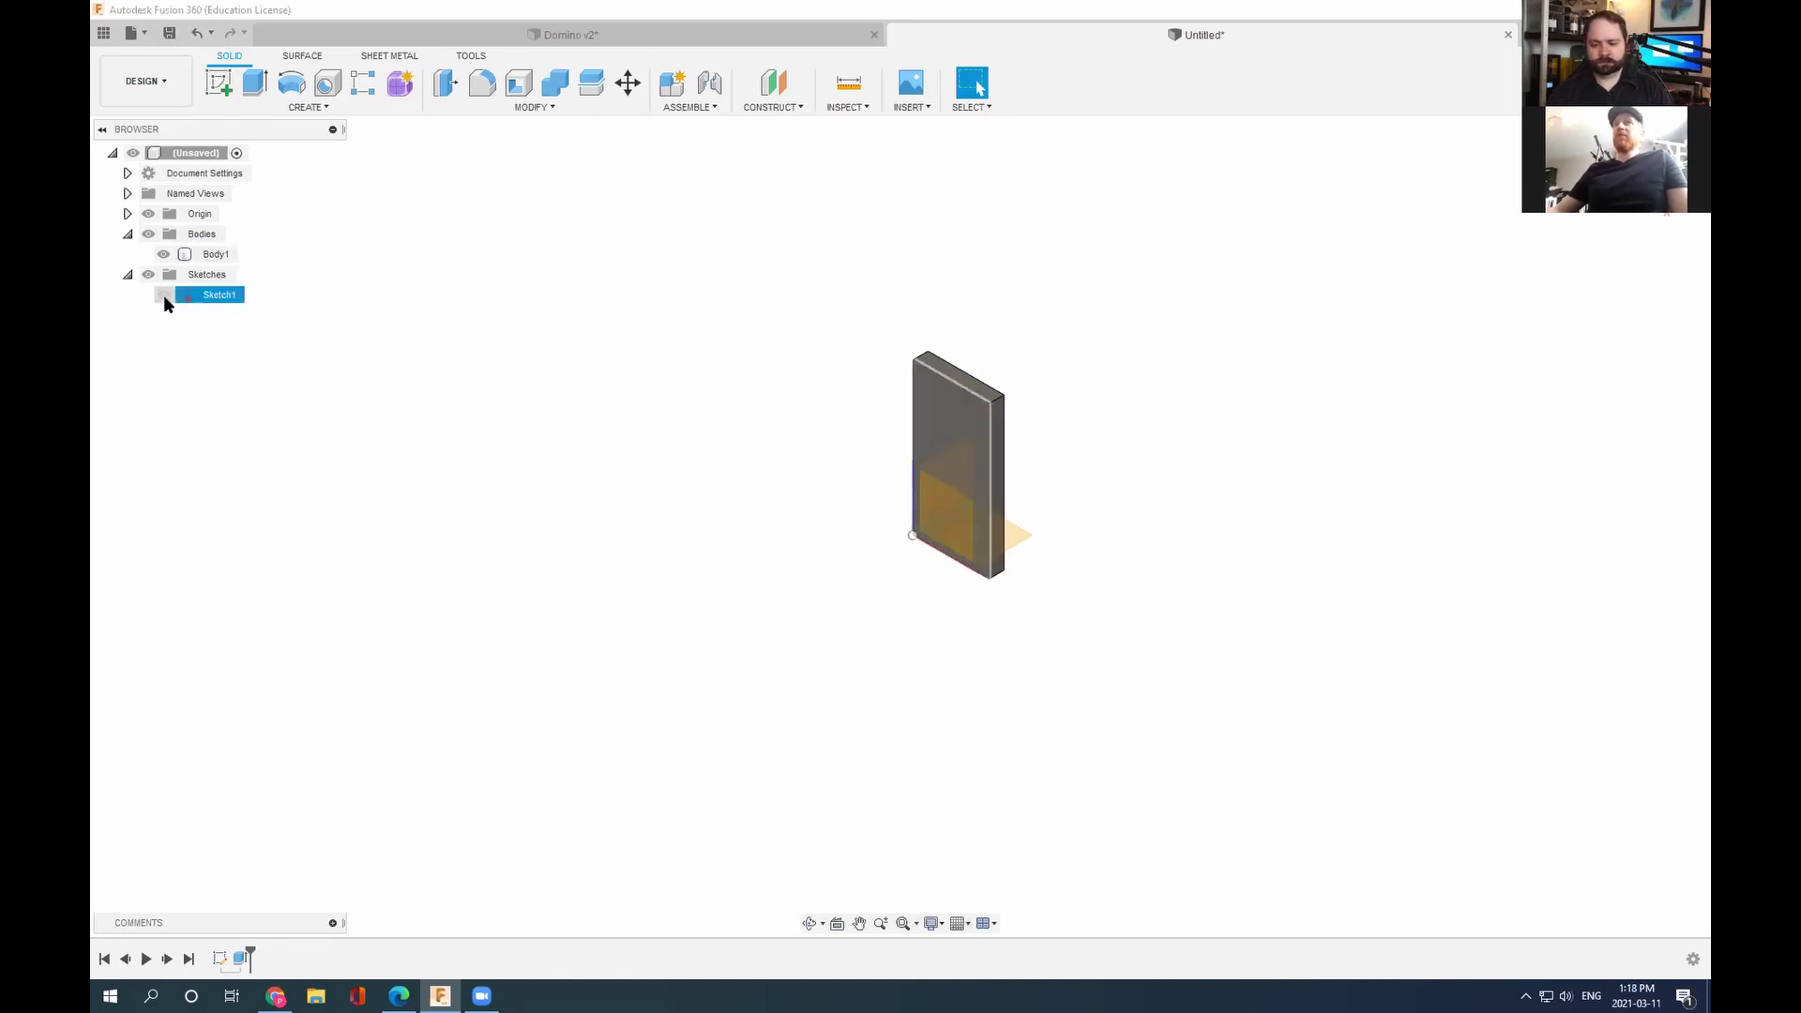
{"action": "left_click", "coordinate": [163, 294]}
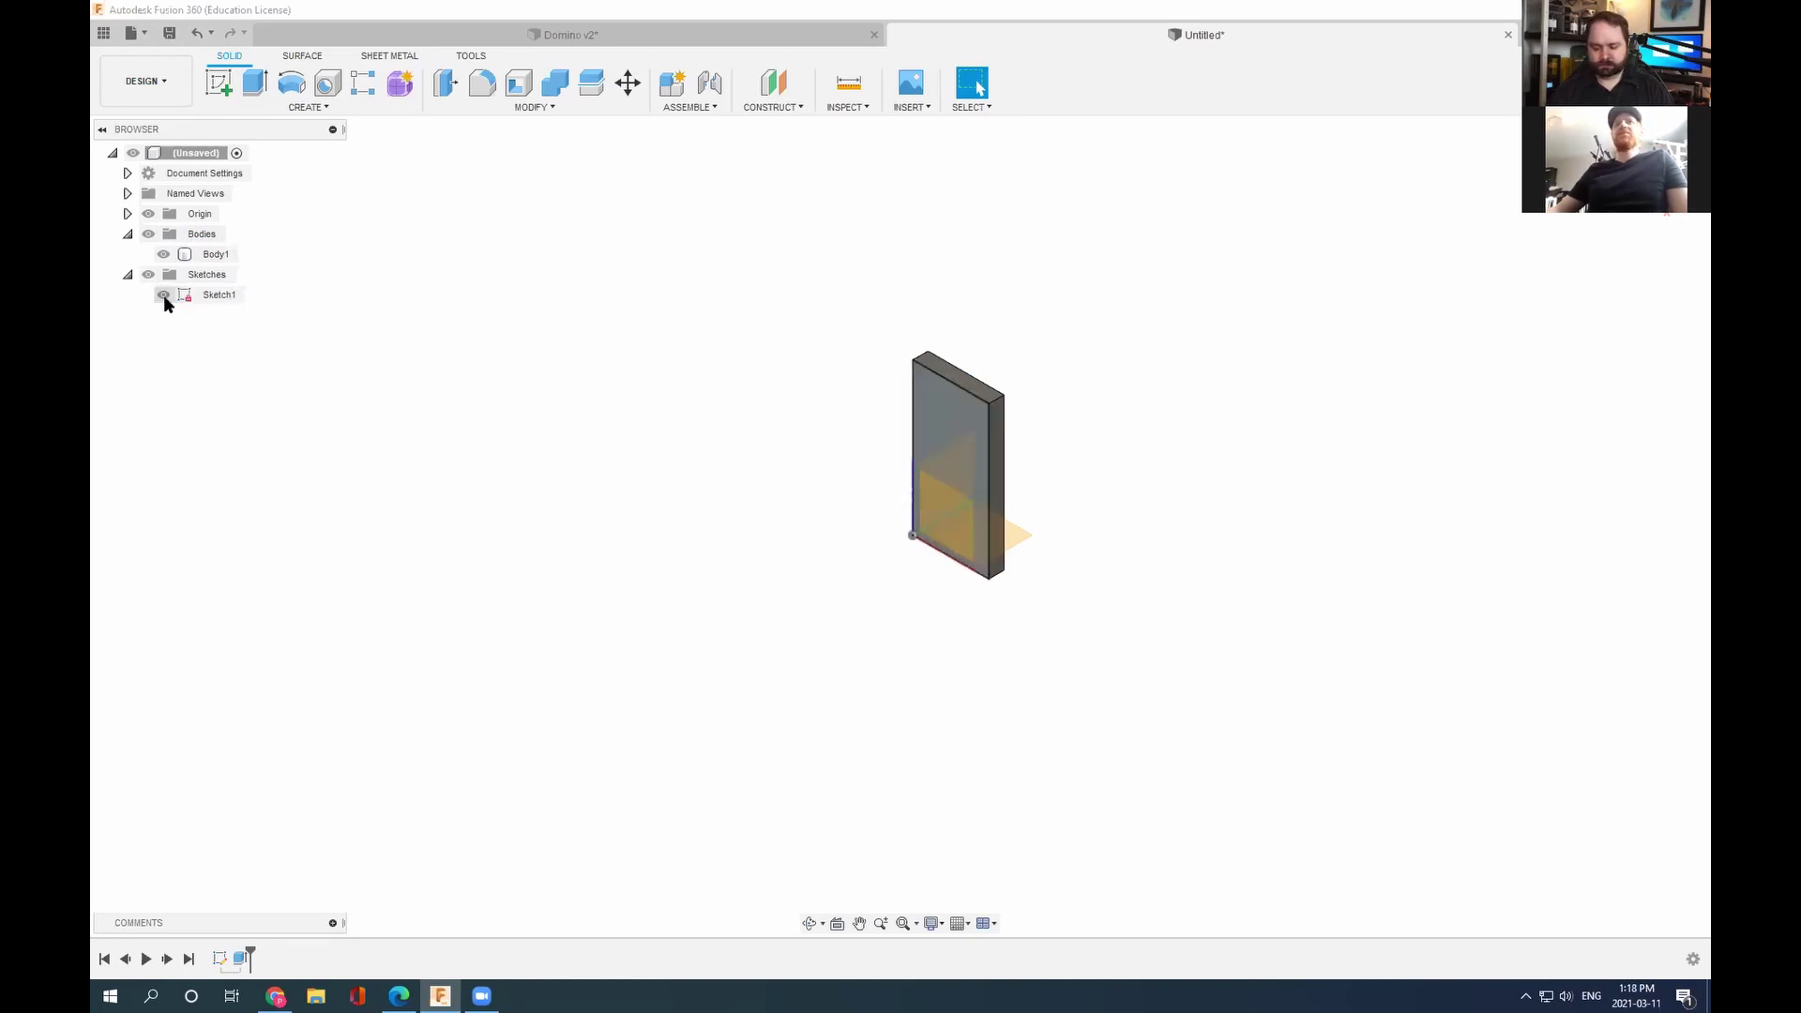
{"action": "left_click", "coordinate": [164, 255]}
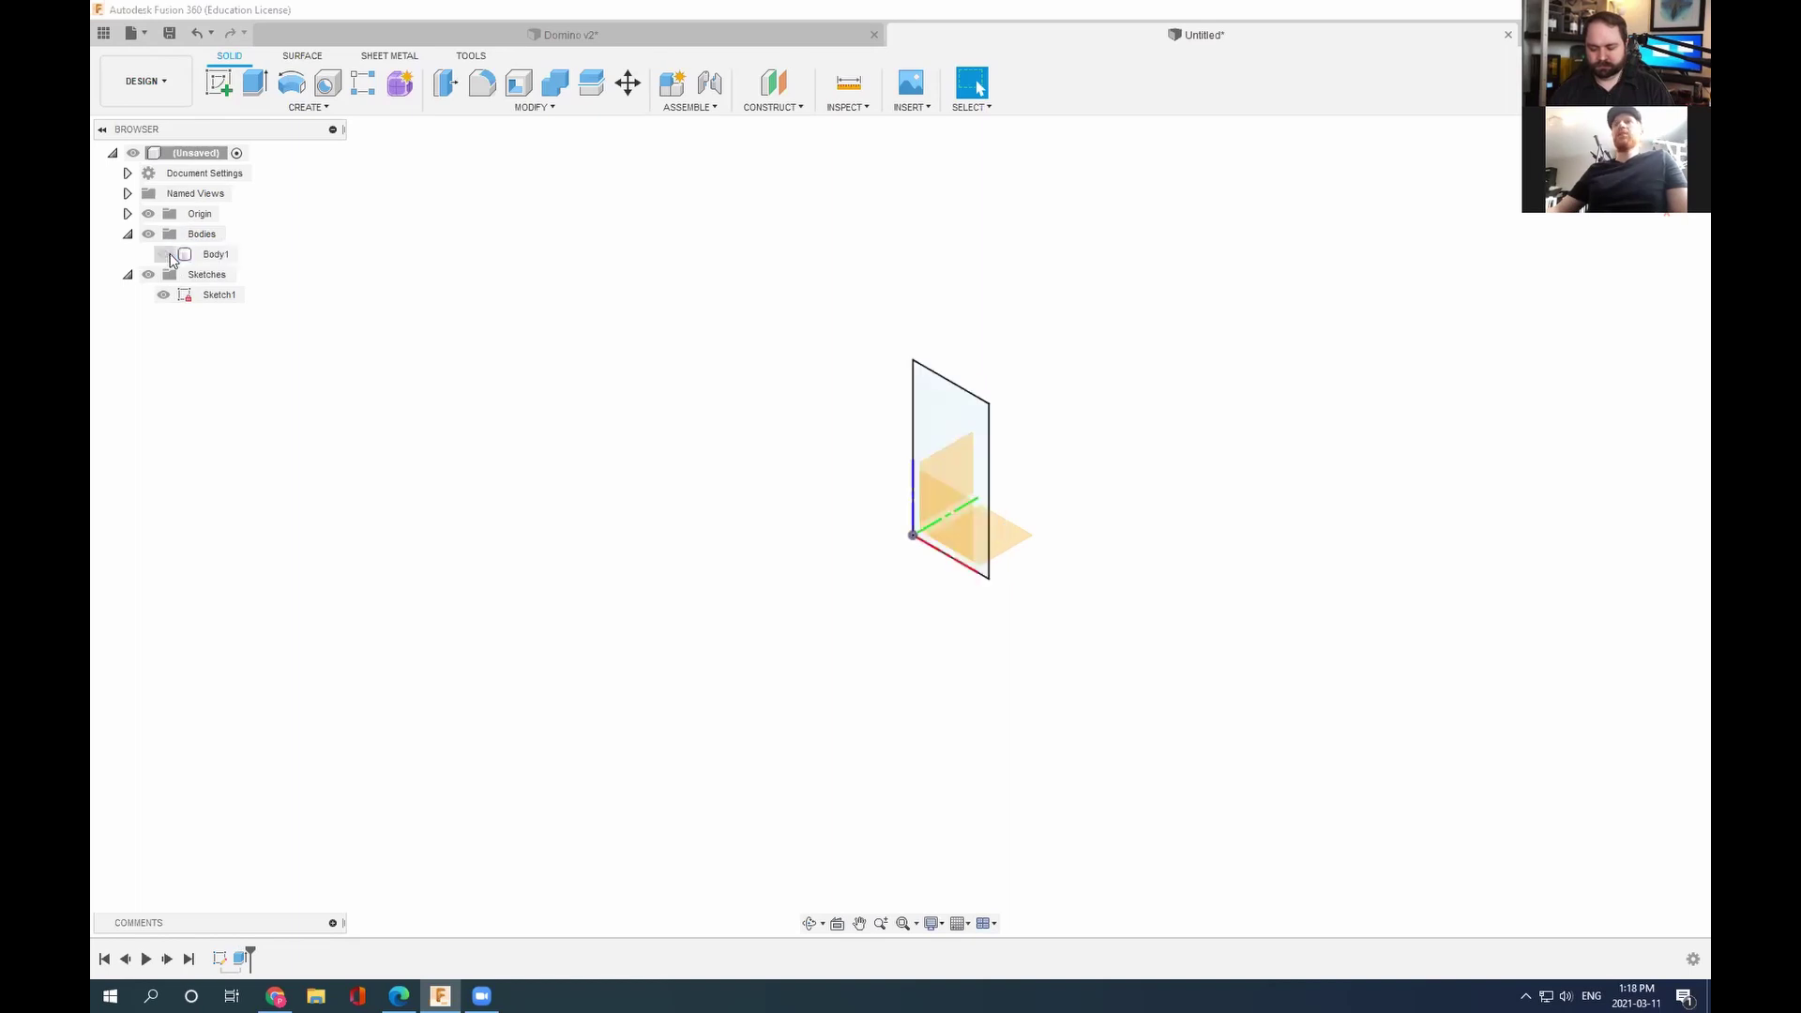
{"action": "left_click", "coordinate": [163, 295]}
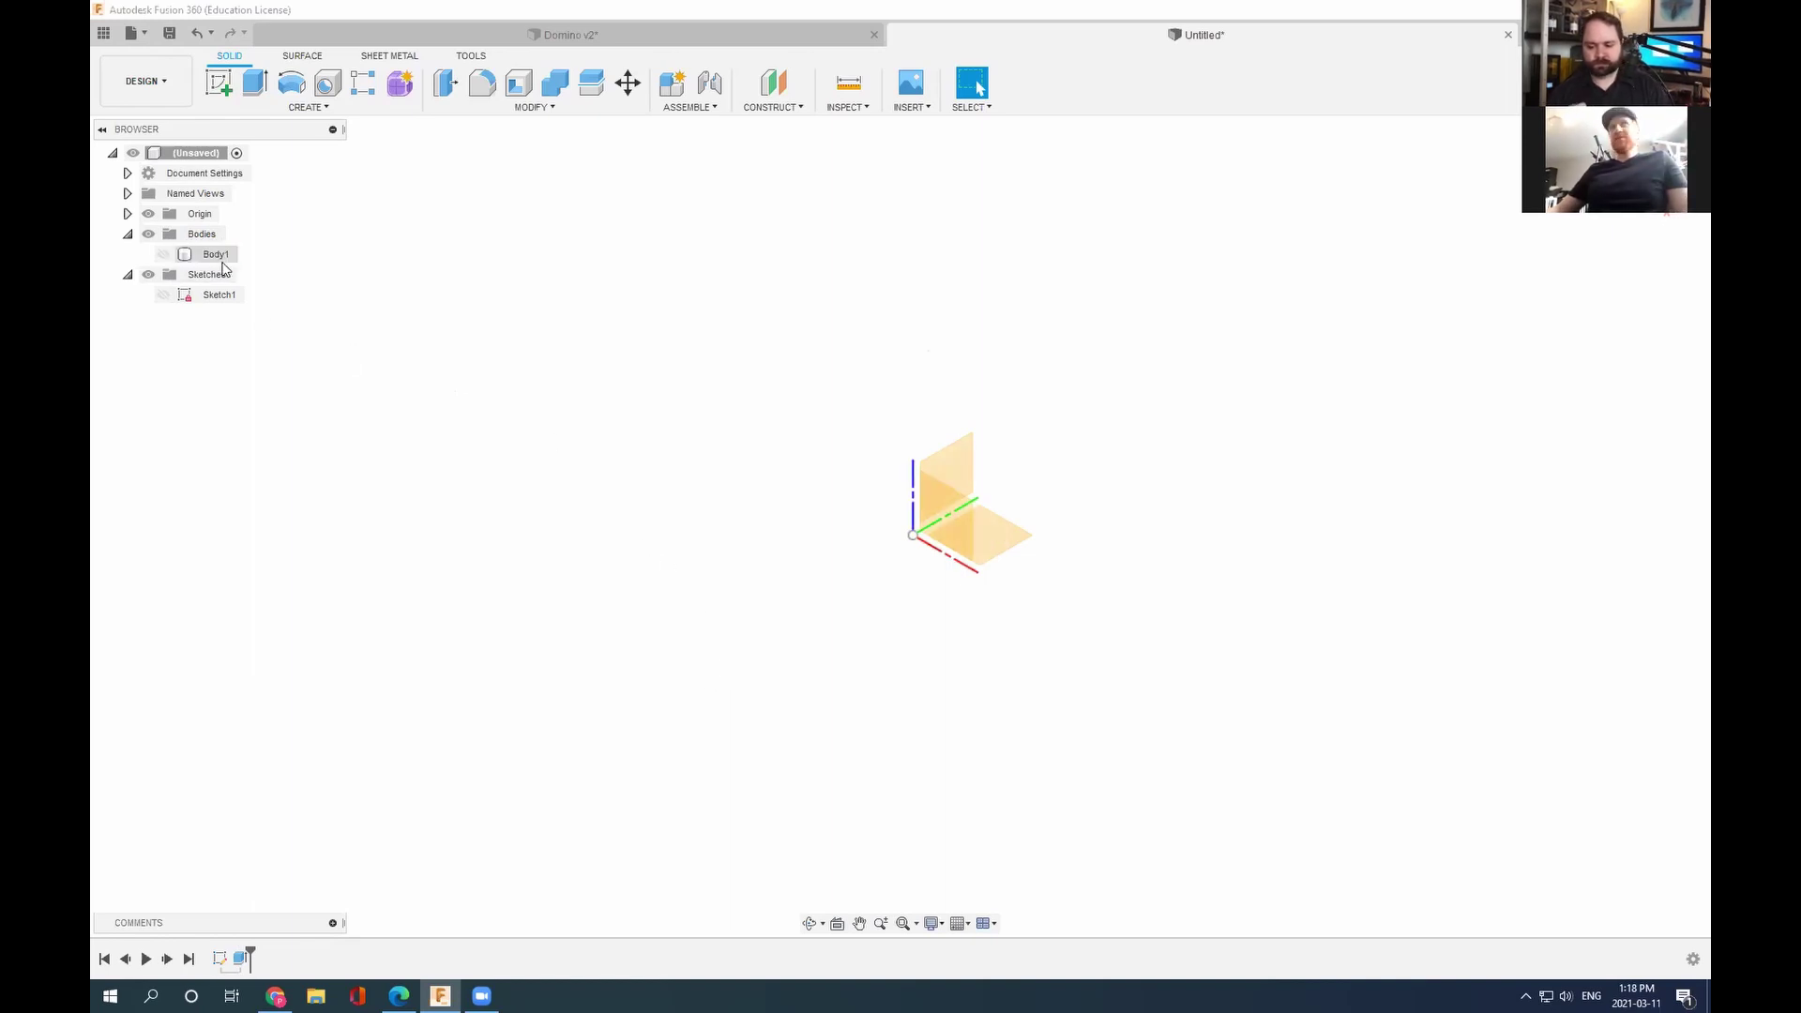
{"action": "left_click", "coordinate": [166, 252]}
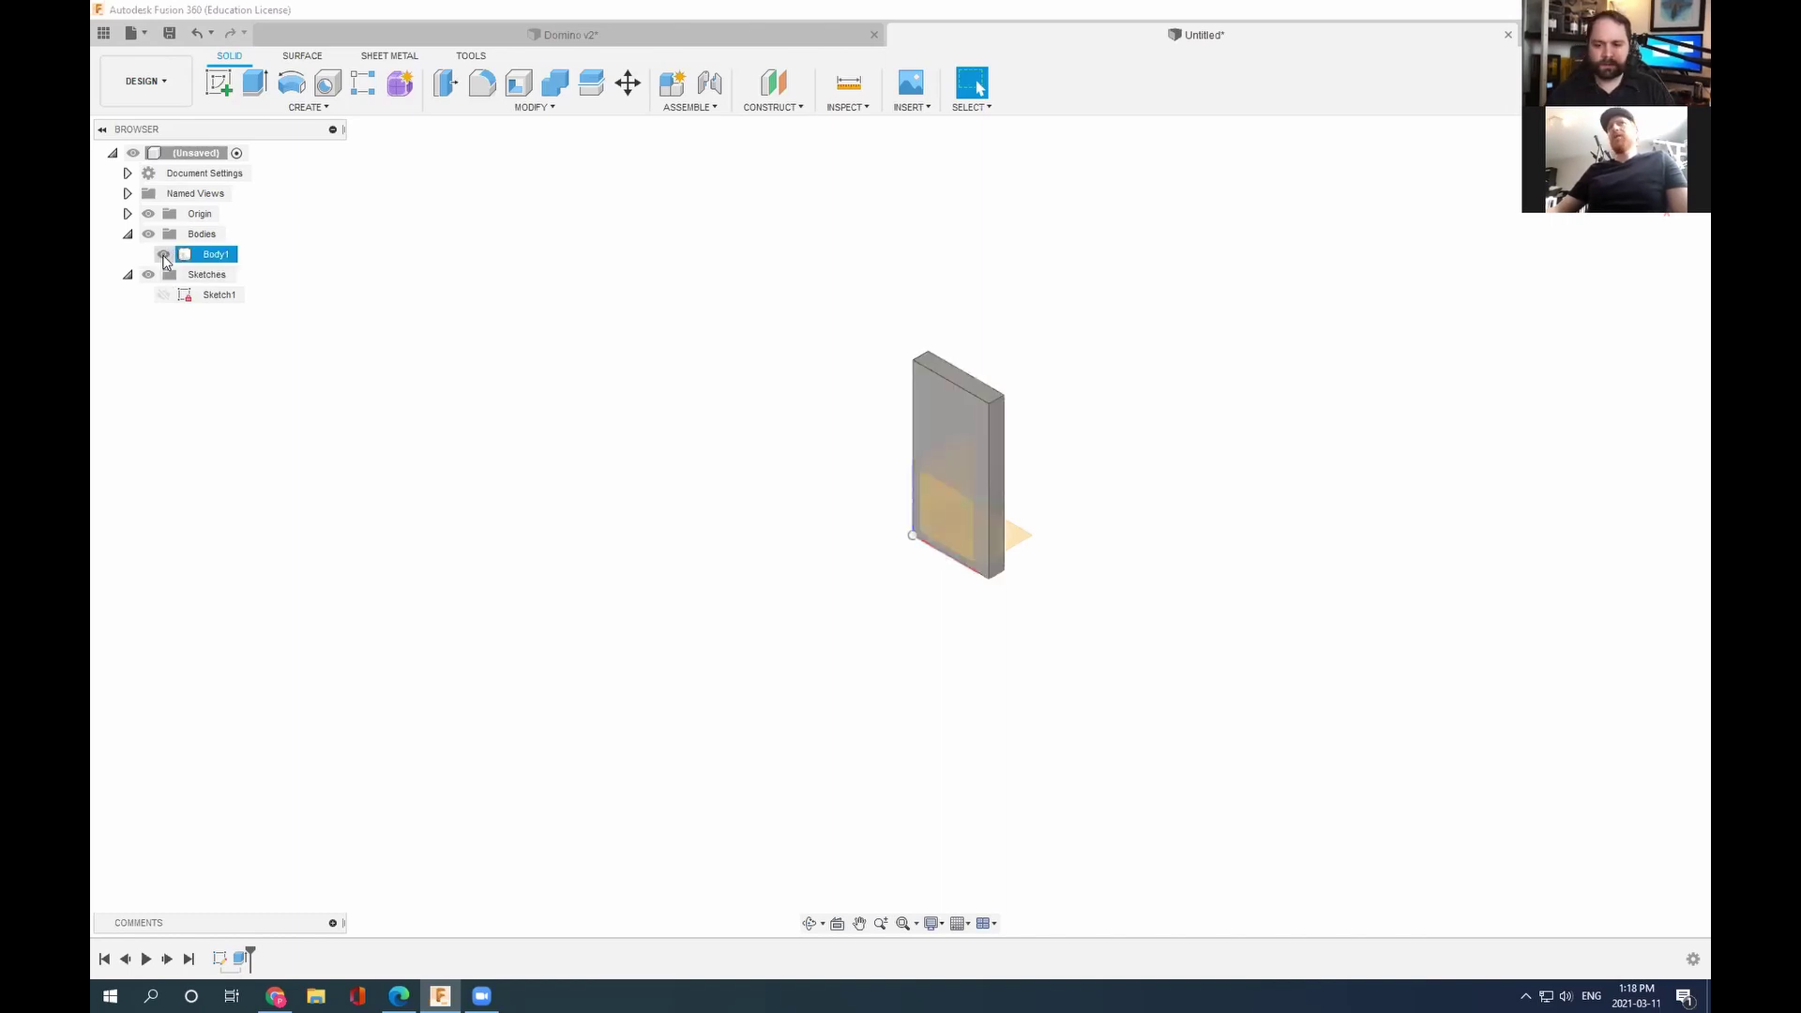
{"action": "left_click", "coordinate": [162, 296]}
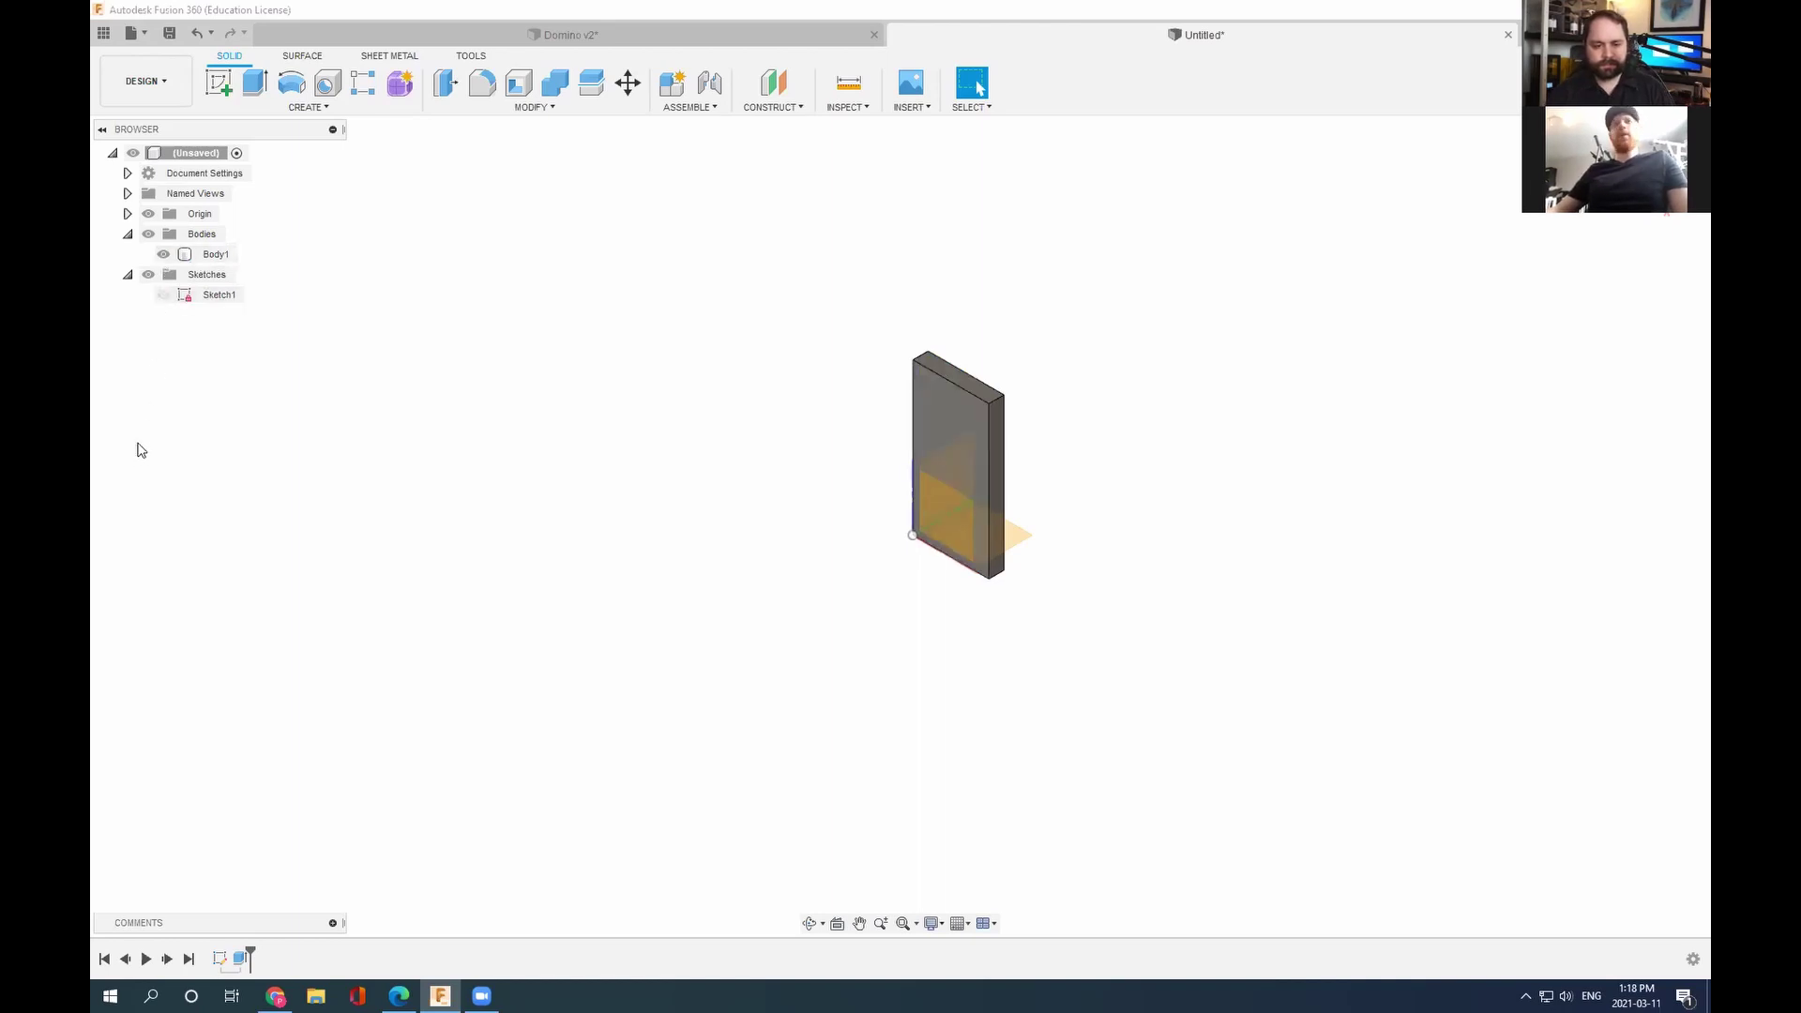
{"action": "left_click", "coordinate": [160, 296]}
{"action": "left_click", "coordinate": [983, 508]}
{"action": "key", "text": "Escape"}
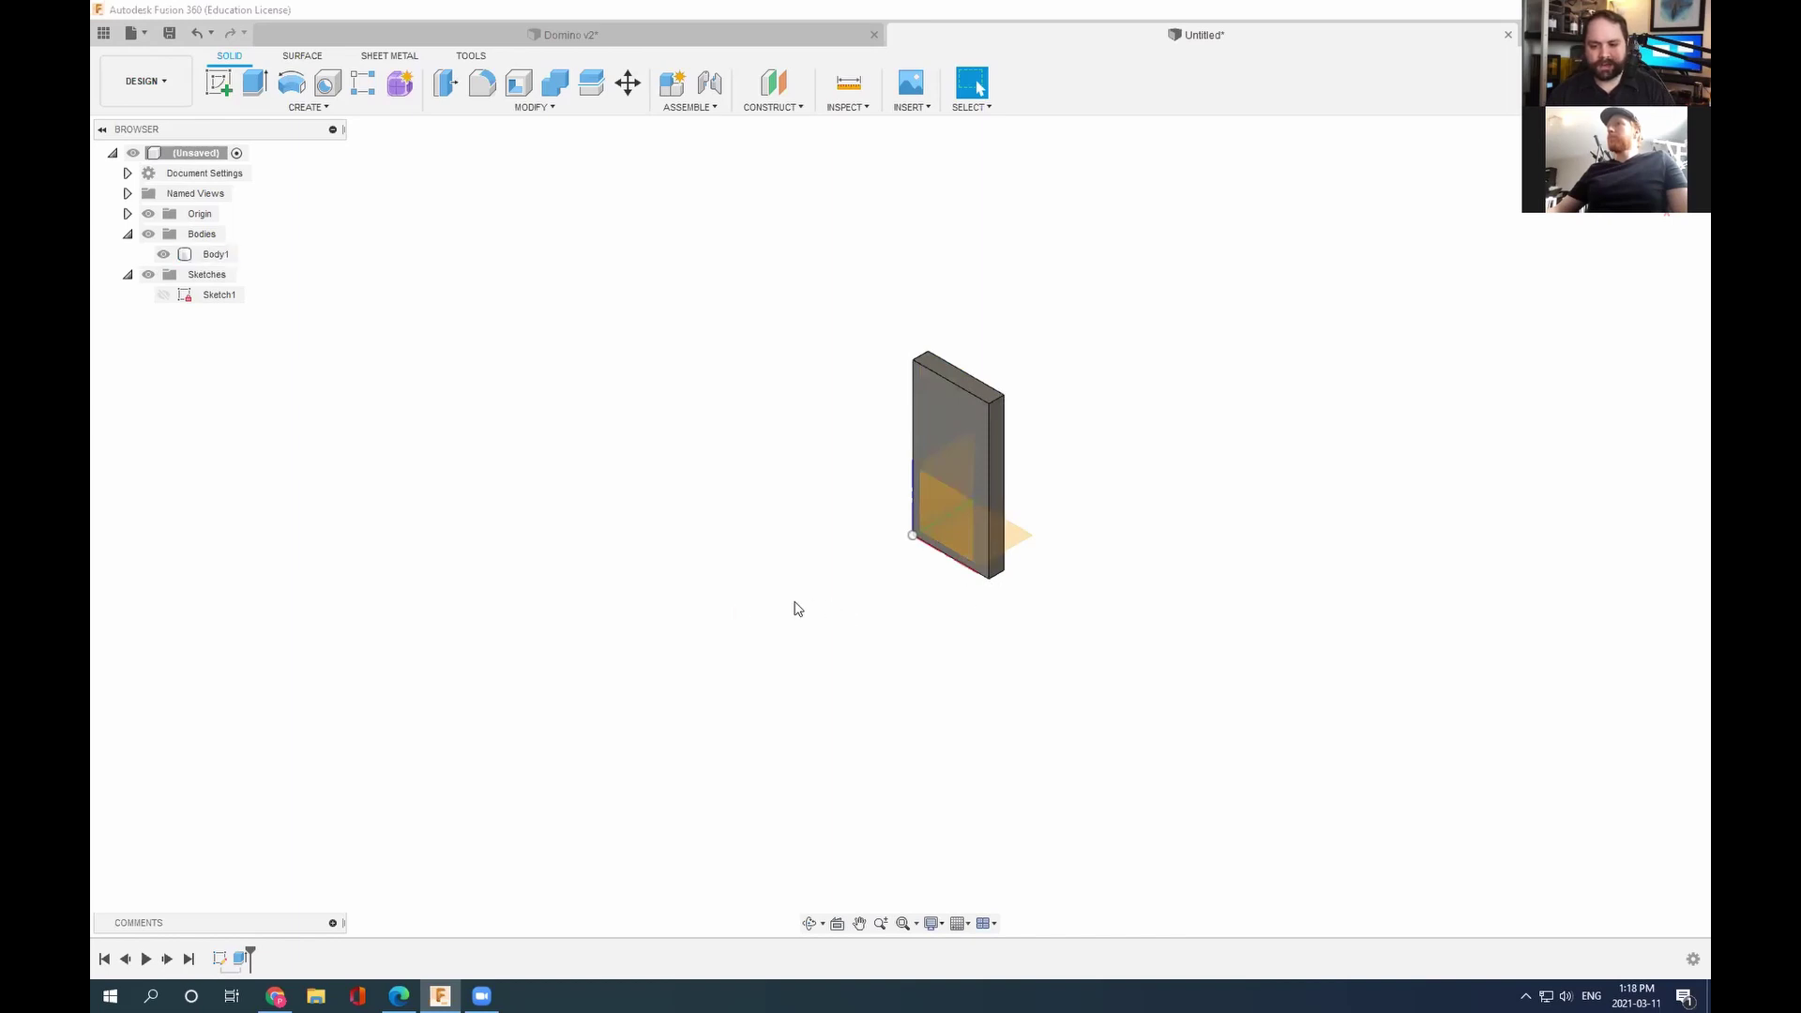
{"action": "left_click", "coordinate": [433, 422]}
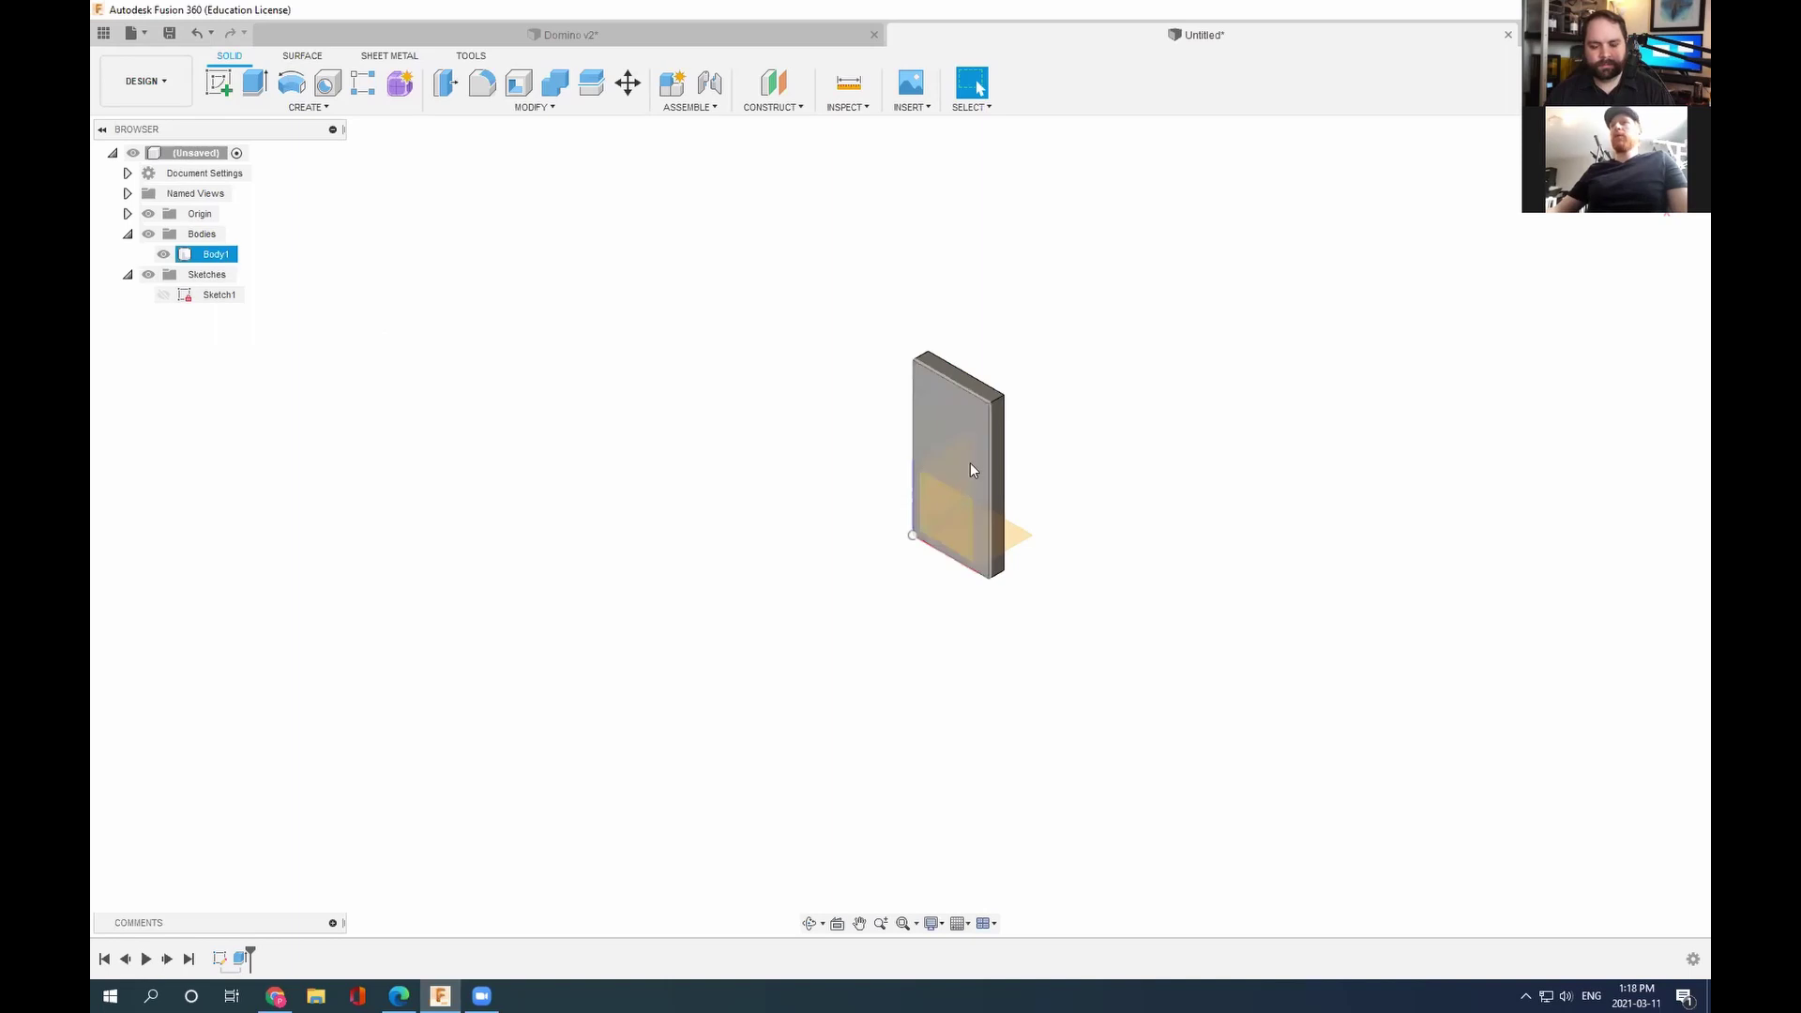
{"action": "left_click", "coordinate": [178, 296]}
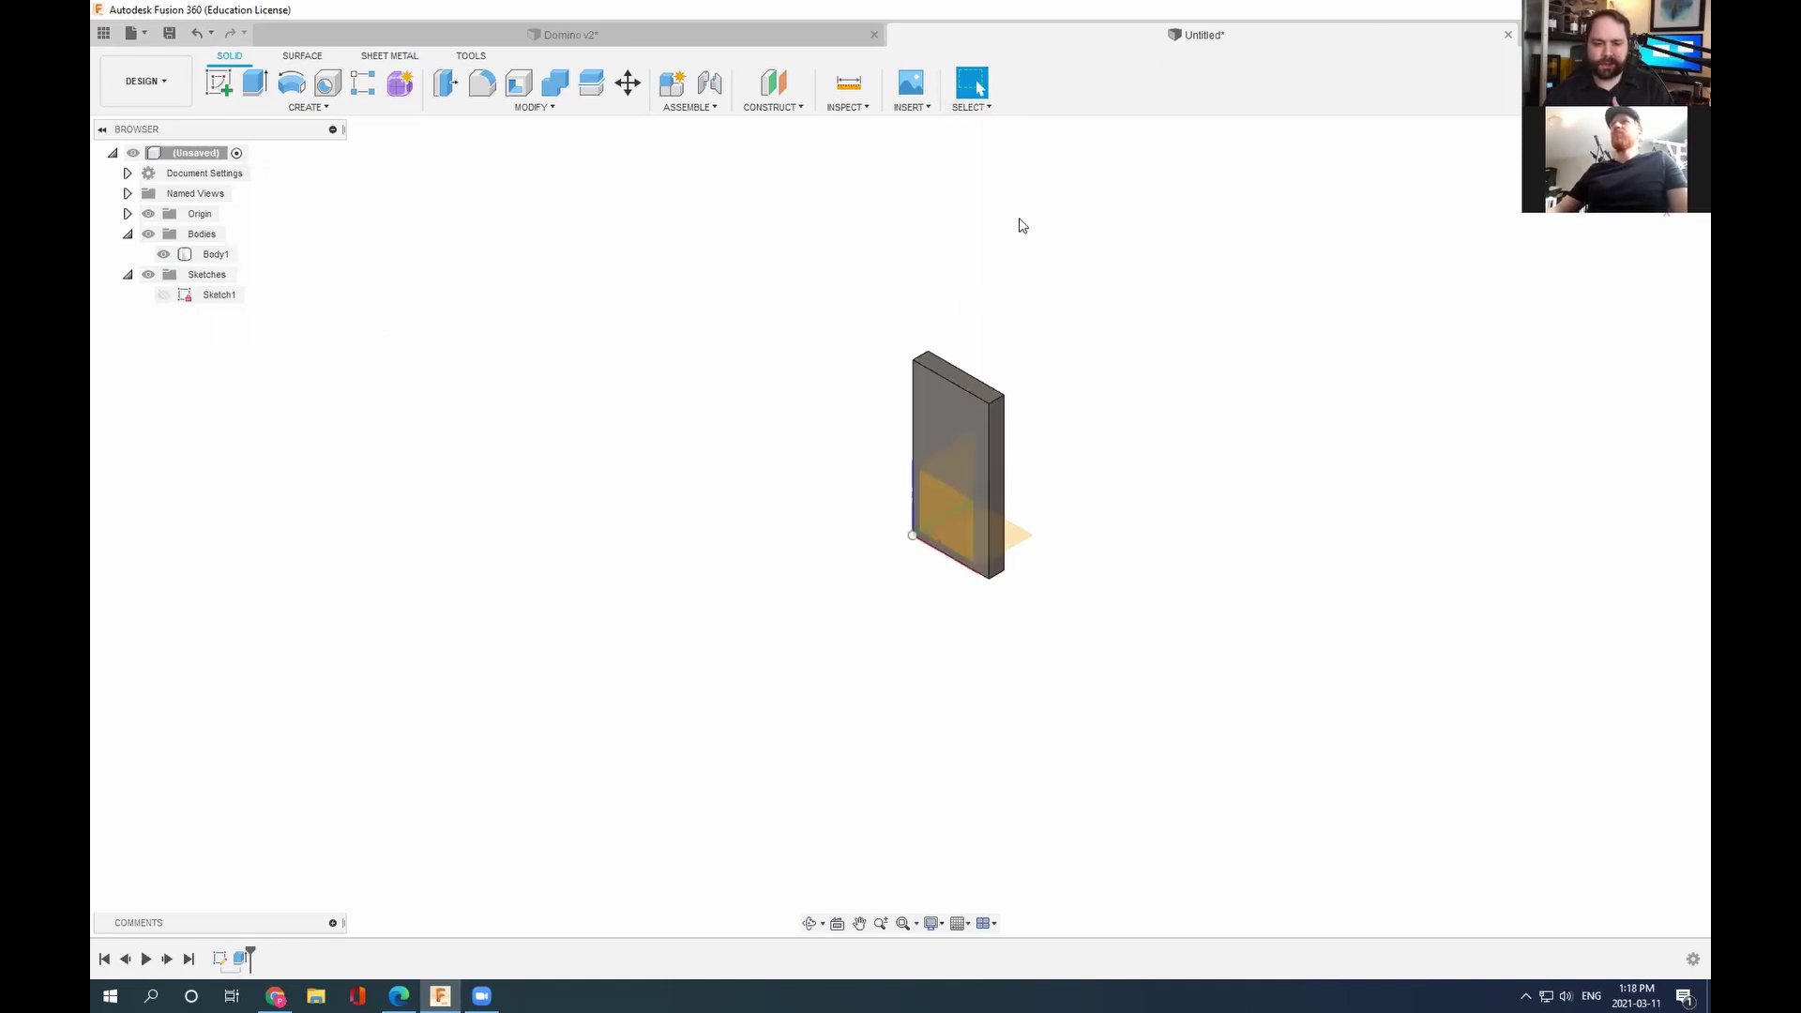
Step: Reopen Sketch1 for editing to review the rectangle's dimensions and finish the sketch without changing anything
{"action": "left_click", "coordinate": [223, 296]}
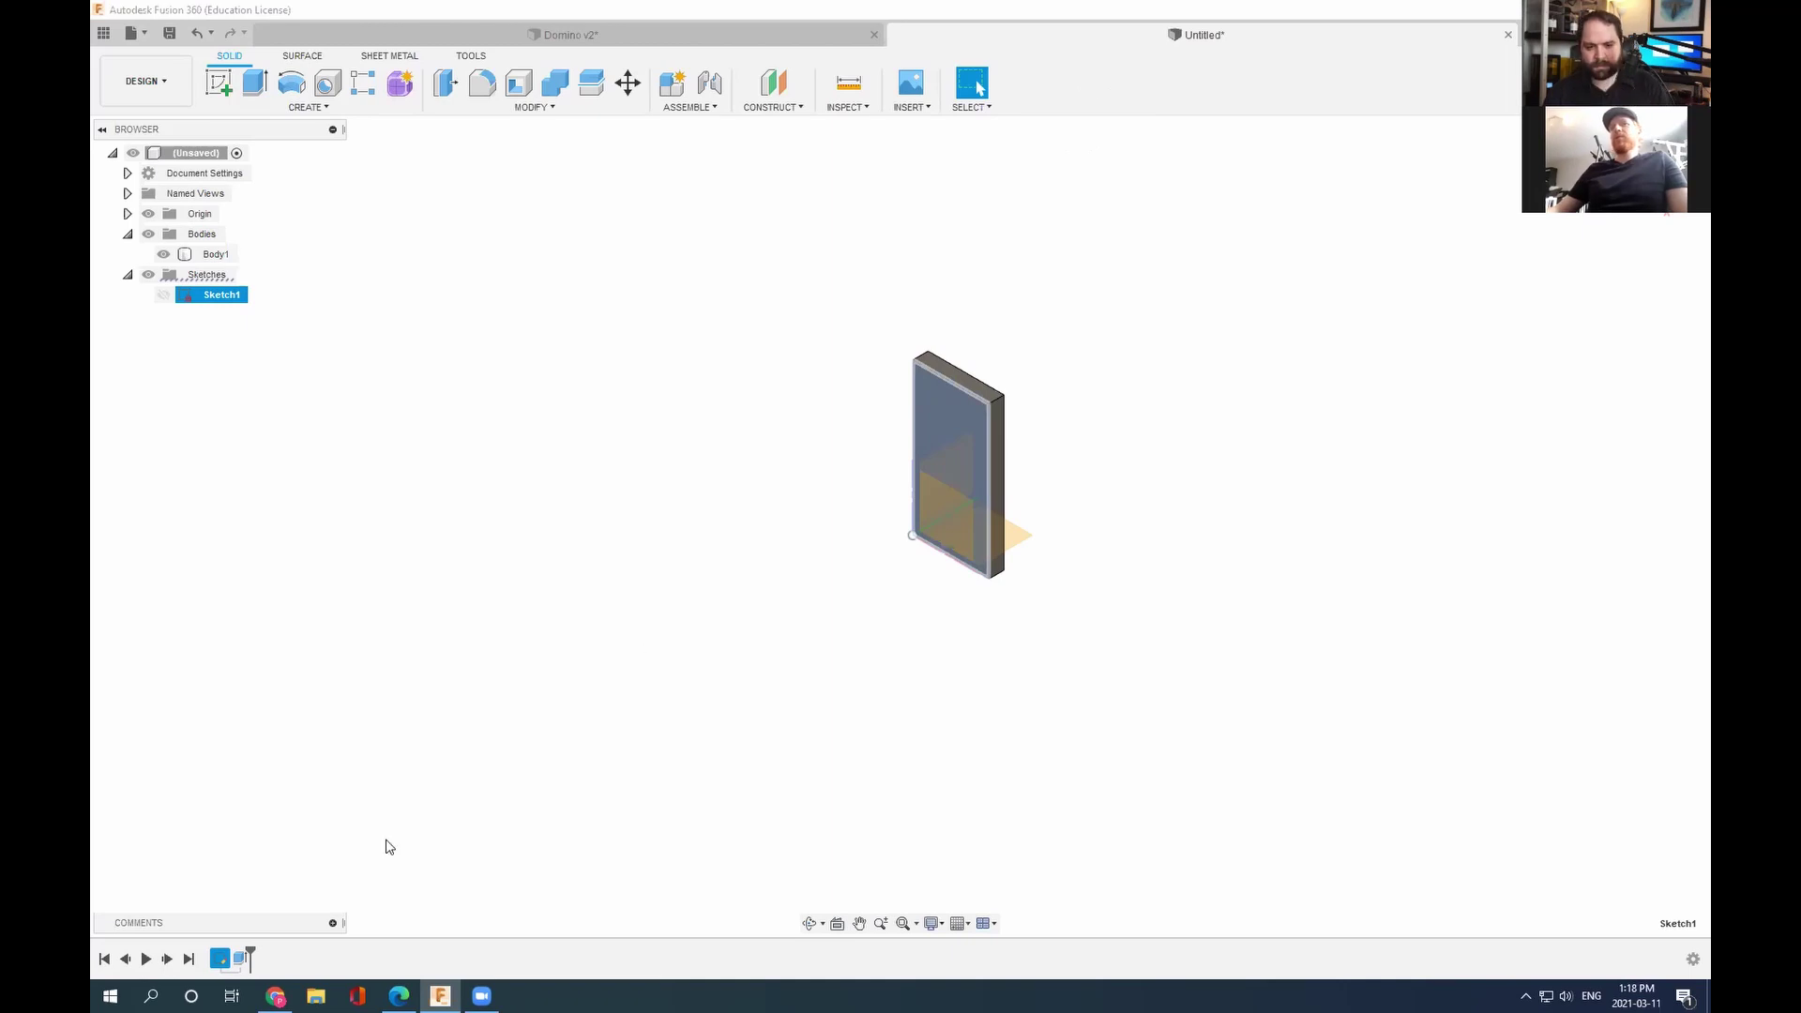
{"action": "left_click", "coordinate": [219, 963]}
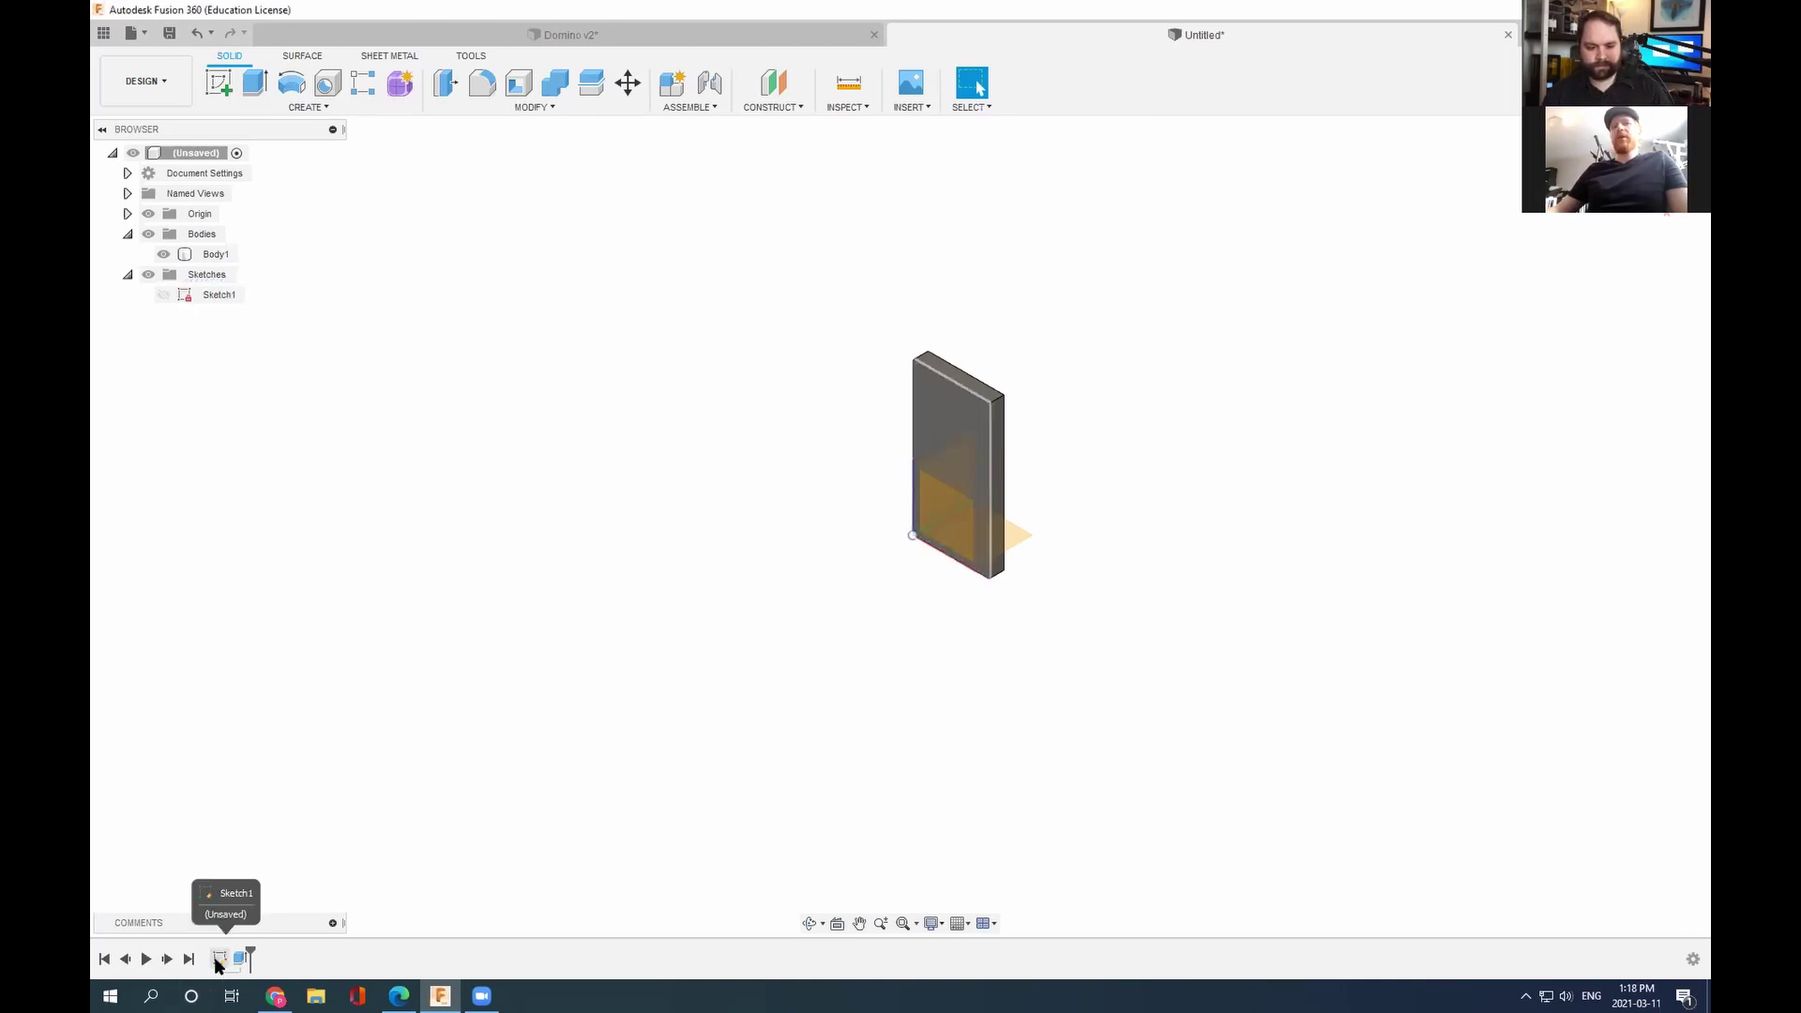
{"action": "left_click", "coordinate": [217, 962]}
{"action": "double_click", "coordinate": [225, 960]}
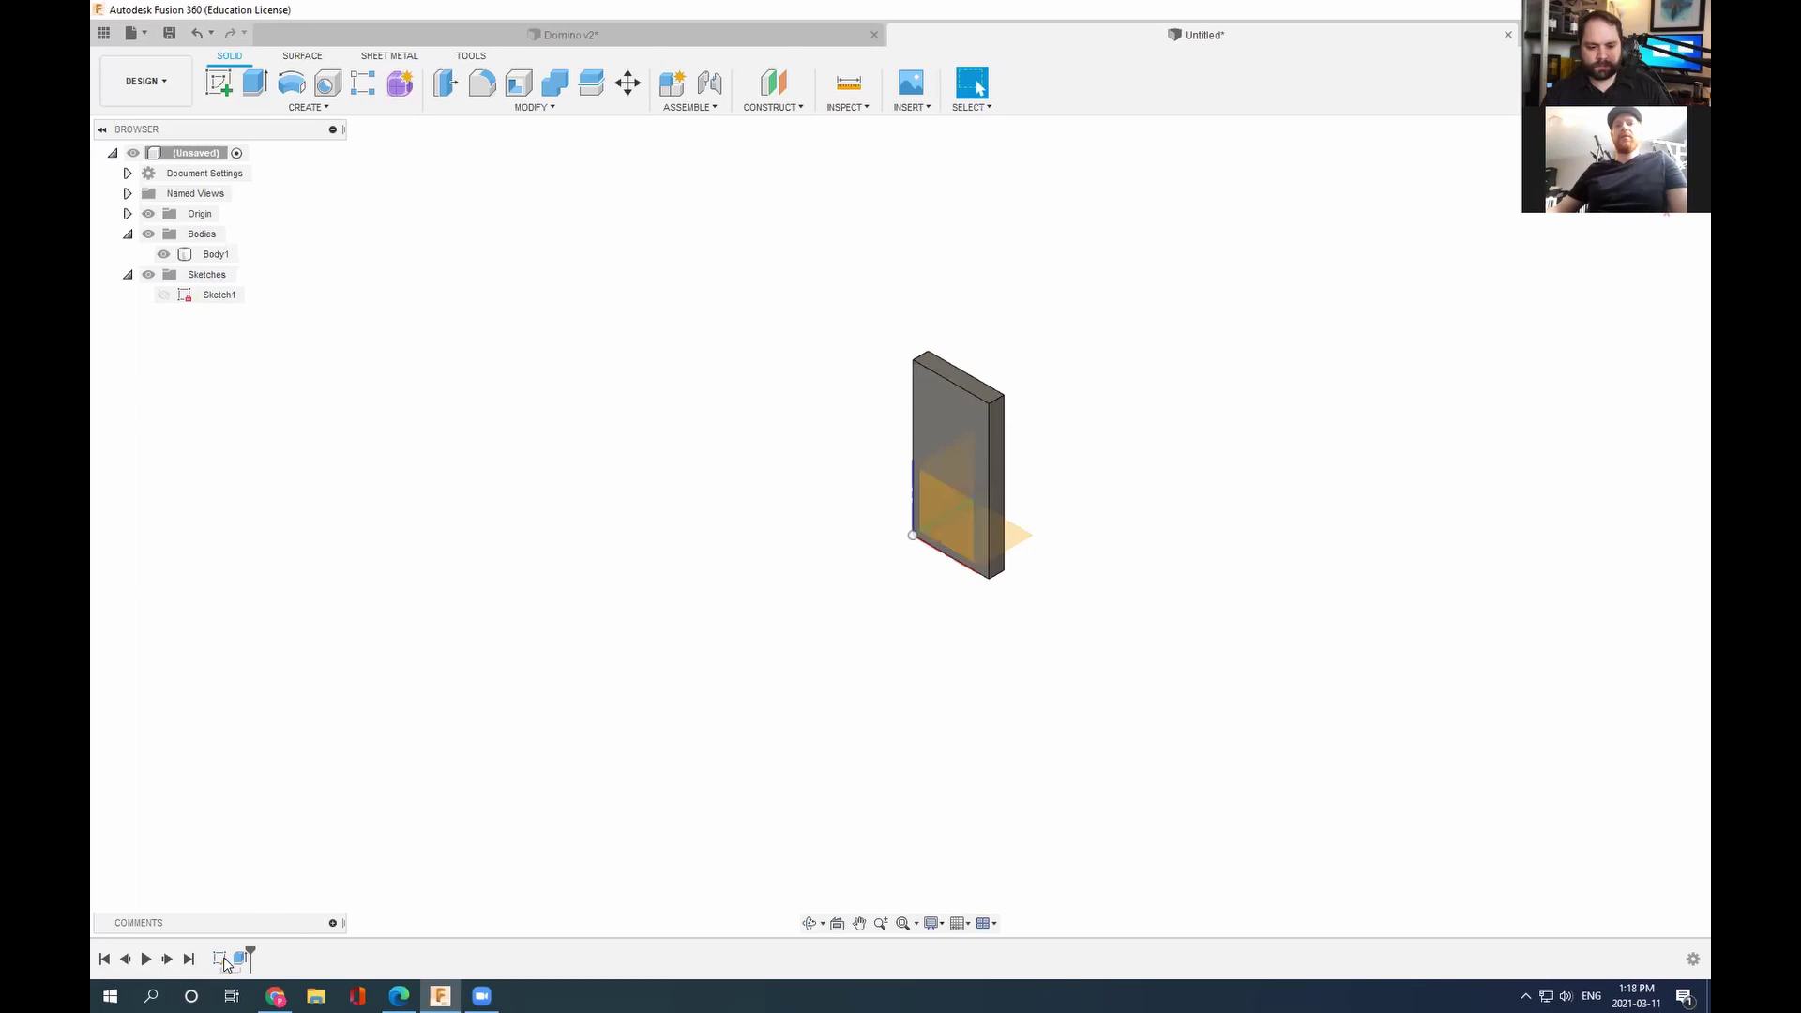
{"action": "right_click", "coordinate": [225, 963]}
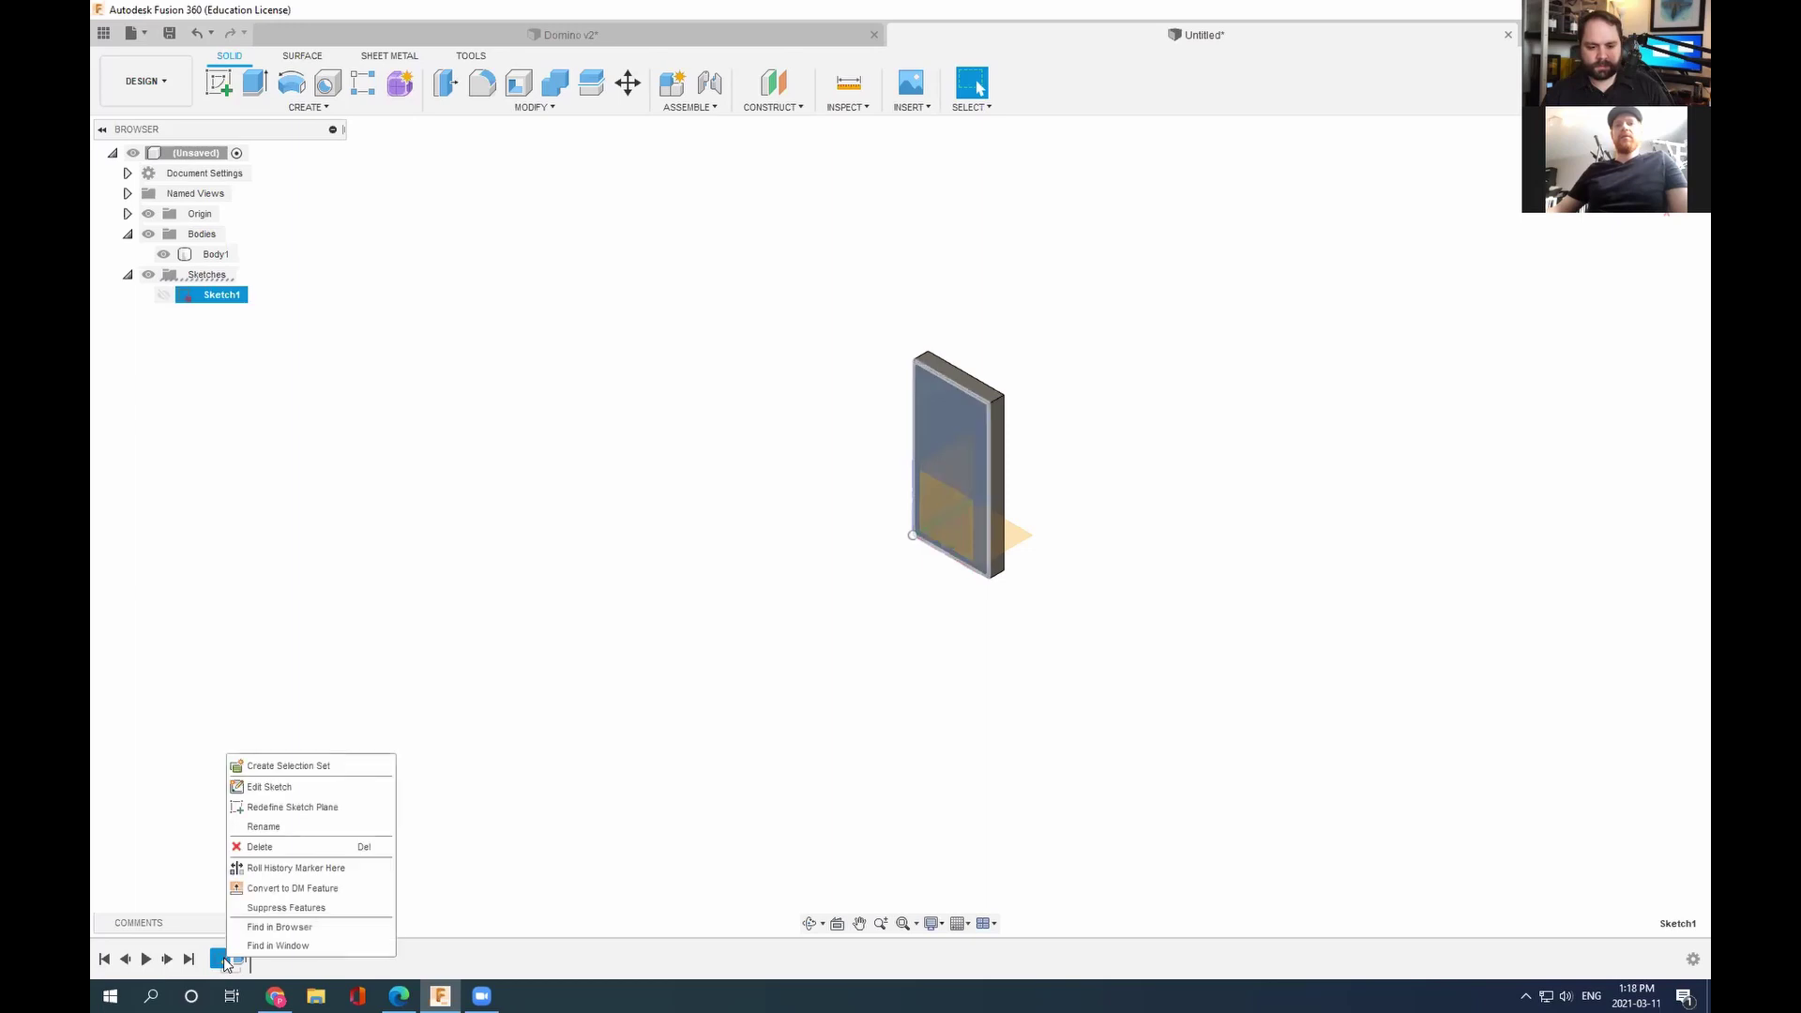
{"action": "left_click", "coordinate": [272, 787]}
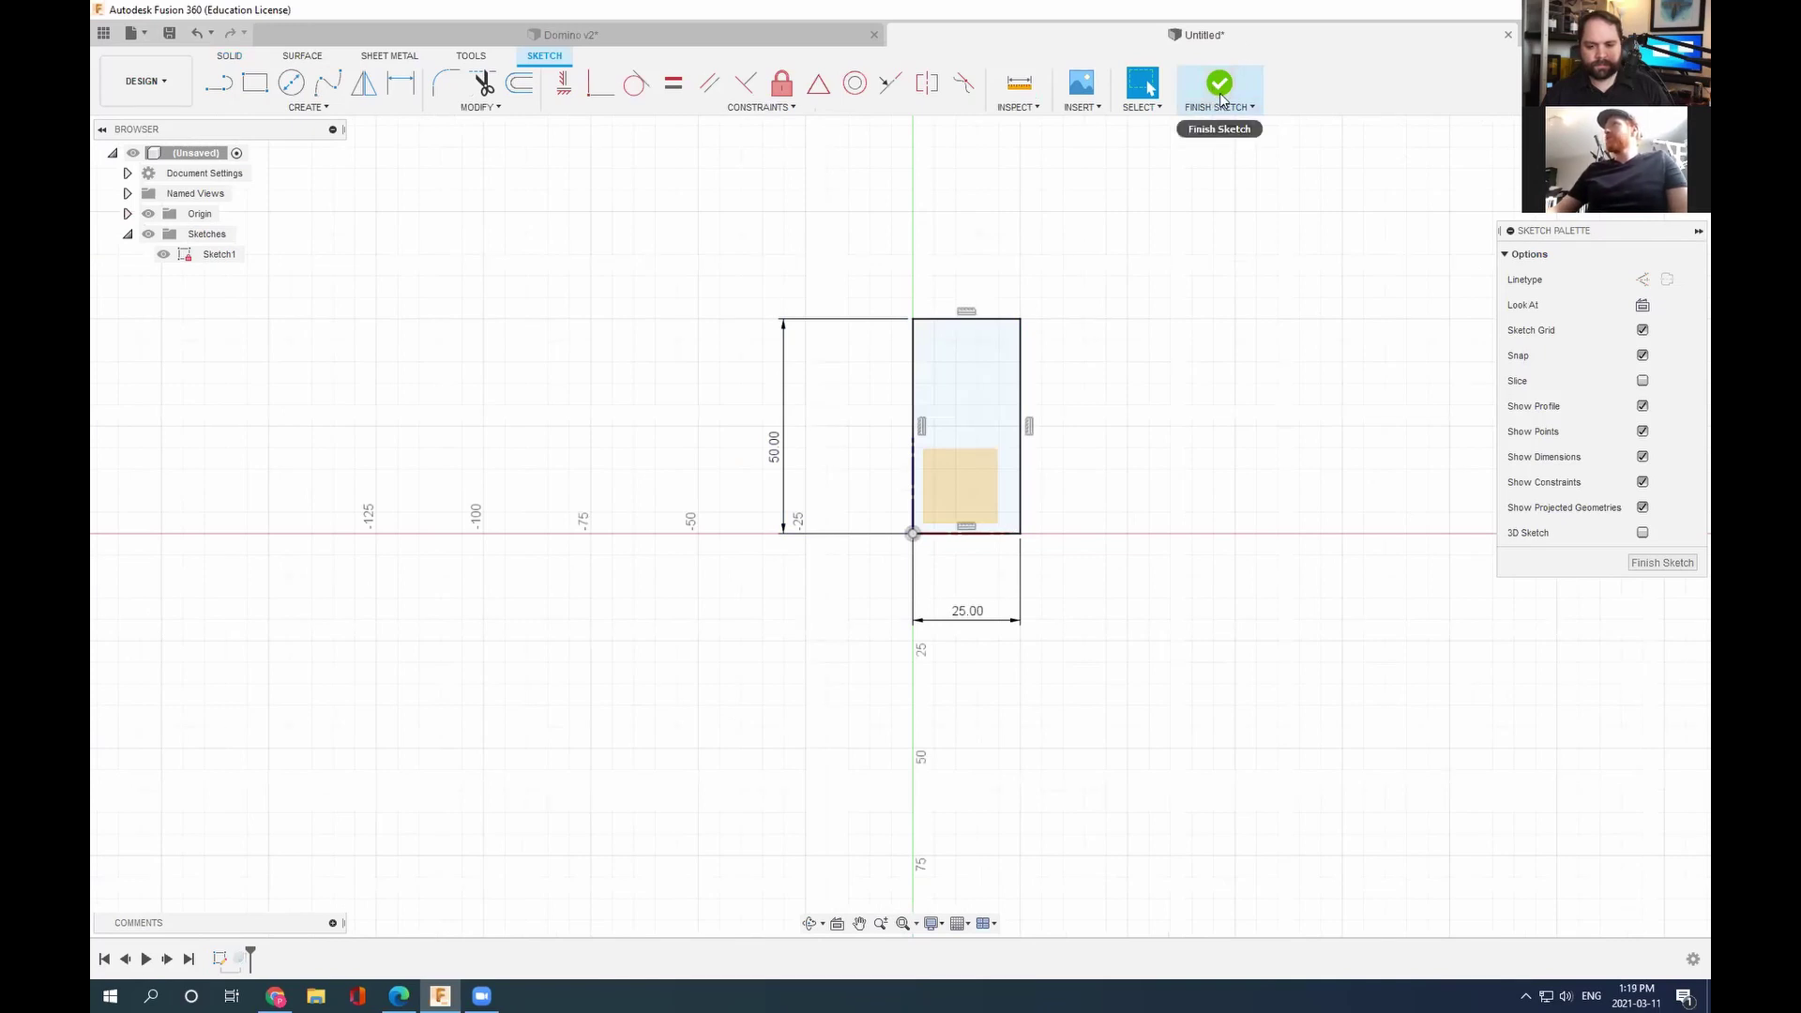
{"action": "left_click", "coordinate": [1216, 107]}
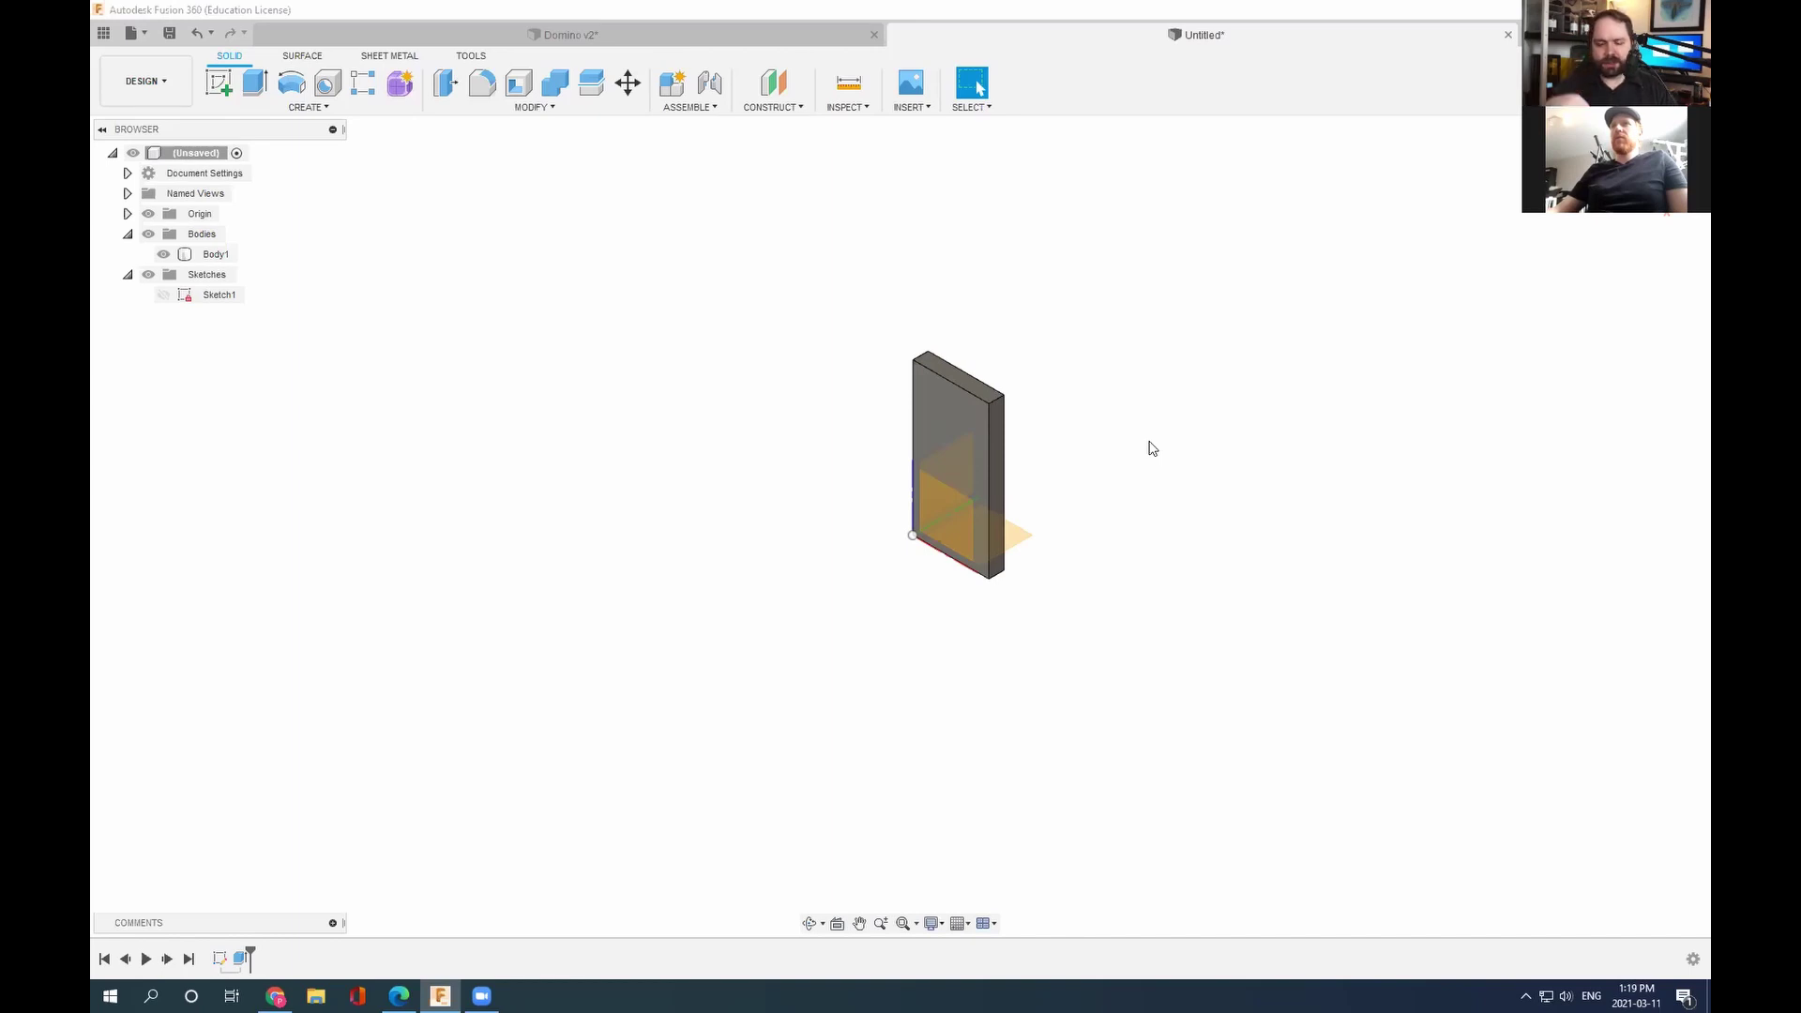
Step: Zoom in and out on the tile and freely orbit around it to examine its faces and edges from several angles
{"action": "left_click", "coordinate": [961, 394]}
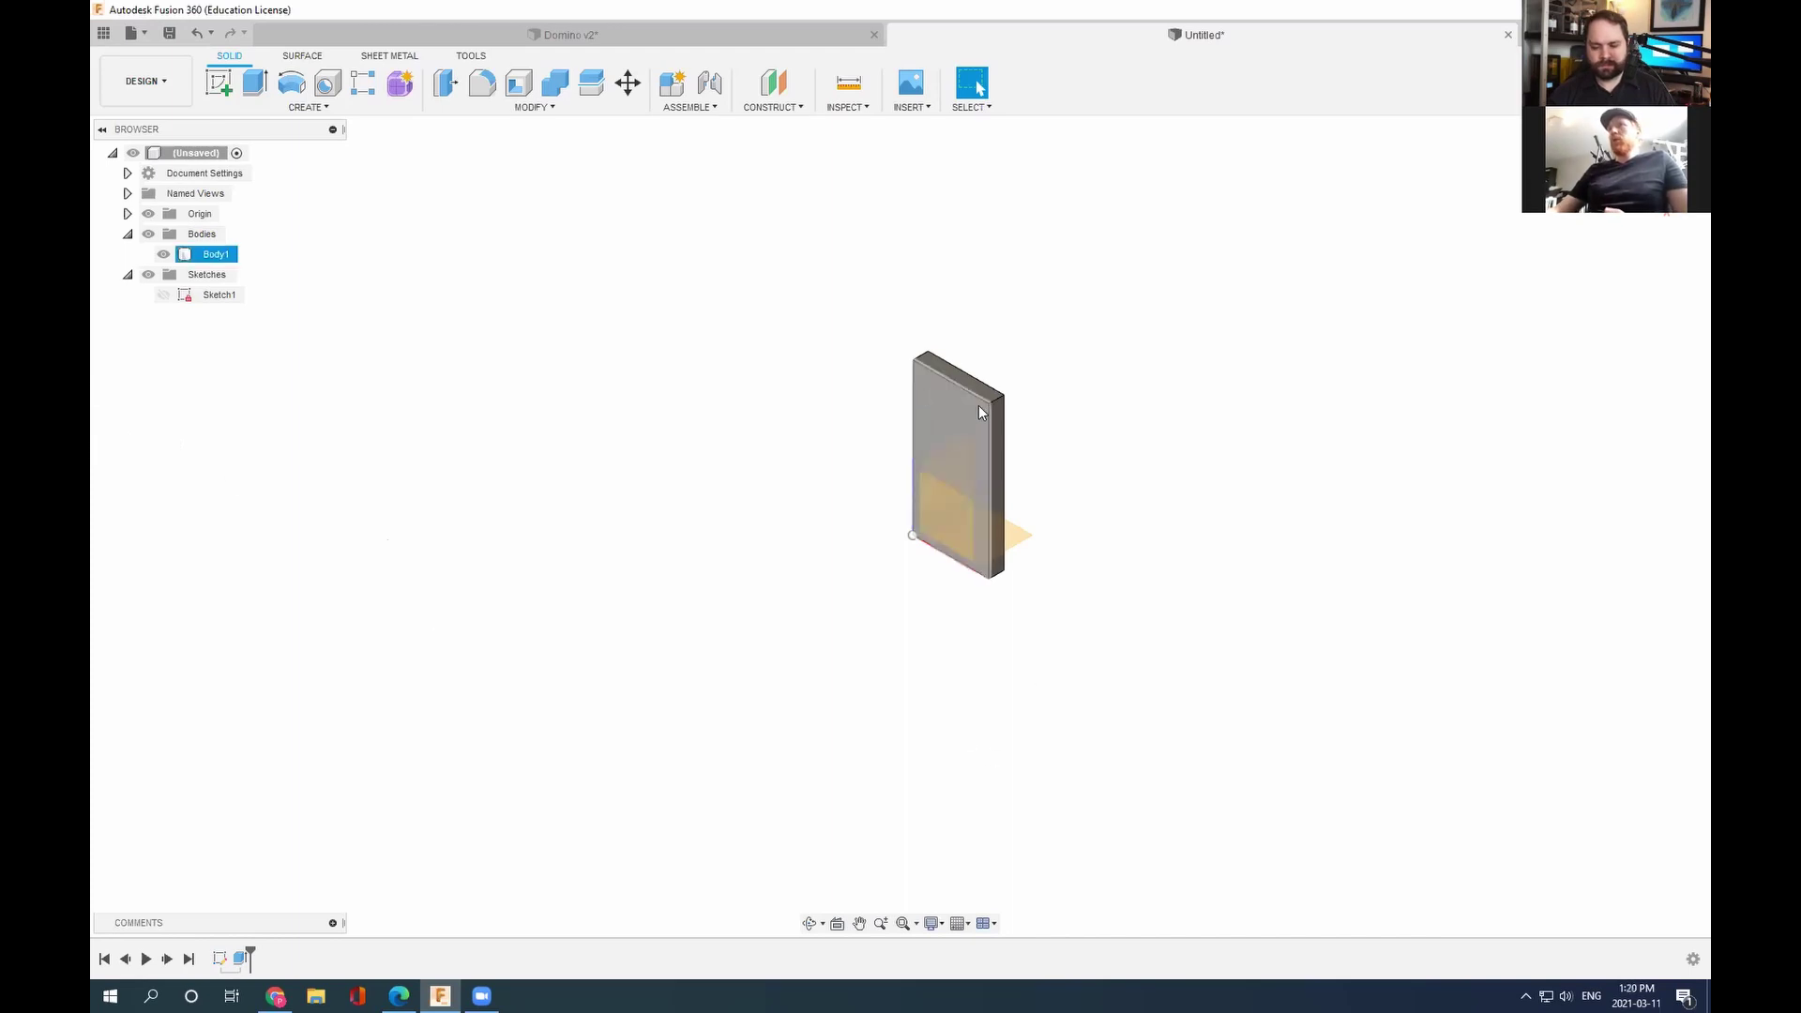
{"action": "scroll", "coordinate": [960, 482], "scroll_direction": "up", "scroll_amount": 3}
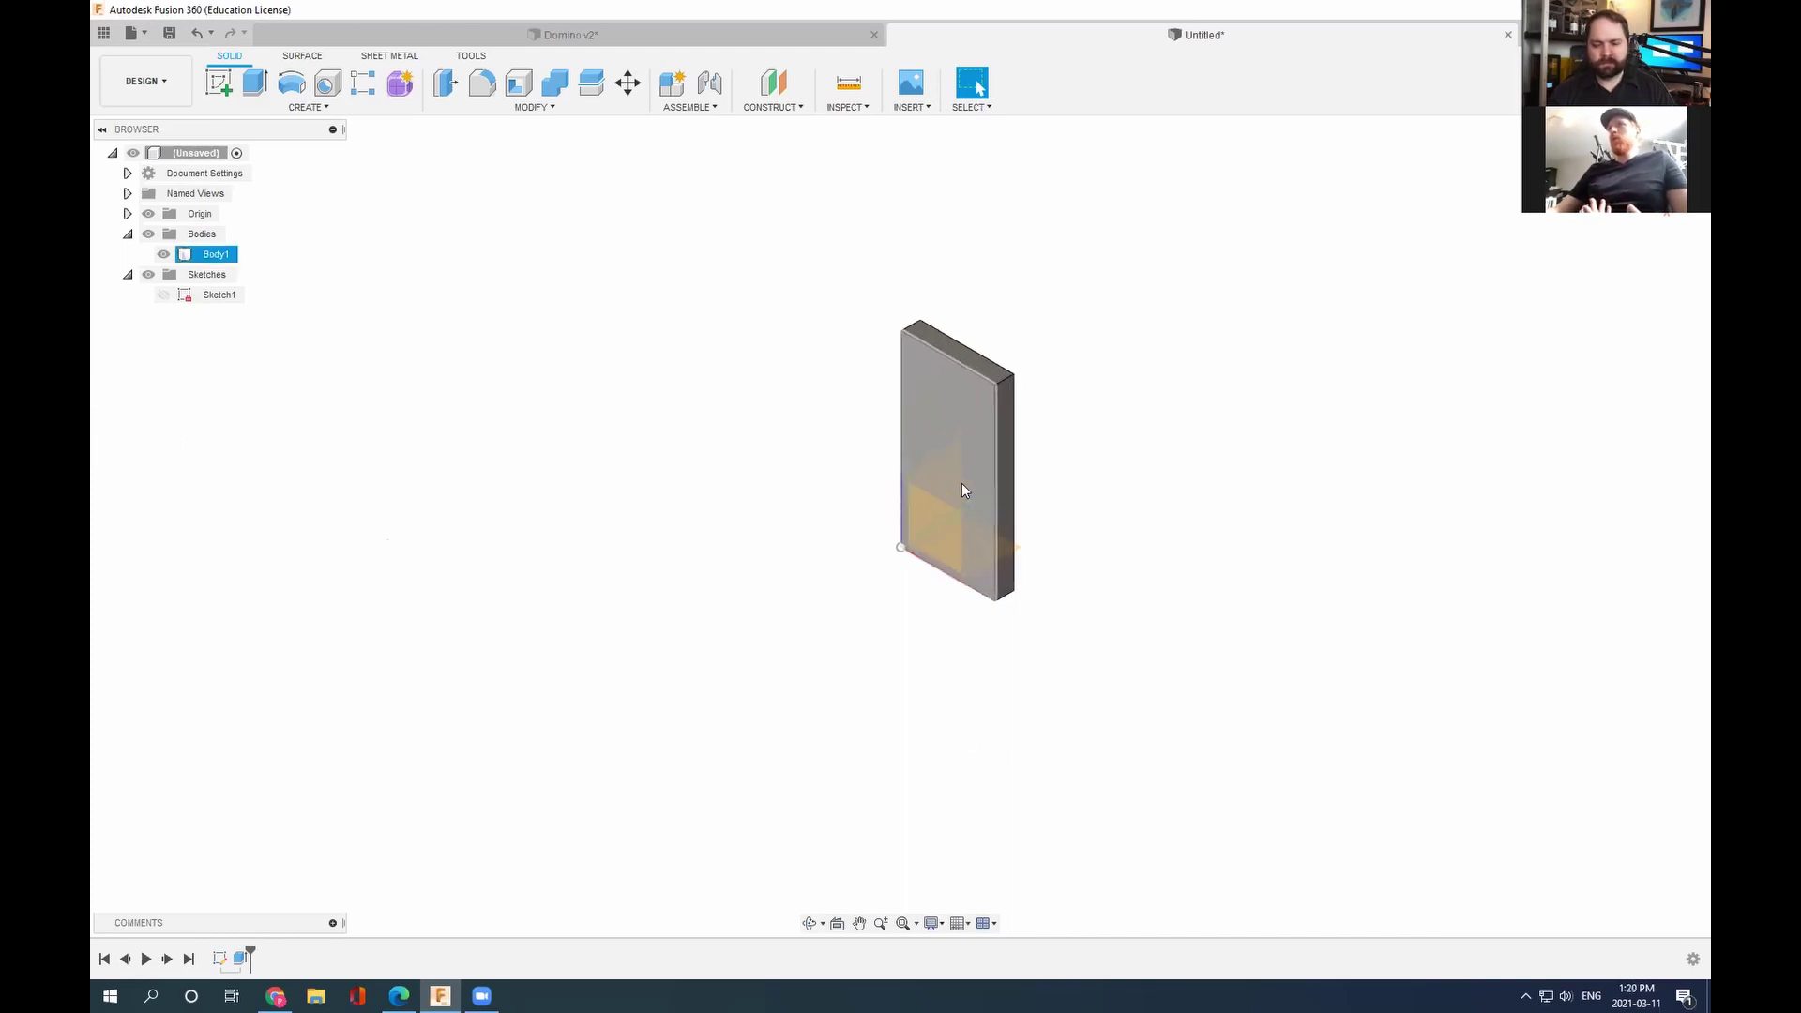
{"action": "scroll", "coordinate": [958, 484], "scroll_direction": "down", "scroll_amount": 4}
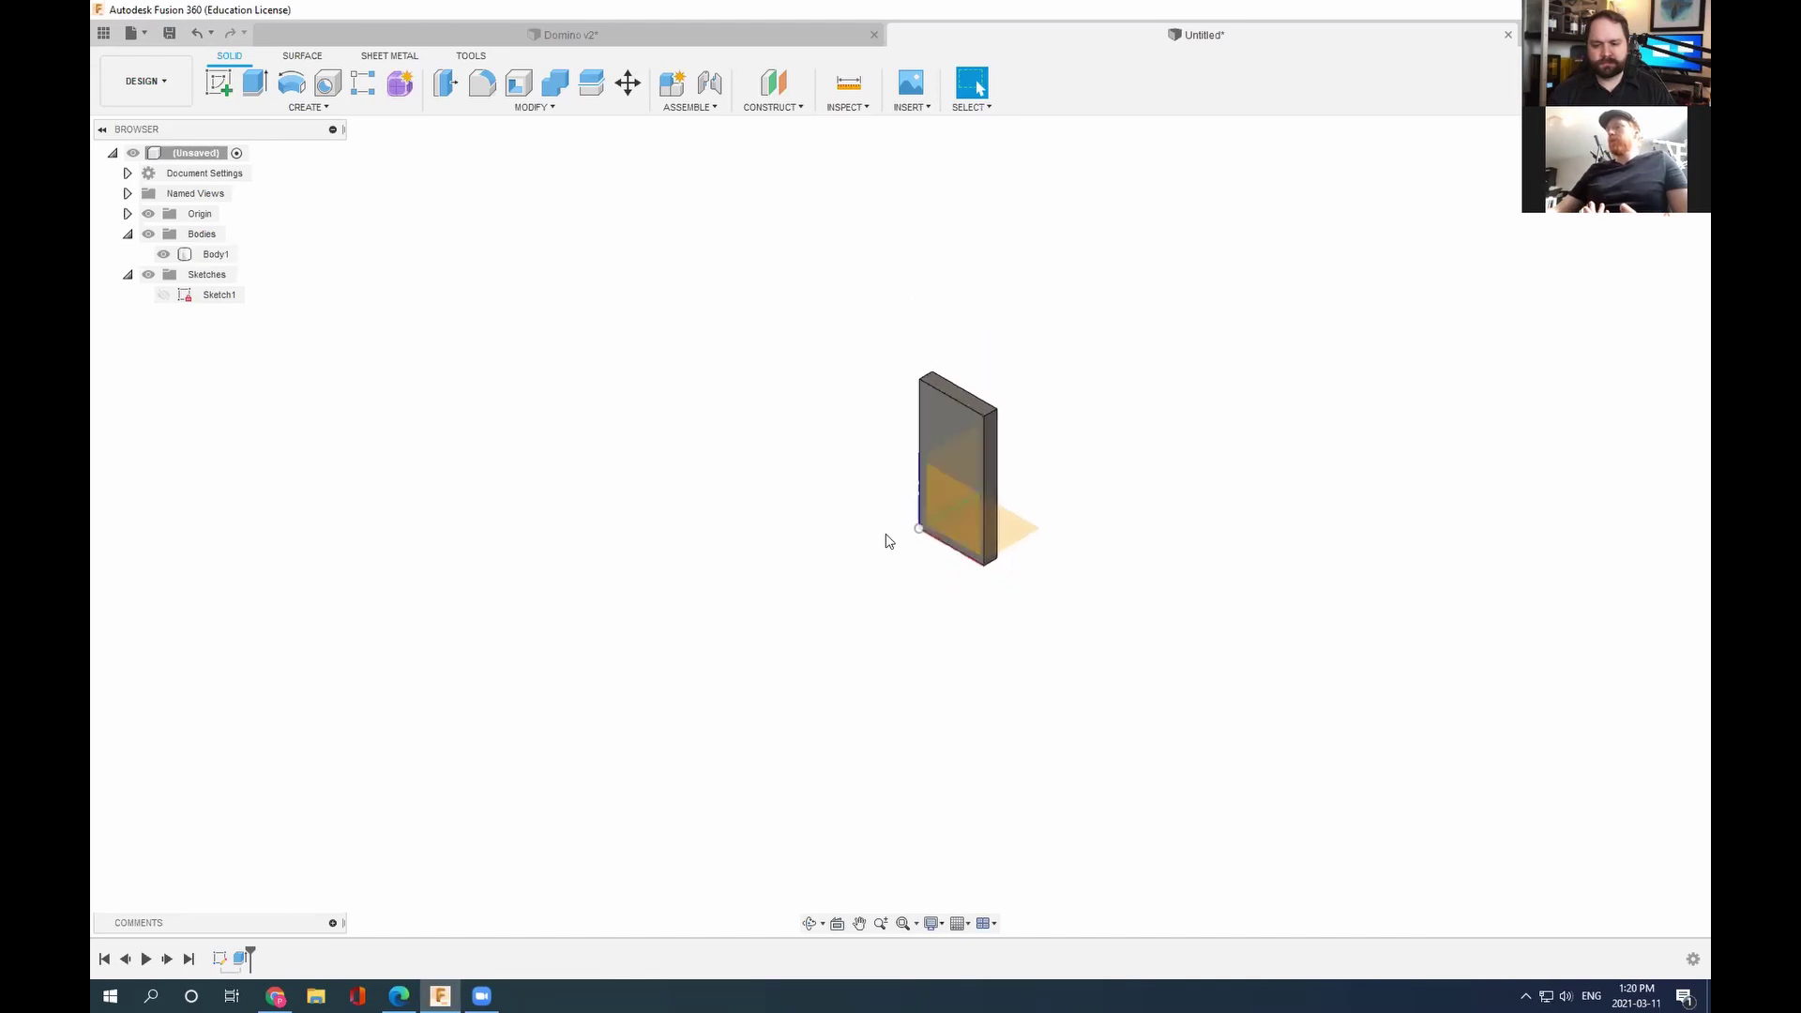
{"action": "scroll", "coordinate": [969, 455], "scroll_direction": "up", "scroll_amount": 6}
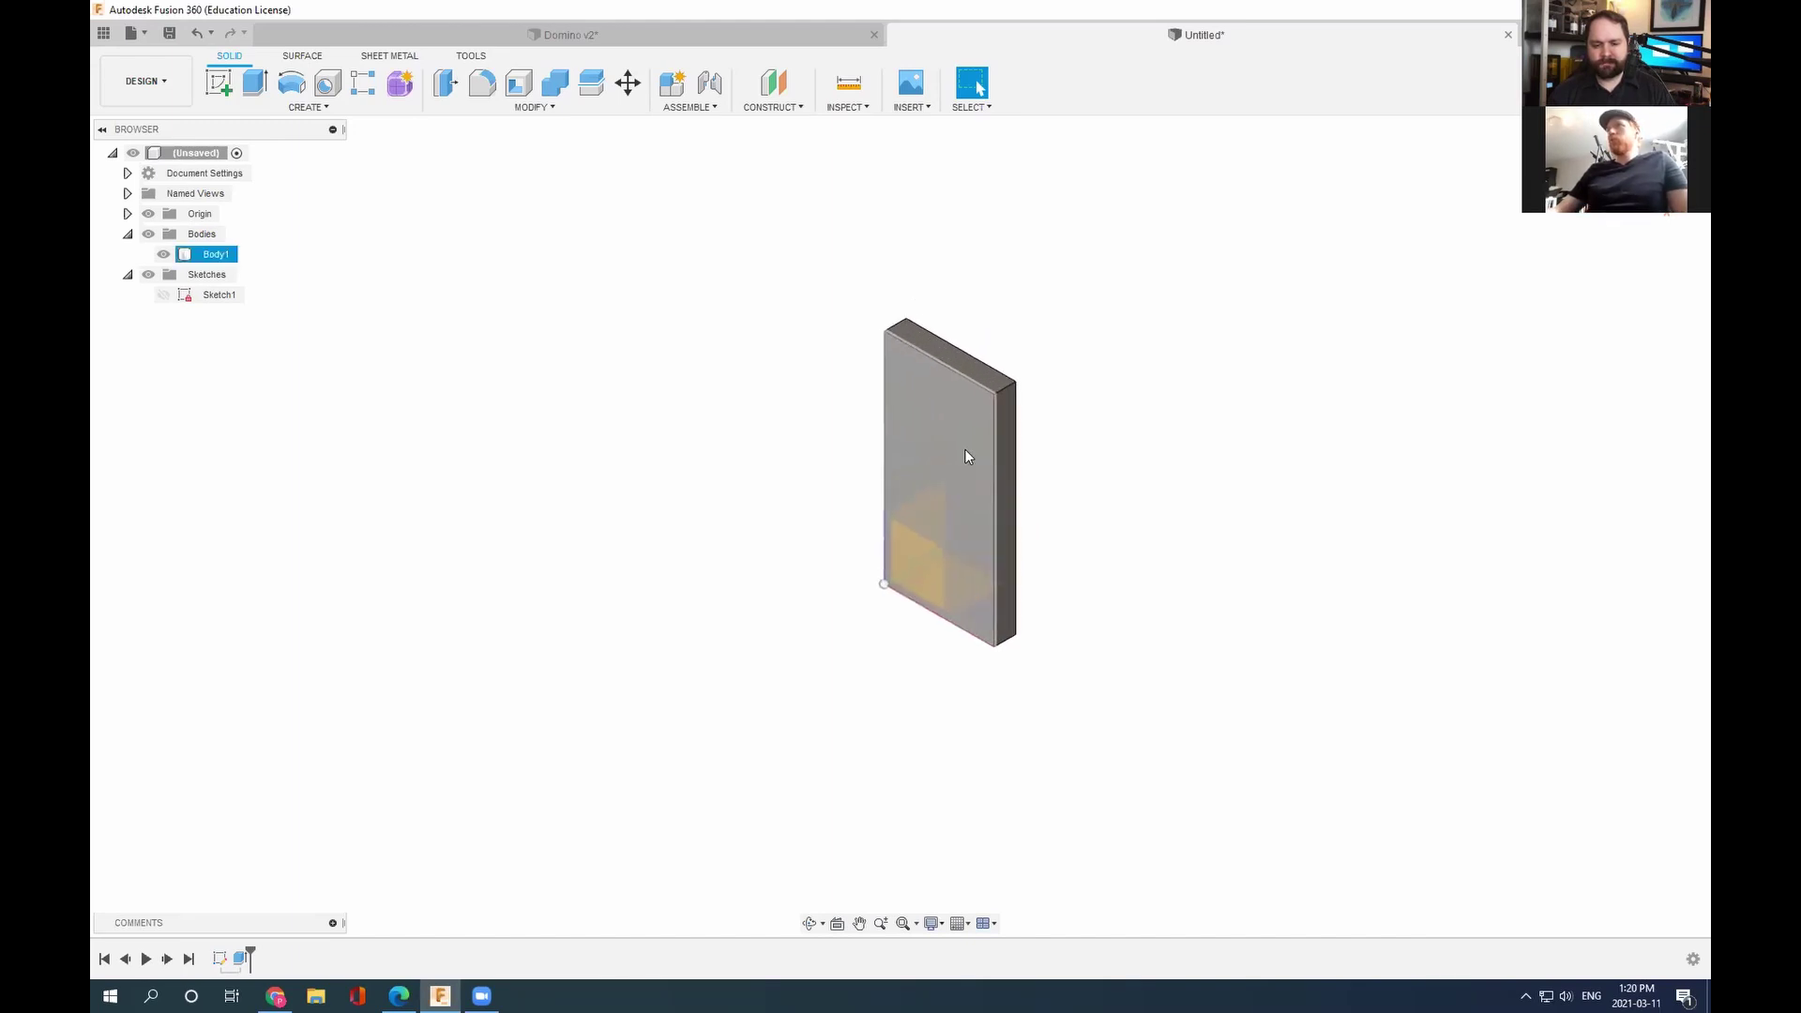
{"action": "scroll", "coordinate": [947, 455], "scroll_direction": "down", "scroll_amount": 2}
{"action": "scroll", "coordinate": [938, 456], "scroll_direction": "down", "scroll_amount": 4}
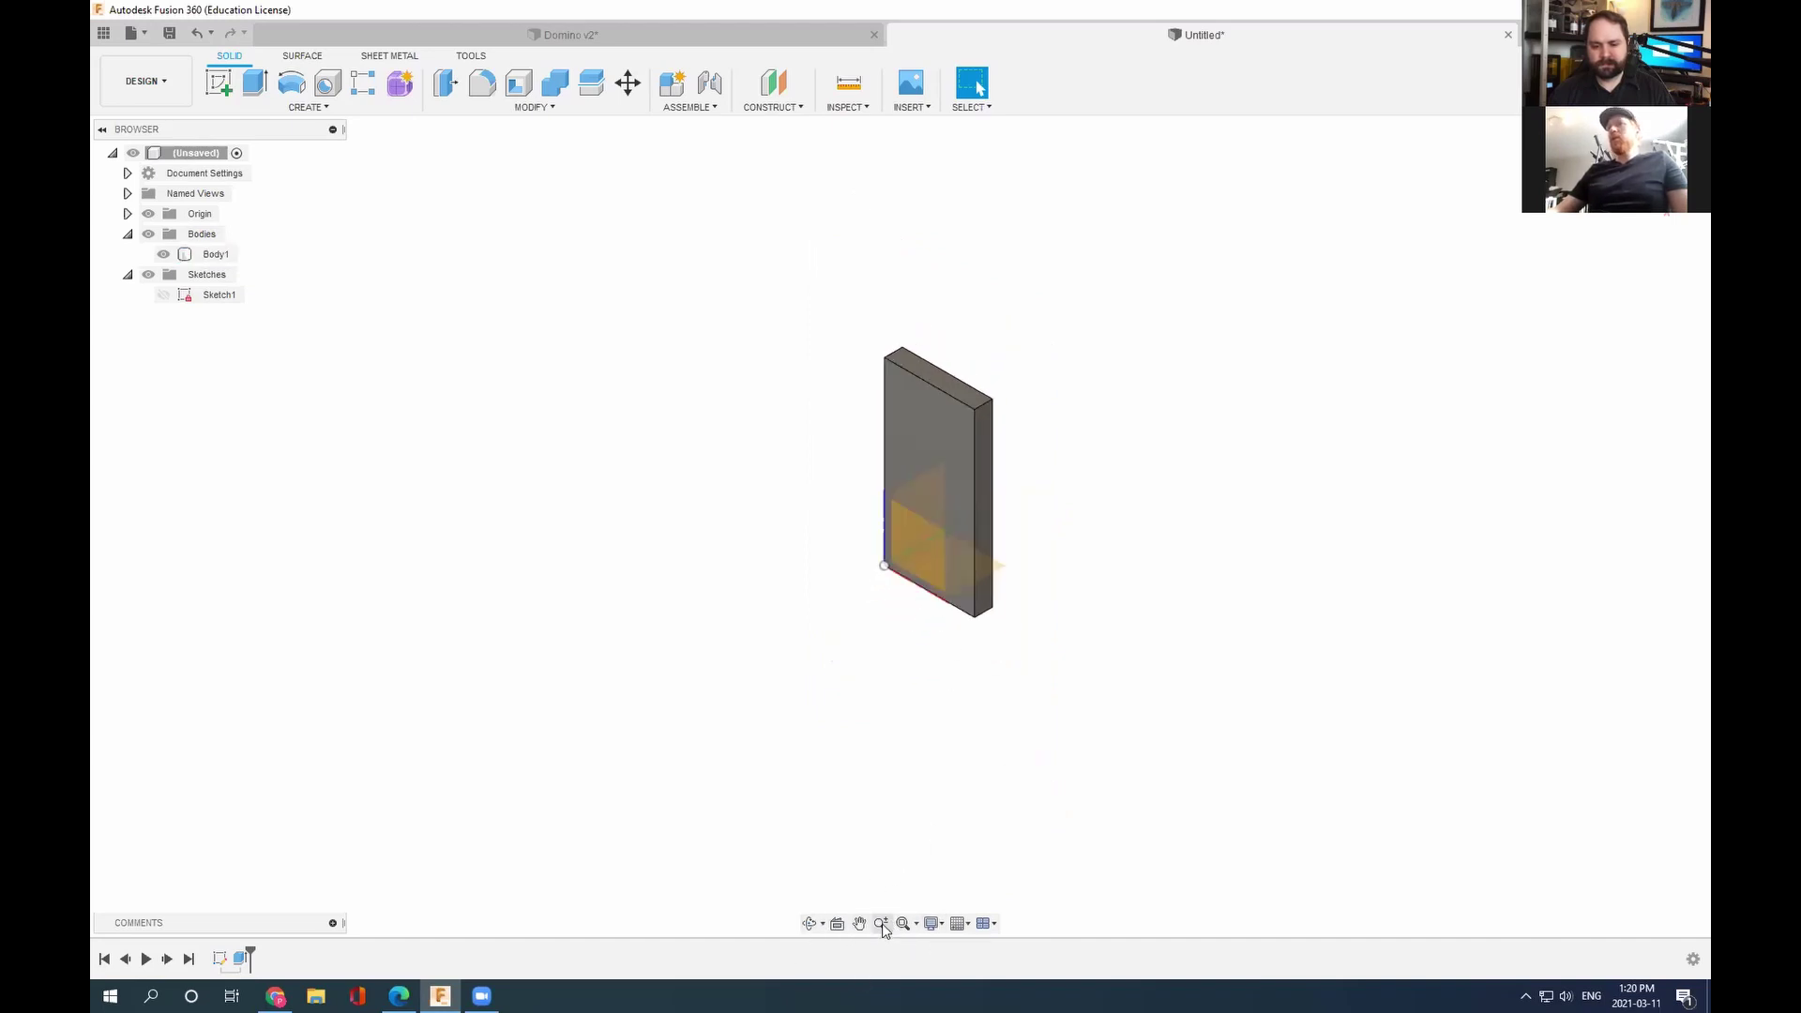
{"action": "left_click", "coordinate": [812, 927]}
{"action": "left_click_drag", "start_coordinate": [940, 541], "coordinate": [563, 405]}
{"action": "left_click_drag", "start_coordinate": [844, 515], "coordinate": [747, 454]}
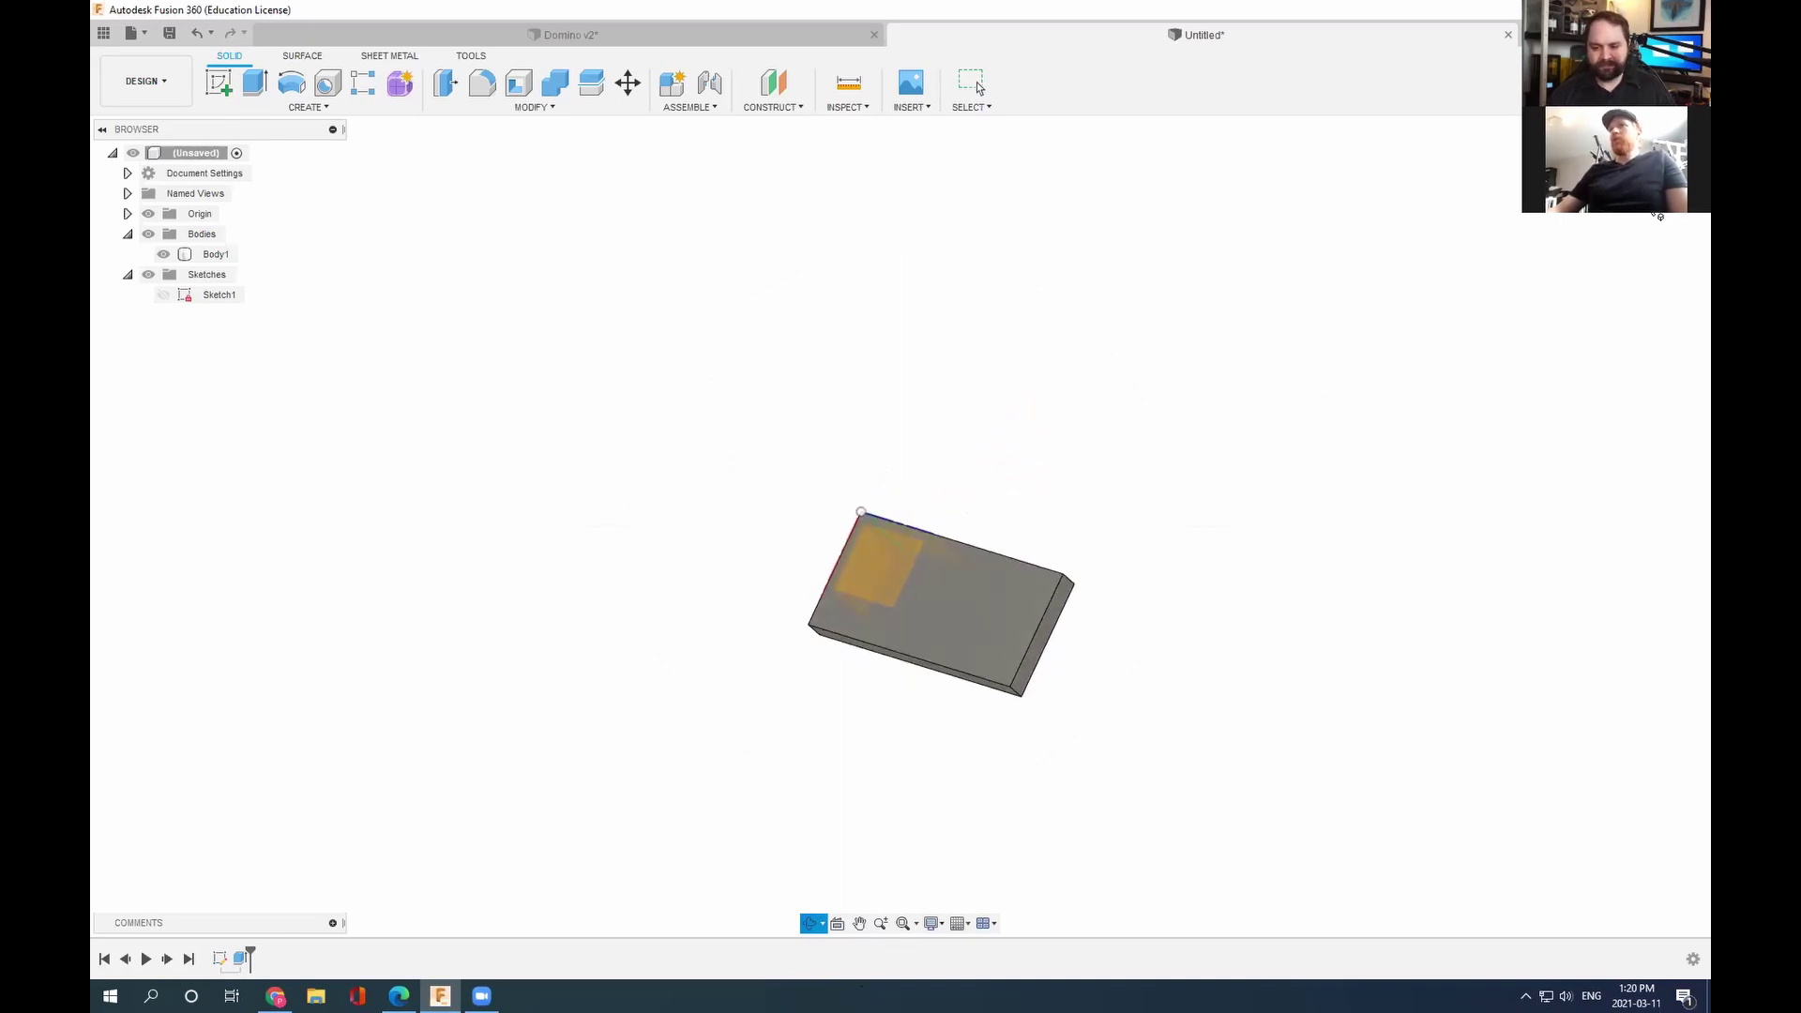
{"action": "left_click_drag", "start_coordinate": [908, 491], "coordinate": [1230, 269]}
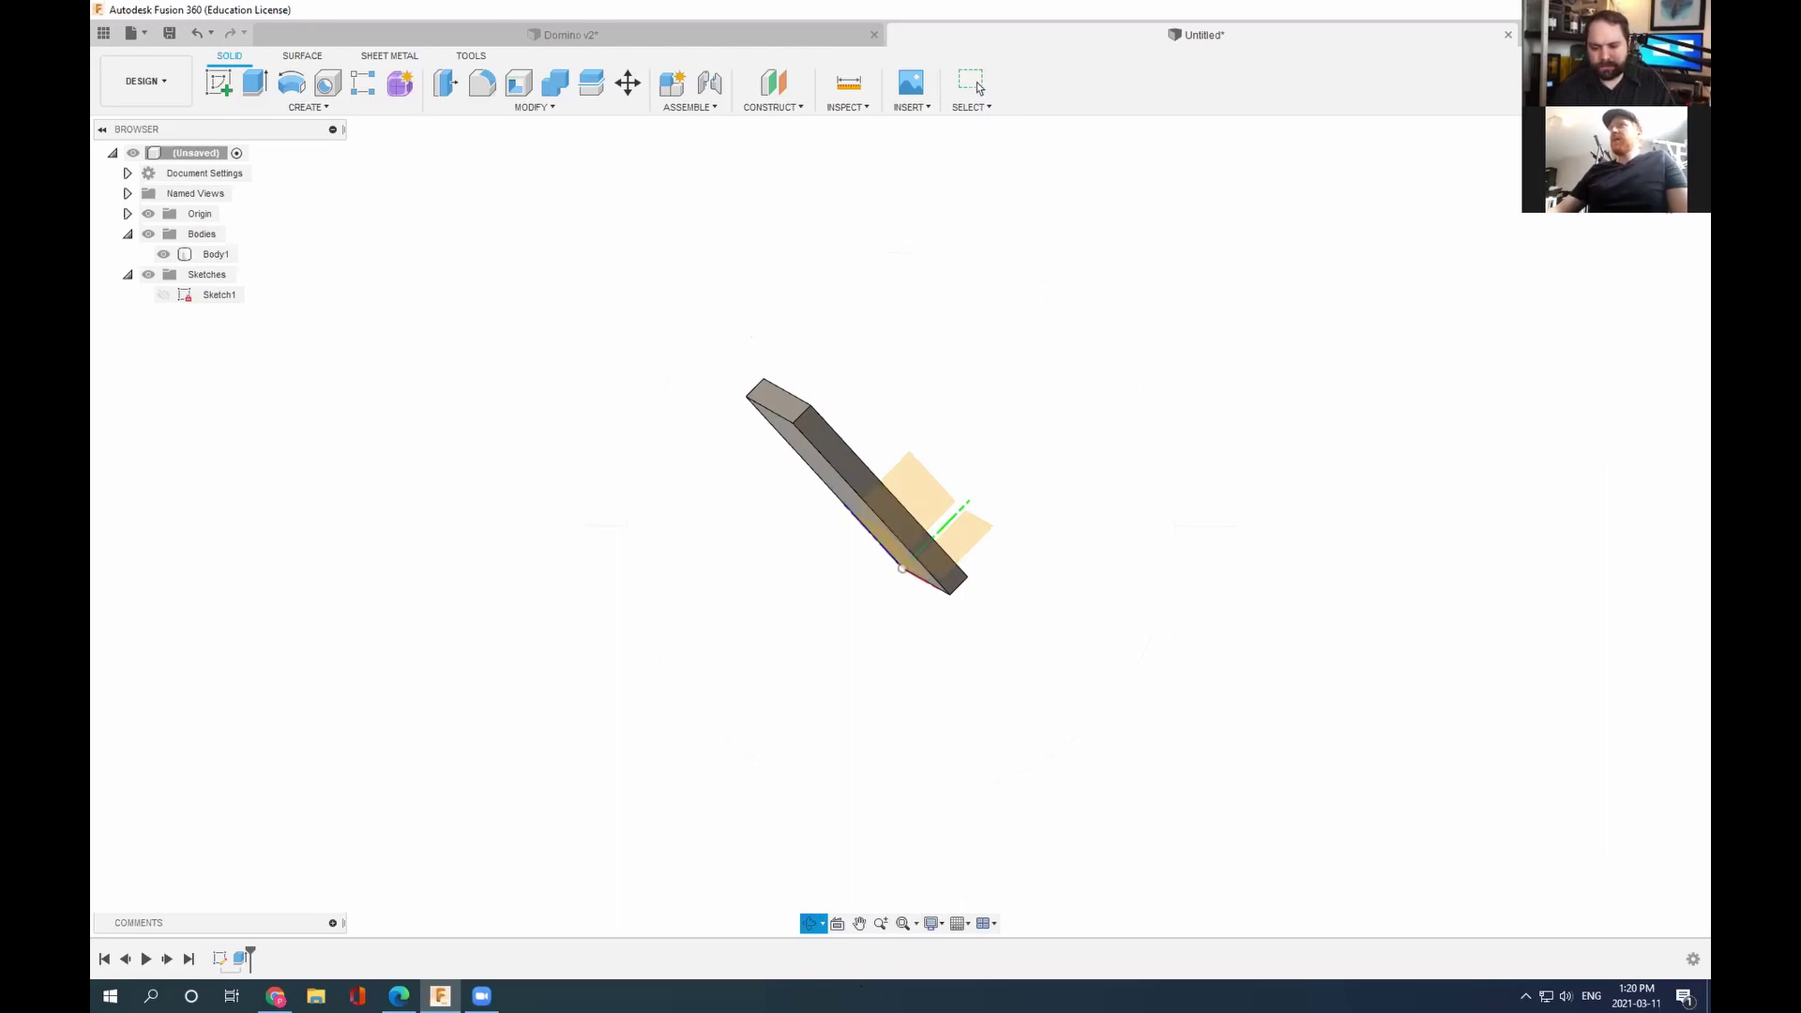
{"action": "left_click_drag", "start_coordinate": [796, 522], "coordinate": [889, 511]}
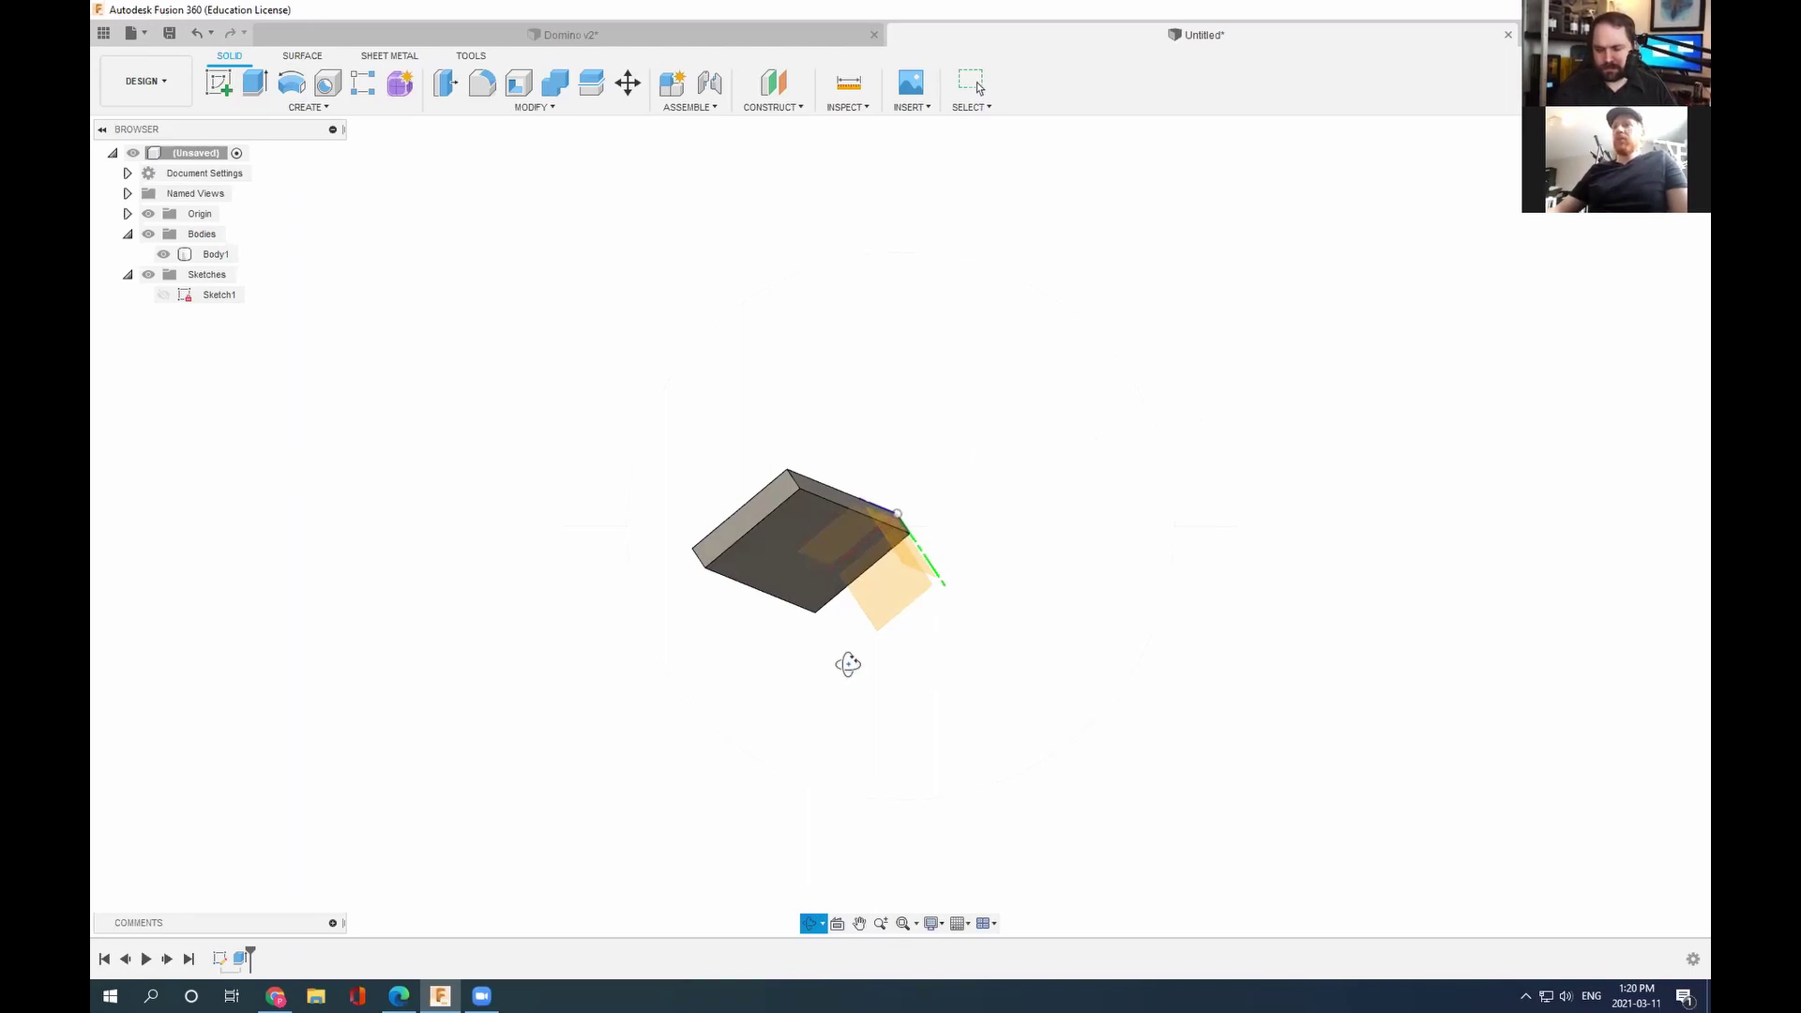
{"action": "left_click_drag", "start_coordinate": [818, 611], "coordinate": [886, 349]}
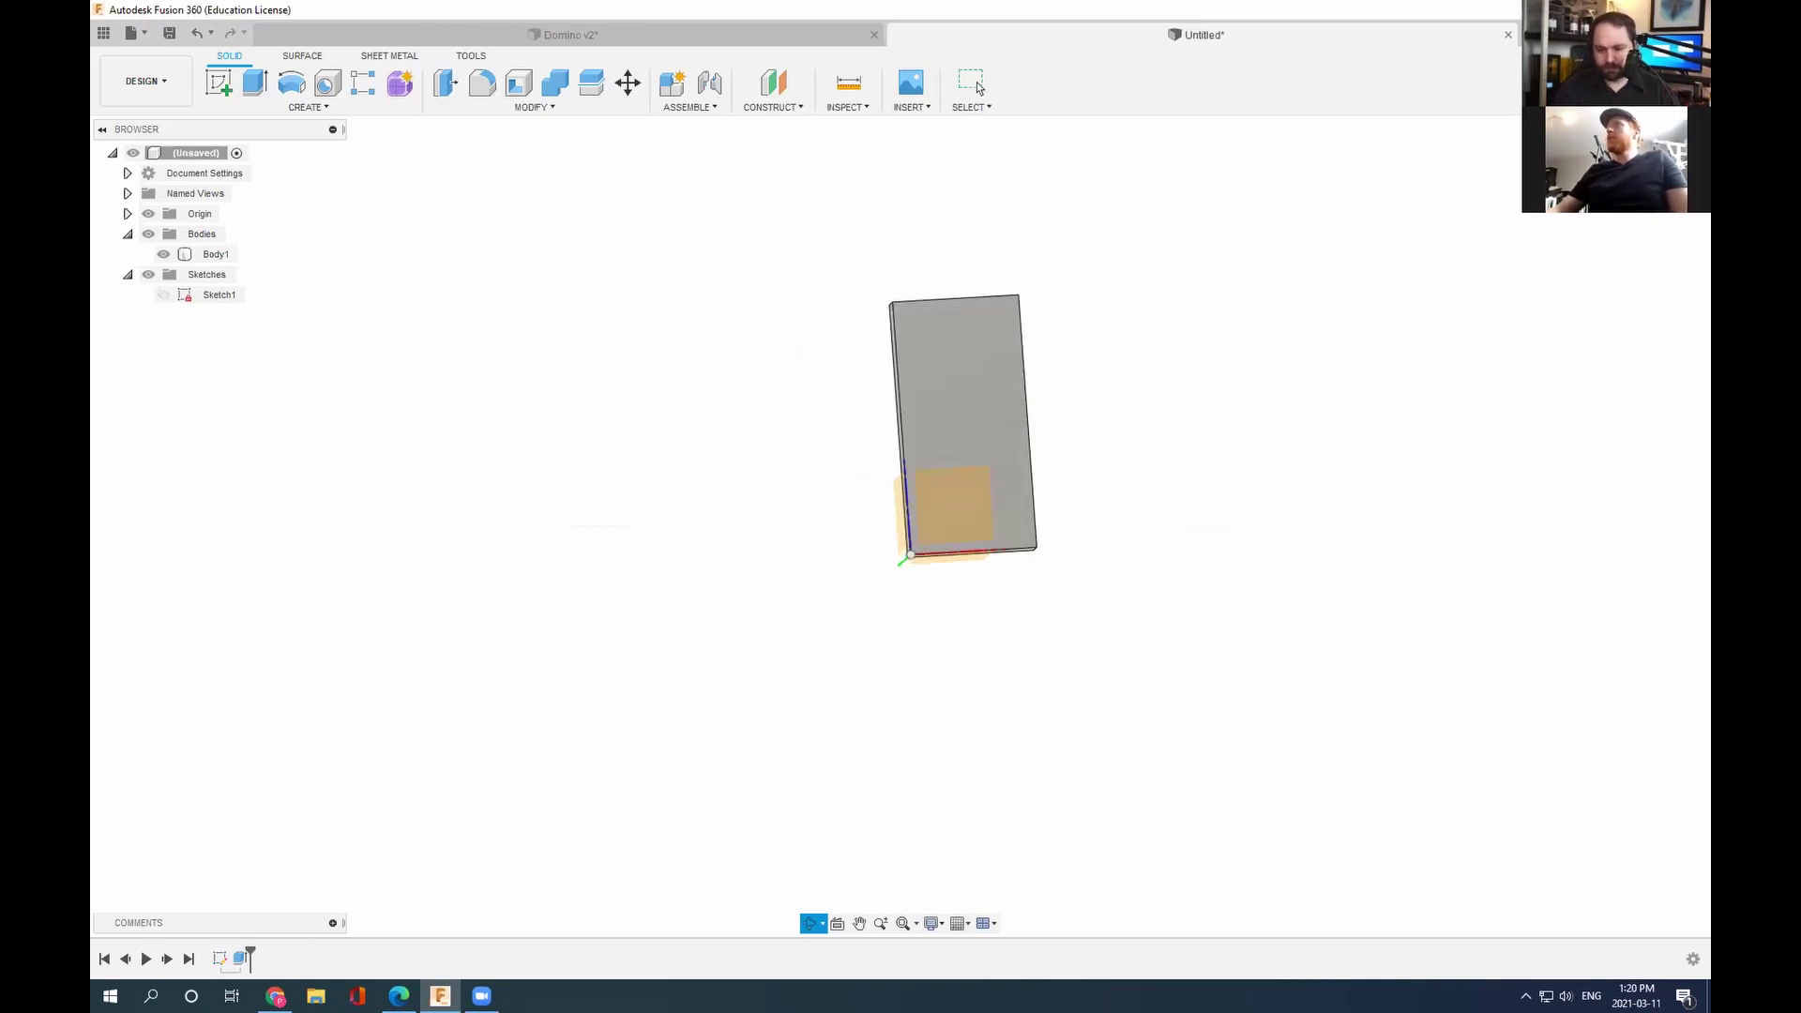
{"action": "left_click", "coordinate": [976, 82]}
Step: Examine the tile in the home view, the front view turned sideways and back upright, and the top view
{"action": "left_click", "coordinate": [1600, 142]}
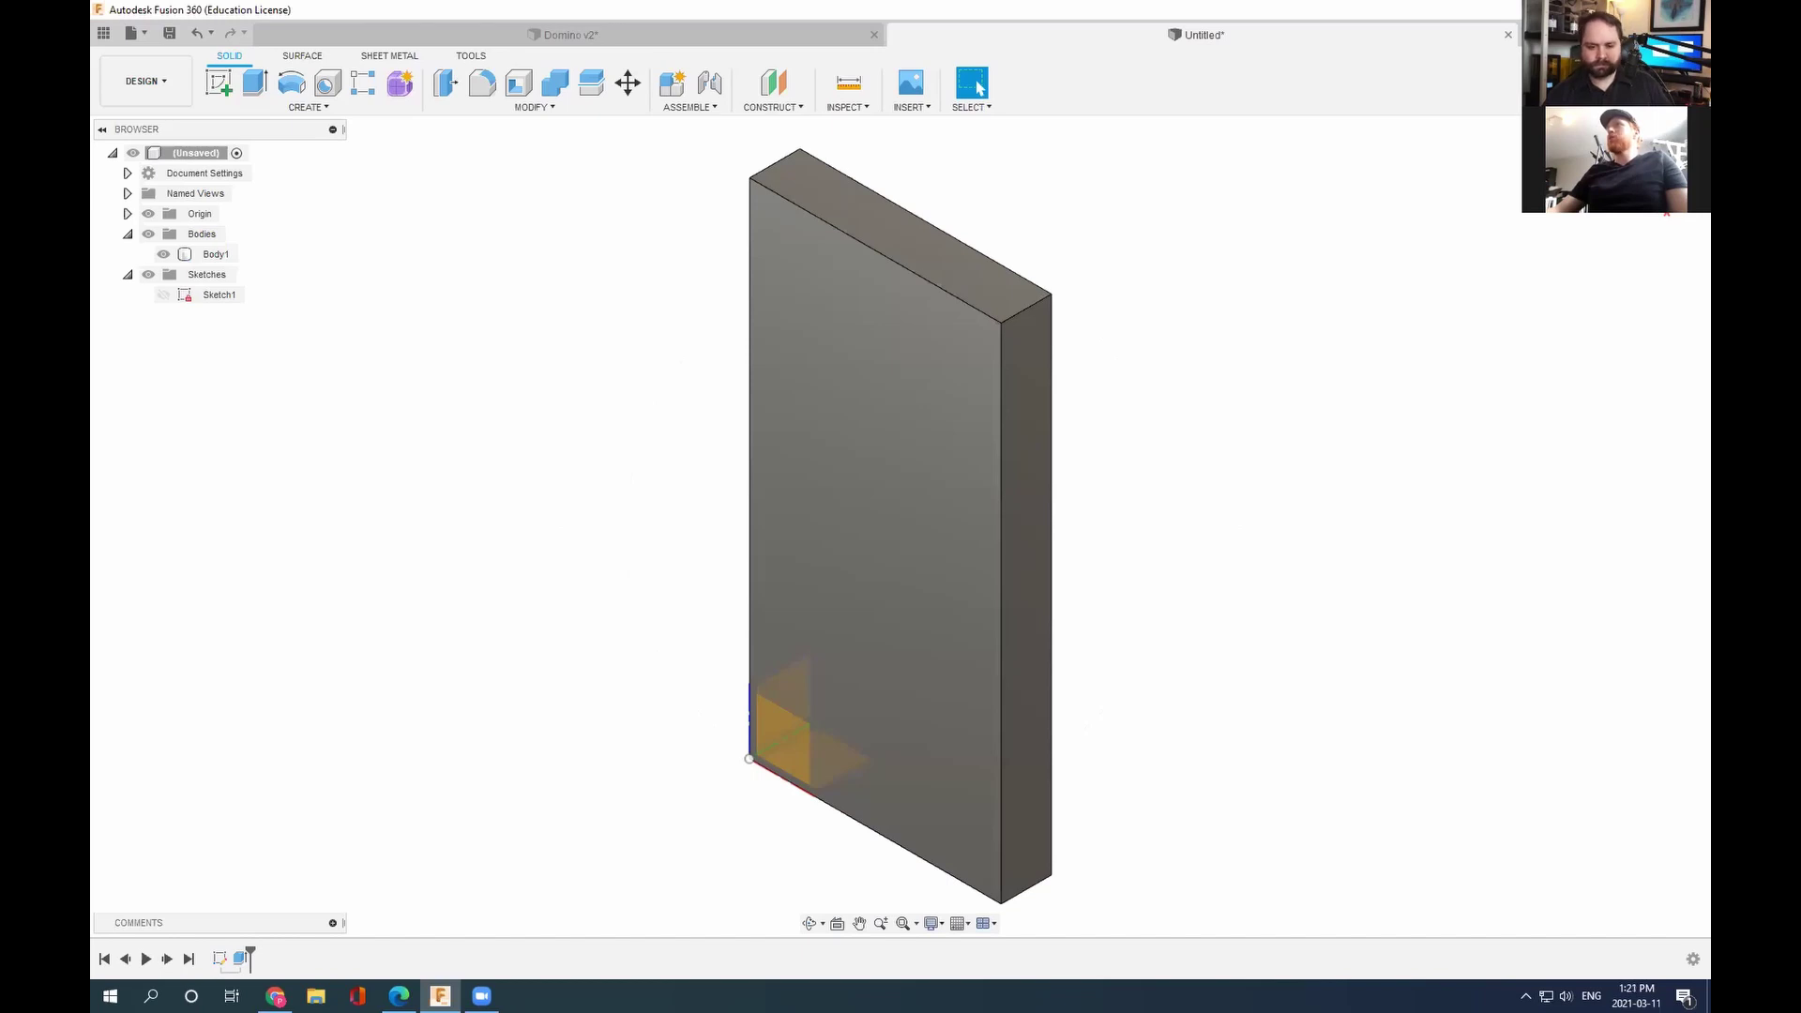
{"action": "left_click", "coordinate": [1640, 179]}
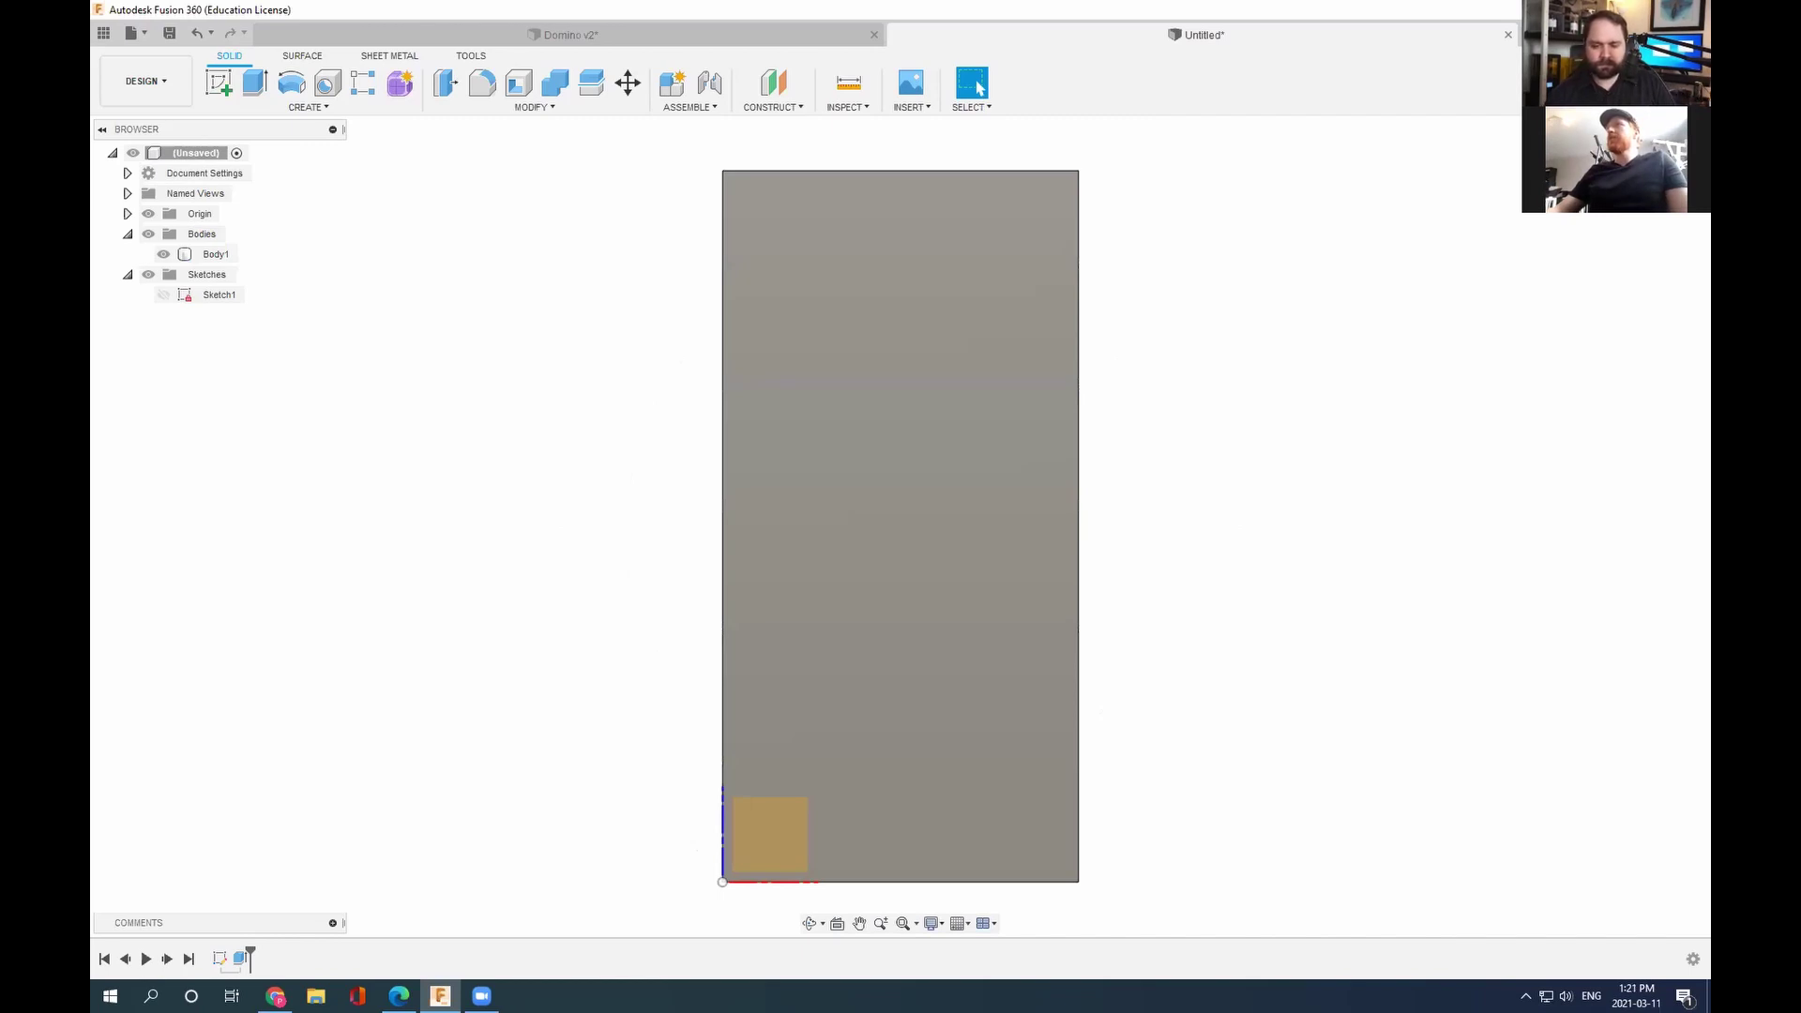
{"action": "left_click", "coordinate": [1680, 141]}
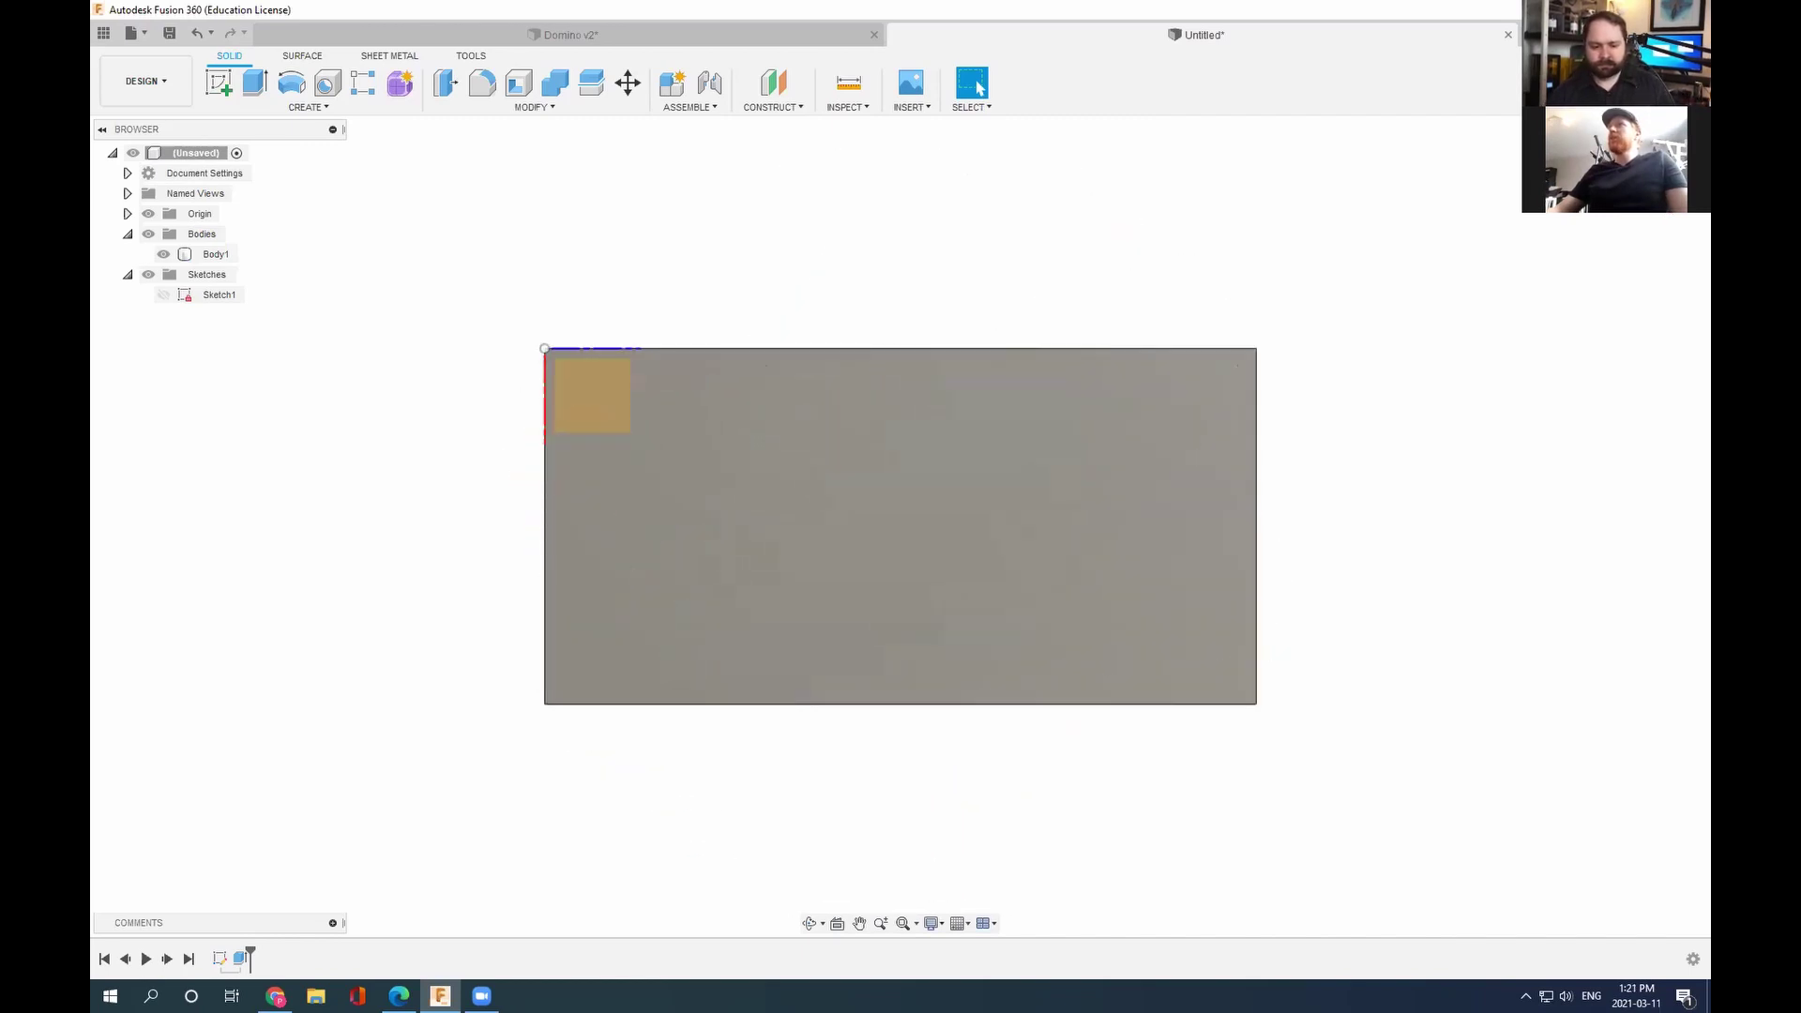
{"action": "left_click", "coordinate": [1666, 139]}
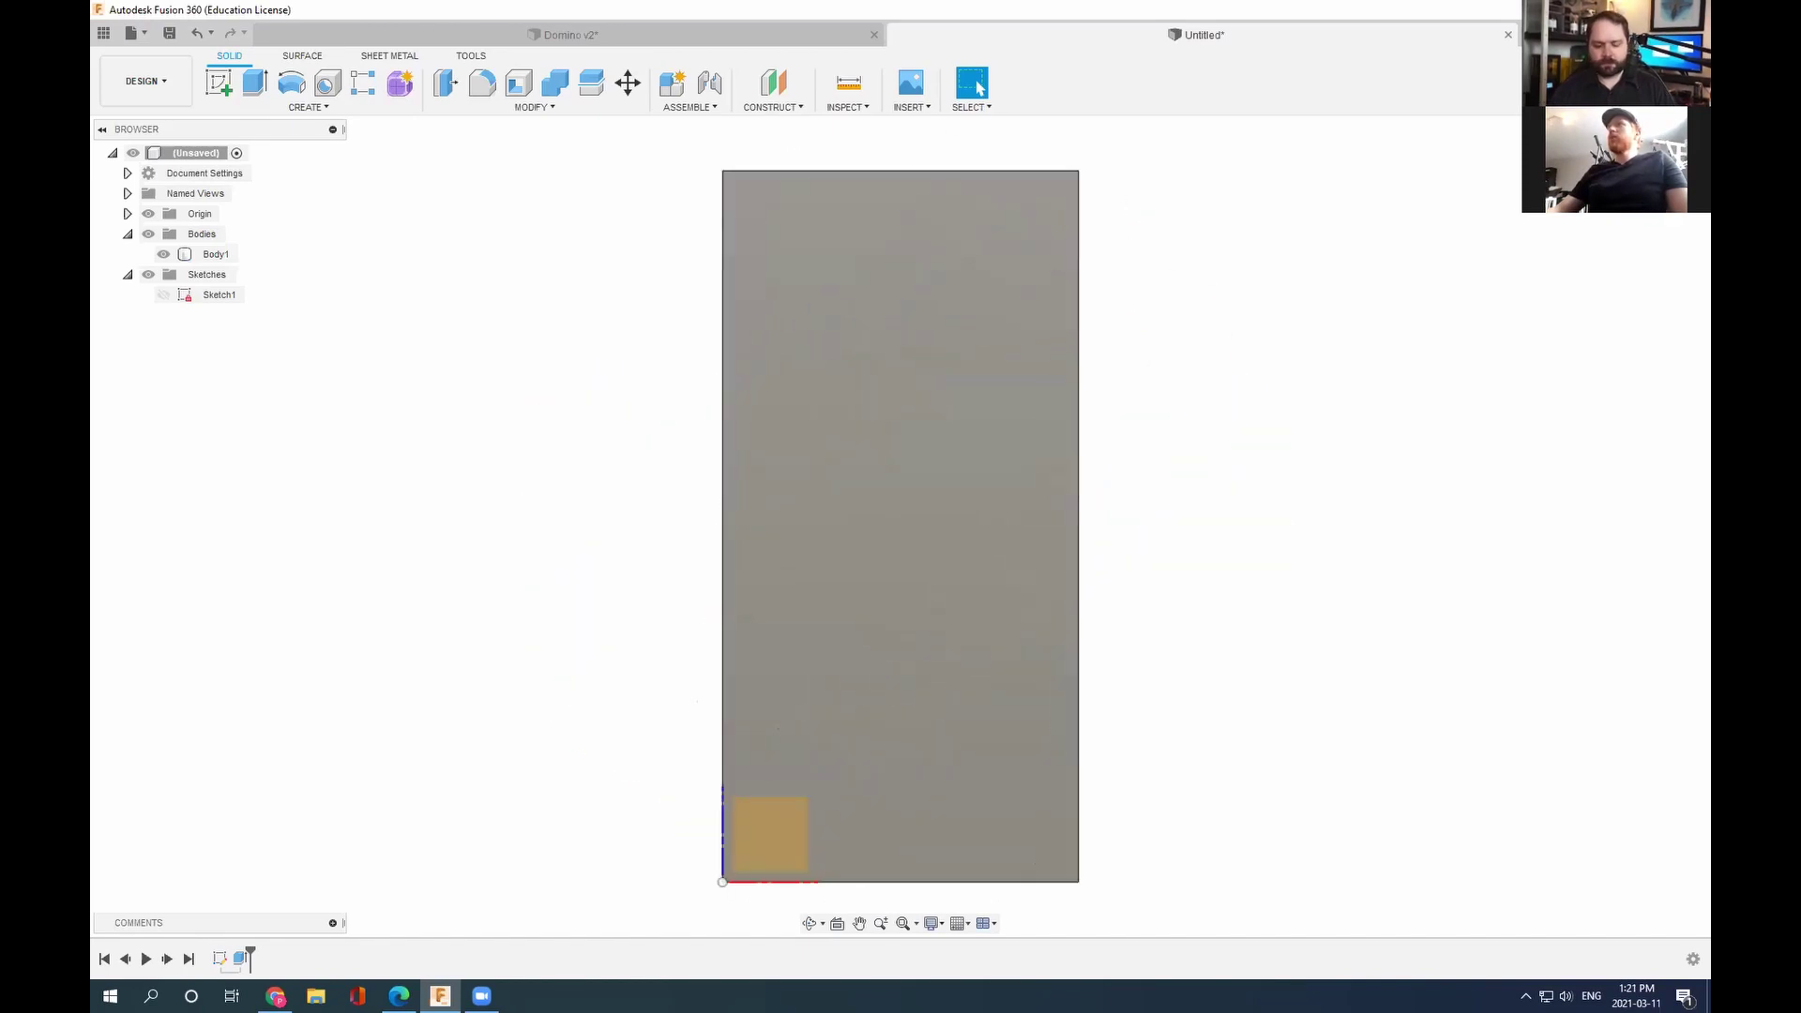
{"action": "left_click", "coordinate": [1642, 138]}
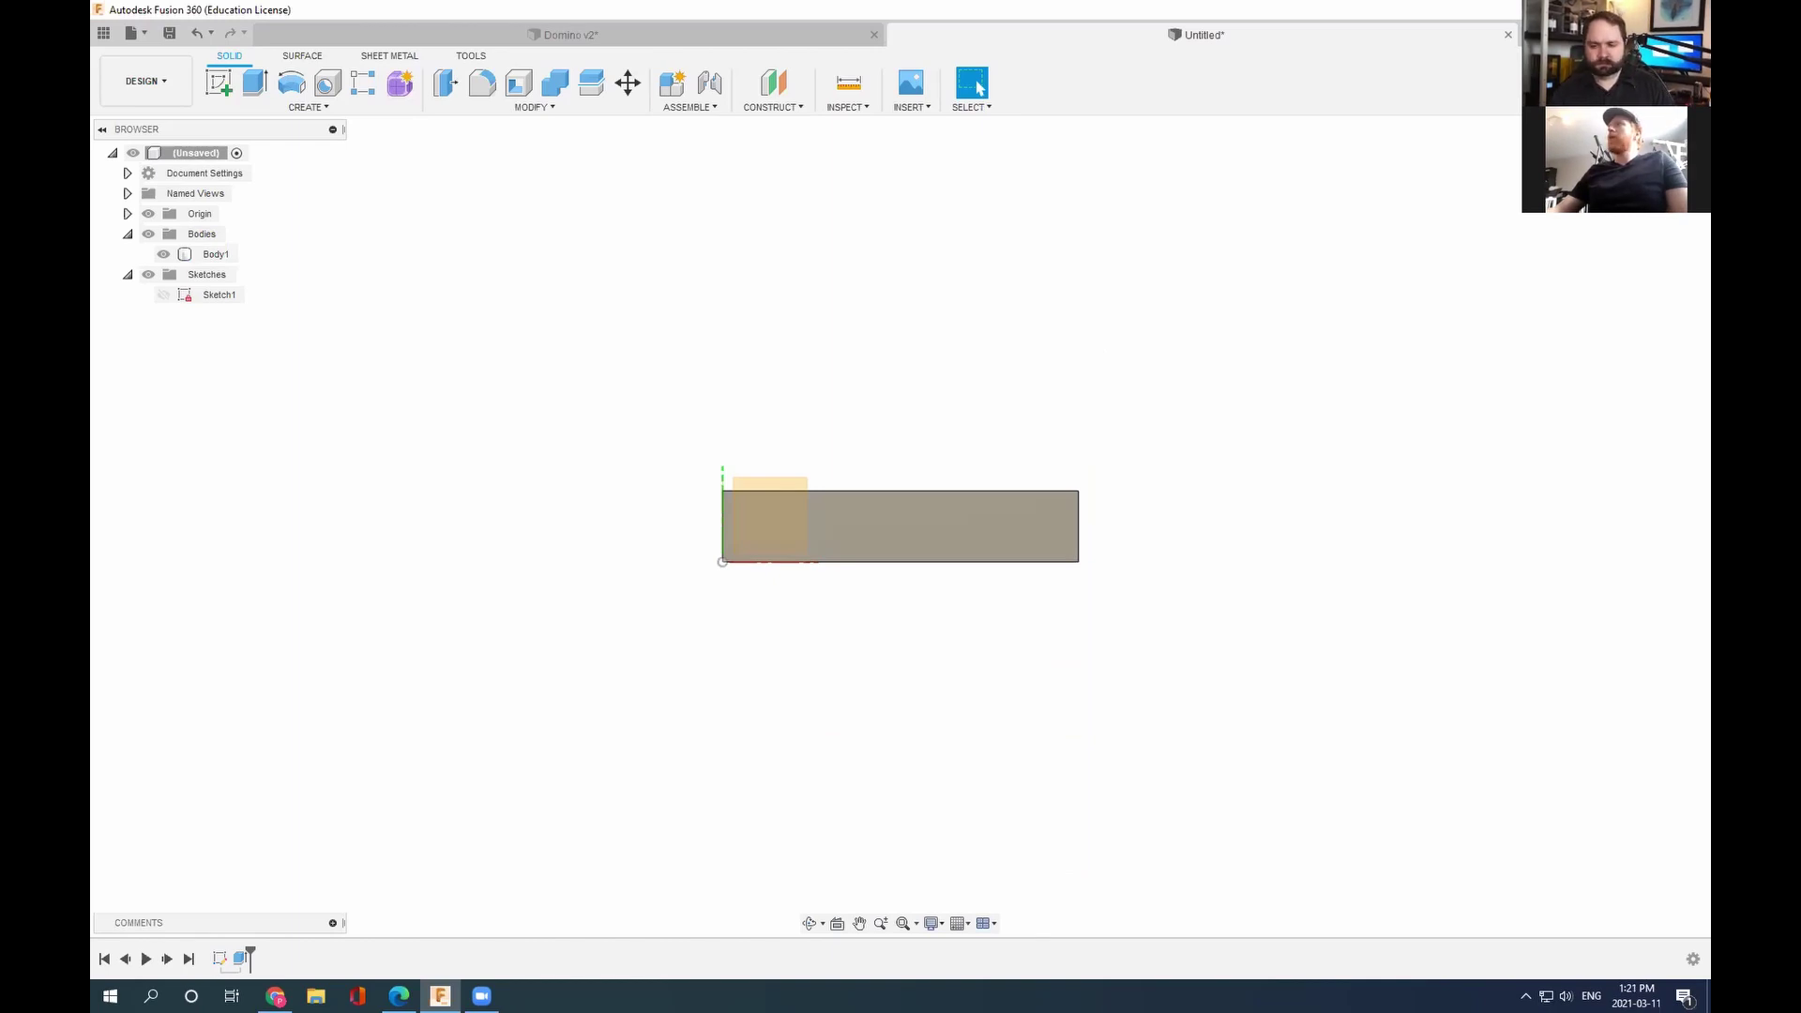
Step: View the tile's back face, turn it upright in quarter turns, orbit around to the front face and return to the home view
{"action": "left_click", "coordinate": [1642, 139]}
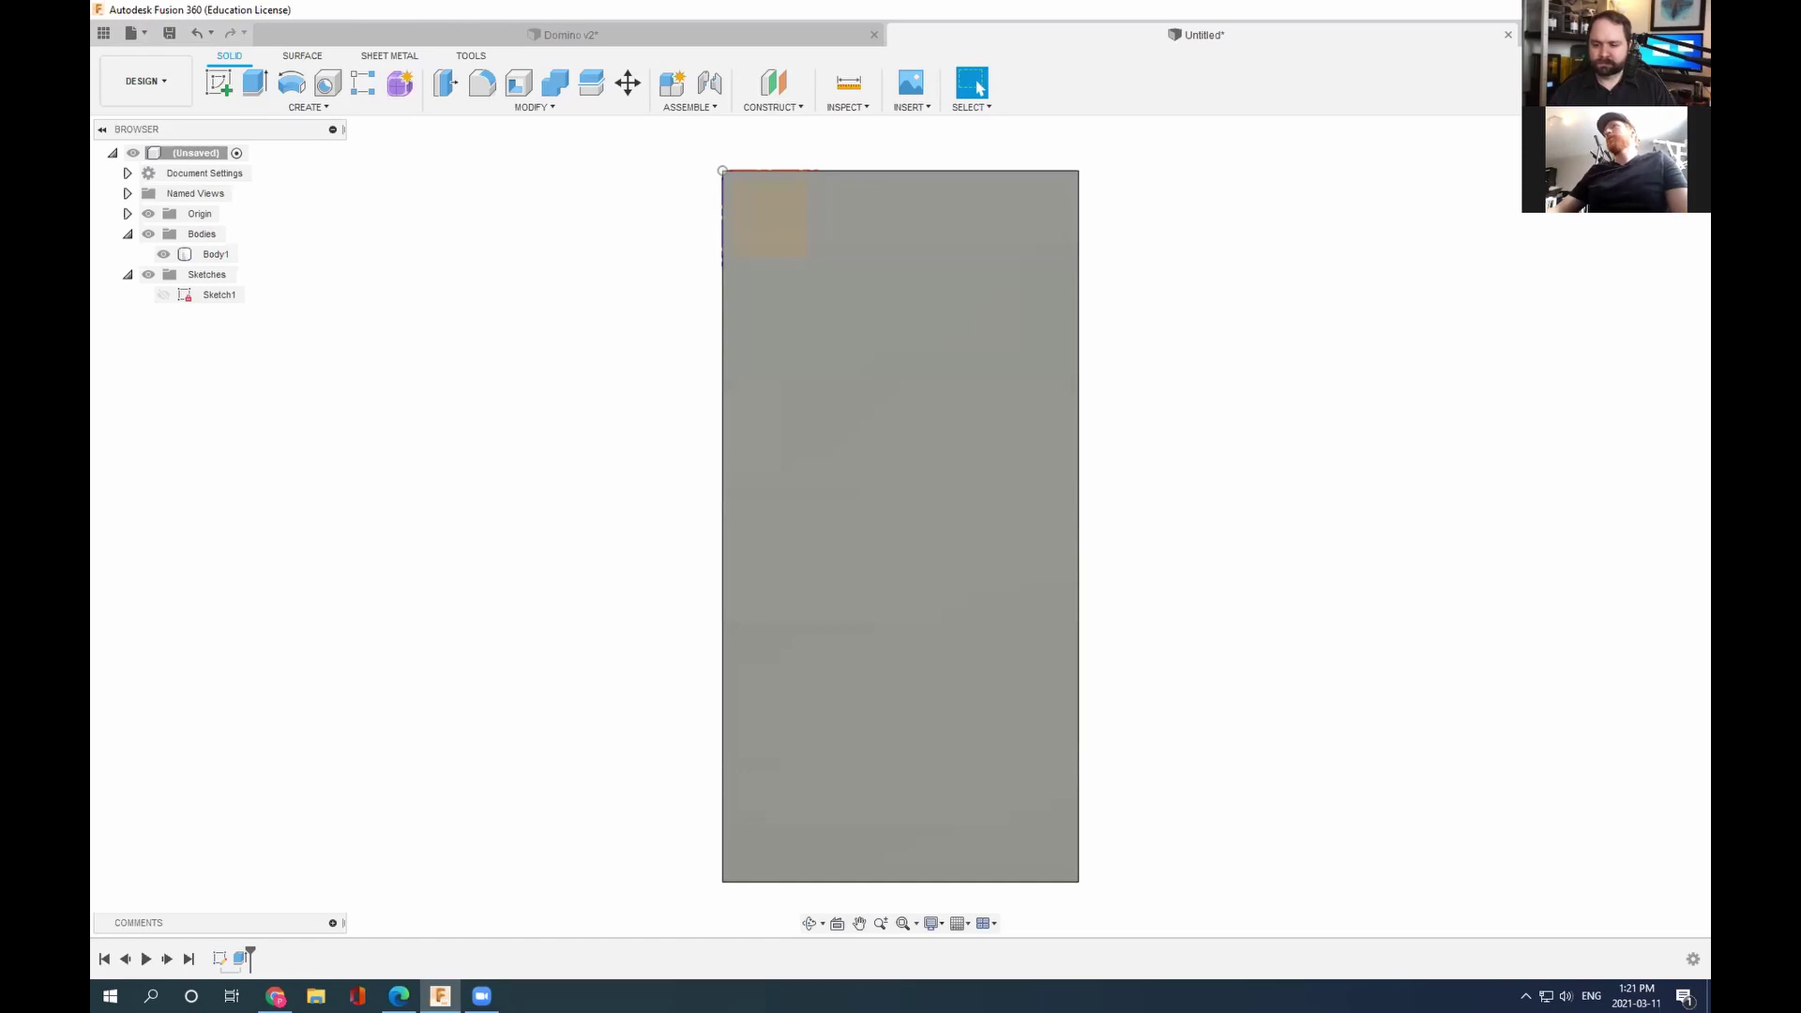
{"action": "left_click", "coordinate": [1642, 138]}
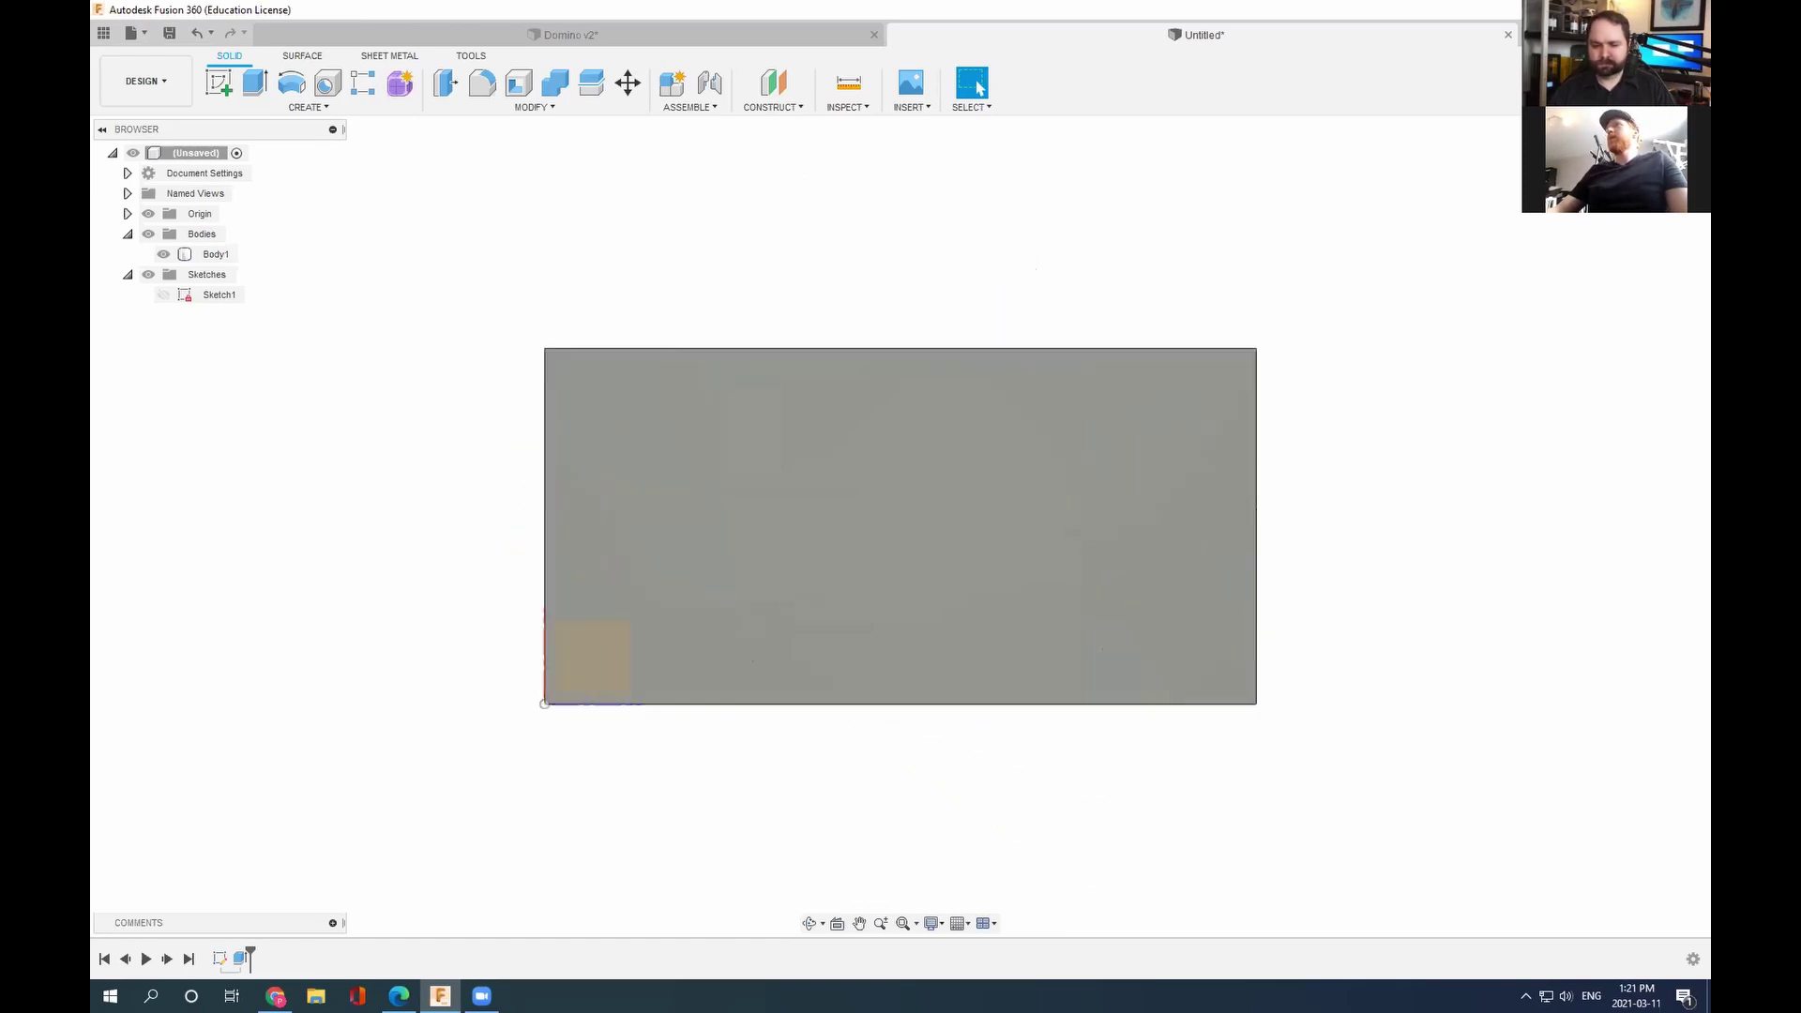
{"action": "left_click", "coordinate": [1642, 138]}
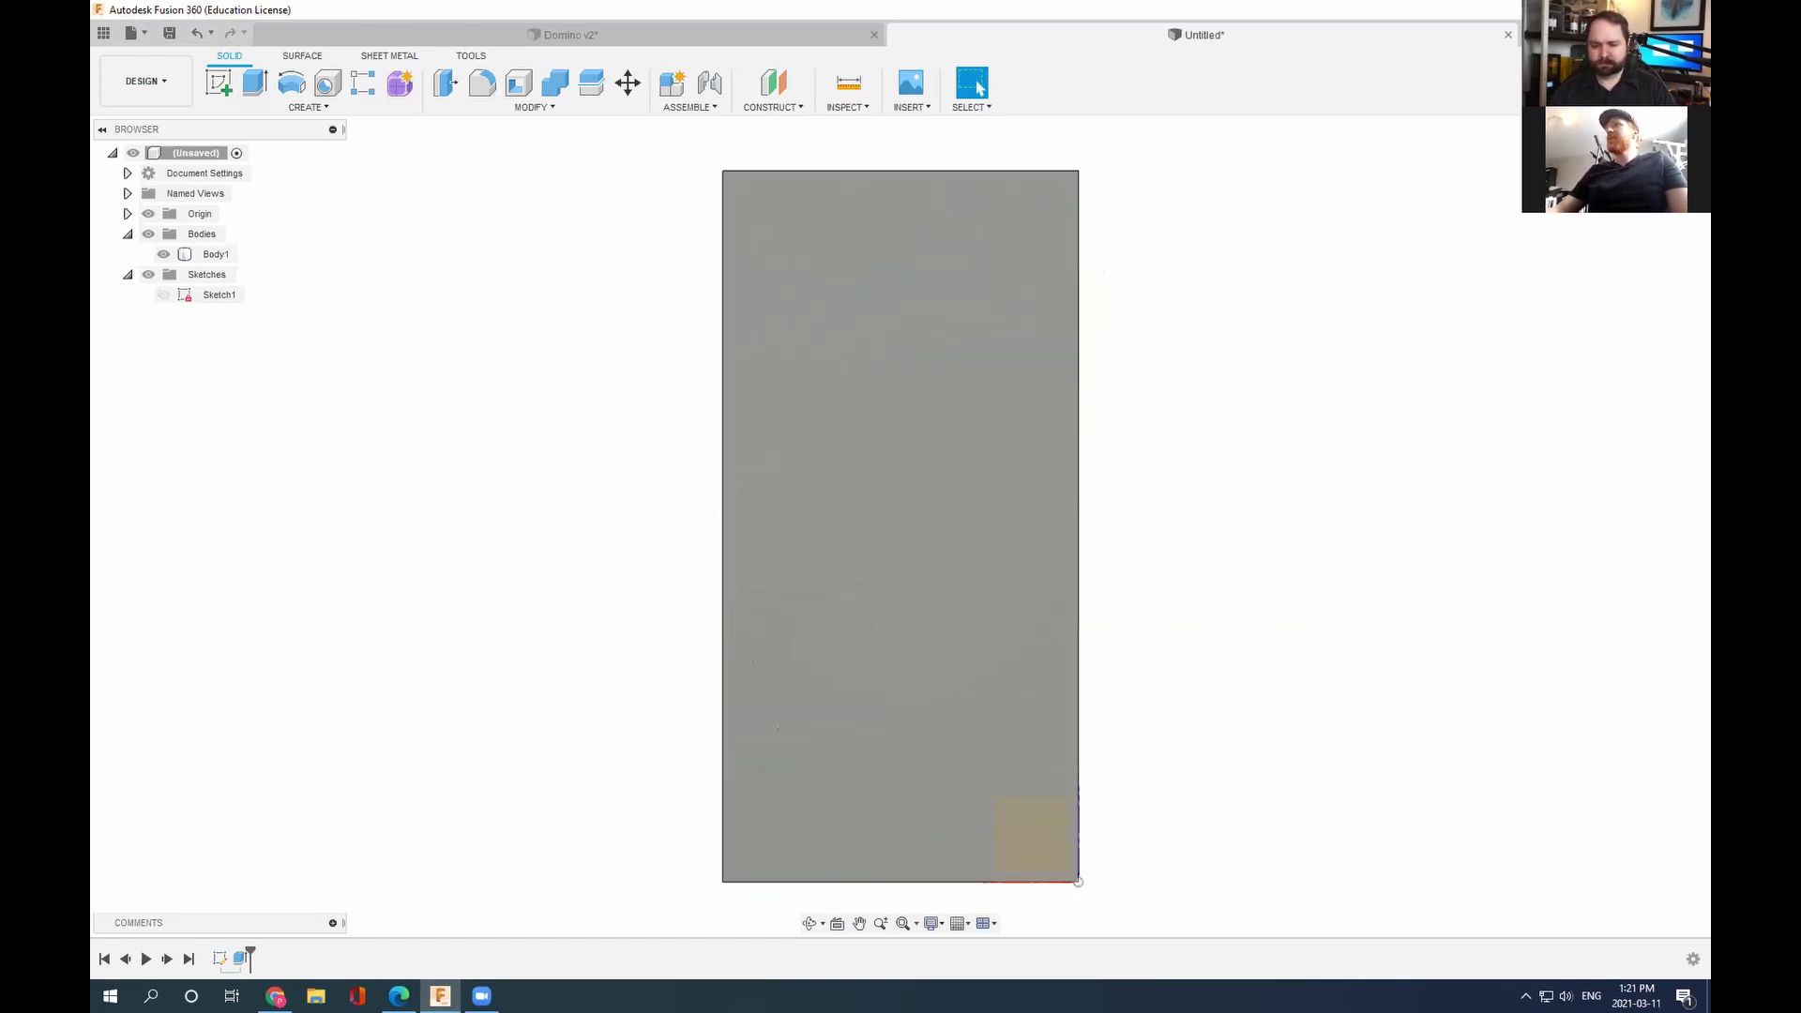
{"action": "mouse_move", "coordinate": [901, 526]}
{"action": "middle_mouse_down", "text": "shift"}
{"action": "mouse_move", "coordinate": [862, 527]}
{"action": "mouse_move", "coordinate": [915, 530]}
{"action": "middle_mouse_up", "text": "shift"}
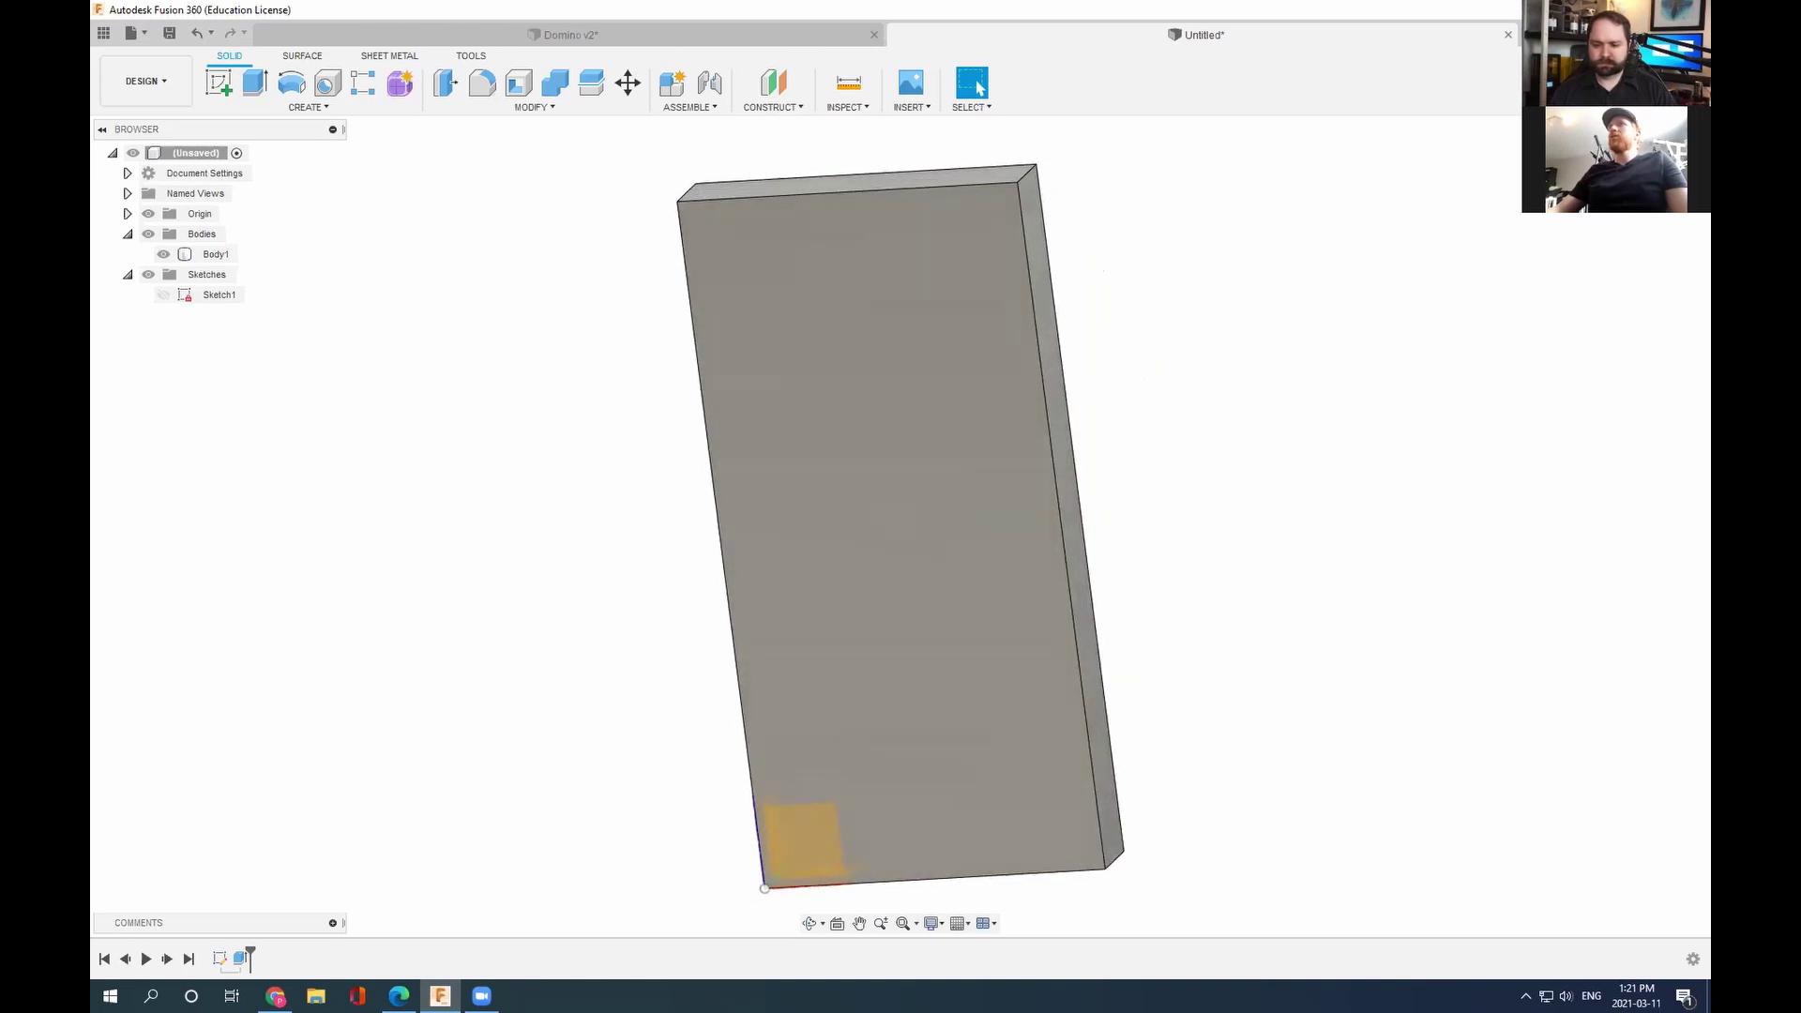
{"action": "left_click", "coordinate": [1618, 135]}
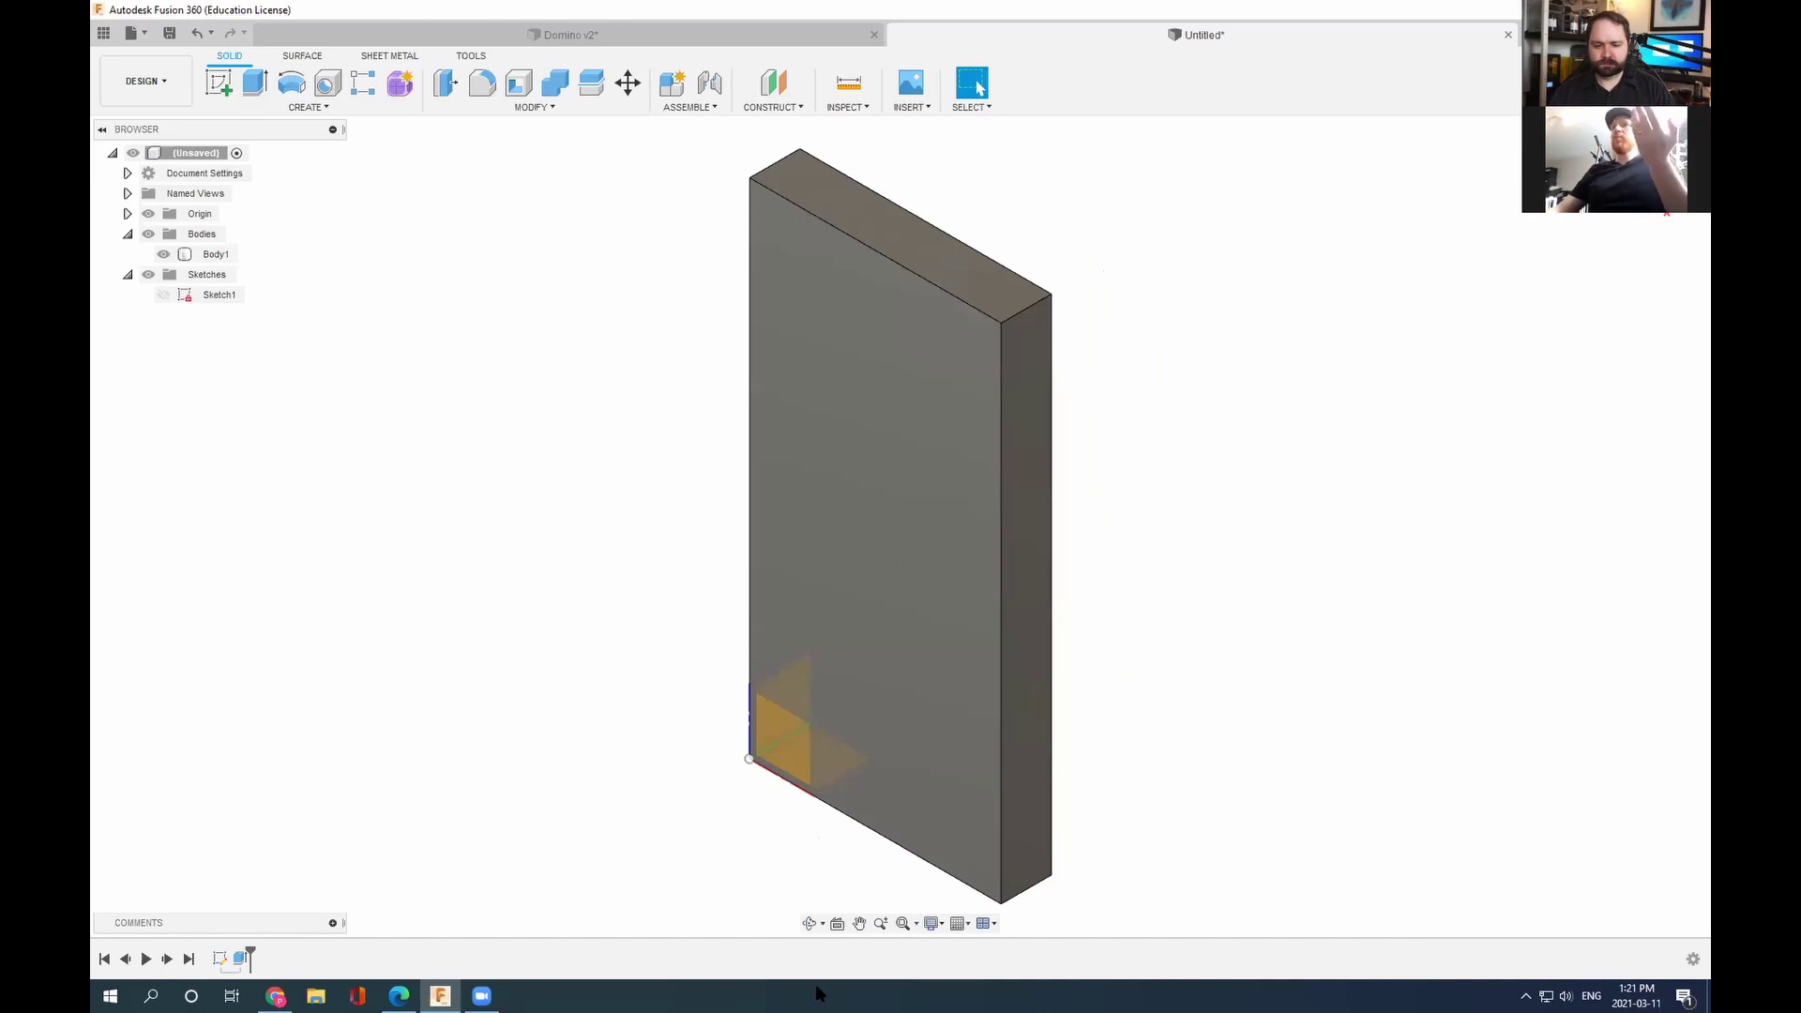
Step: Zoom in and out on the tile, fit the whole model in the view and pan it slightly
{"action": "scroll", "coordinate": [928, 691], "scroll_direction": "up", "scroll_amount": 3}
{"action": "scroll", "coordinate": [922, 694], "scroll_direction": "down", "scroll_amount": 3}
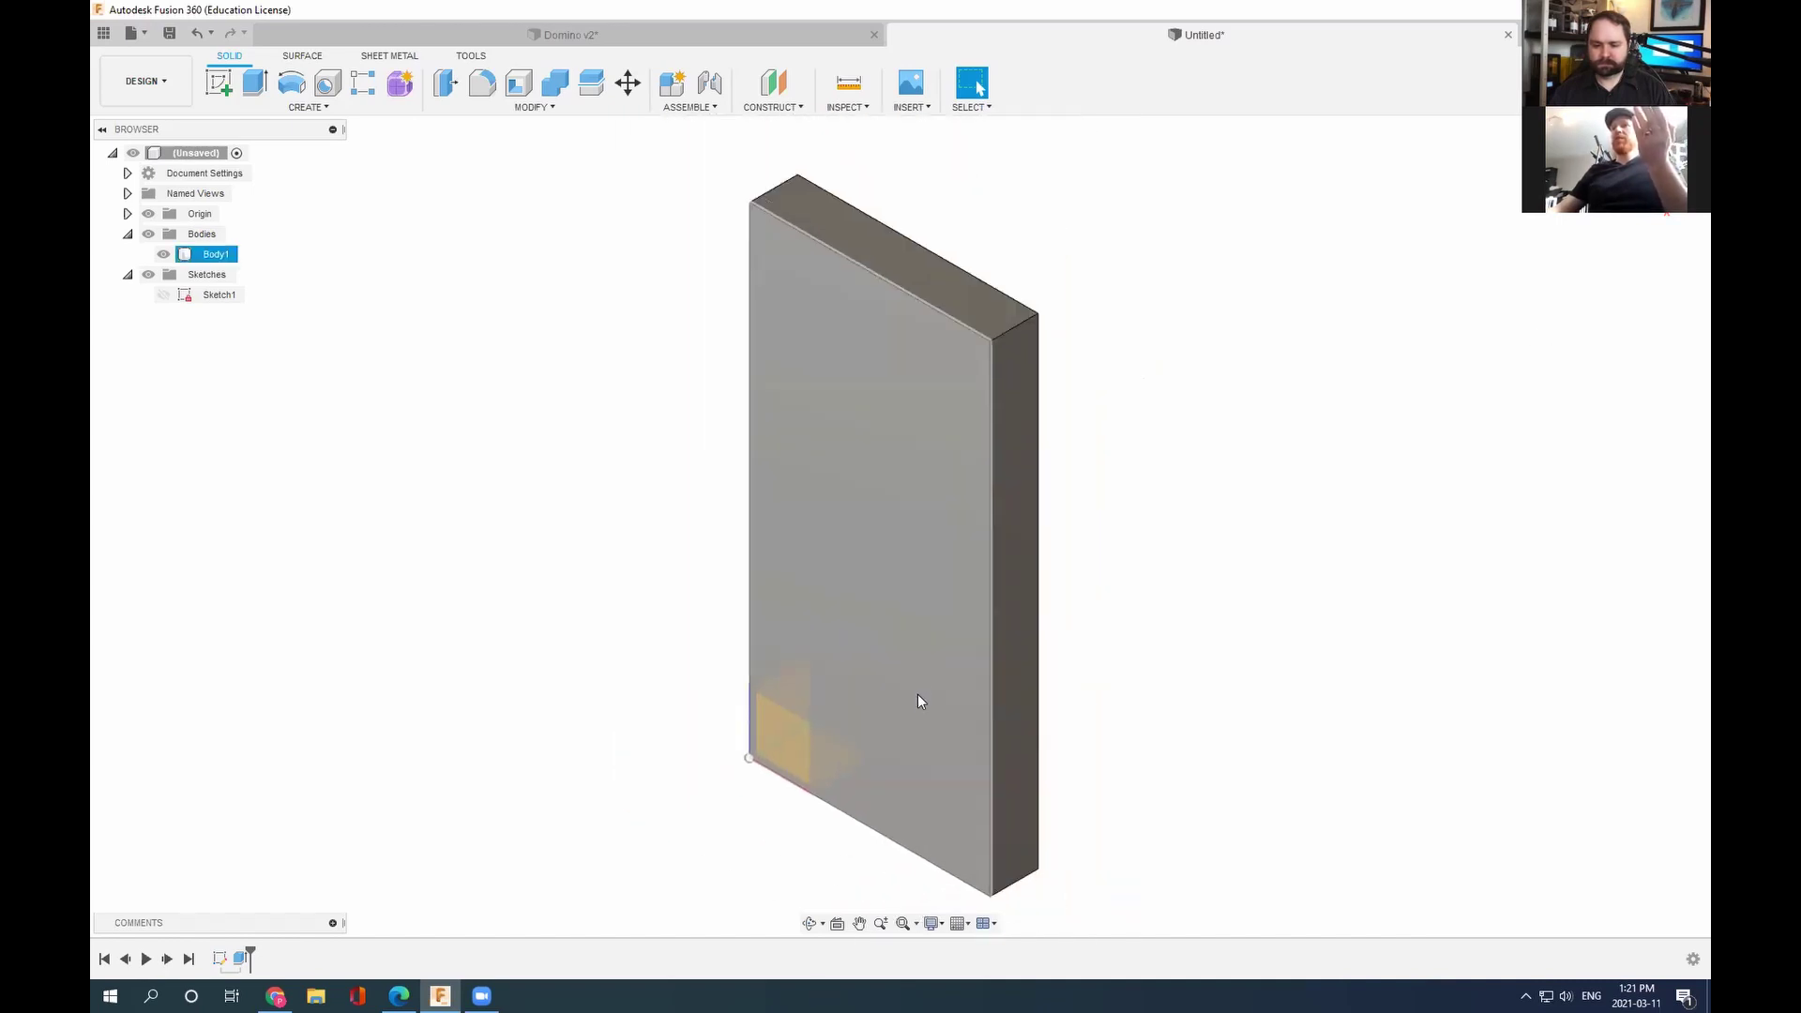
{"action": "scroll", "coordinate": [917, 693], "scroll_direction": "up", "scroll_amount": 6}
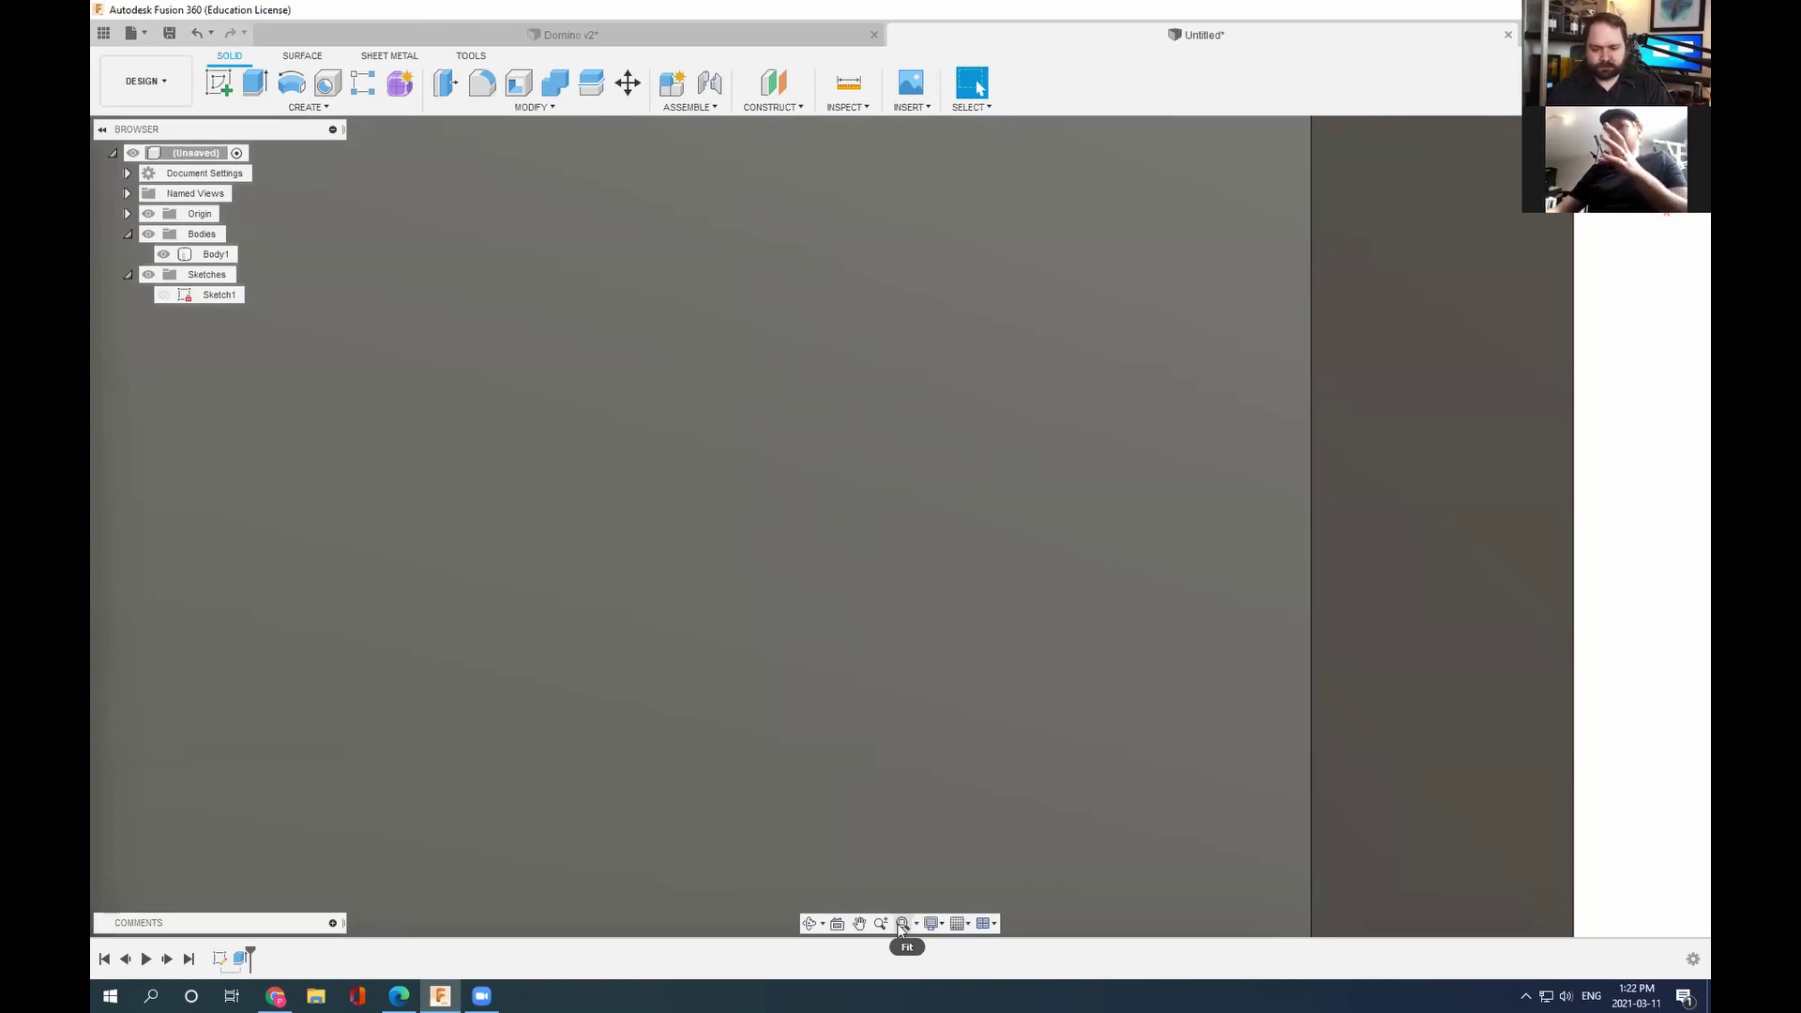
{"action": "left_click", "coordinate": [901, 925]}
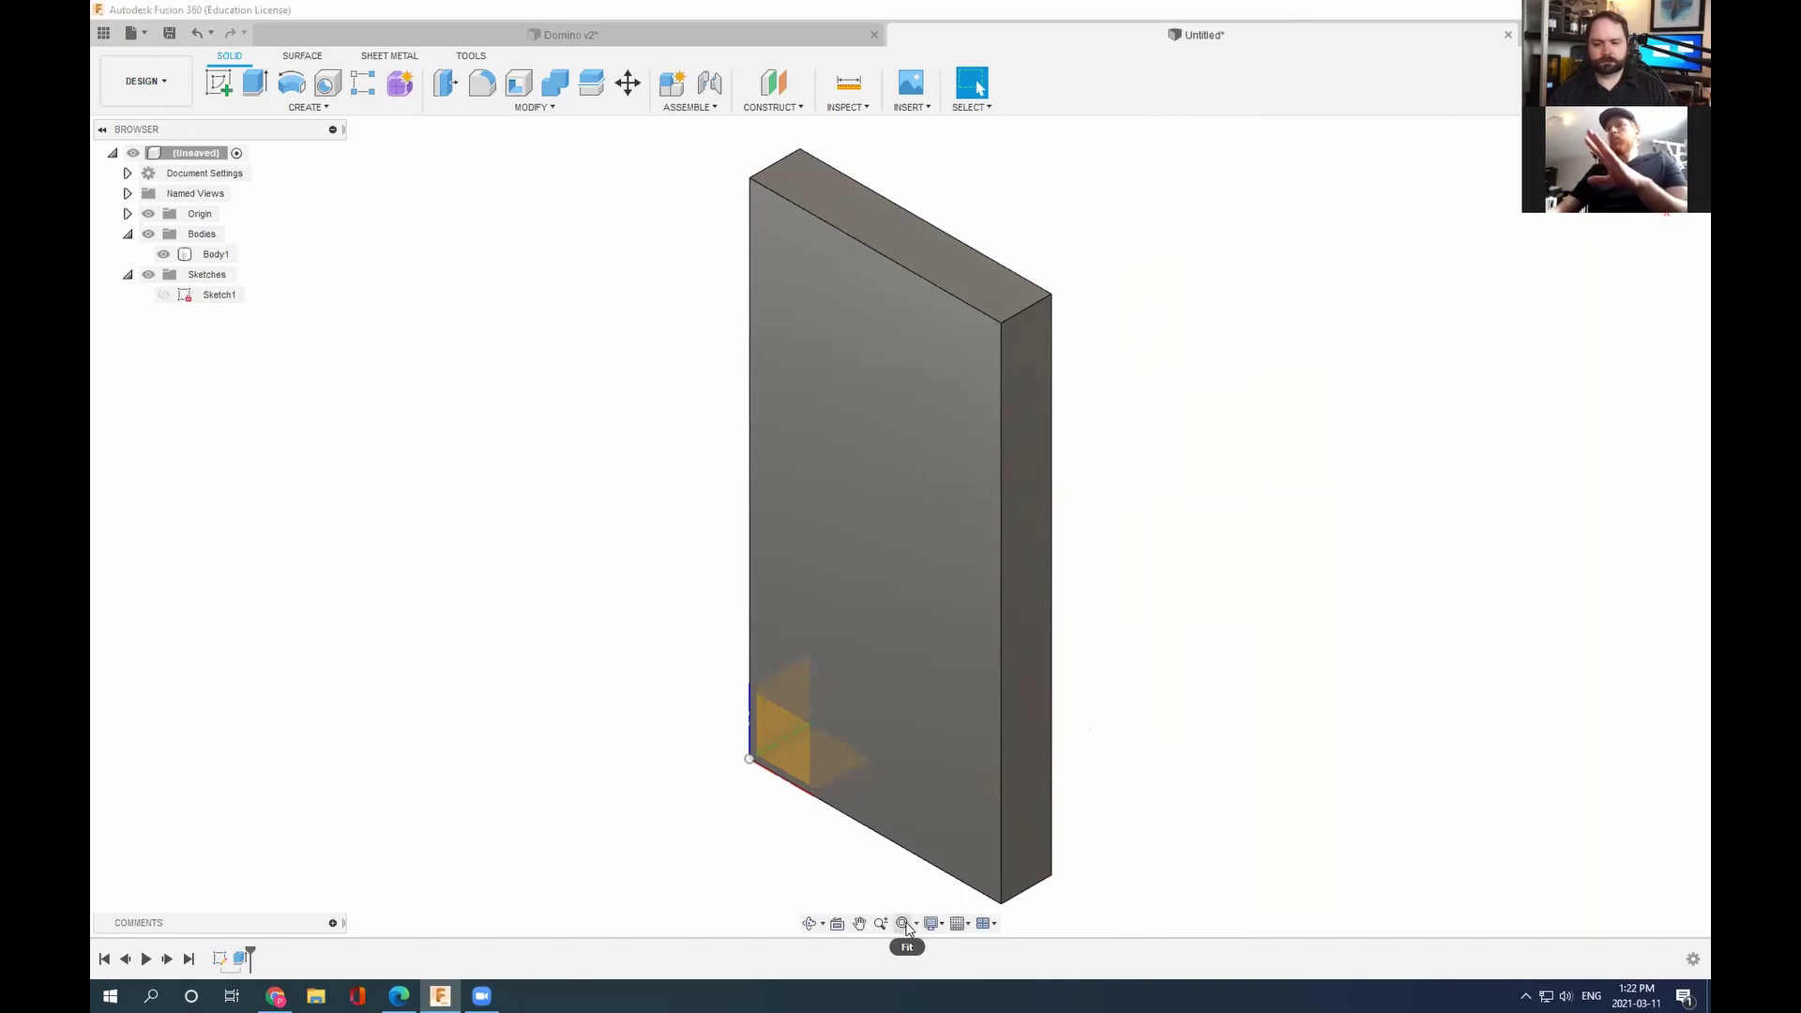
{"action": "left_click", "coordinate": [859, 925]}
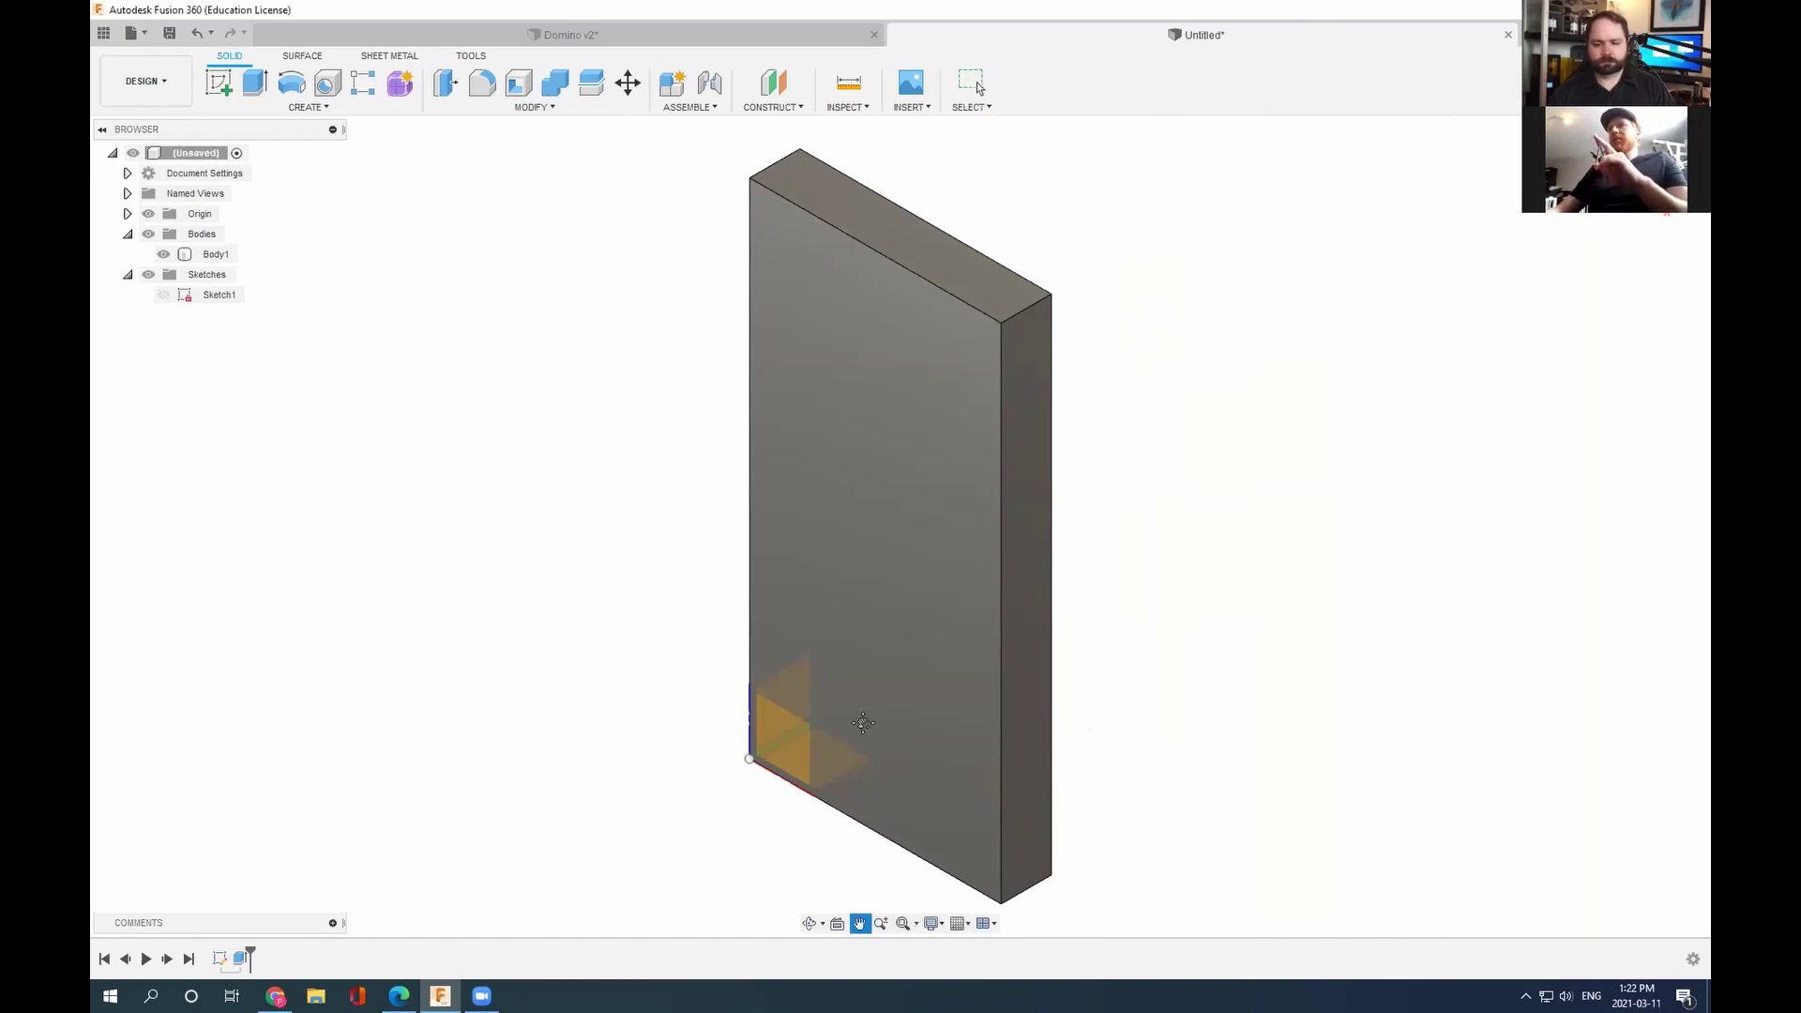
{"action": "left_click_drag", "start_coordinate": [895, 540], "coordinate": [947, 474]}
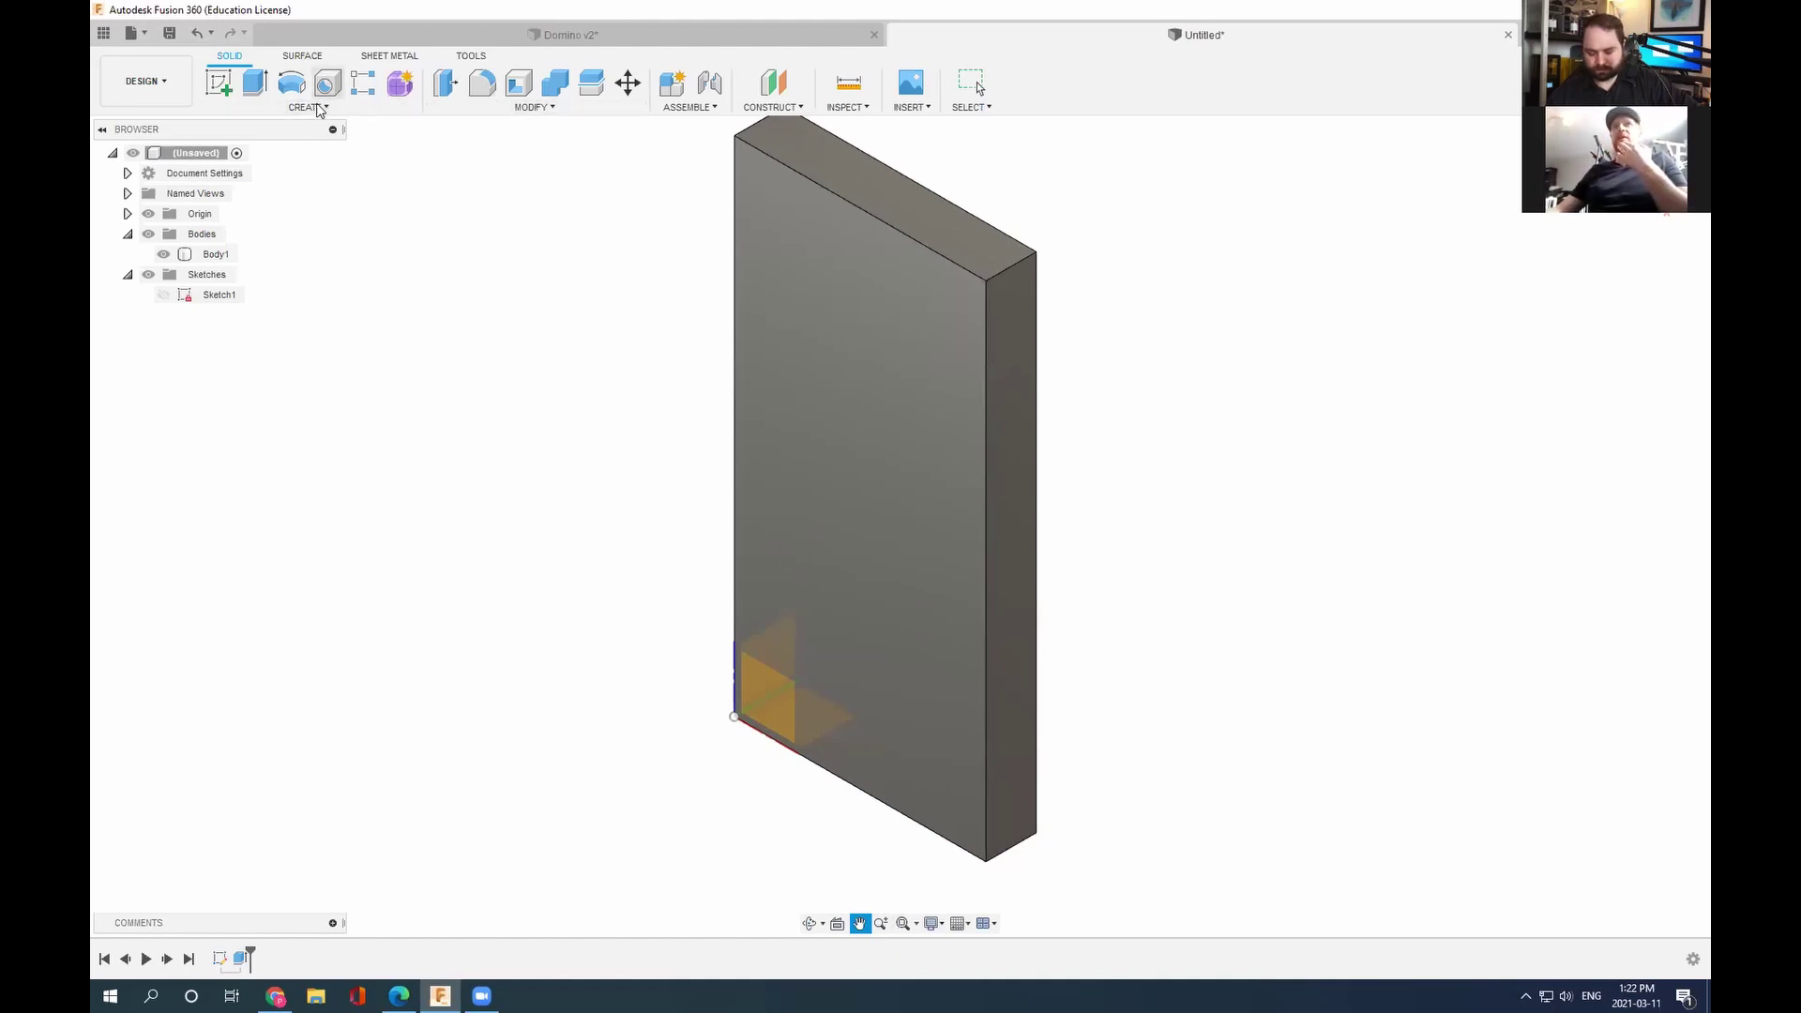
{"action": "left_click", "coordinate": [319, 110]}
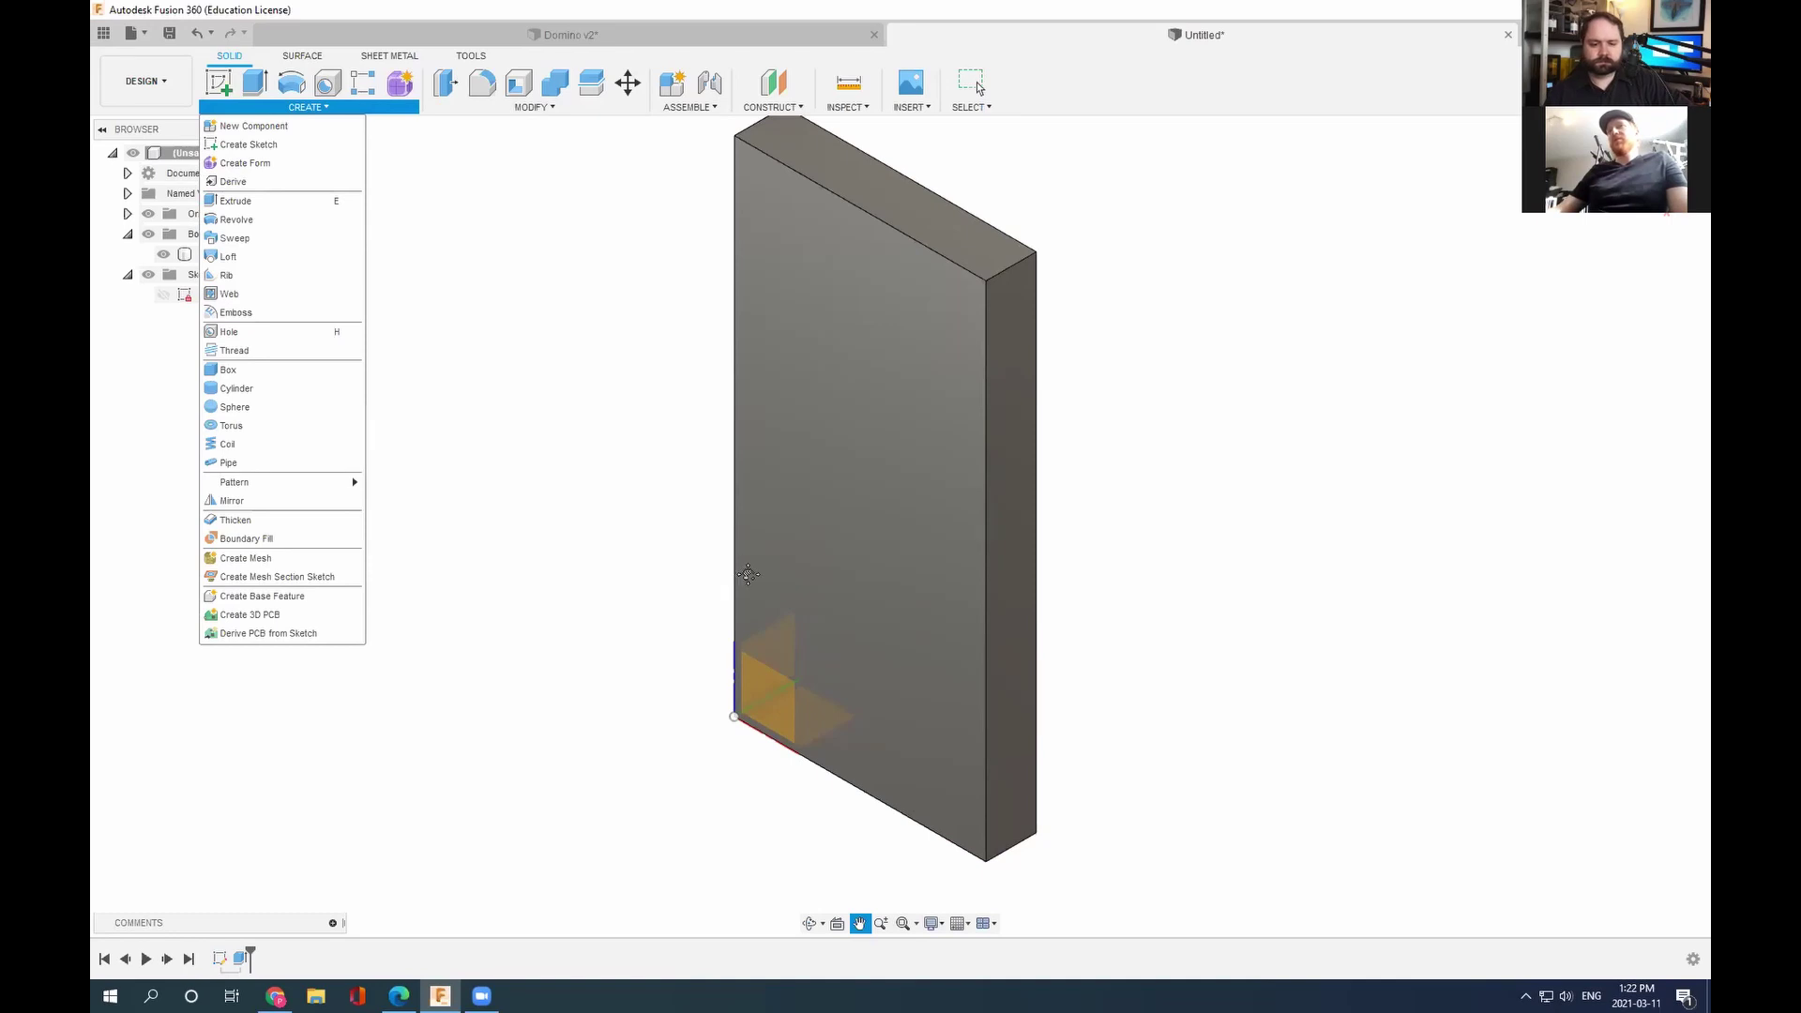
{"action": "key", "text": "Escape"}
{"action": "left_click", "coordinate": [858, 574]}
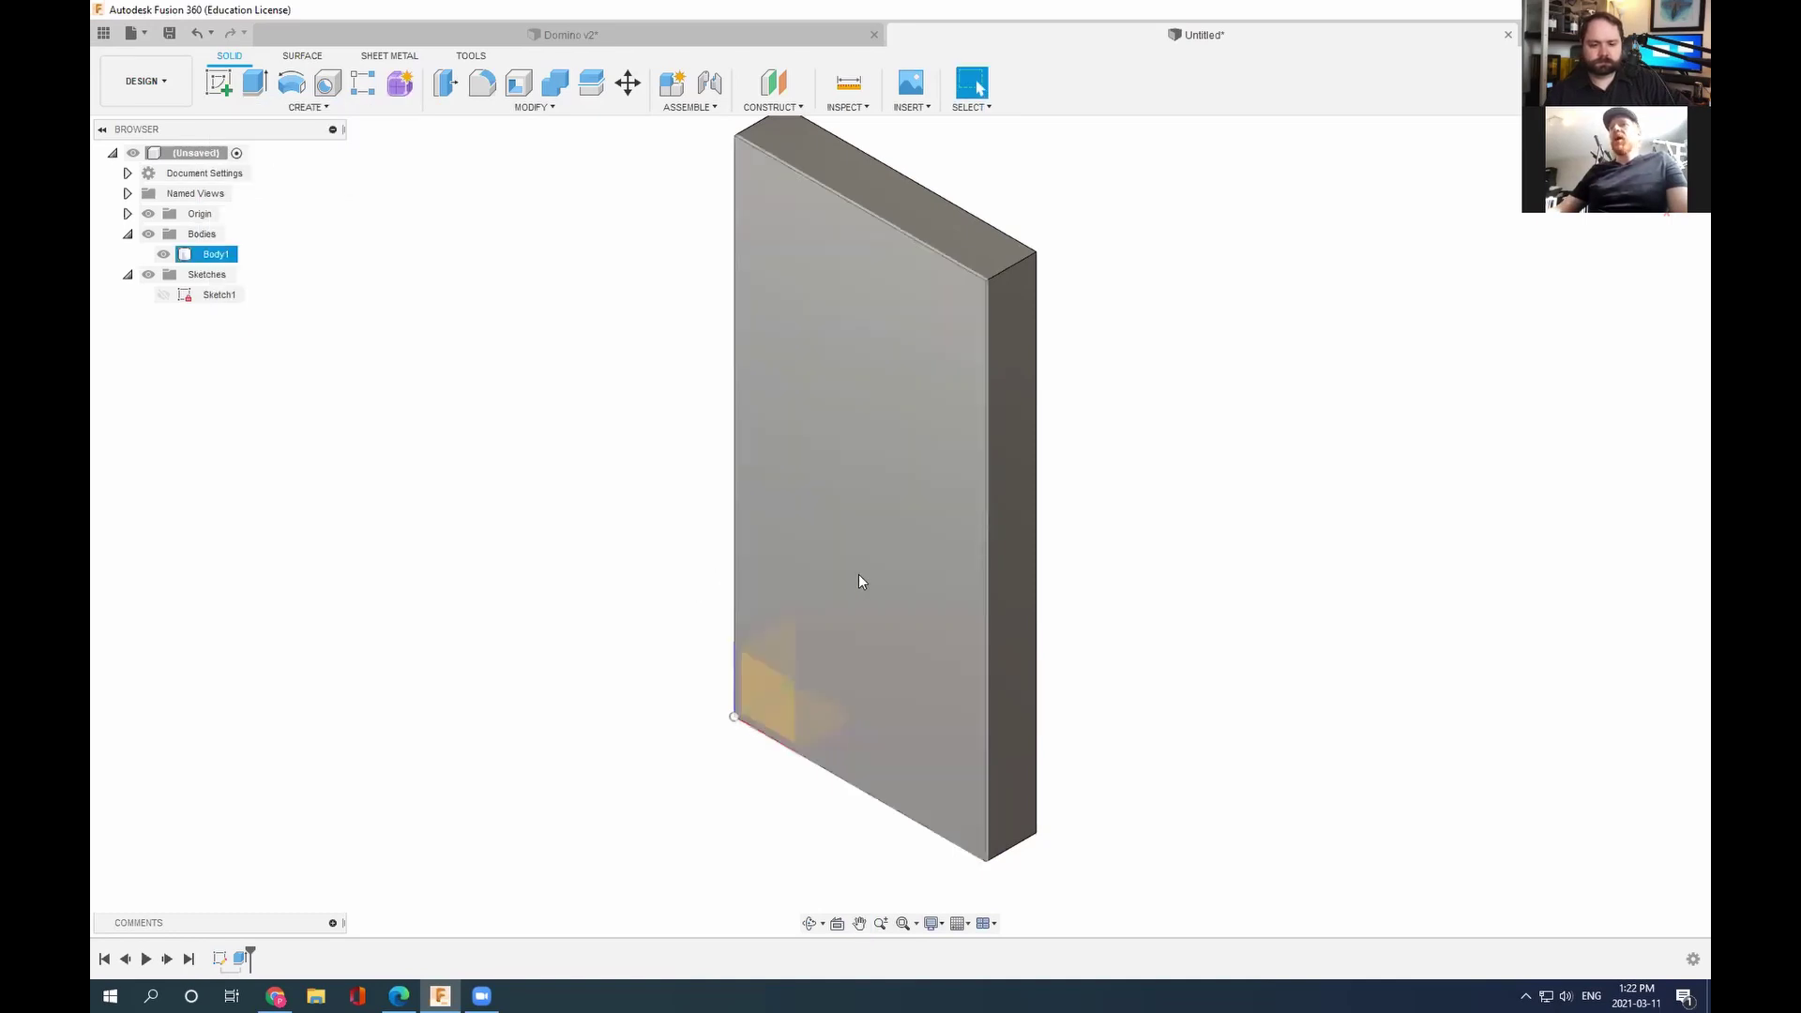
{"action": "key", "text": "Escape"}
{"action": "left_click", "coordinate": [859, 923]}
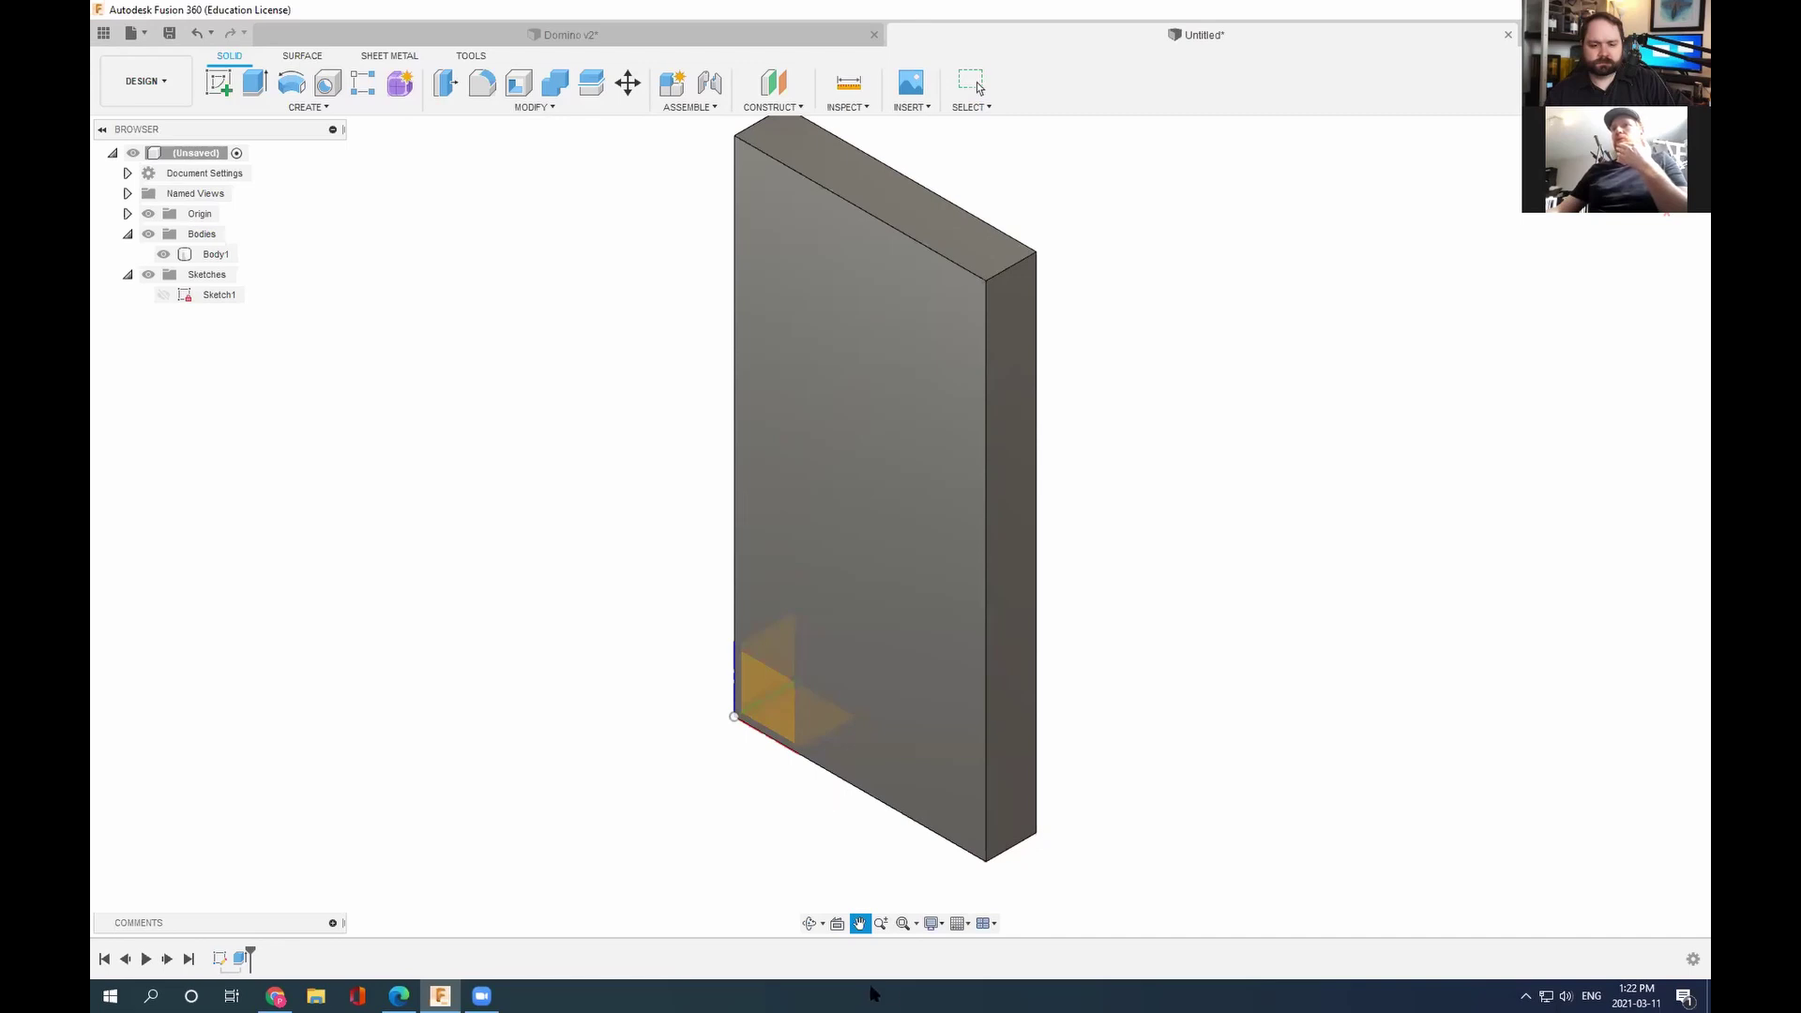
{"action": "left_click", "coordinate": [812, 923]}
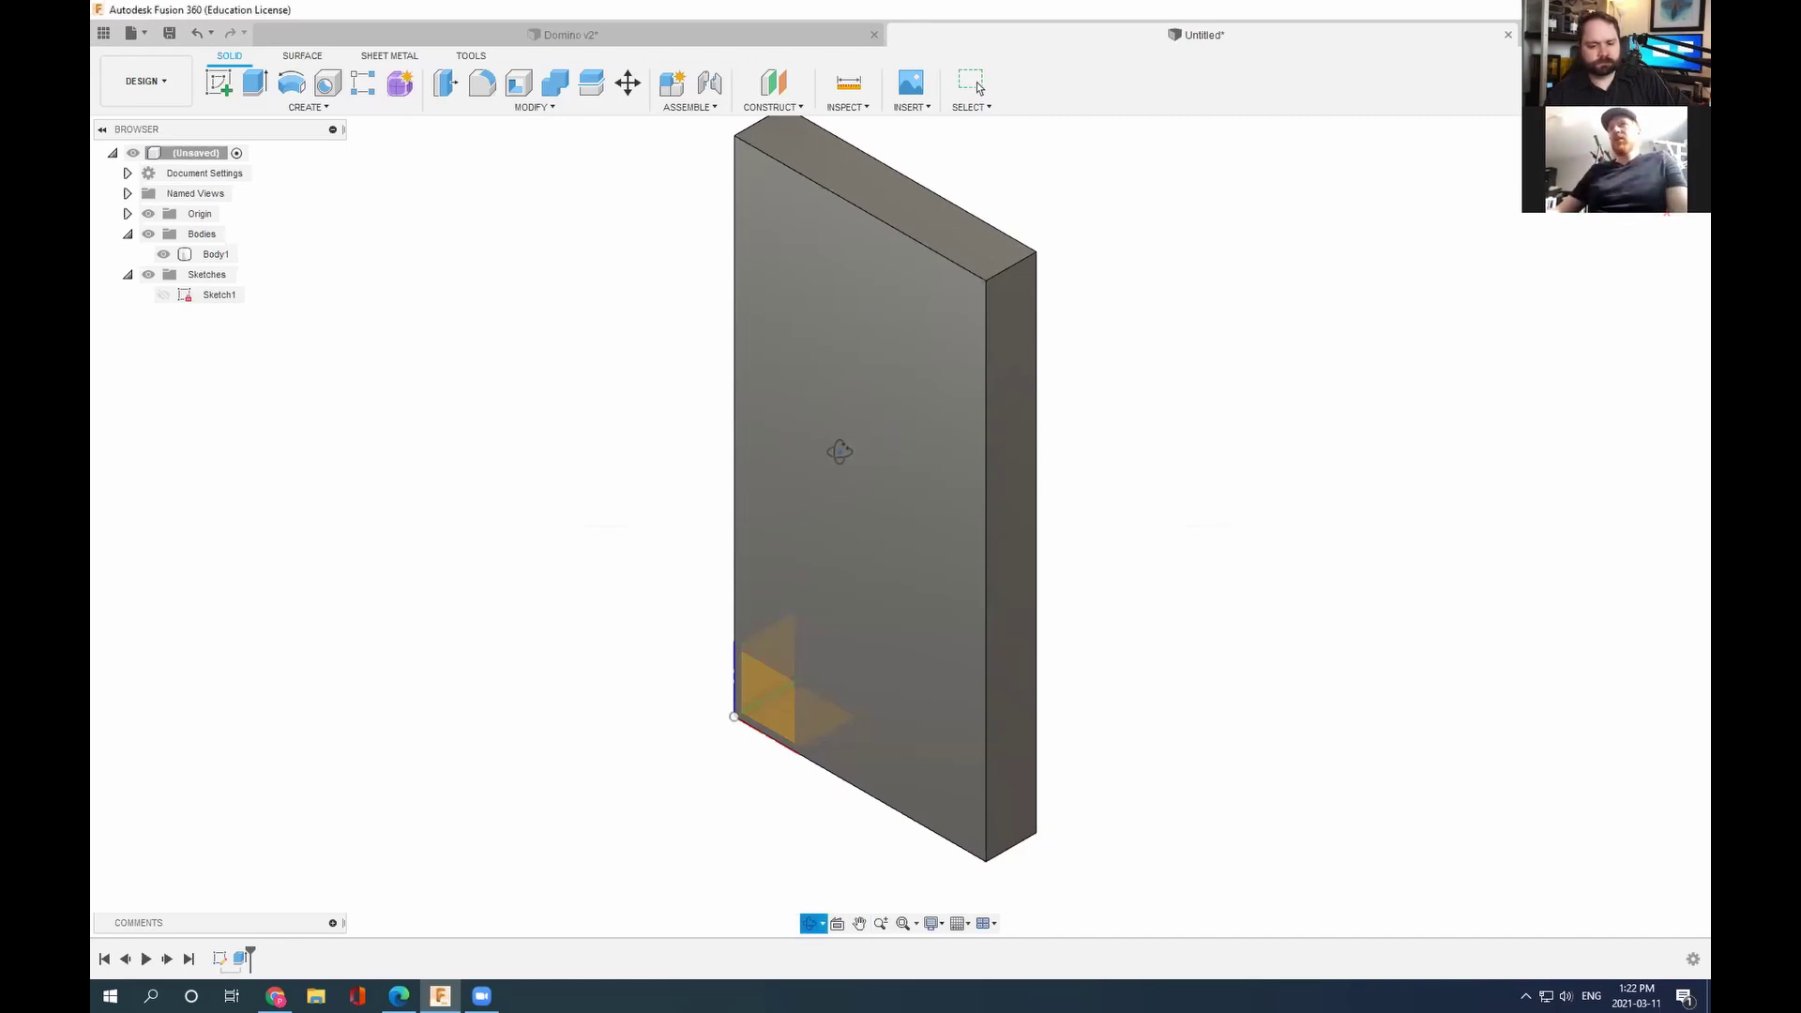
{"action": "key", "text": "Escape"}
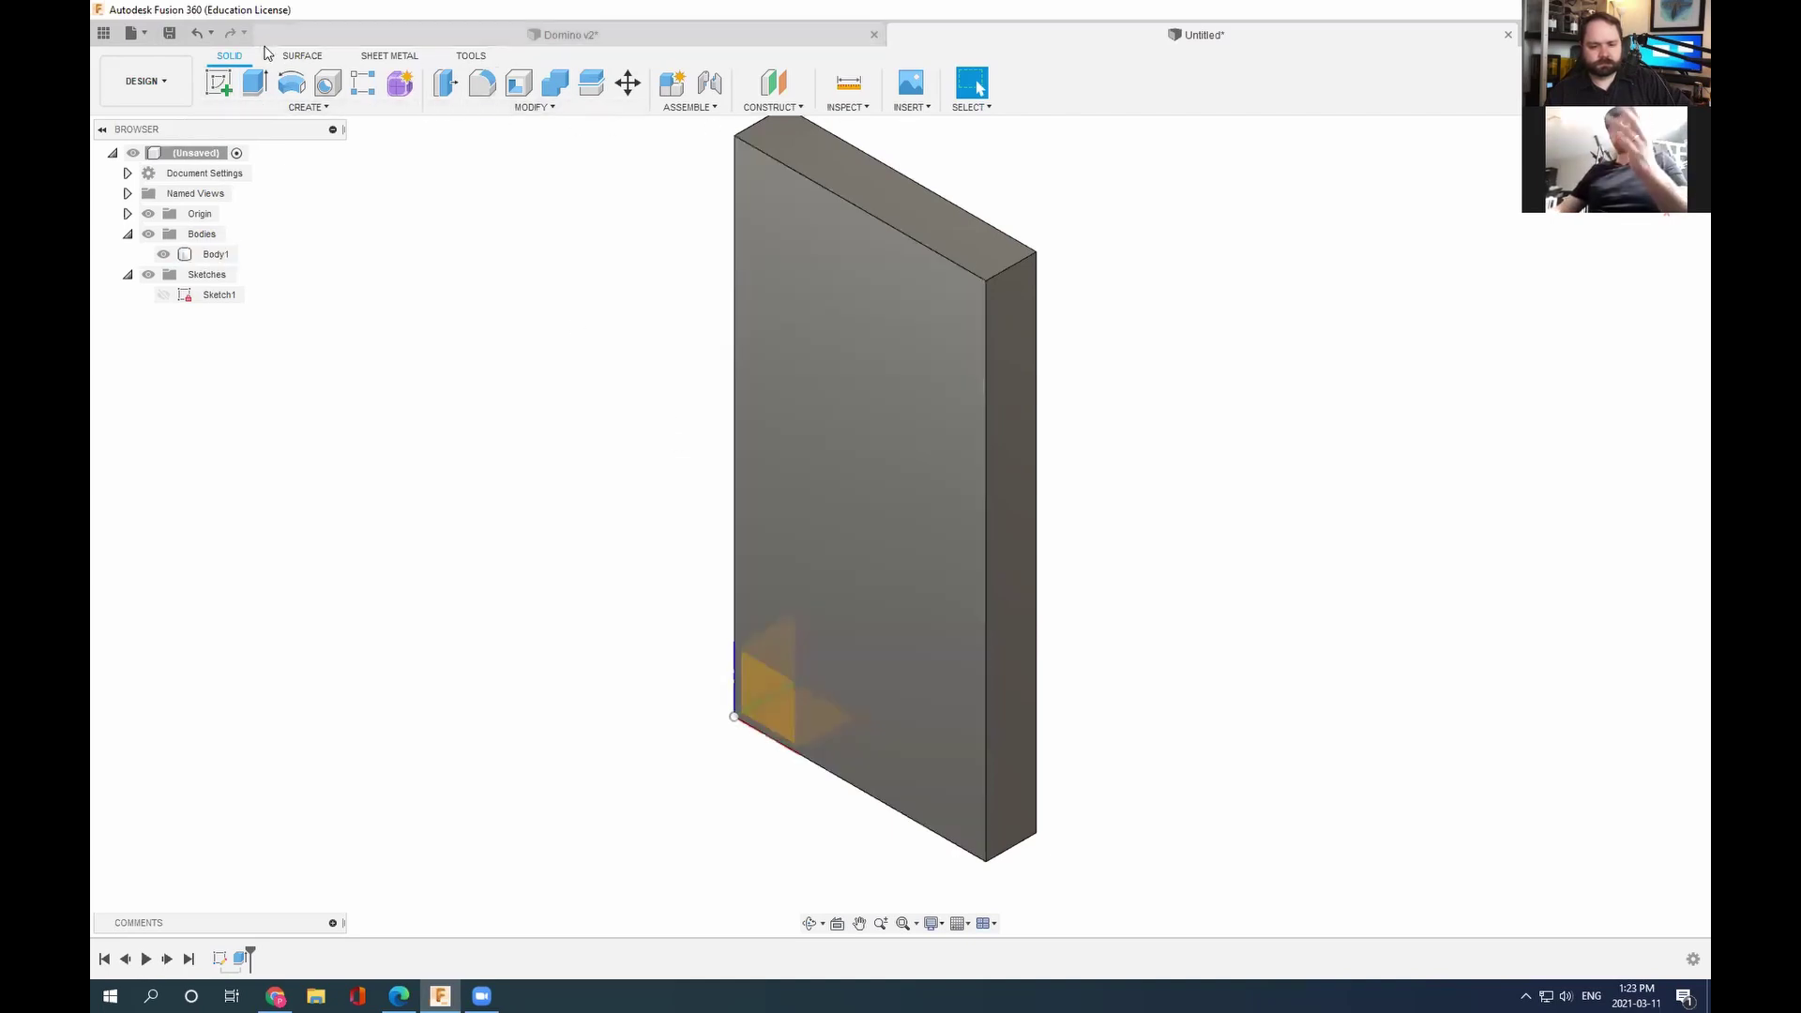
{"action": "left_click", "coordinate": [323, 109]}
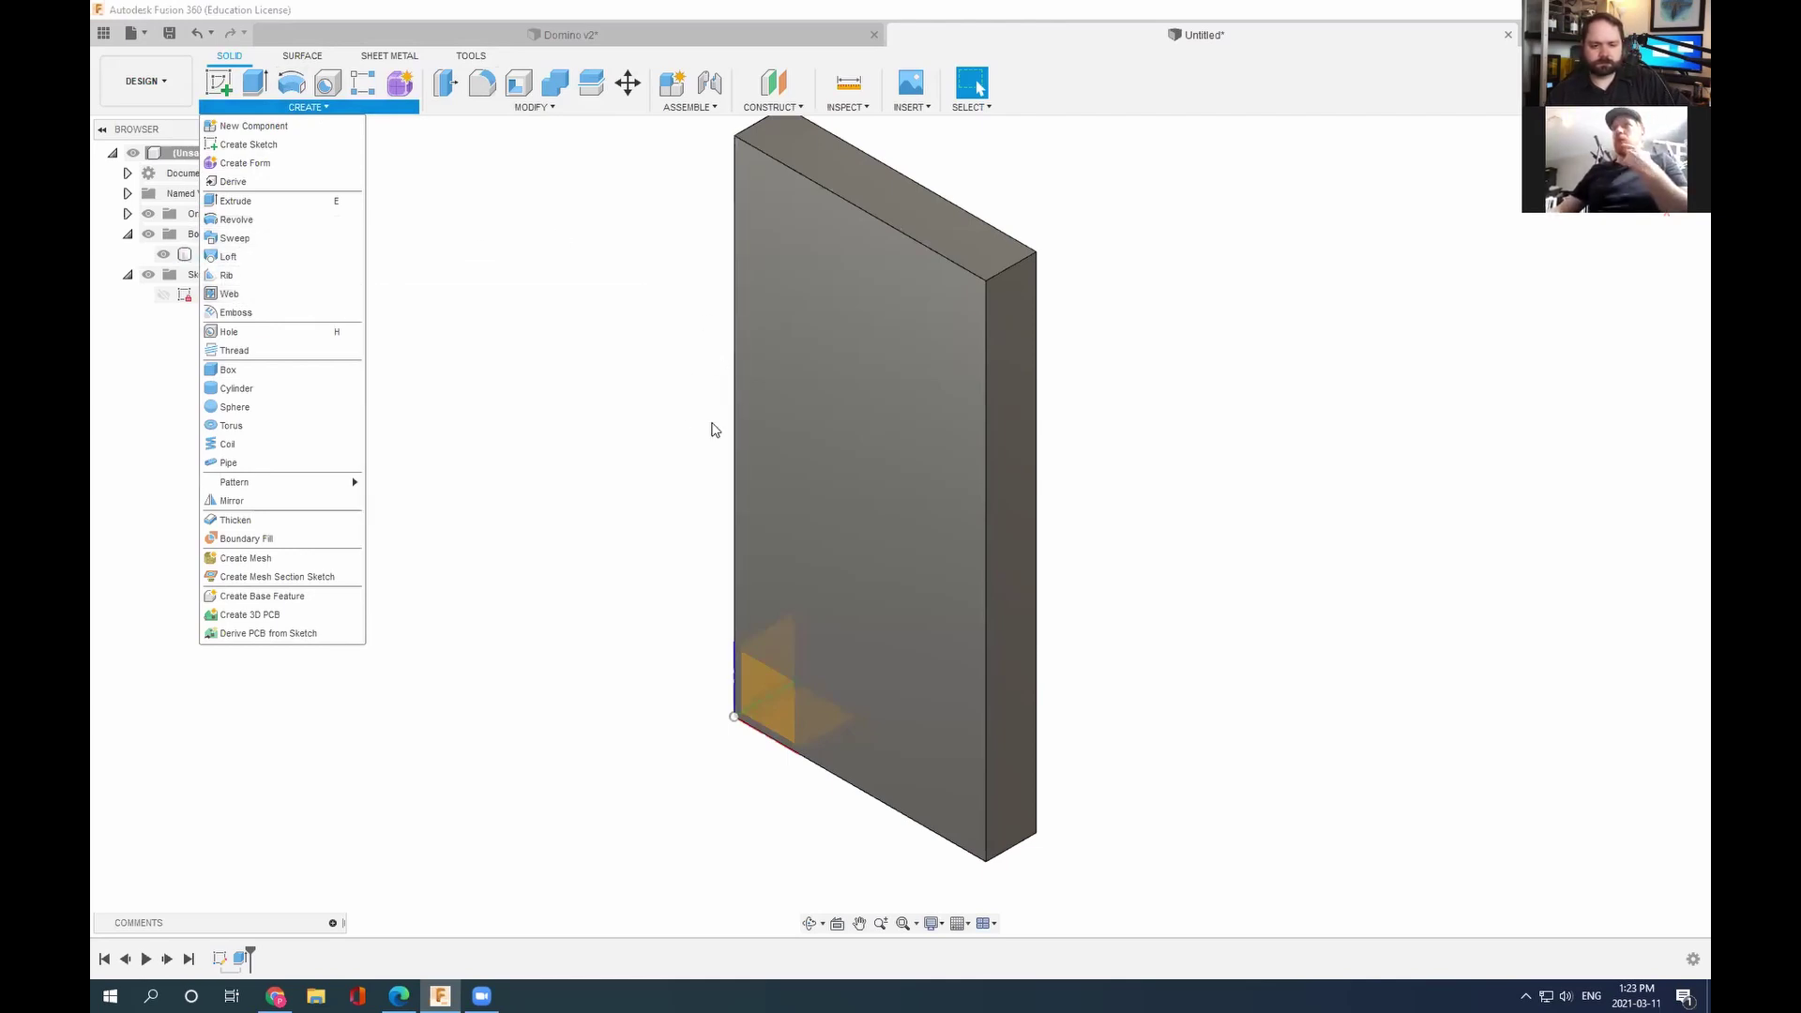
{"action": "left_click", "coordinate": [611, 462]}
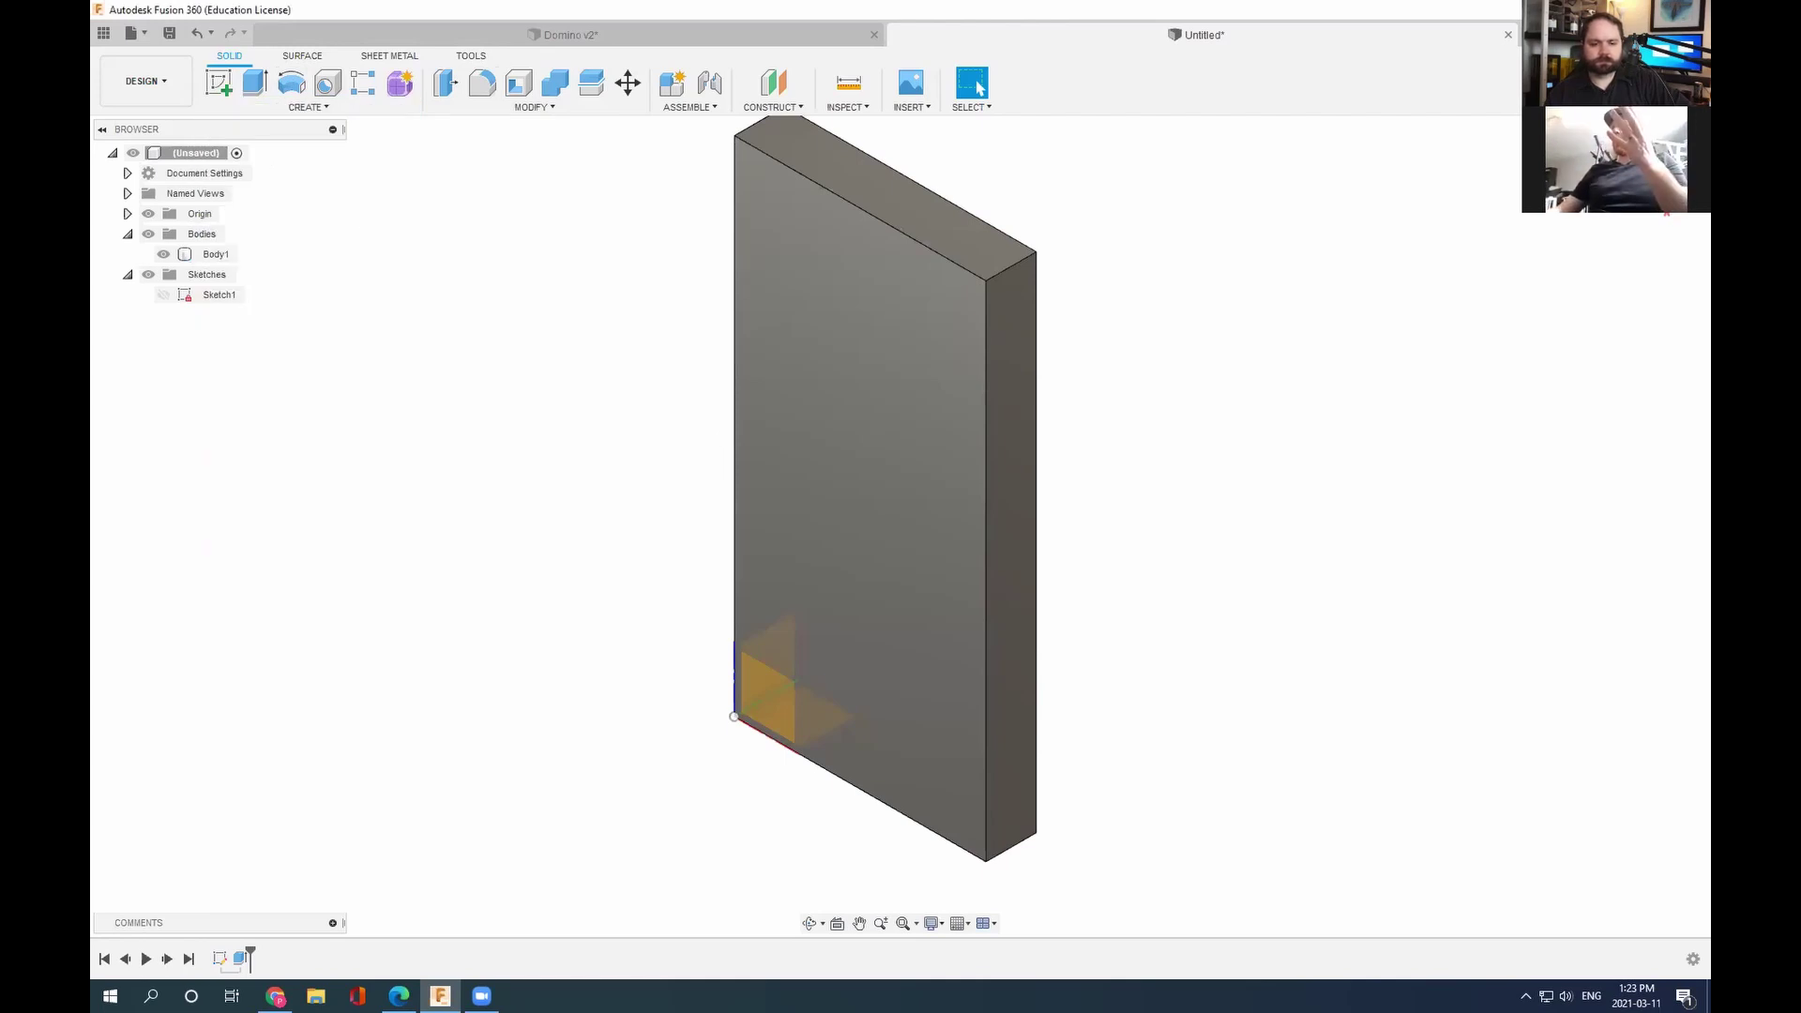
Step: Face the tile from the front and start a new sketch on its large front face
{"action": "left_click", "coordinate": [1643, 178]}
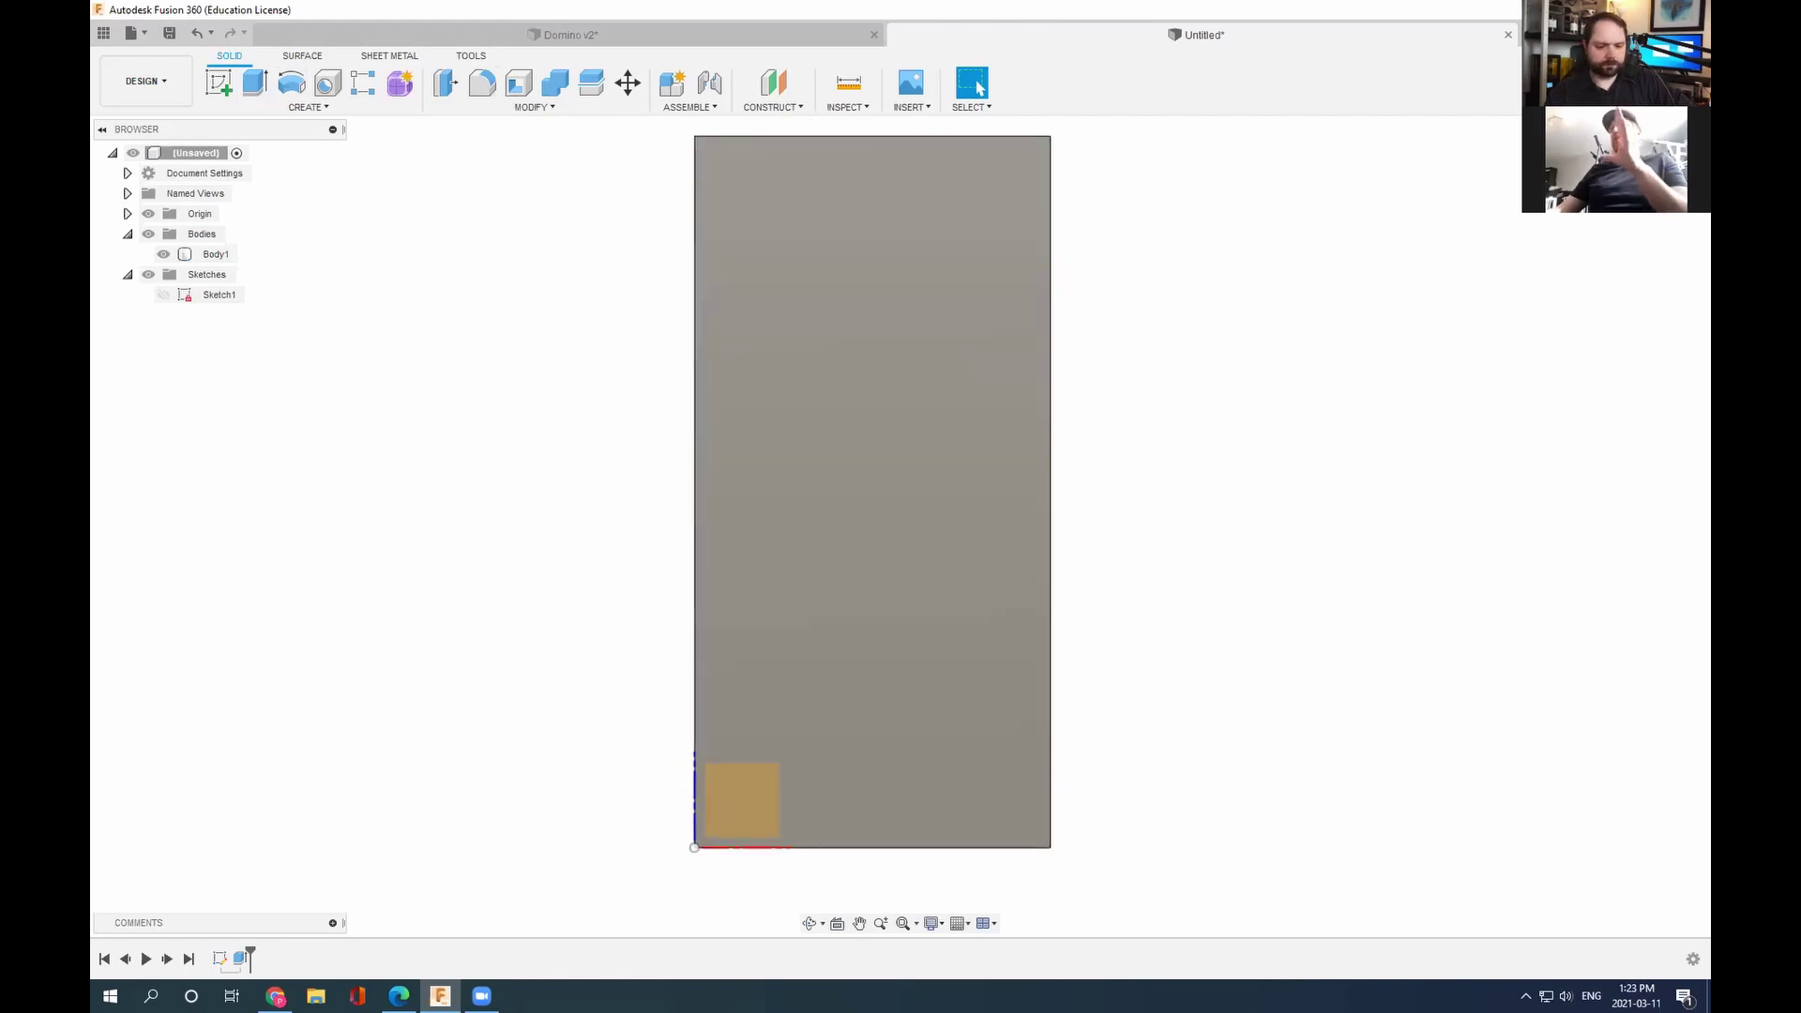
{"action": "left_click", "coordinate": [985, 362]}
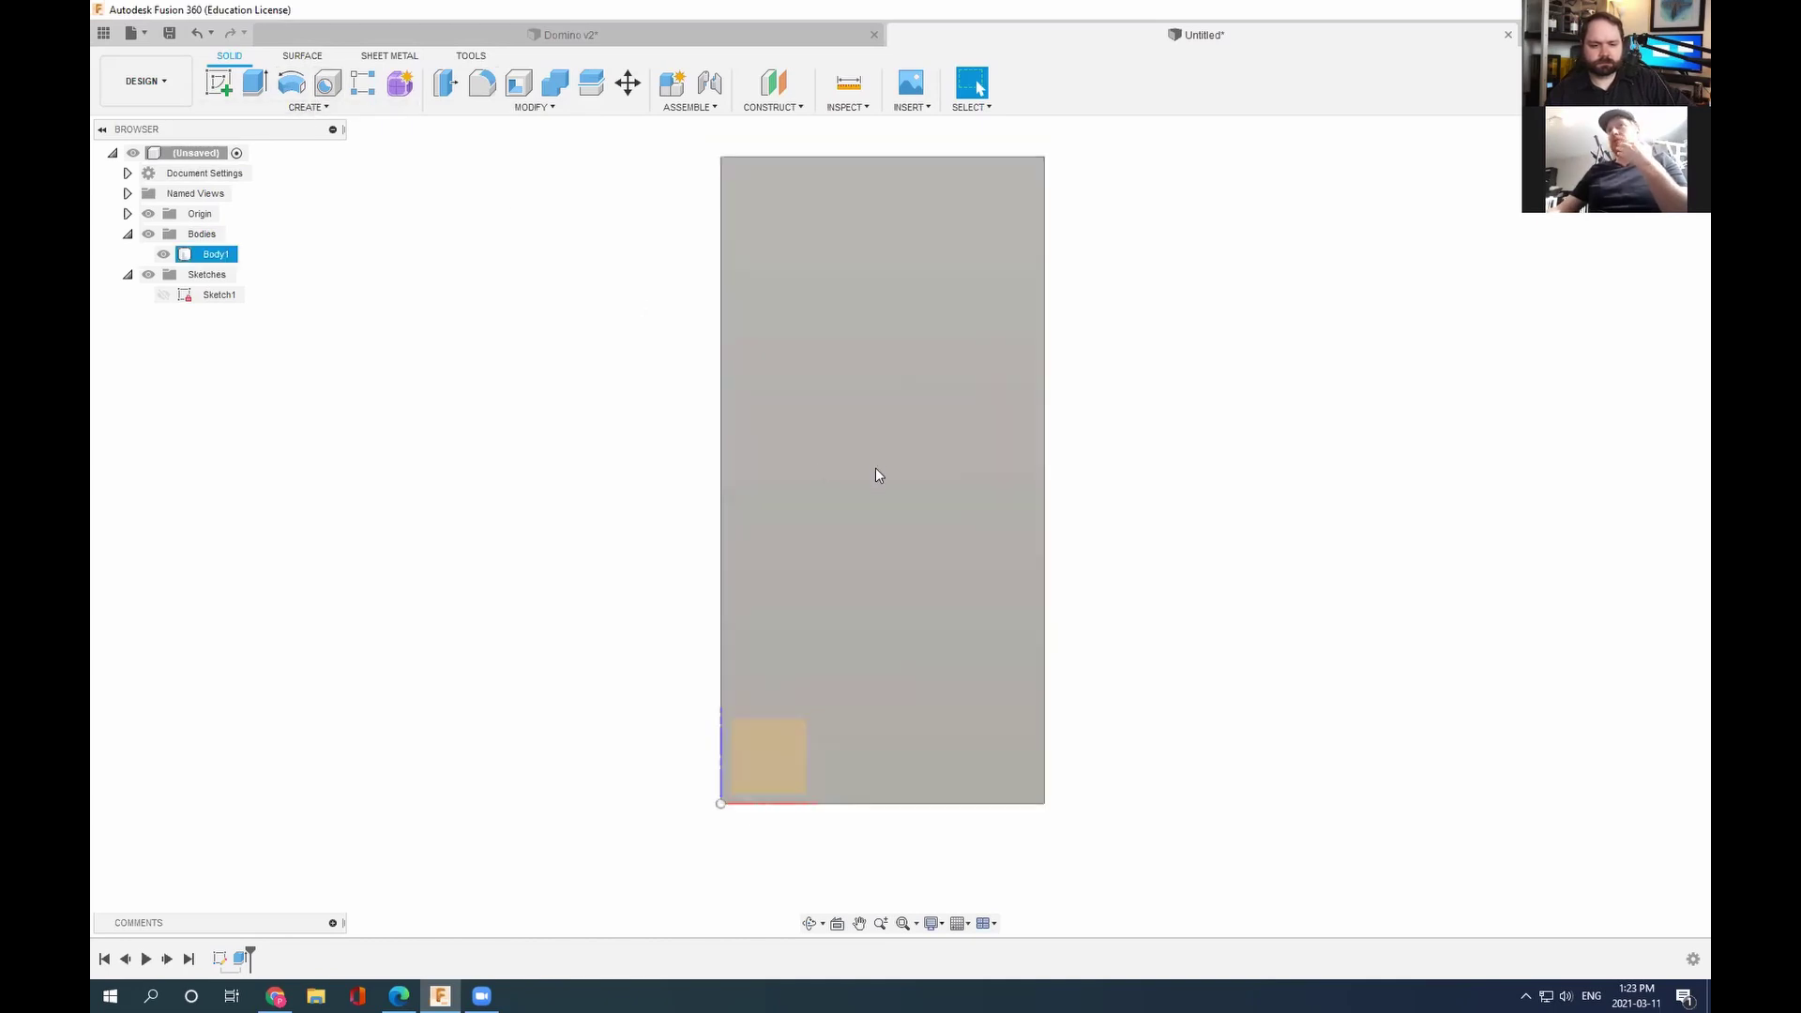
{"action": "left_click", "coordinate": [221, 86]}
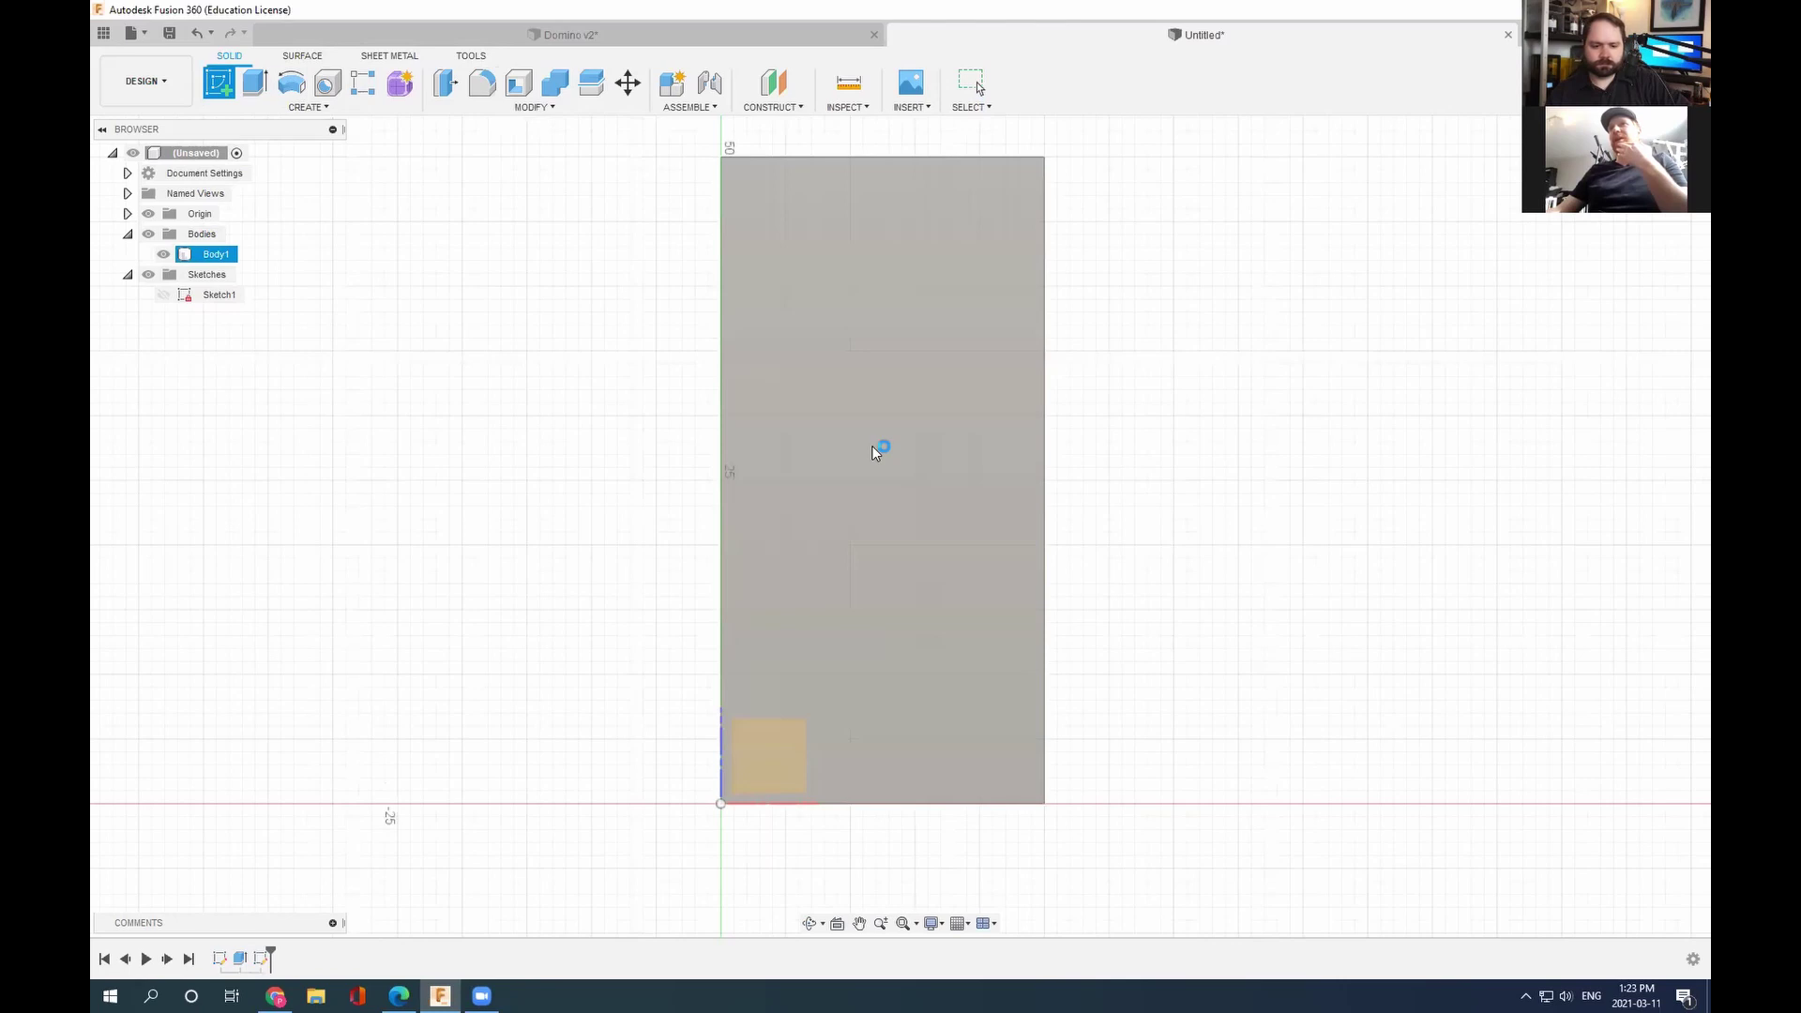
{"action": "left_click", "coordinate": [872, 447]}
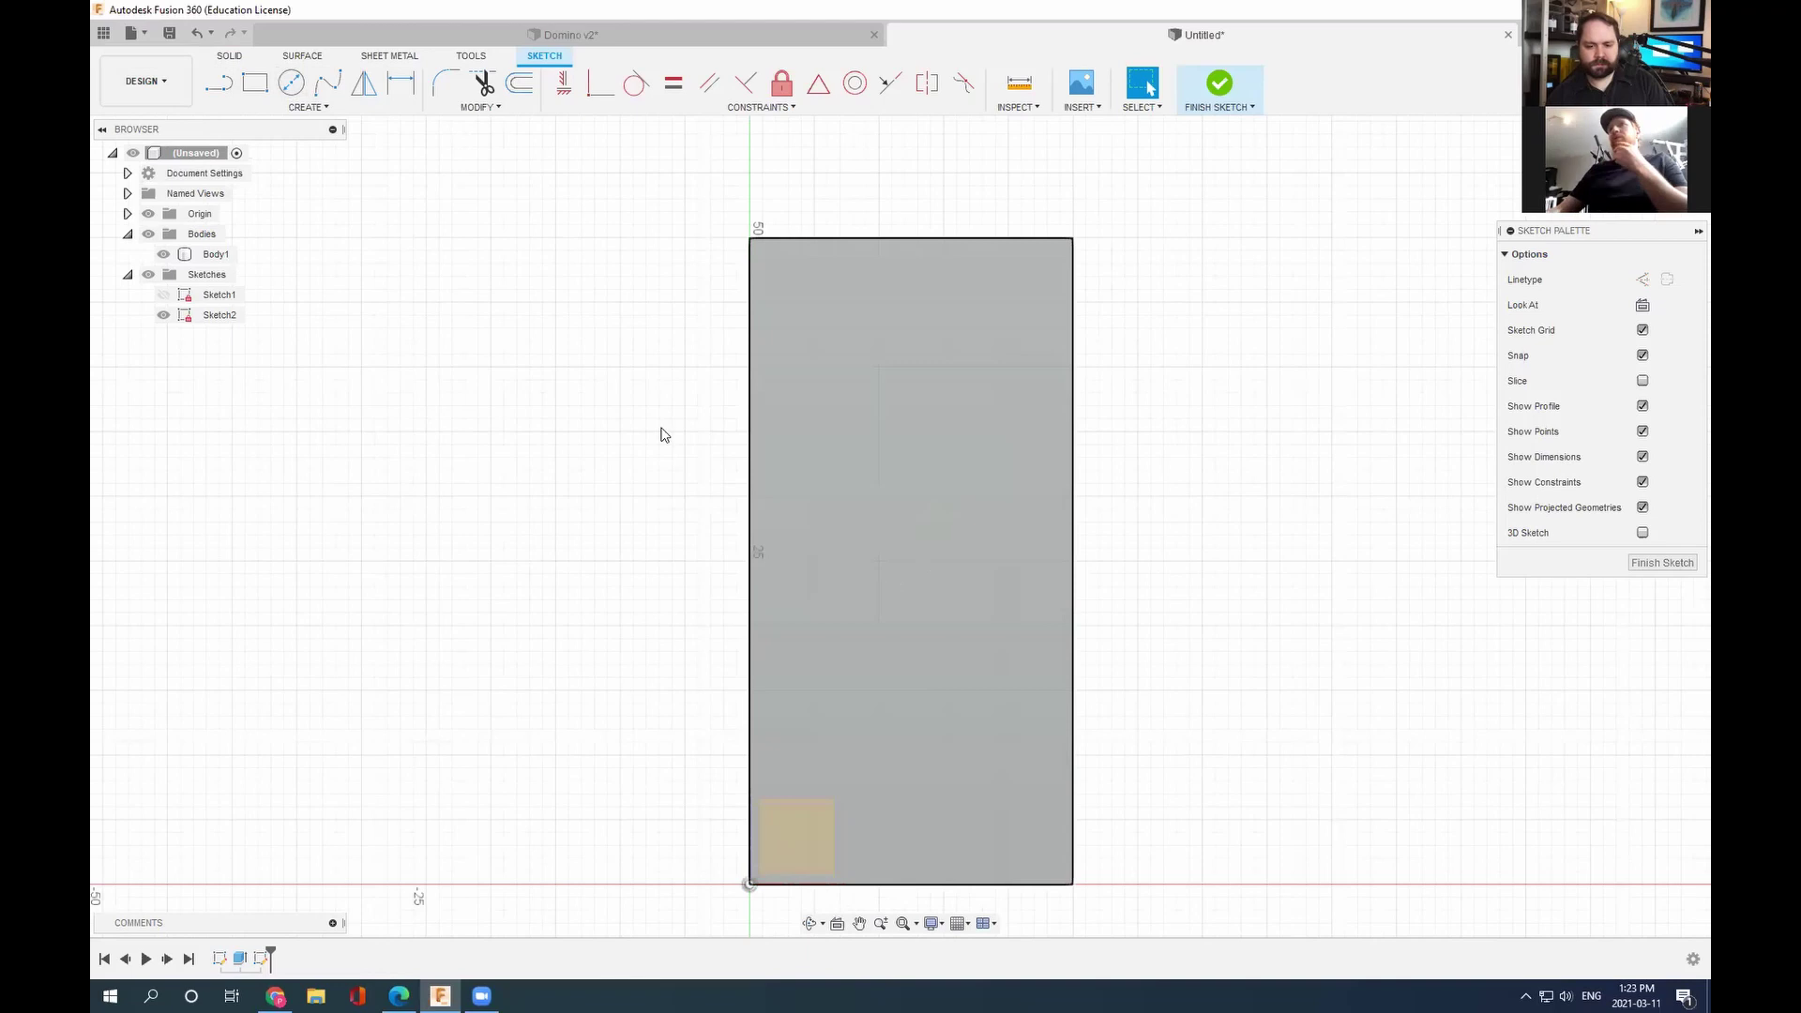
Step: Draw a horizontal line across the face between the midpoints of the tile's two long edges
{"action": "left_click", "coordinate": [222, 88]}
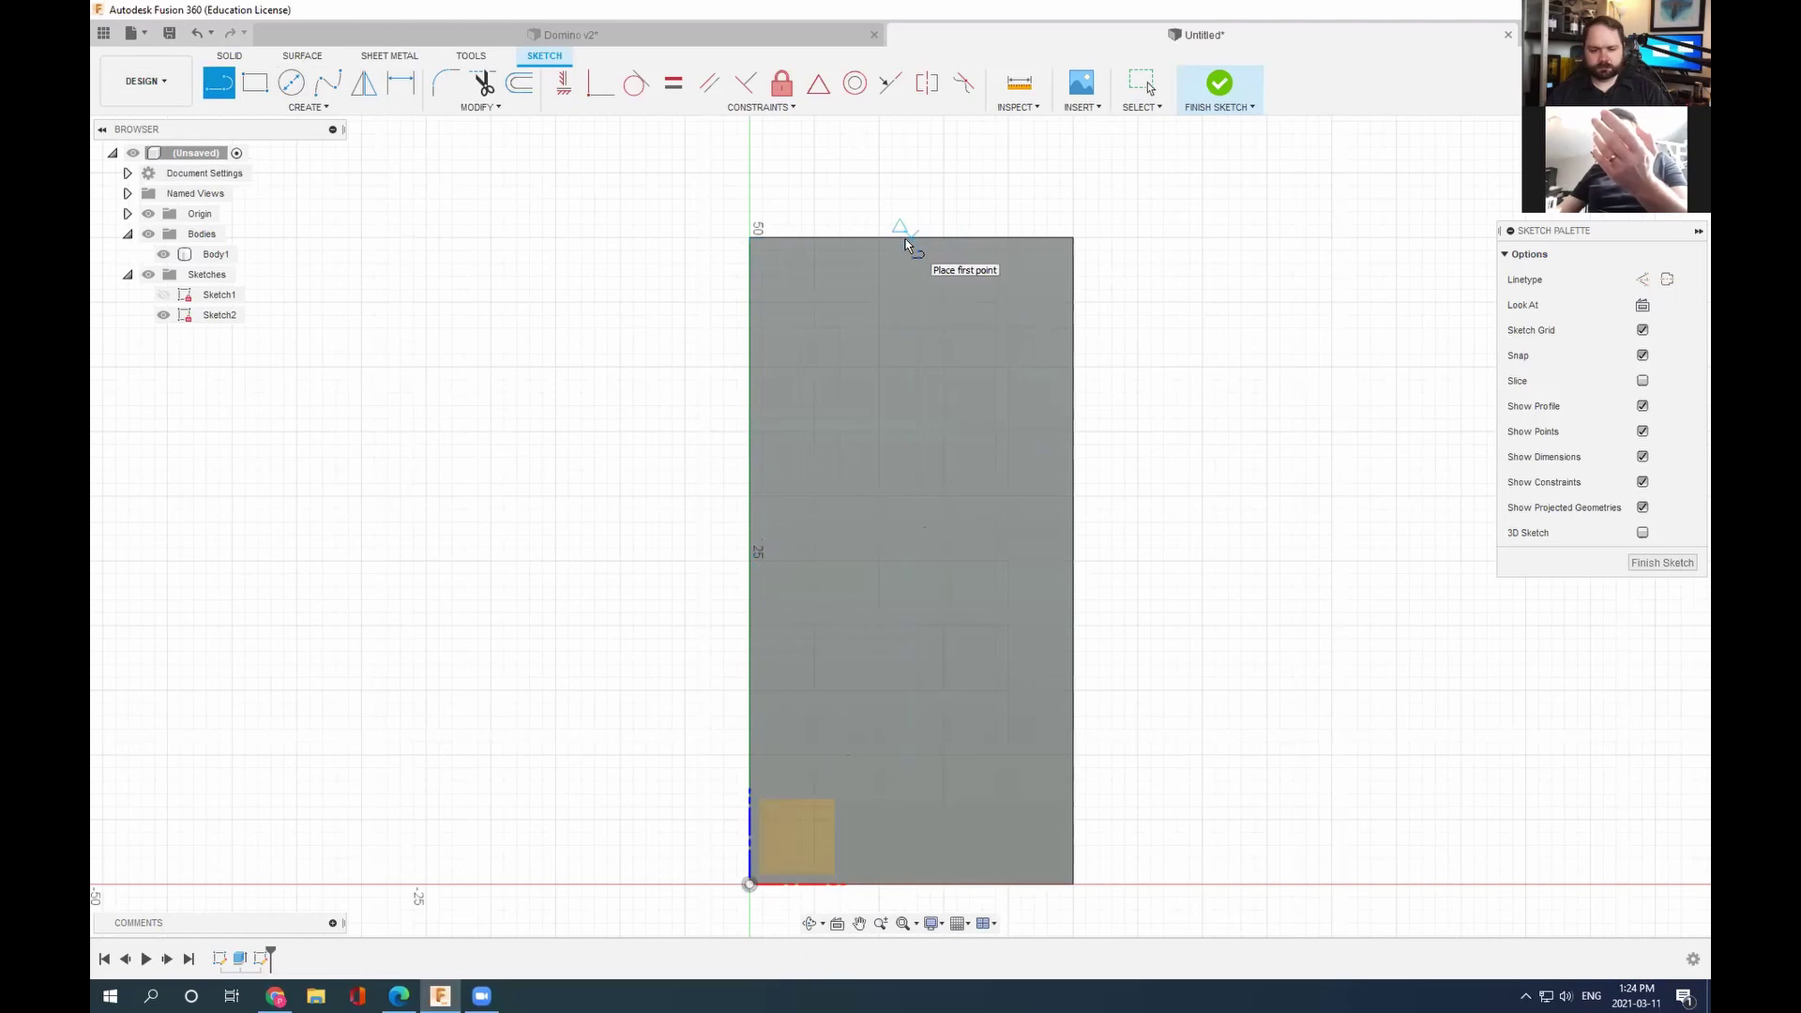
{"action": "left_click", "coordinate": [751, 561]}
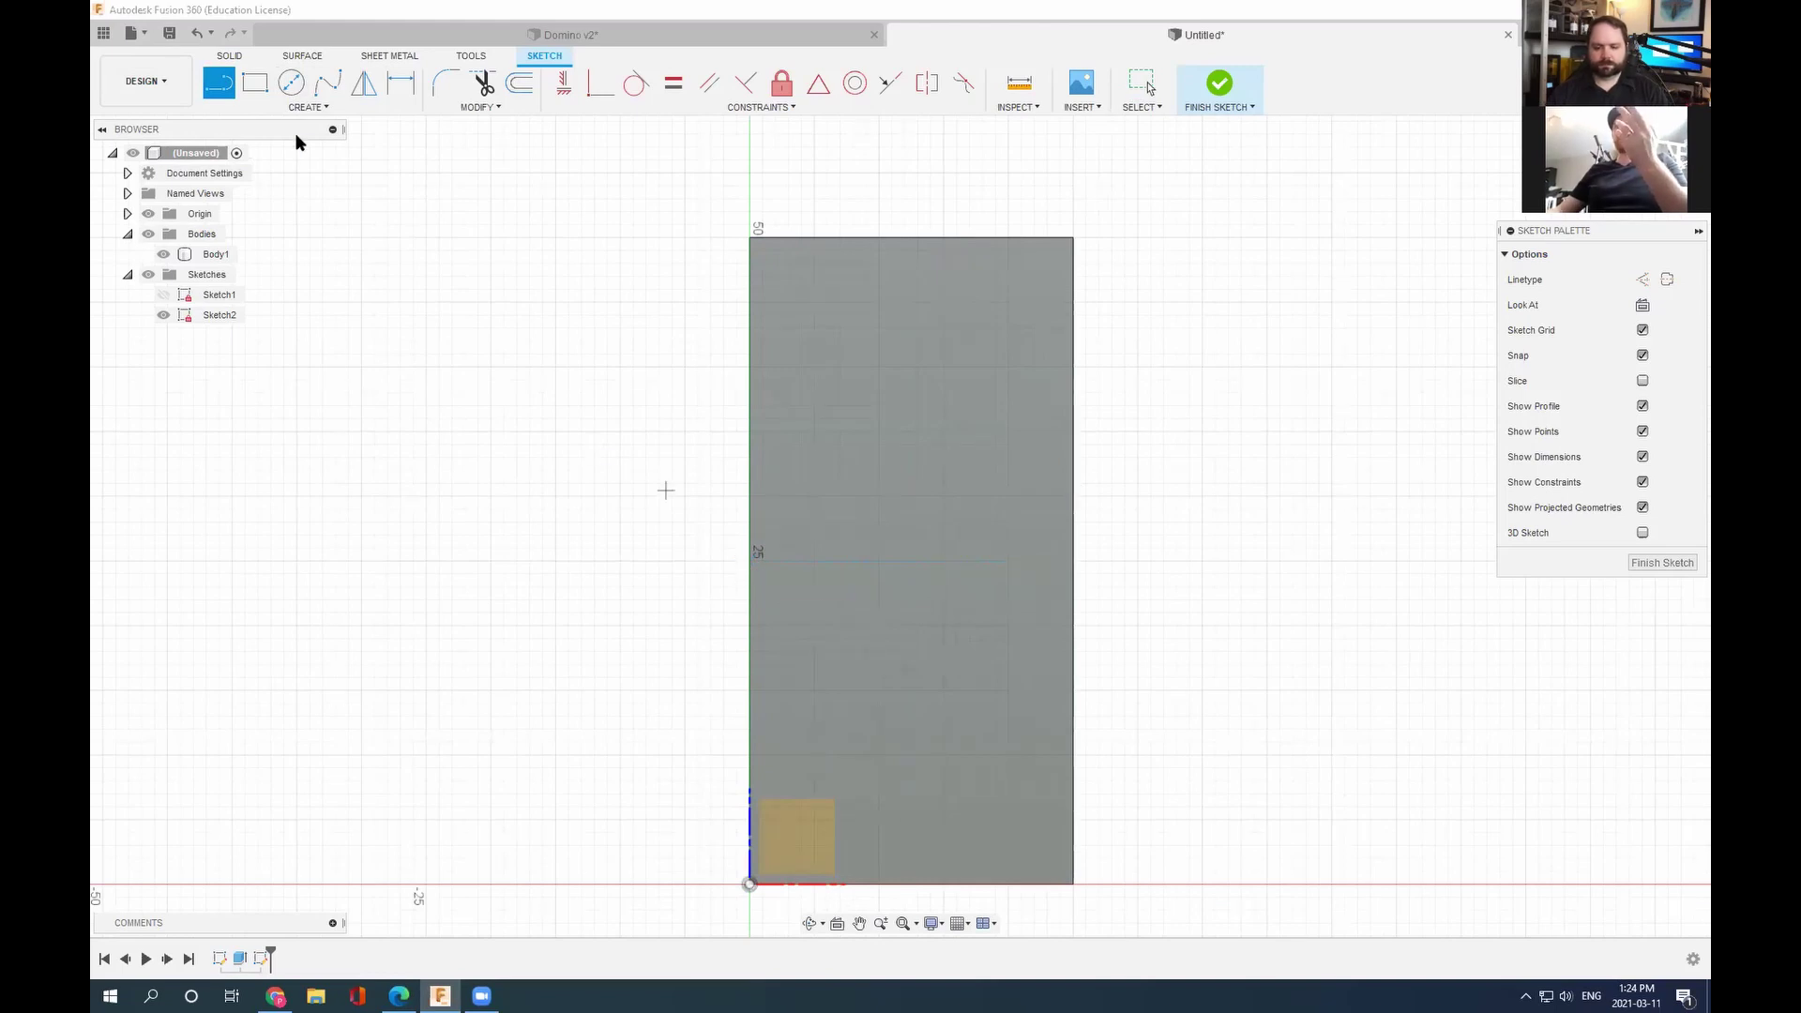
{"action": "left_click", "coordinate": [750, 557]}
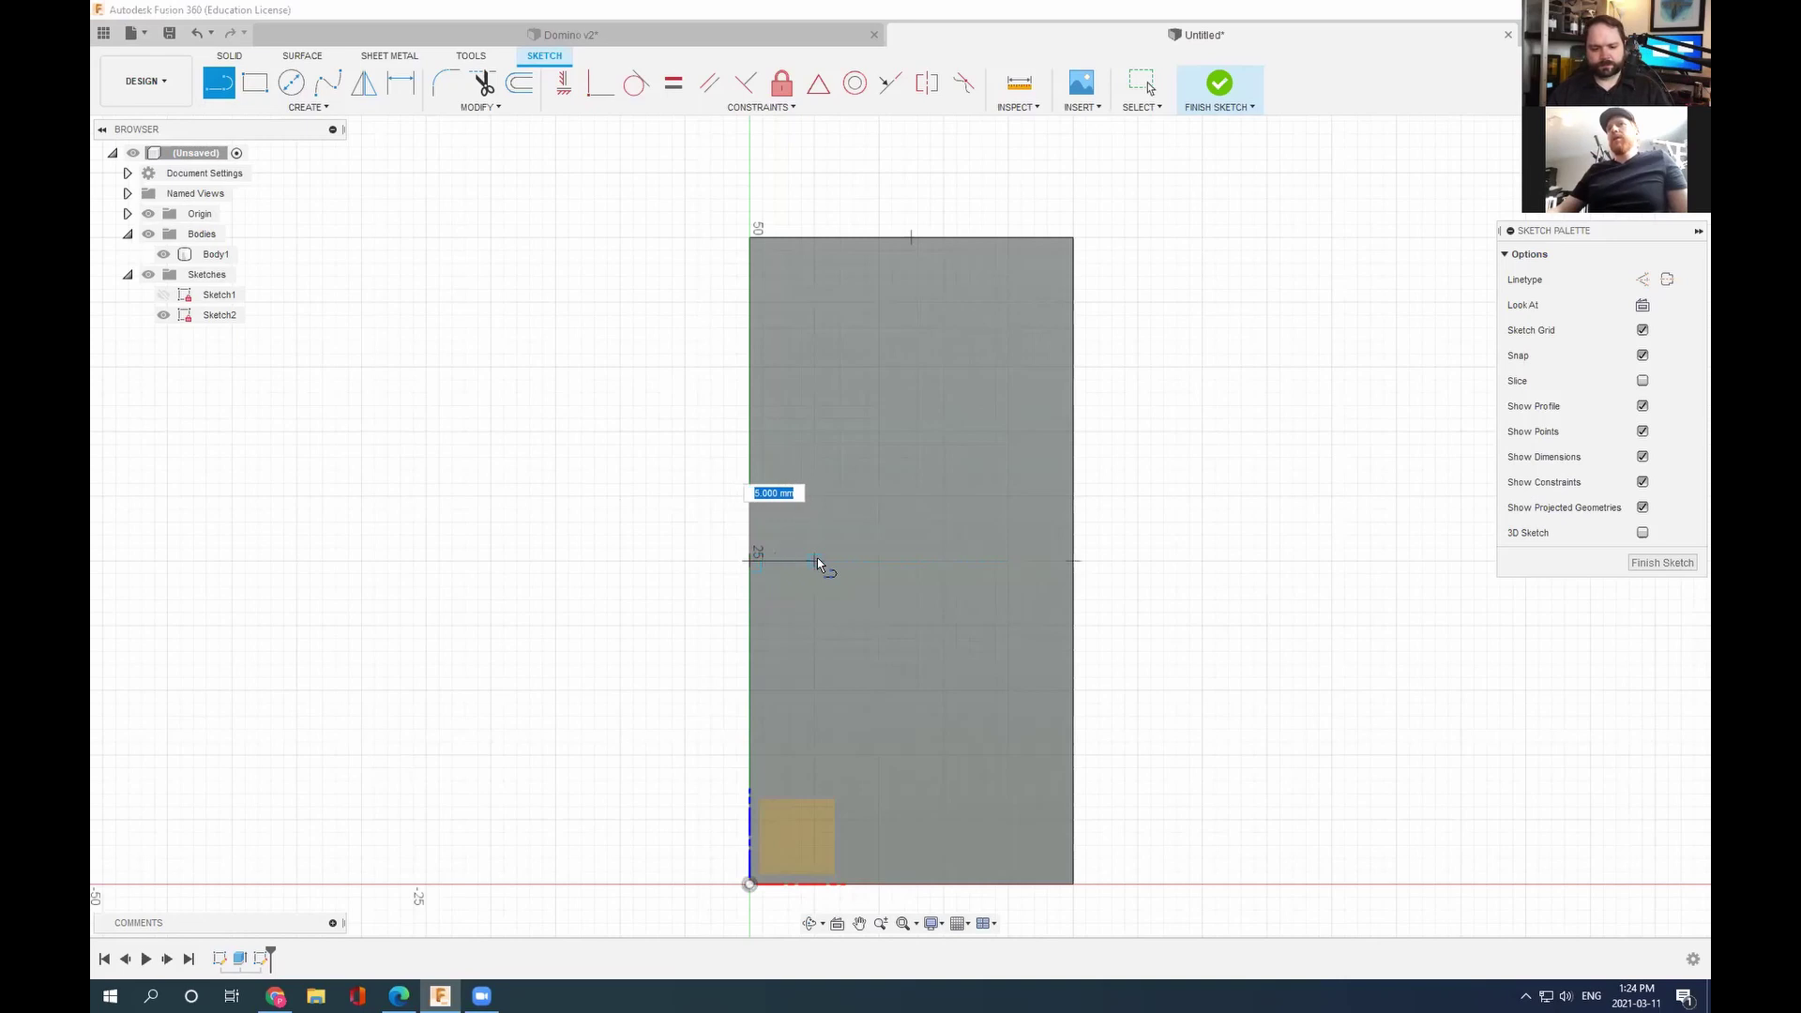
{"action": "double_click", "coordinate": [1074, 561]}
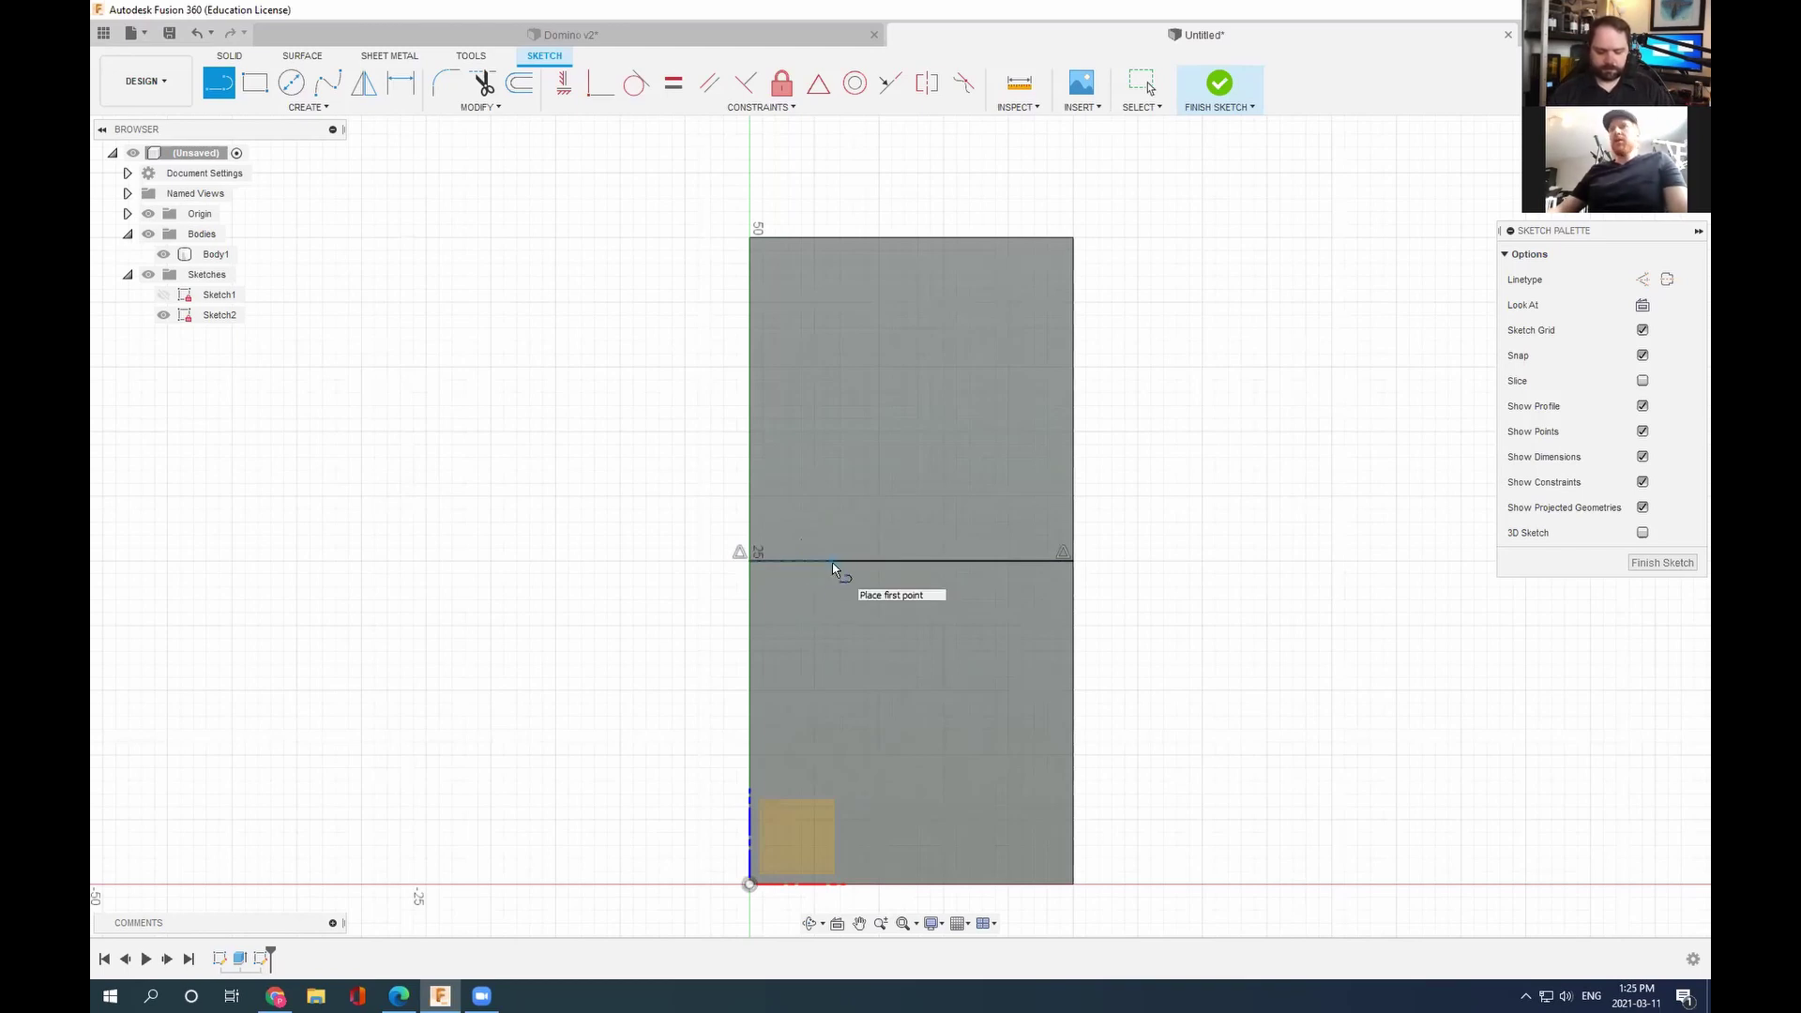
{"action": "key", "text": "Escape"}
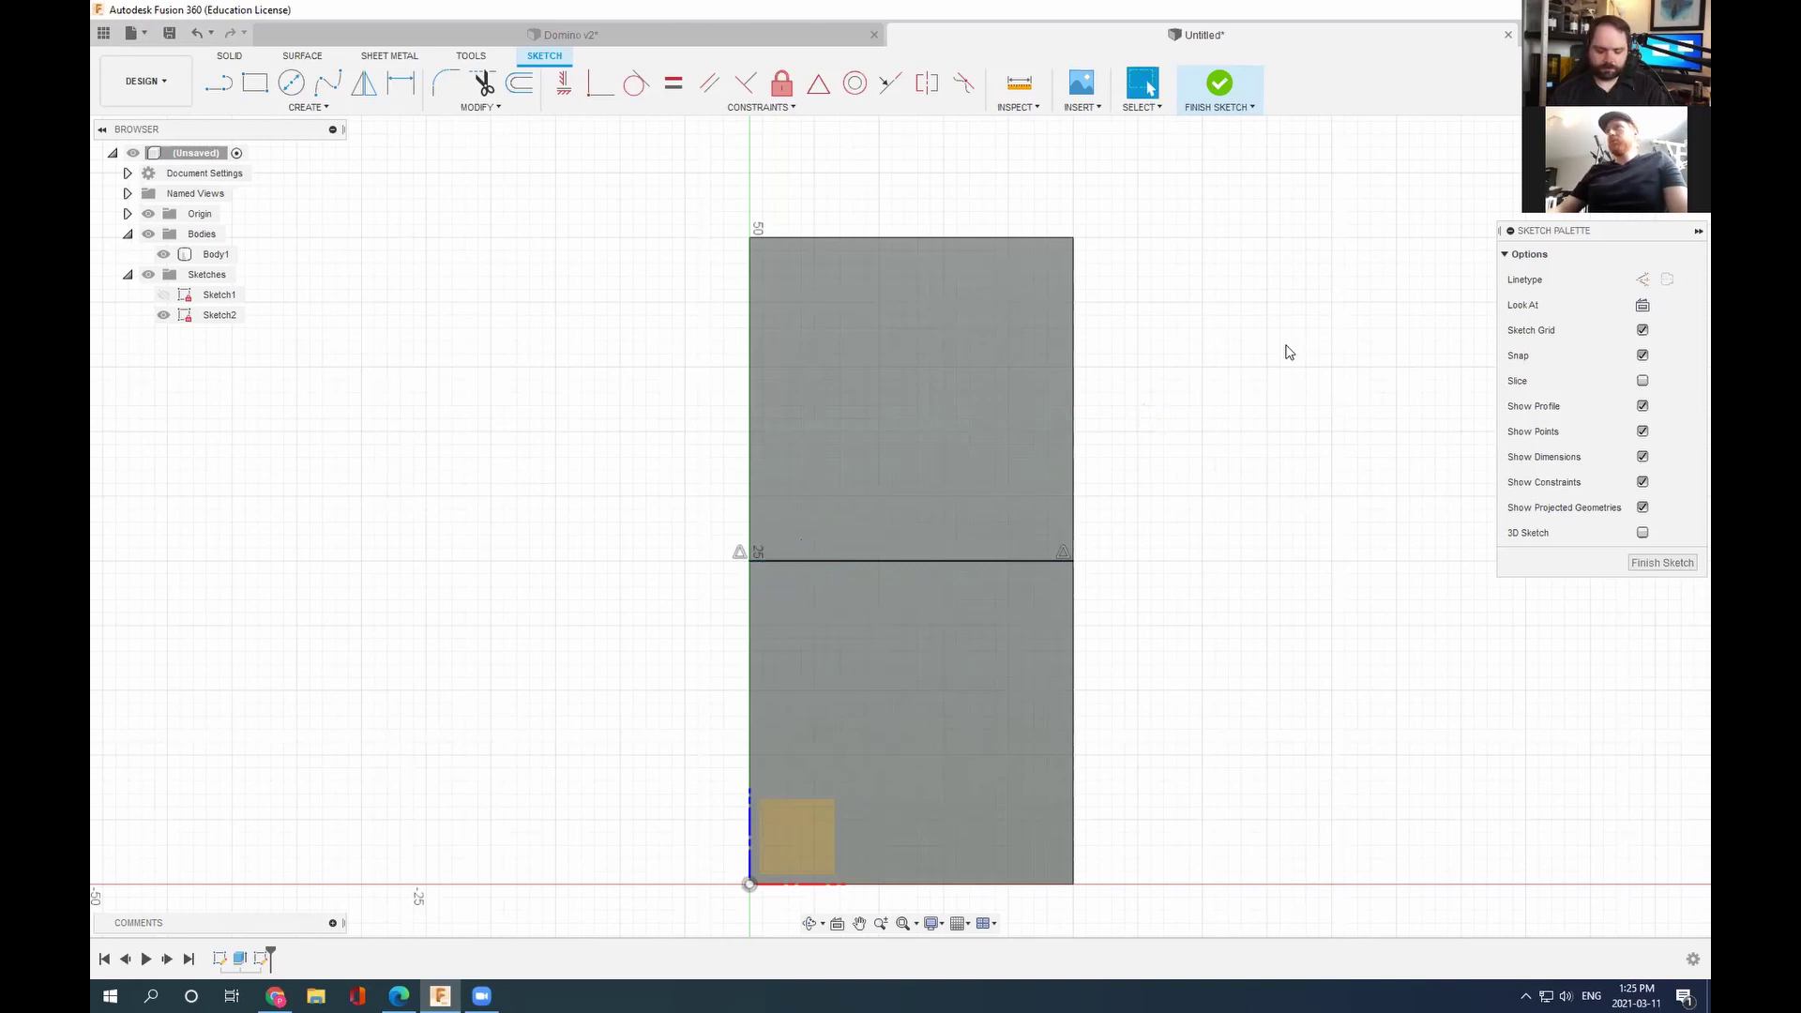
Step: Move the sketch options beside the tile and convert the horizontal middle line to a construction line
{"action": "left_click_drag", "start_coordinate": [1568, 222], "coordinate": [1171, 237]}
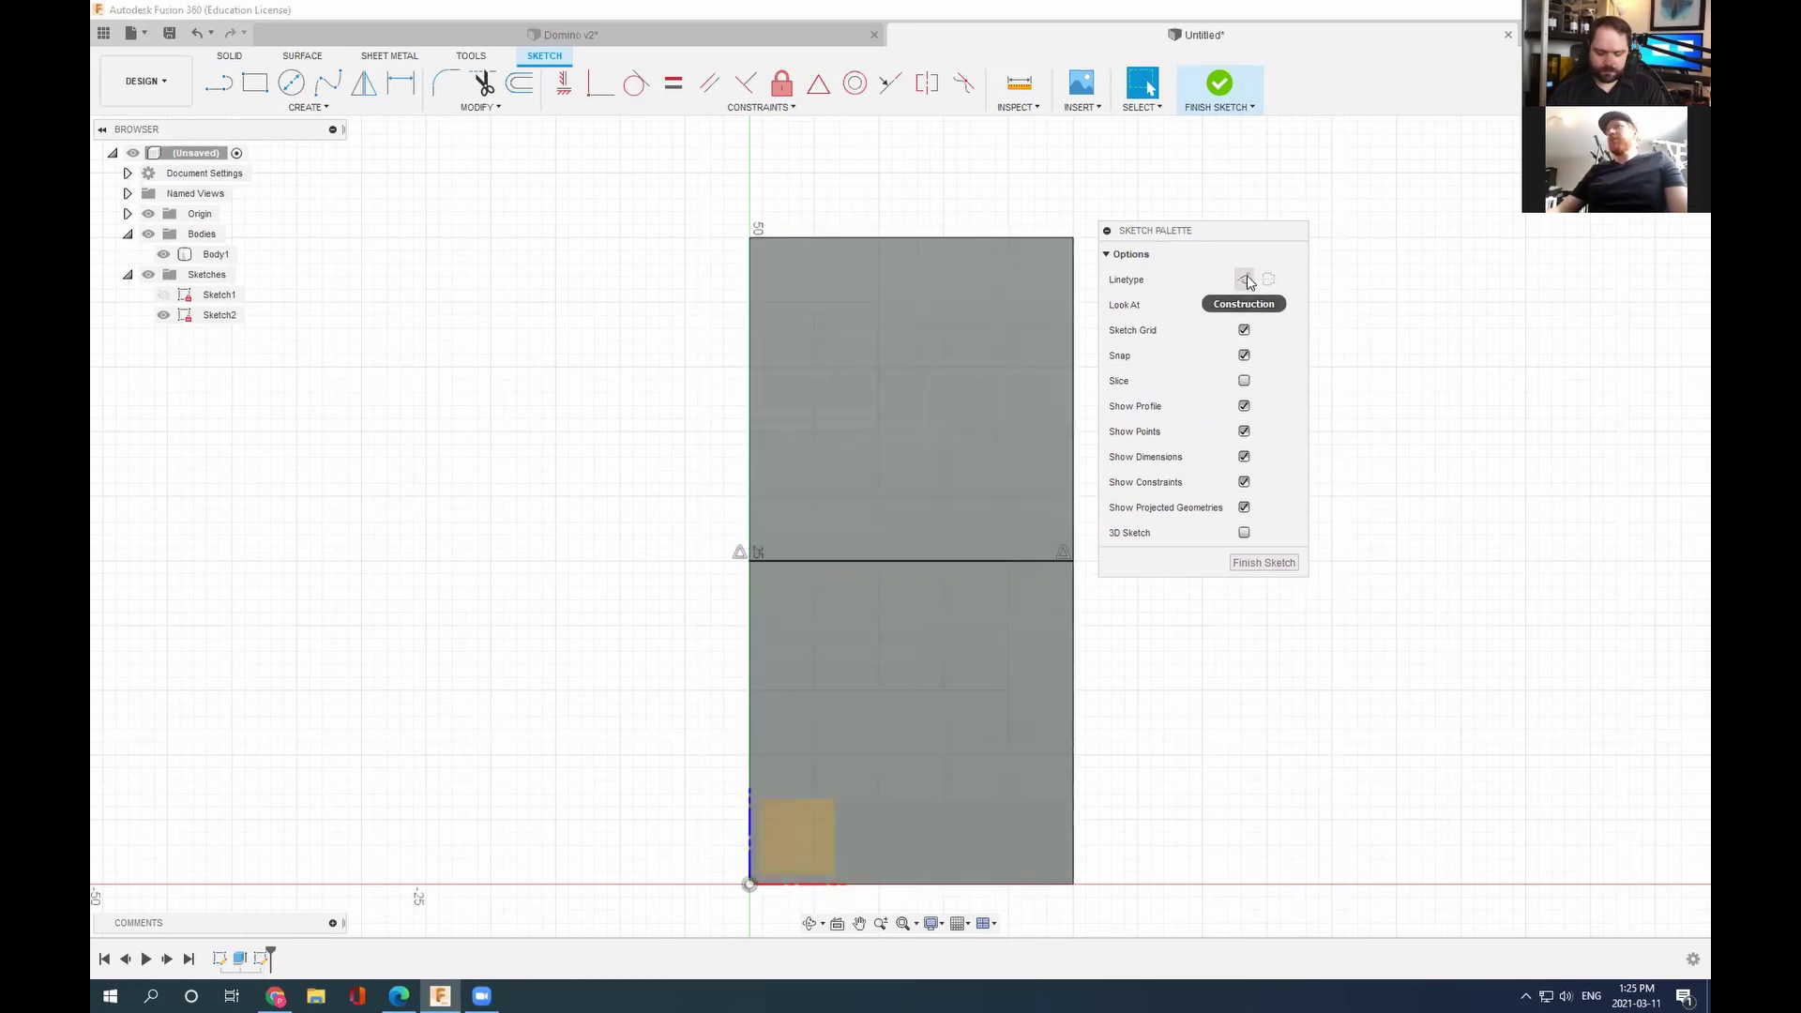
{"action": "left_click", "coordinate": [954, 561]}
{"action": "left_click", "coordinate": [954, 561]}
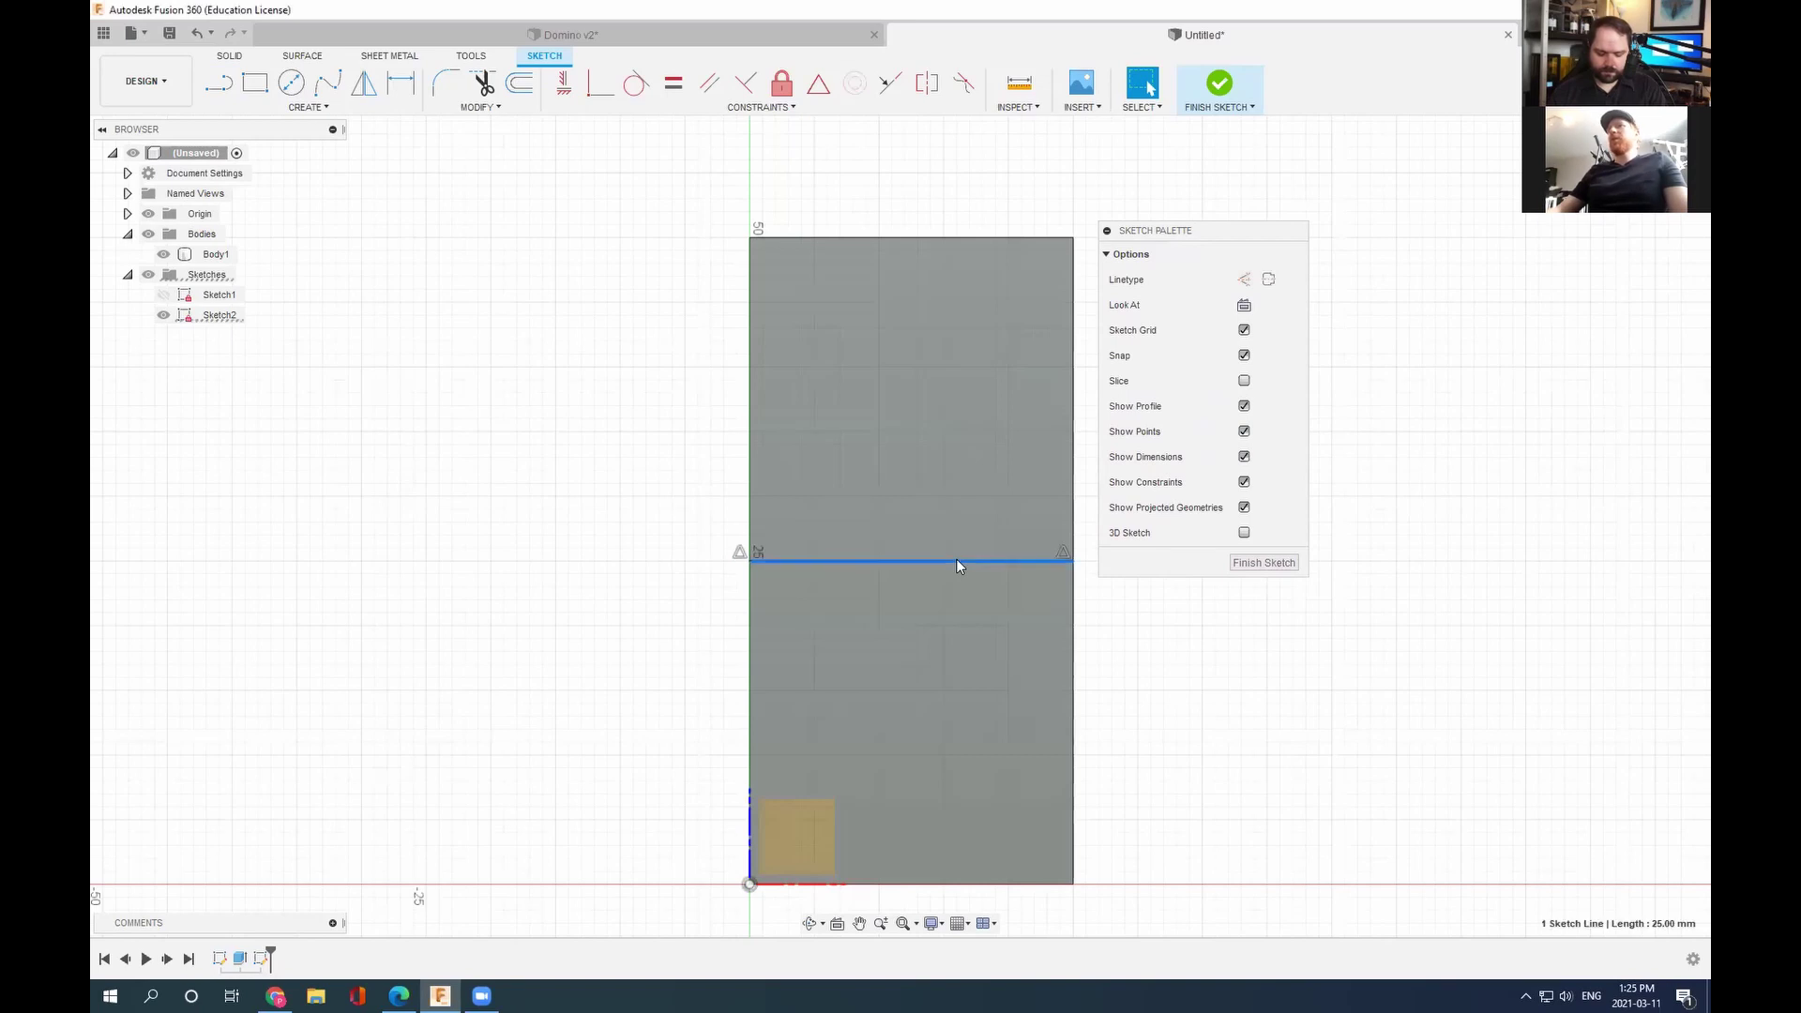
{"action": "left_click", "coordinate": [1242, 281]}
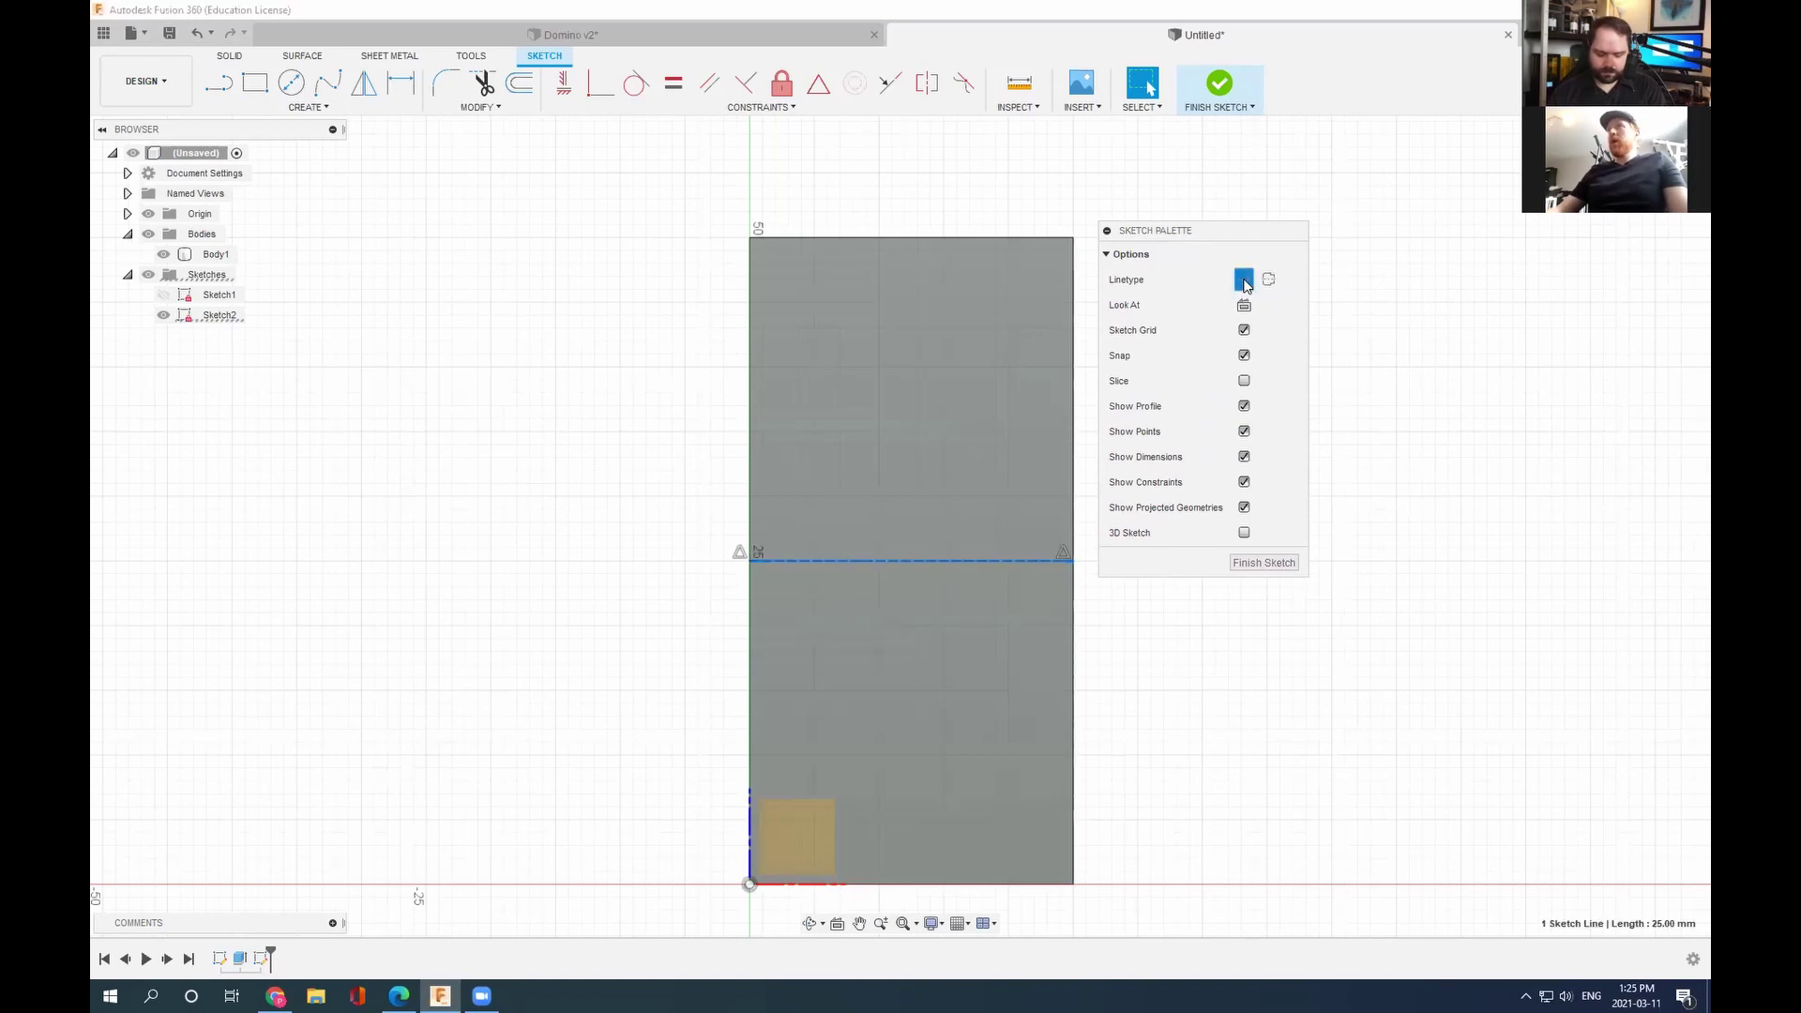
{"action": "left_click", "coordinate": [619, 635]}
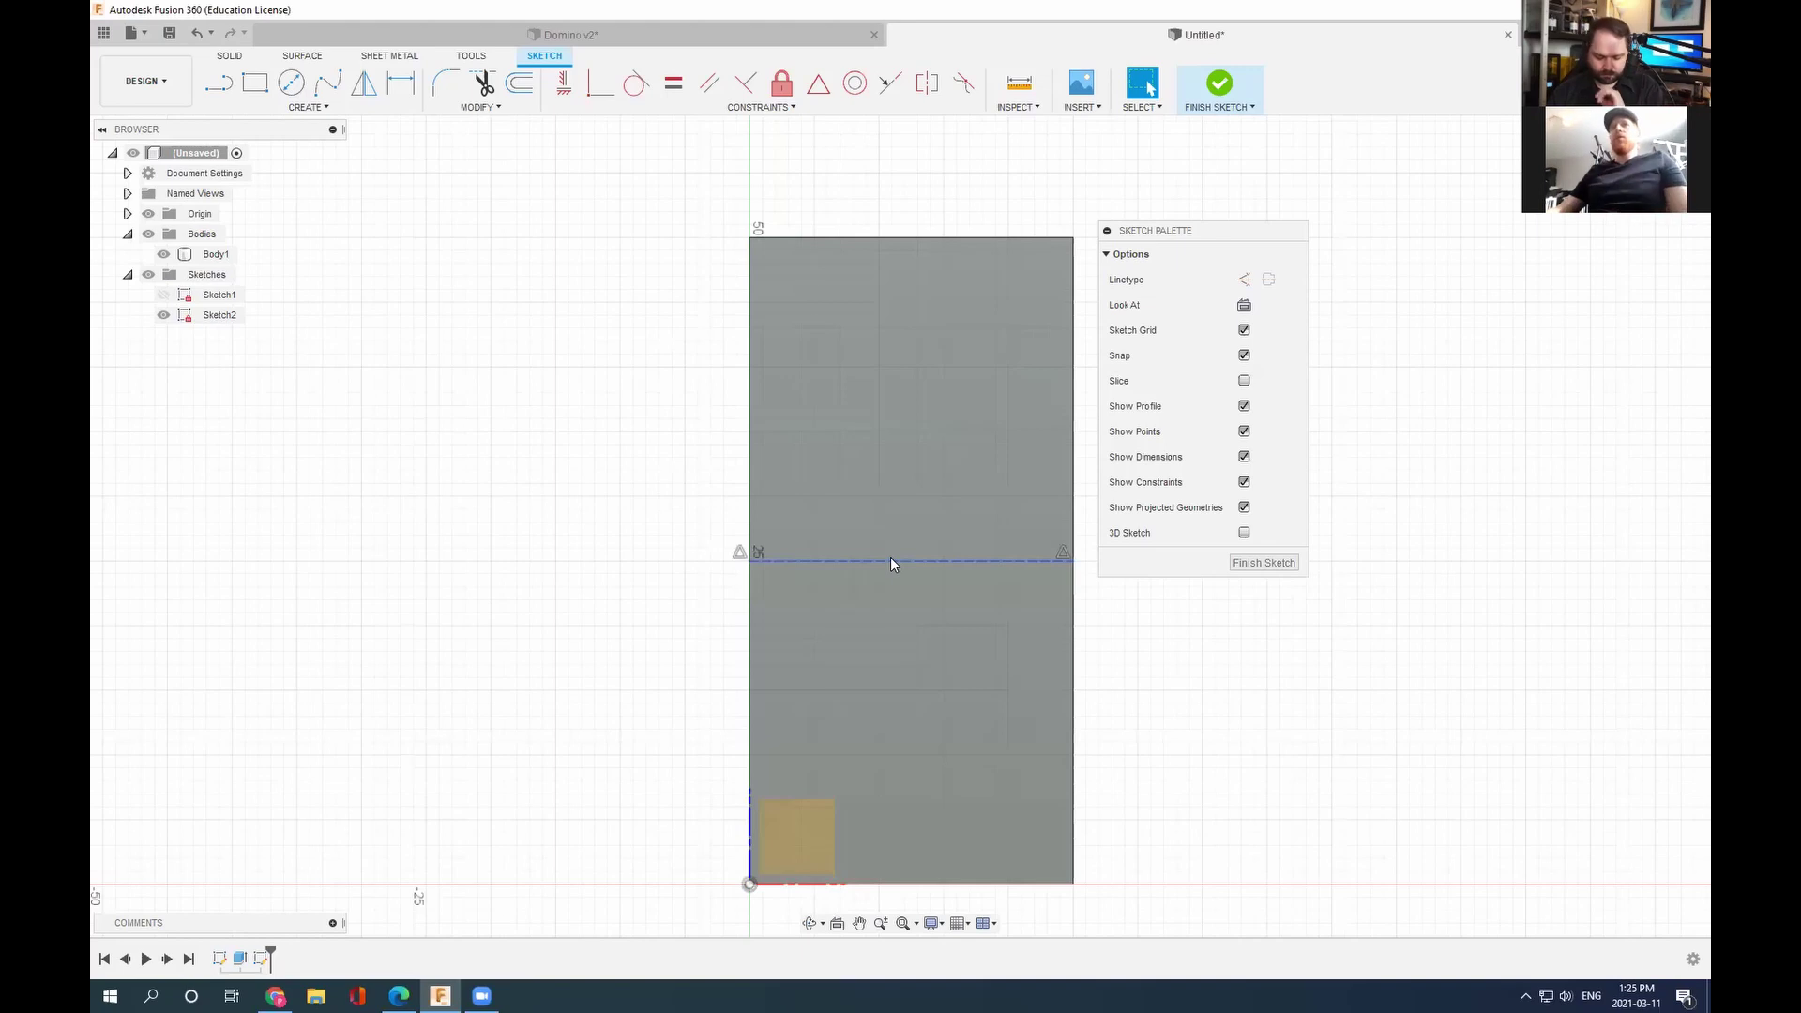
Step: Offset the horizontal construction line 1 mm toward the tile's lower half, with the sketch options and offset settings arranged beside the tile
{"action": "left_click", "coordinate": [610, 34]}
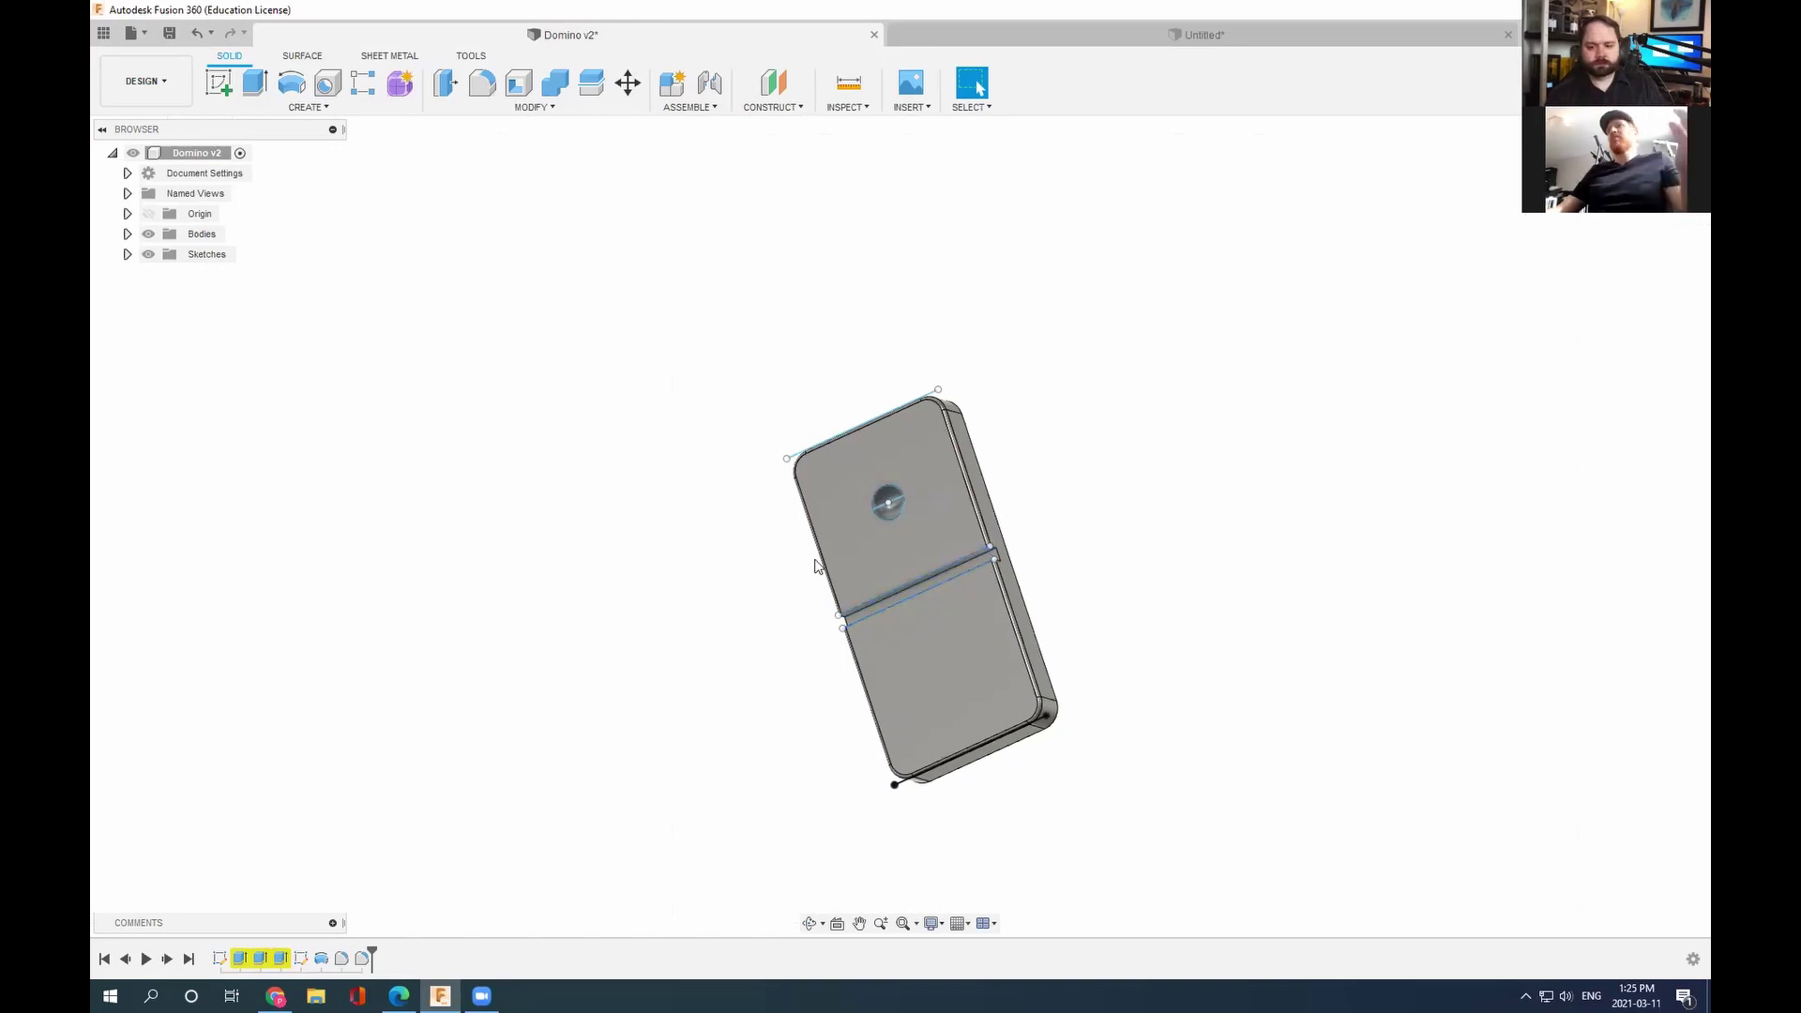
{"action": "left_click", "coordinate": [1103, 38]}
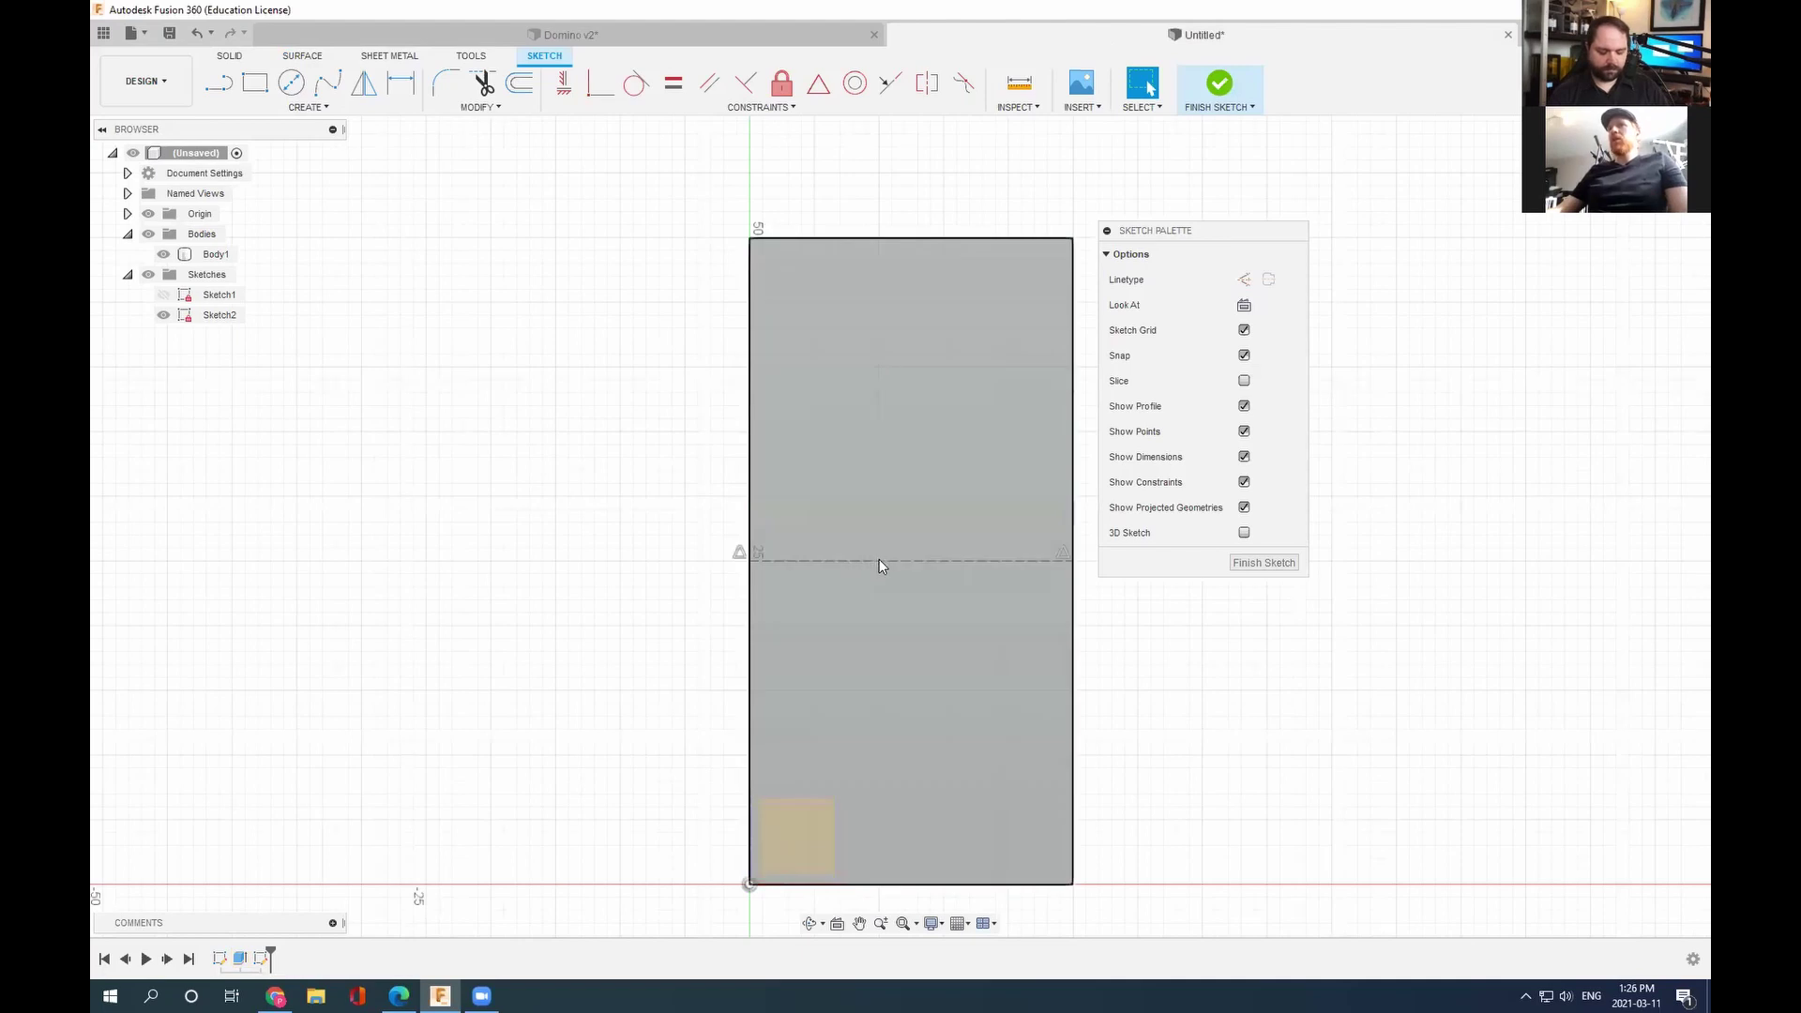
{"action": "left_click", "coordinate": [880, 560]}
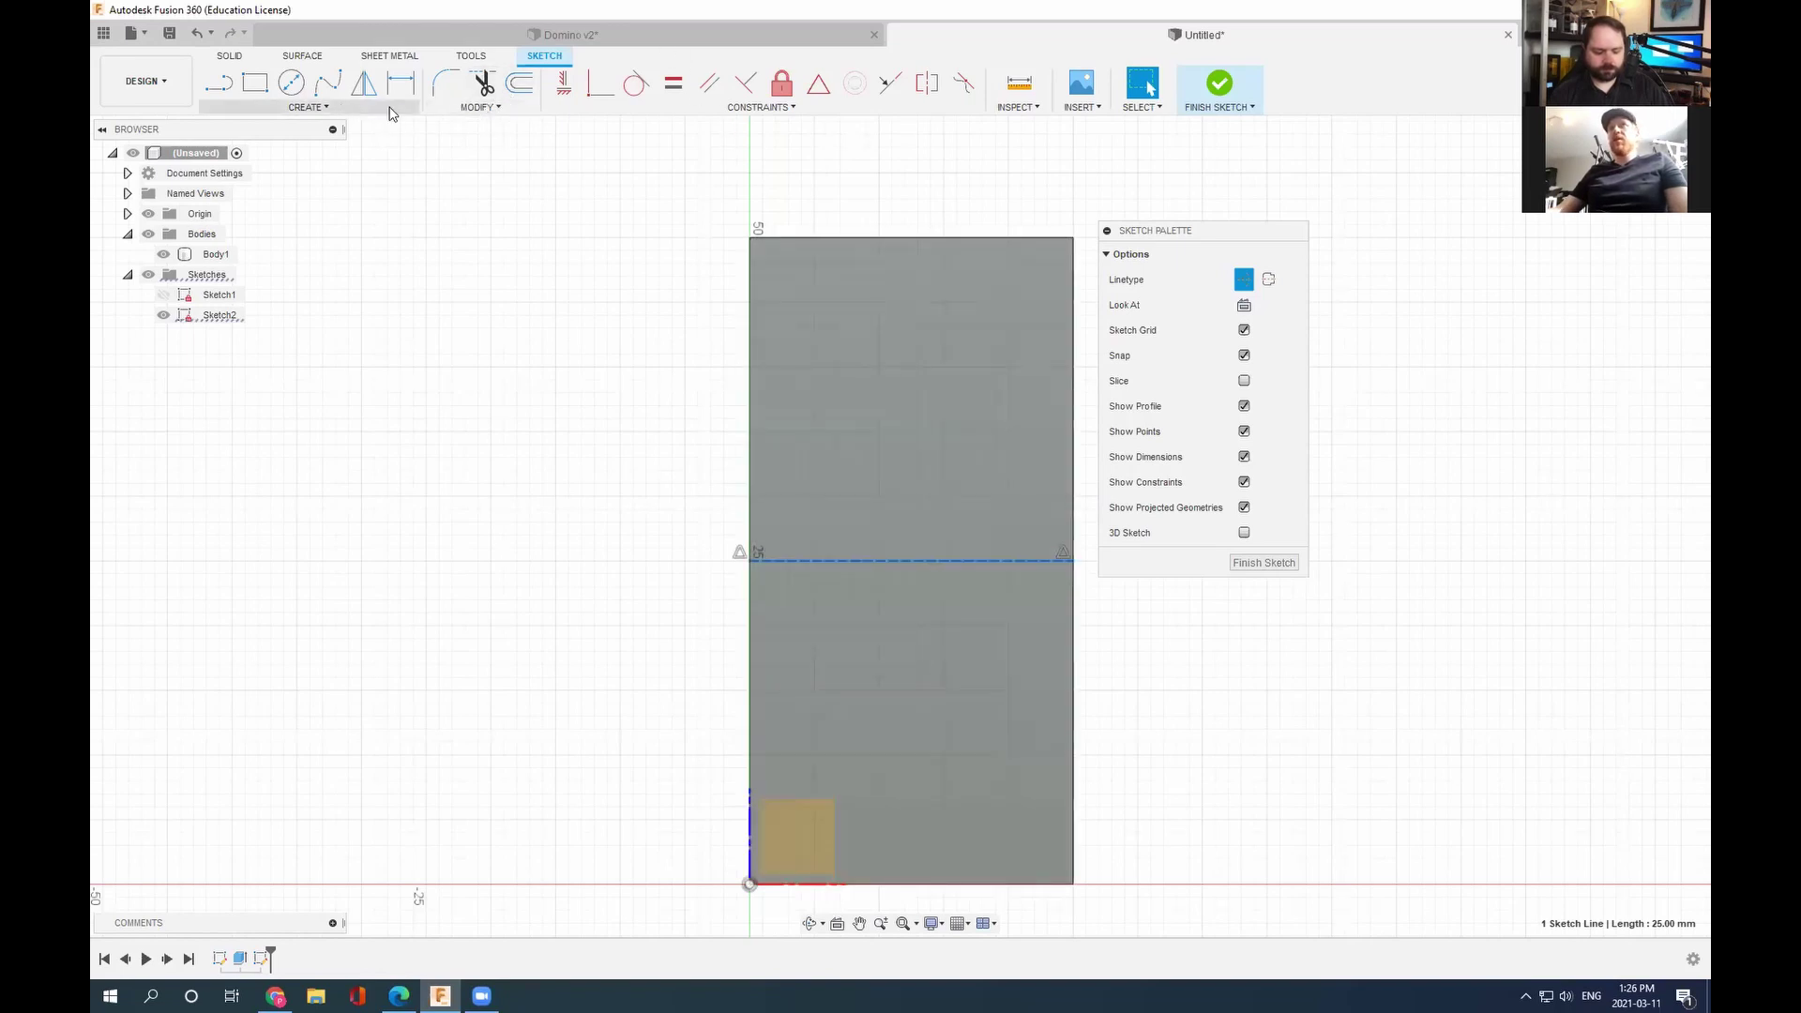
{"action": "left_click", "coordinate": [495, 111]}
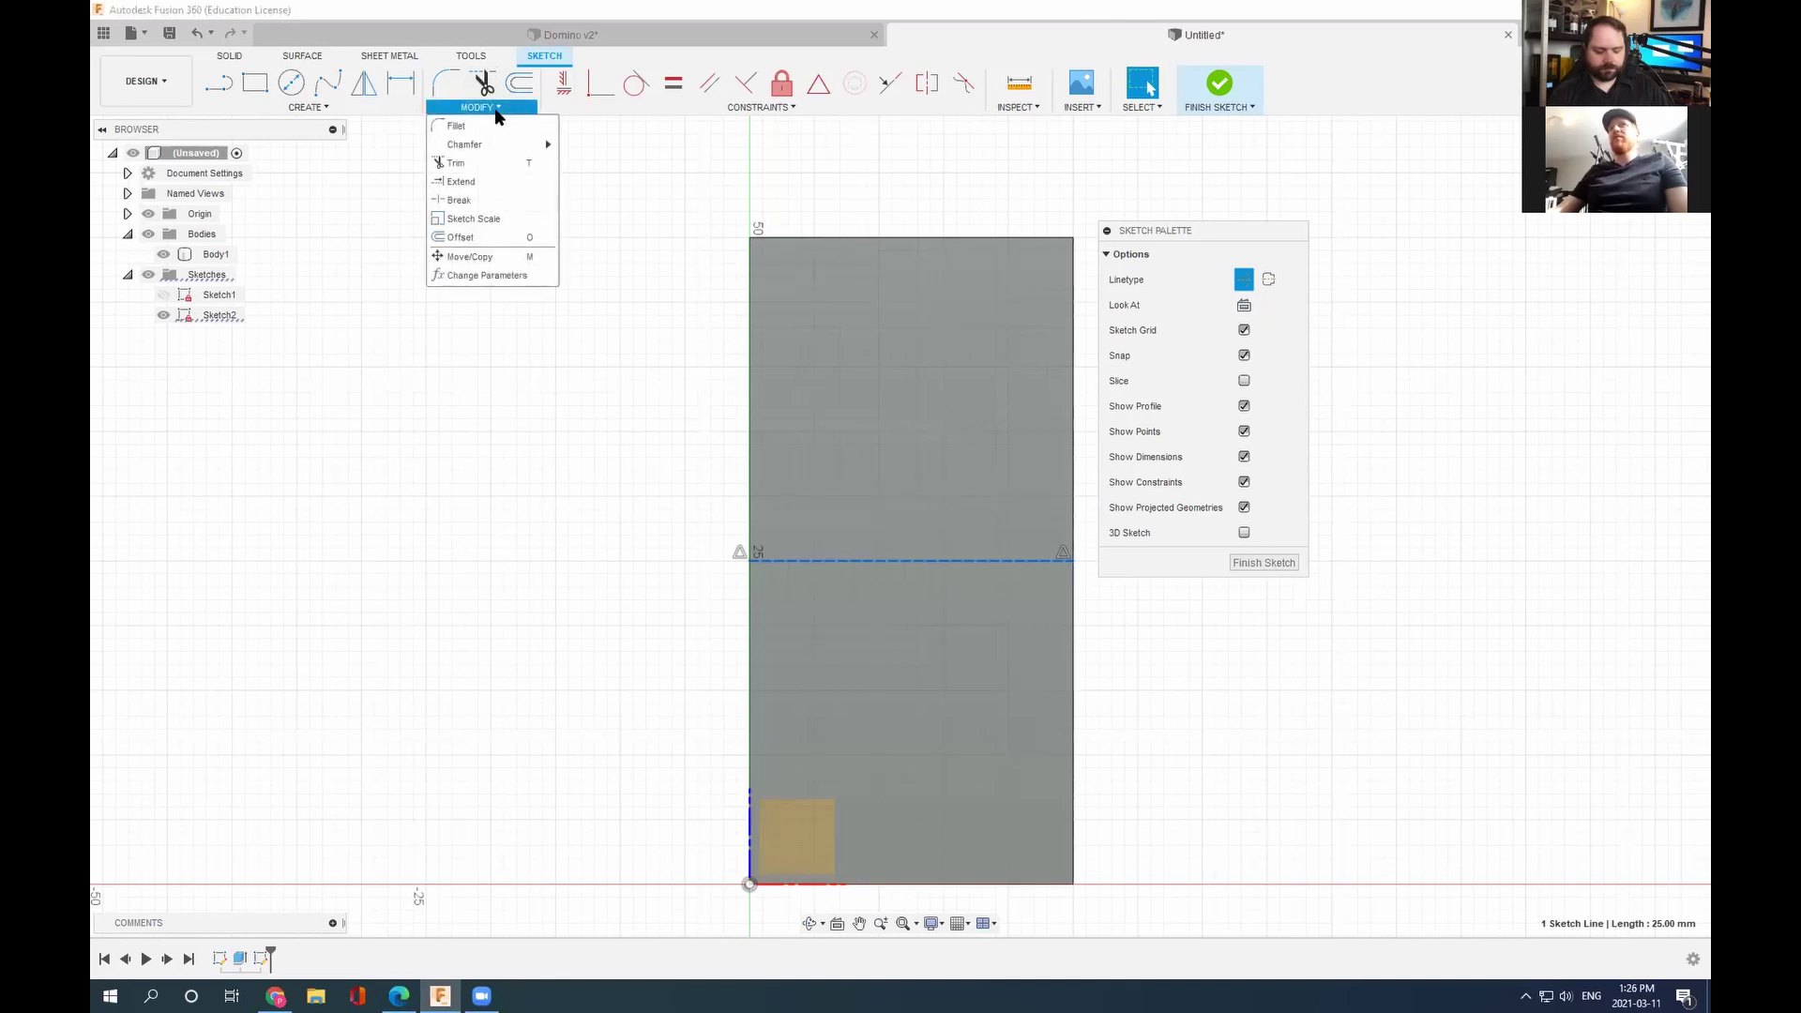
{"action": "left_click", "coordinate": [469, 238]}
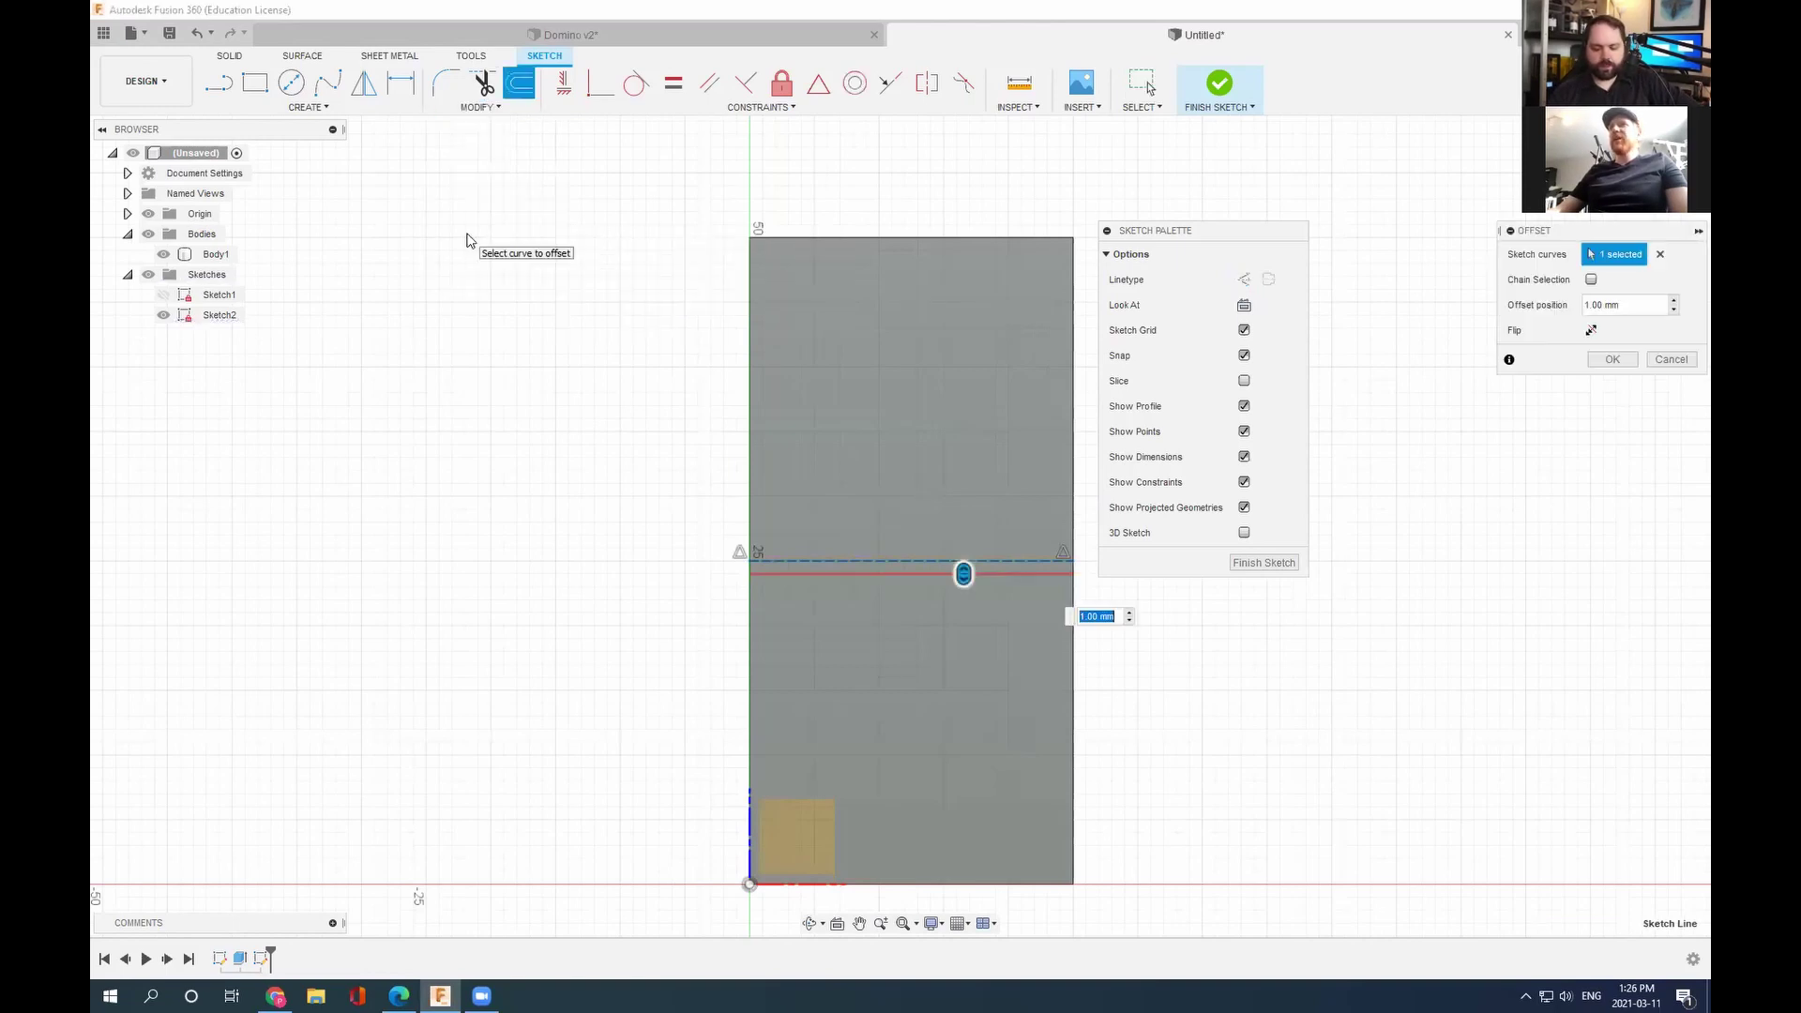
{"action": "left_click_drag", "start_coordinate": [1597, 237], "coordinate": [1251, 626]}
{"action": "left_click_drag", "start_coordinate": [1179, 240], "coordinate": [1559, 253]}
{"action": "left_click_drag", "start_coordinate": [1271, 625], "coordinate": [1262, 390]}
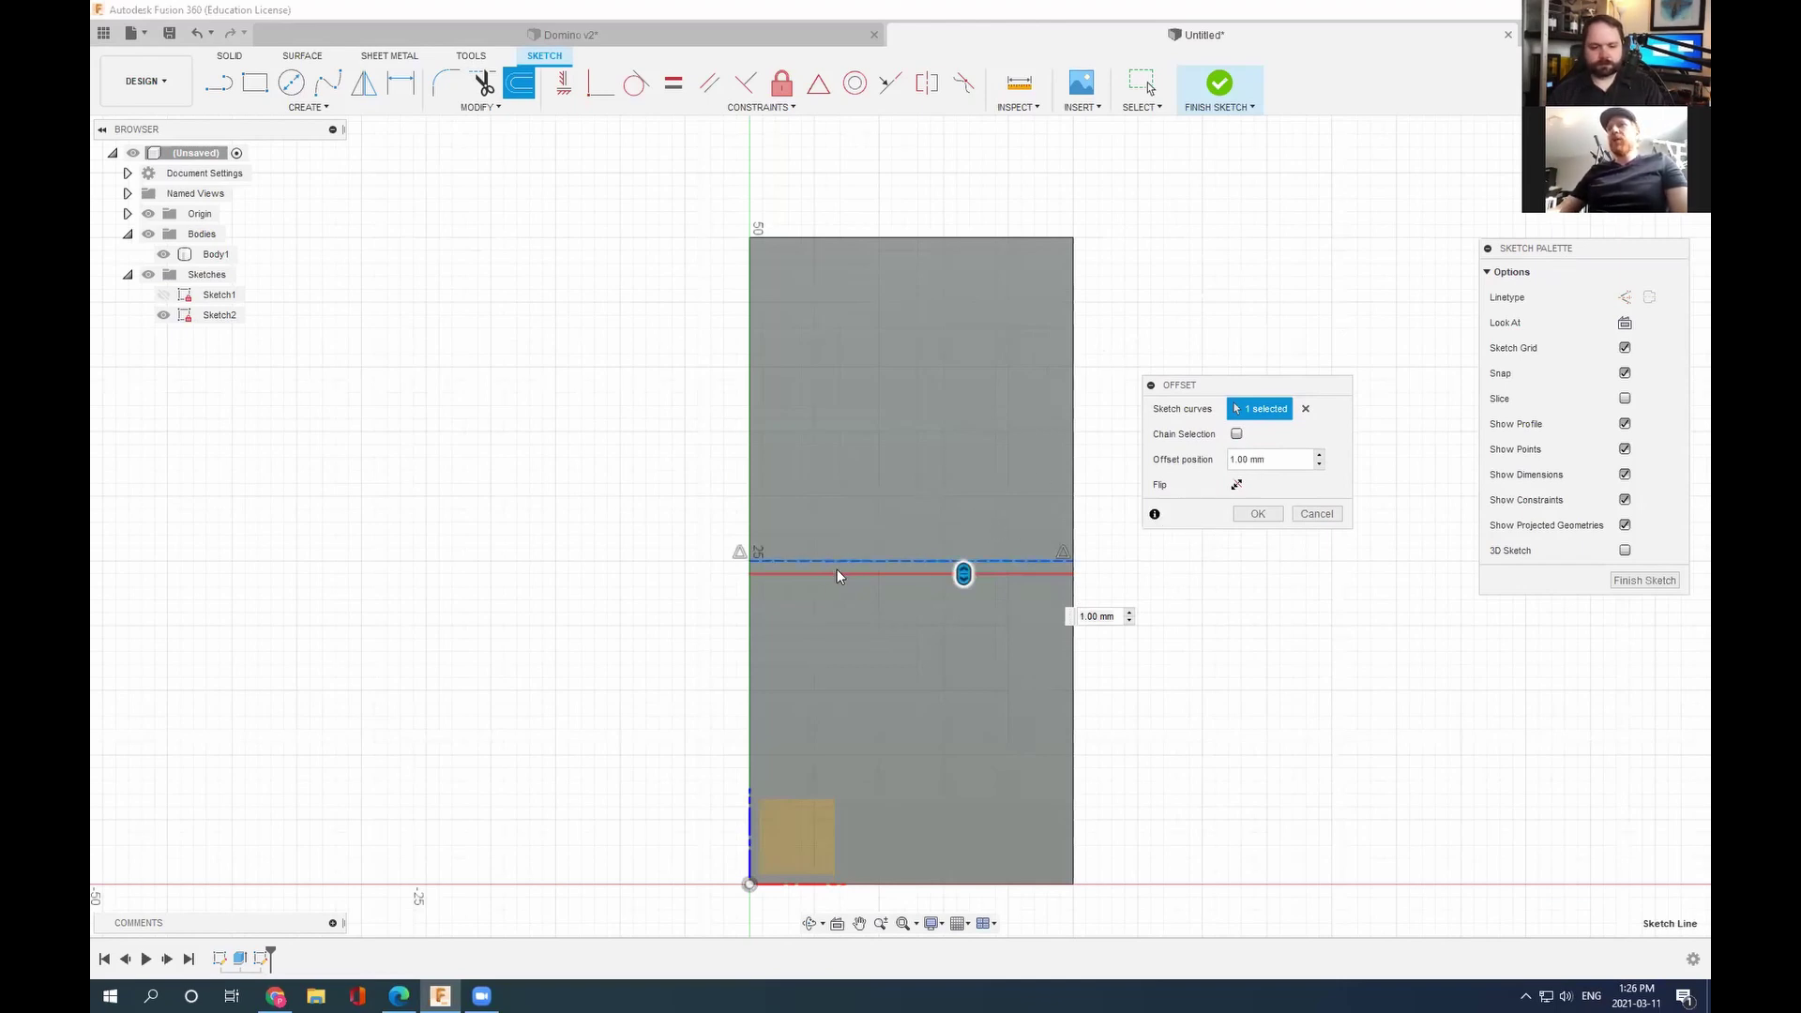
{"action": "mouse_move", "coordinate": [963, 574]}
{"action": "left_mouse_down"}
{"action": "mouse_move", "coordinate": [960, 599]}
{"action": "mouse_move", "coordinate": [964, 517]}
{"action": "mouse_move", "coordinate": [964, 584]}
{"action": "left_mouse_up"}
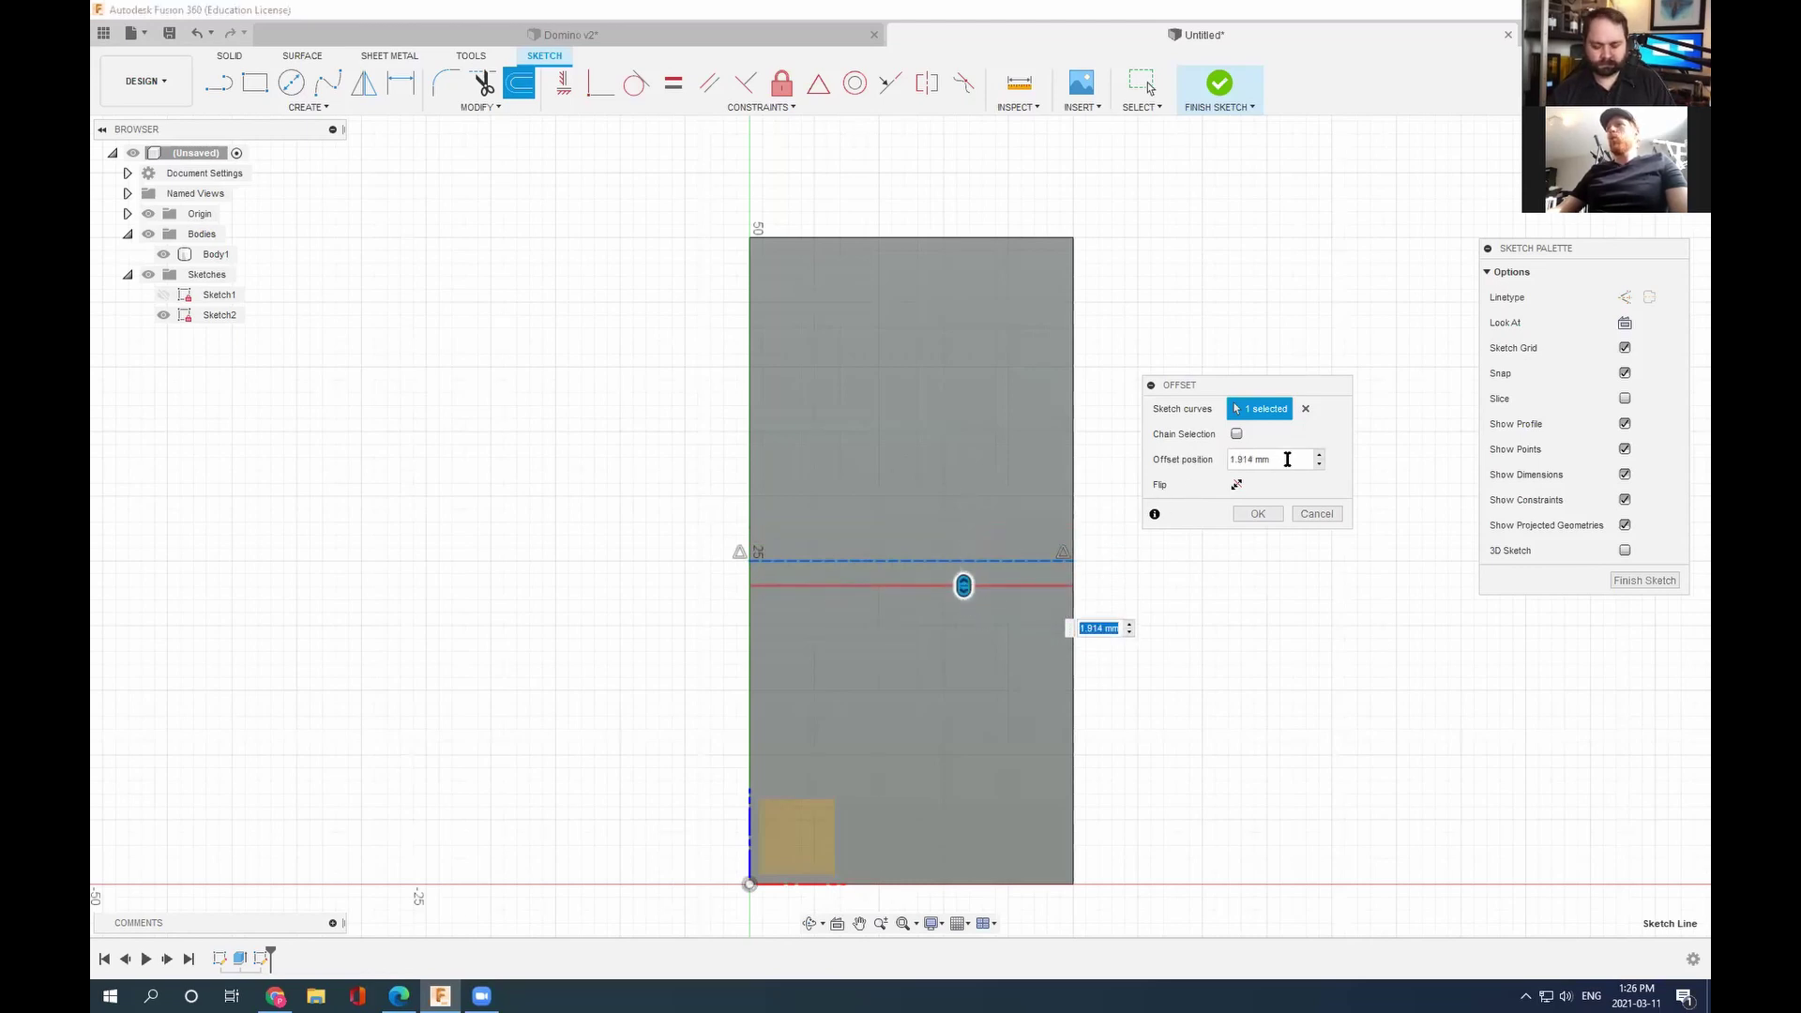
{"action": "left_click_drag", "start_coordinate": [1286, 456], "coordinate": [1219, 464]}
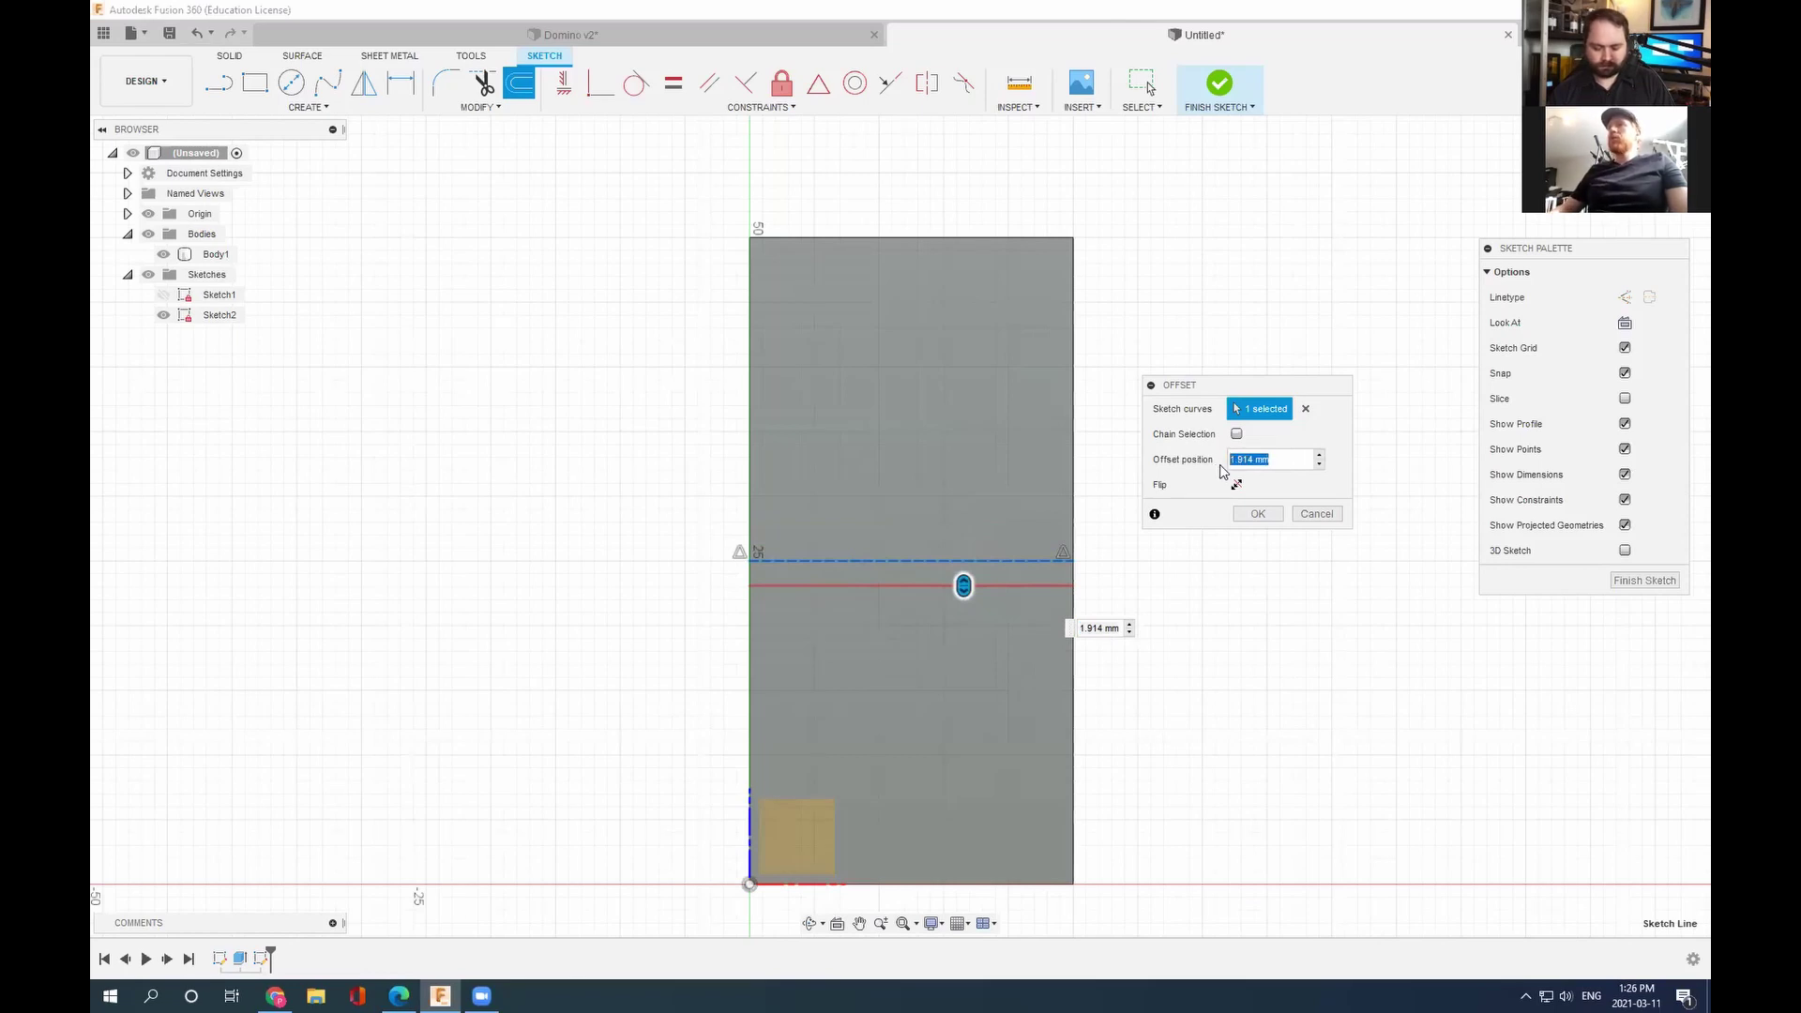
{"action": "type", "text": "1"}
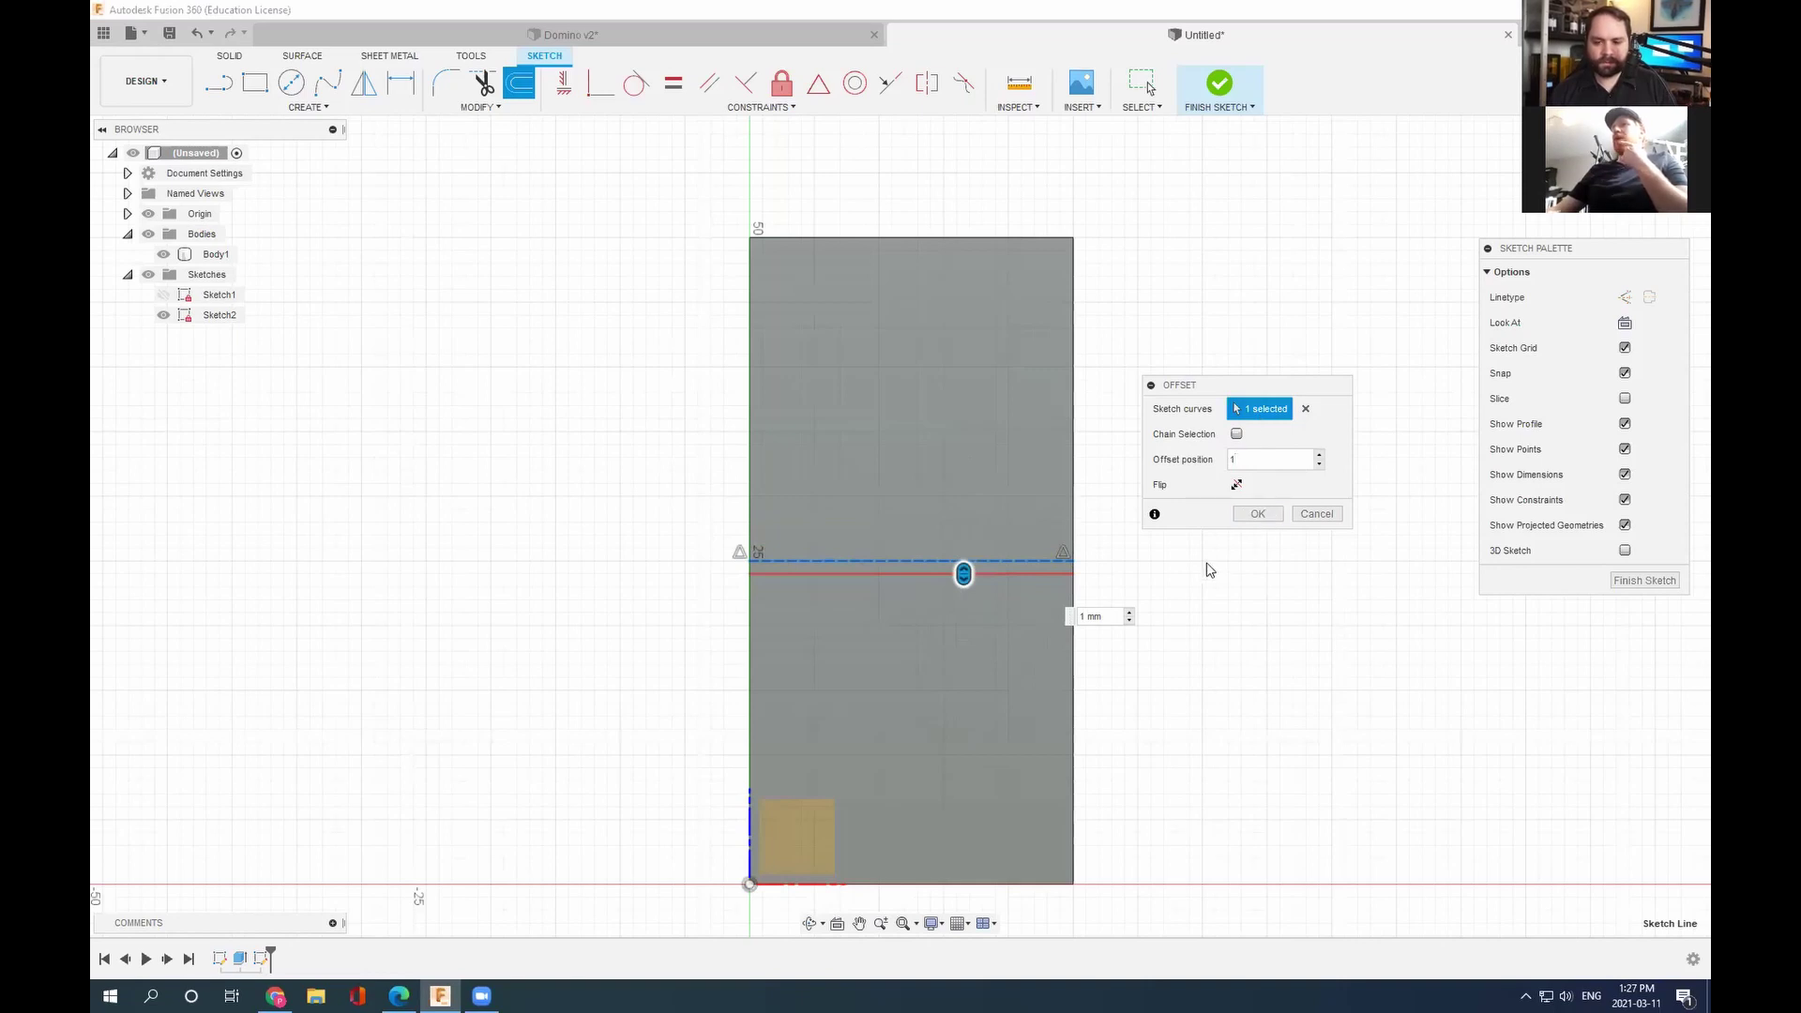
{"action": "left_click", "coordinate": [1257, 514]}
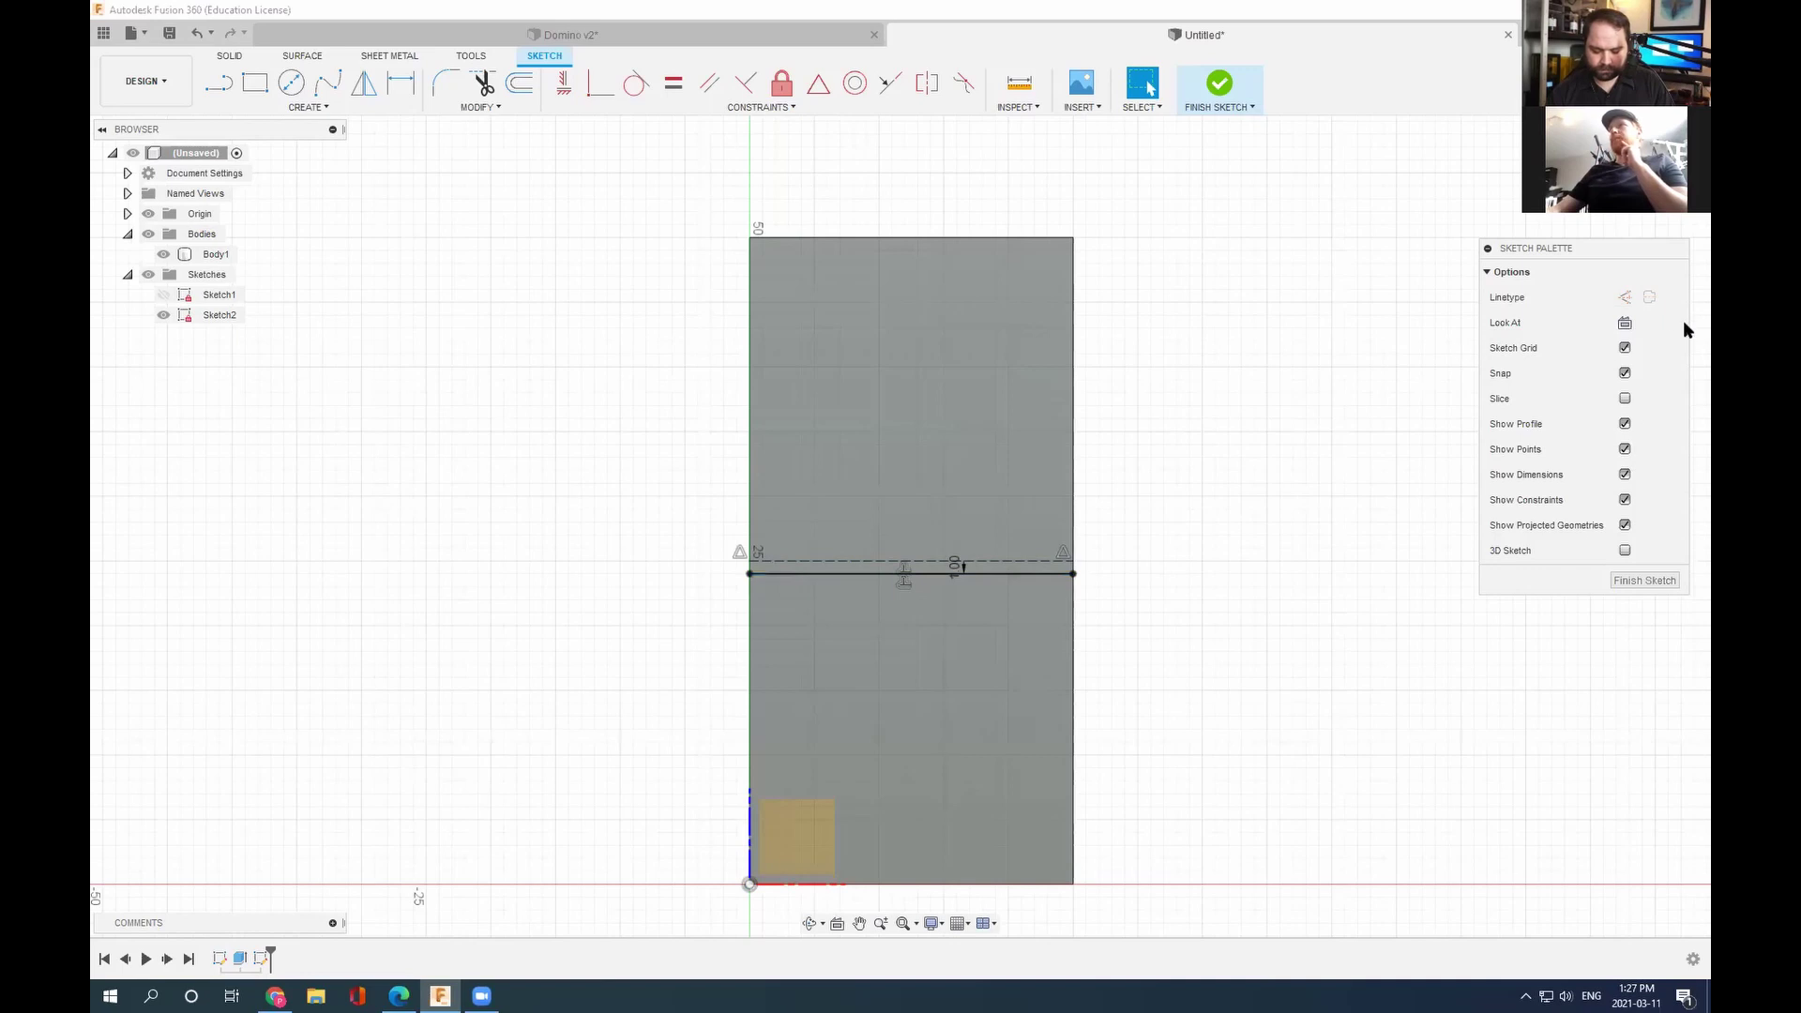
Step: Switch the lower offset line to construction and back to a normal line
{"action": "left_click", "coordinate": [780, 573]}
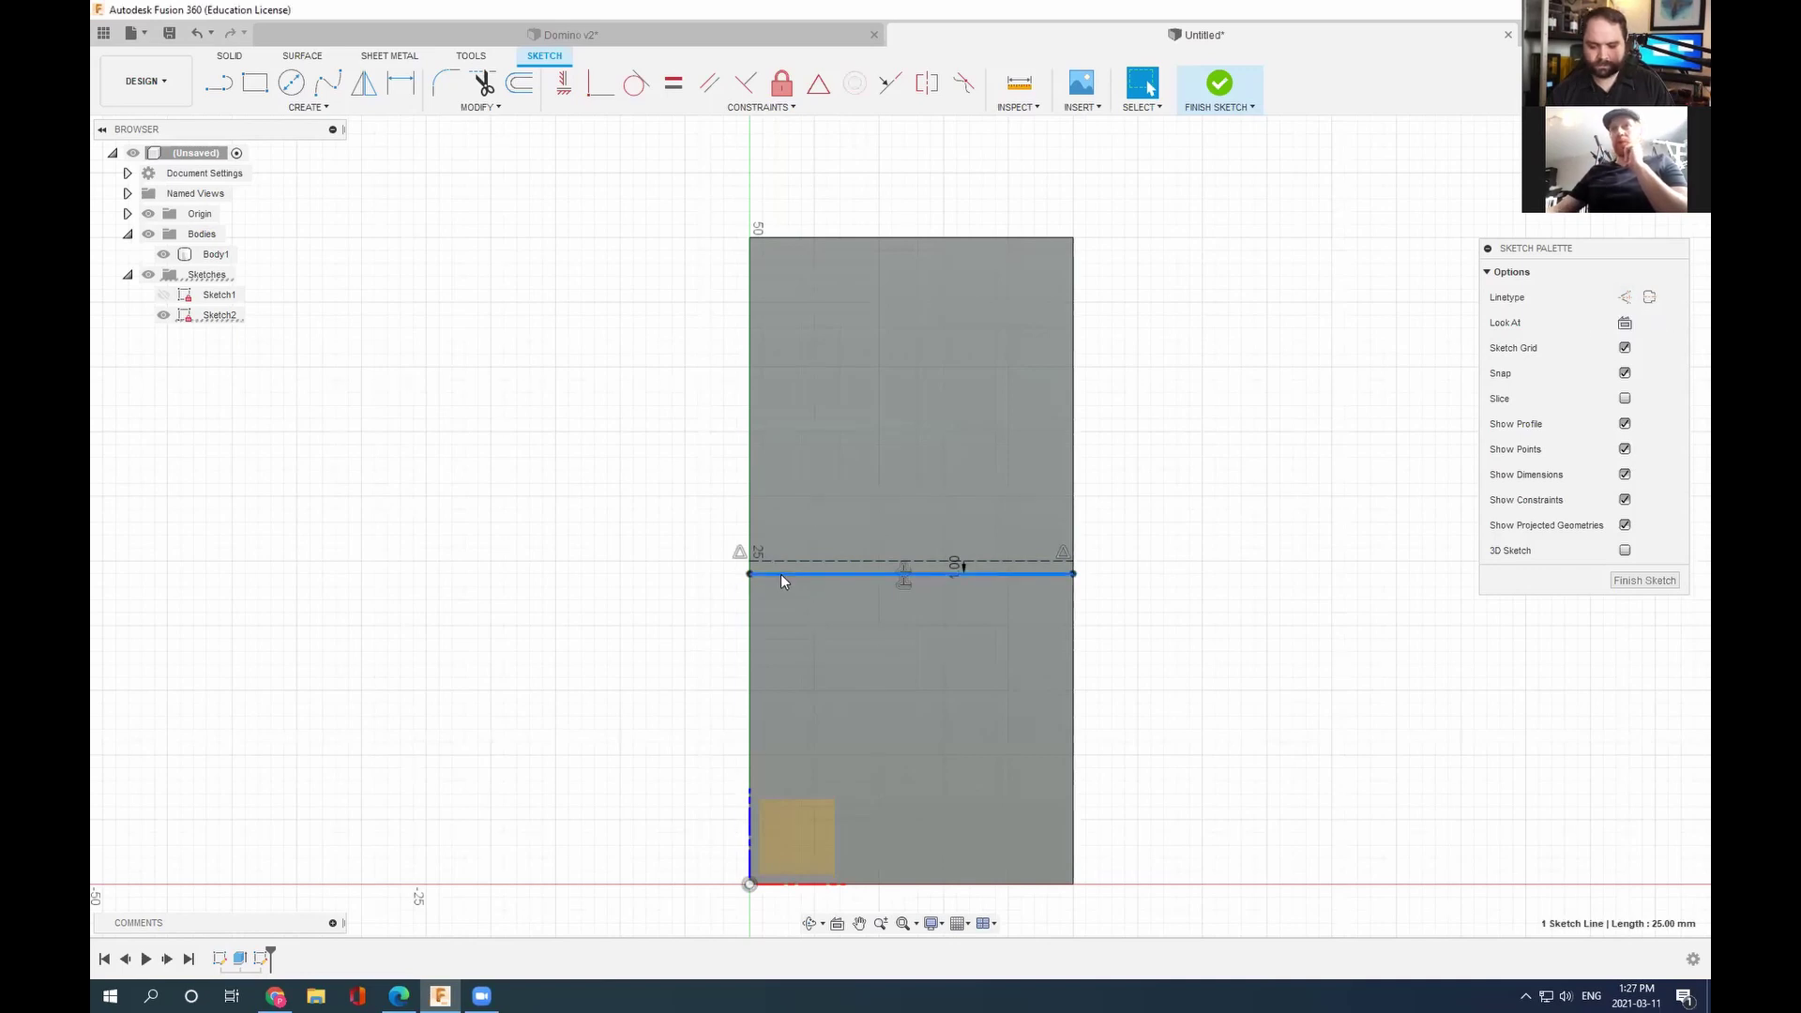
{"action": "left_click", "coordinate": [1625, 298]}
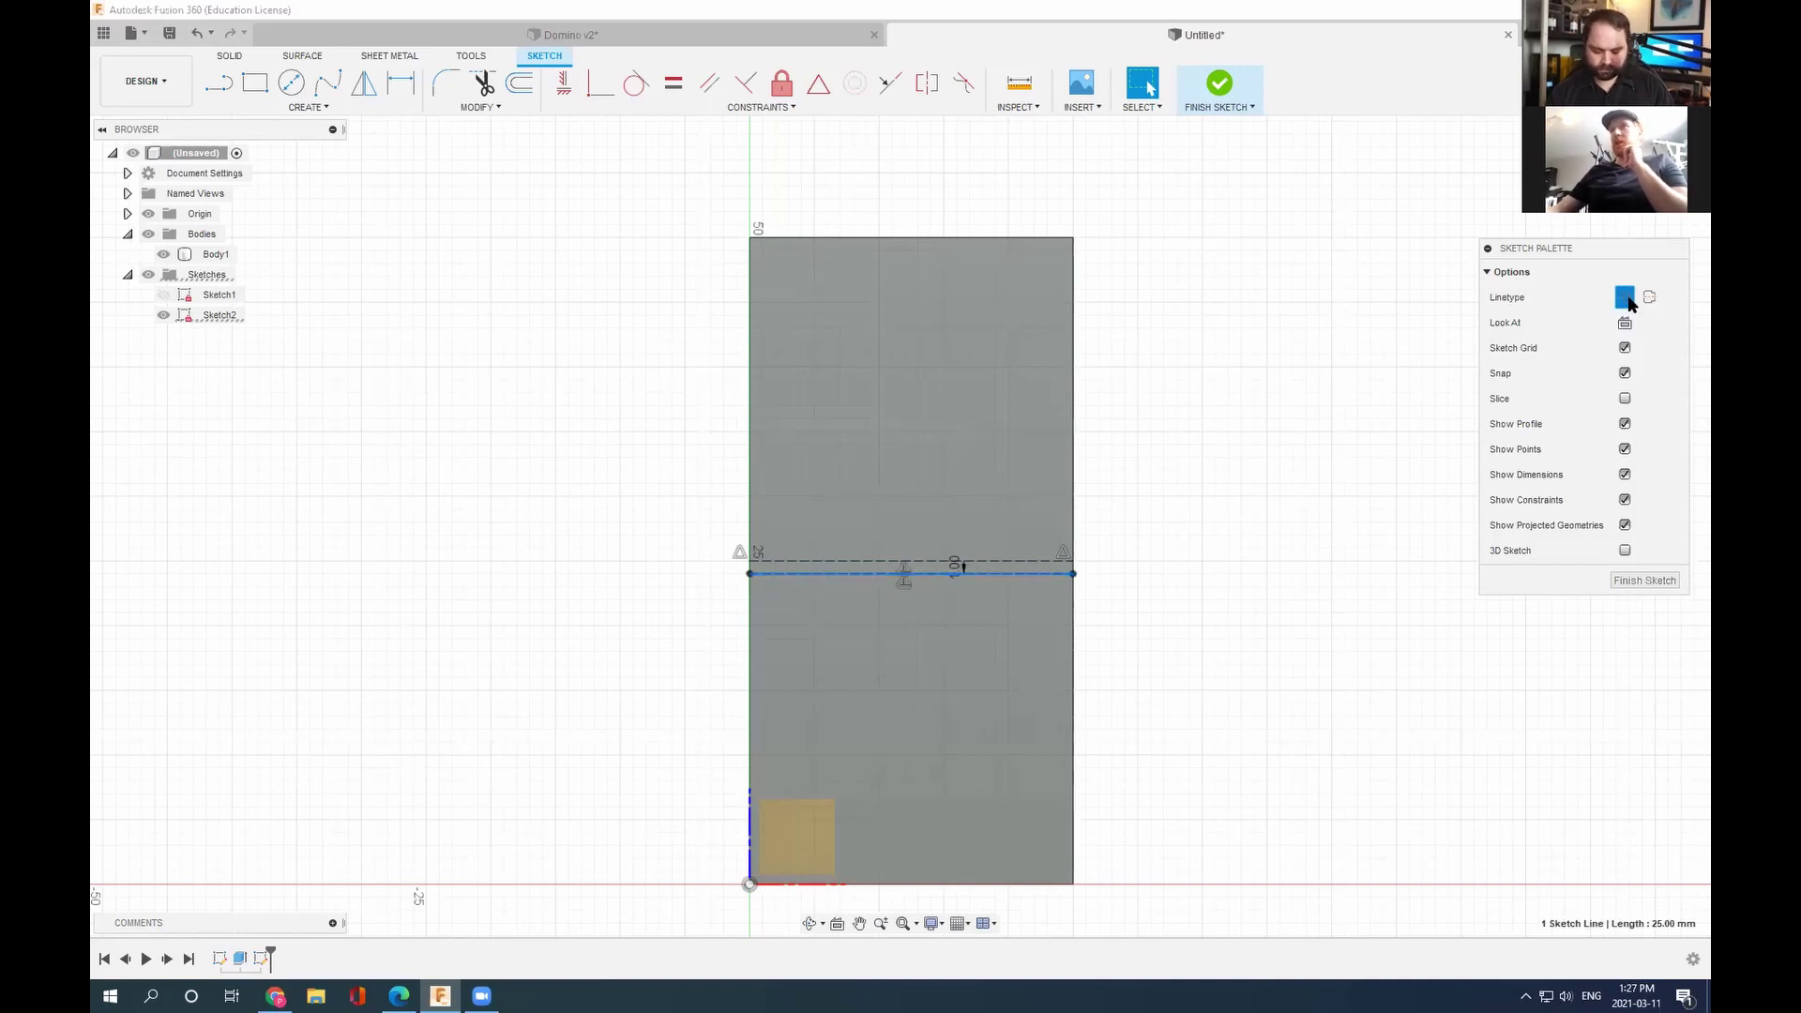
{"action": "left_click", "coordinate": [1625, 297]}
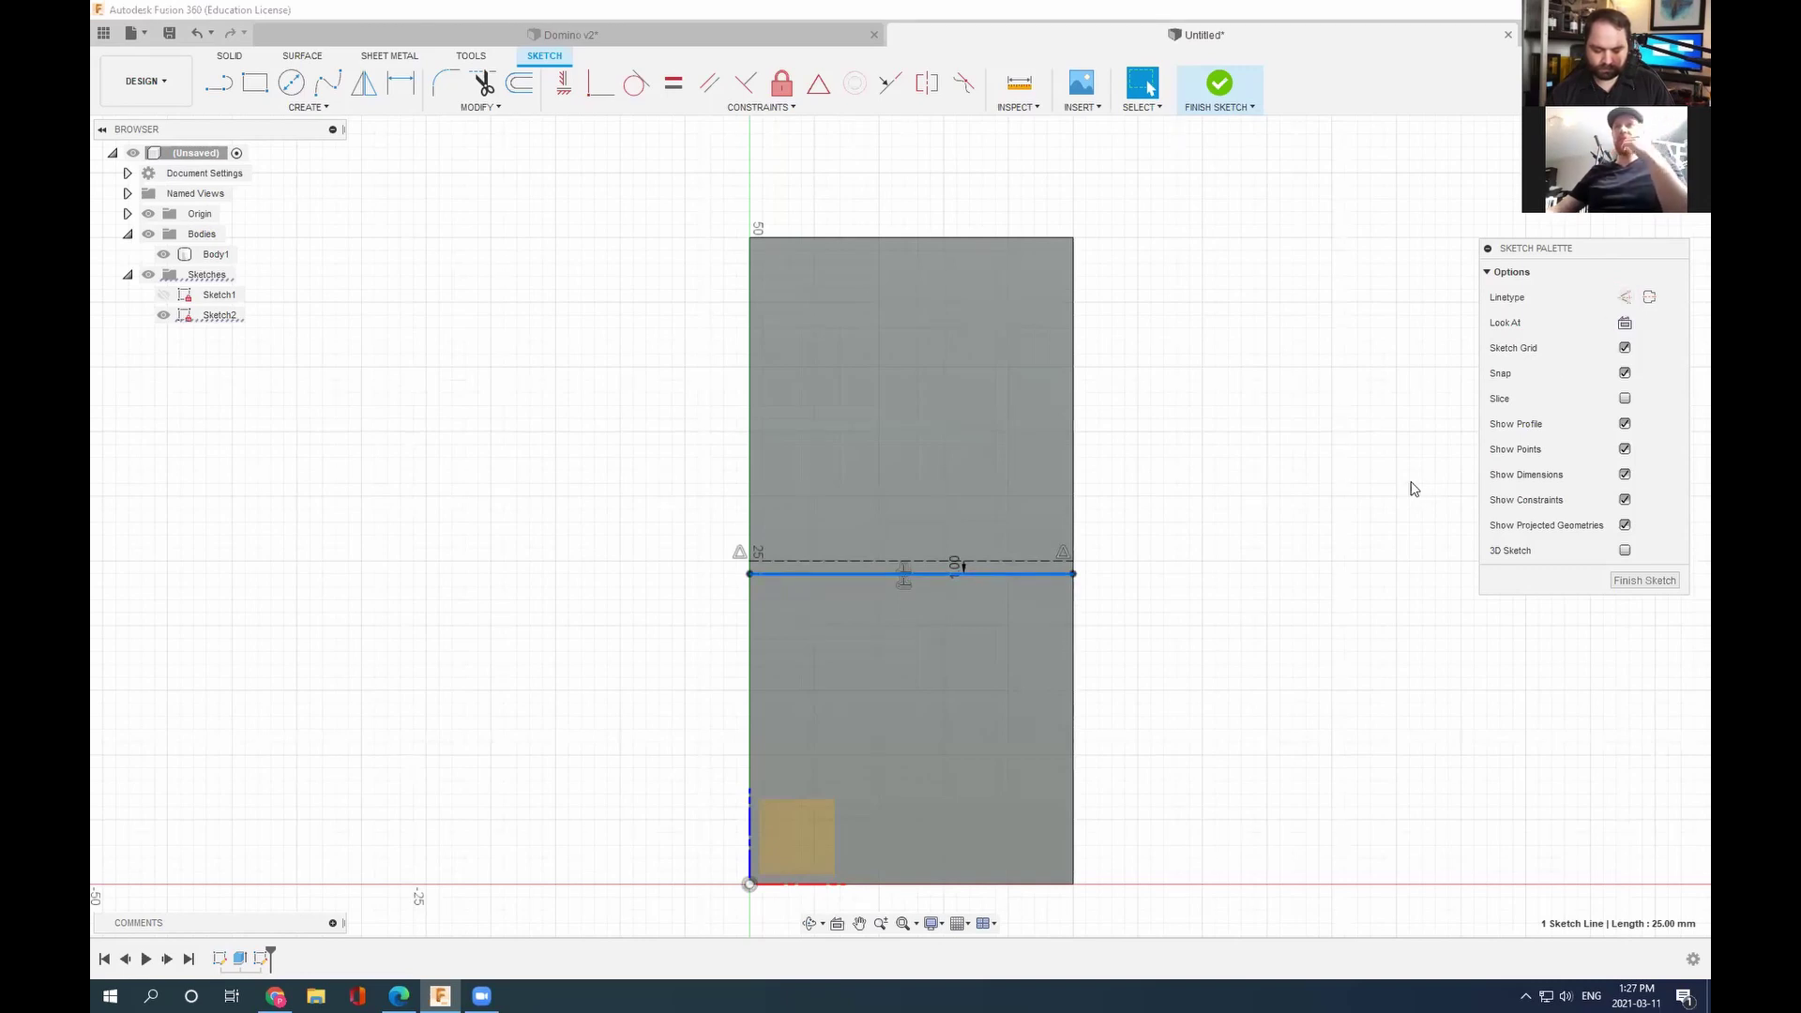
Step: Offset the horizontal construction line by -1 mm toward the tile's upper half
{"action": "left_click", "coordinate": [792, 561]}
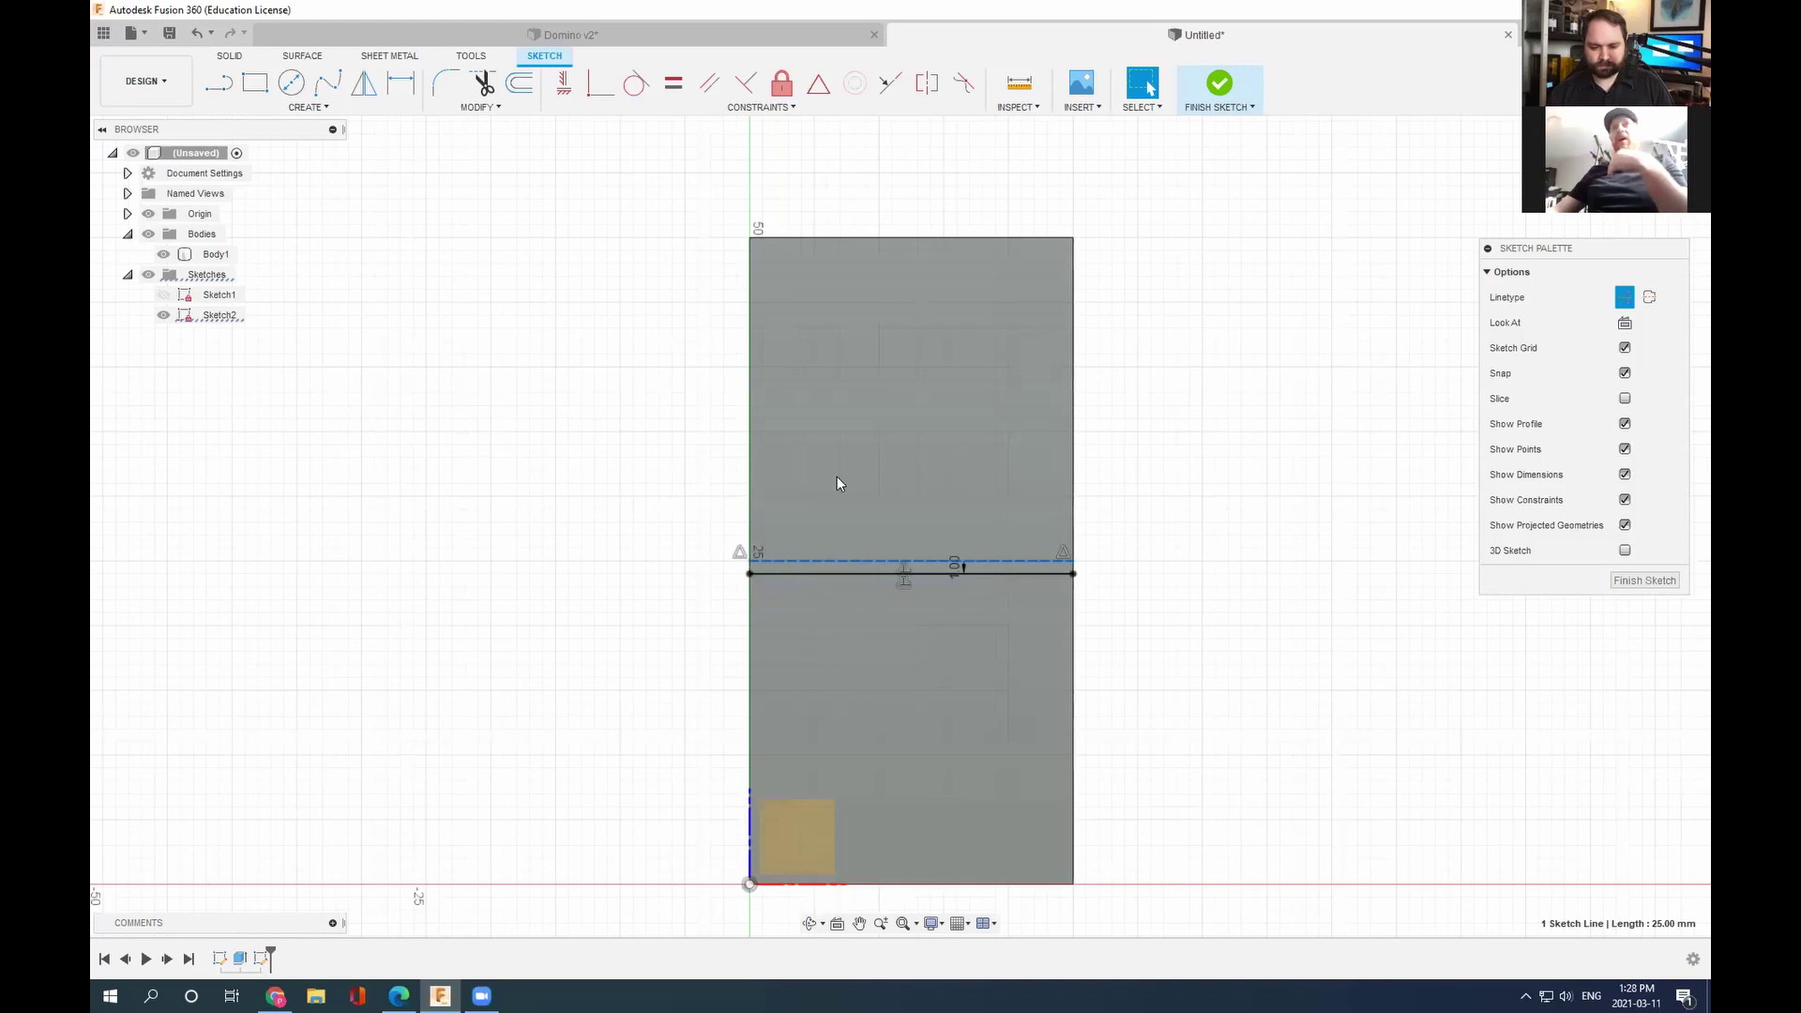
{"action": "left_click", "coordinate": [476, 107]}
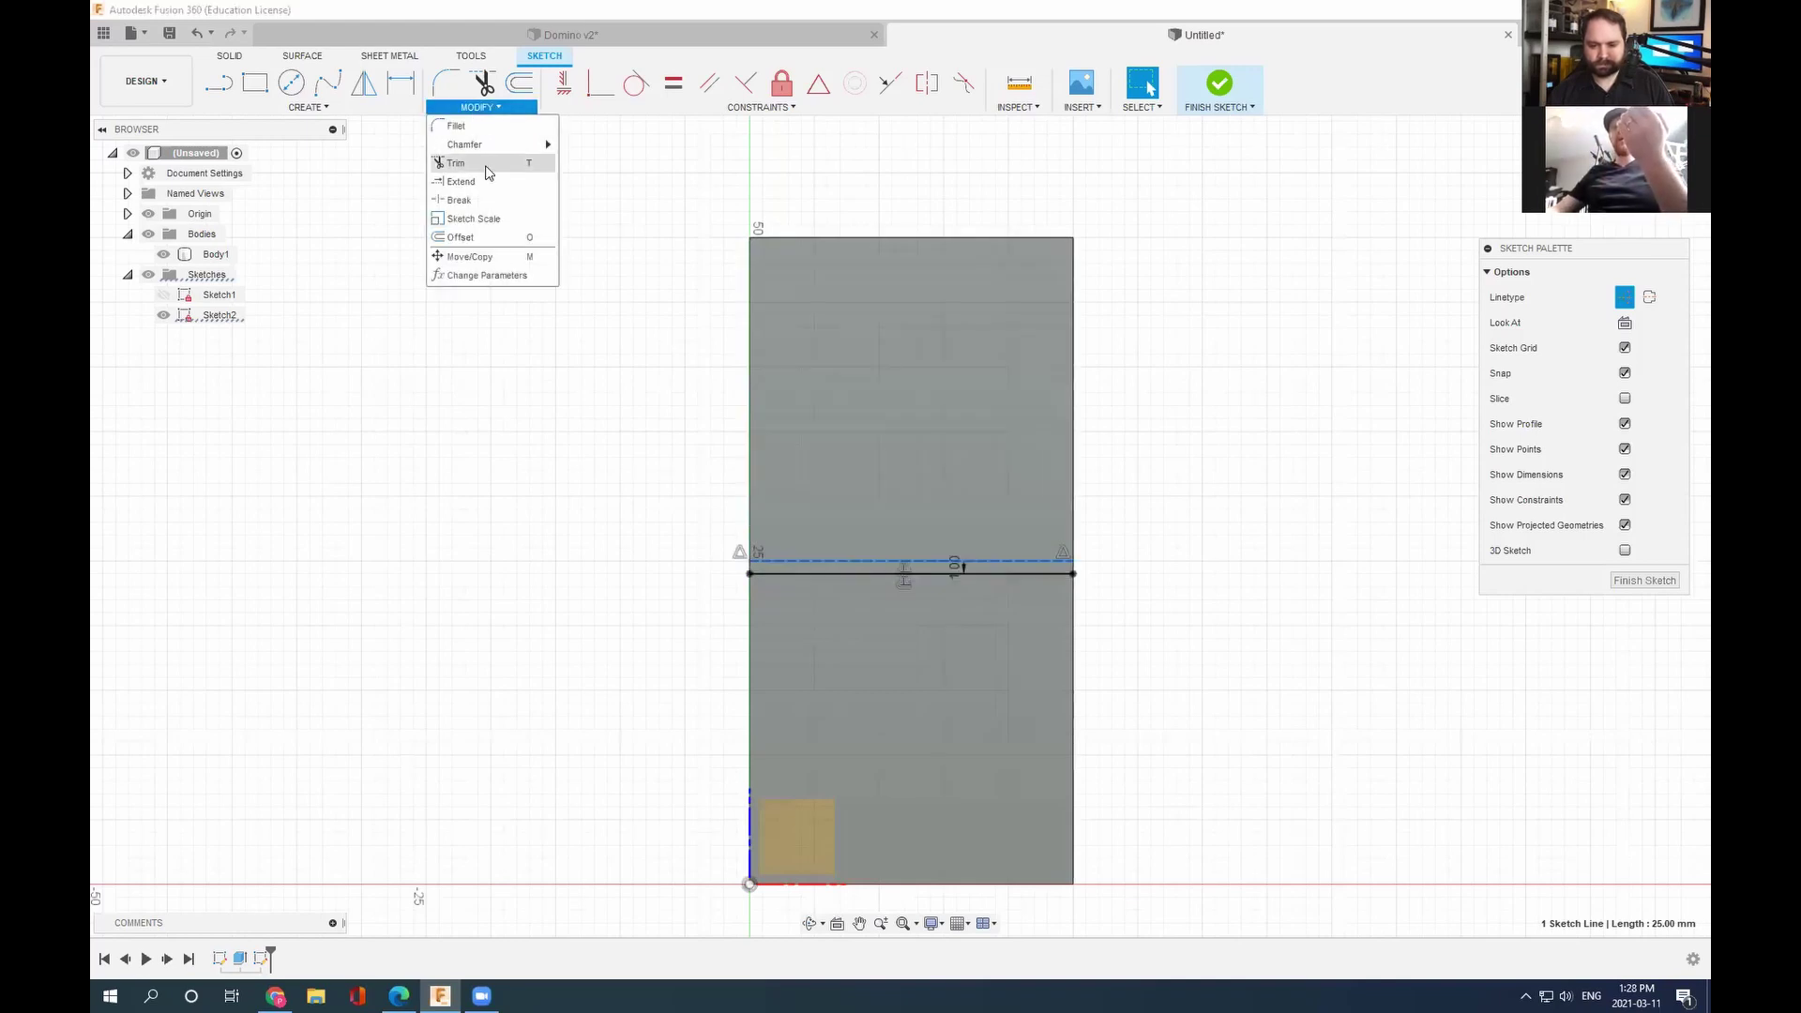
{"action": "left_click", "coordinate": [454, 239]}
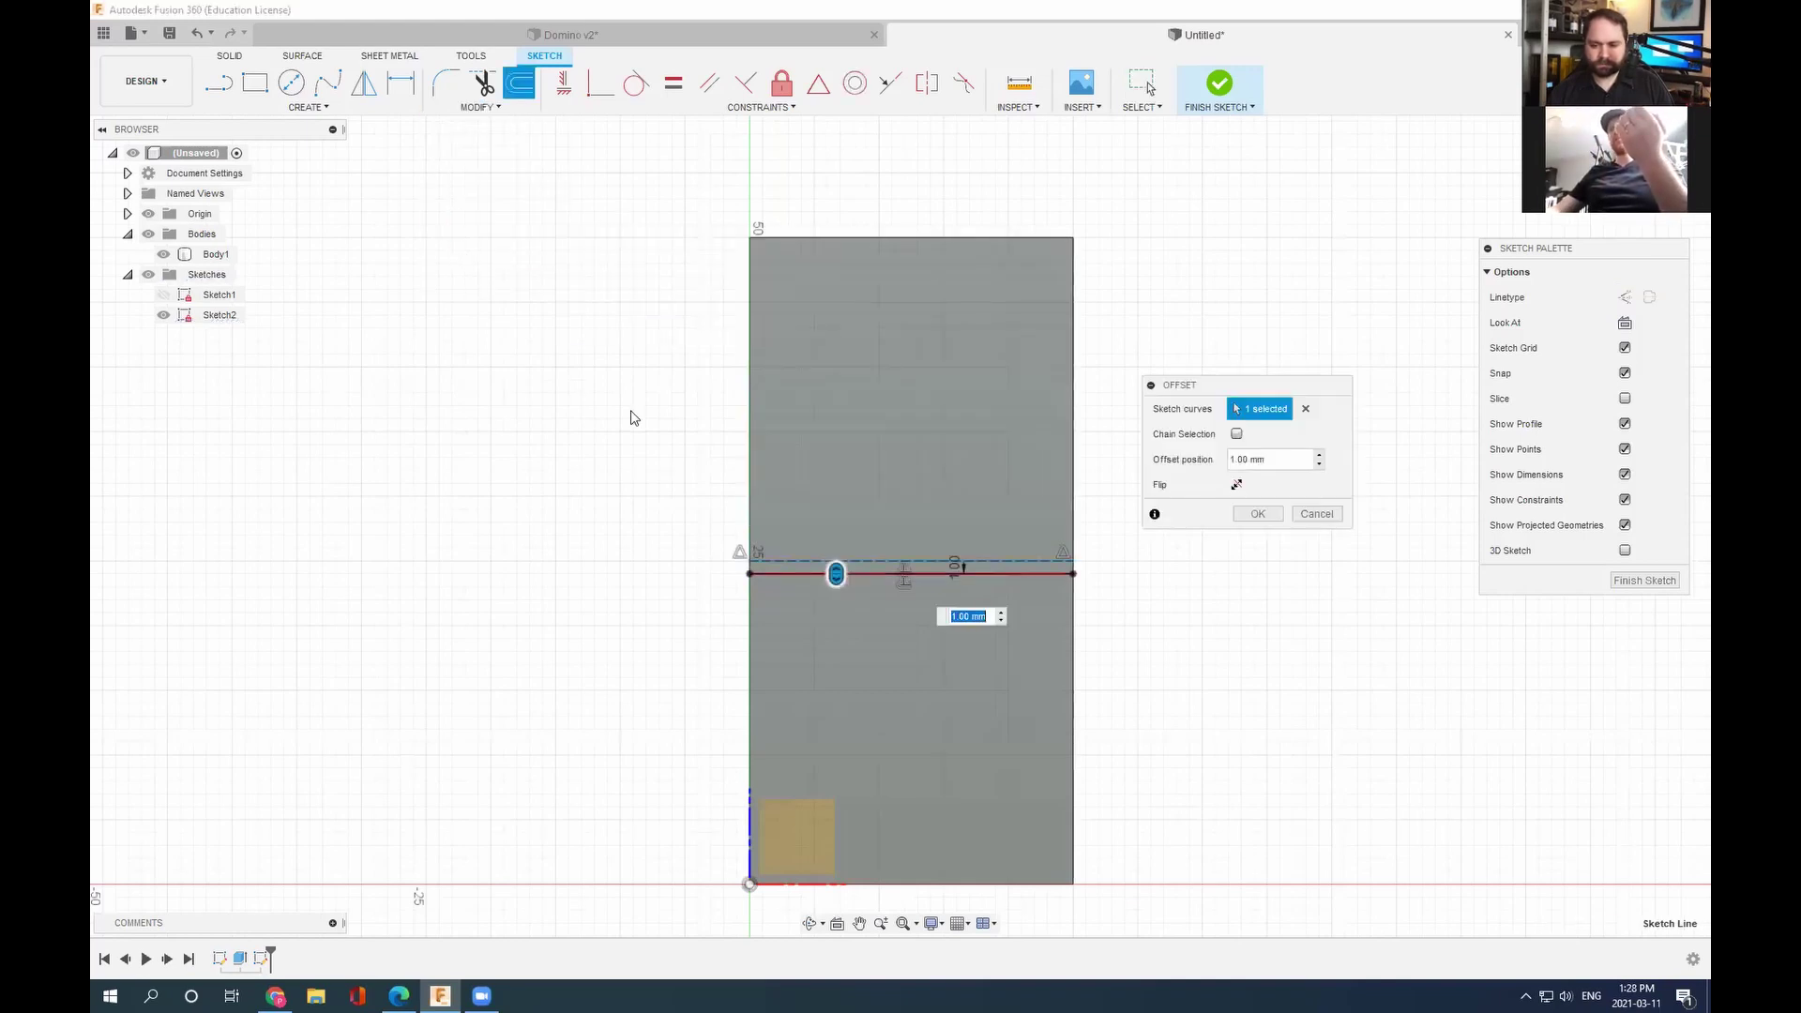
{"action": "mouse_move", "coordinate": [835, 573]}
{"action": "left_mouse_down"}
{"action": "mouse_move", "coordinate": [835, 522]}
{"action": "mouse_move", "coordinate": [836, 547]}
{"action": "left_mouse_up"}
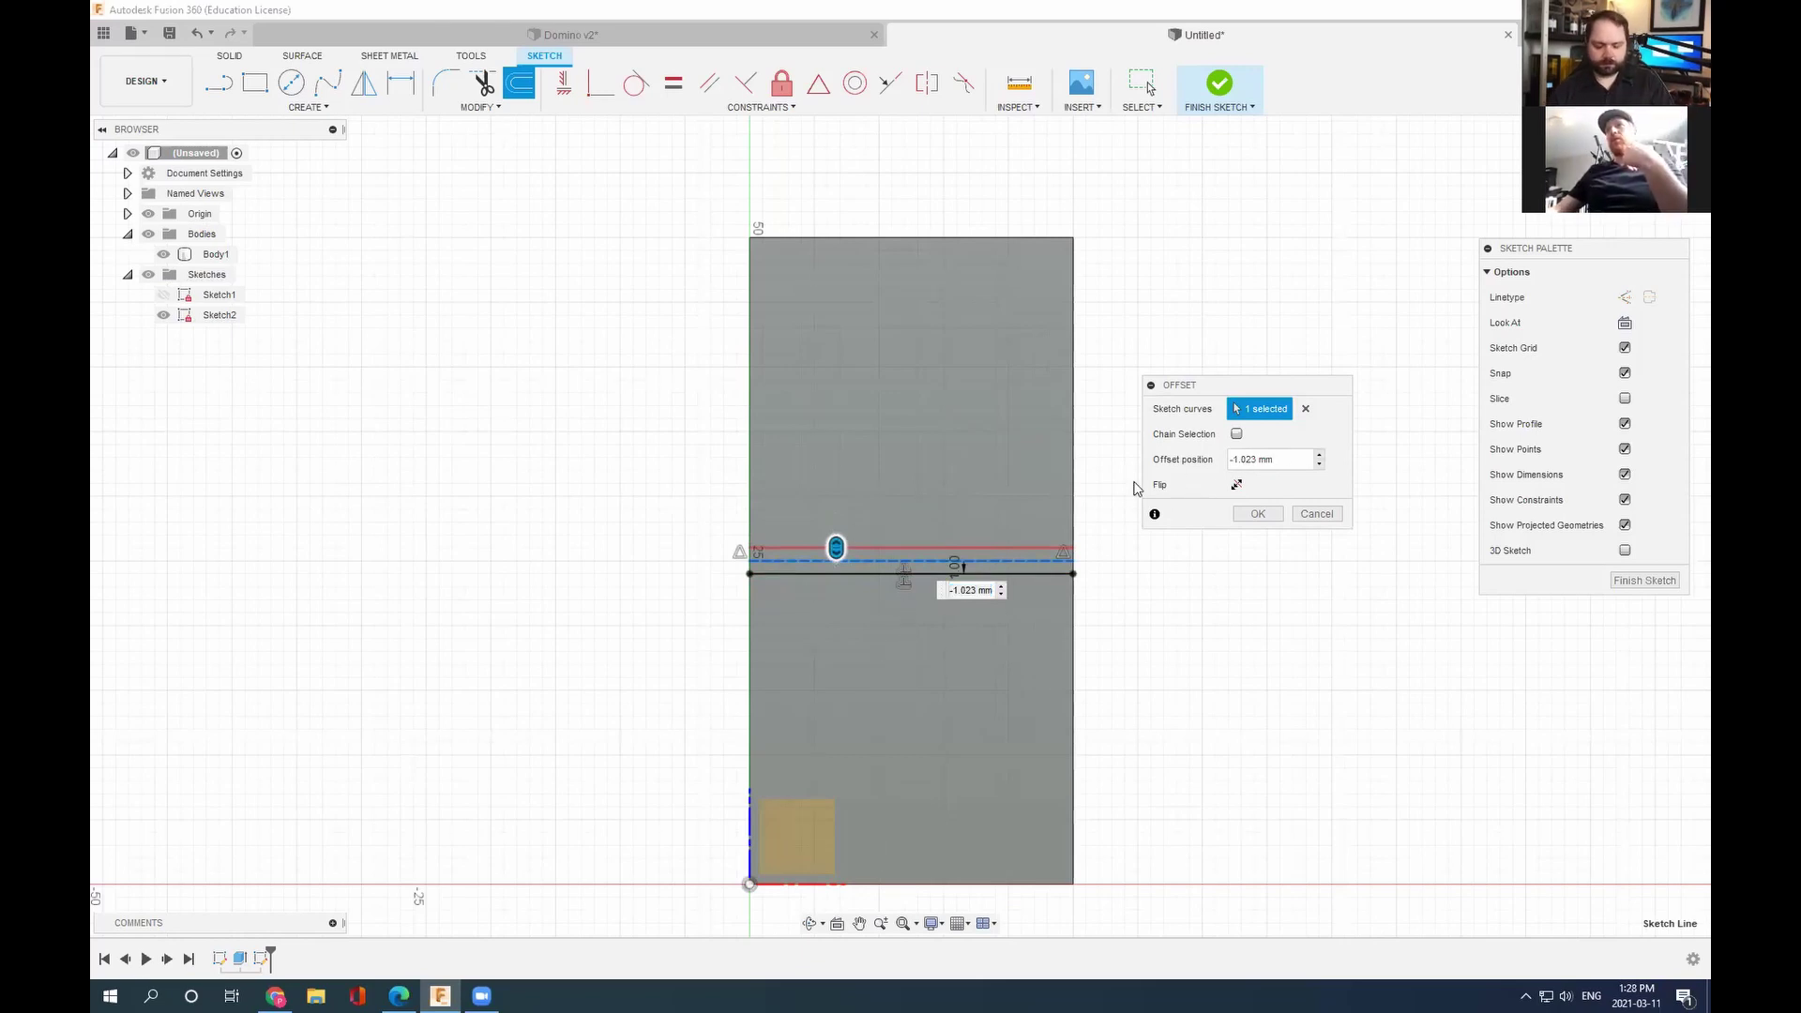
{"action": "left_click", "coordinate": [1285, 457]}
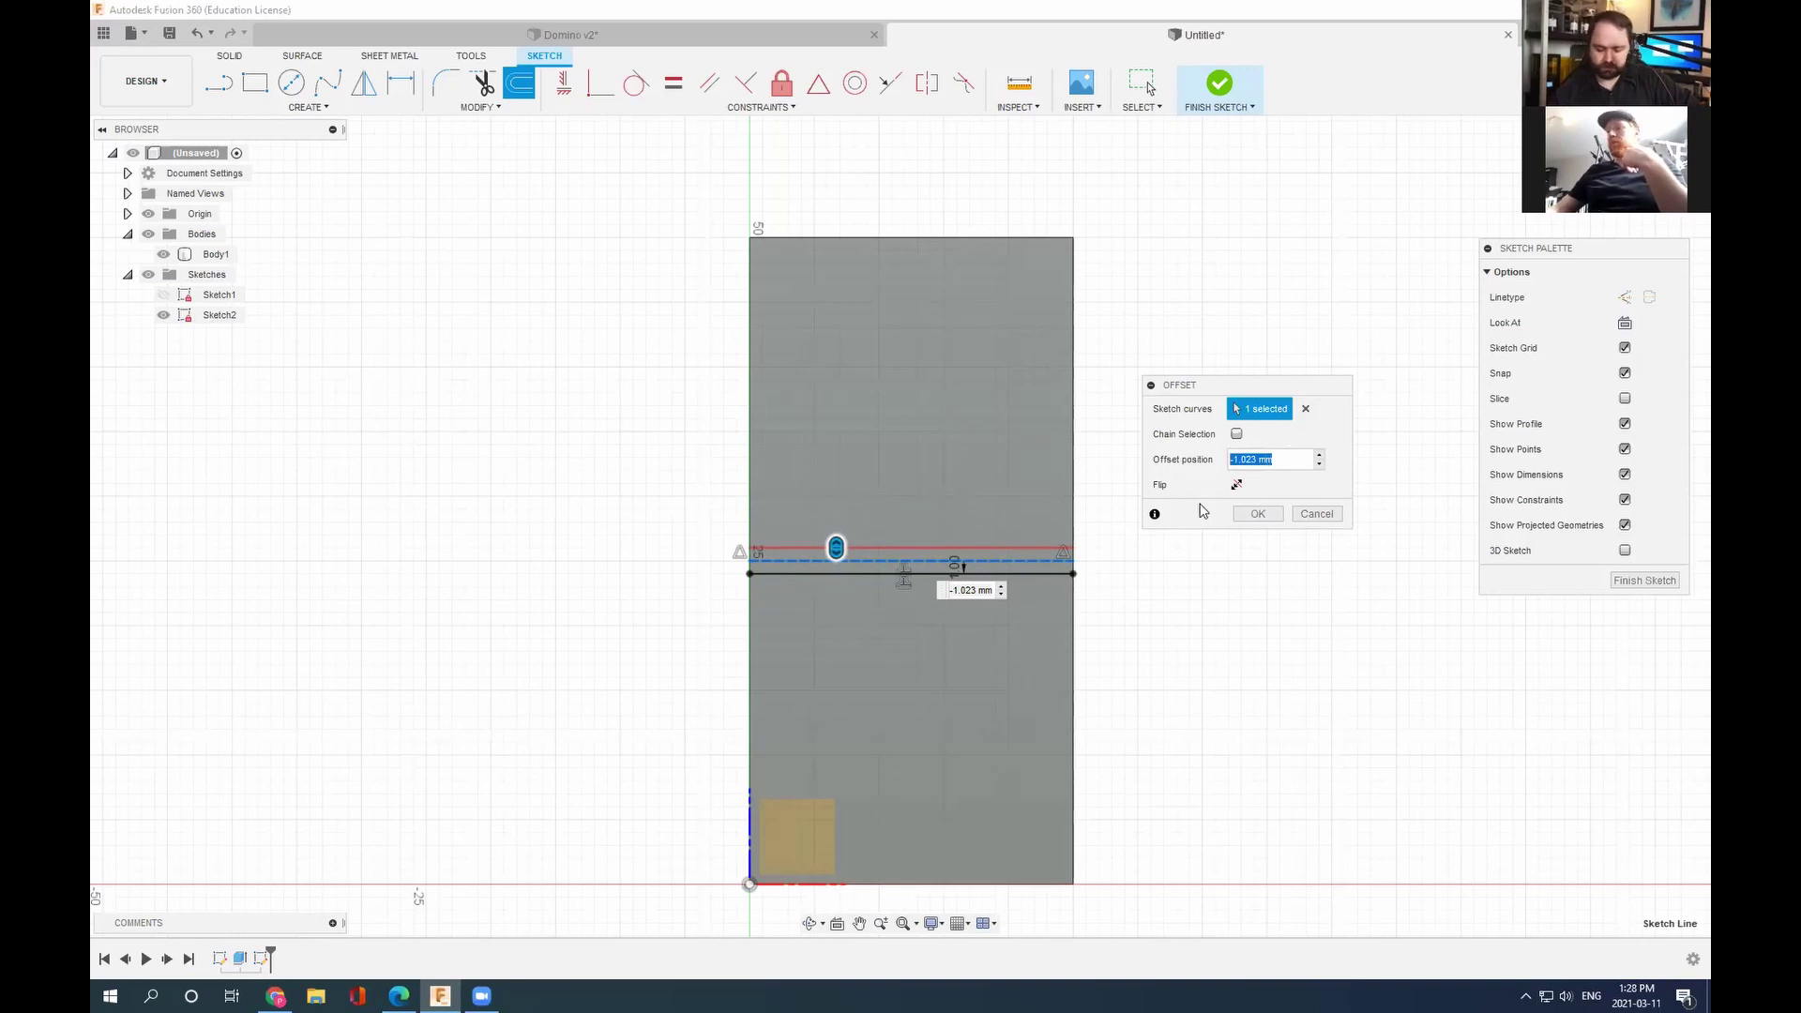
{"action": "type", "text": "-1"}
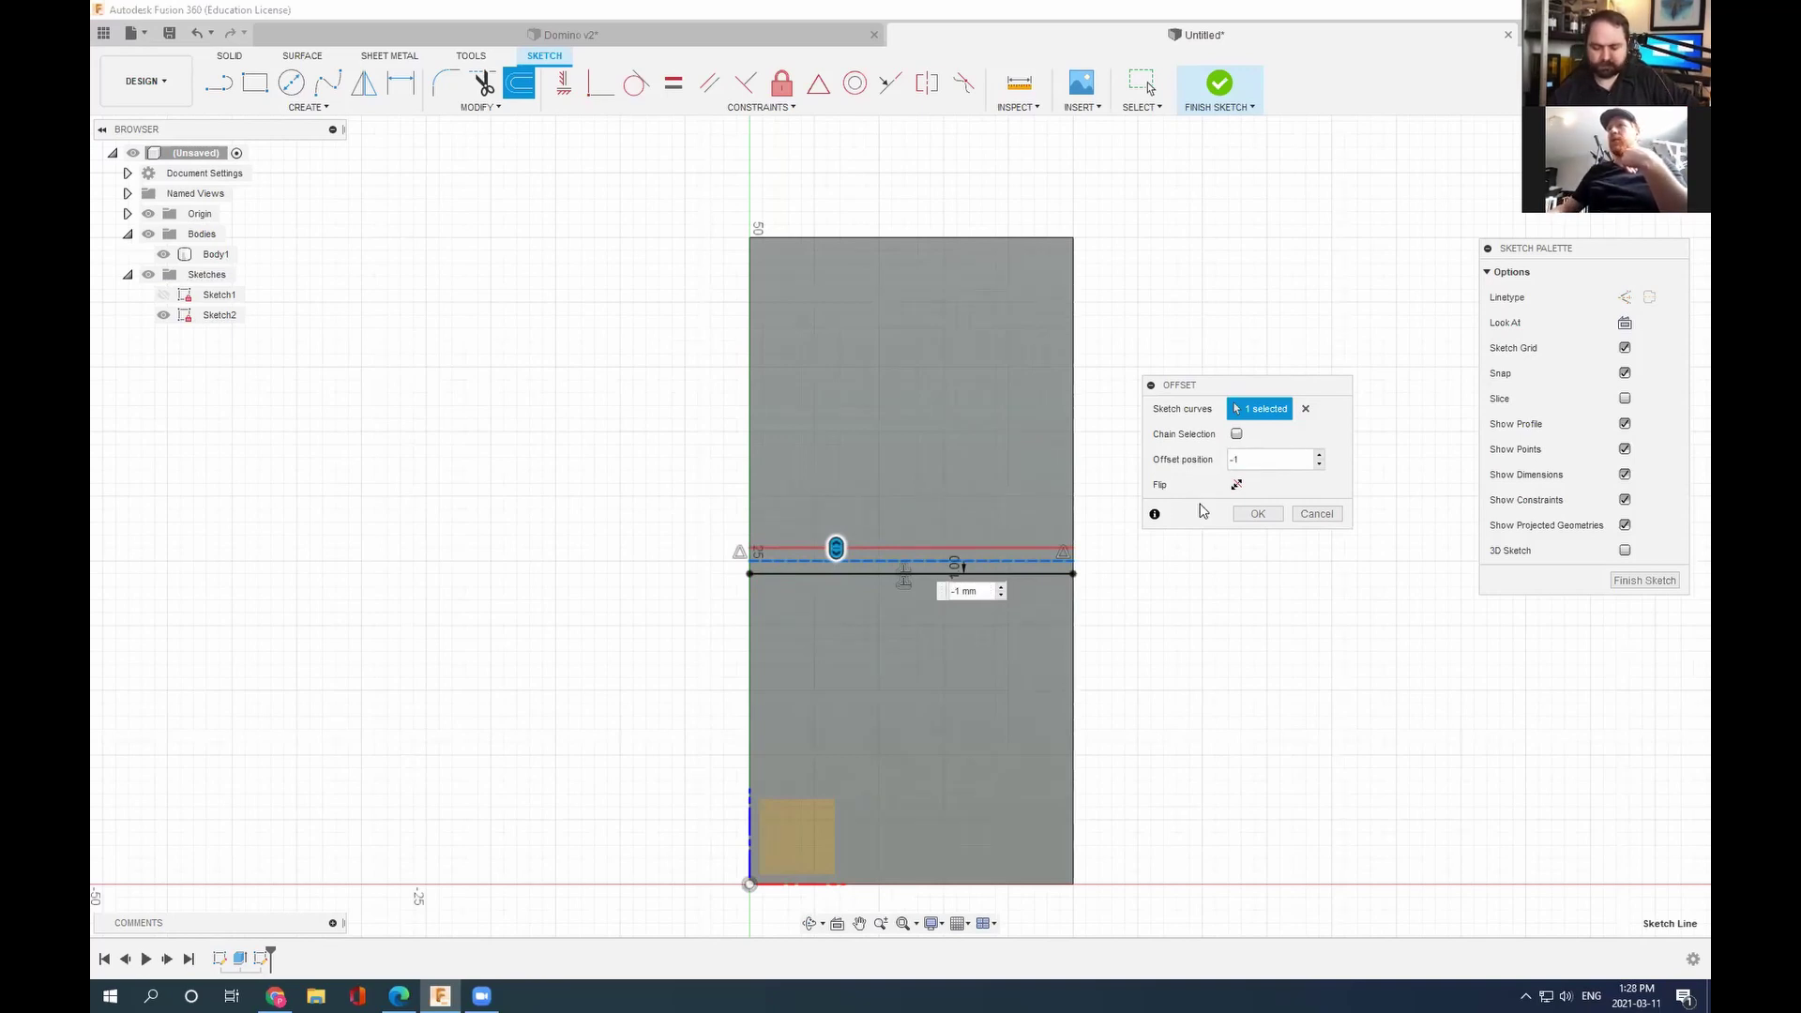
{"action": "key", "text": "Return"}
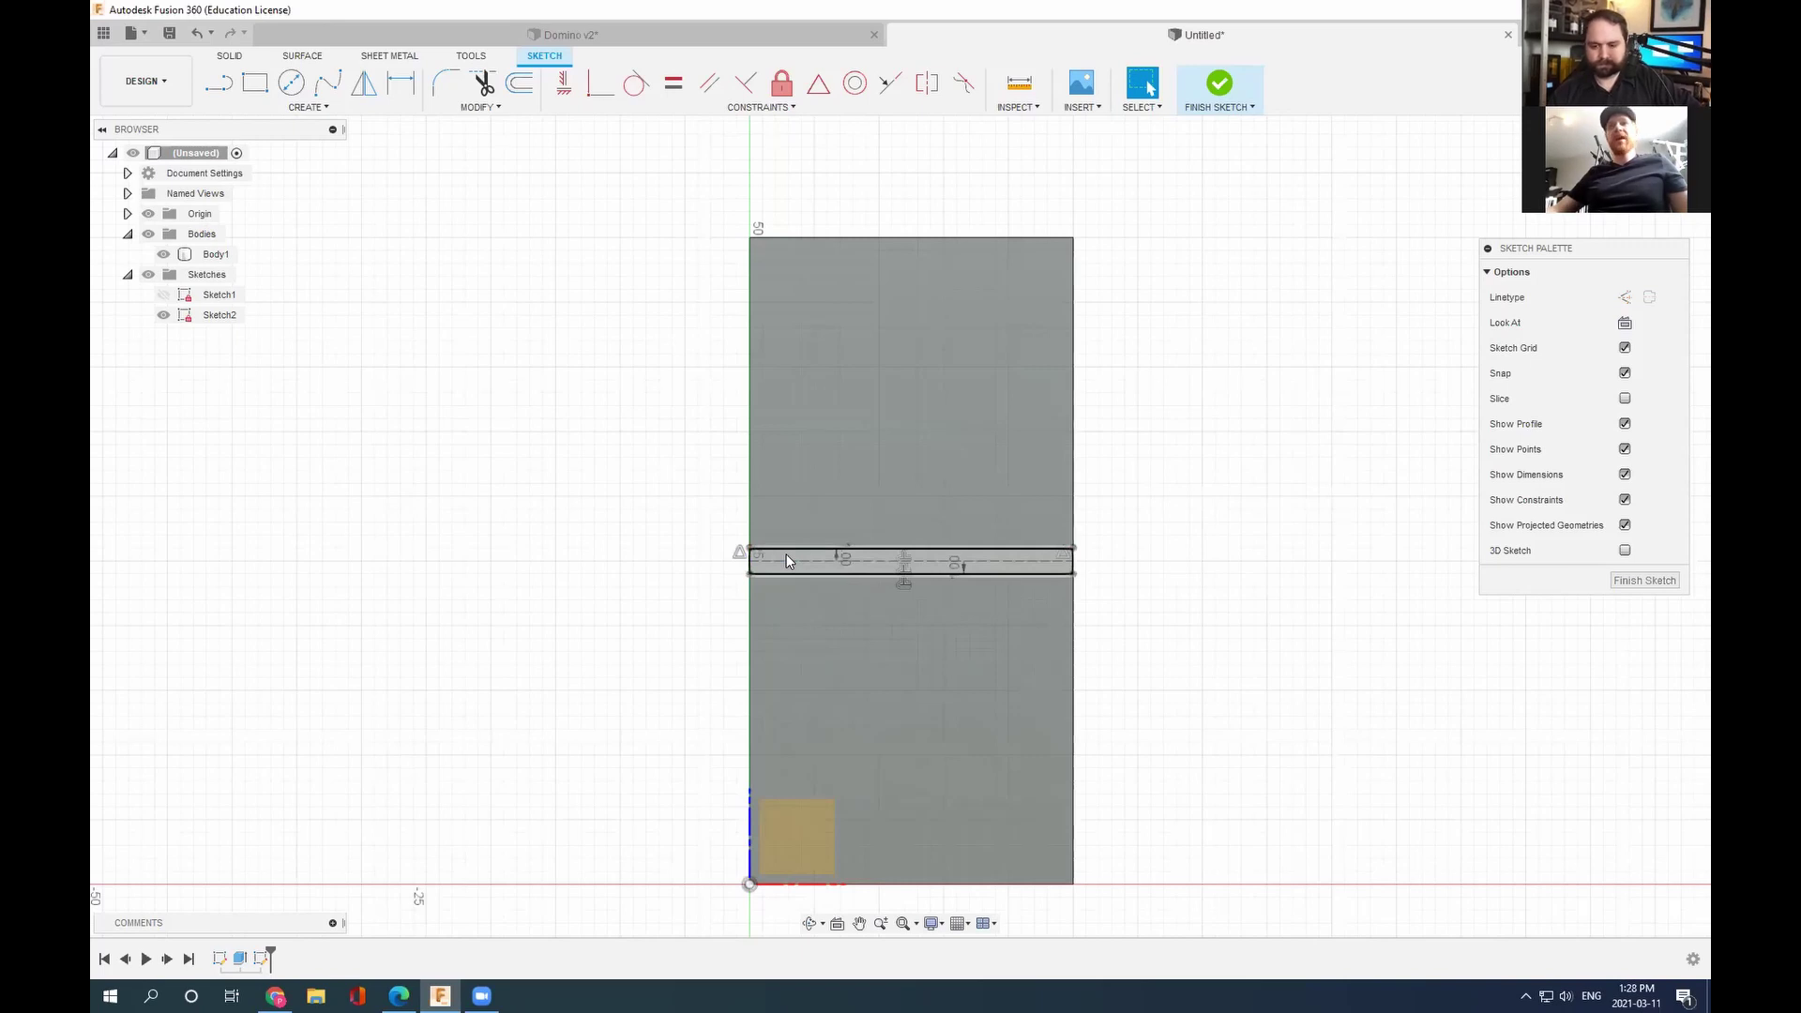
Step: Select the narrow band profile between the two offset lines and finish the sketch
{"action": "scroll", "coordinate": [789, 563], "scroll_direction": "down", "scroll_amount": 2}
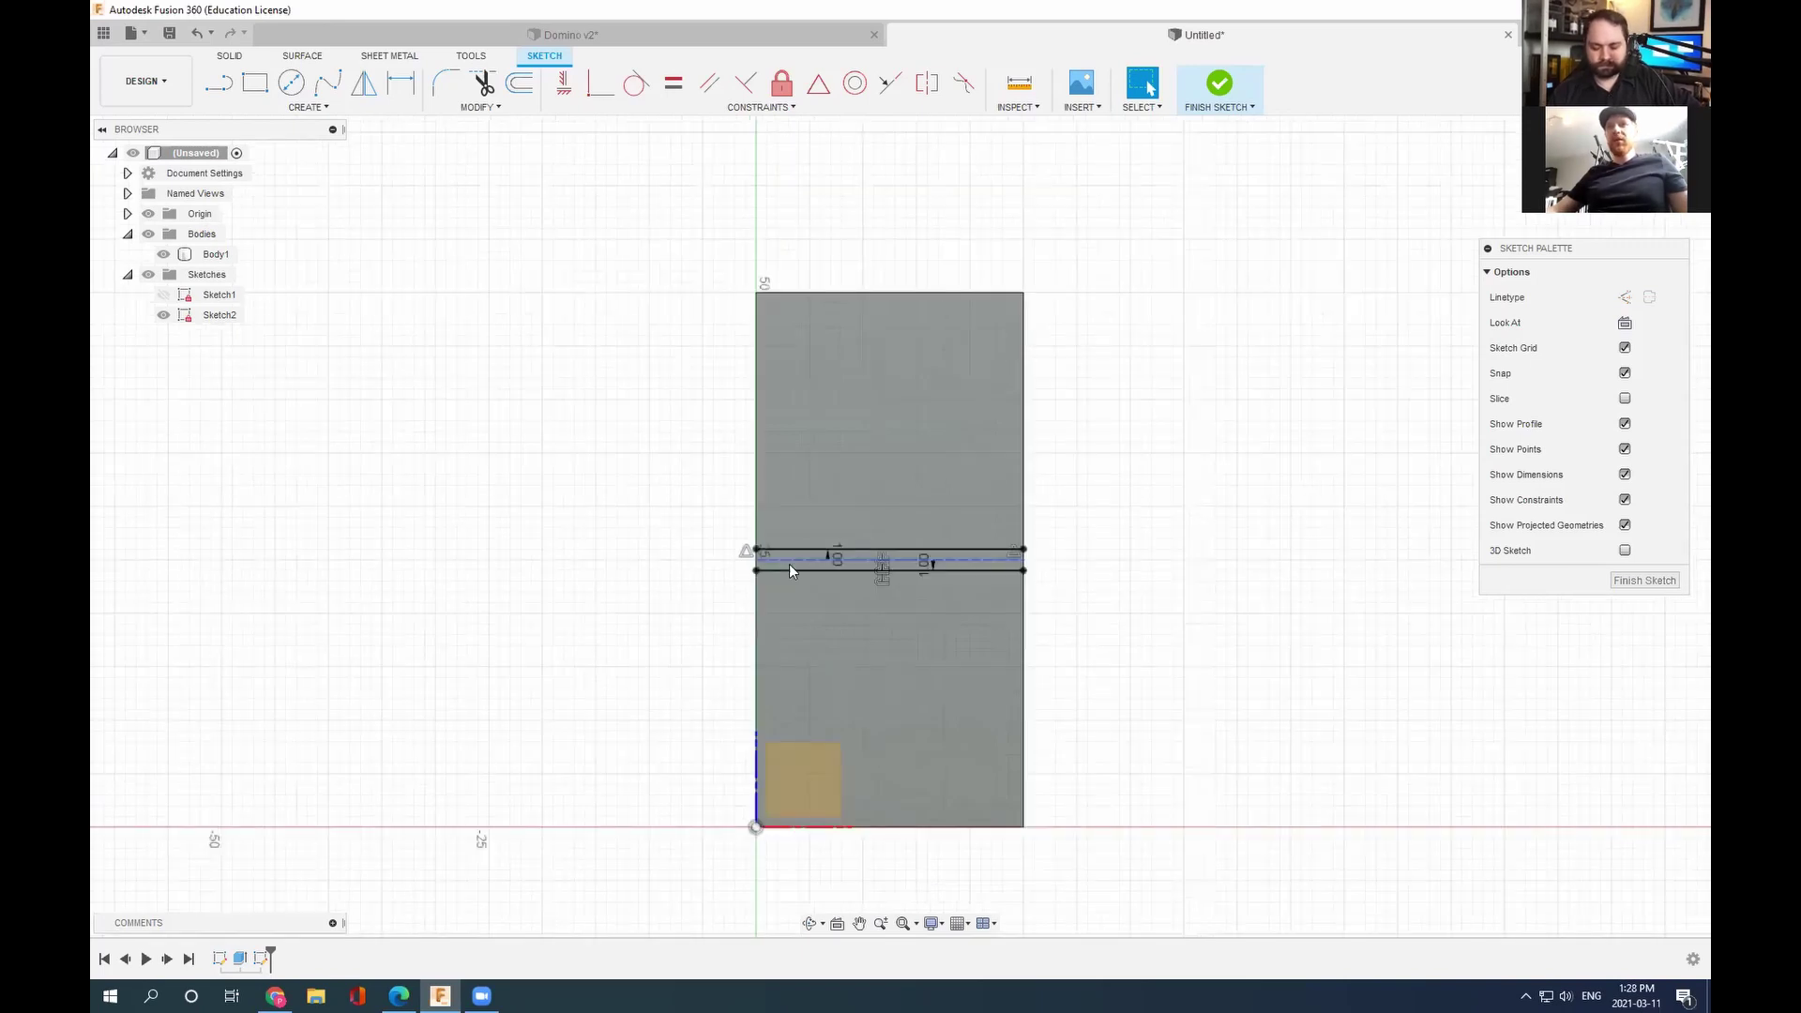
{"action": "scroll", "coordinate": [789, 559], "scroll_direction": "up", "scroll_amount": 2}
{"action": "scroll", "coordinate": [797, 537], "scroll_direction": "up", "scroll_amount": 3}
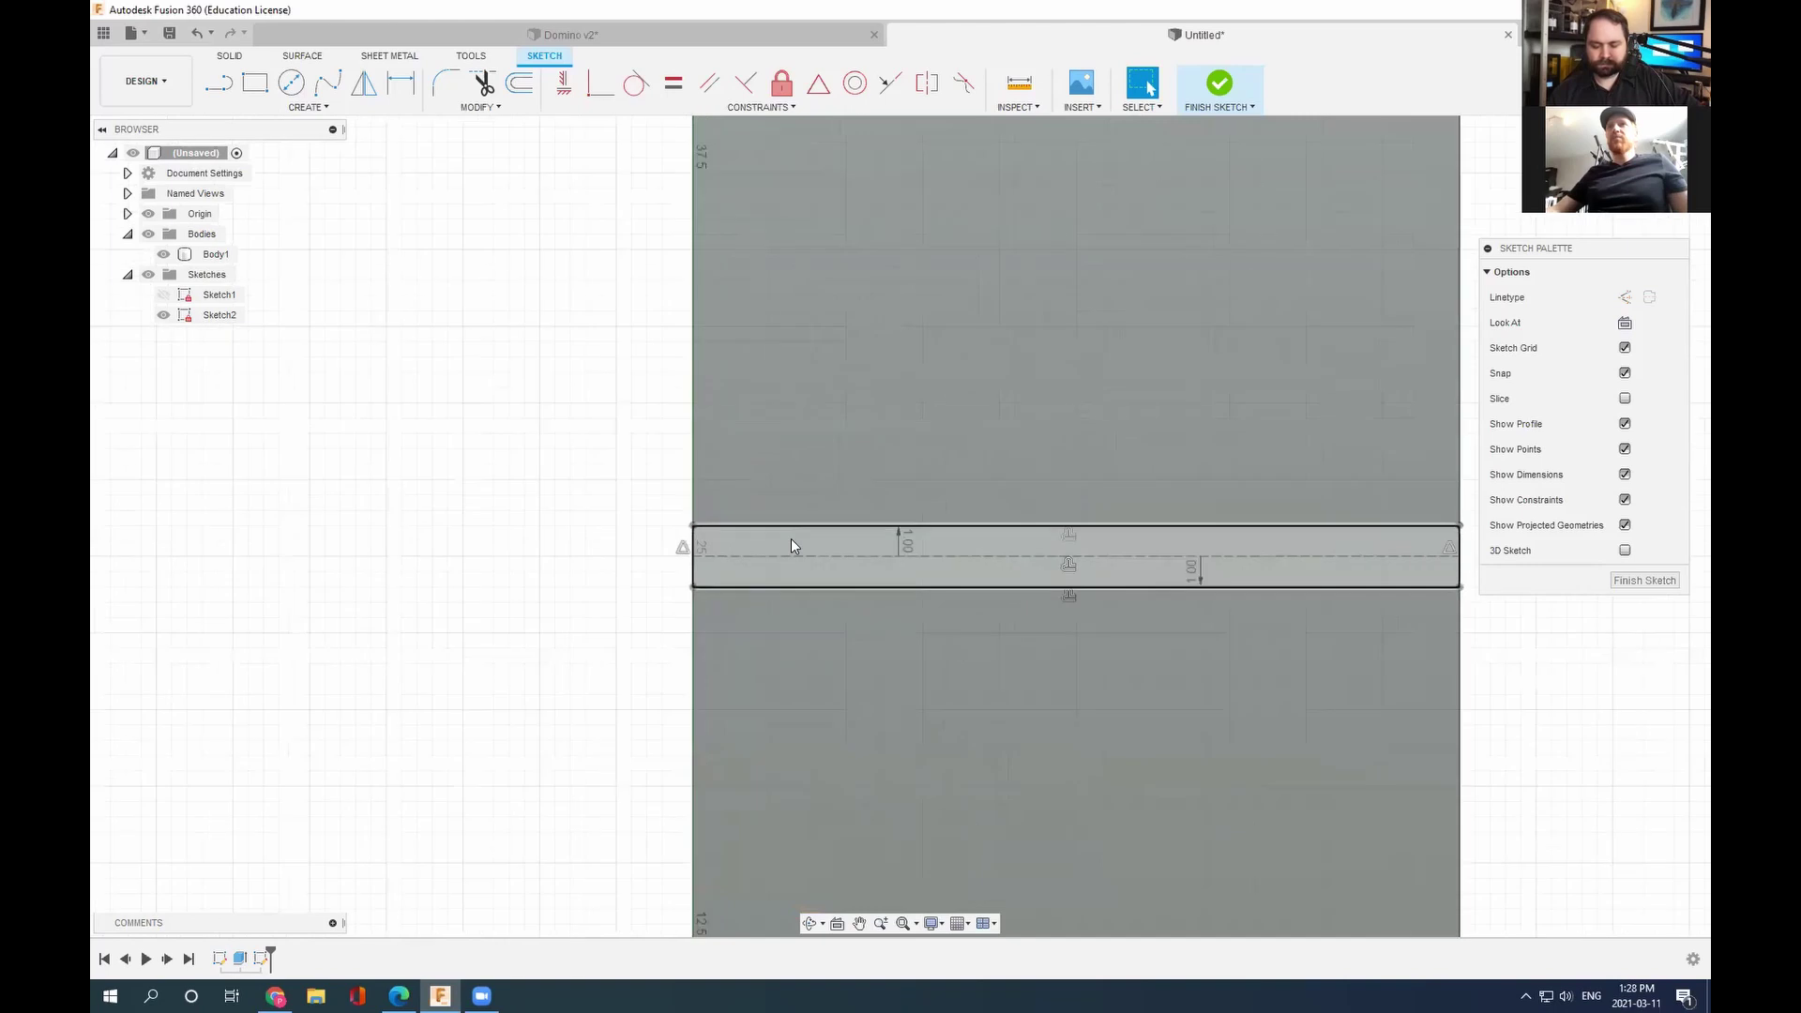
{"action": "left_click", "coordinate": [791, 538]}
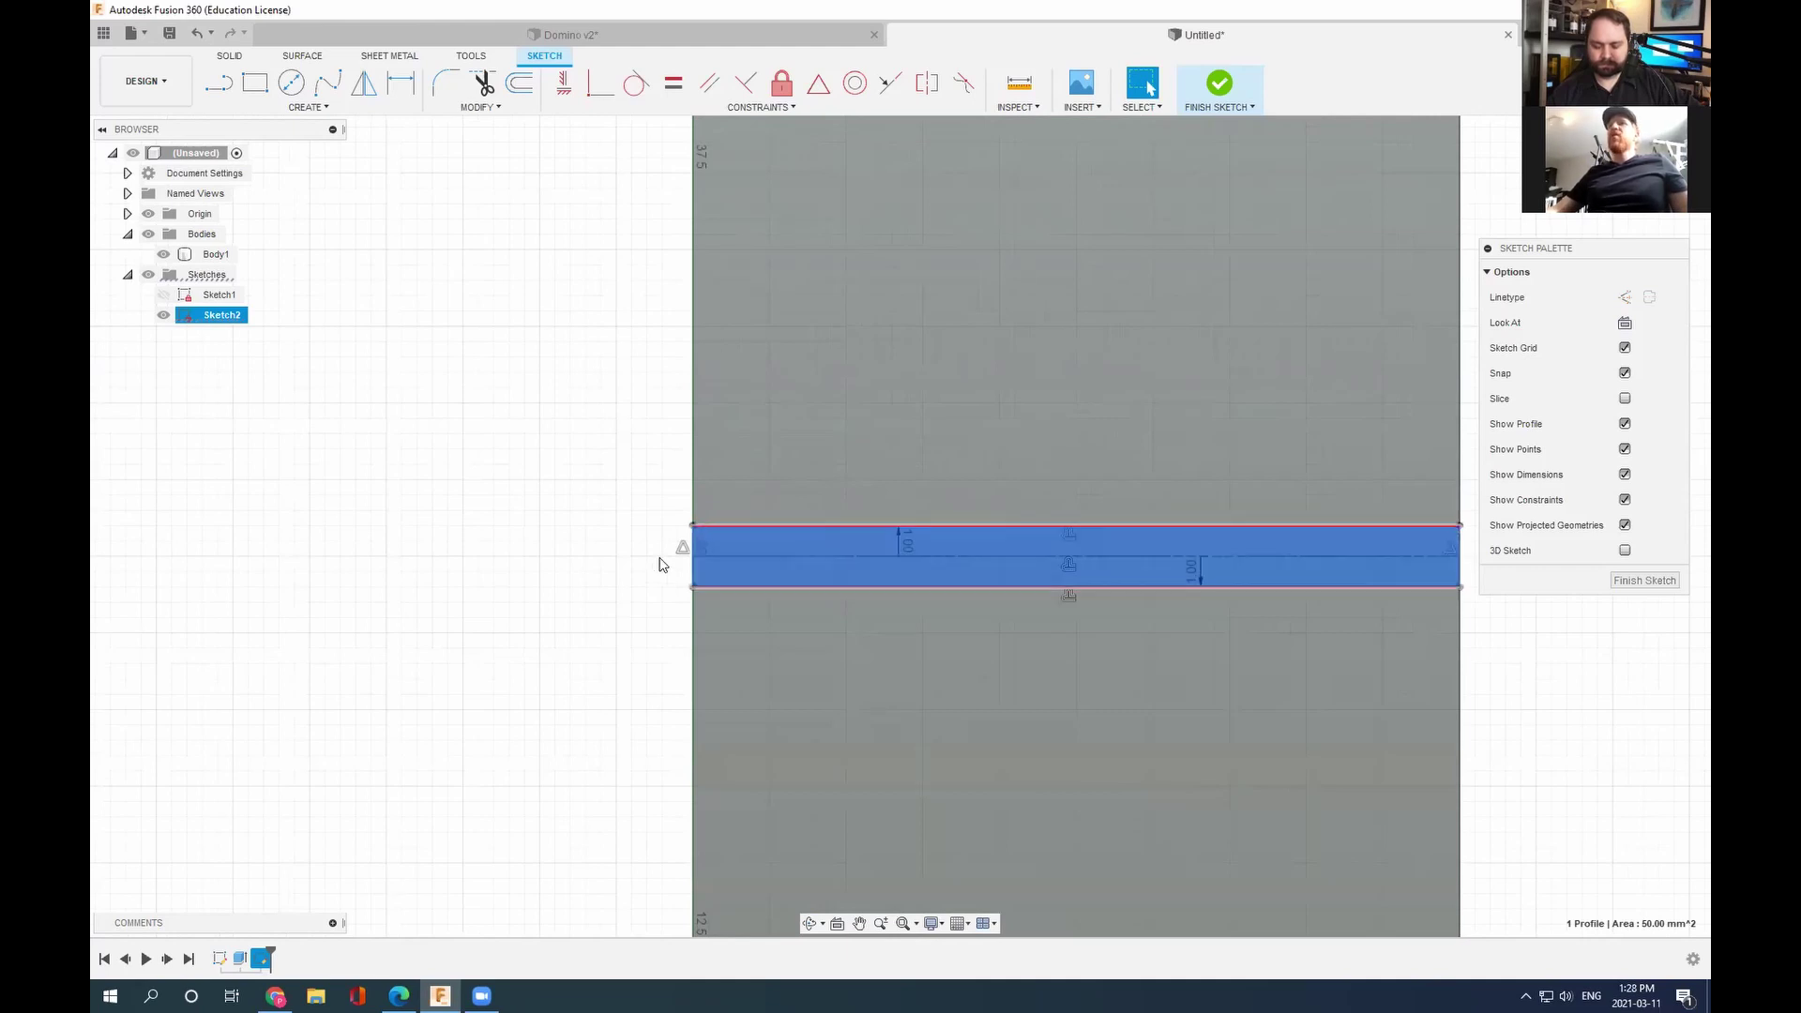
{"action": "left_click", "coordinate": [1221, 90]}
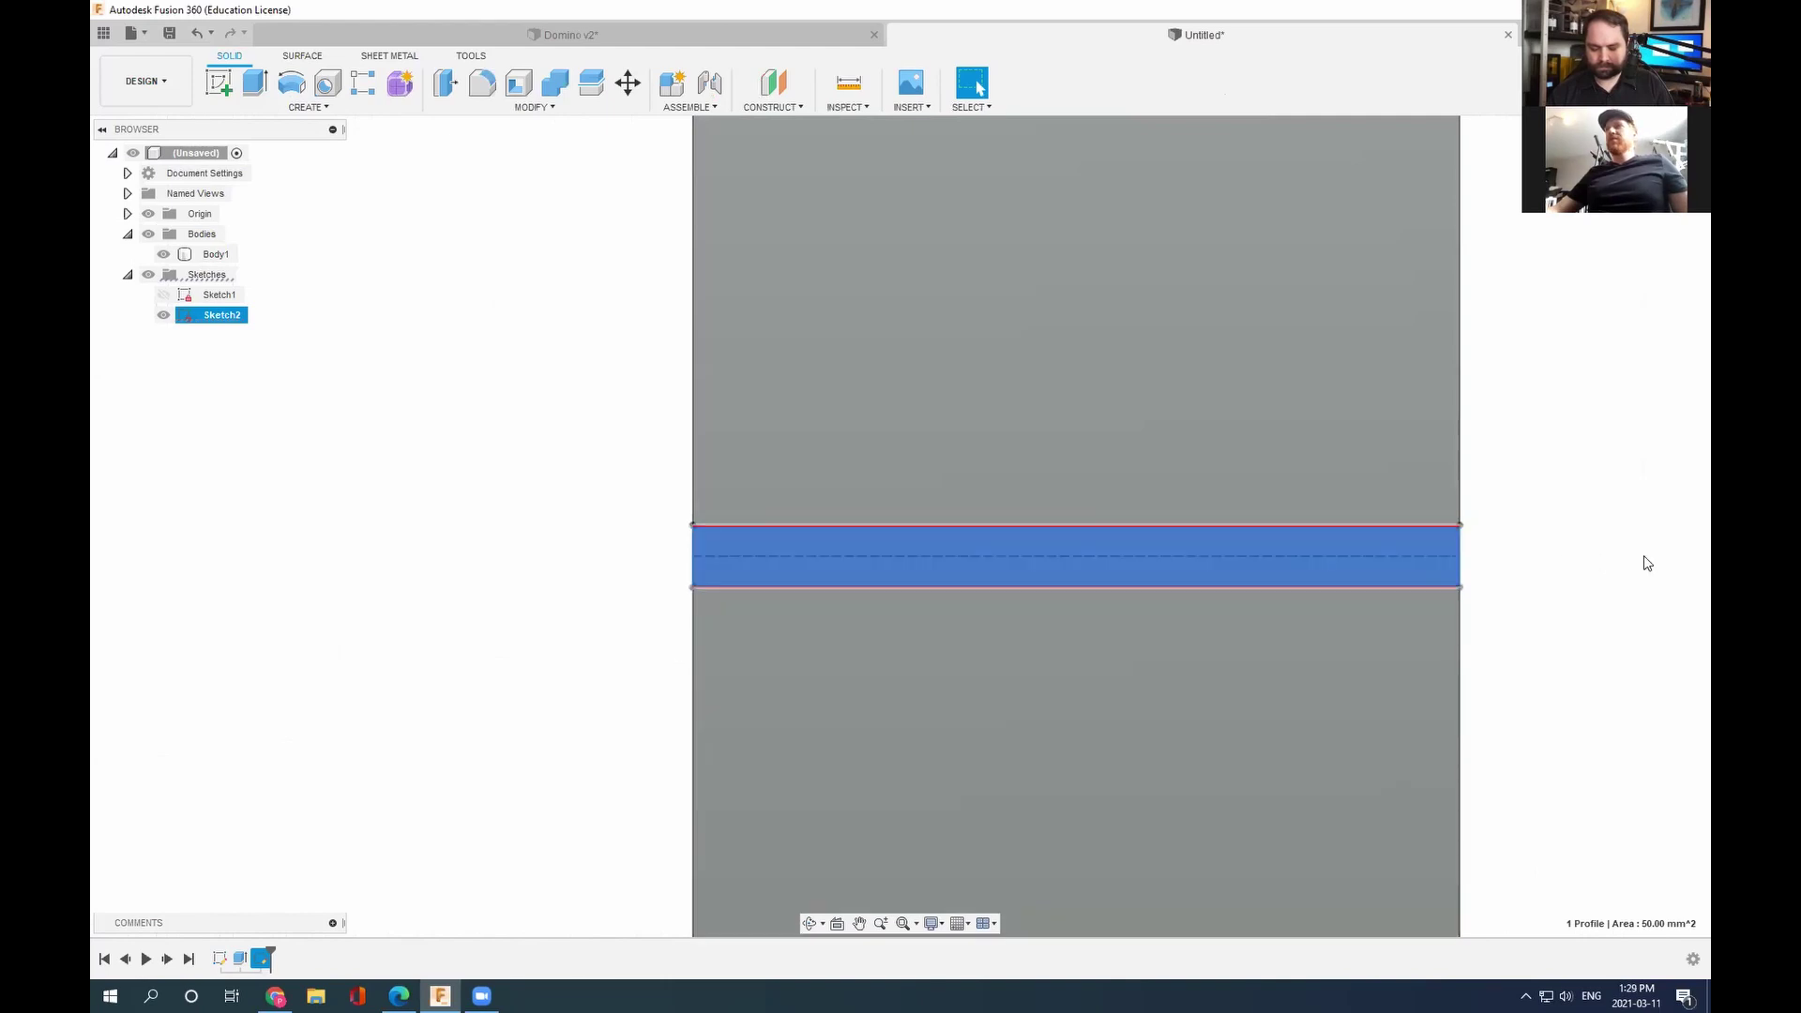
Step: Press Pull the selected band by -1 mm as a cut to form the groove across the tile's front face
{"action": "right_click", "coordinate": [716, 570]}
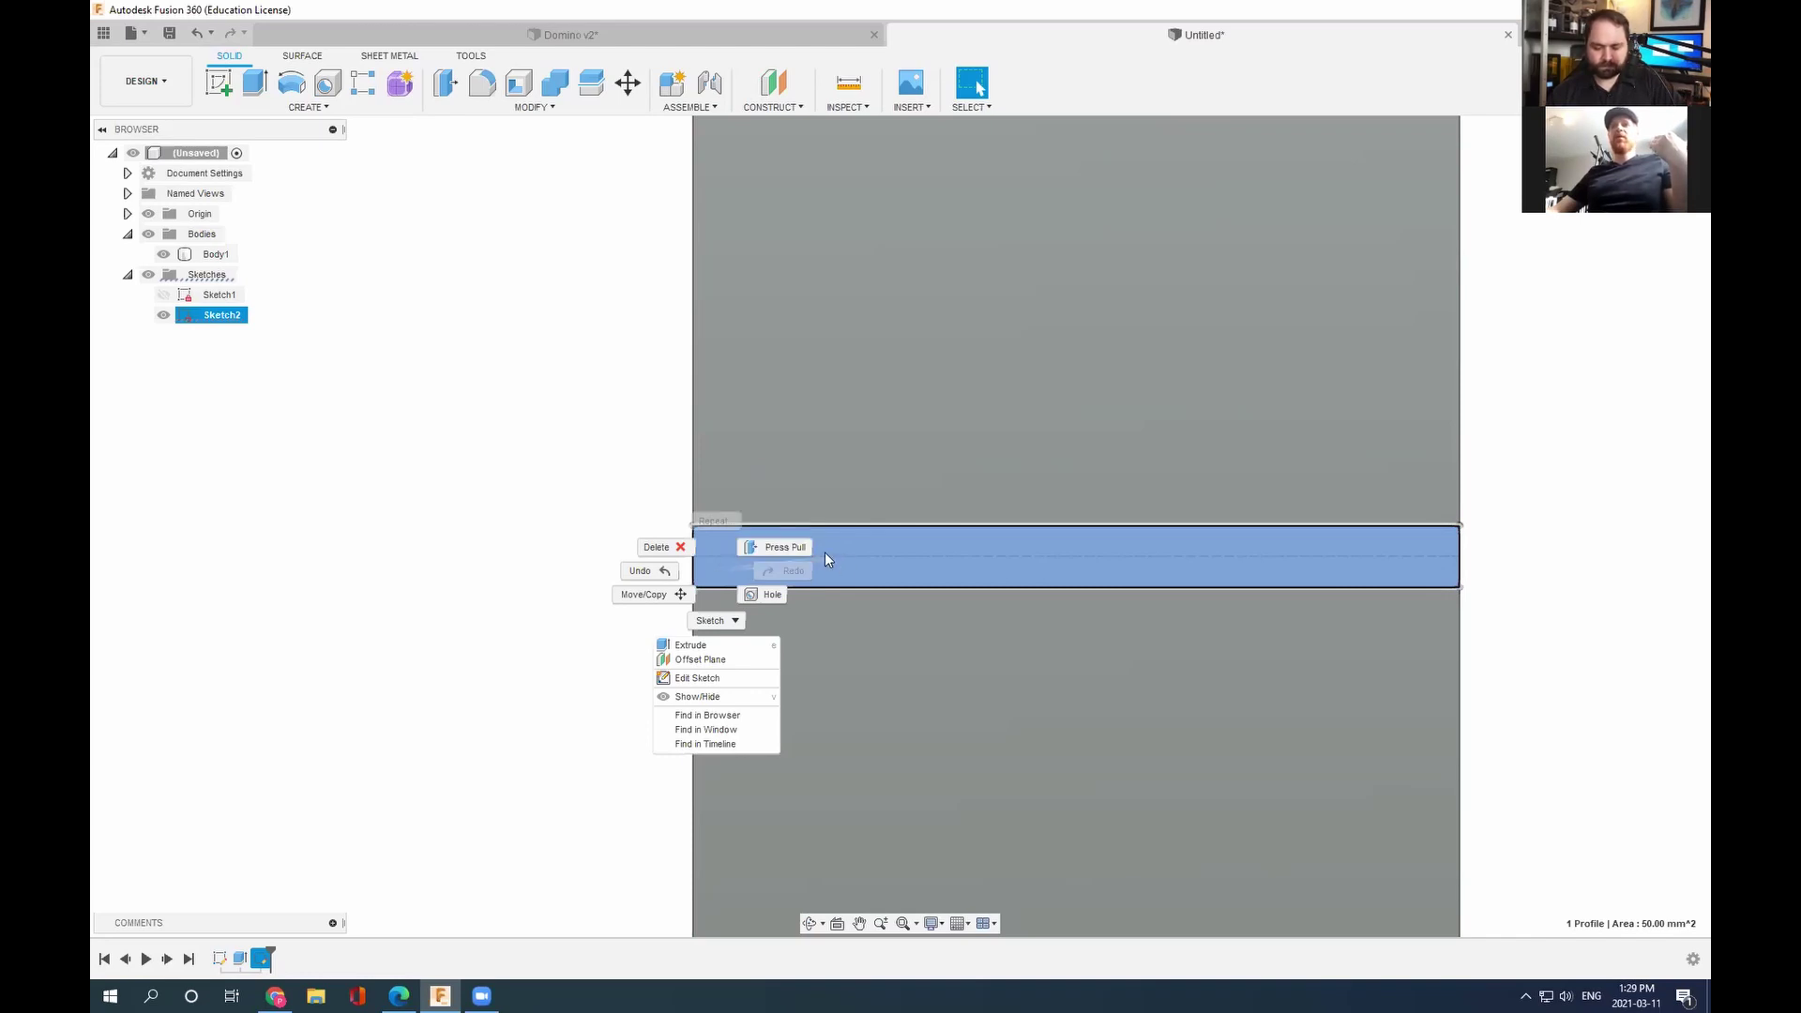
{"action": "left_click", "coordinate": [776, 547]}
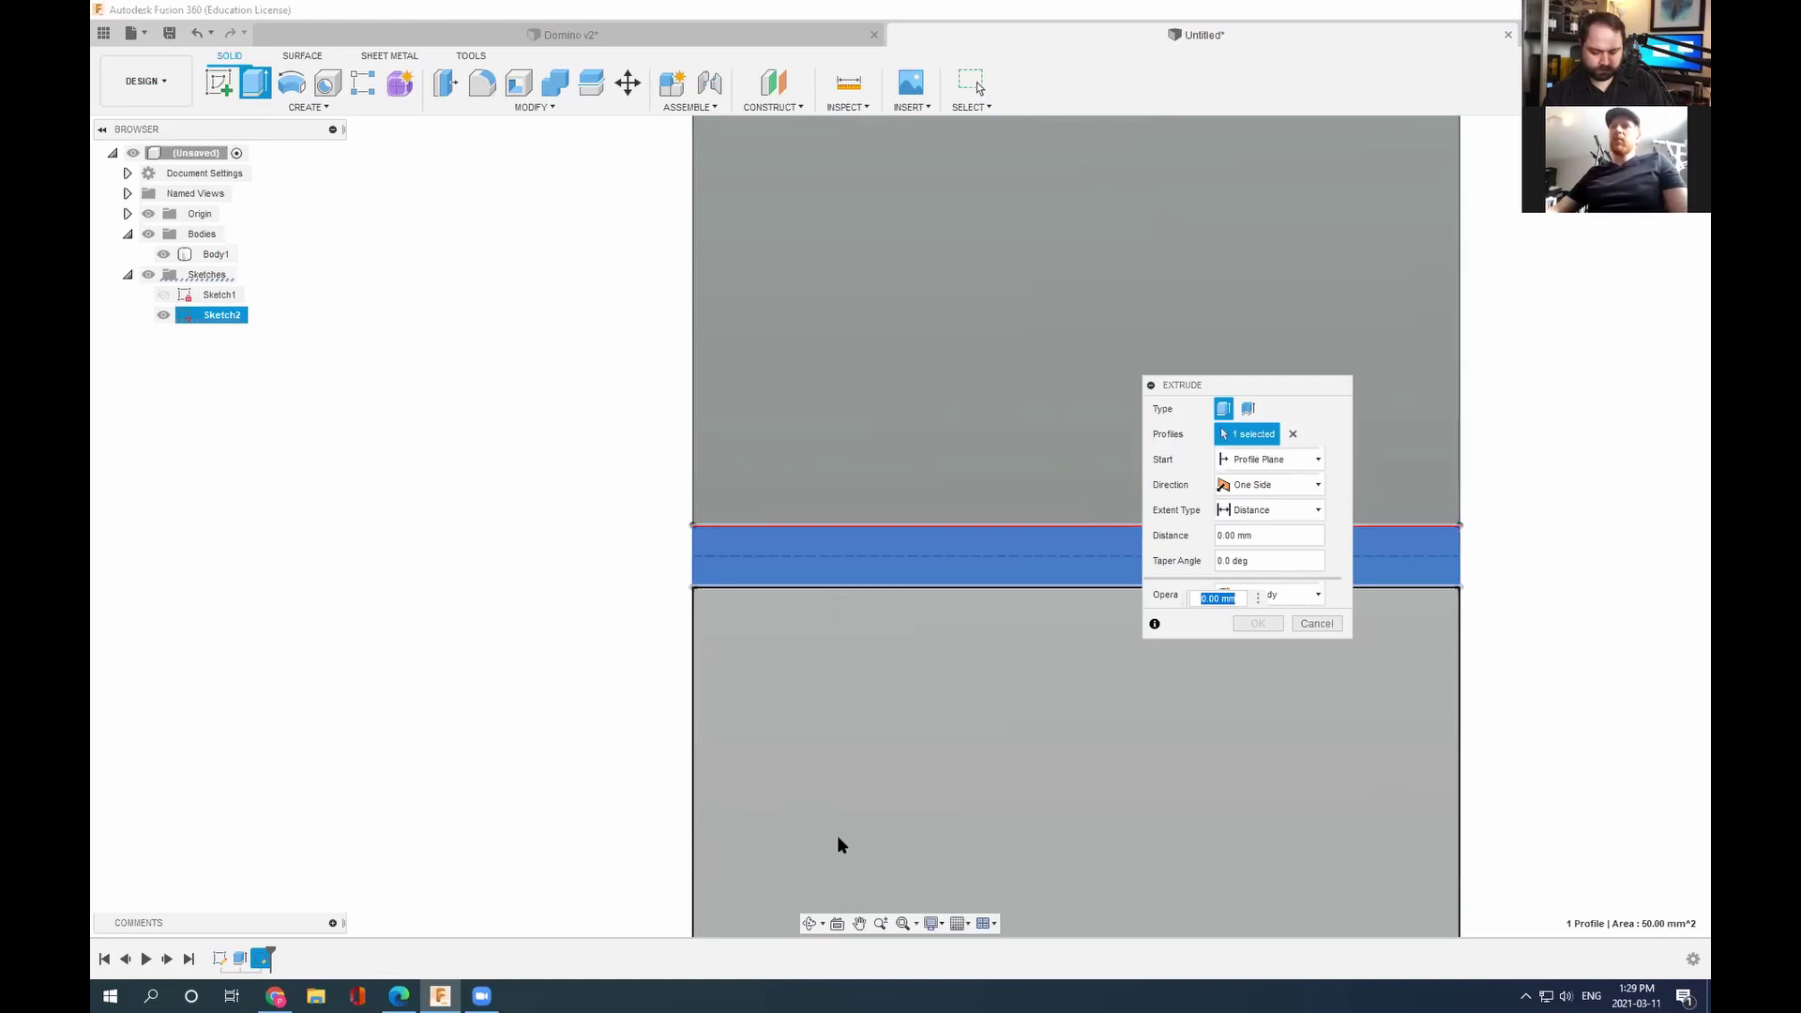
{"action": "left_click", "coordinate": [809, 925]}
{"action": "left_click_drag", "start_coordinate": [744, 643], "coordinate": [794, 638]}
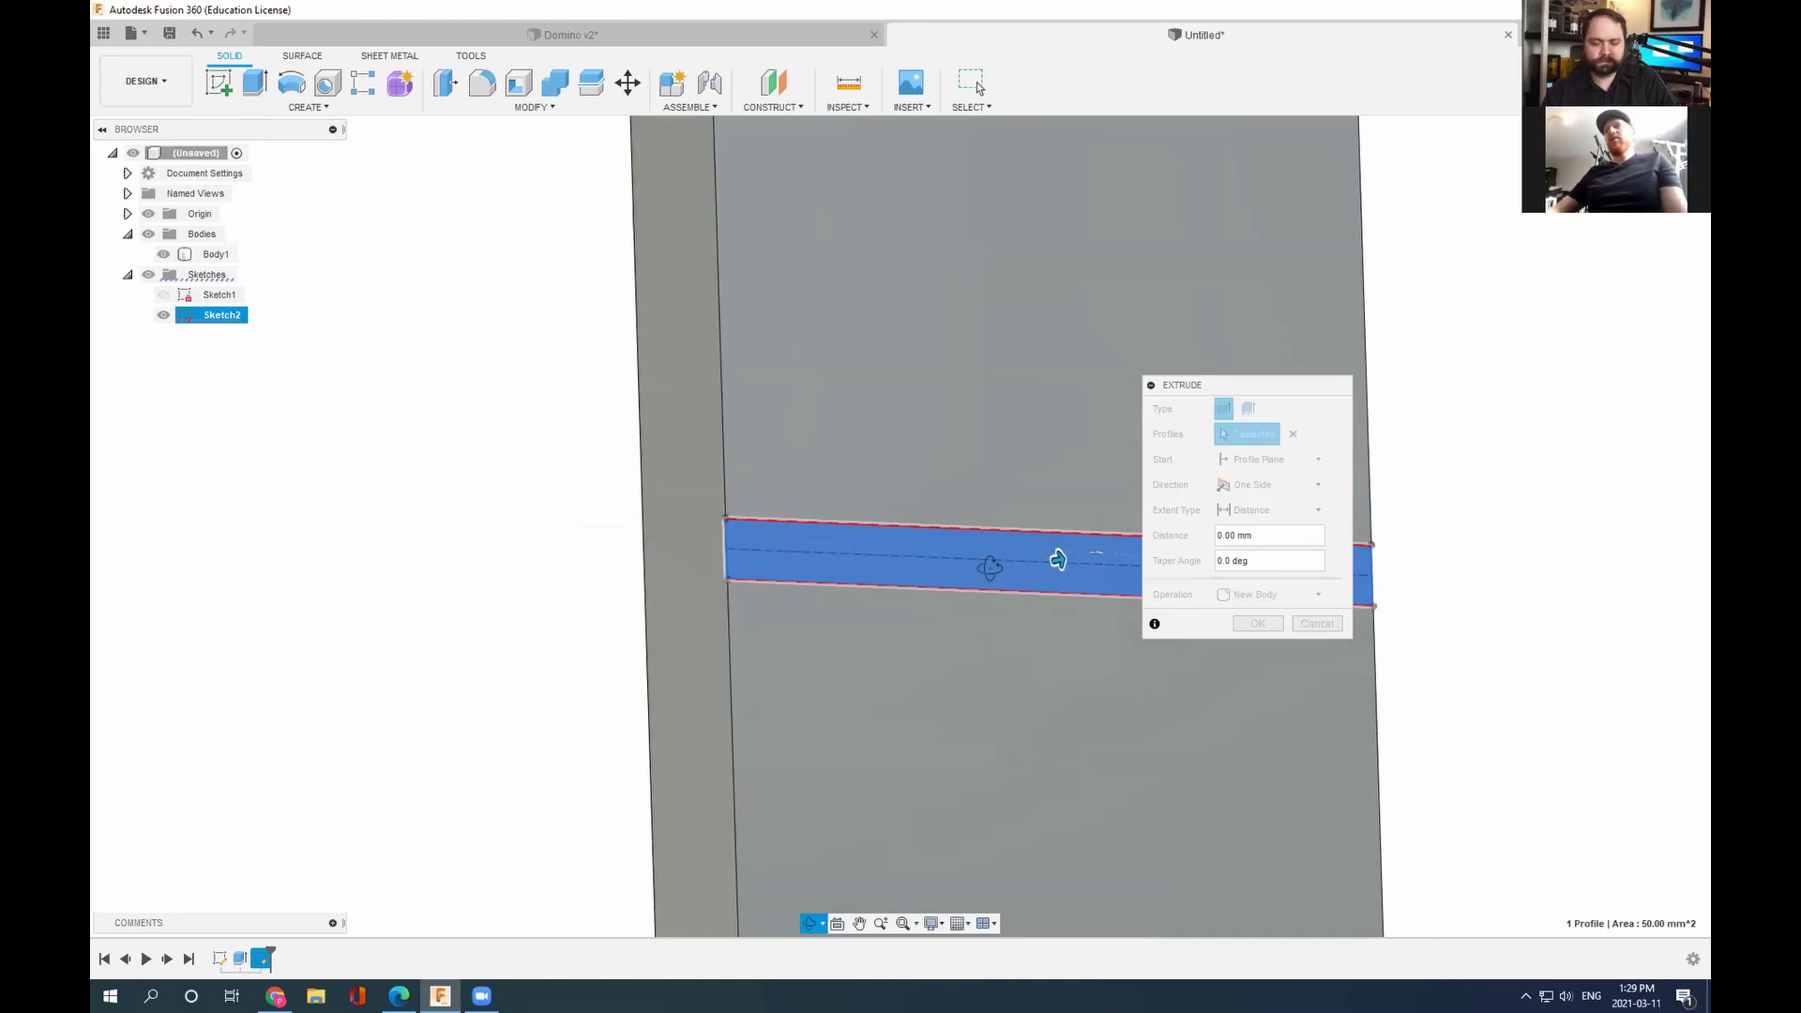
{"action": "key", "text": "Escape"}
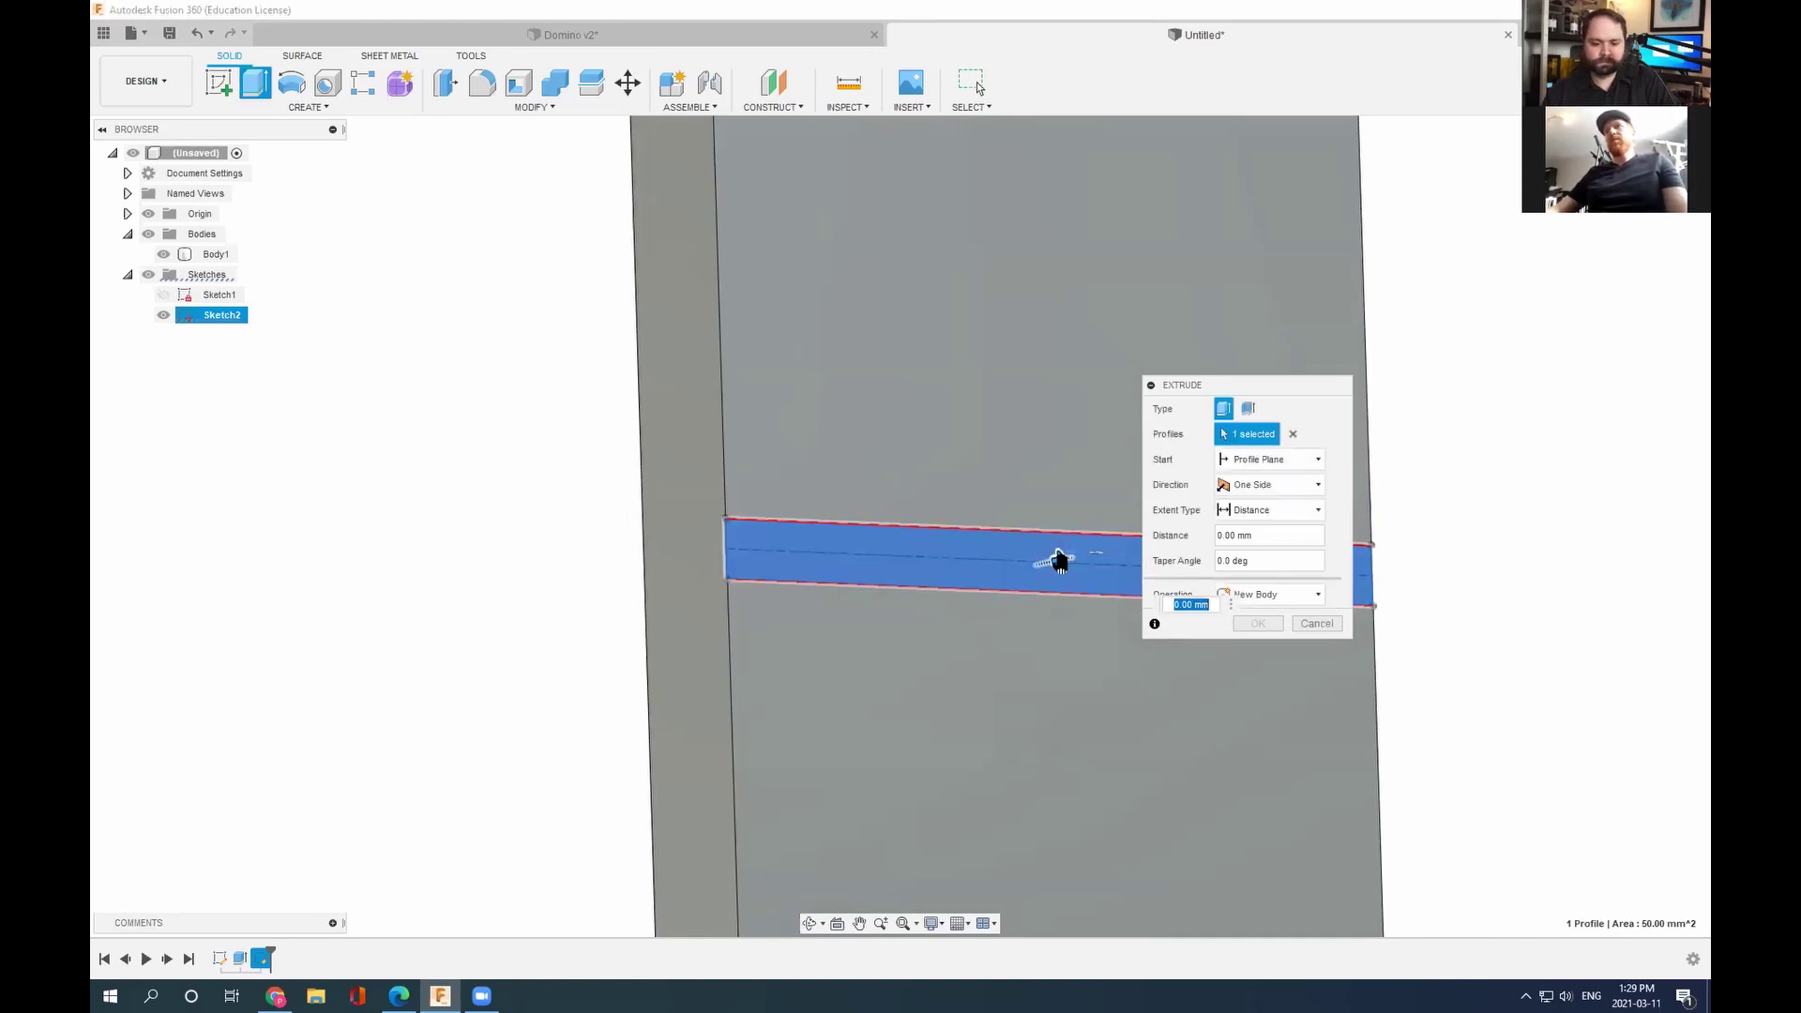
{"action": "left_click_drag", "start_coordinate": [1058, 560], "coordinate": [1041, 570]}
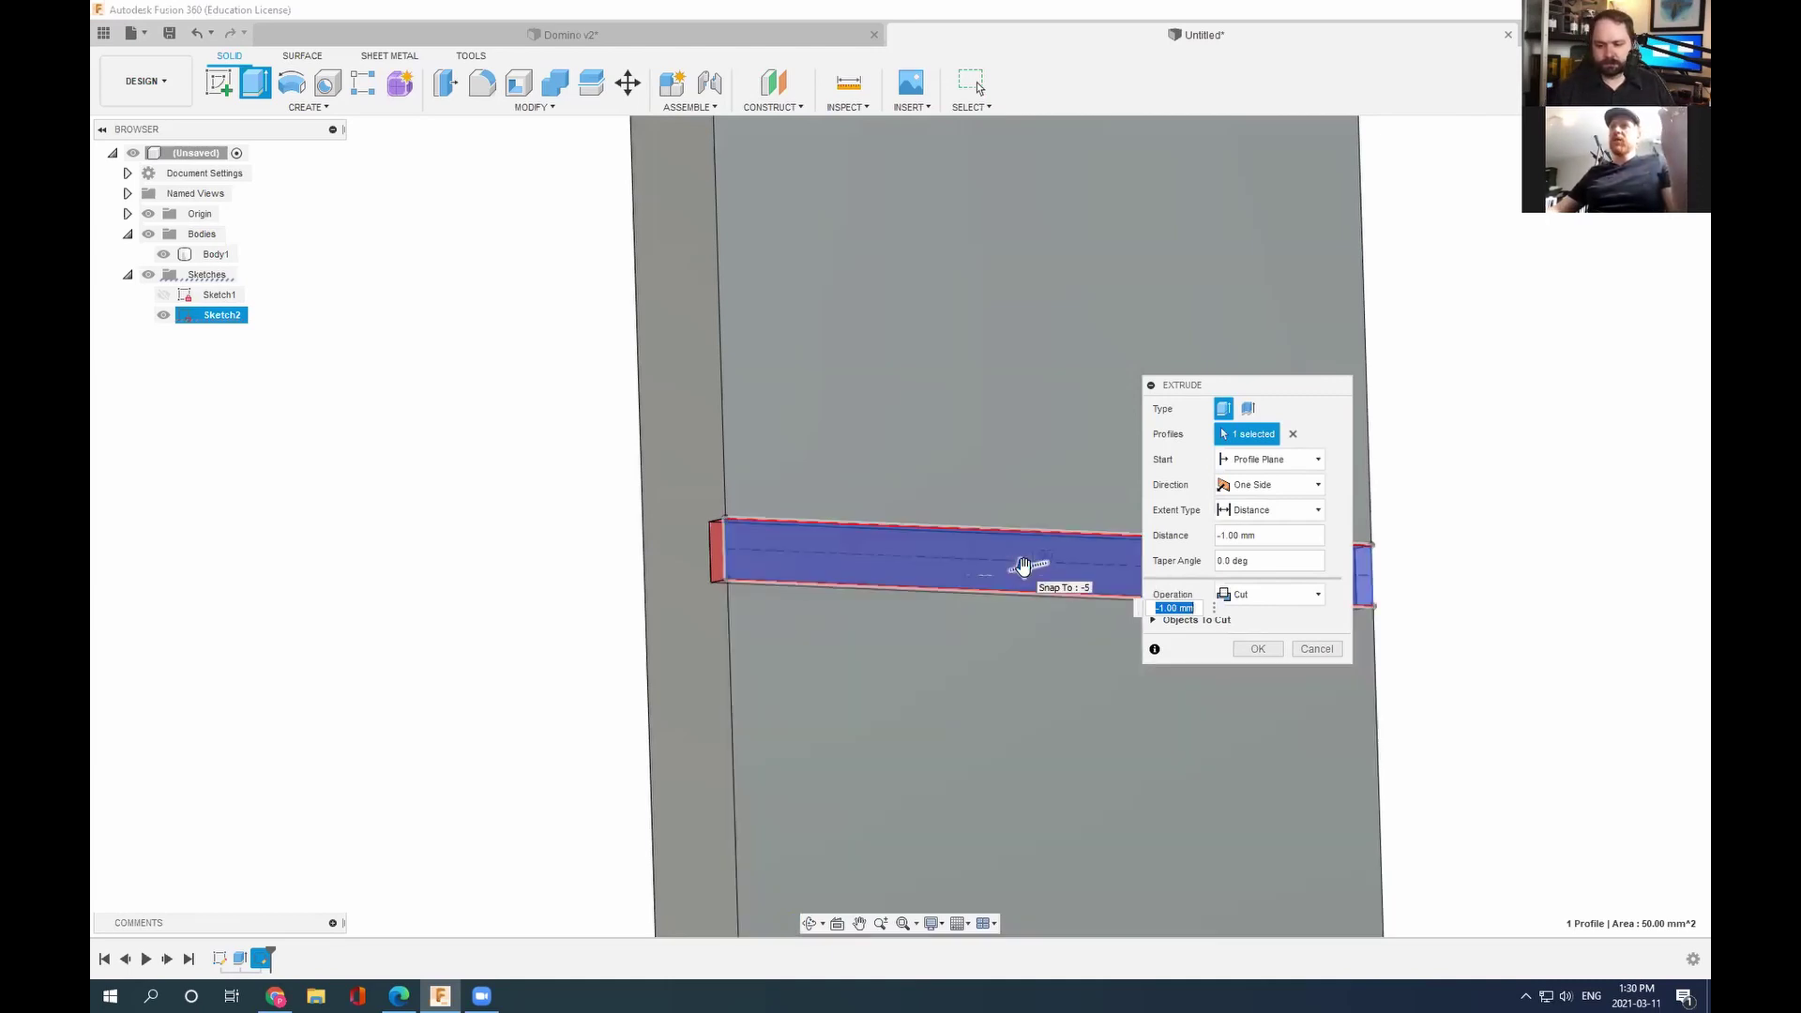
{"action": "mouse_move", "coordinate": [1024, 565]}
{"action": "left_mouse_down"}
{"action": "mouse_move", "coordinate": [938, 583]}
{"action": "mouse_move", "coordinate": [936, 568]}
{"action": "mouse_move", "coordinate": [1014, 554]}
{"action": "mouse_move", "coordinate": [1003, 567]}
{"action": "left_mouse_up"}
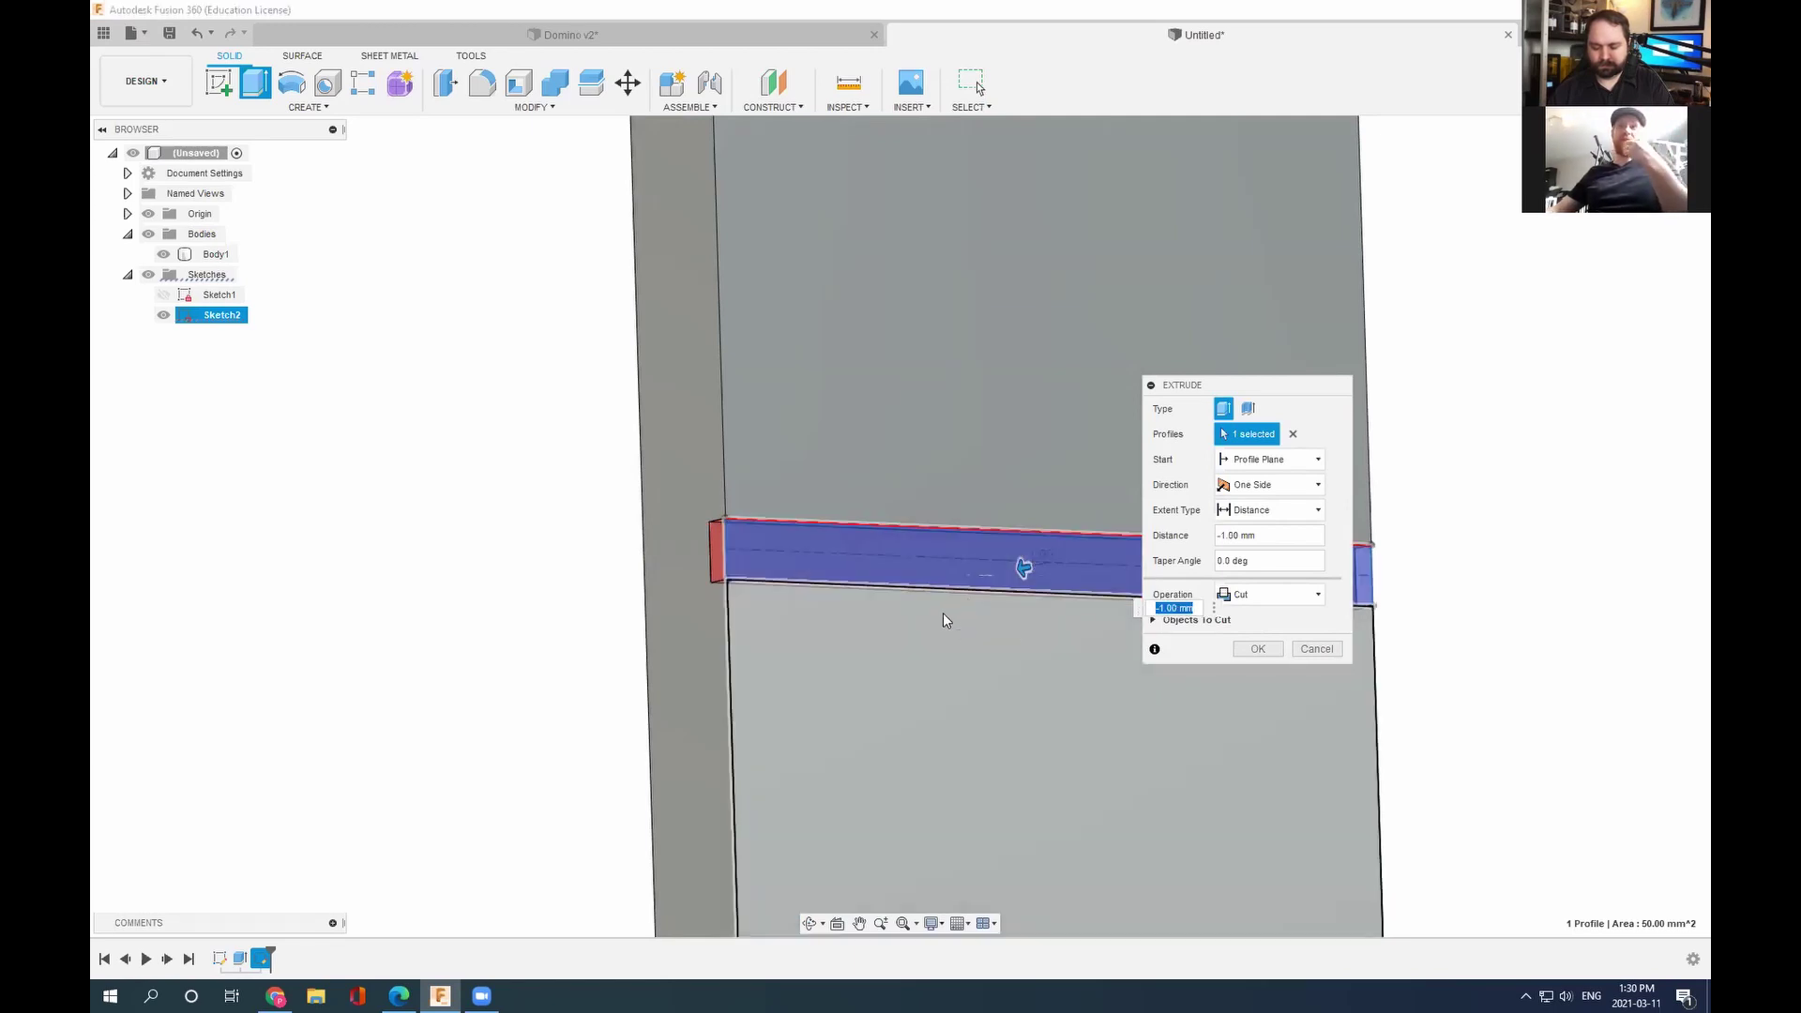
{"action": "left_click", "coordinate": [1251, 650]}
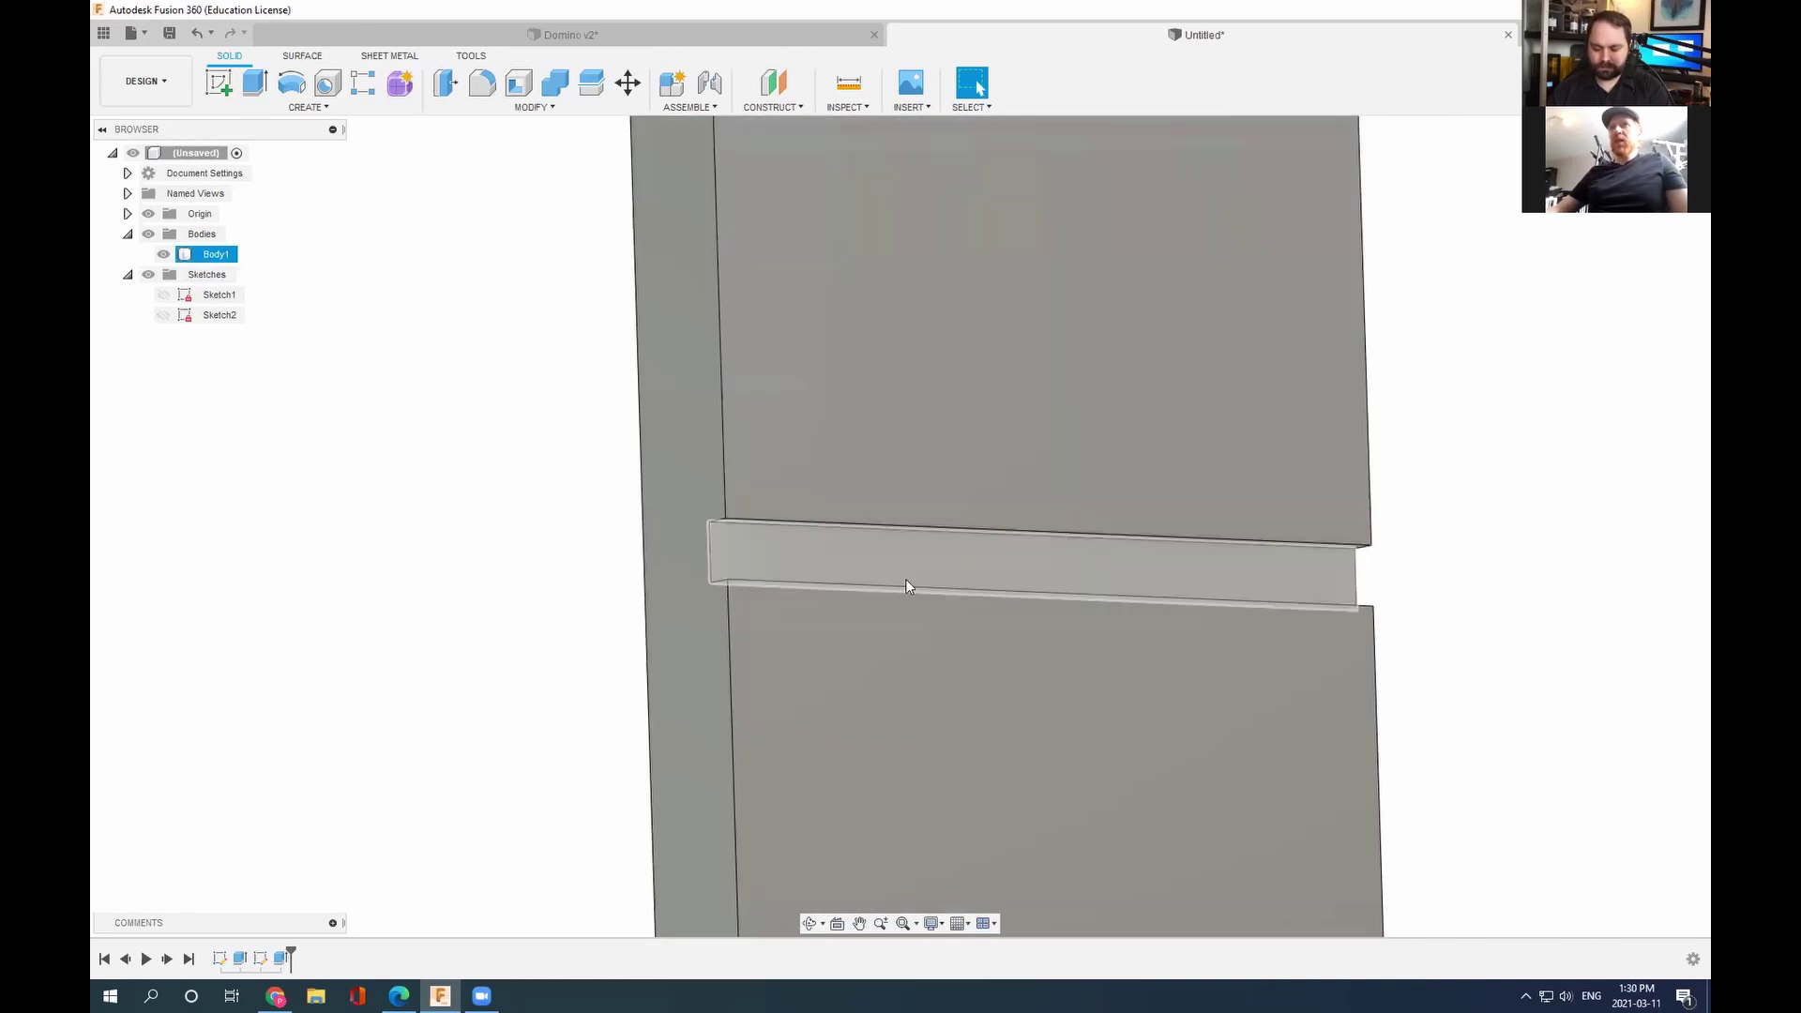
Step: Fit the grooved tile in the view, face it from the front and compare it with the finished Domino v2 design
{"action": "left_click", "coordinate": [903, 924]}
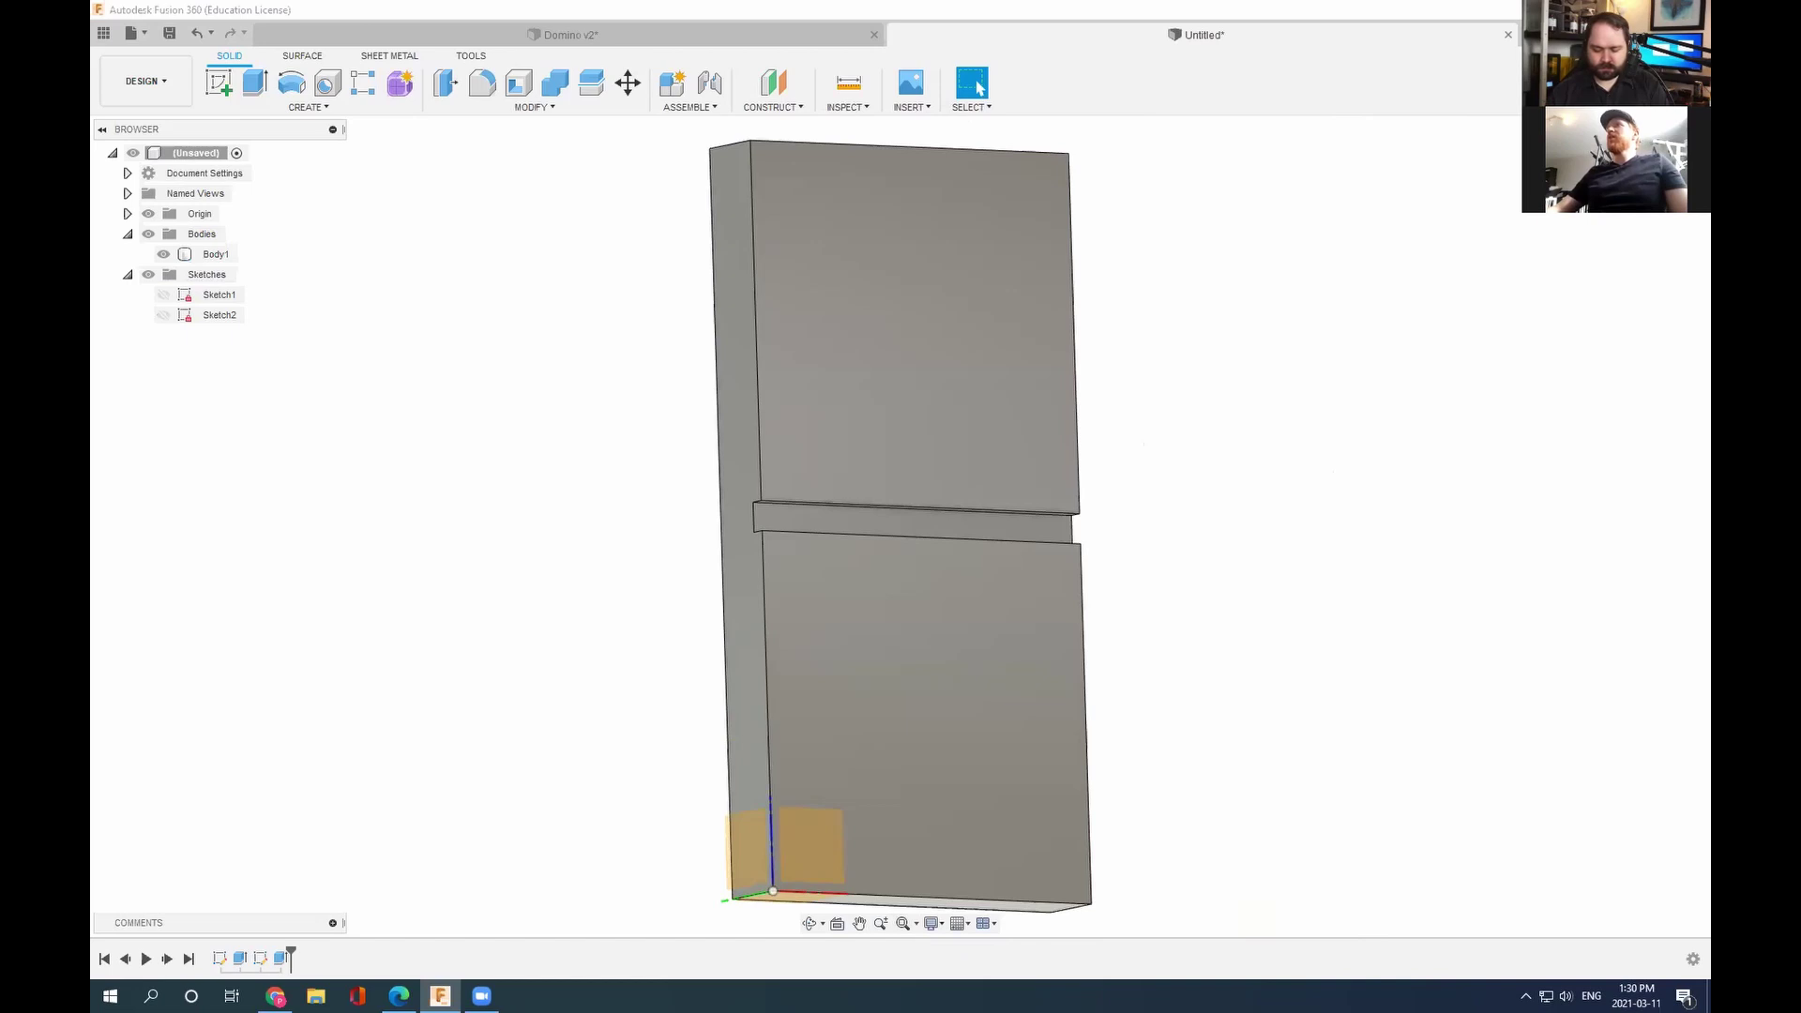
{"action": "left_click", "coordinate": [1654, 170]}
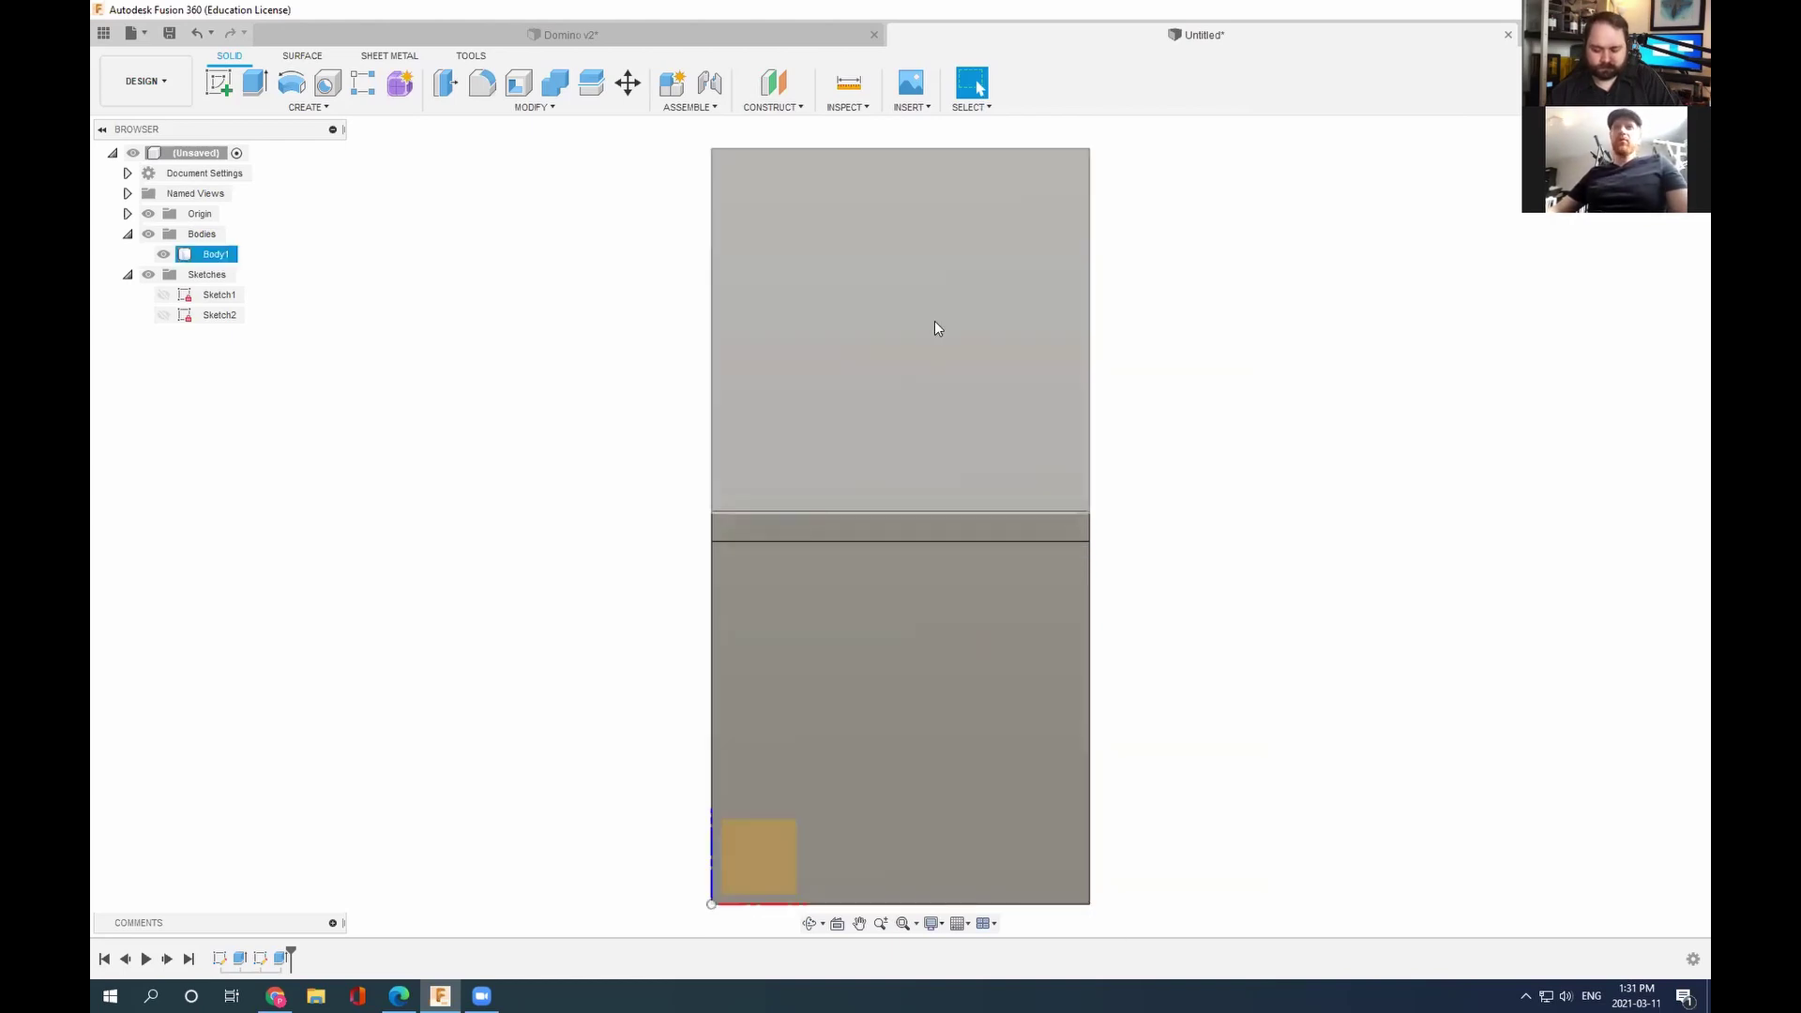
{"action": "left_click", "coordinate": [687, 34]}
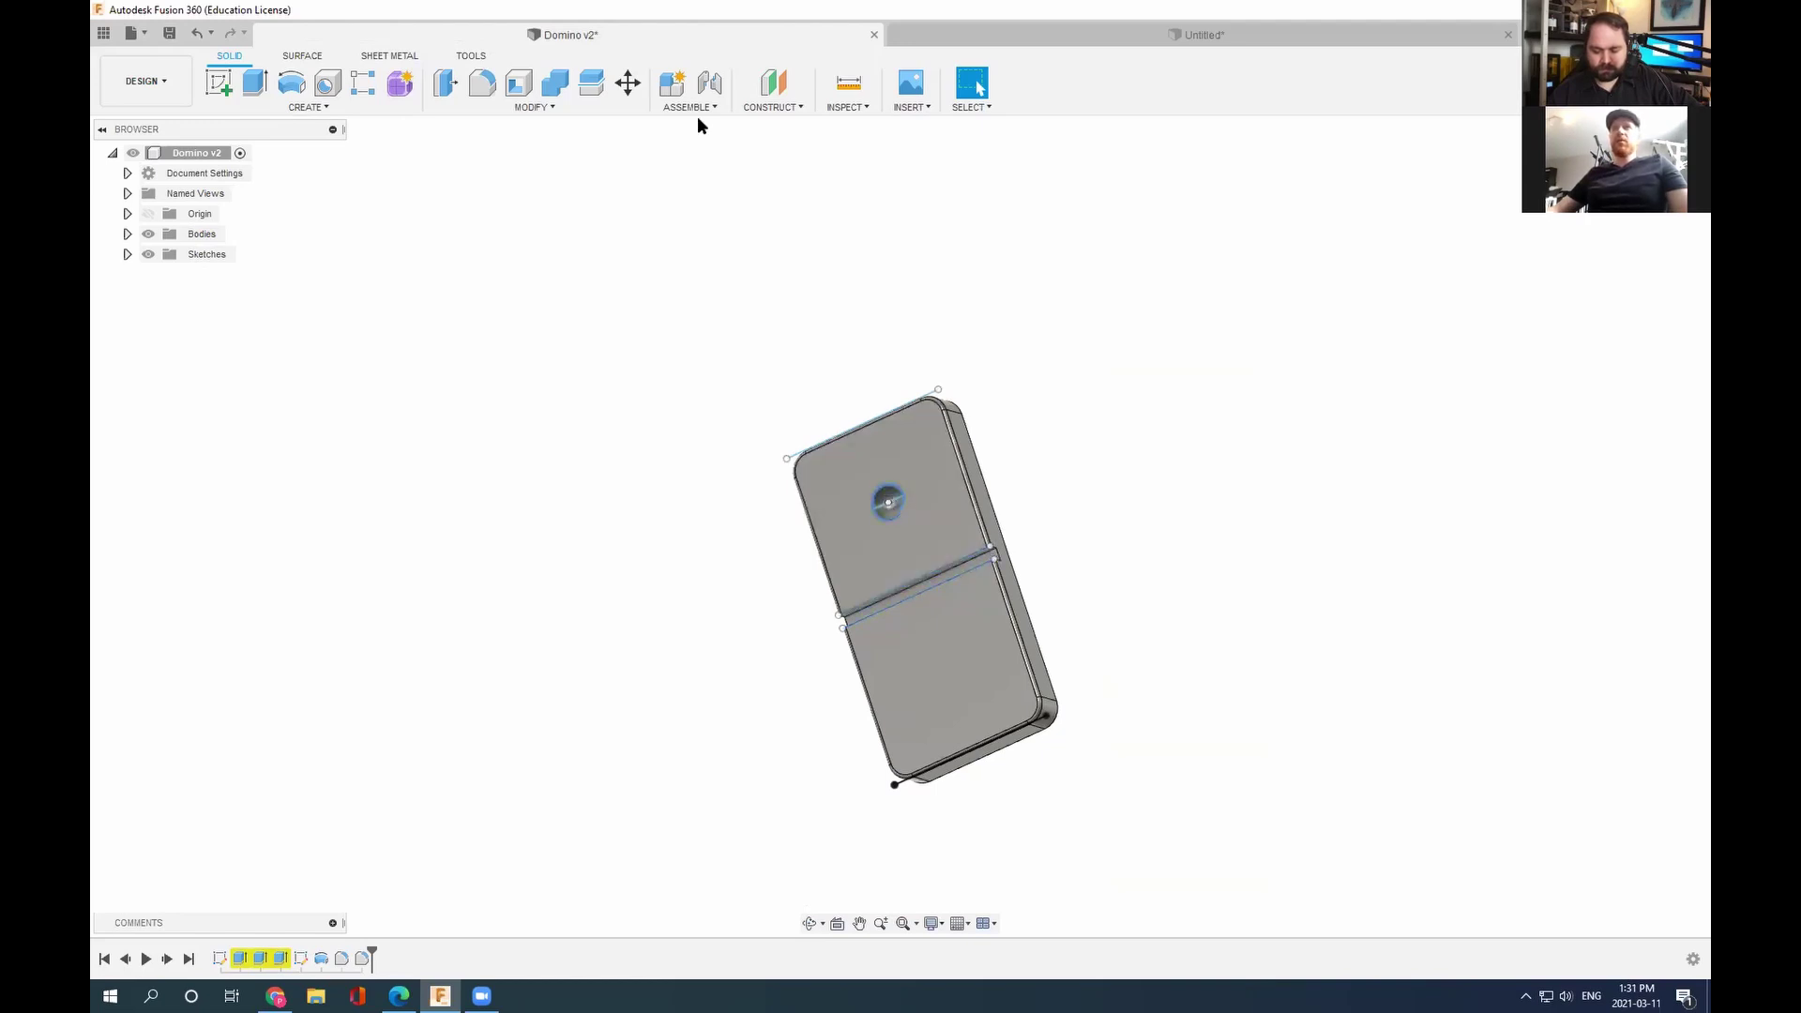
{"action": "left_click", "coordinate": [1078, 32]}
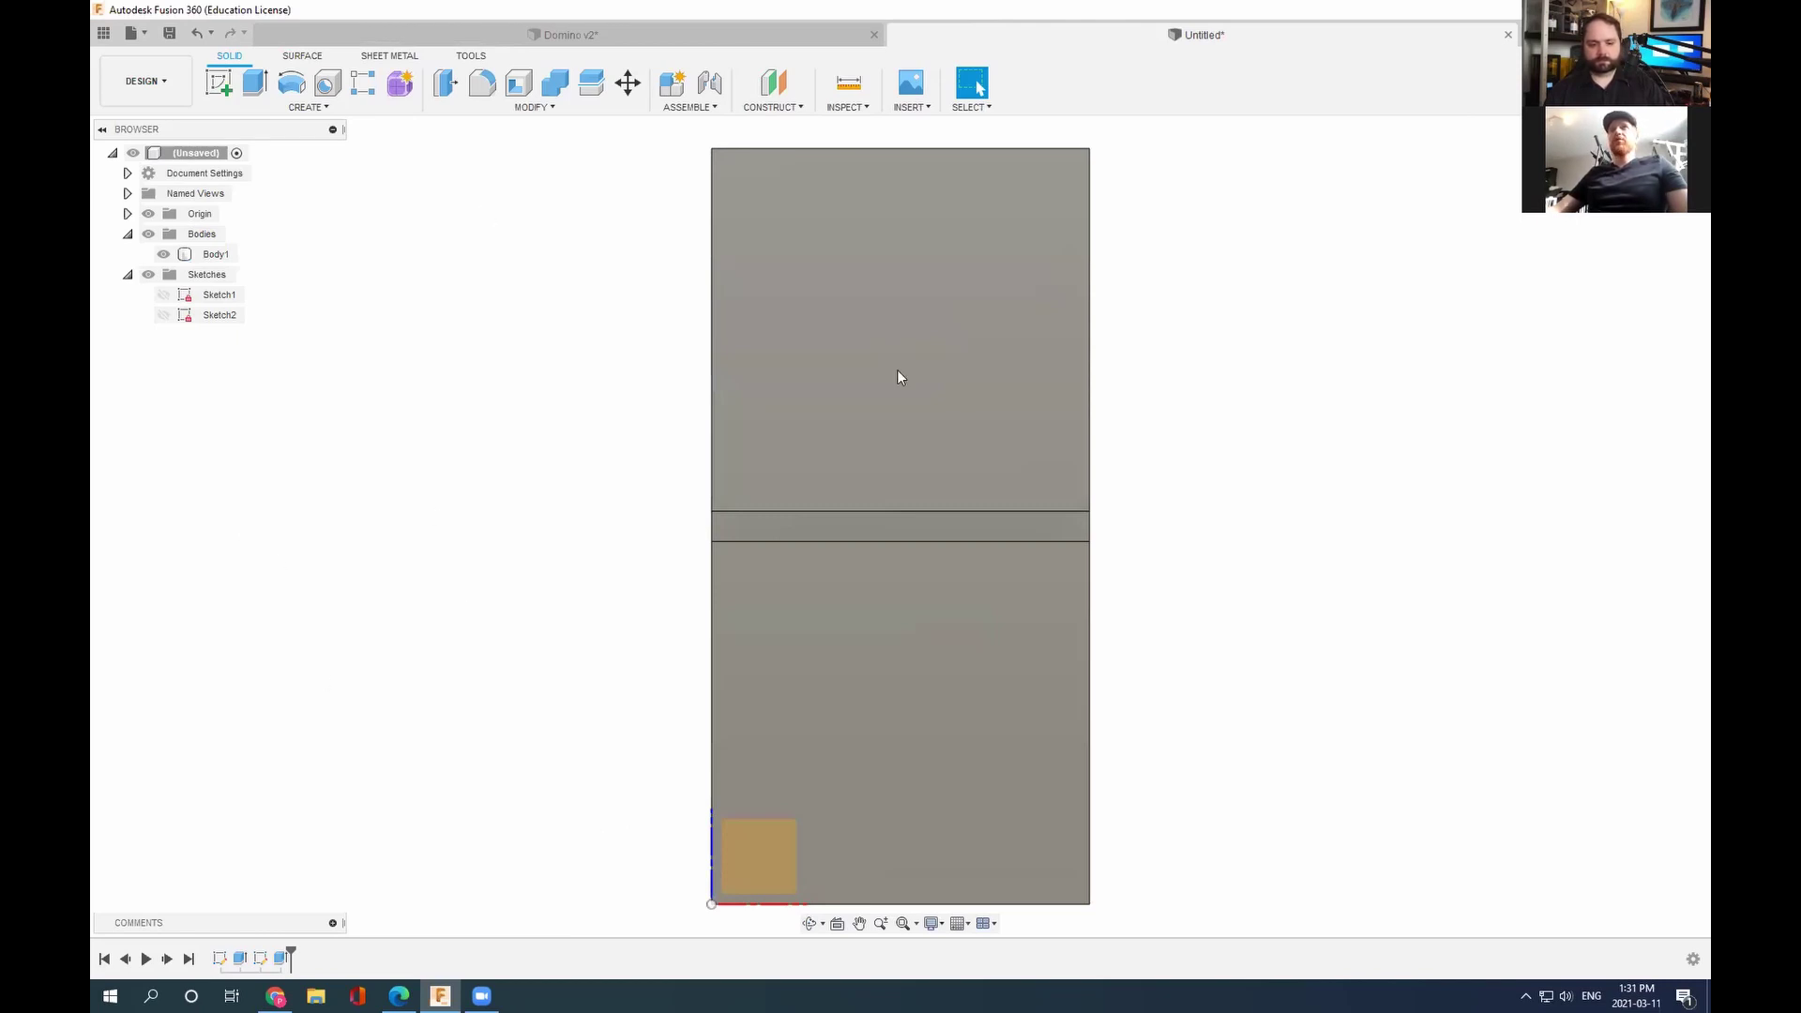
Step: Start a sketch on the tile's upper front face and draw a construction diagonal from its lower-left to its upper-right corner
{"action": "left_click", "coordinate": [222, 92]}
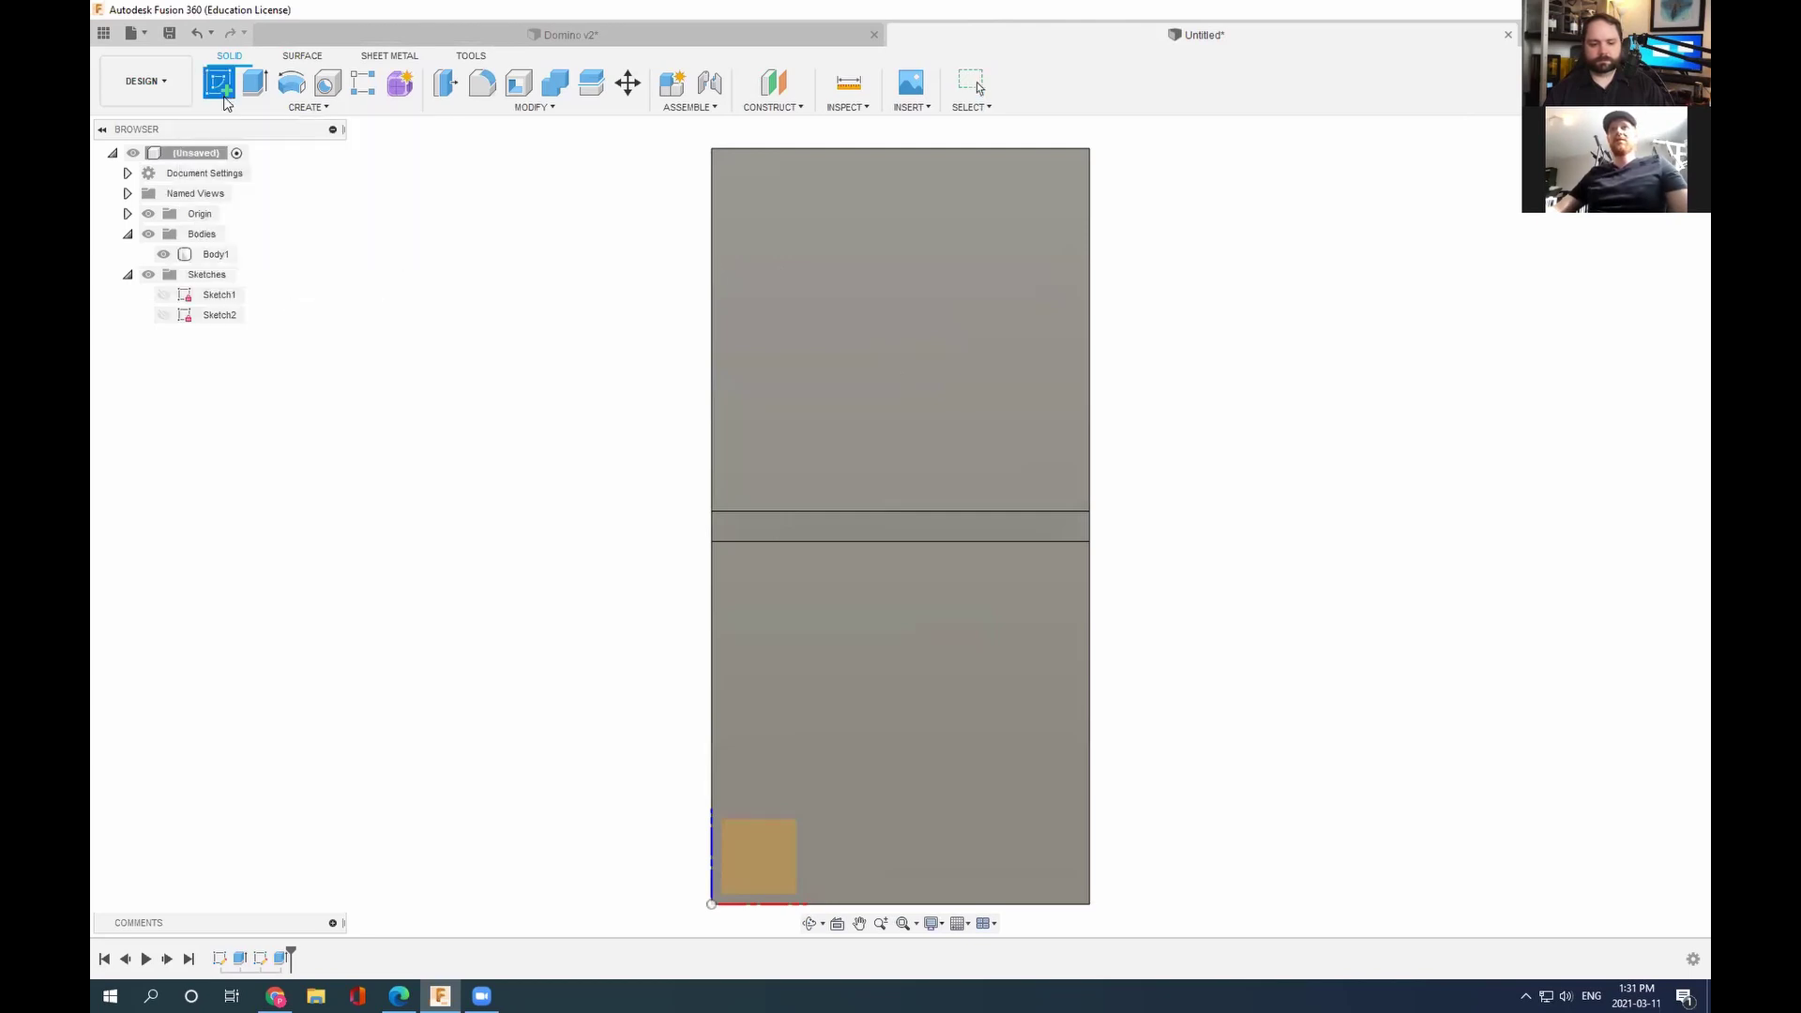
{"action": "left_click", "coordinate": [841, 326]}
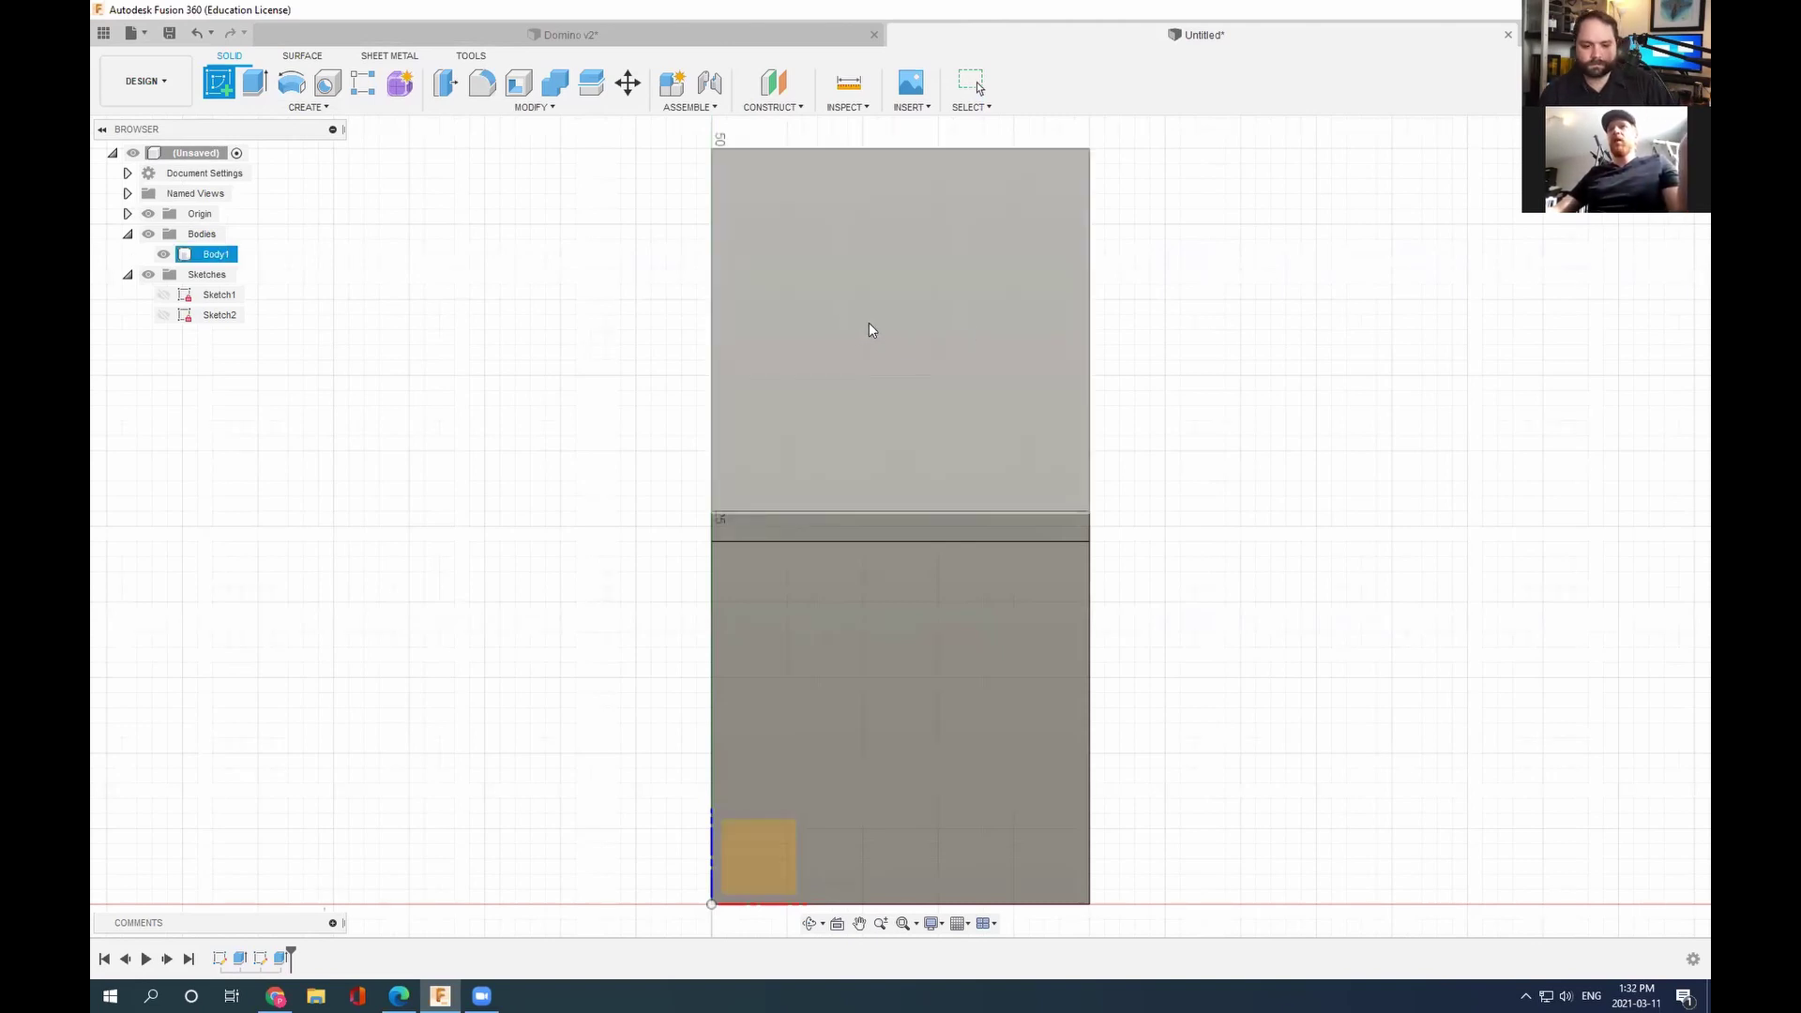
{"action": "left_click", "coordinate": [868, 334]}
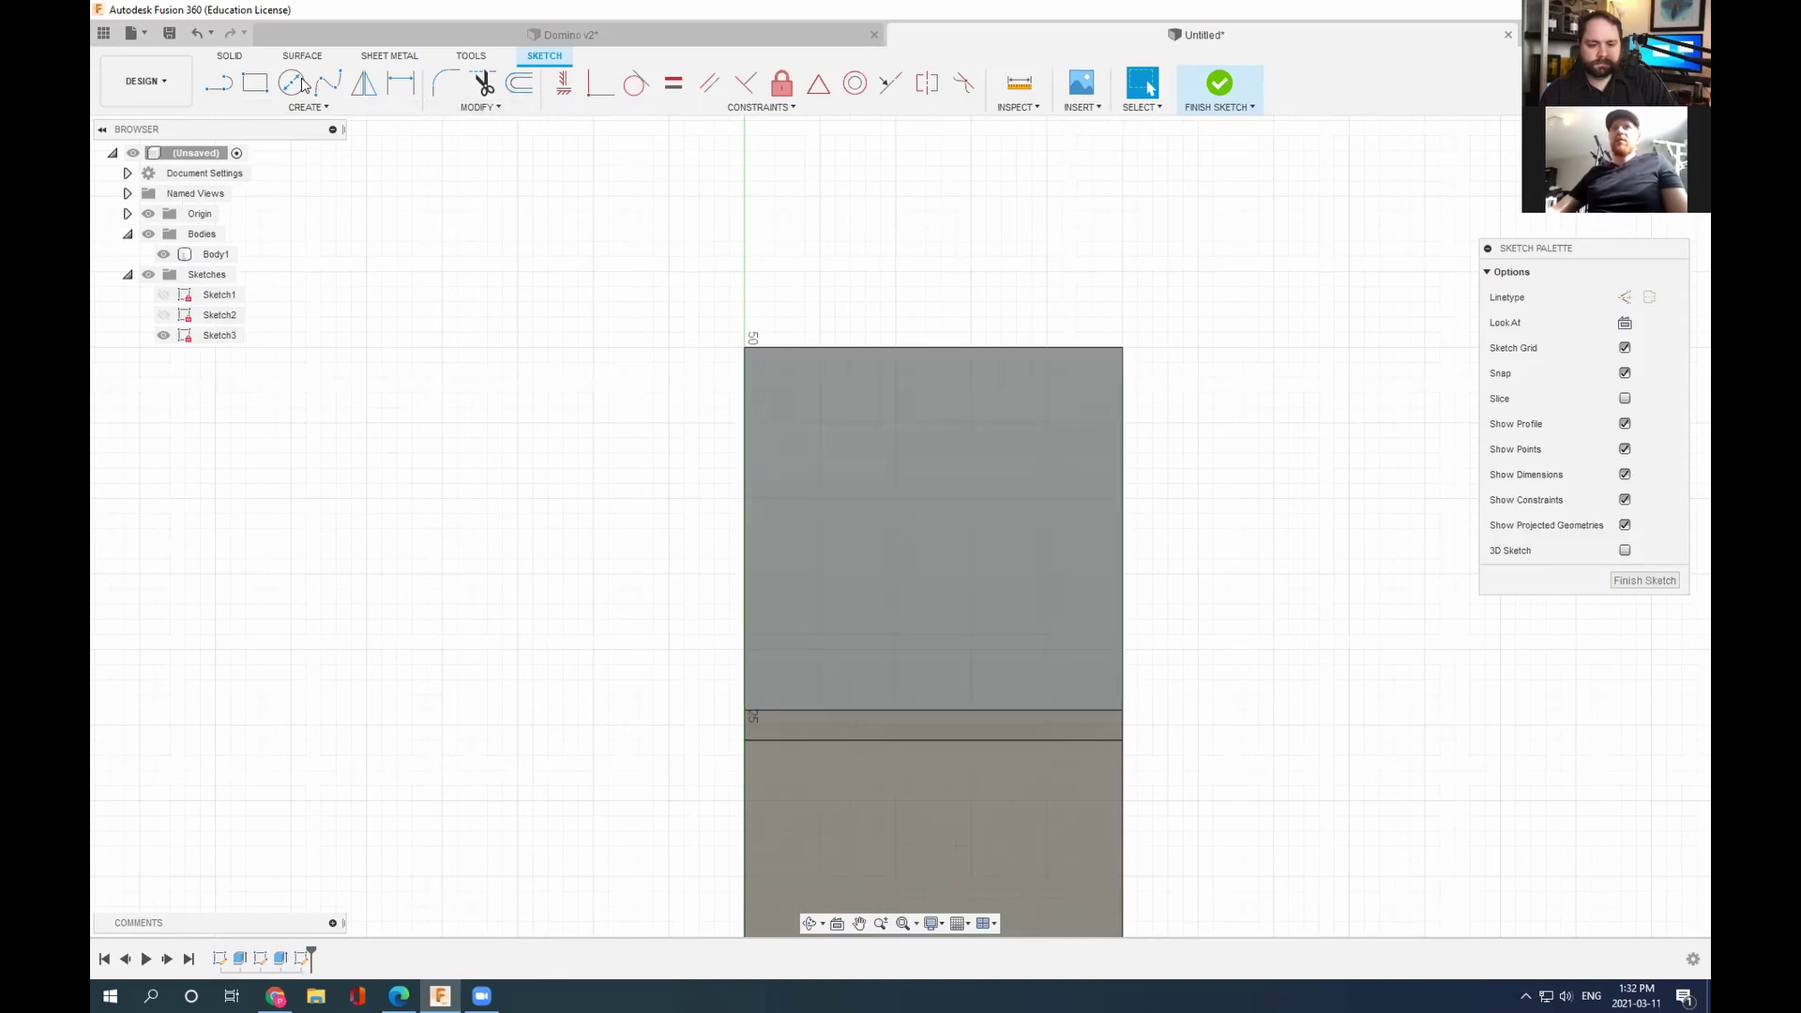
{"action": "left_click", "coordinate": [225, 82]}
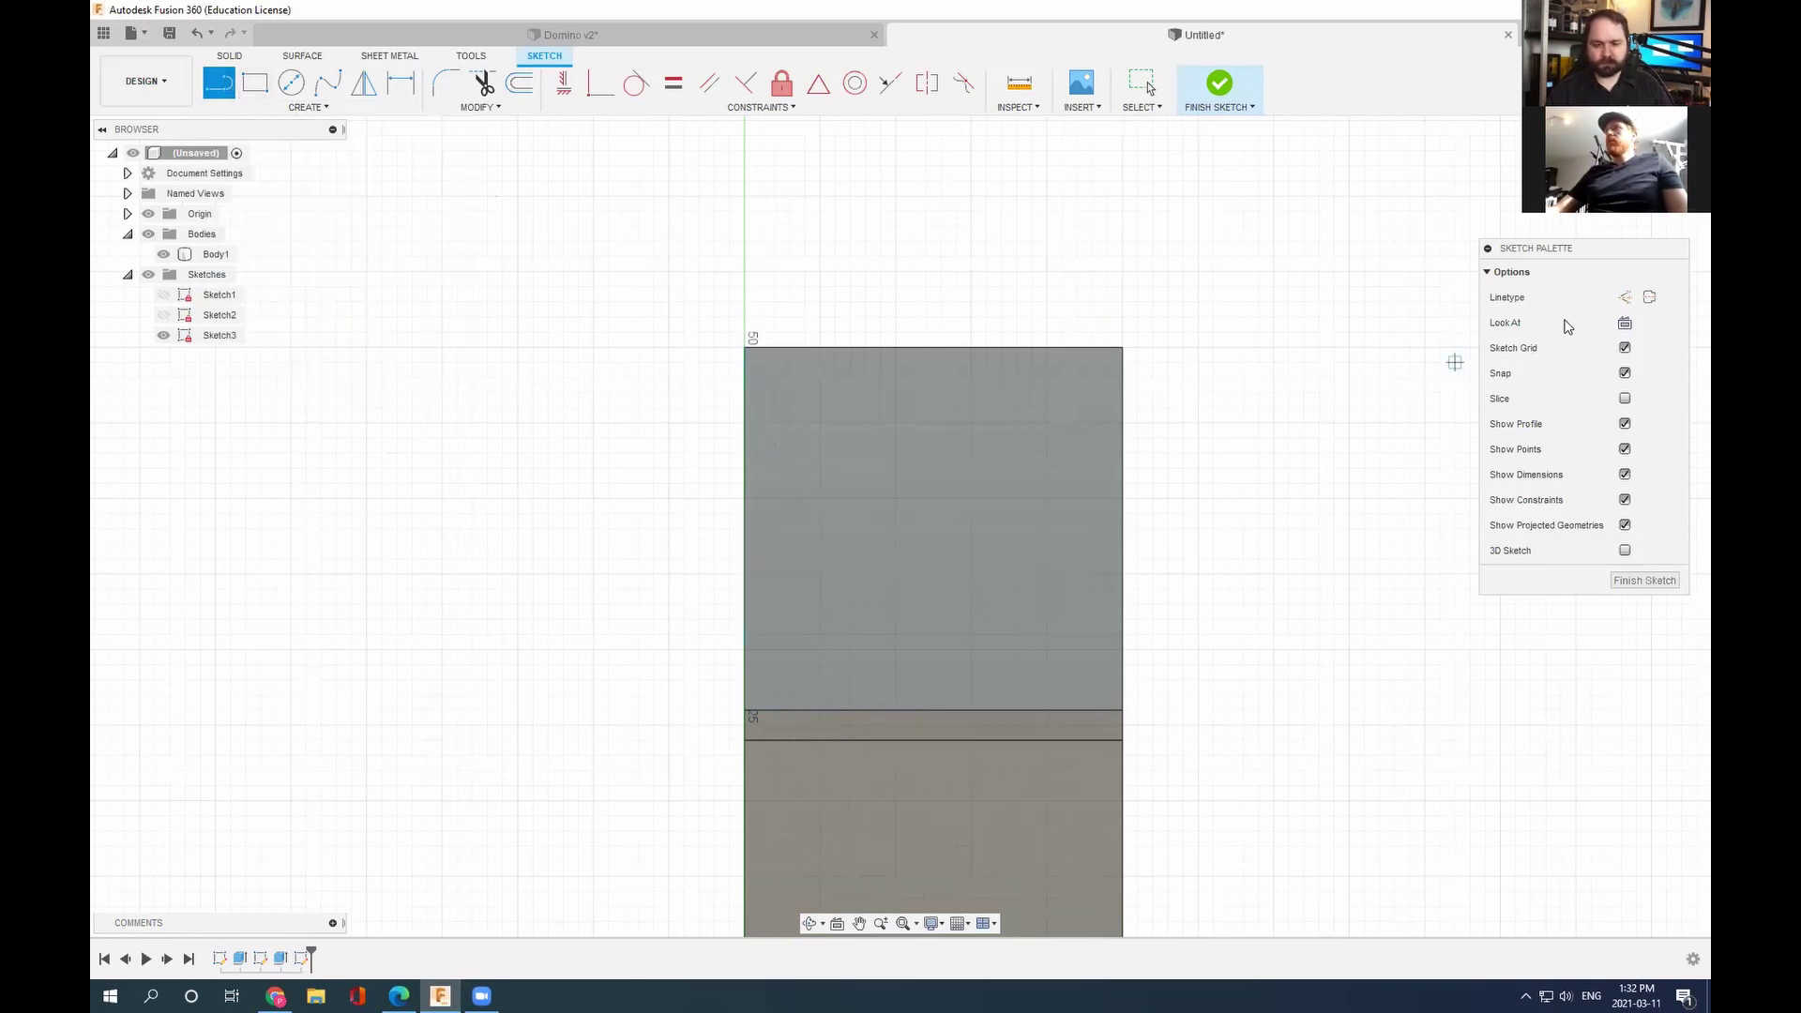
{"action": "left_click", "coordinate": [1626, 297]}
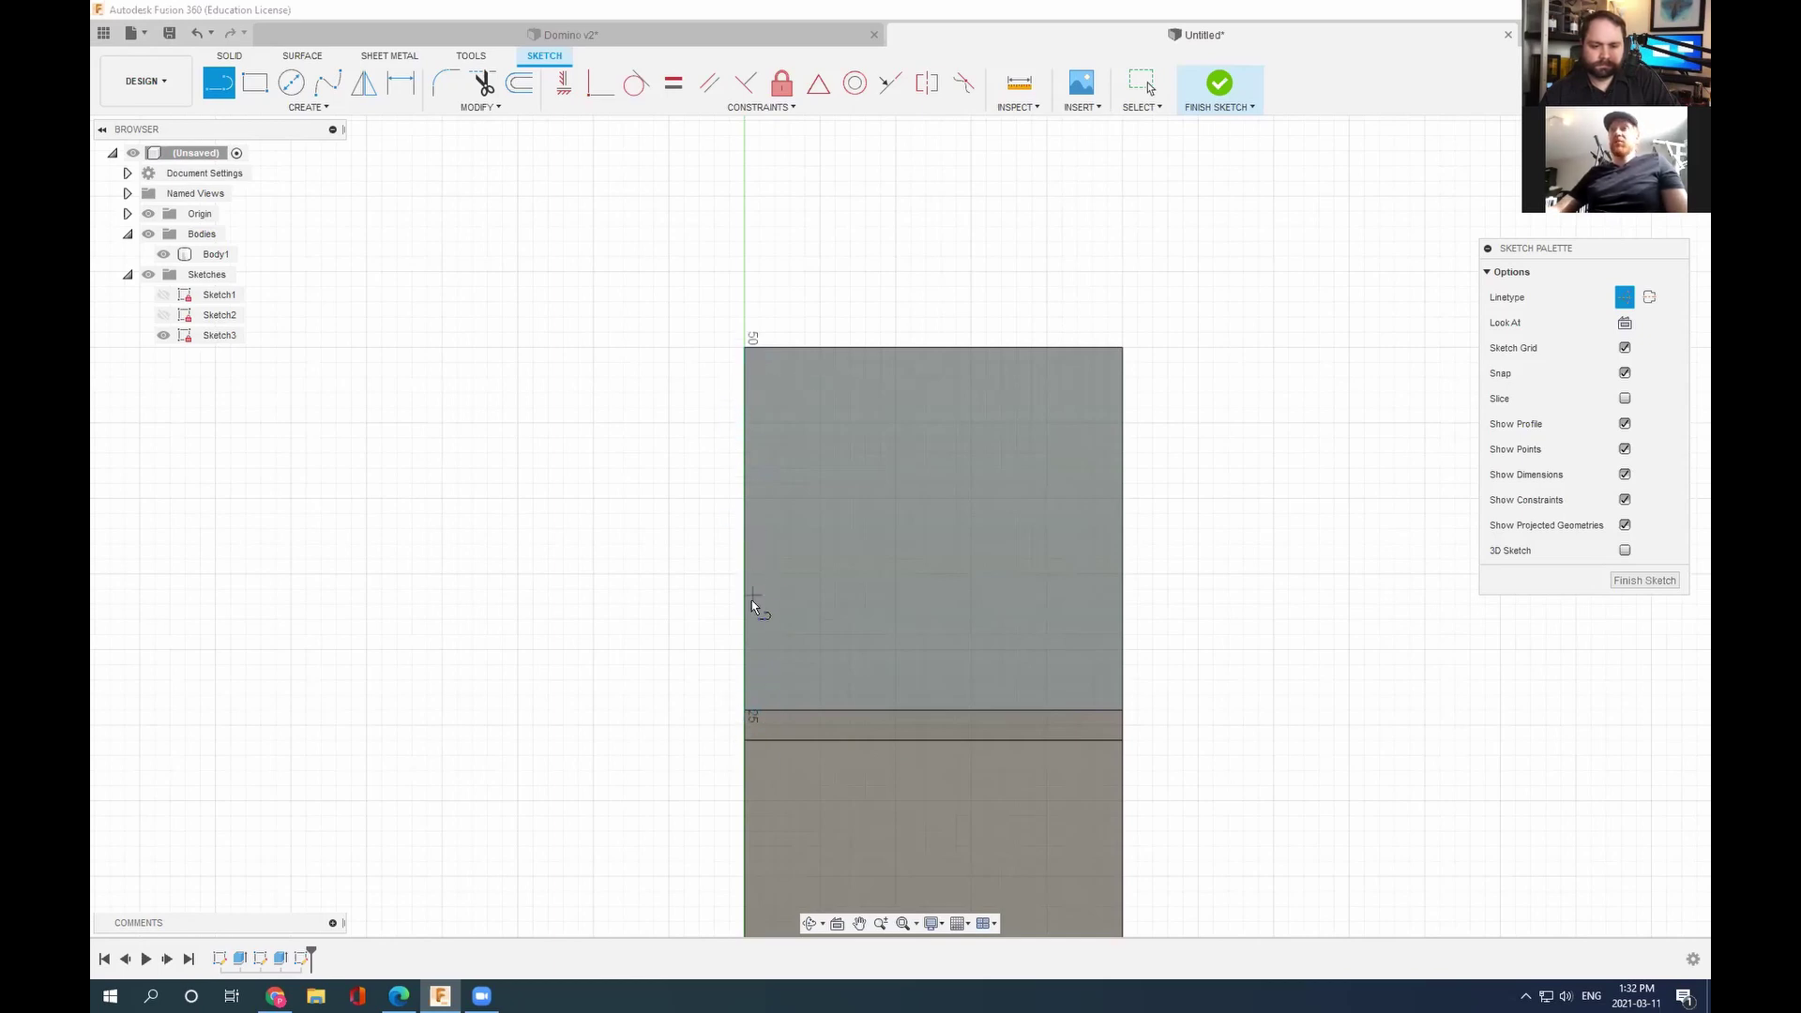
{"action": "left_click", "coordinate": [744, 710]}
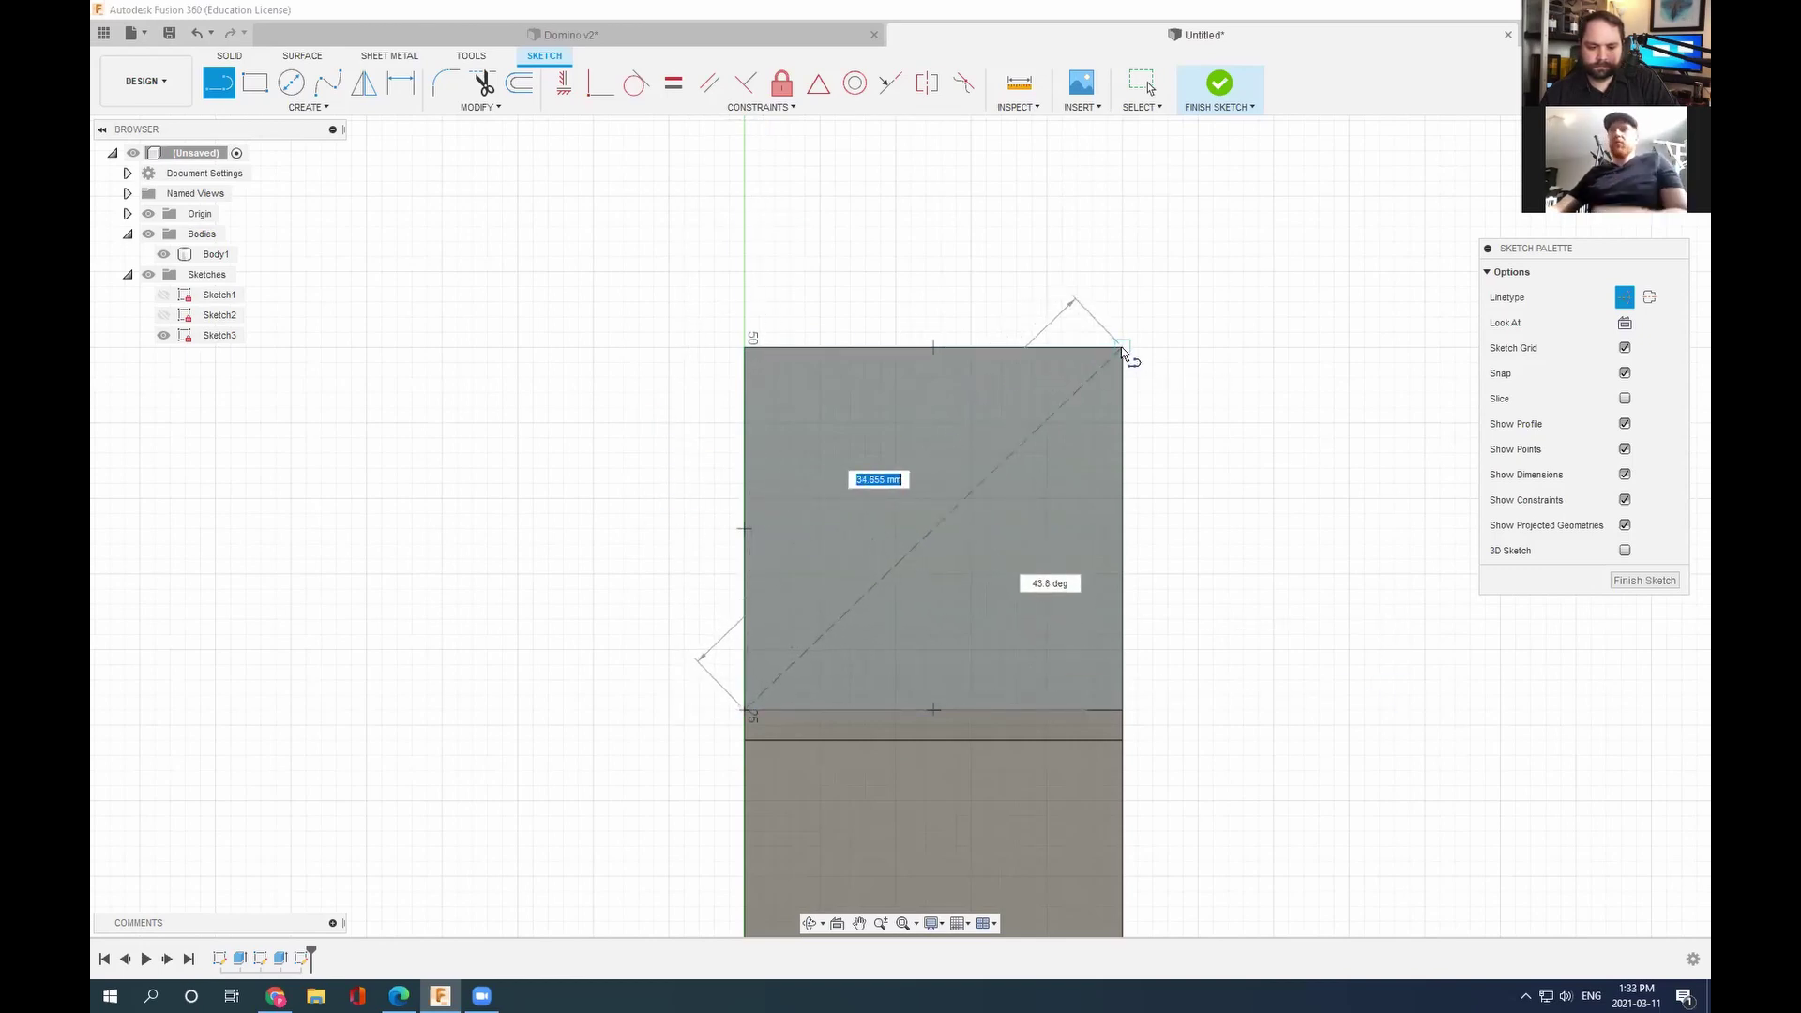
{"action": "double_click", "coordinate": [1122, 346]}
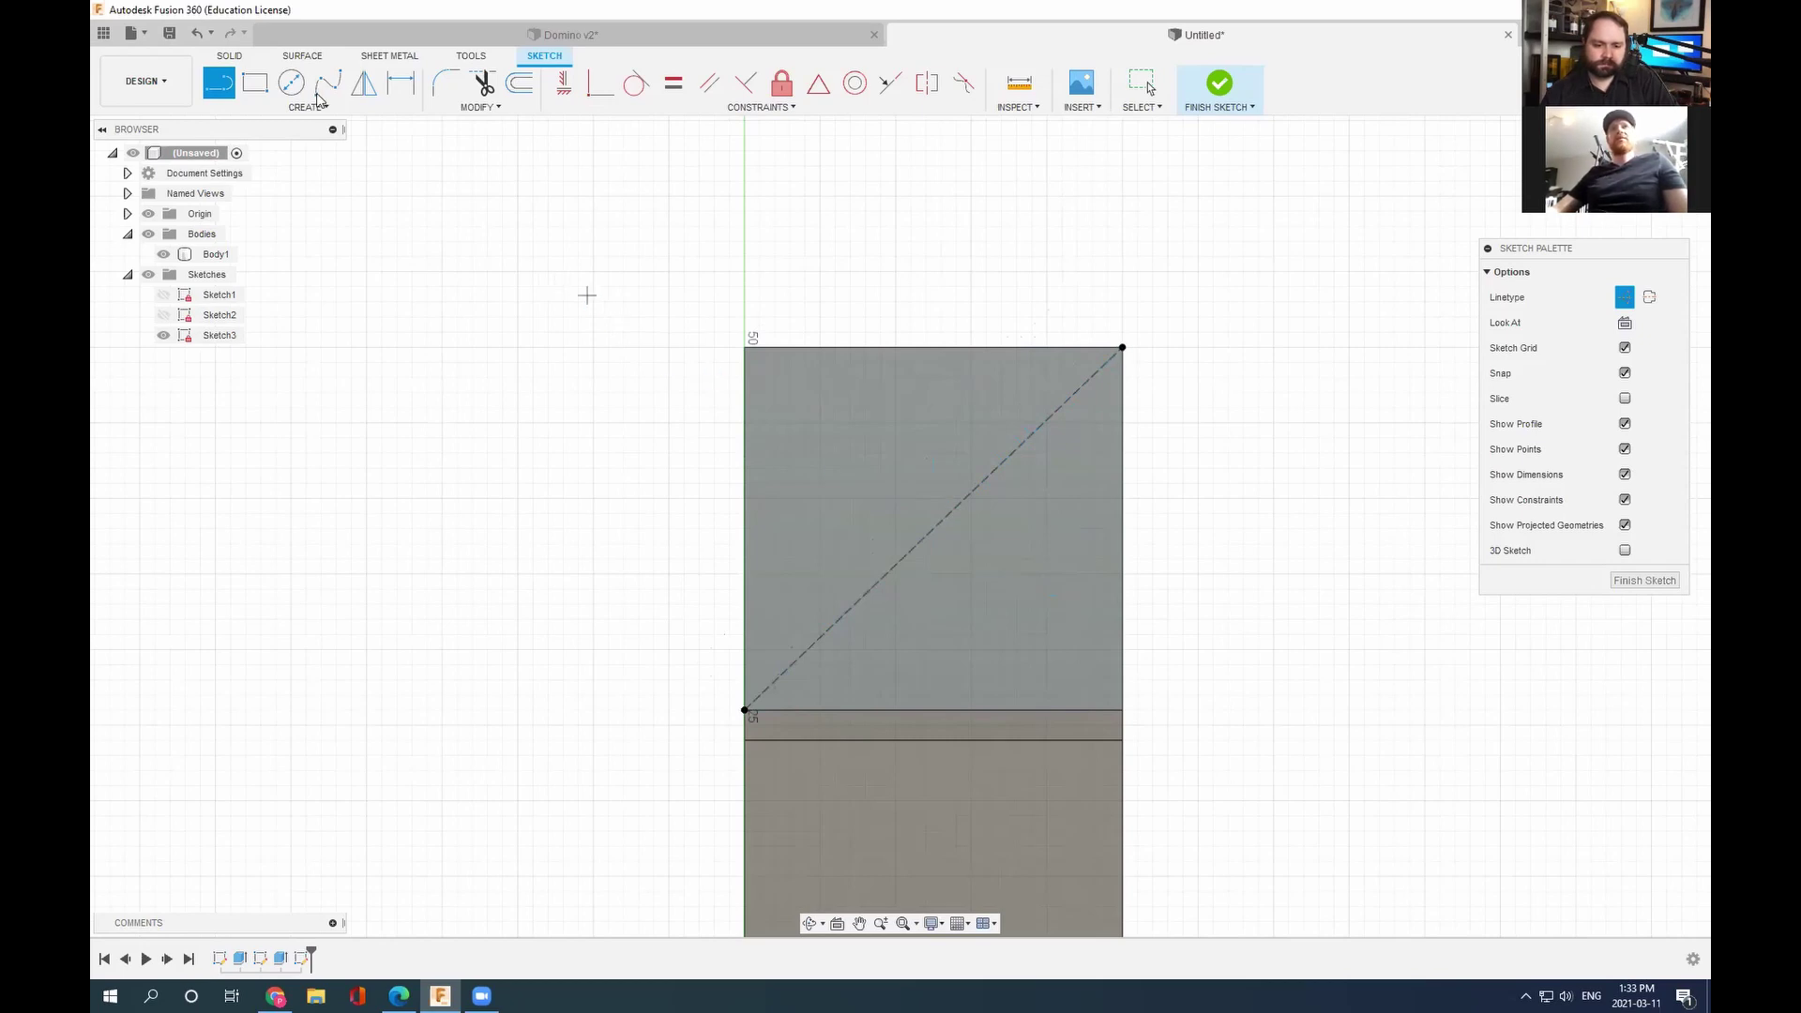
Step: Sketch a centre-diameter circle about 6 mm across, centred on the diagonal's midpoint
{"action": "left_click", "coordinate": [292, 84]}
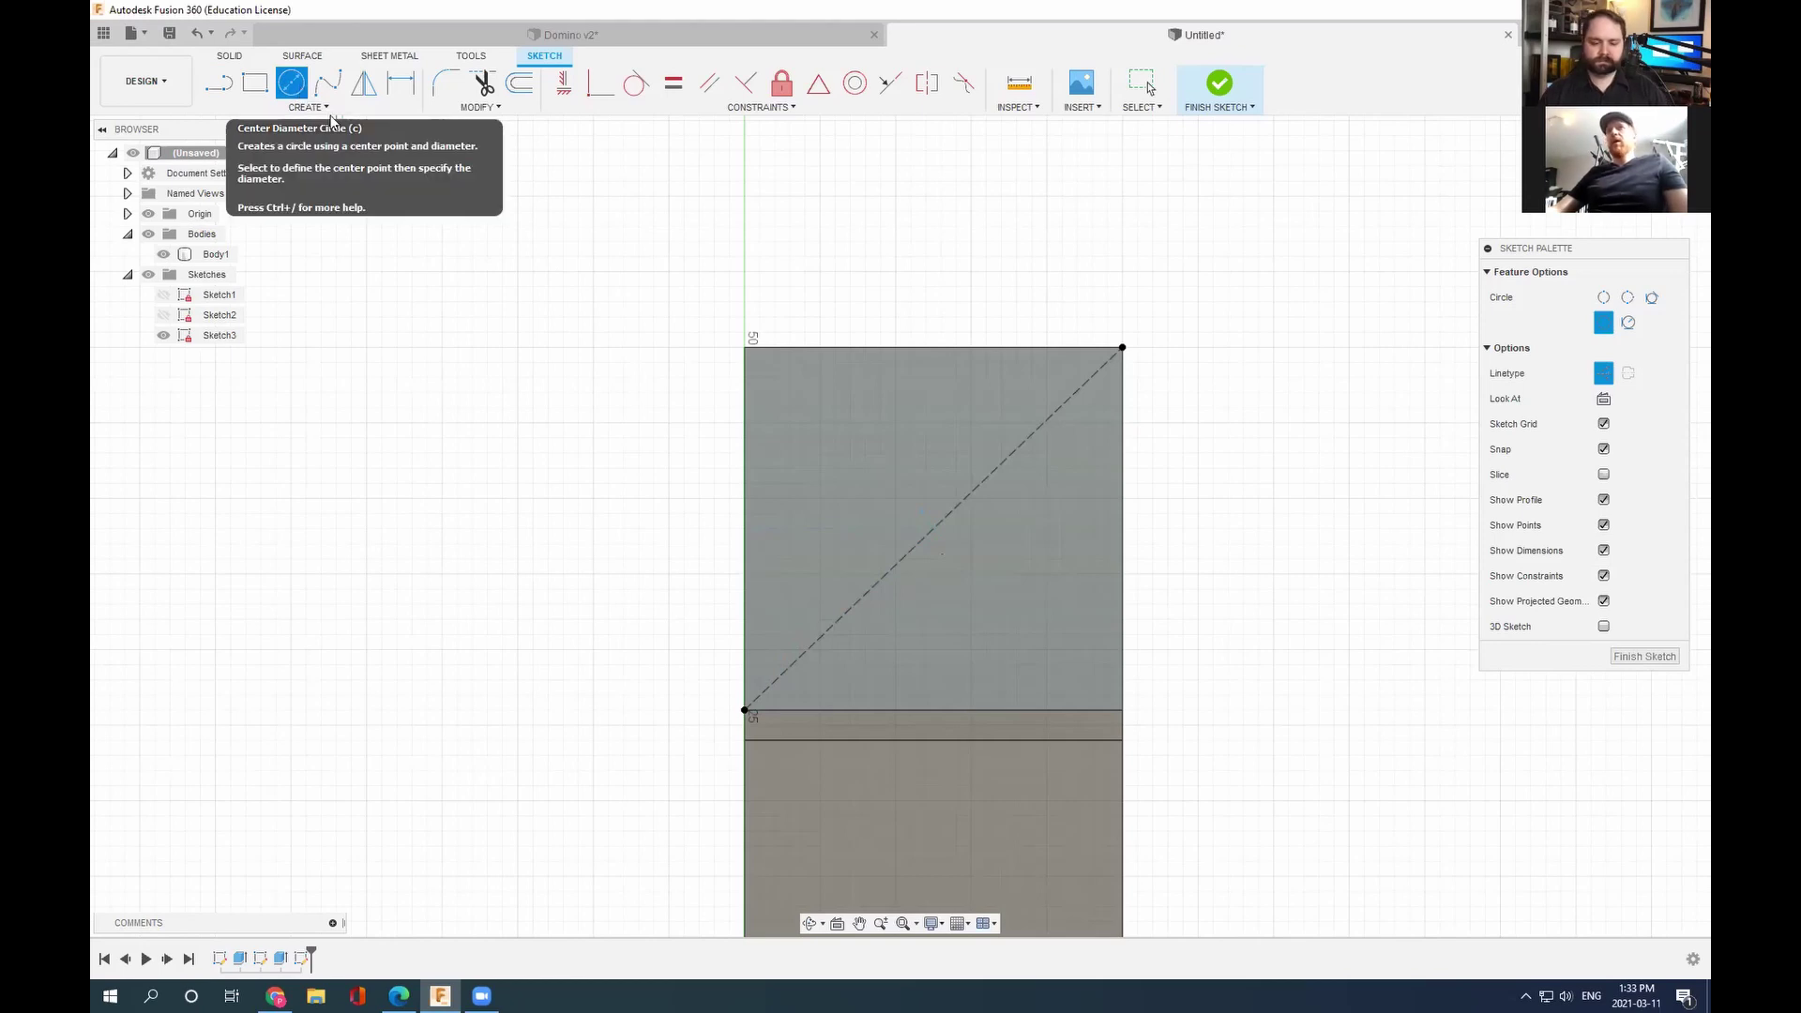
{"action": "left_click", "coordinate": [931, 531]}
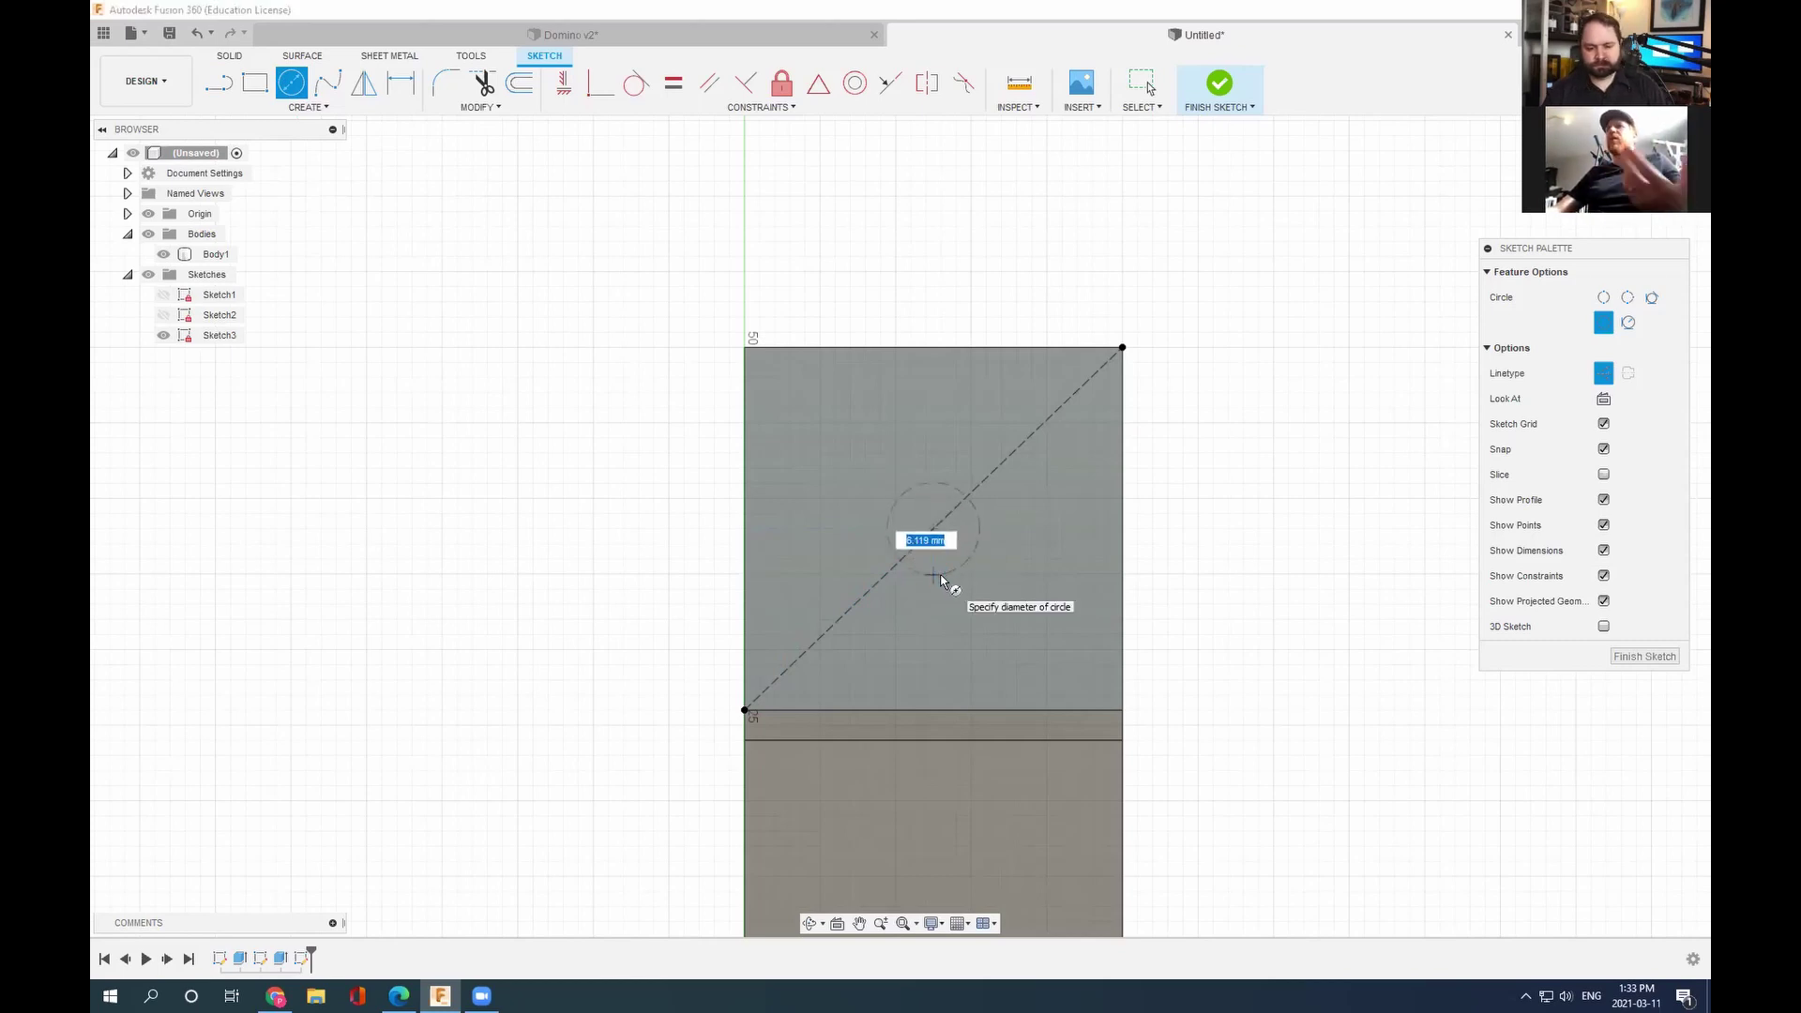
{"action": "left_click", "coordinate": [937, 583]}
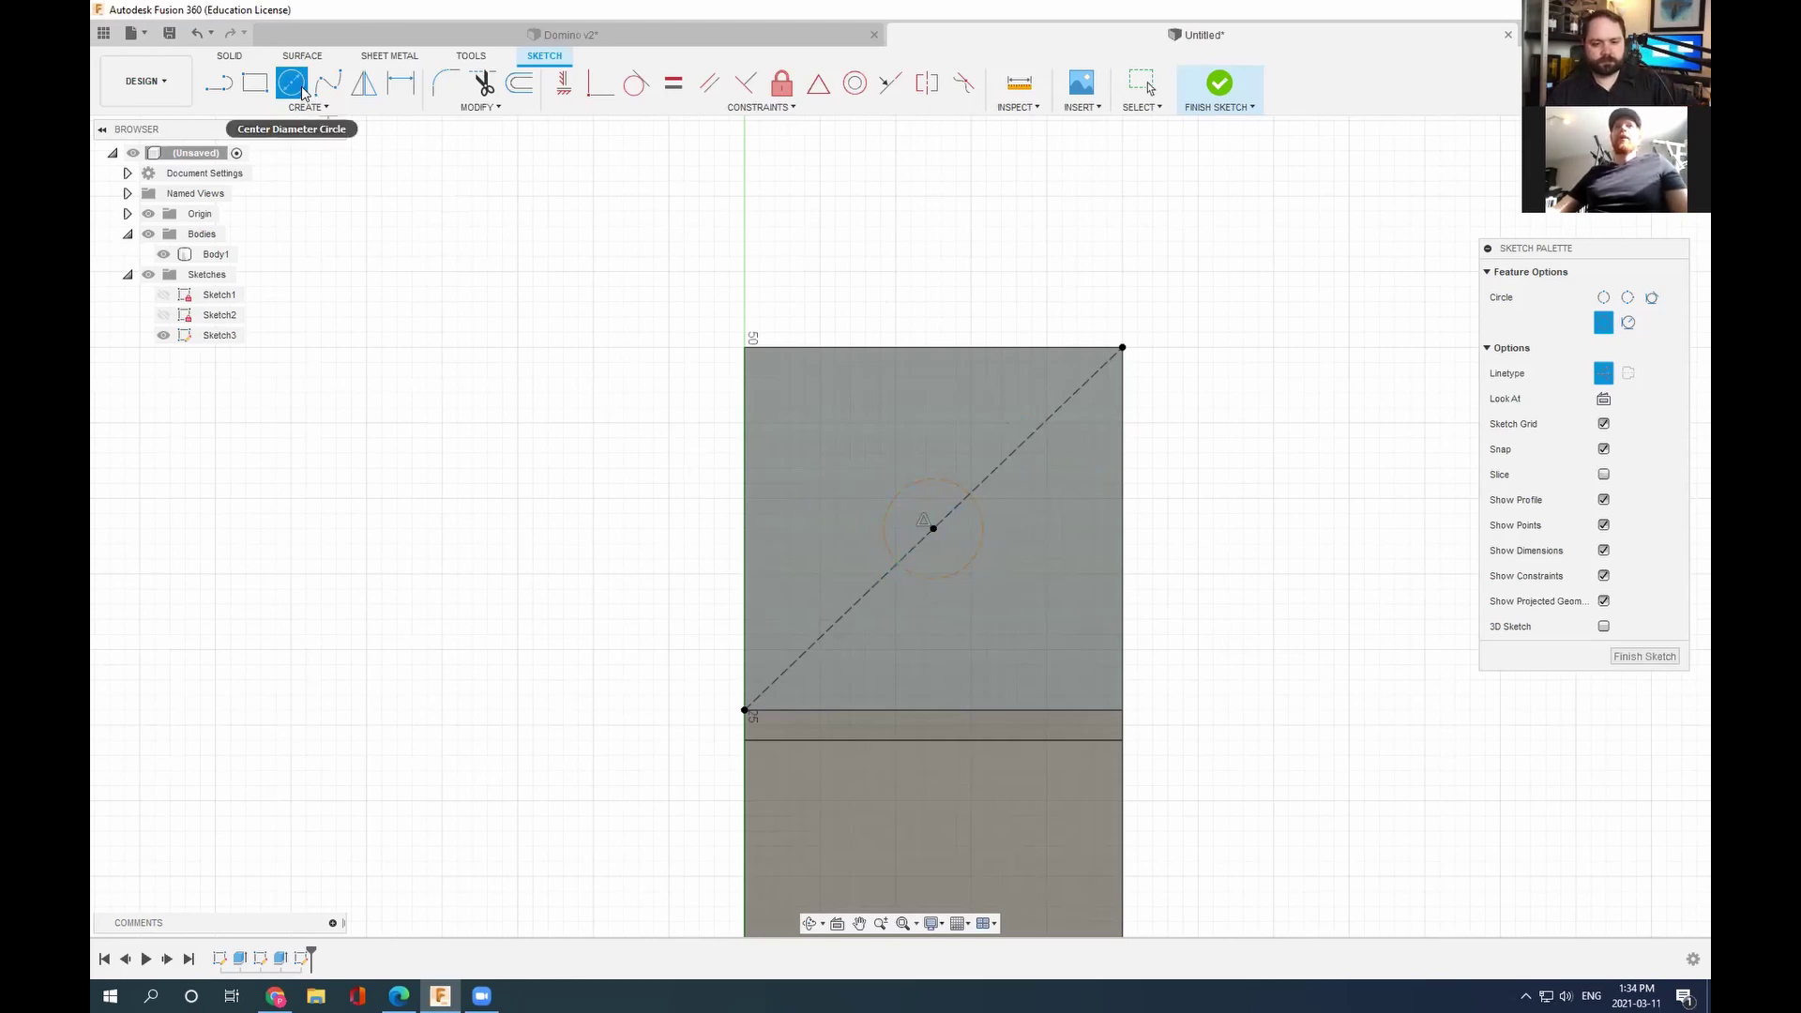
{"action": "left_click", "coordinate": [403, 86]}
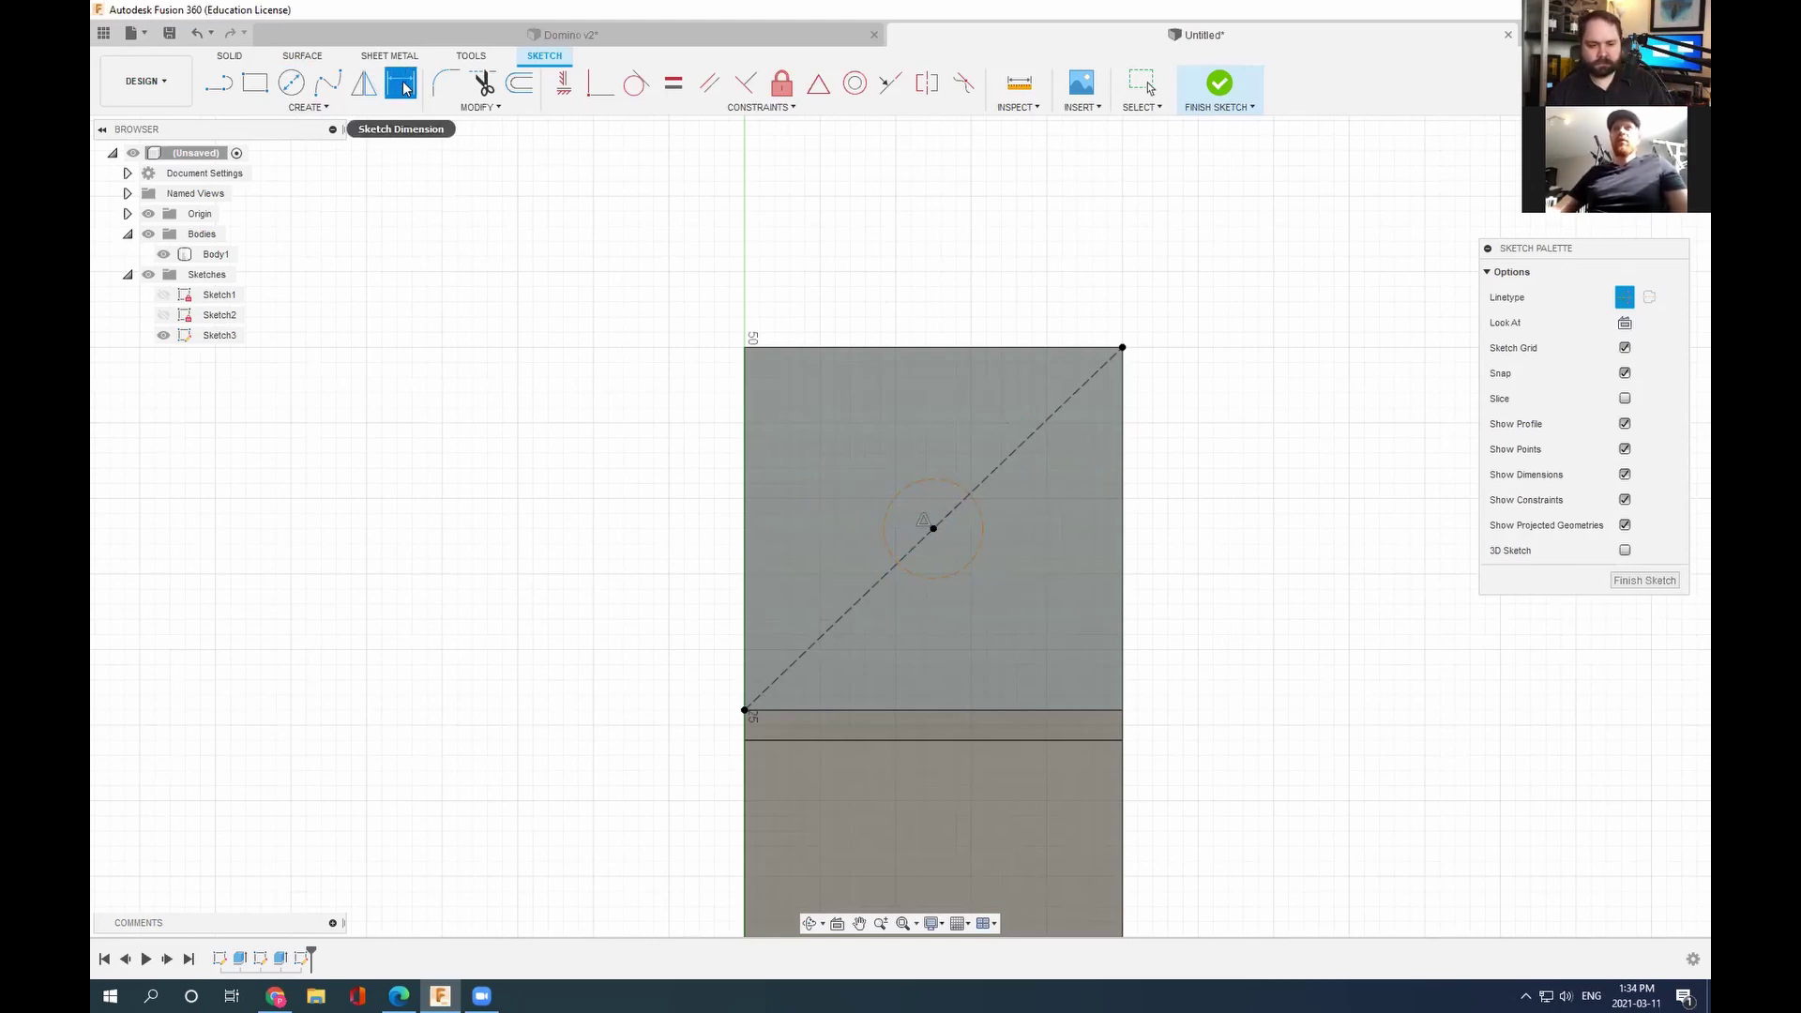
{"action": "left_click", "coordinate": [935, 531]}
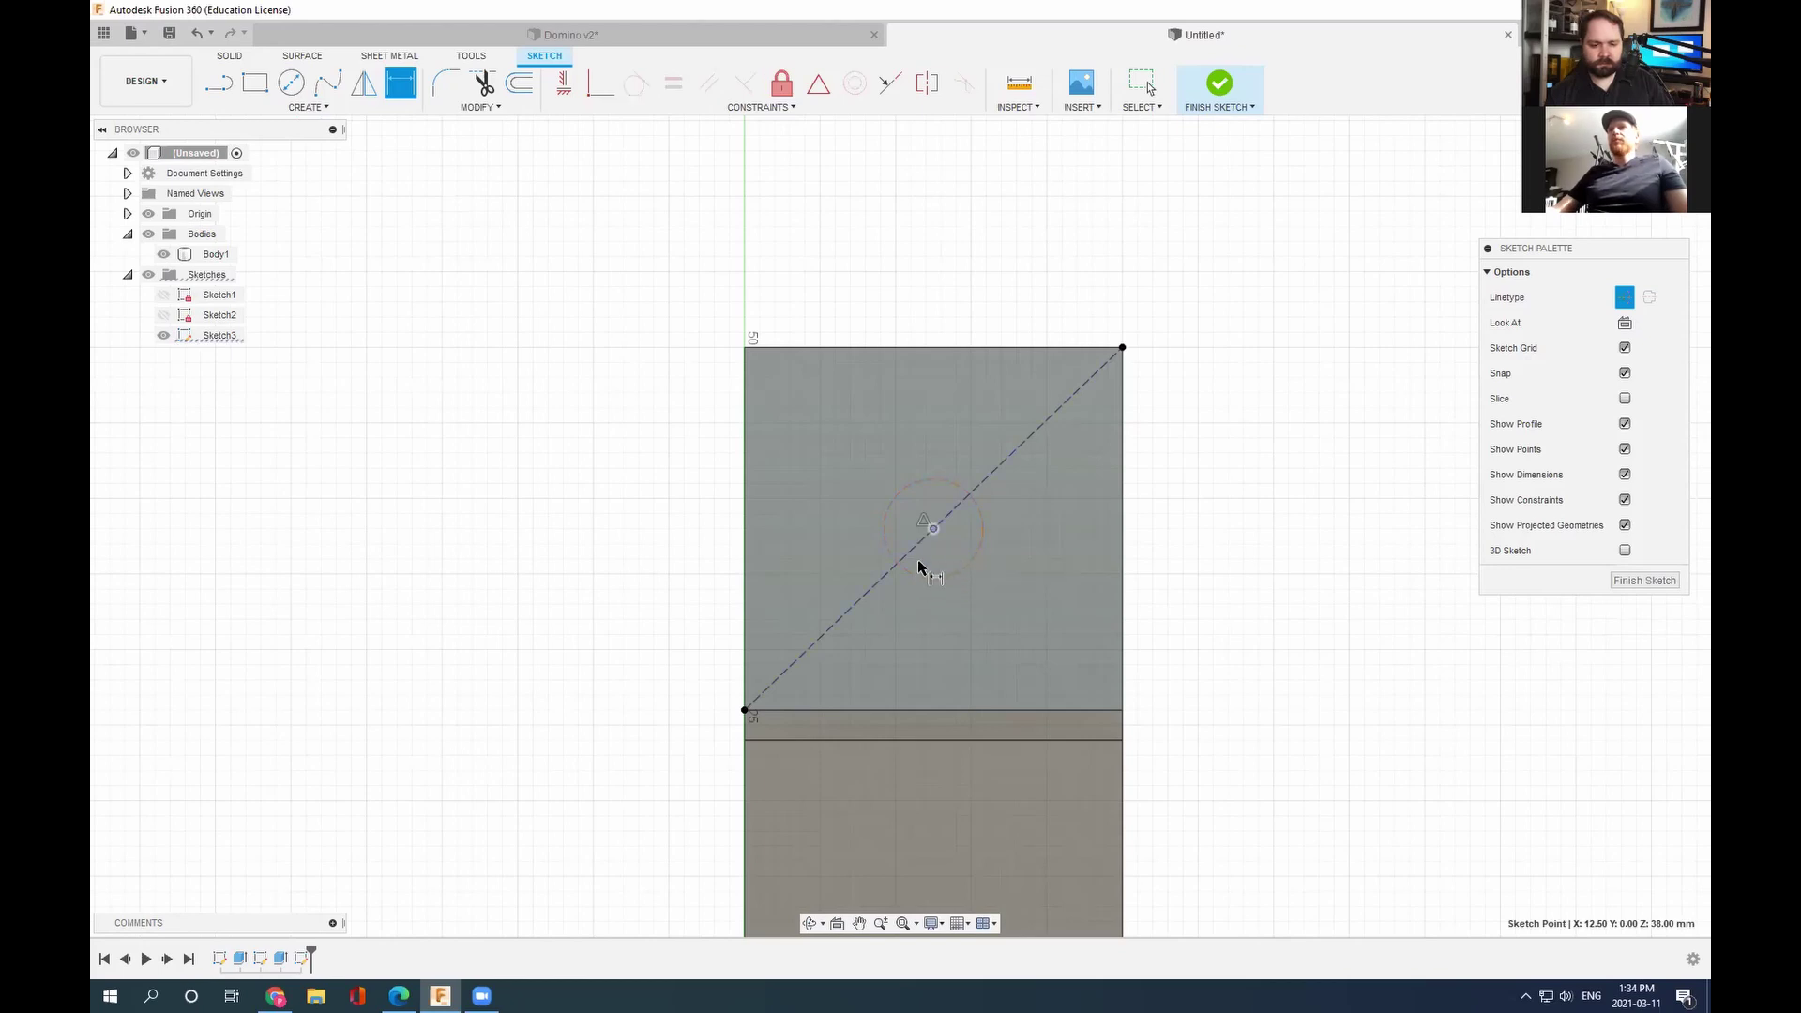
{"action": "key", "text": "Escape"}
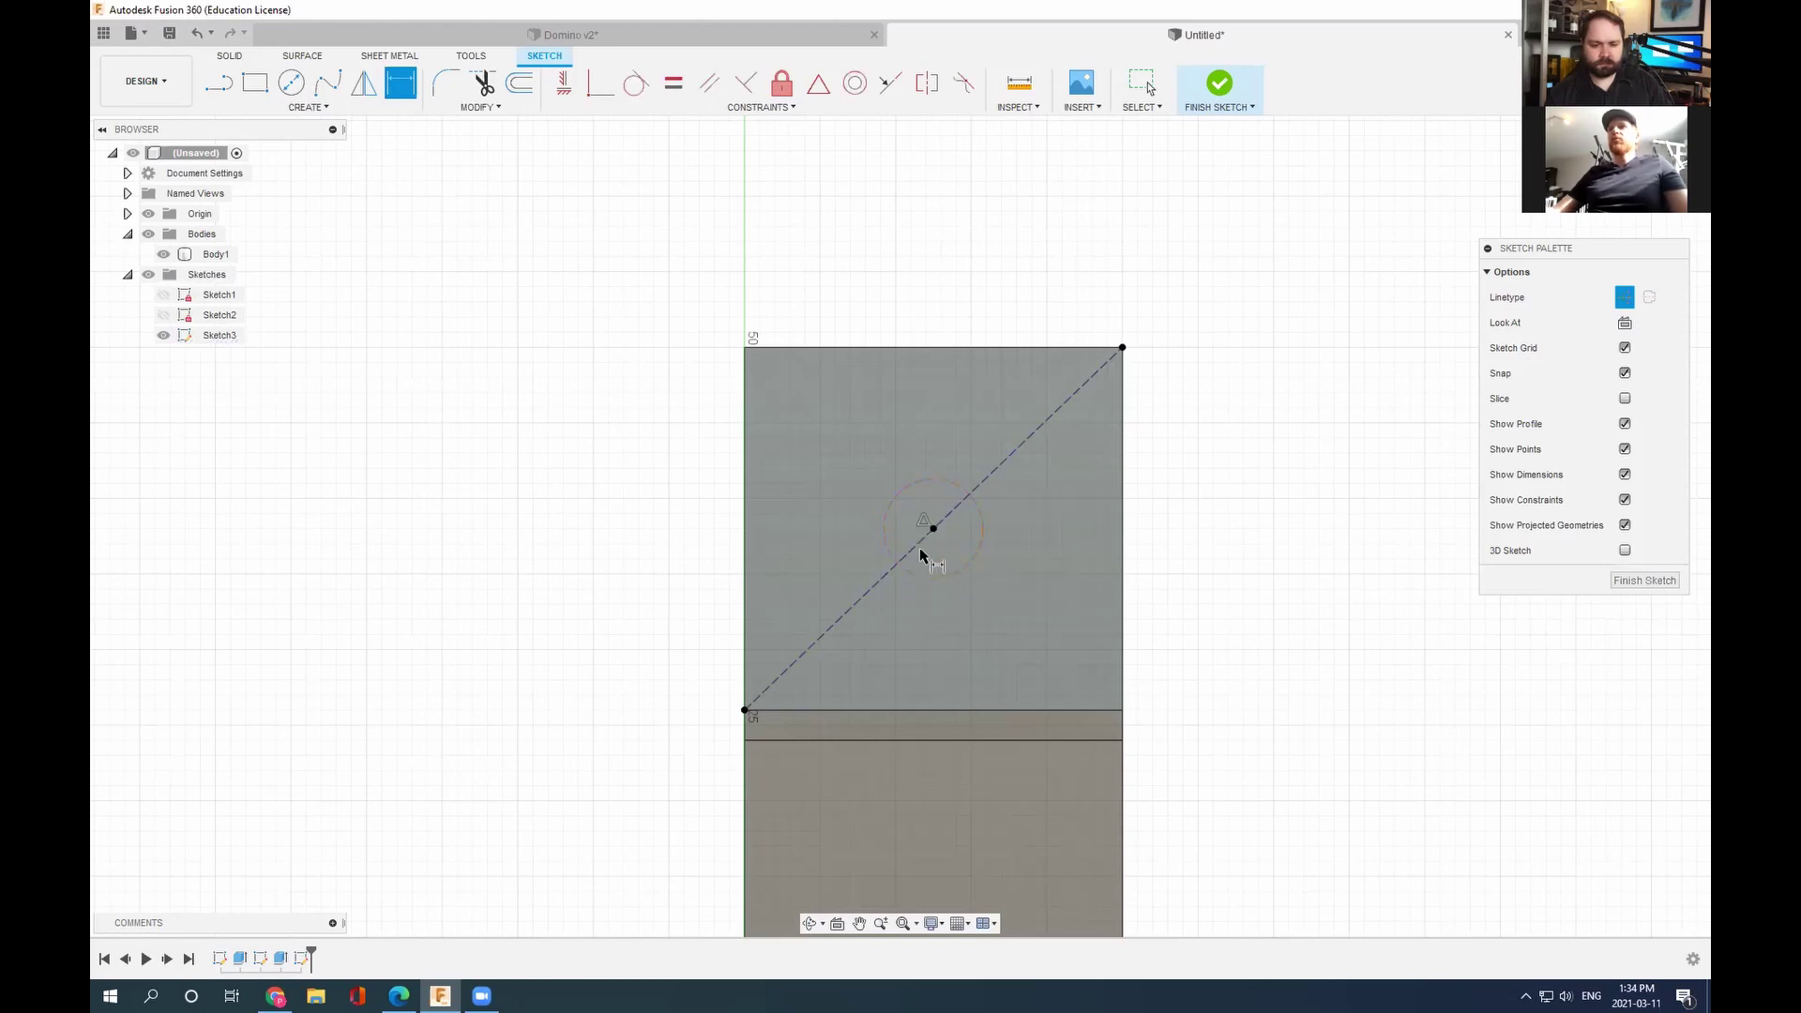
{"action": "left_click", "coordinate": [927, 534]}
{"action": "key", "text": "Escape"}
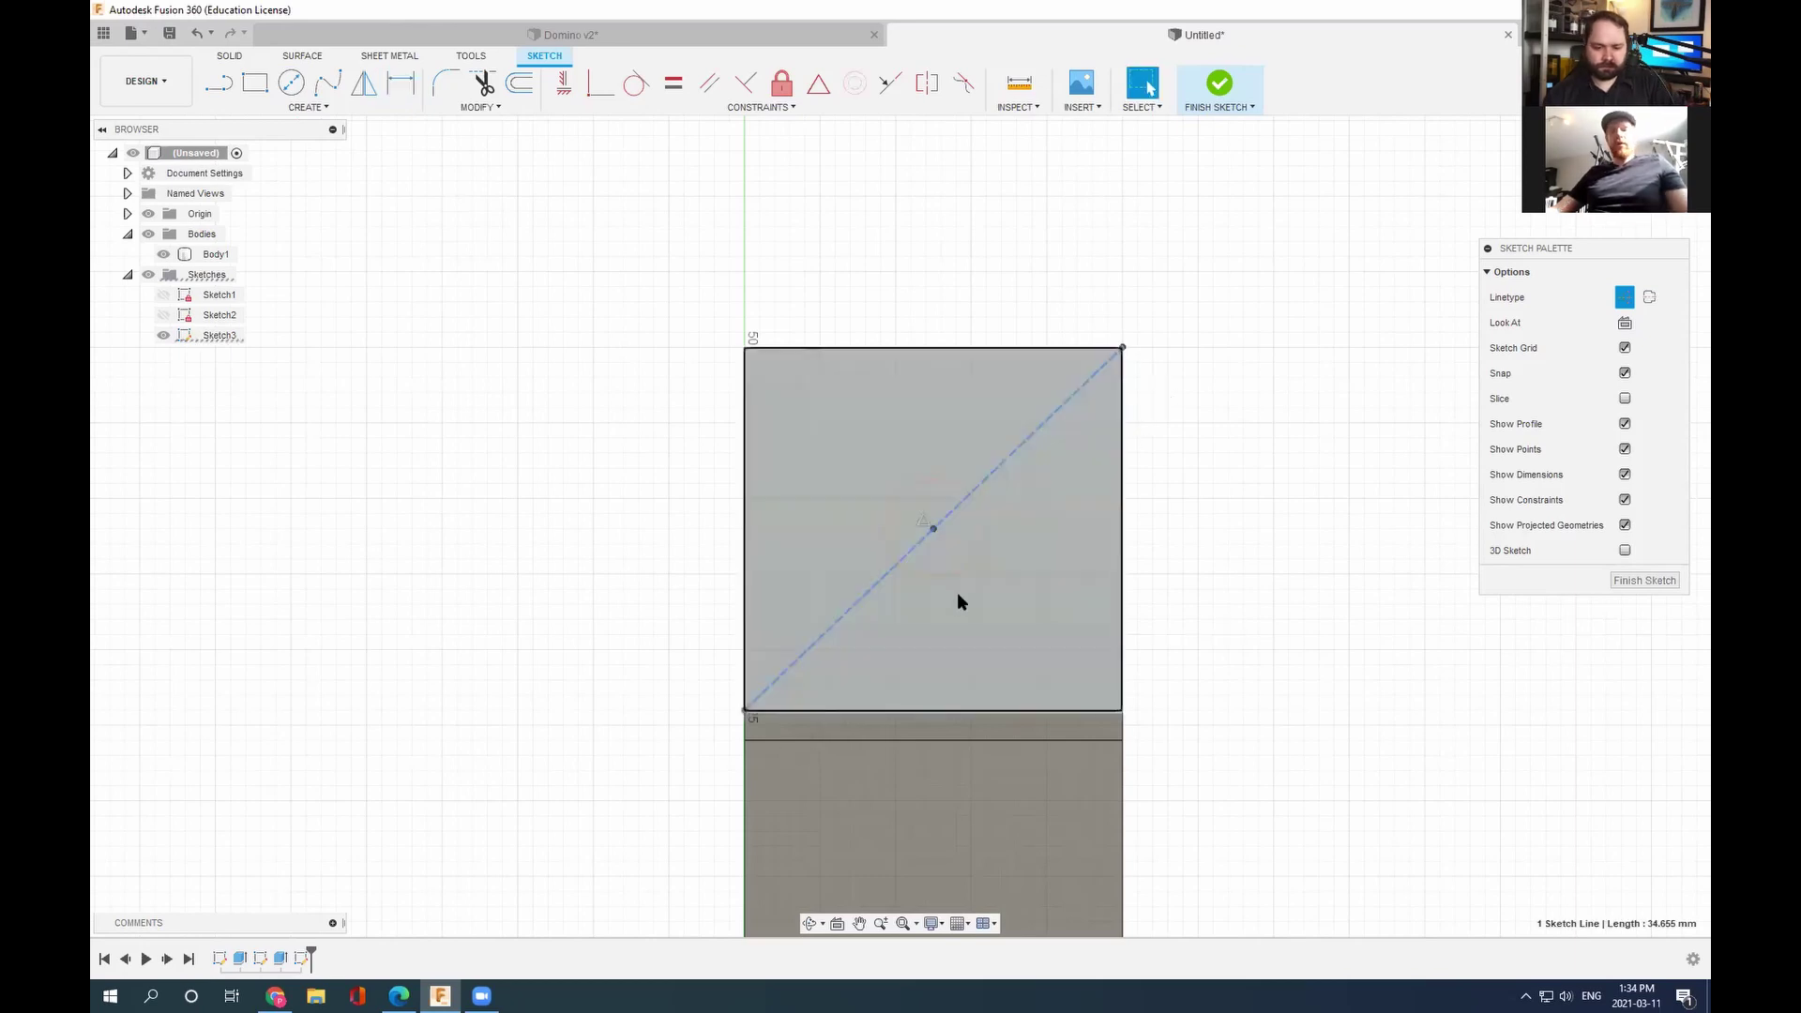
Step: Dimension the centre circle's diameter at 5 mm
{"action": "mouse_move", "coordinate": [930, 575]}
{"action": "left_mouse_down"}
{"action": "mouse_move", "coordinate": [942, 604]}
{"action": "mouse_move", "coordinate": [932, 582]}
{"action": "left_mouse_up"}
{"action": "key", "text": "d"}
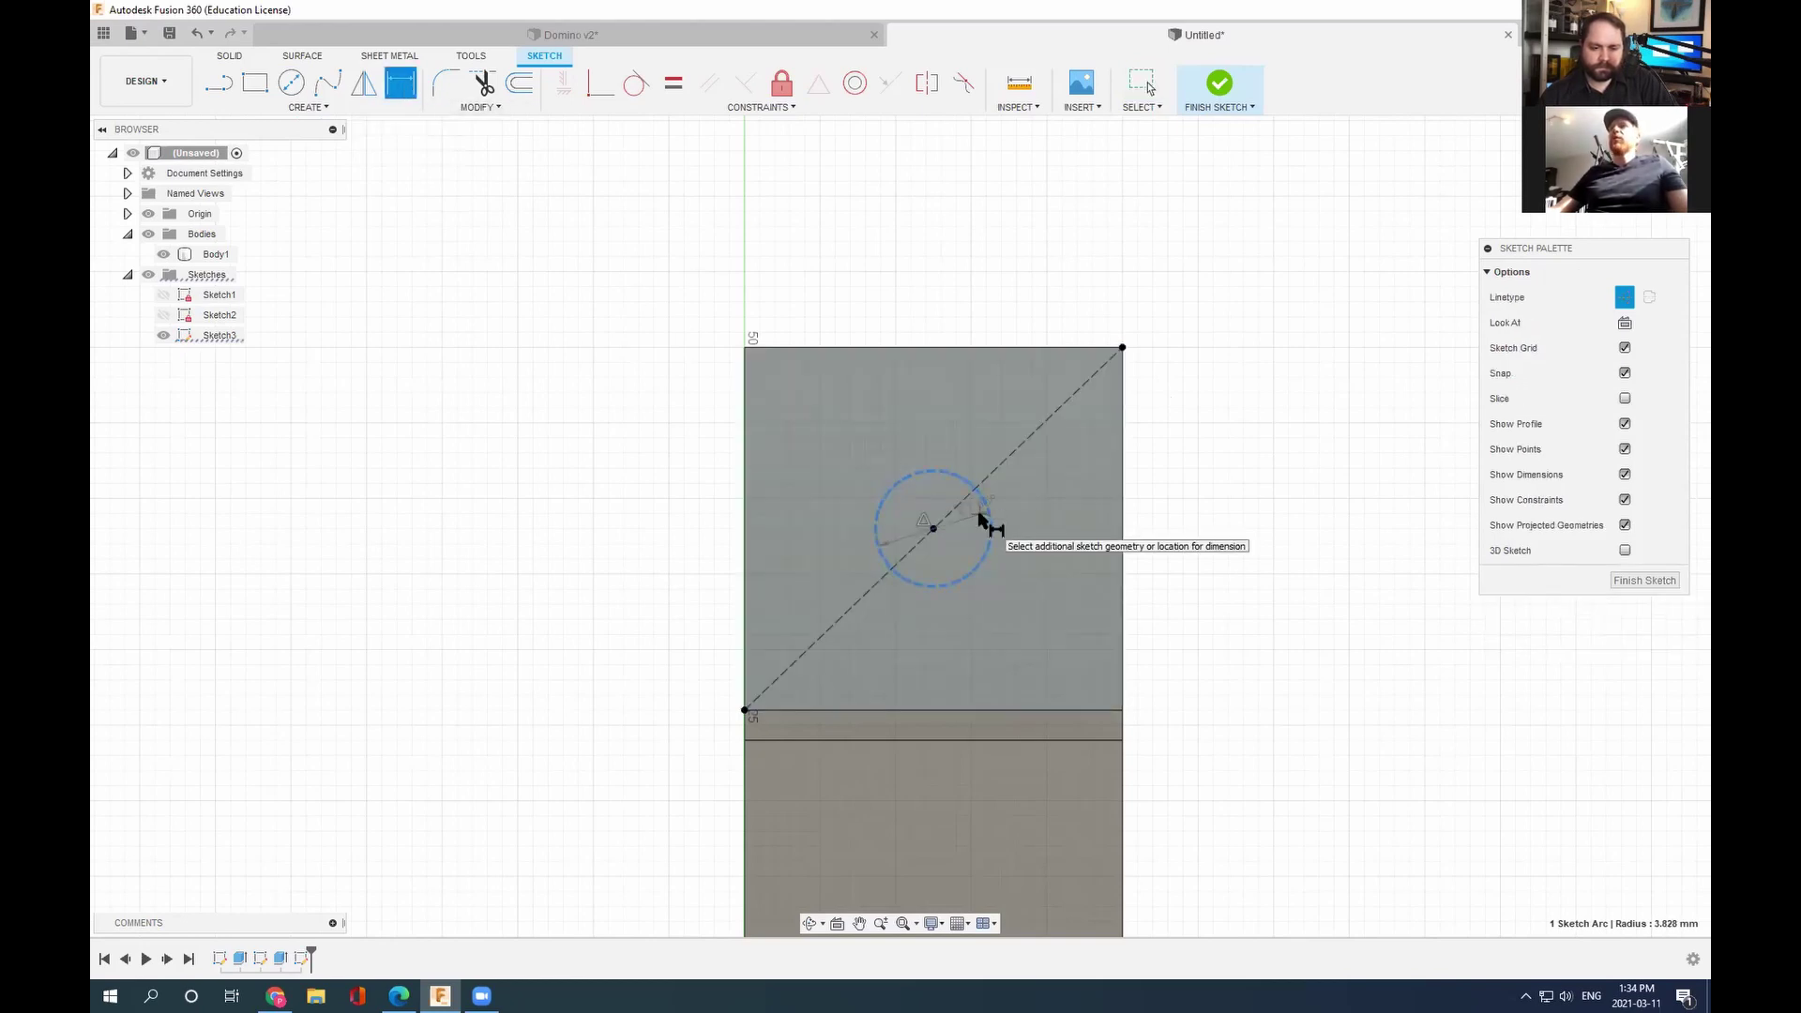
{"action": "left_click", "coordinate": [972, 527]}
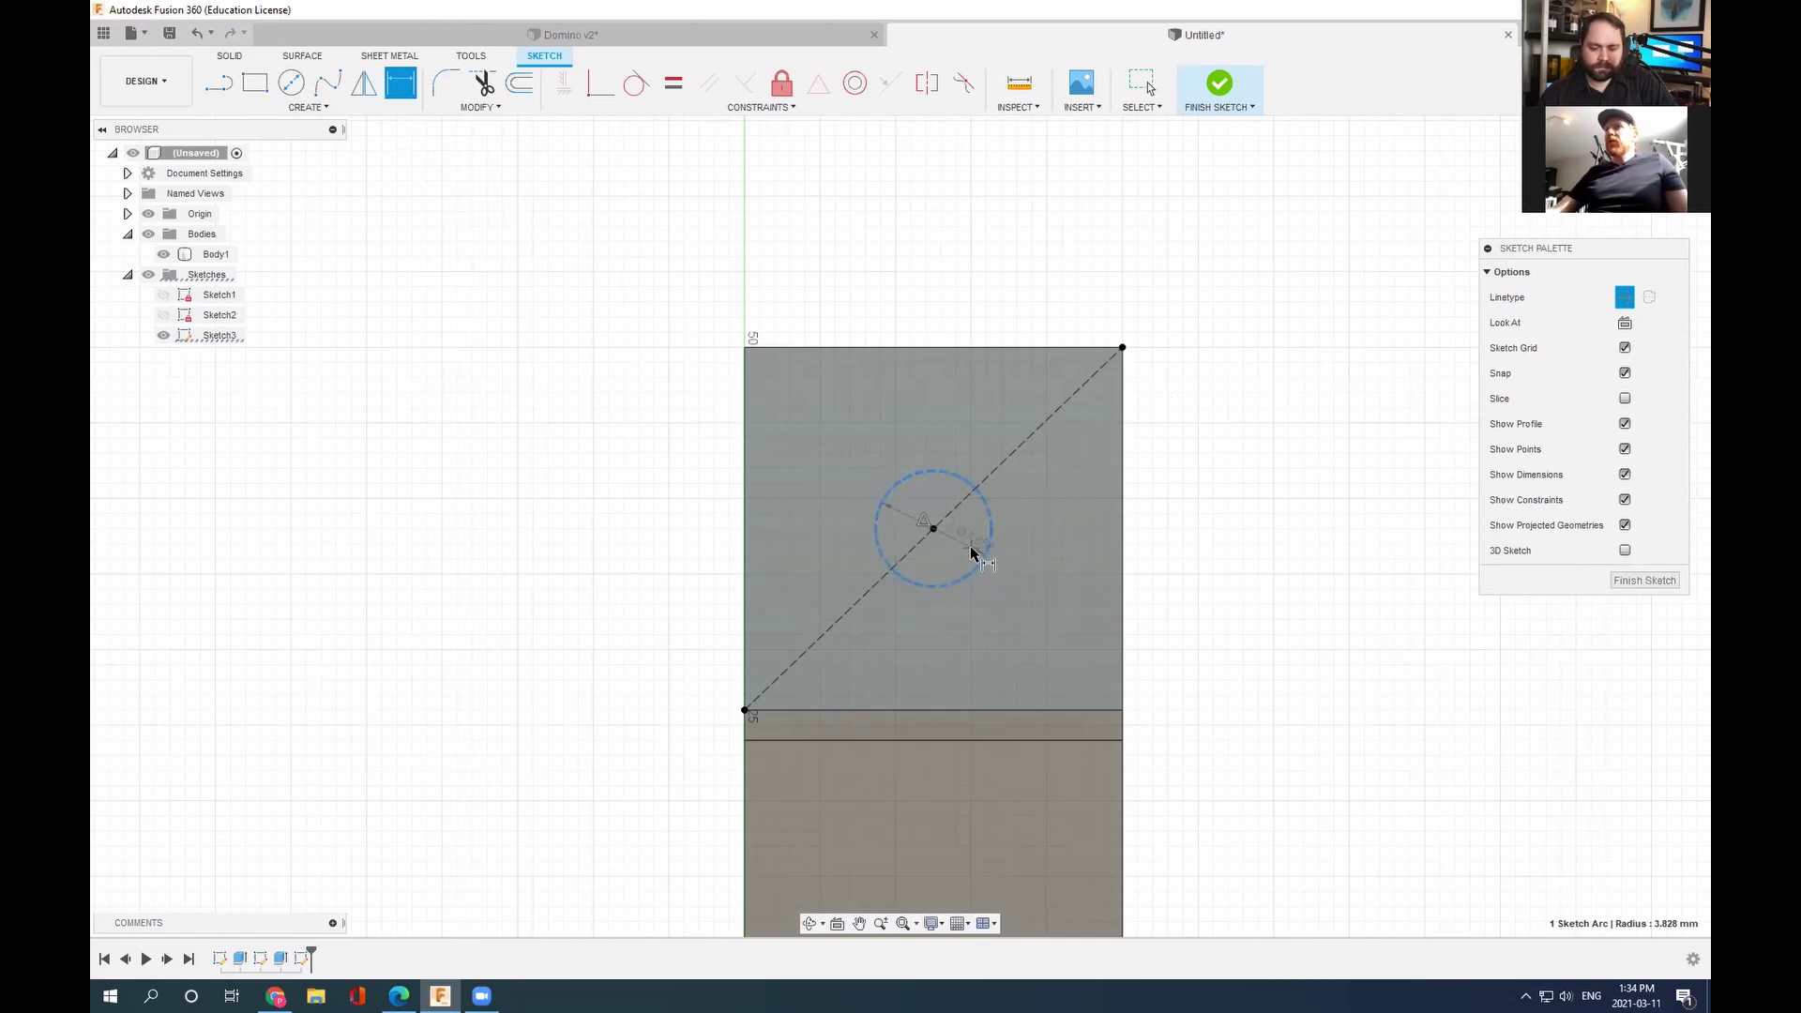
{"action": "left_click", "coordinate": [973, 550]}
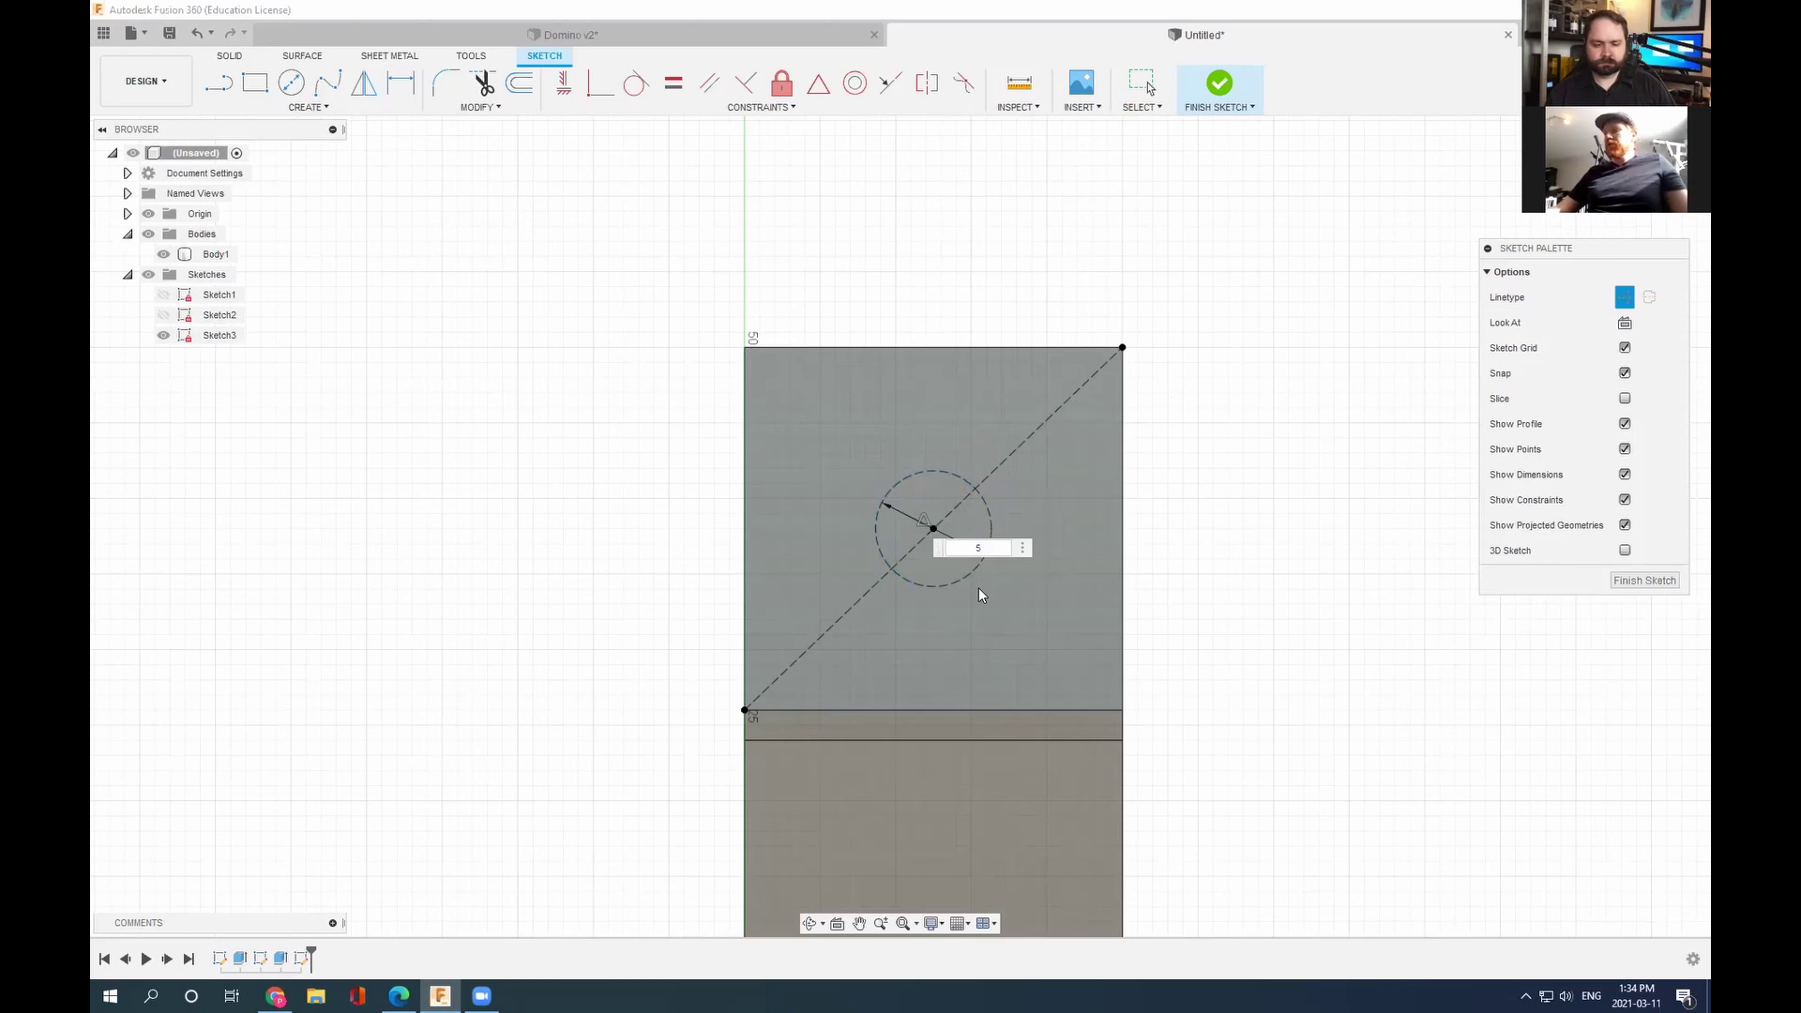
{"action": "key", "text": "Return"}
Step: Reposition the circle's diameter dimension so it runs horizontally, with its value at the circle's upper-left side
{"action": "key", "text": "d"}
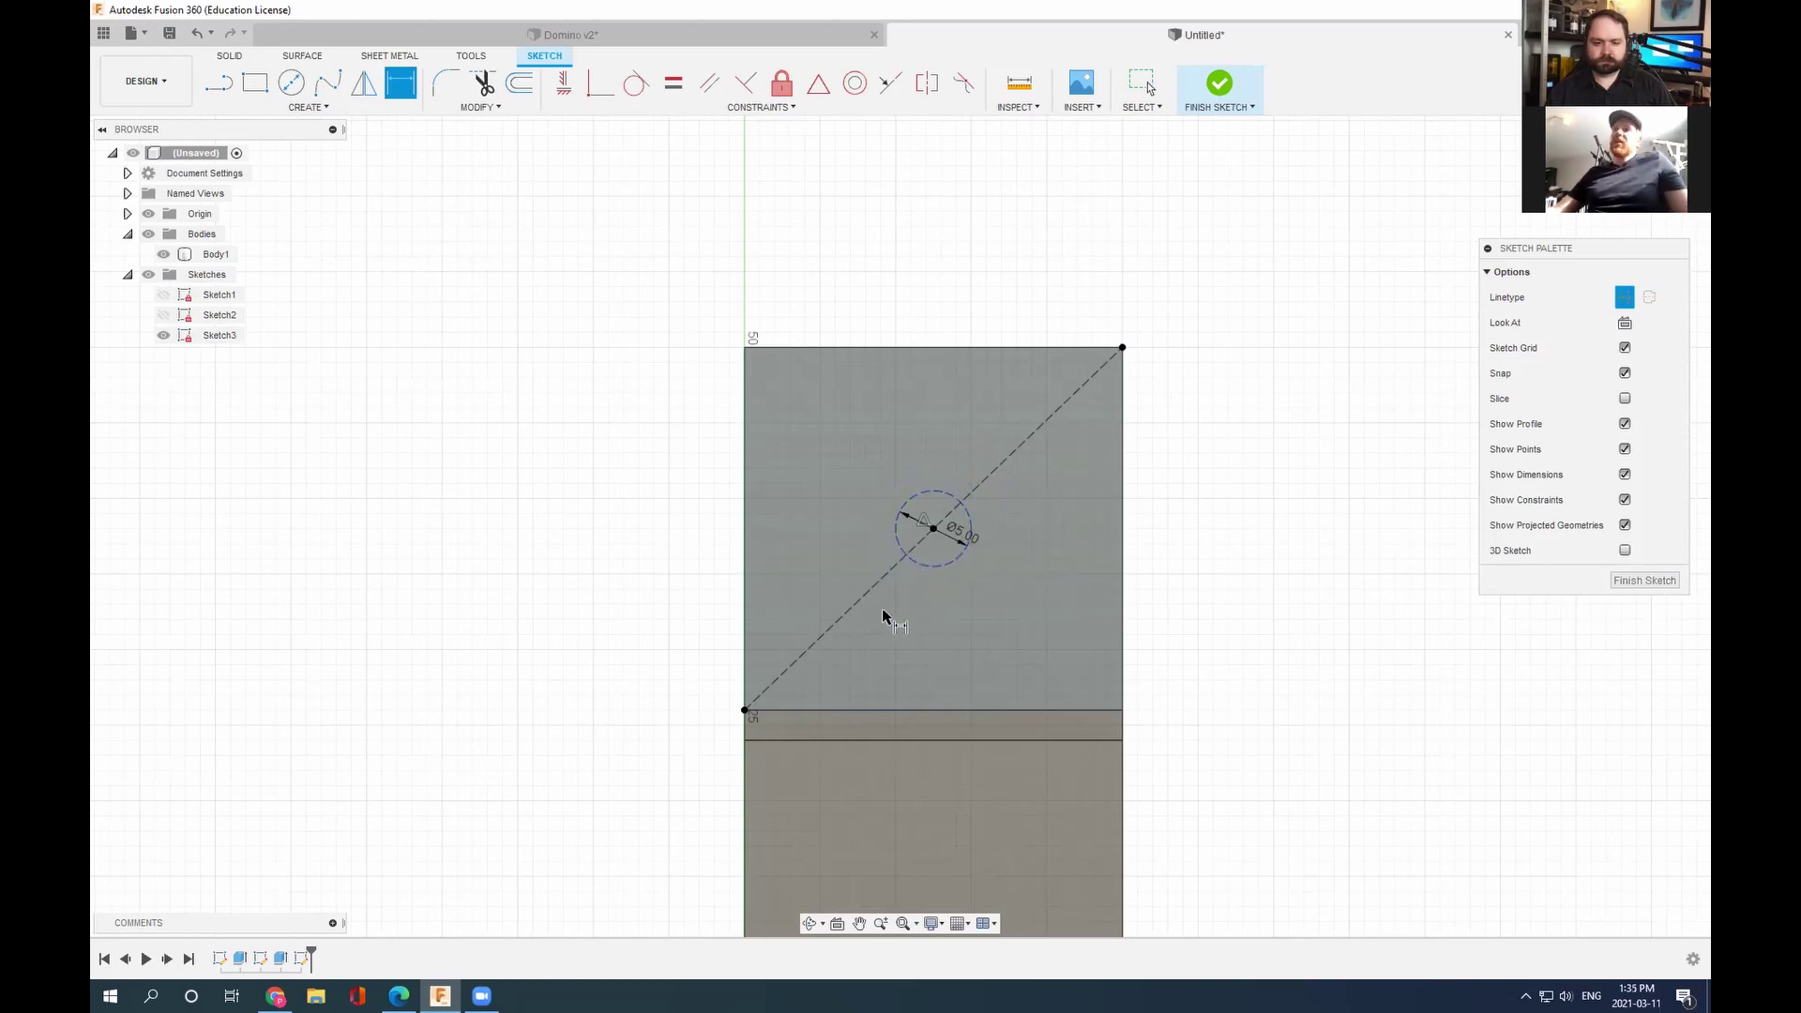
{"action": "left_click", "coordinate": [951, 538]}
{"action": "key", "text": "Escape"}
{"action": "left_click_drag", "start_coordinate": [951, 538], "coordinate": [929, 569]}
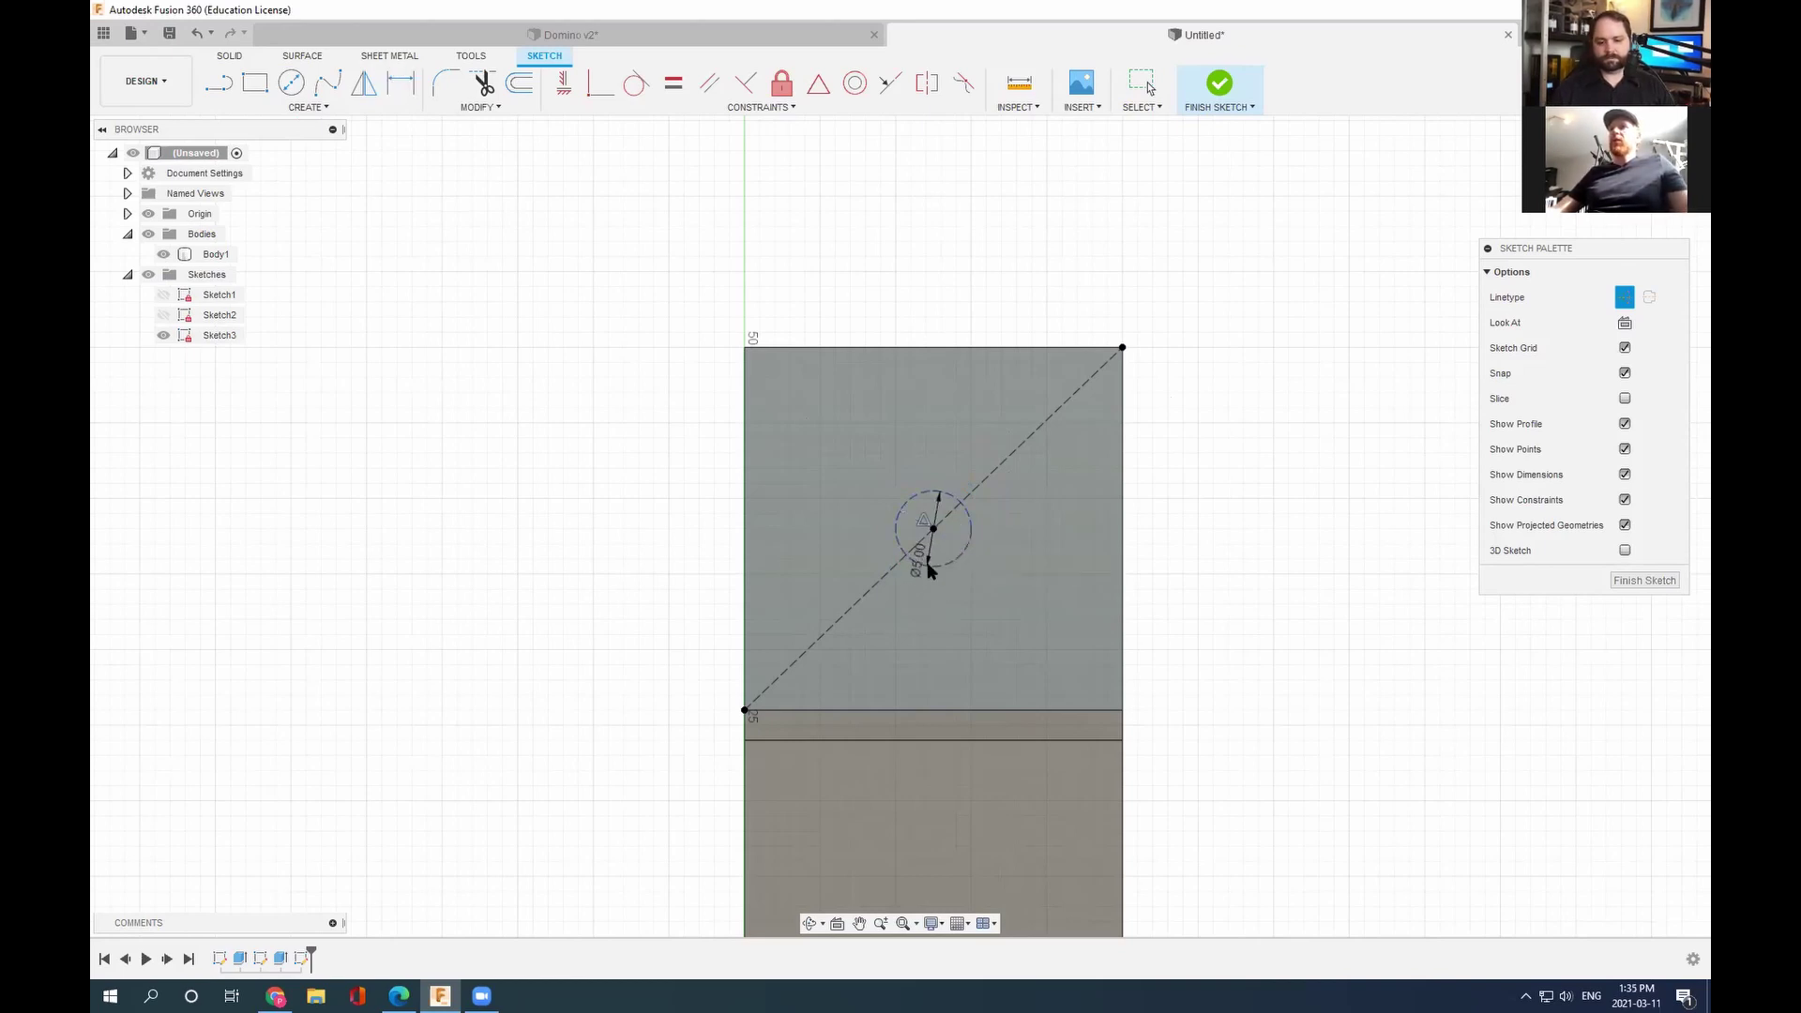
Step: Convert the centre circle from construction to normal linetype
{"action": "key", "text": "d"}
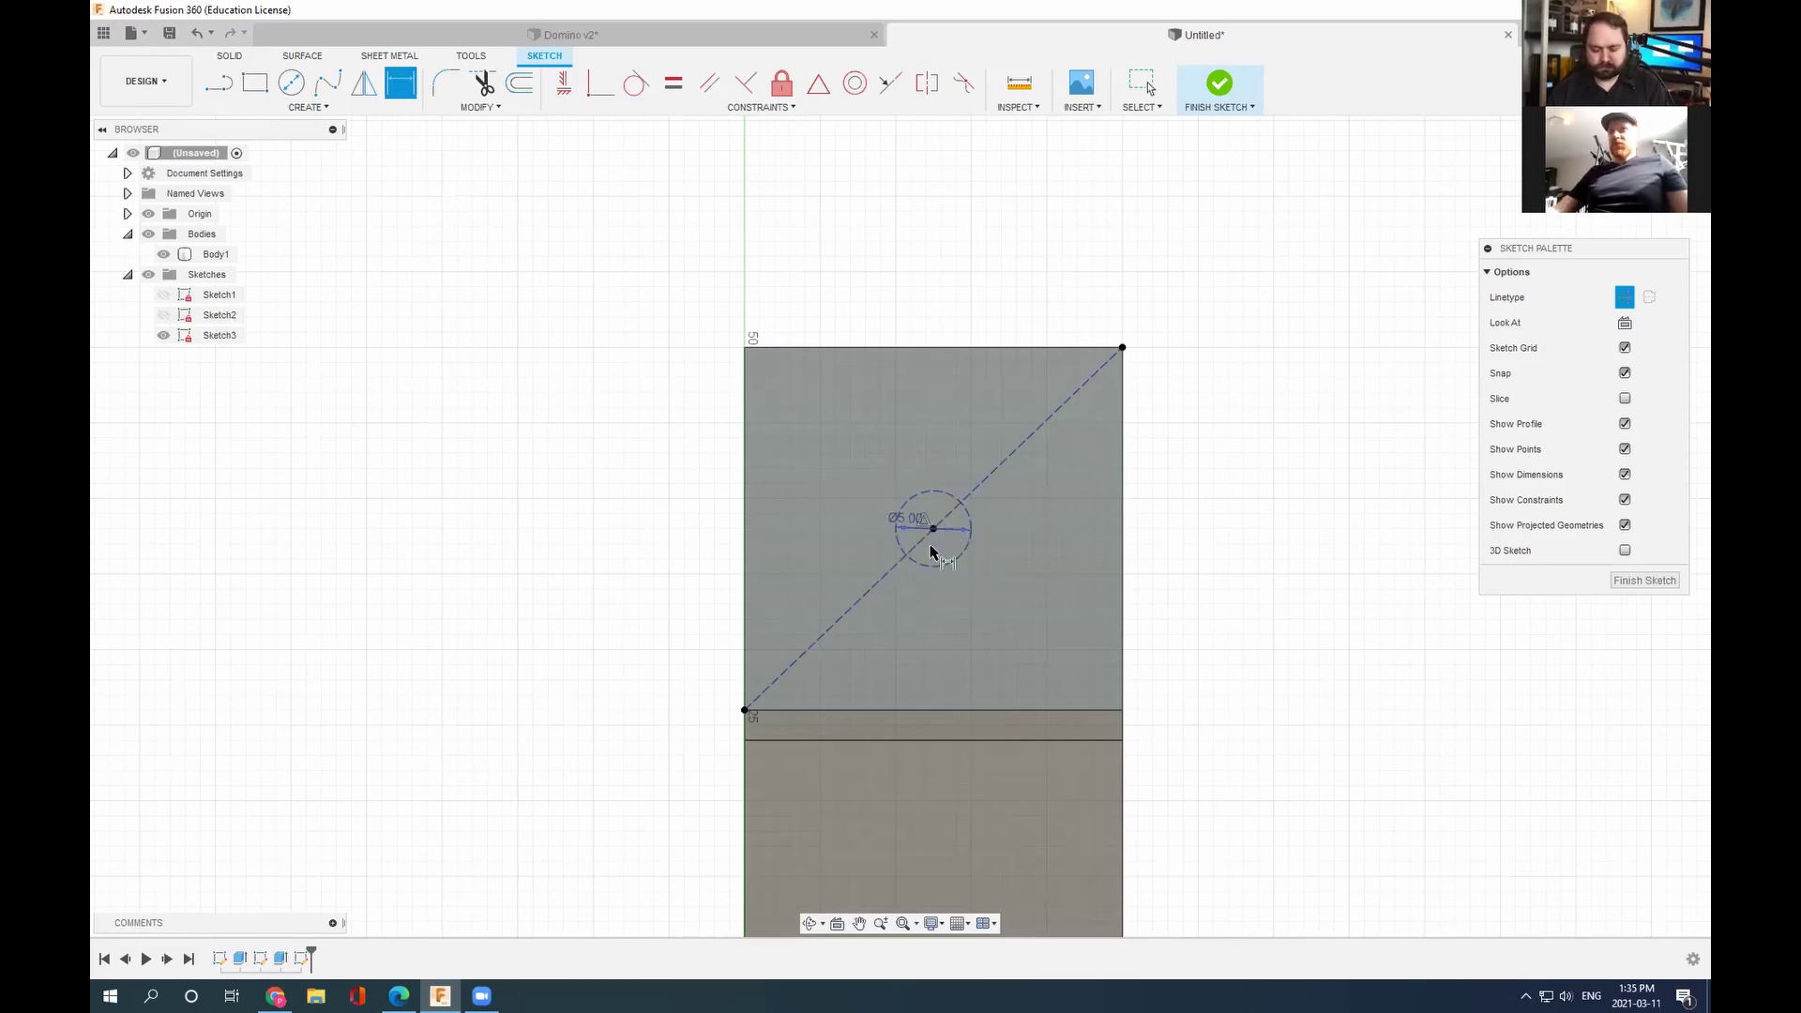
{"action": "left_click", "coordinate": [925, 496]}
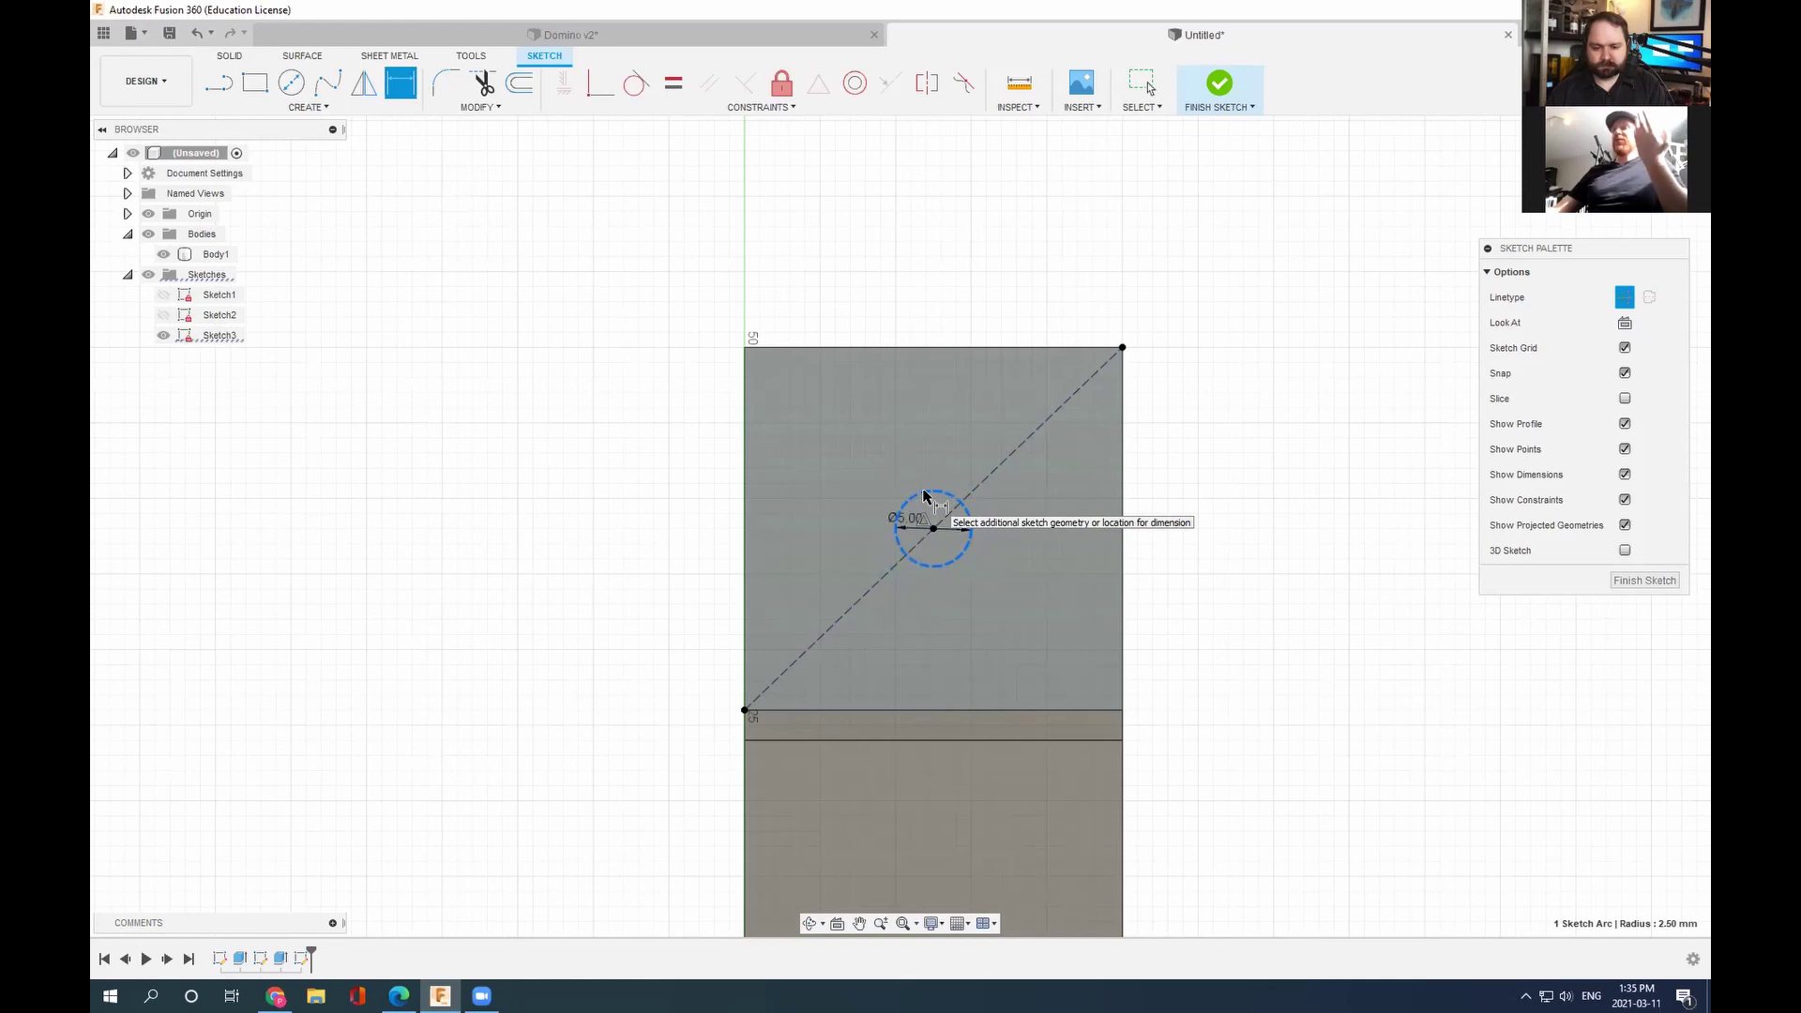
{"action": "key", "text": "Escape"}
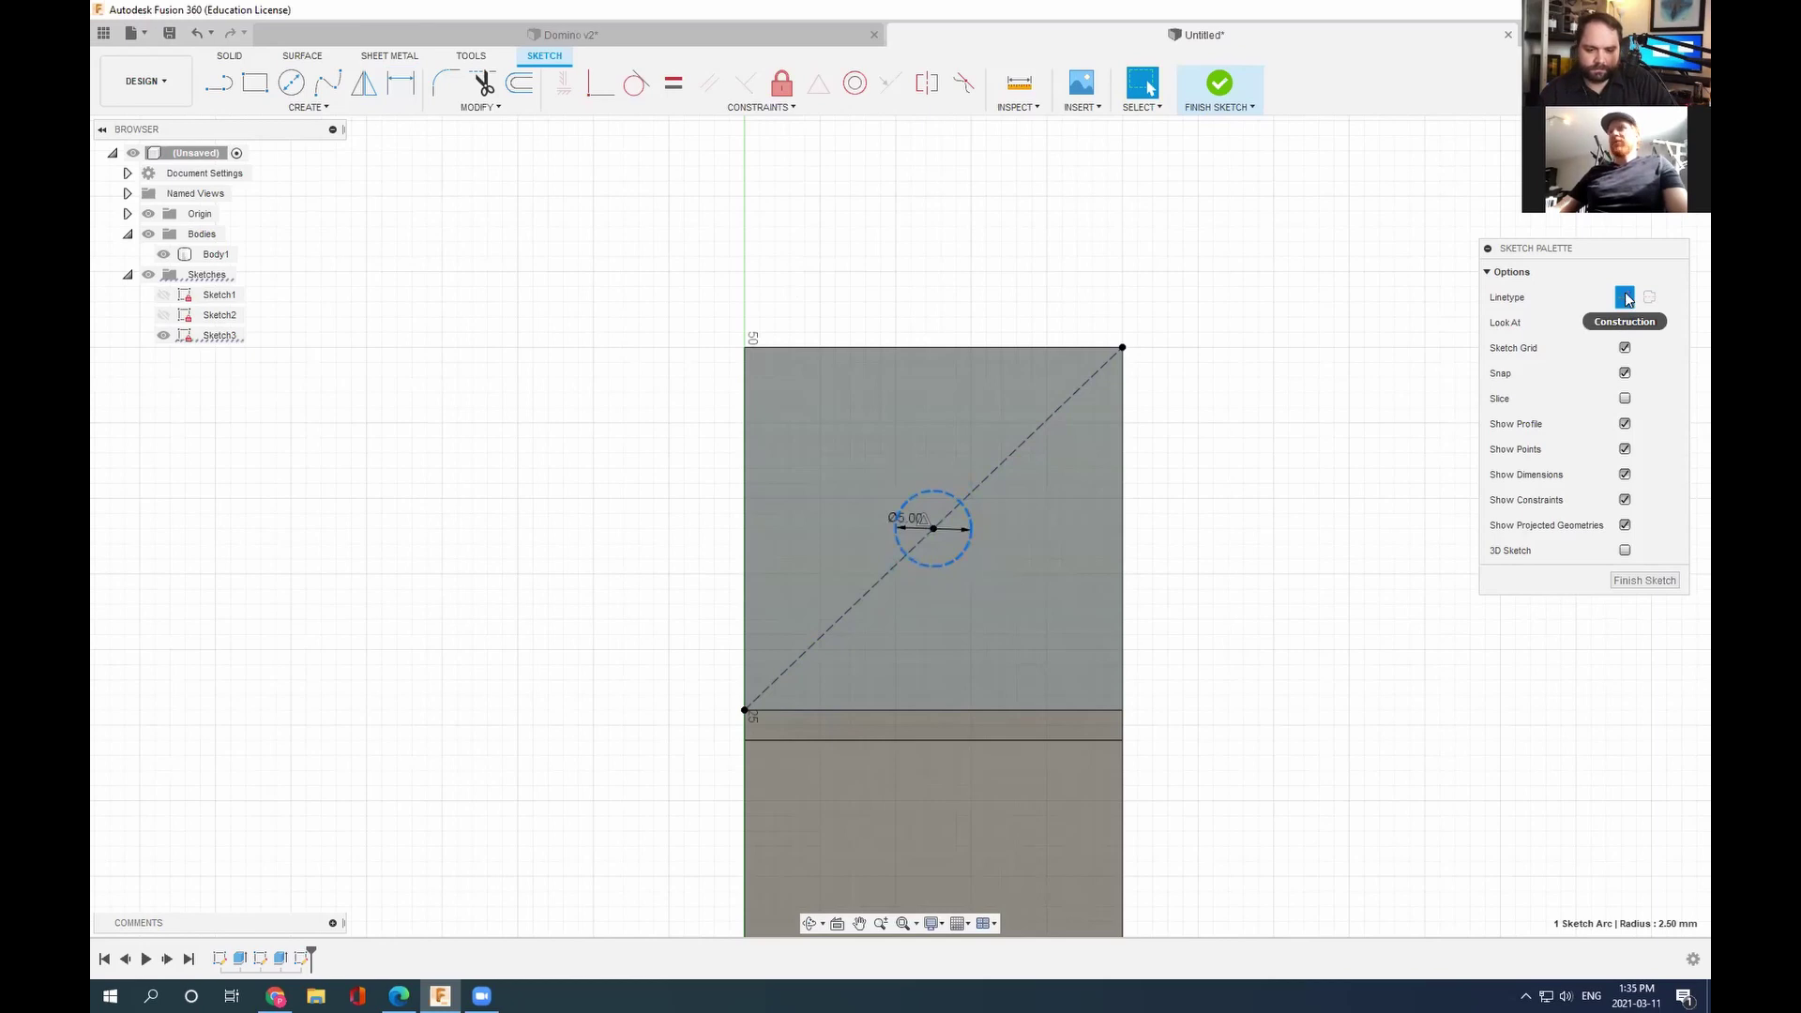
{"action": "left_click", "coordinate": [928, 490]}
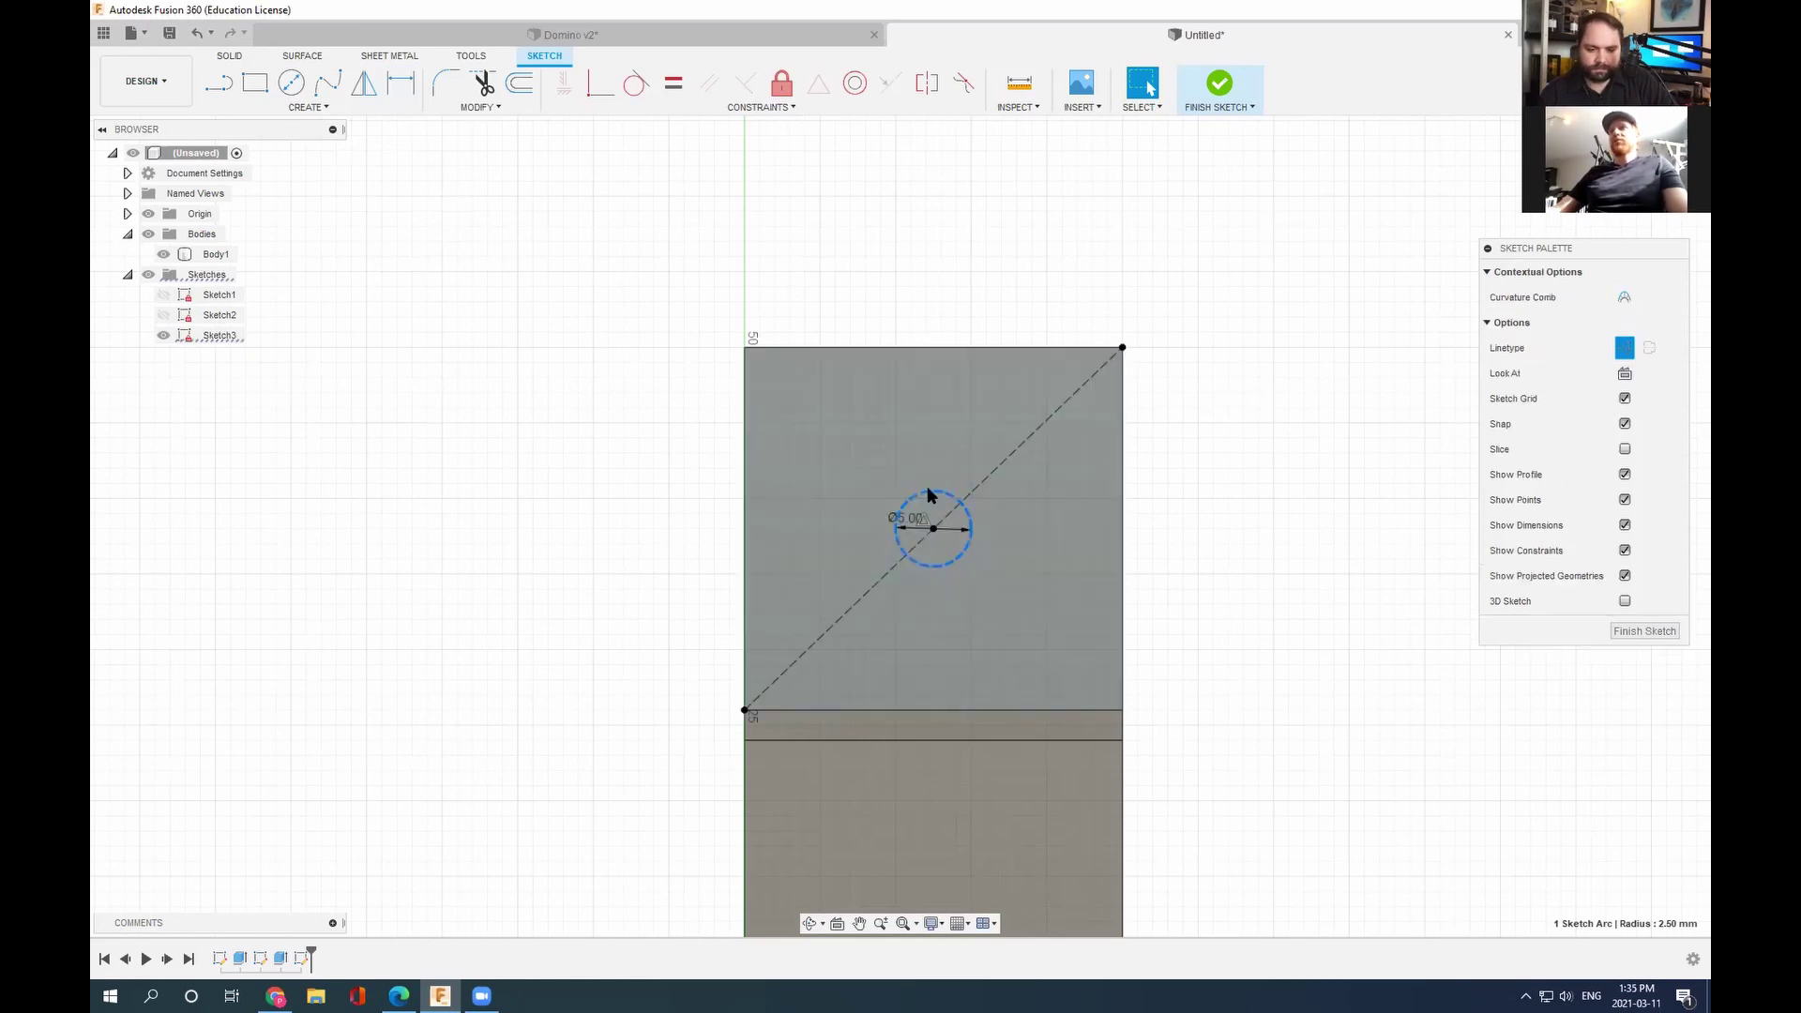
{"action": "left_click", "coordinate": [1625, 350]}
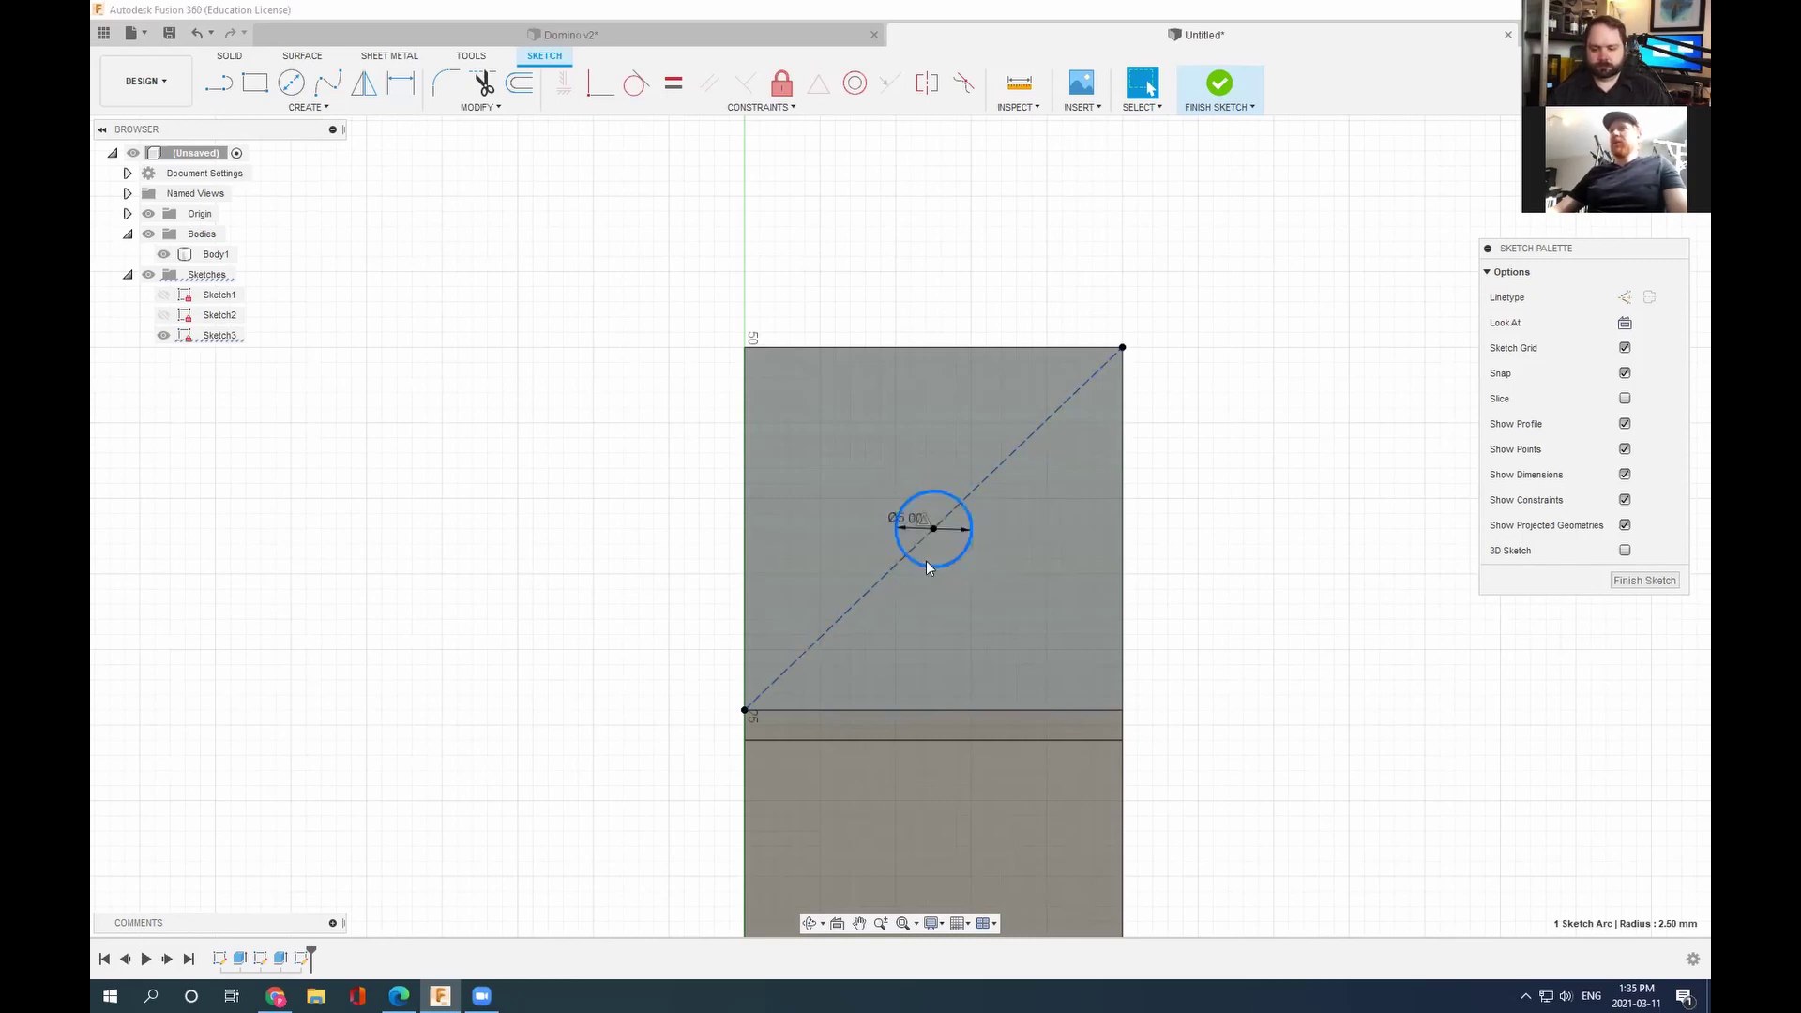
Step: Draw a normal line across the circle along the construction diagonal, from edge to edge
{"action": "left_click", "coordinate": [221, 83]}
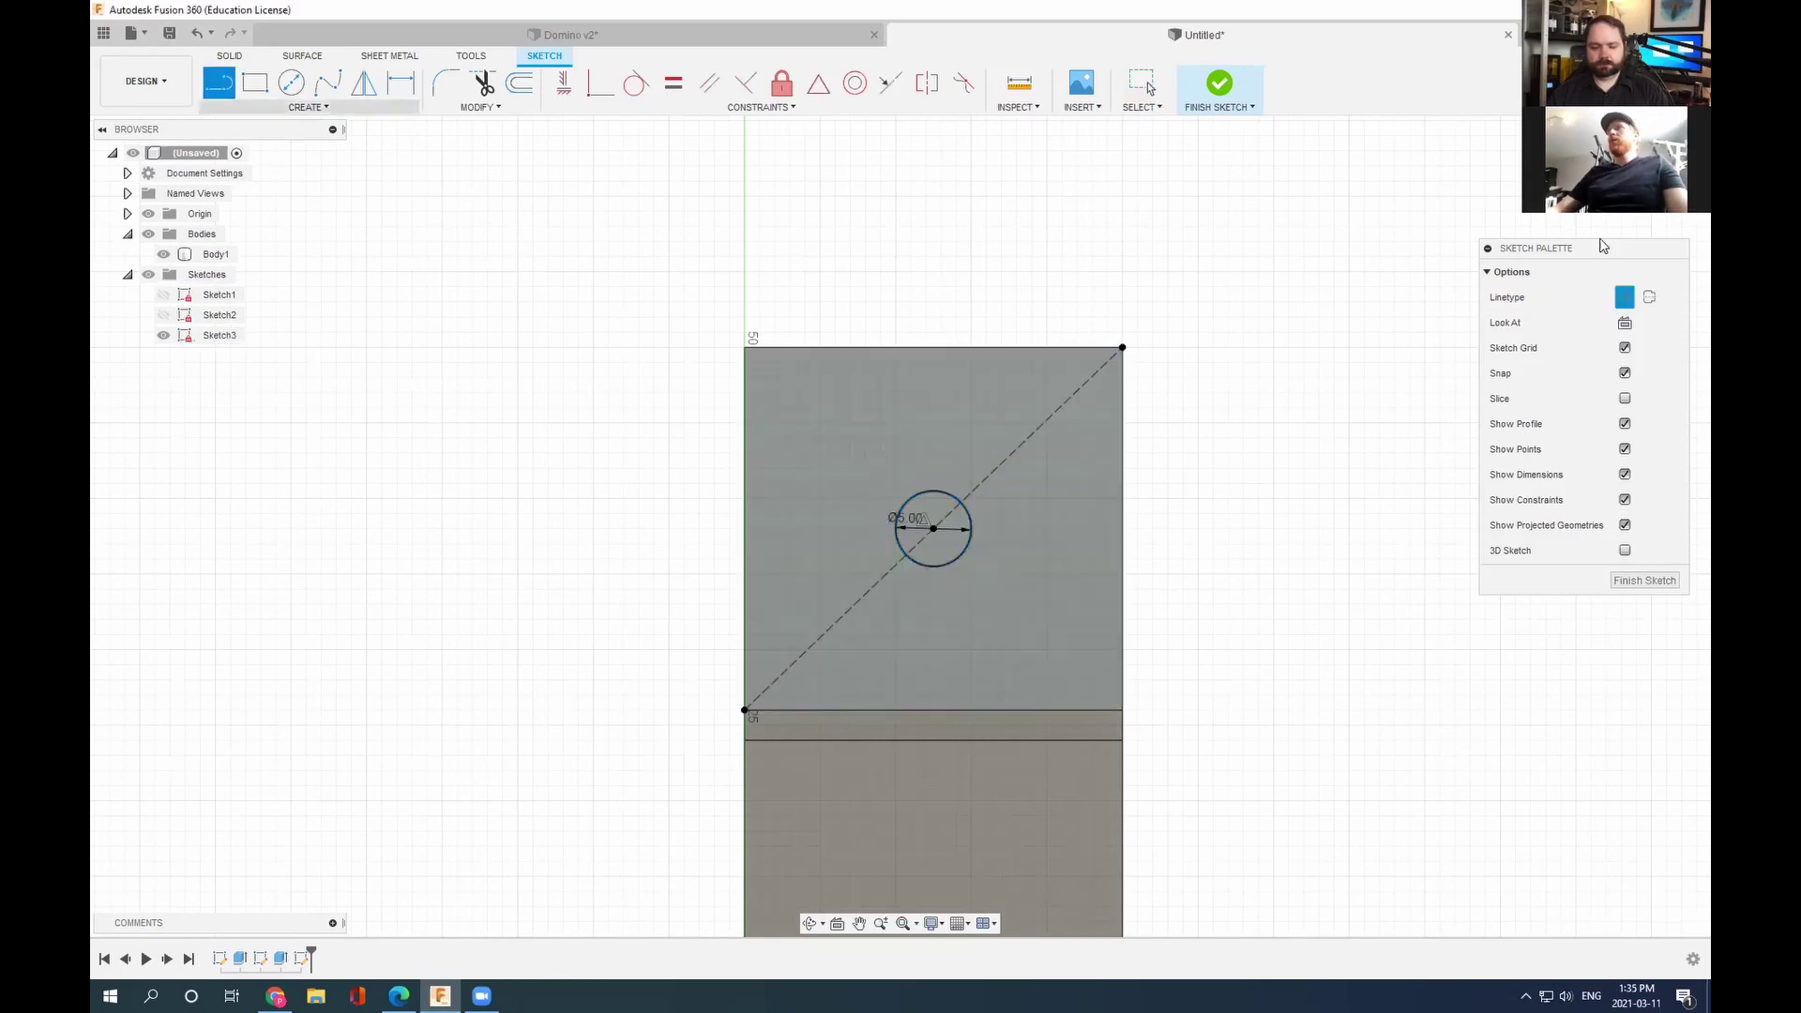
{"action": "left_click", "coordinate": [1623, 298]}
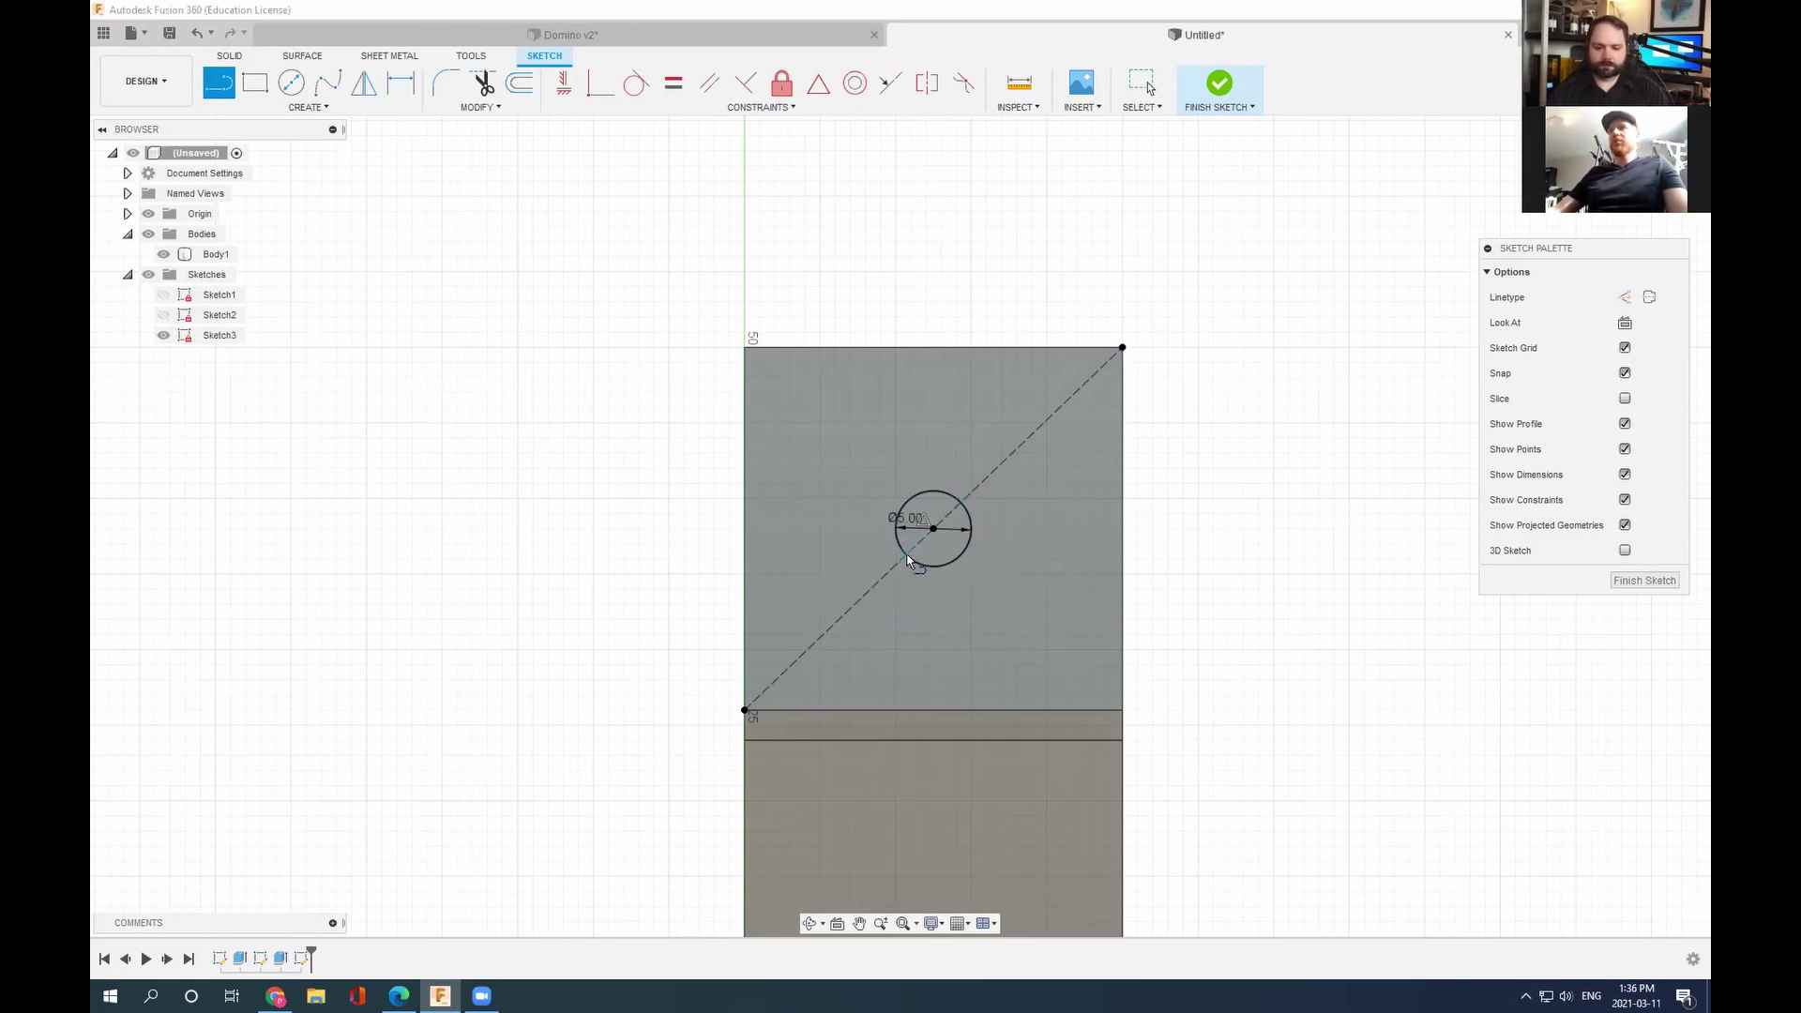
{"action": "left_click", "coordinate": [914, 547]}
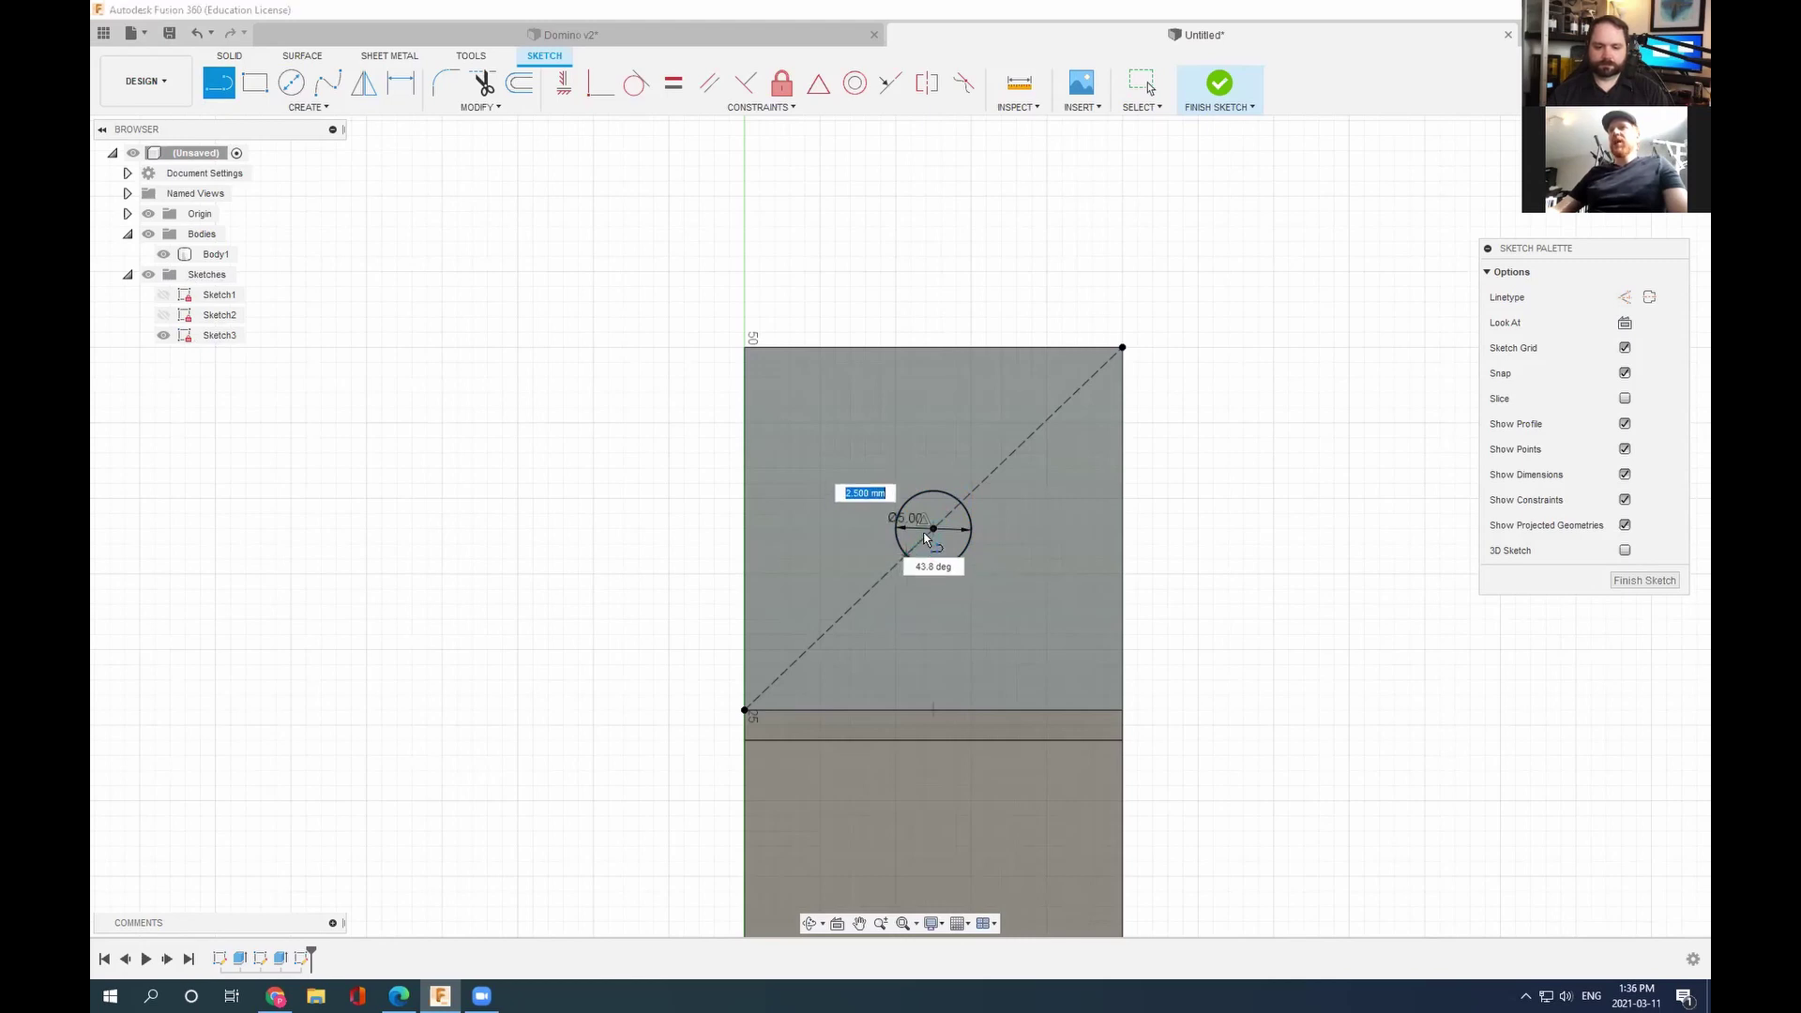
{"action": "double_click", "coordinate": [958, 498]}
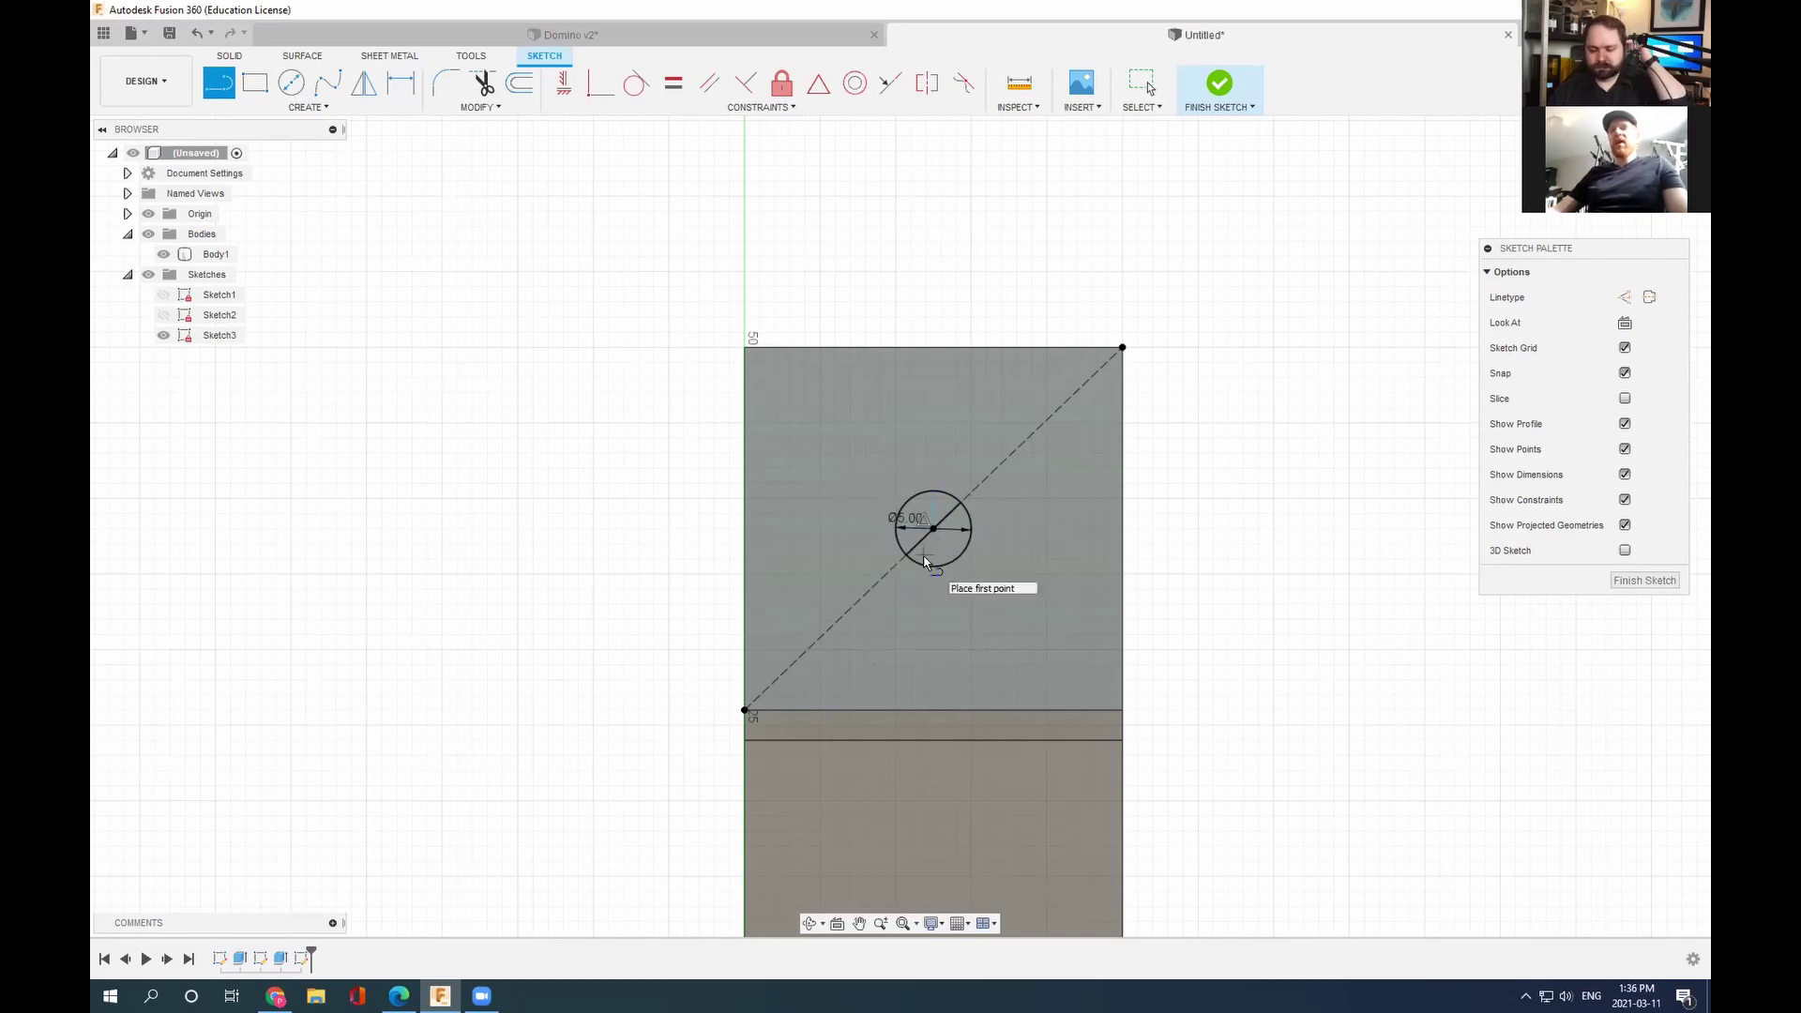
{"action": "key", "text": "Escape"}
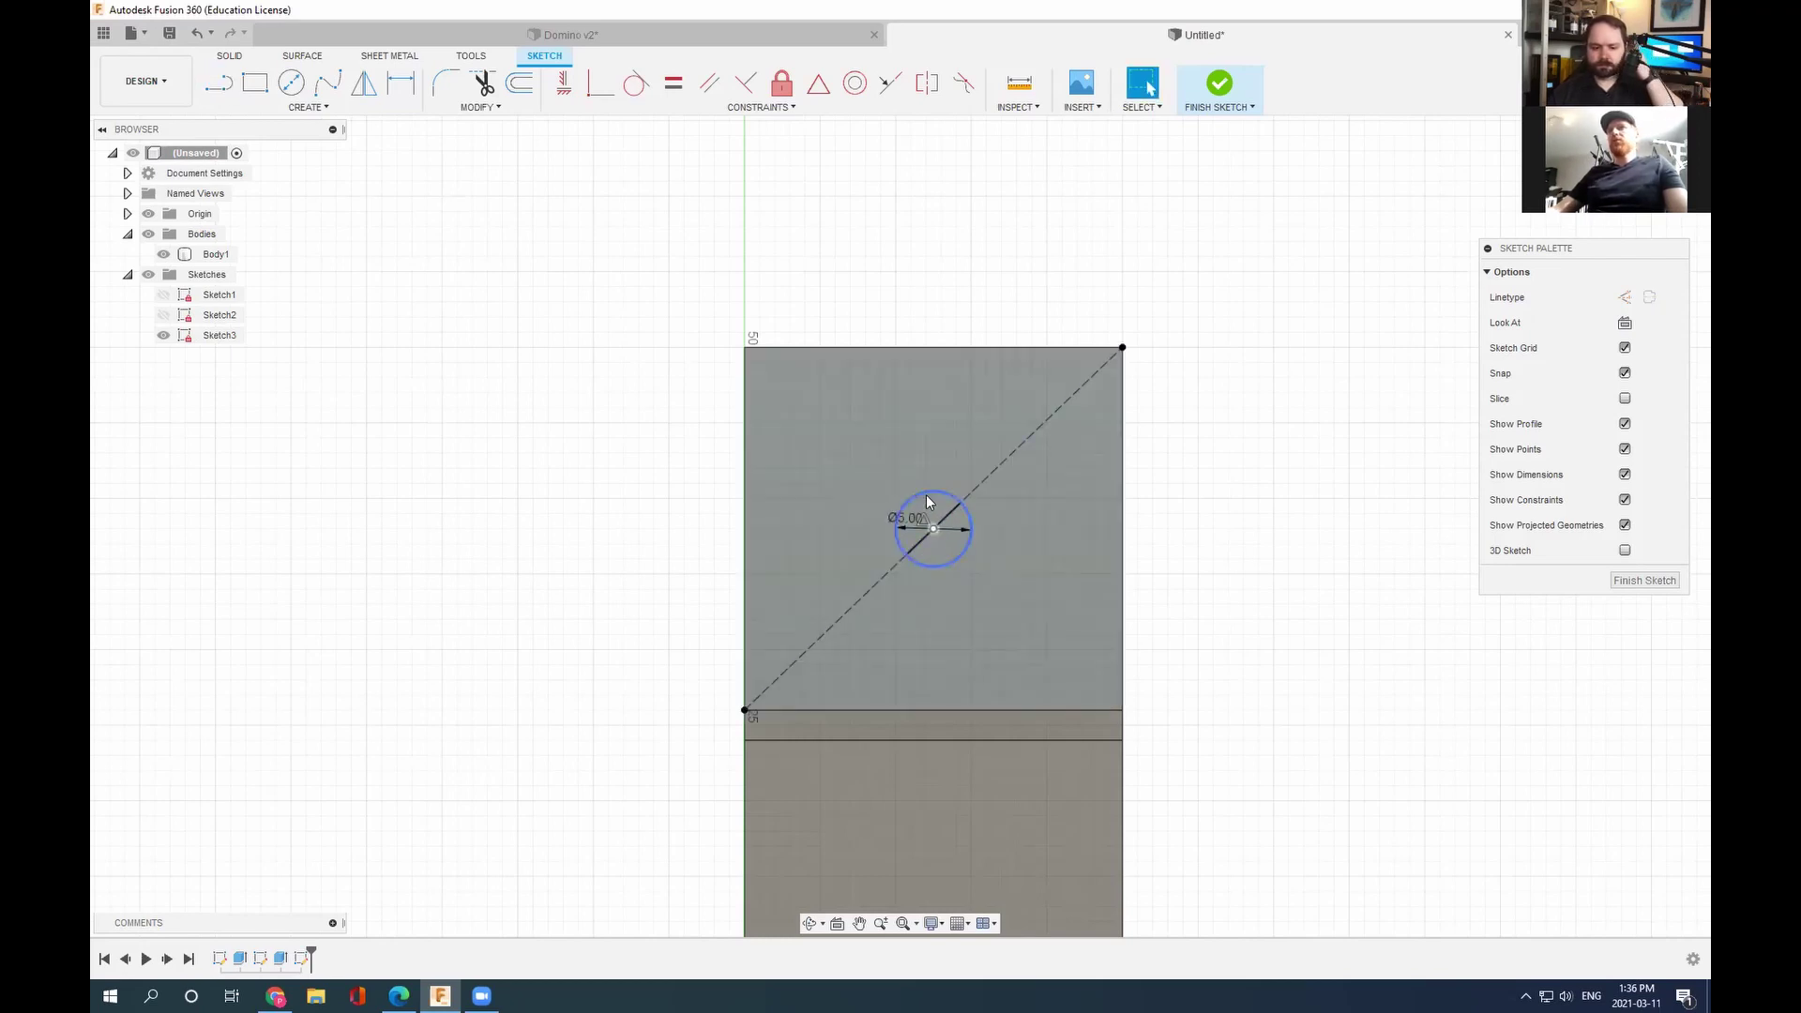
Step: Select the circle's lower-right half to check it as a separate profile, moving the sketch palette closer to the tile
{"action": "left_click", "coordinate": [943, 555]}
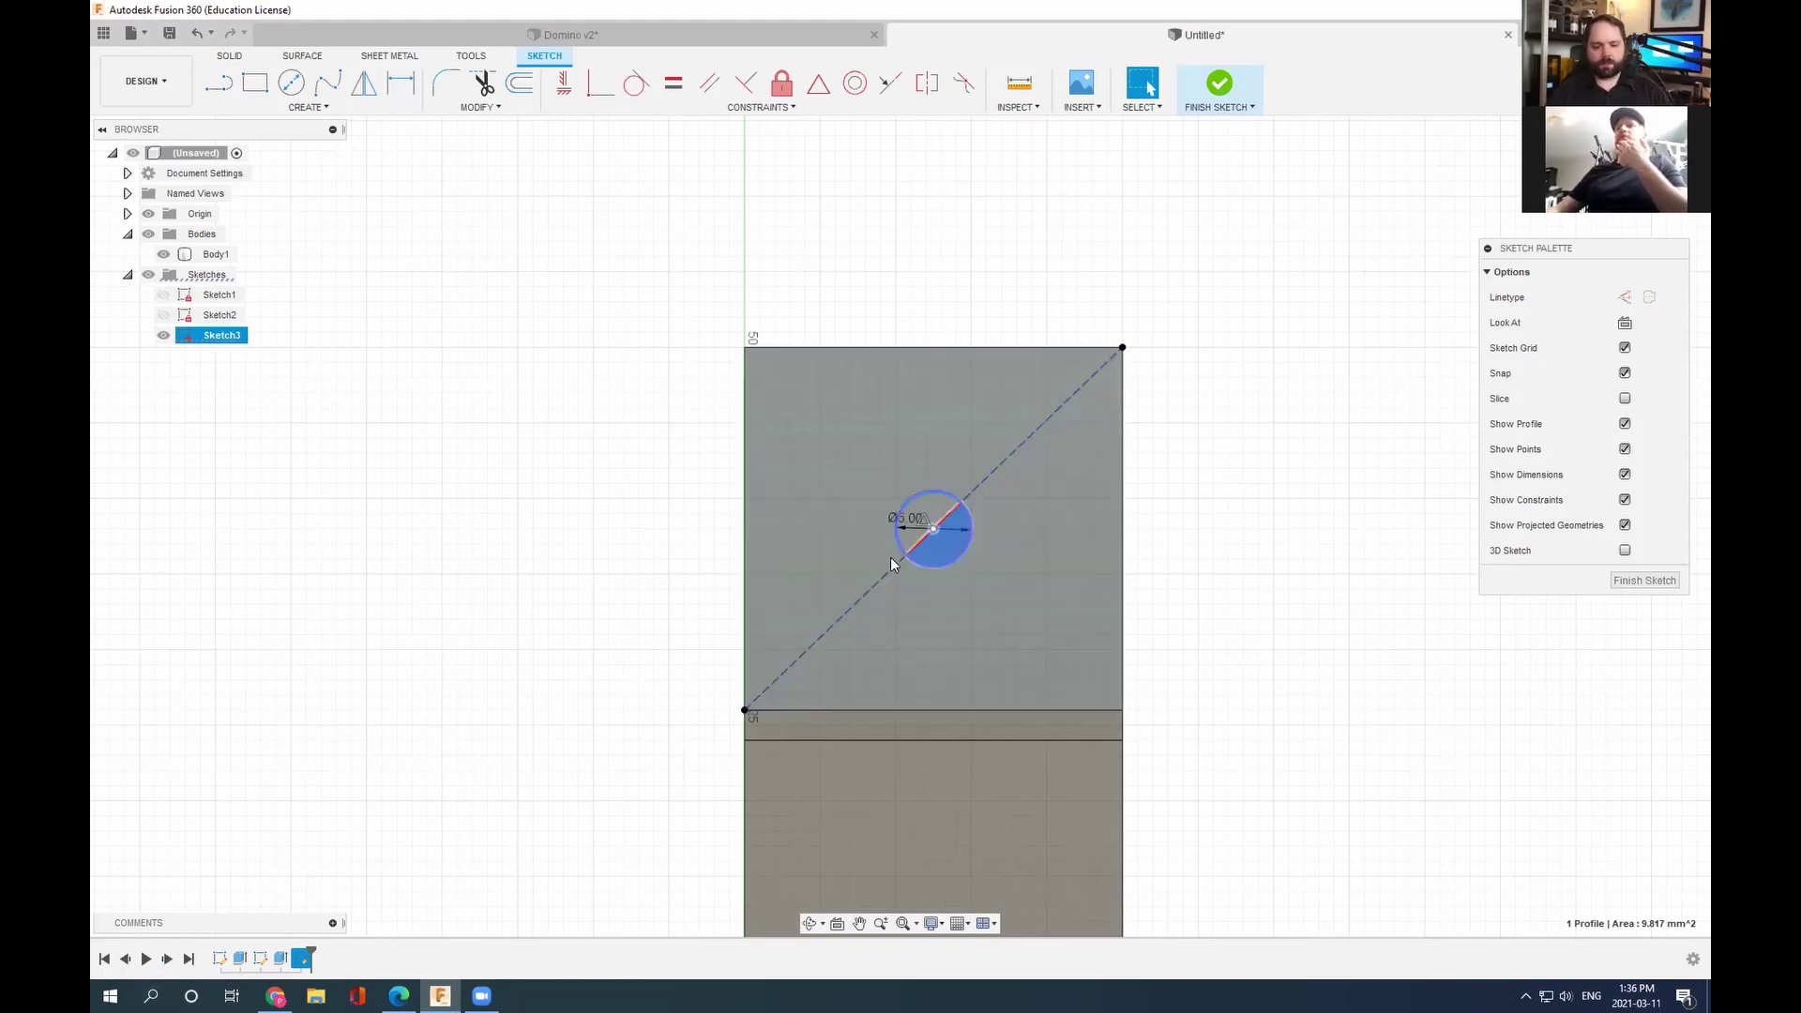
{"action": "mouse_move", "coordinate": [1536, 249]}
{"action": "left_mouse_down"}
{"action": "mouse_move", "coordinate": [1458, 311]}
{"action": "mouse_move", "coordinate": [1352, 334]}
{"action": "left_mouse_up"}
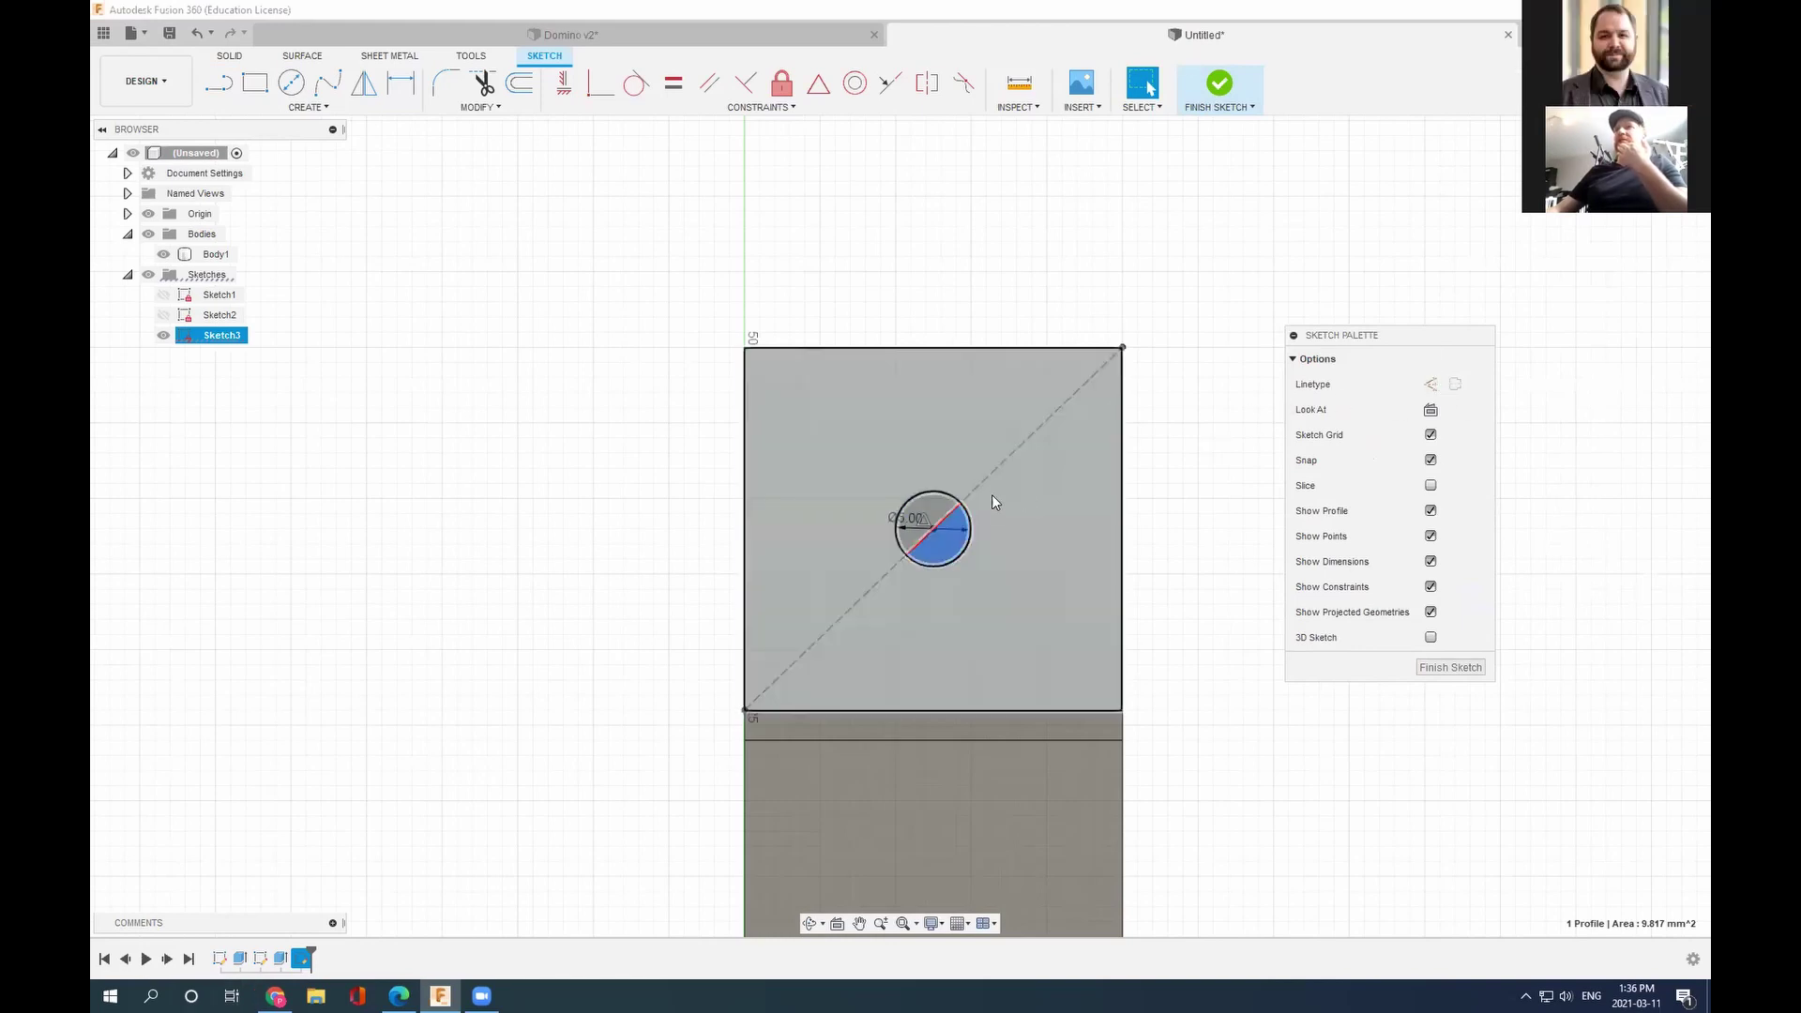
{"action": "left_click", "coordinate": [959, 549]}
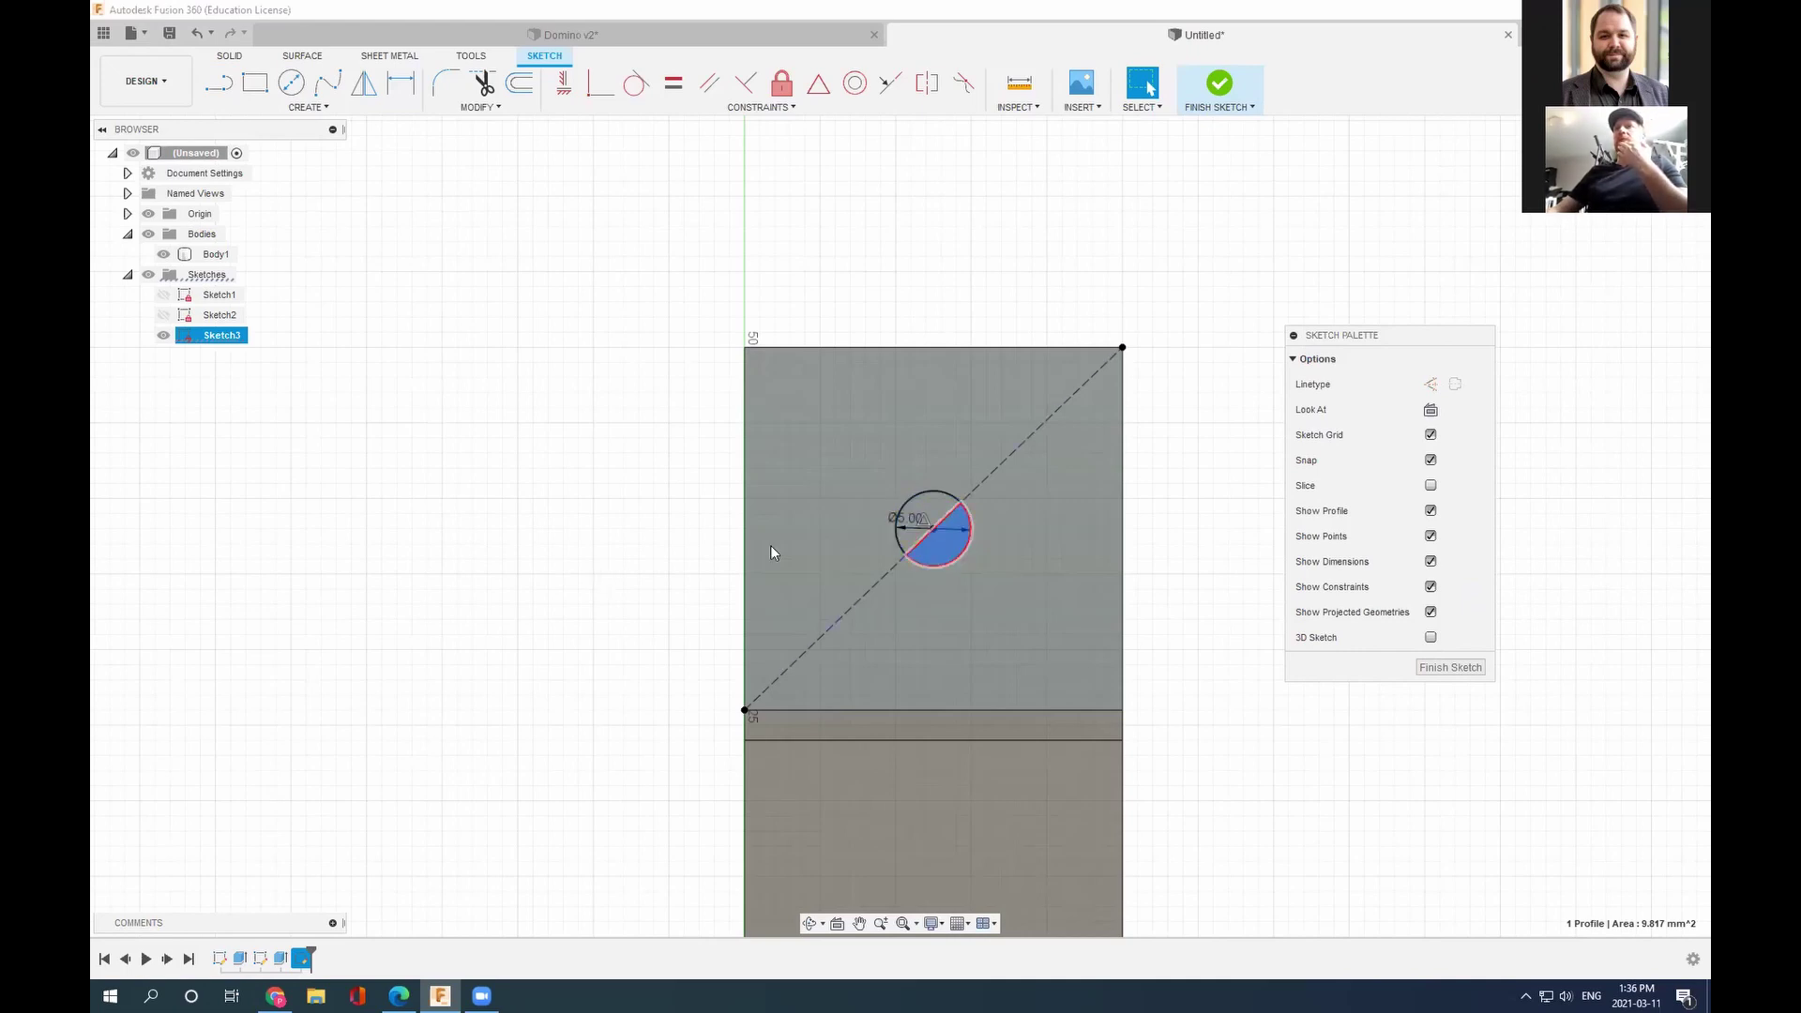
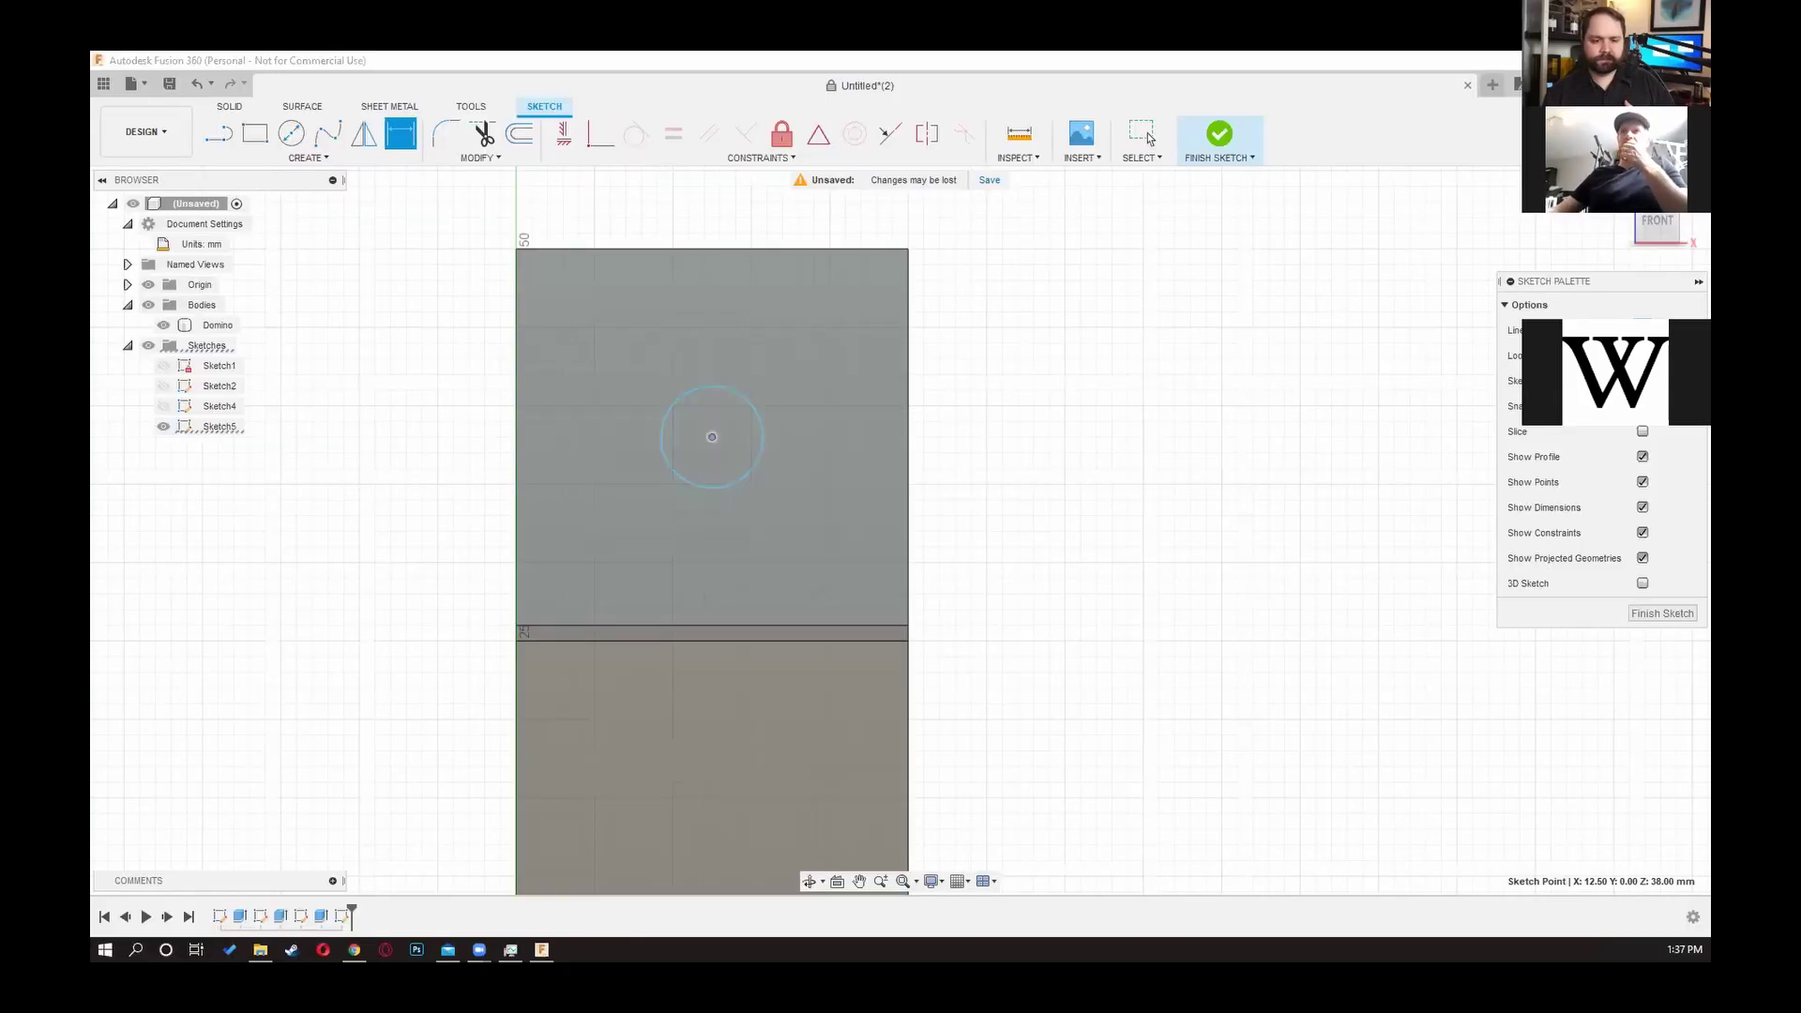
Step: Examine the tile's side and groove in a 3D view, and return to a face-on view of the sketched circle
{"action": "middle_click_drag", "start_coordinate": [910, 429], "coordinate": [981, 419]}
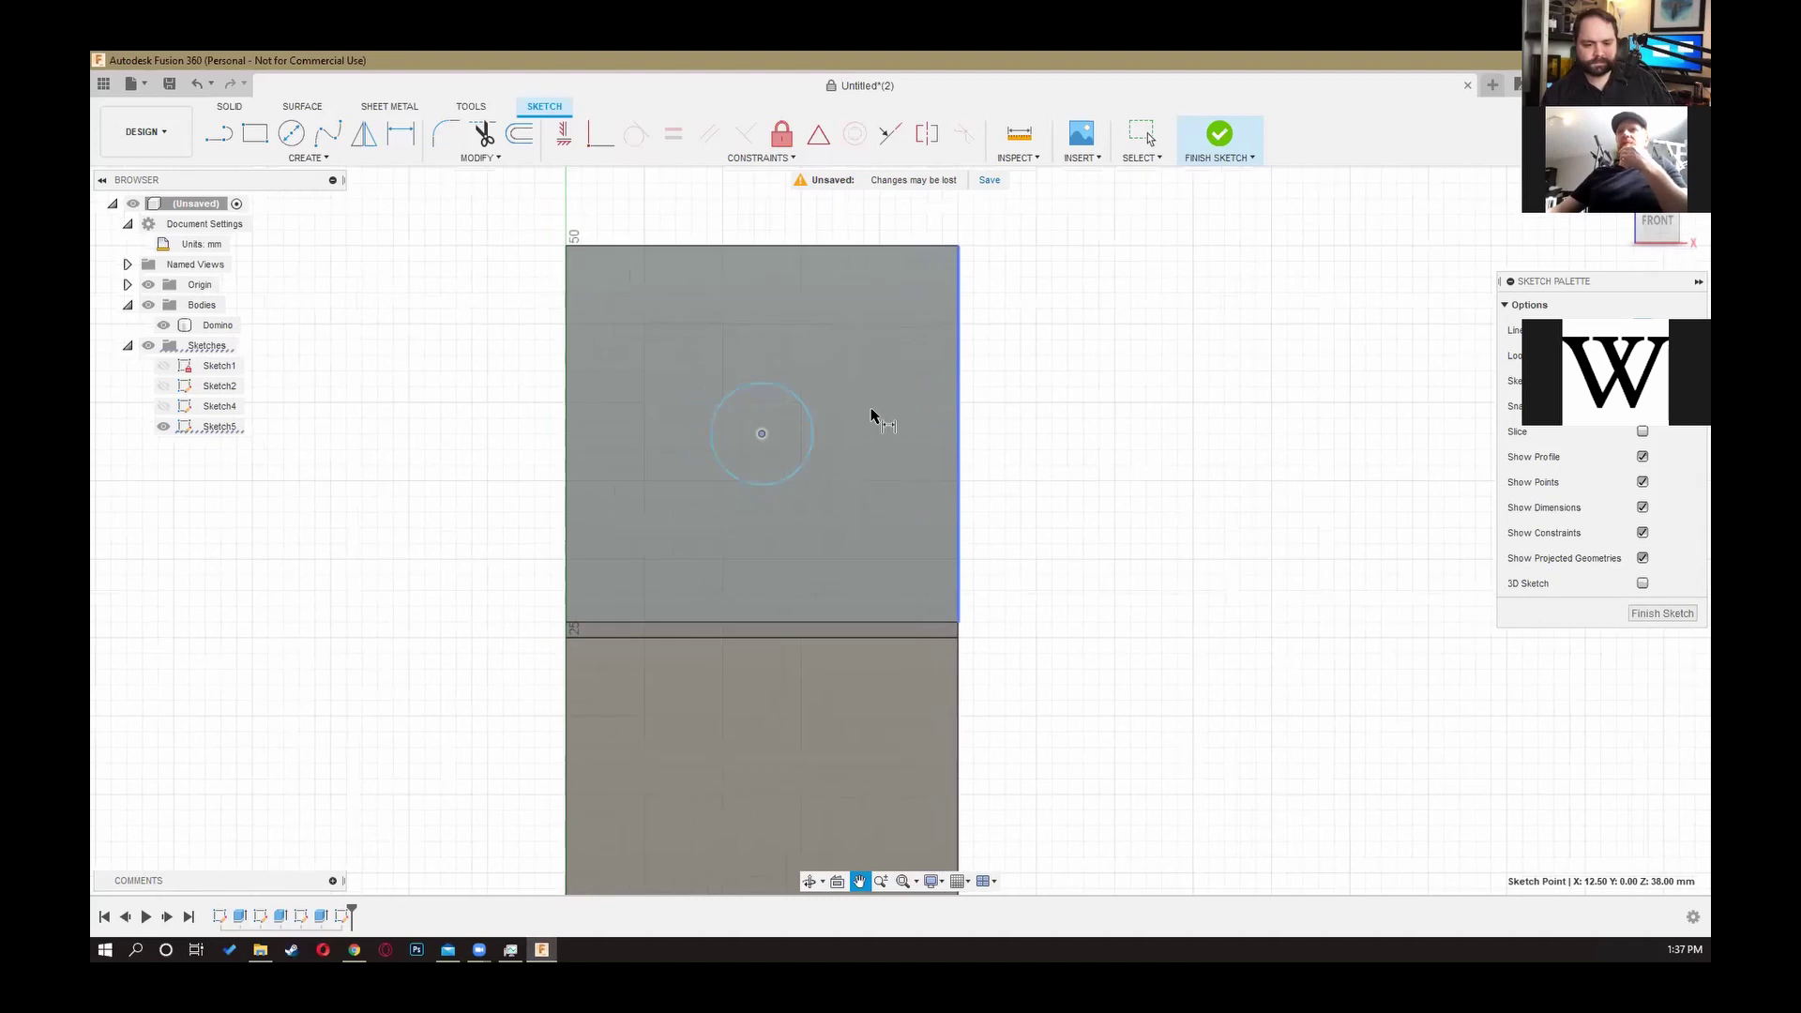
{"action": "key", "text": "d"}
{"action": "left_click", "coordinate": [809, 881]}
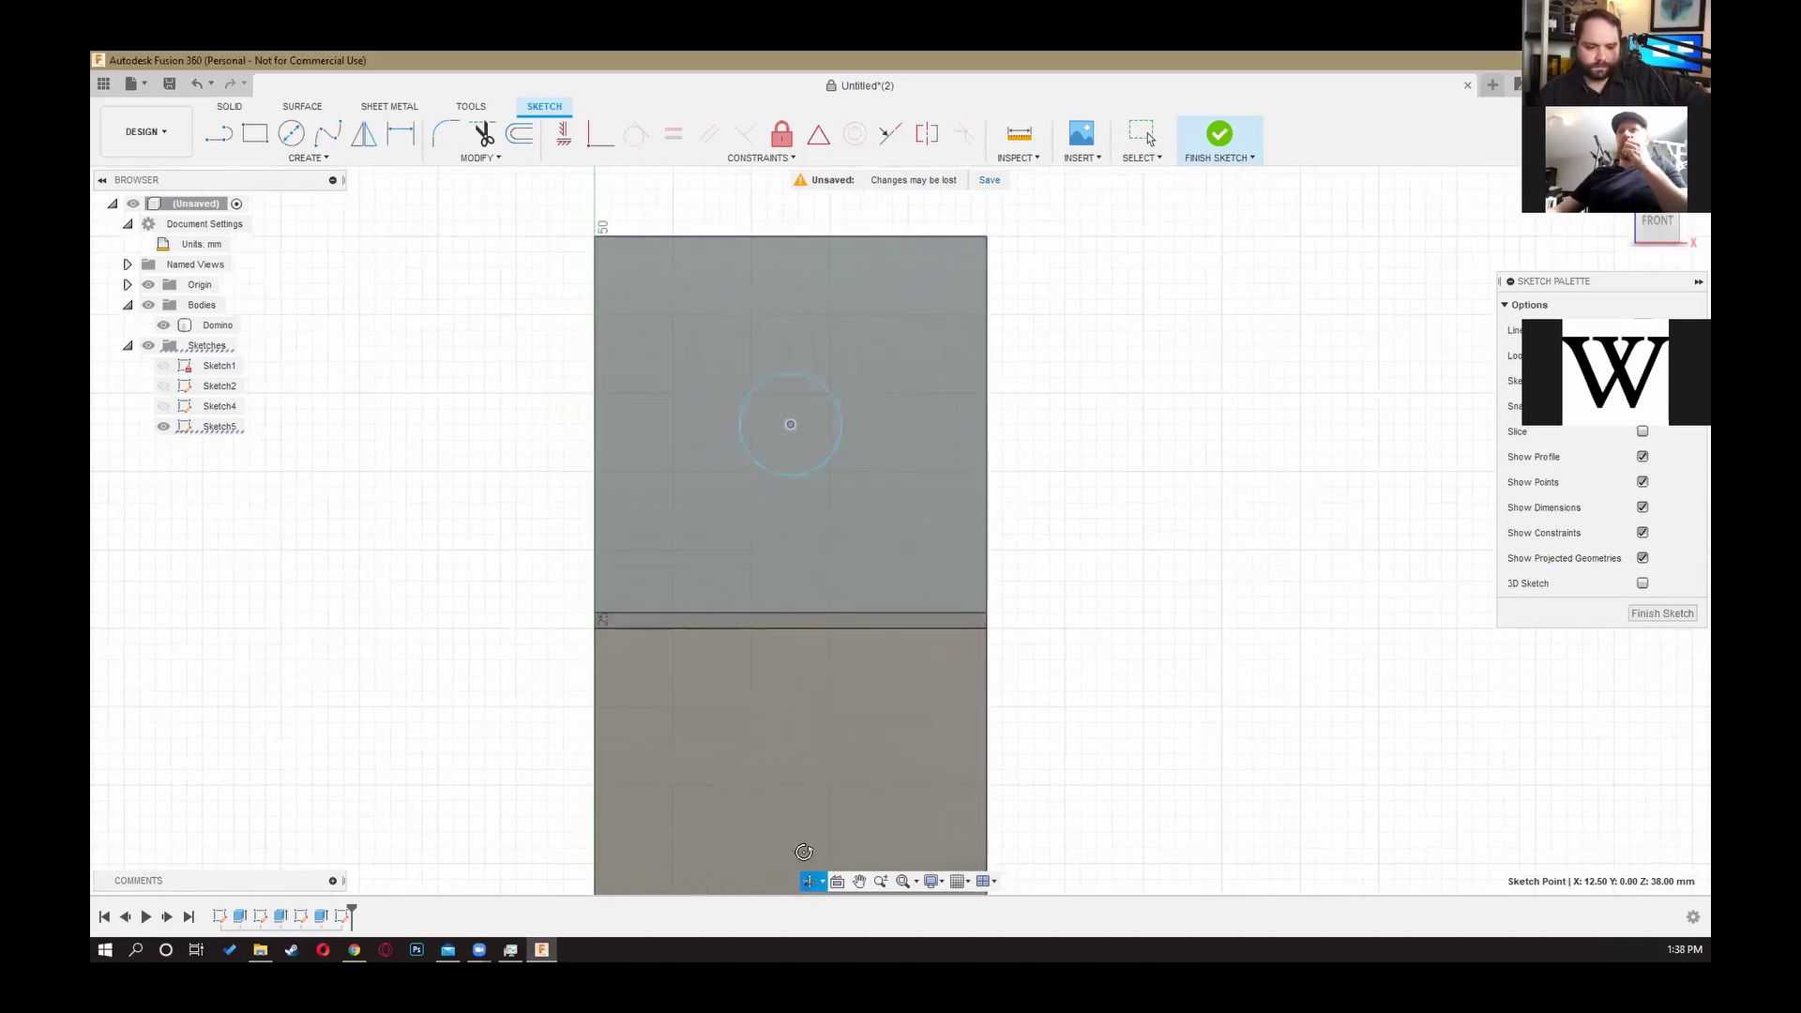
{"action": "left_click_drag", "start_coordinate": [751, 522], "coordinate": [834, 534]}
{"action": "left_click_drag", "start_coordinate": [755, 638], "coordinate": [1012, 526]}
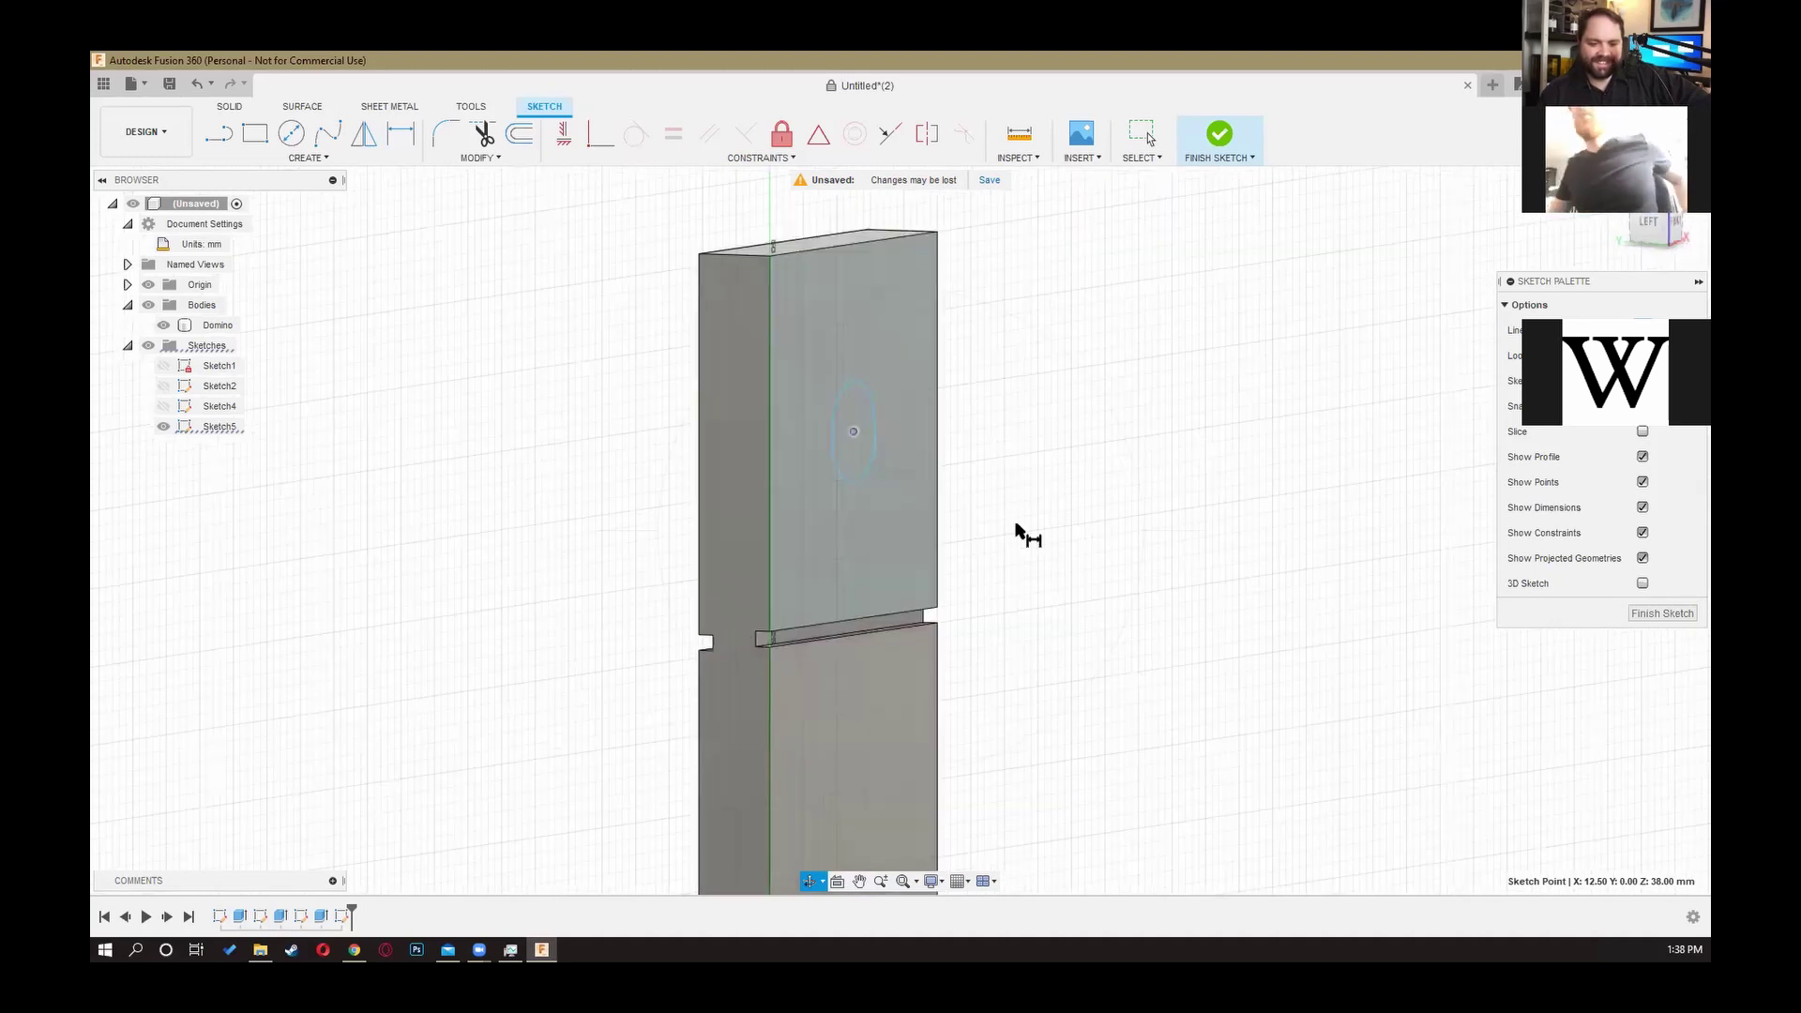
{"action": "middle_click_drag", "start_coordinate": [1087, 491], "coordinate": [1146, 464]}
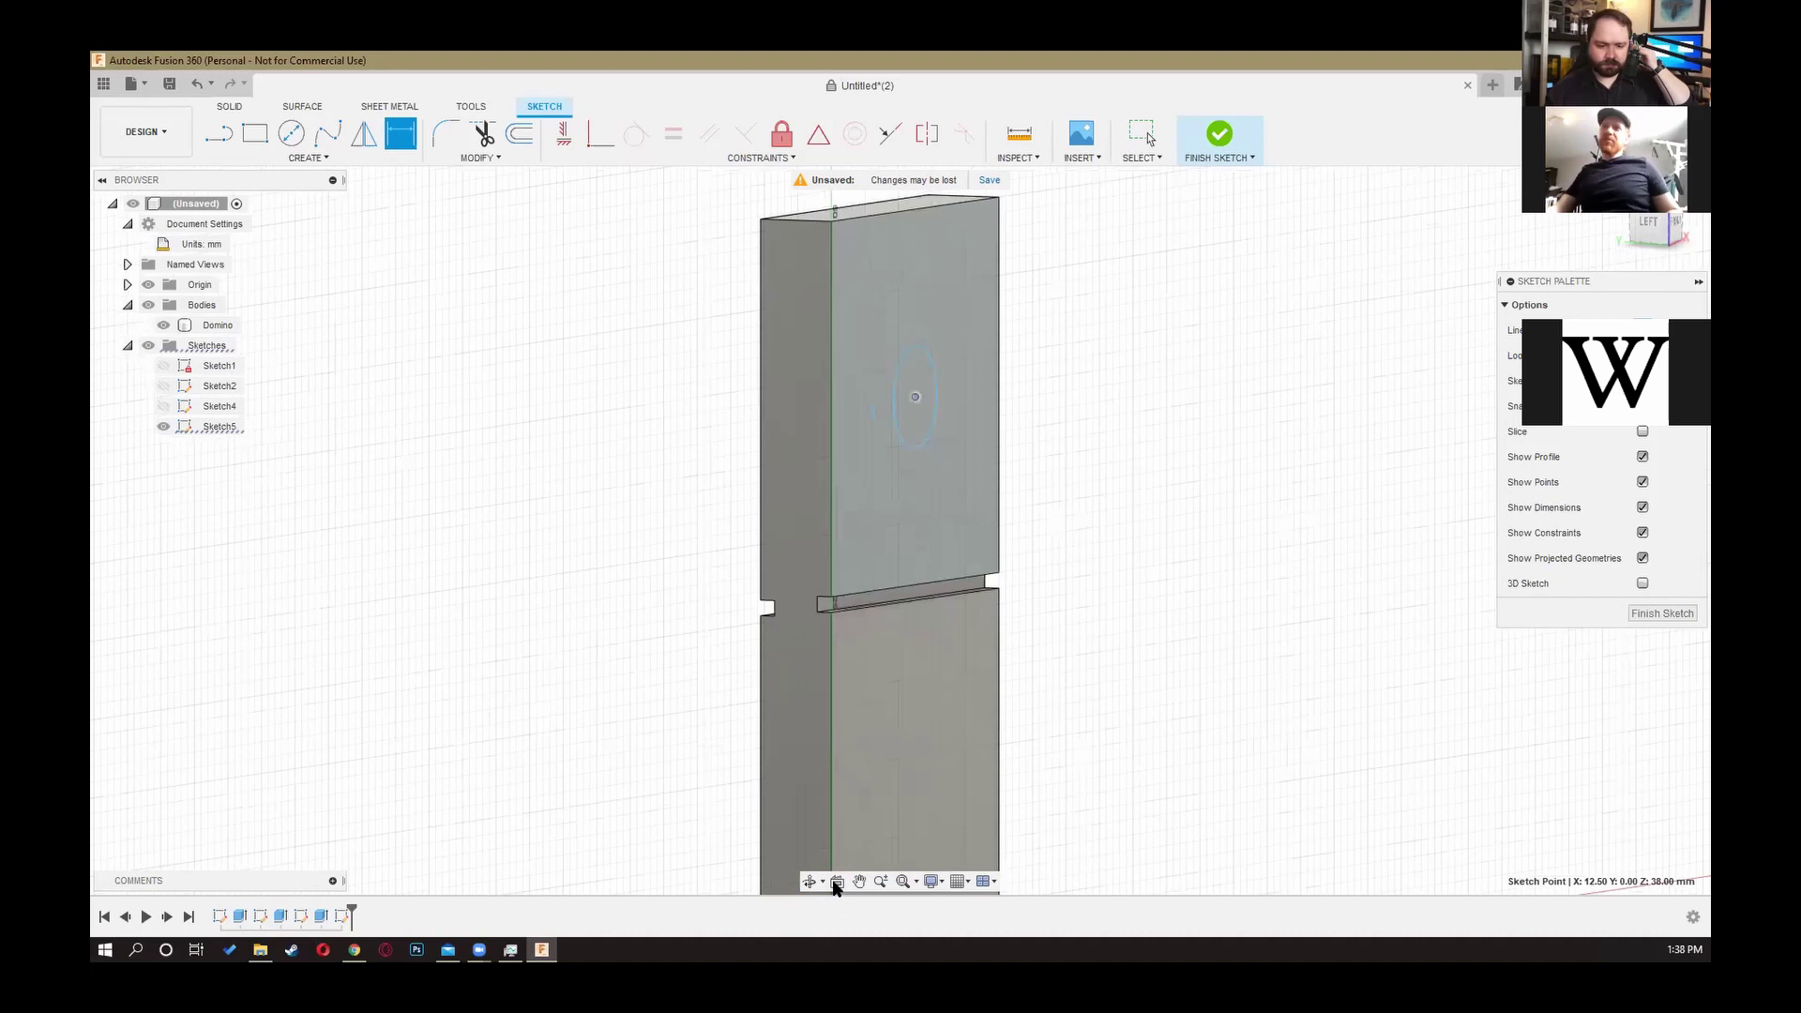
{"action": "left_click", "coordinate": [835, 882]}
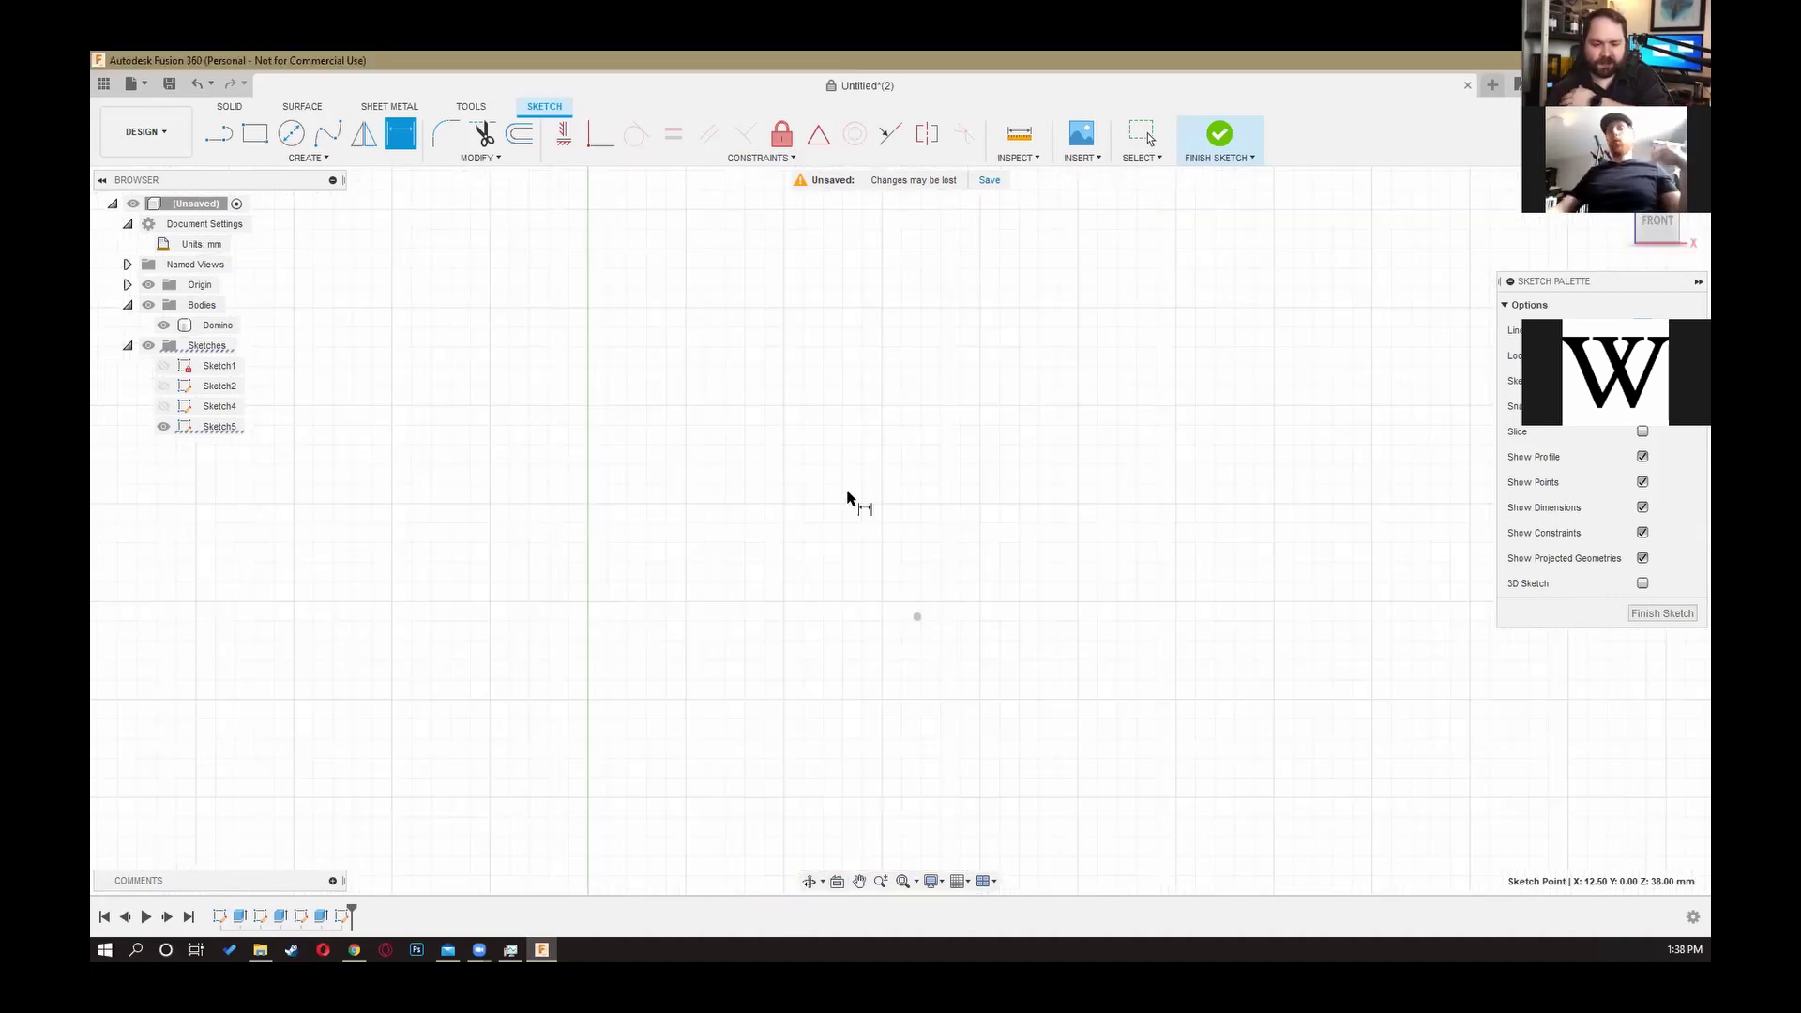
{"action": "scroll", "coordinate": [851, 491], "scroll_direction": "down", "scroll_amount": 3}
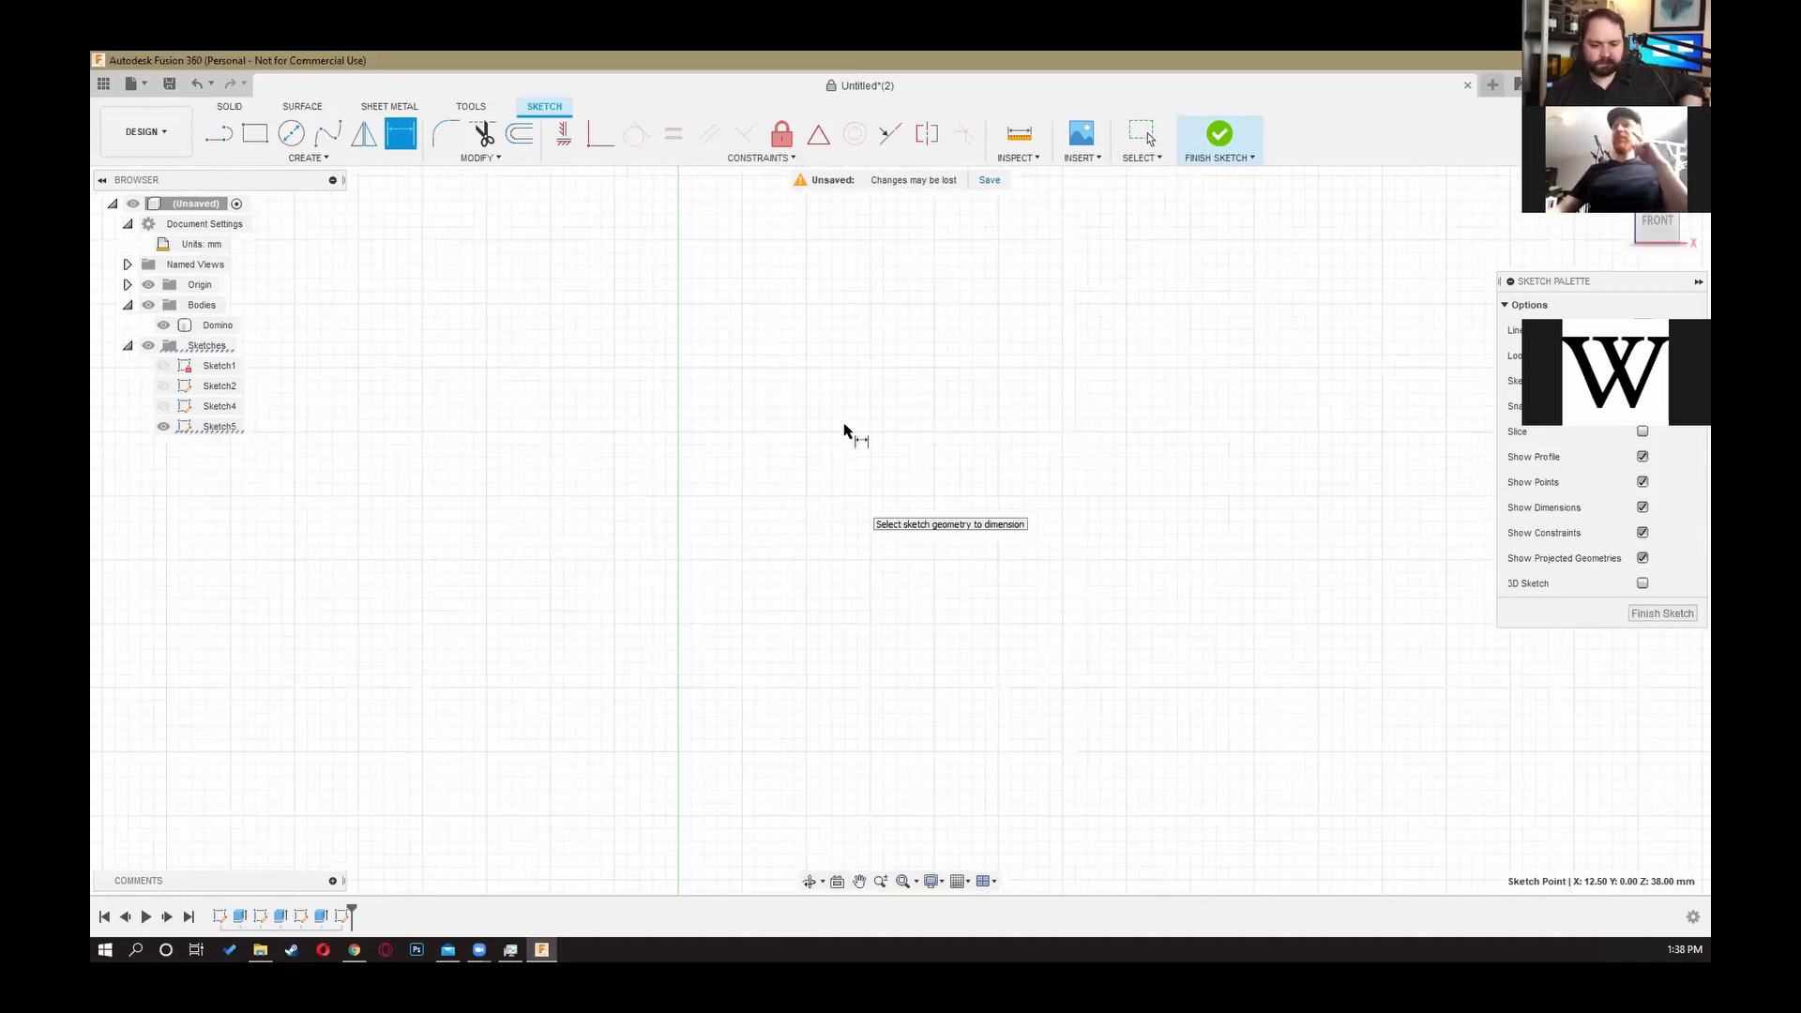
{"action": "scroll", "coordinate": [843, 425], "scroll_direction": "down", "scroll_amount": 2}
{"action": "scroll", "coordinate": [804, 488], "scroll_direction": "down", "scroll_amount": 3}
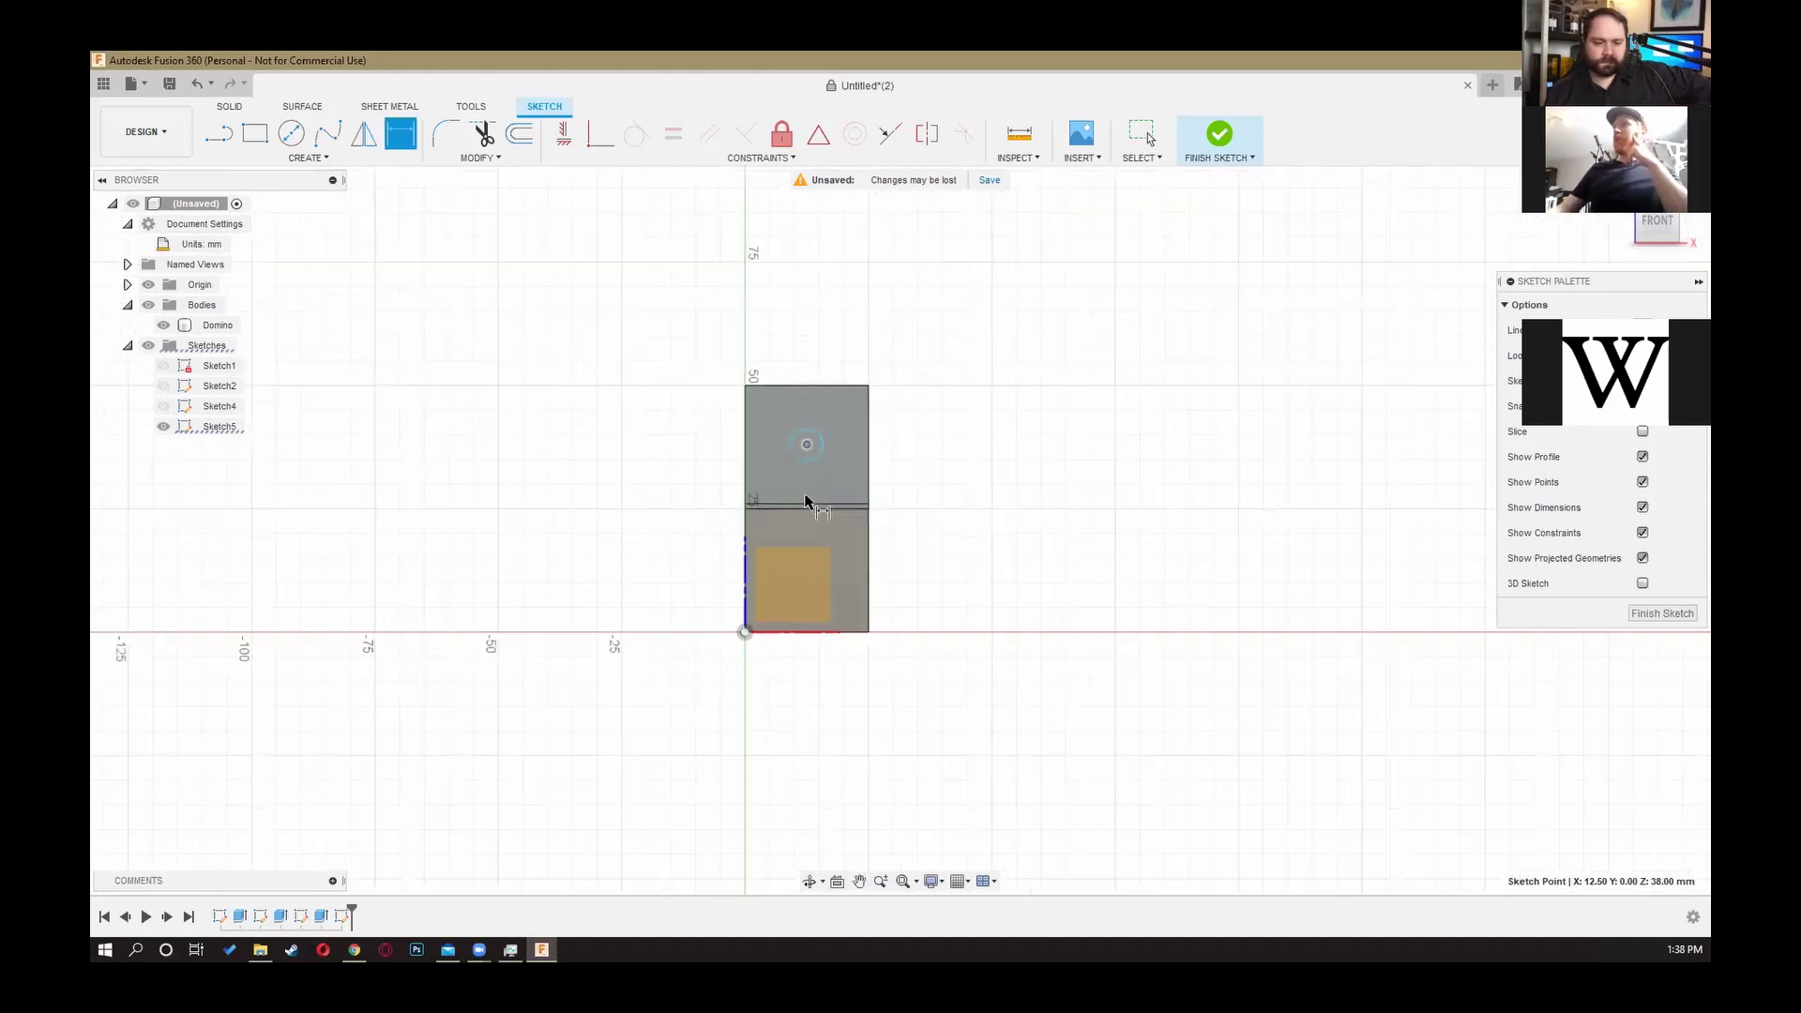
{"action": "scroll", "coordinate": [795, 807], "scroll_direction": "up", "scroll_amount": 5}
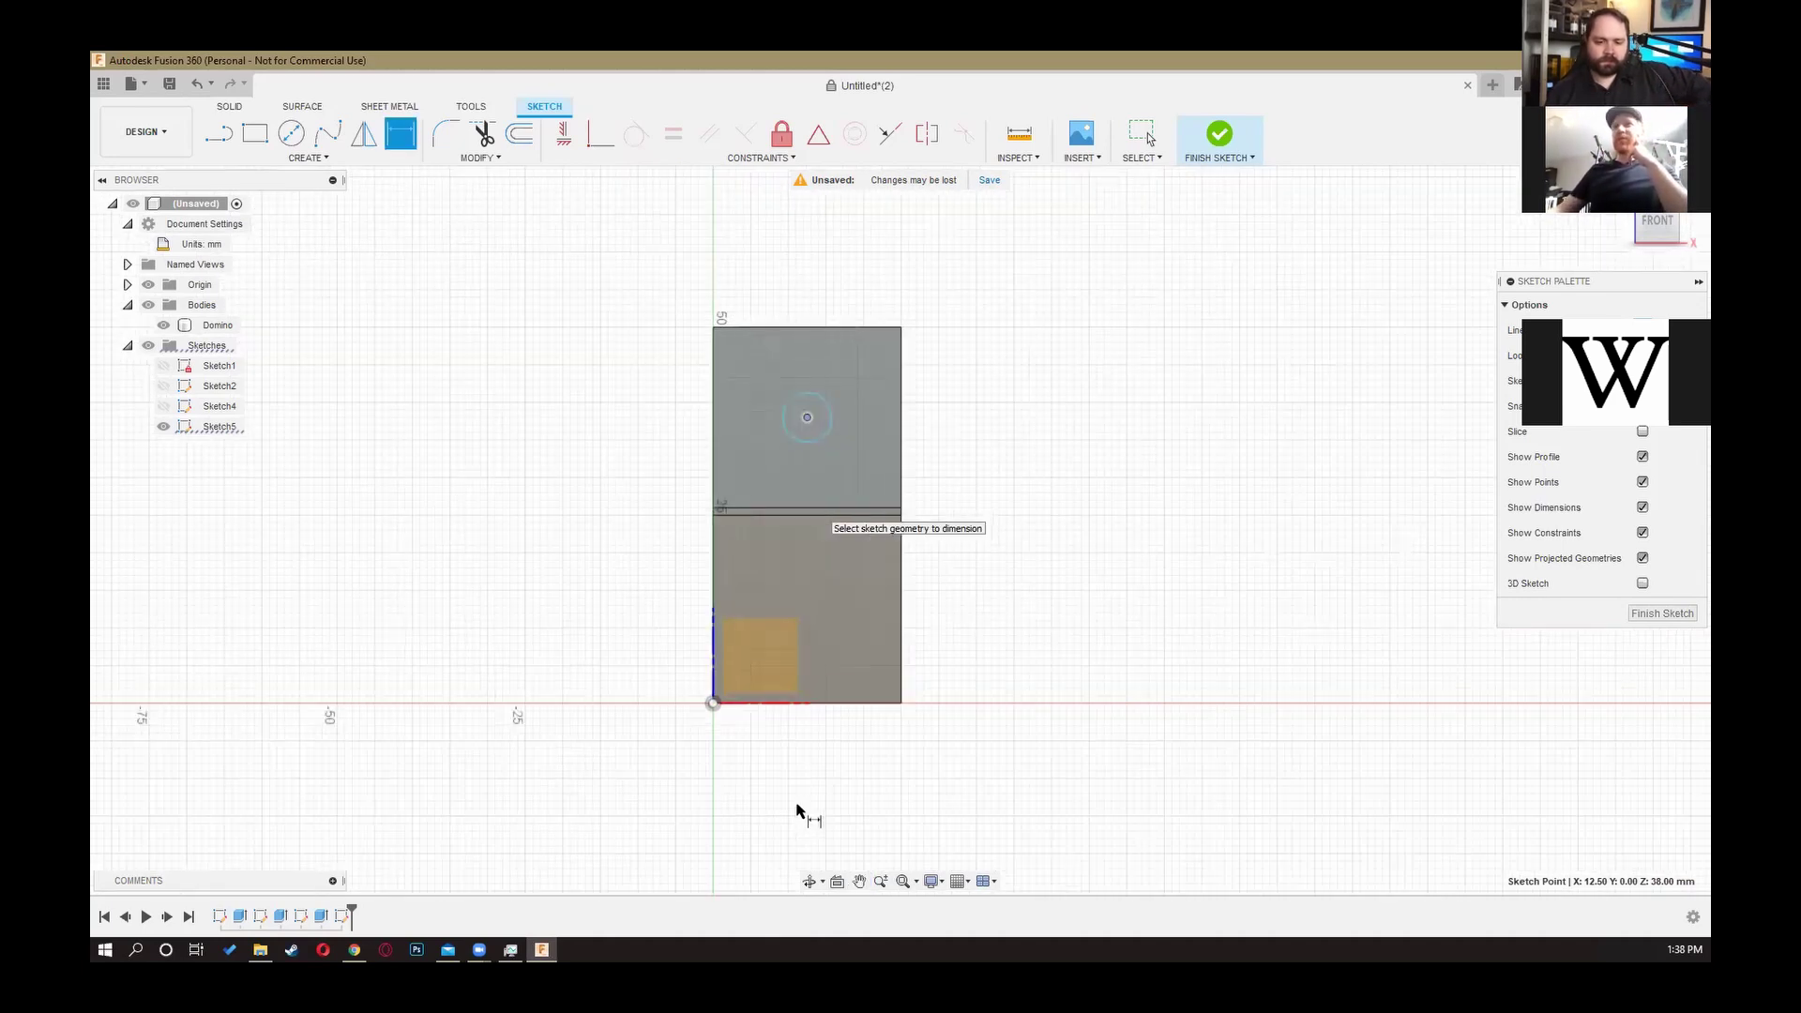
{"action": "scroll", "coordinate": [770, 357], "scroll_direction": "up", "scroll_amount": 3}
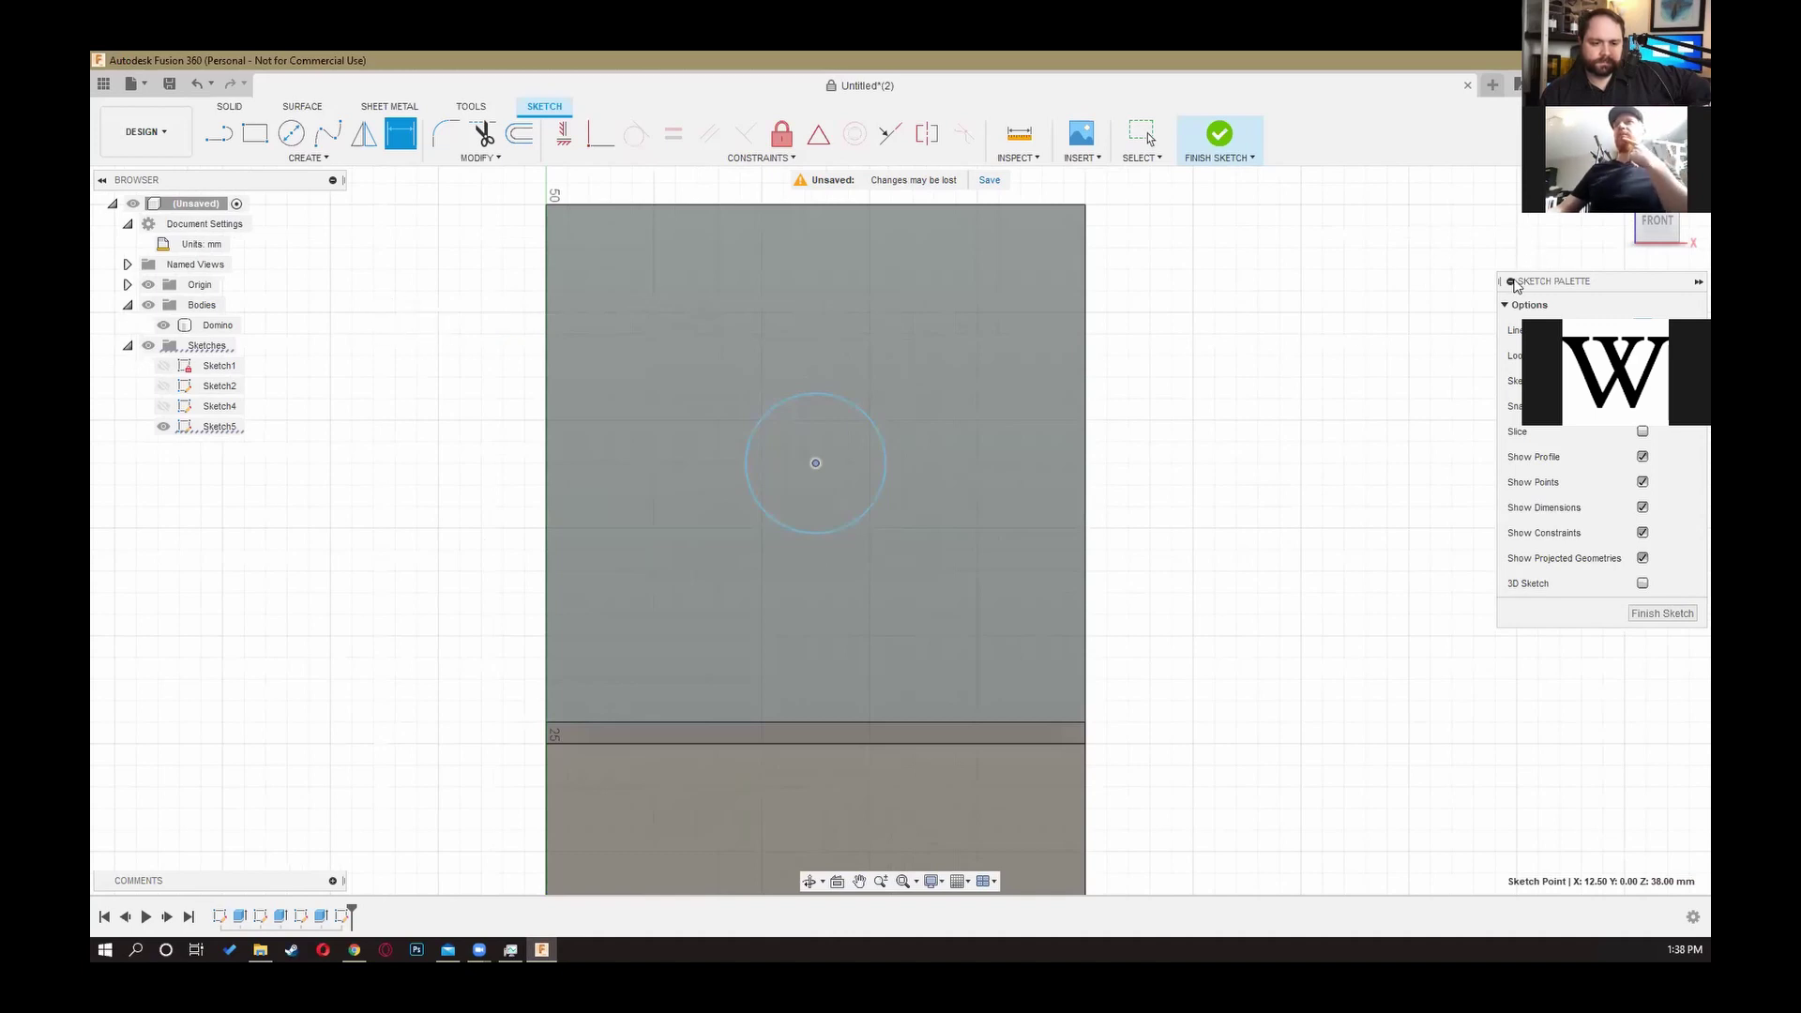
Step: Draw a construction line diagonally across the upper half of the tile, from its upper-left corner to its lower-right corner at the groove
{"action": "left_click", "coordinate": [221, 139]}
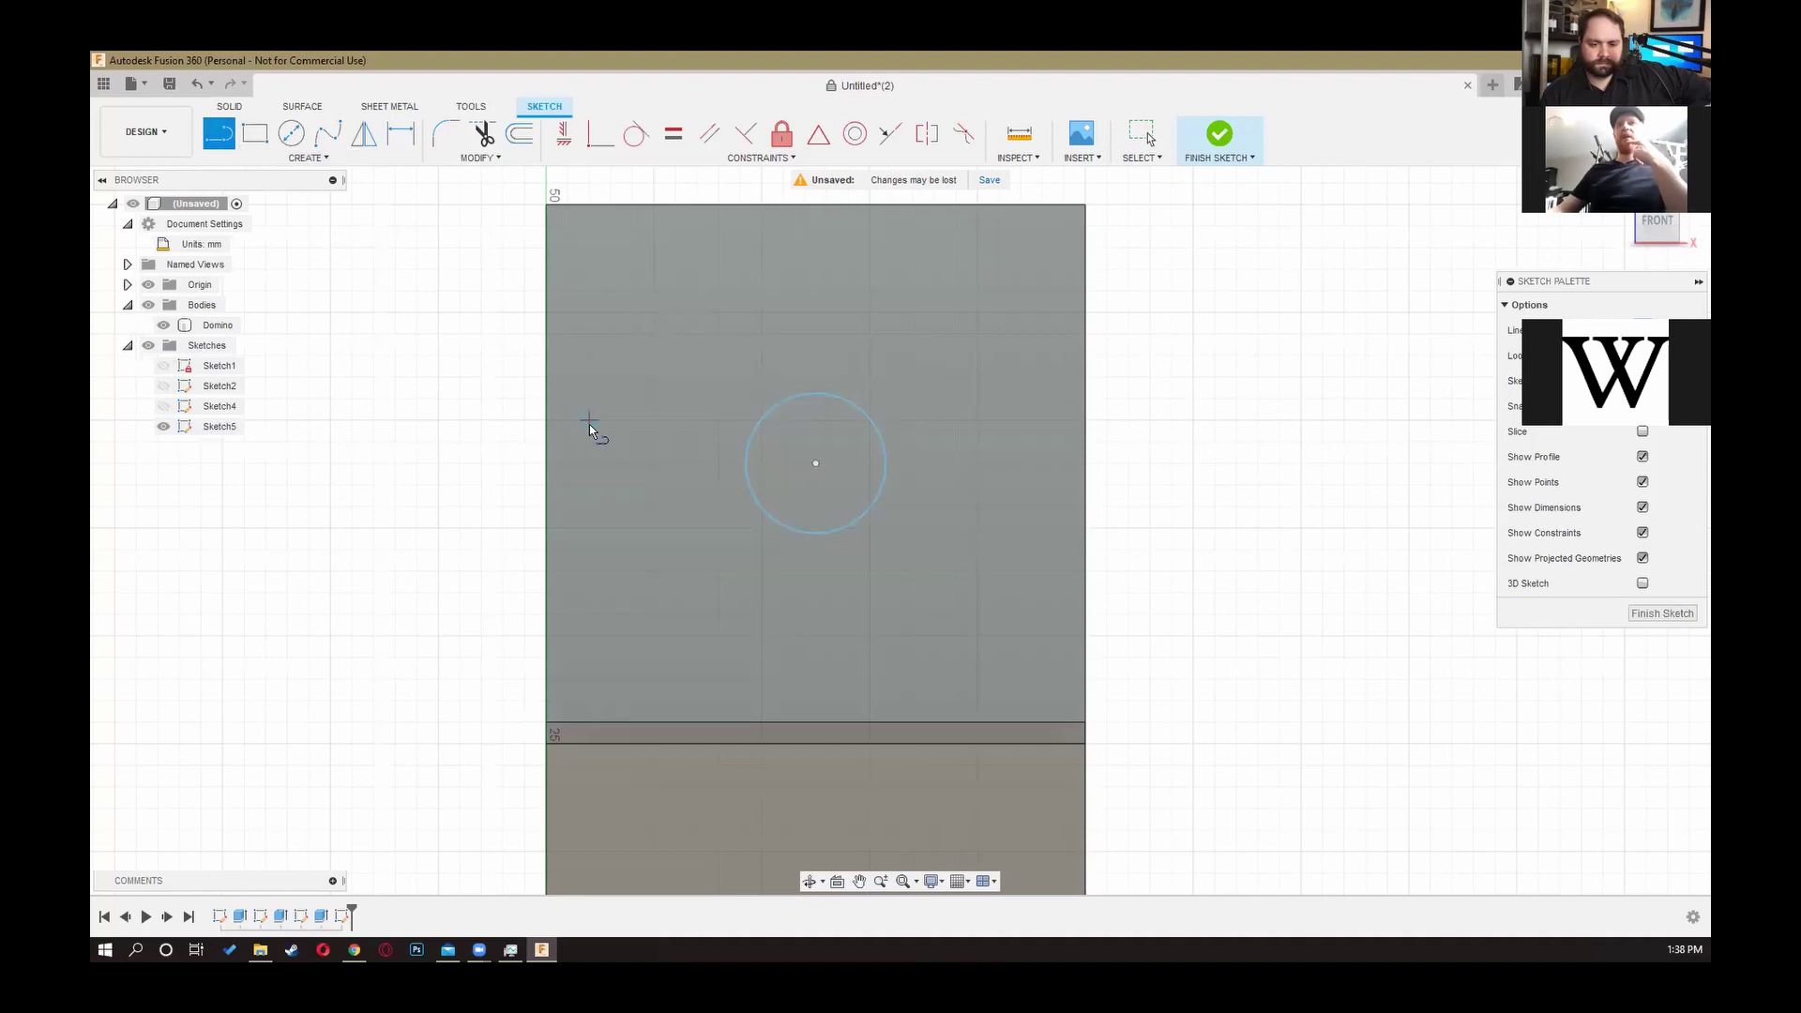
{"action": "left_click", "coordinate": [547, 205]}
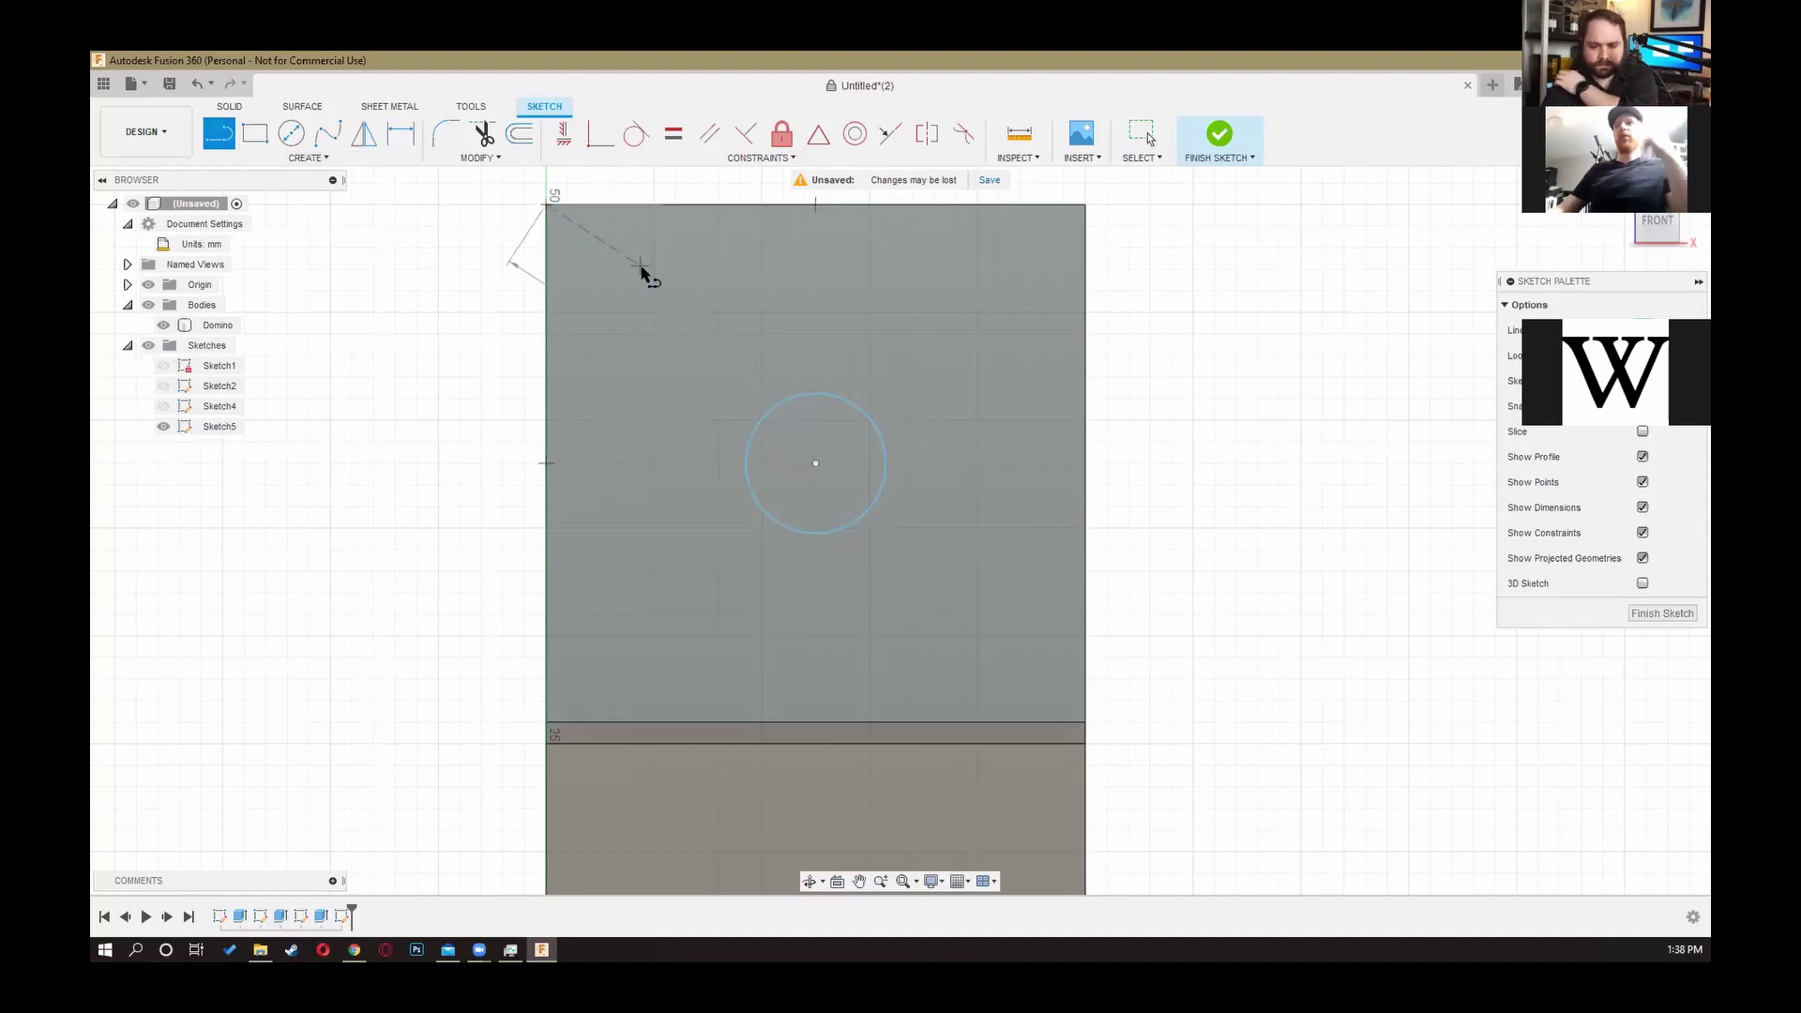
{"action": "left_click", "coordinate": [1085, 722]}
{"action": "left_click", "coordinate": [1085, 722]}
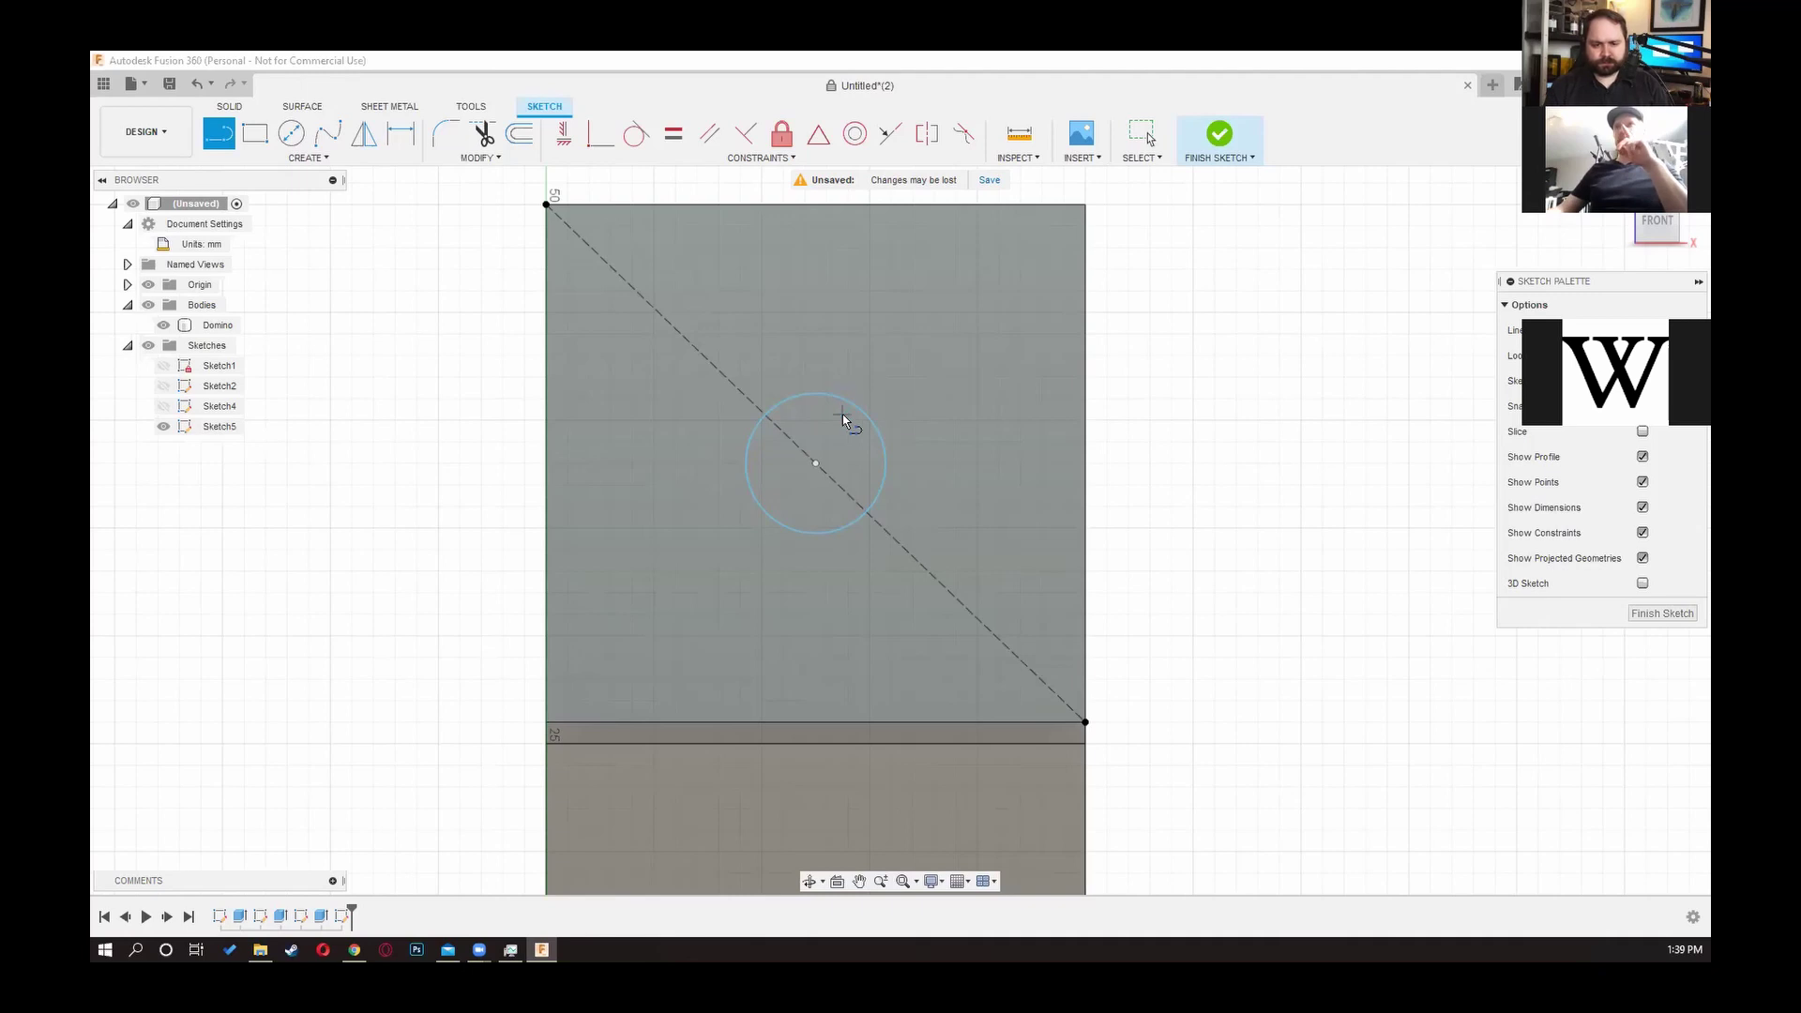
Step: Draw a normal line about 6.5 mm long across the circle along the diagonal, and check the two halves as separate profiles
{"action": "left_click", "coordinate": [814, 463]}
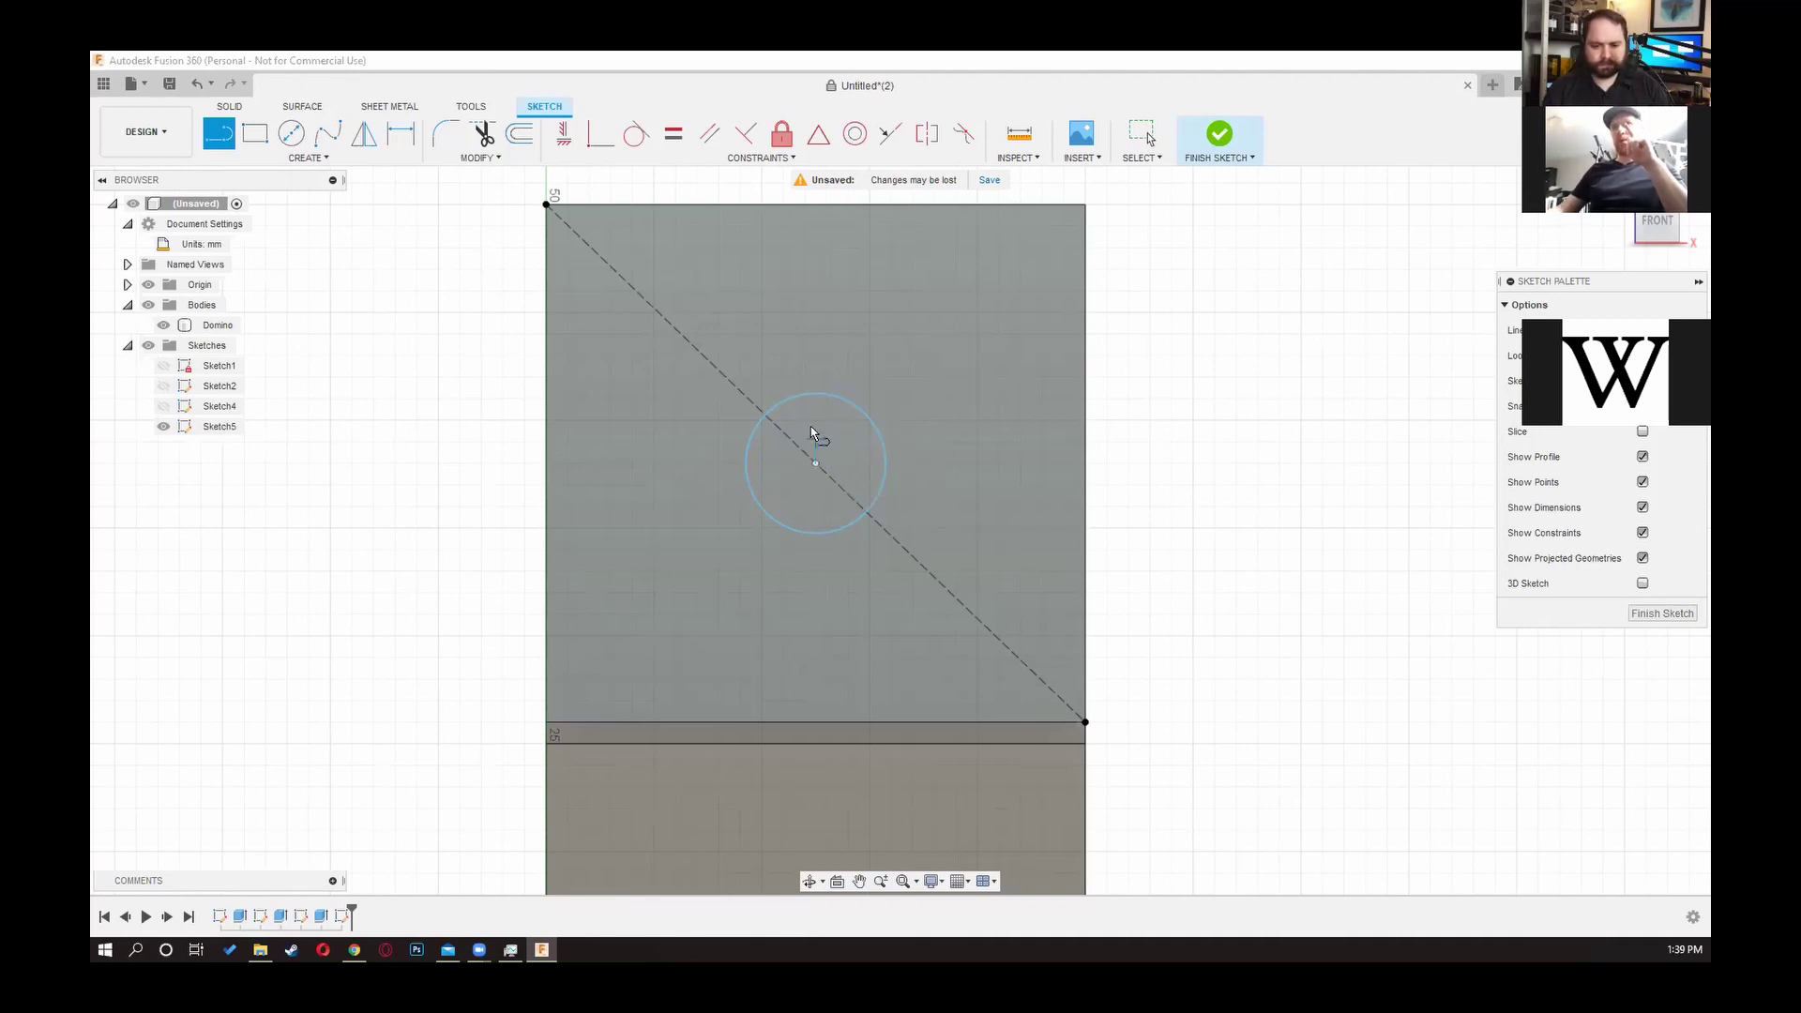
{"action": "left_click", "coordinate": [764, 415]}
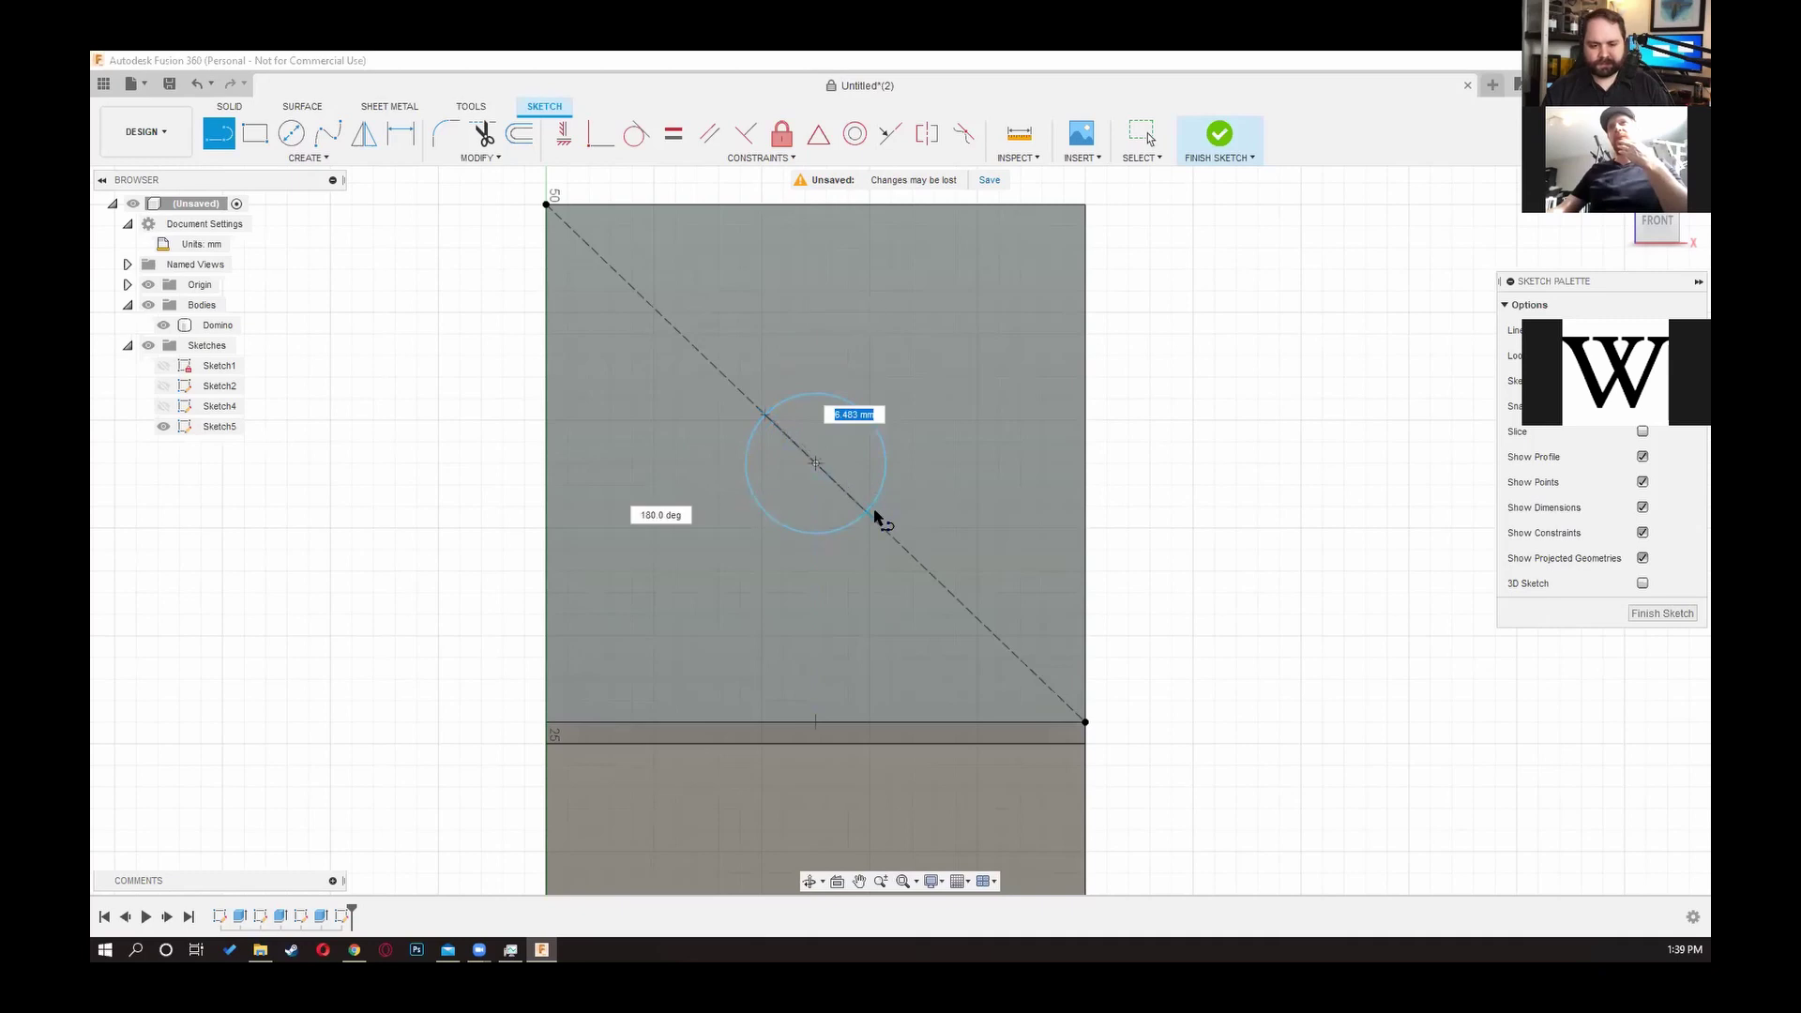
{"action": "left_click", "coordinate": [867, 510]}
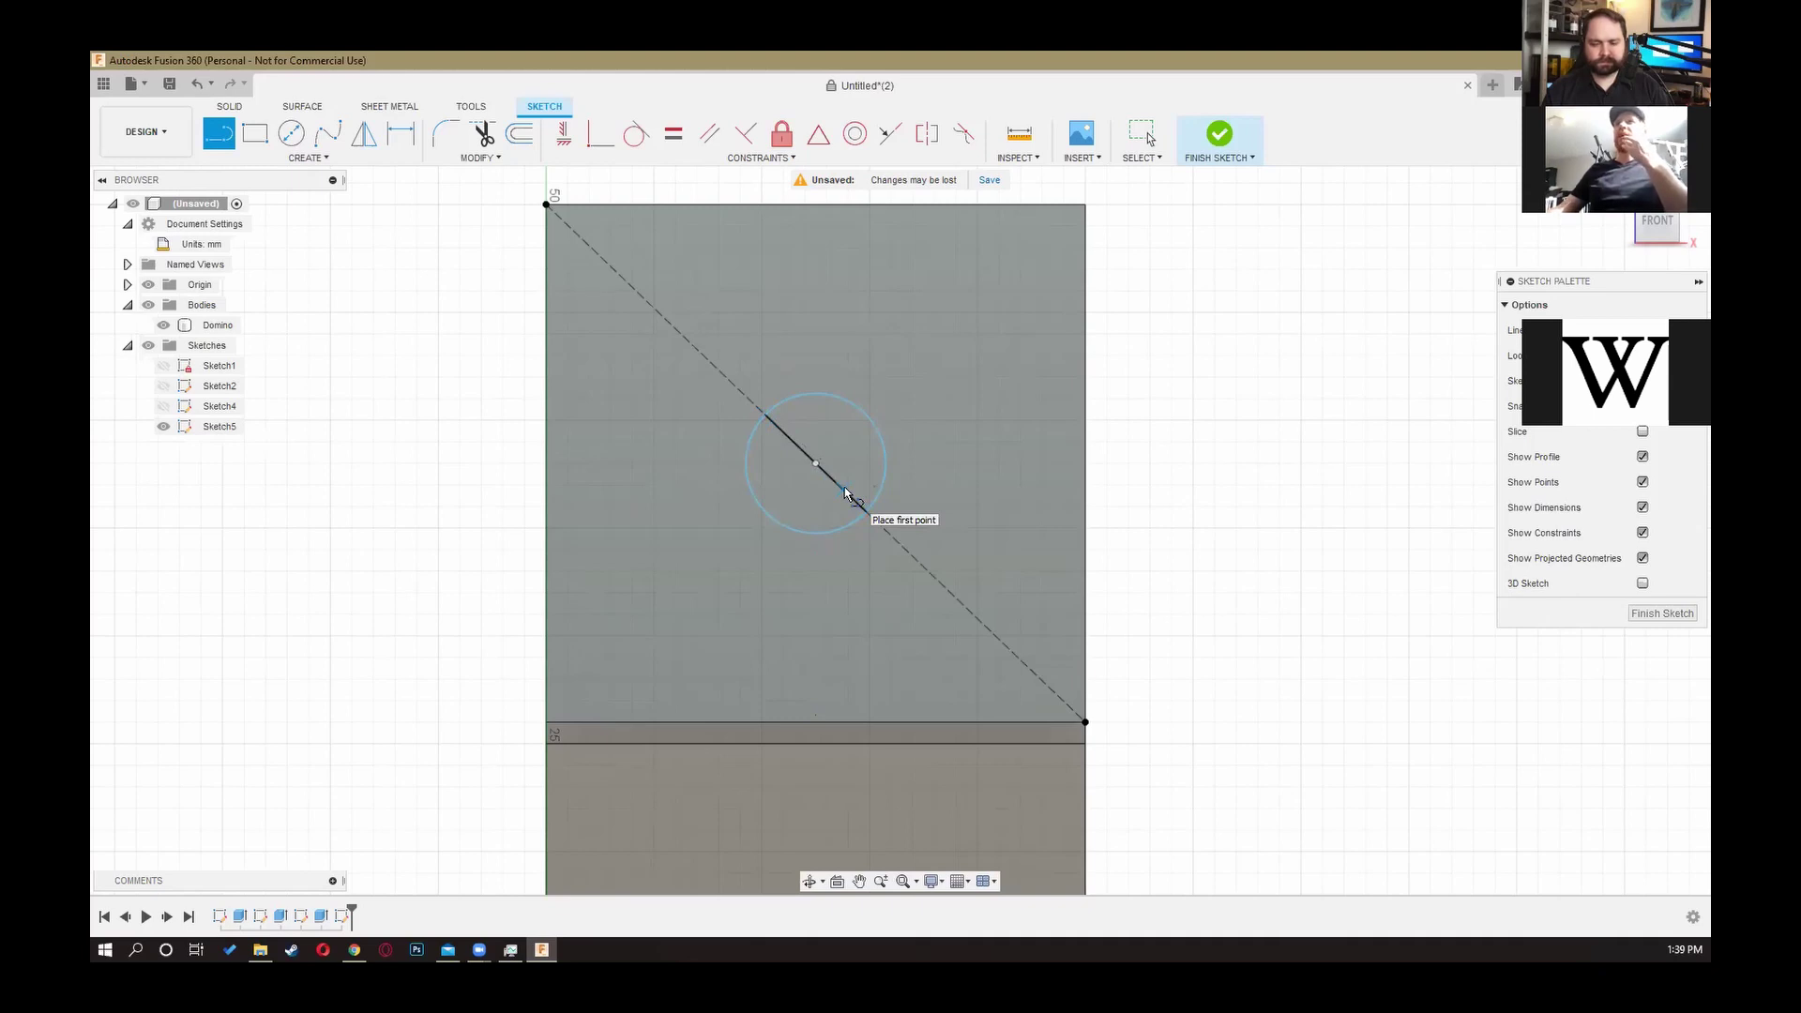
{"action": "key", "text": "Escape"}
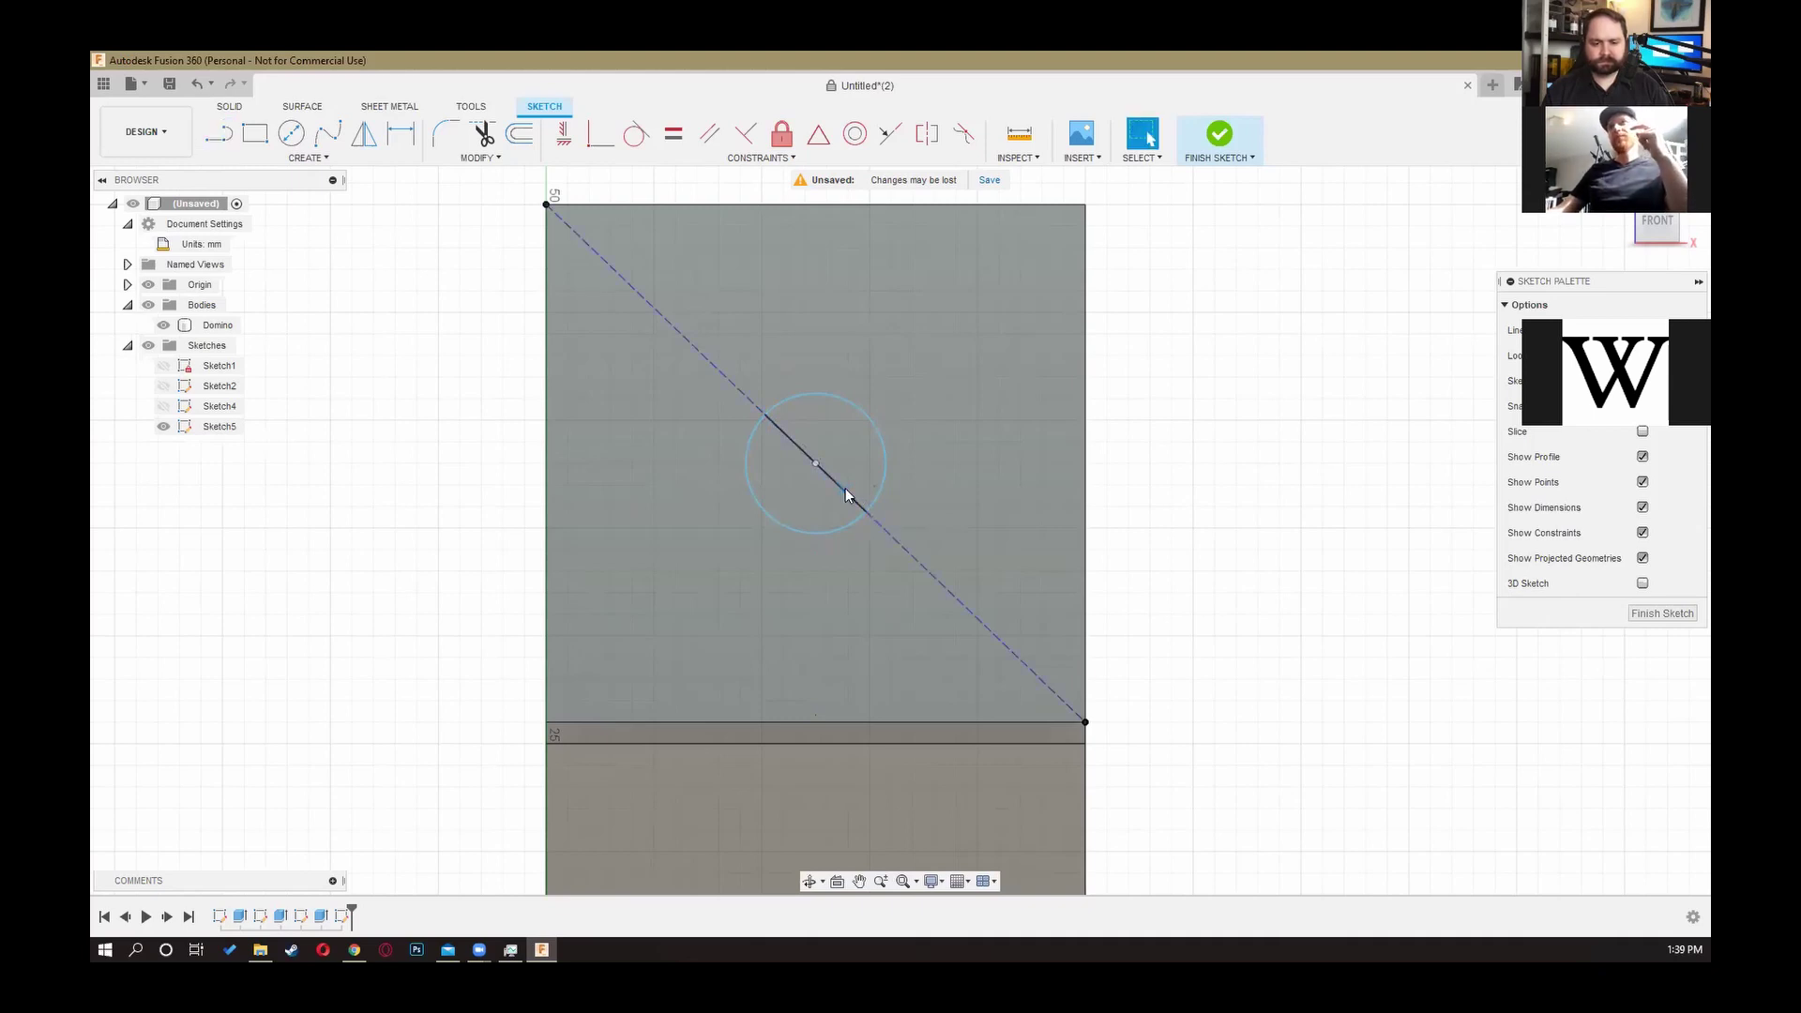
{"action": "left_click", "coordinate": [841, 489]}
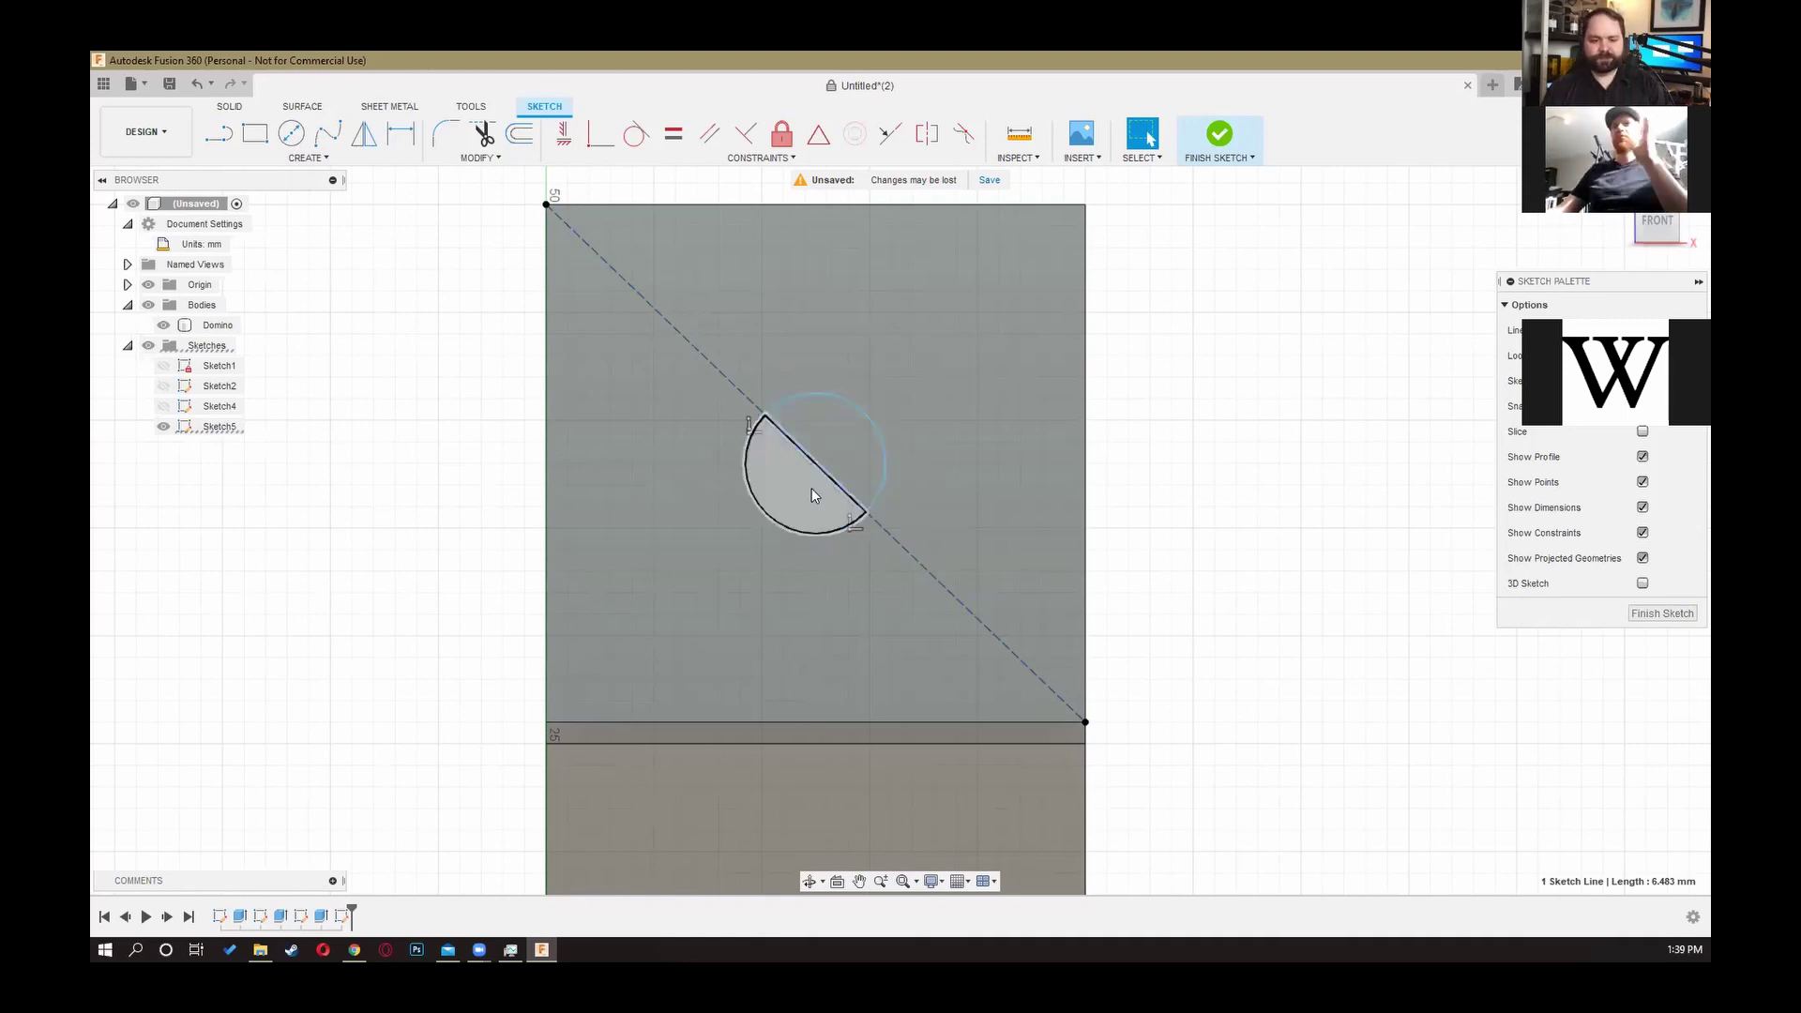
{"action": "left_click", "coordinate": [845, 459]}
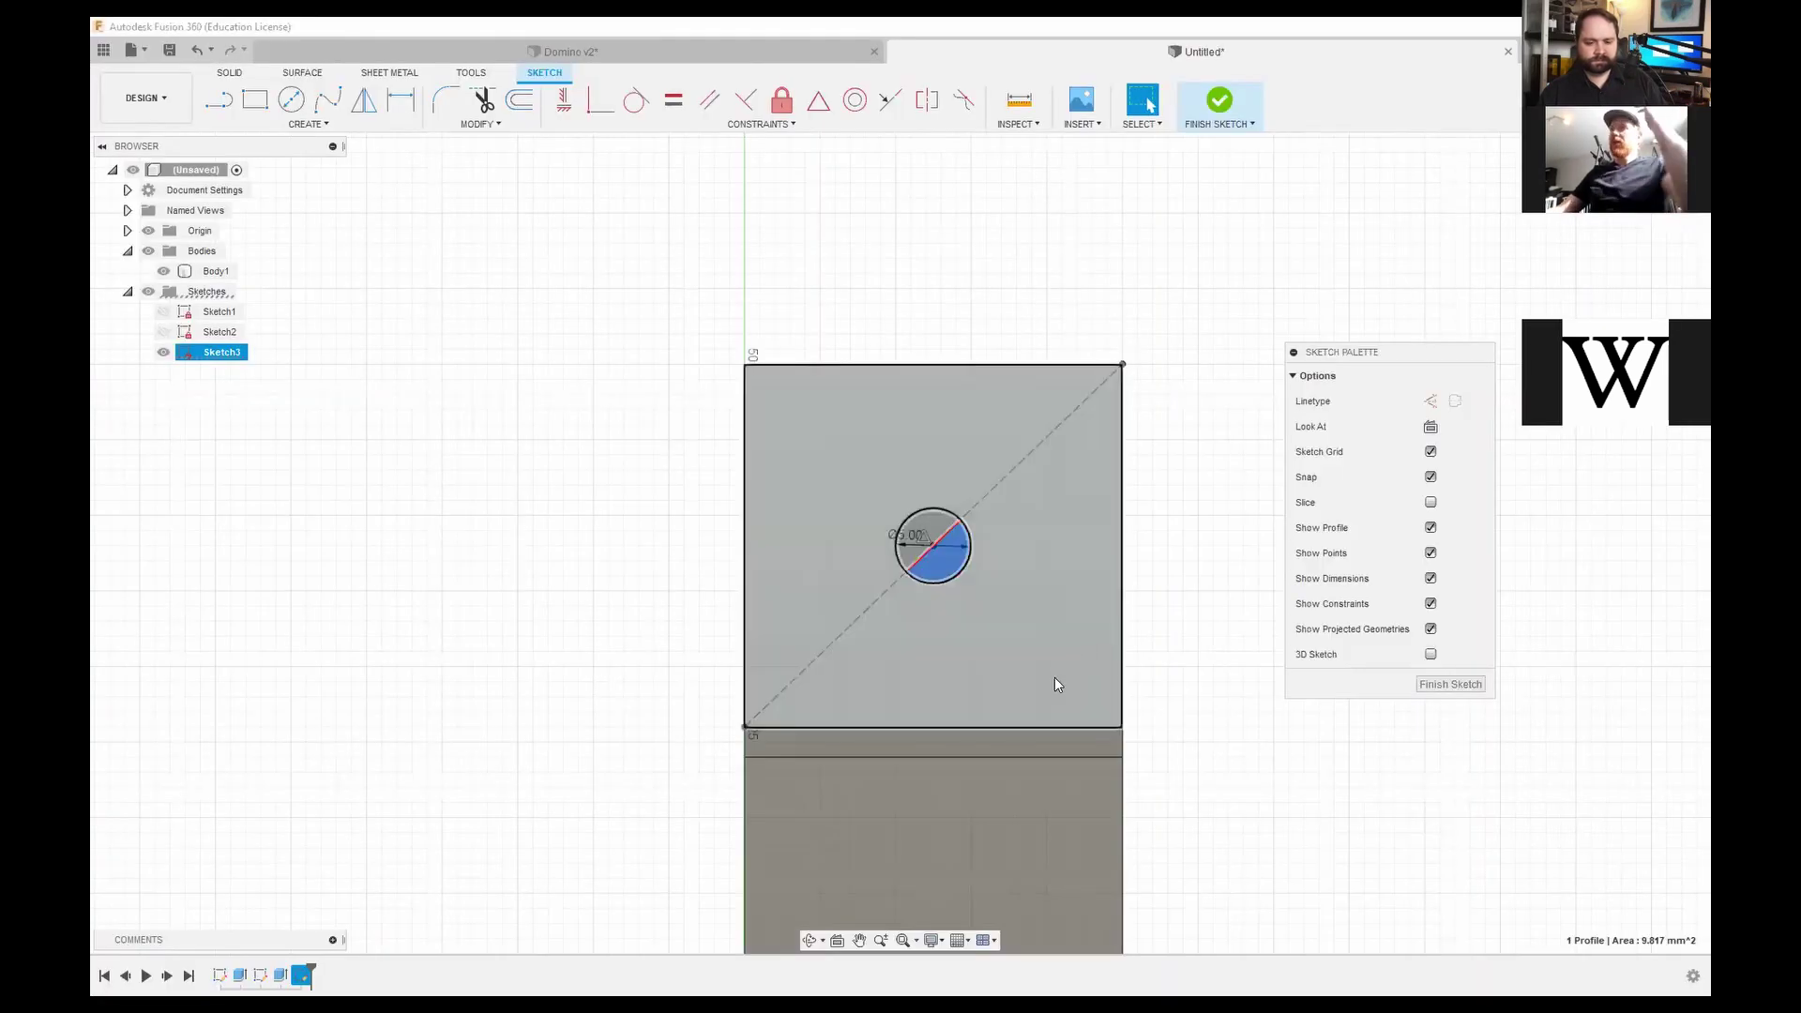
Step: Deselect the half-circle profile and finish the pip sketch
{"action": "scroll", "coordinate": [1078, 661], "scroll_direction": "up", "scroll_amount": 3}
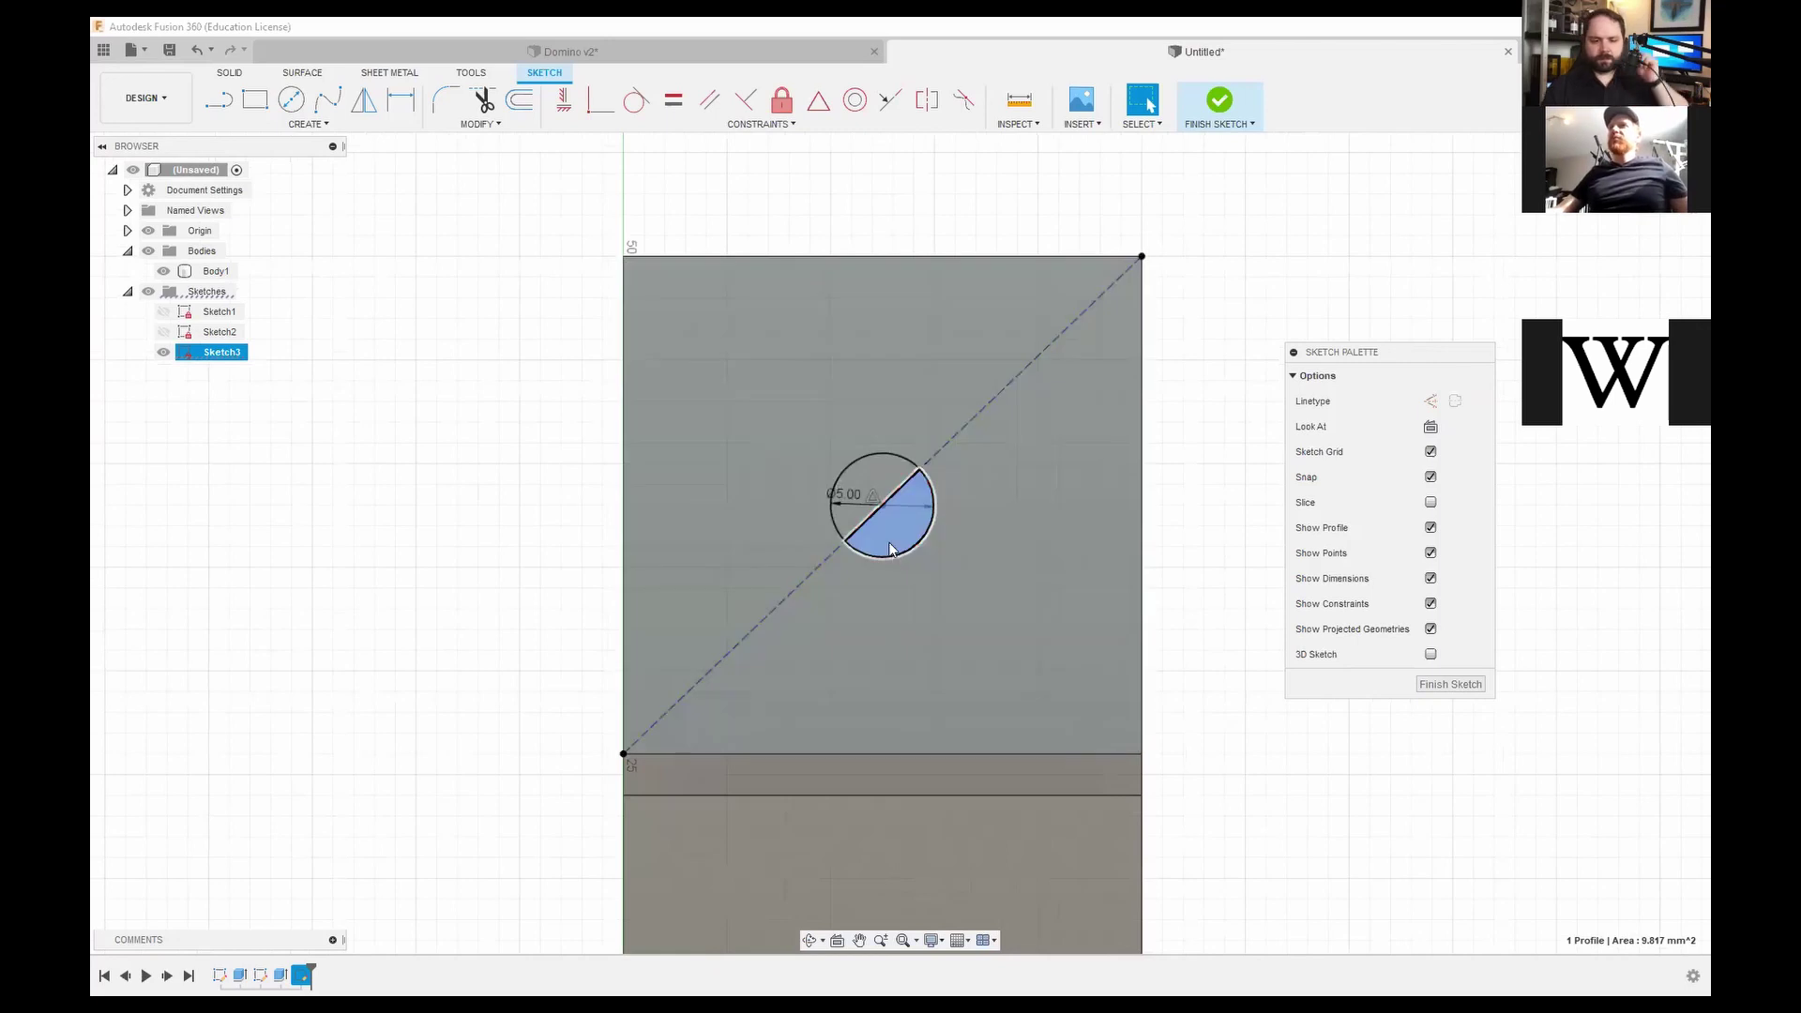
{"action": "key", "text": "Escape"}
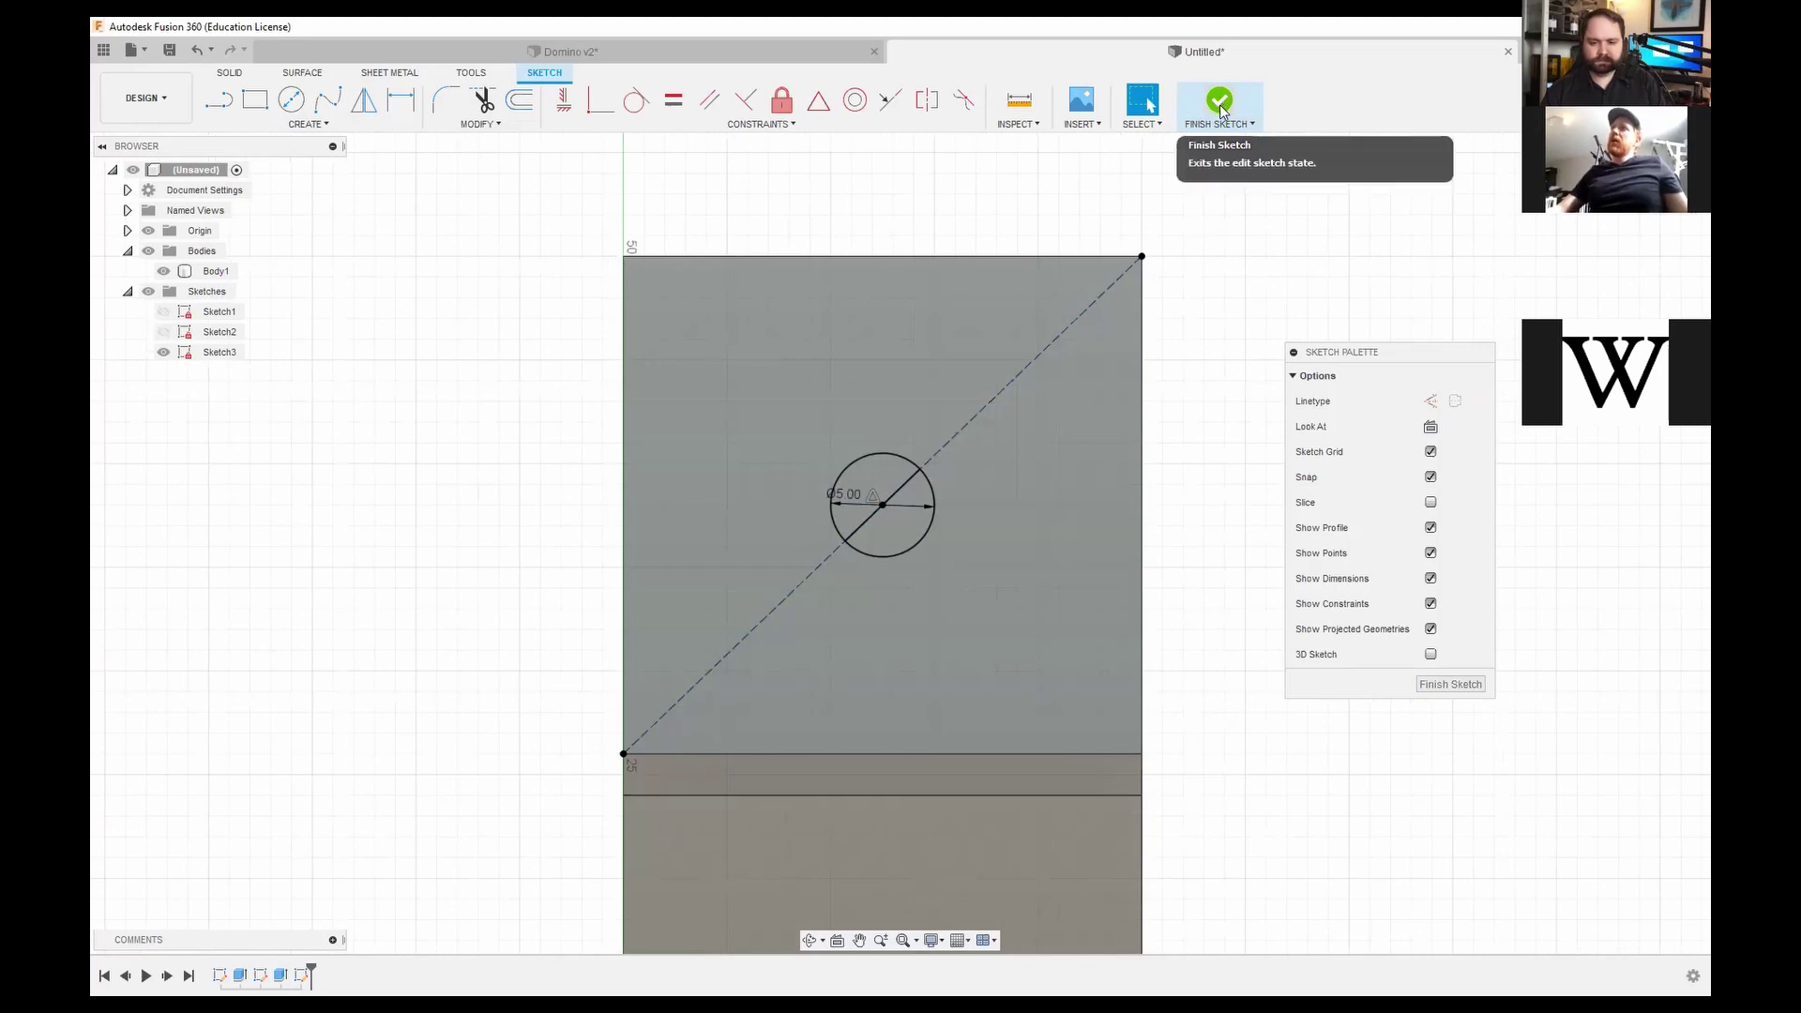
{"action": "left_click", "coordinate": [1221, 105]}
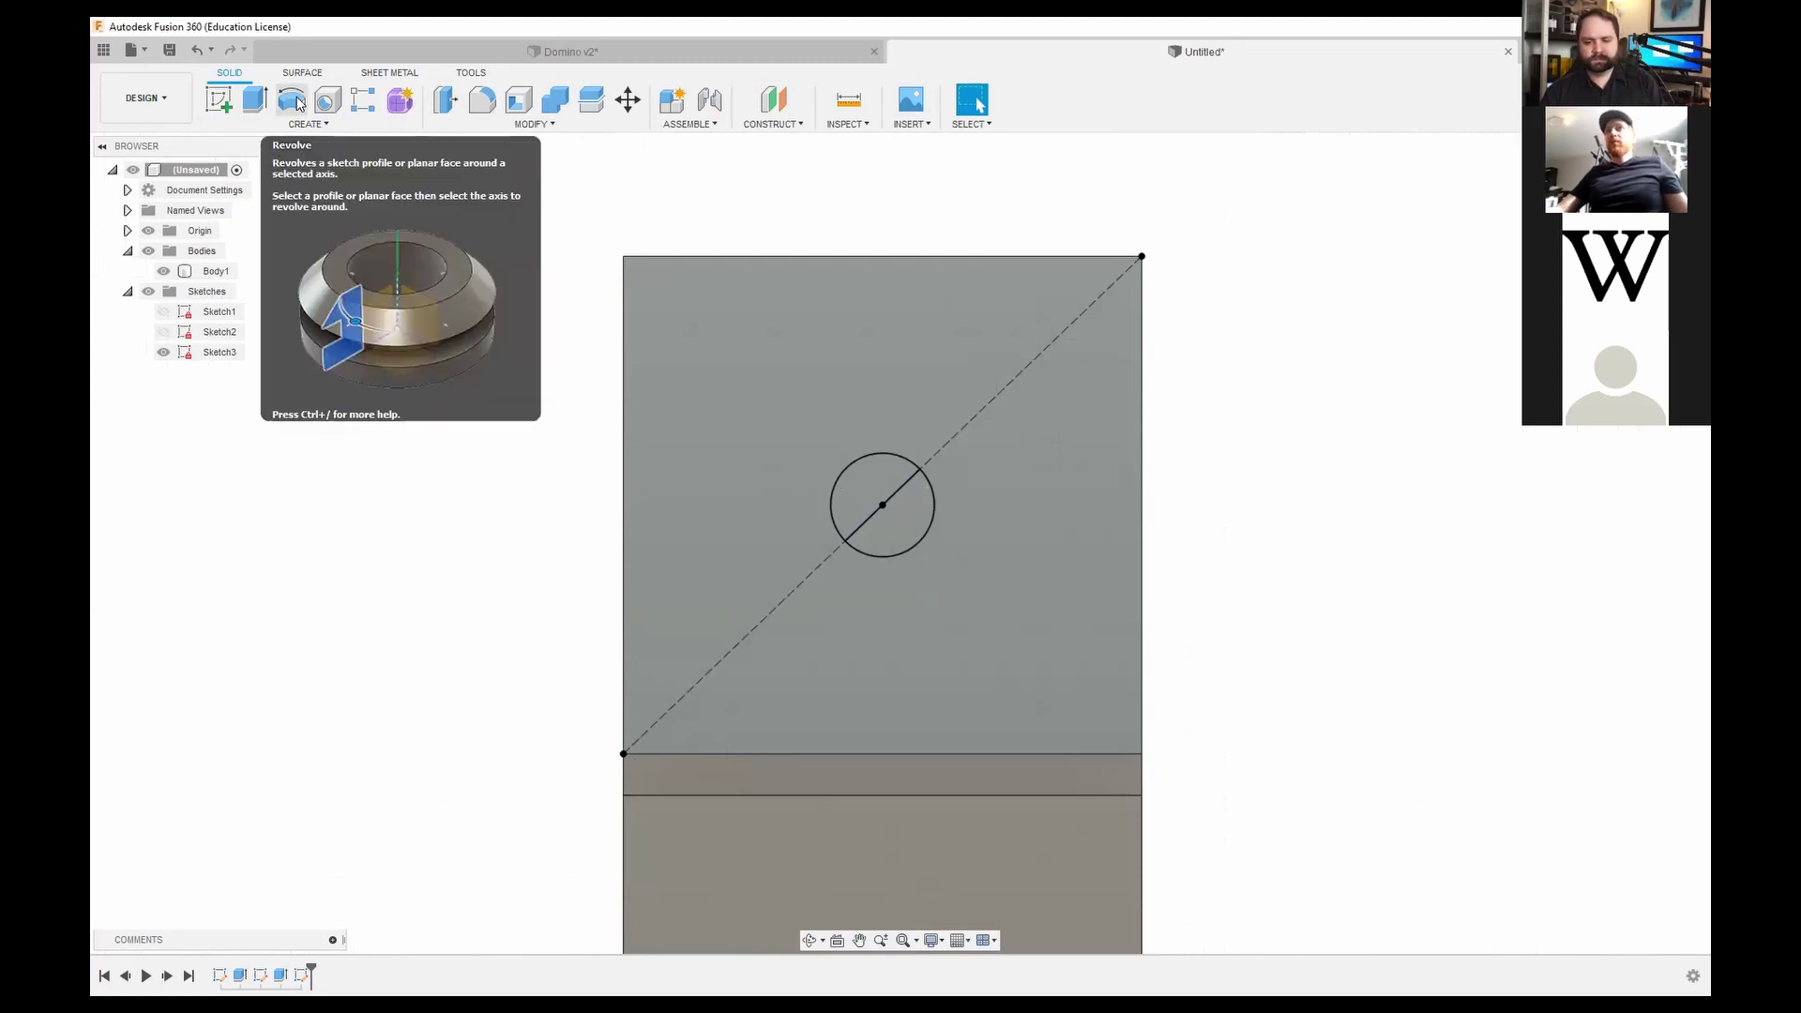
Step: Start a Revolve of the circle's lower-right half around the diagonal line, moving the Revolve dialog clear of the tile
{"action": "left_click", "coordinate": [296, 99]}
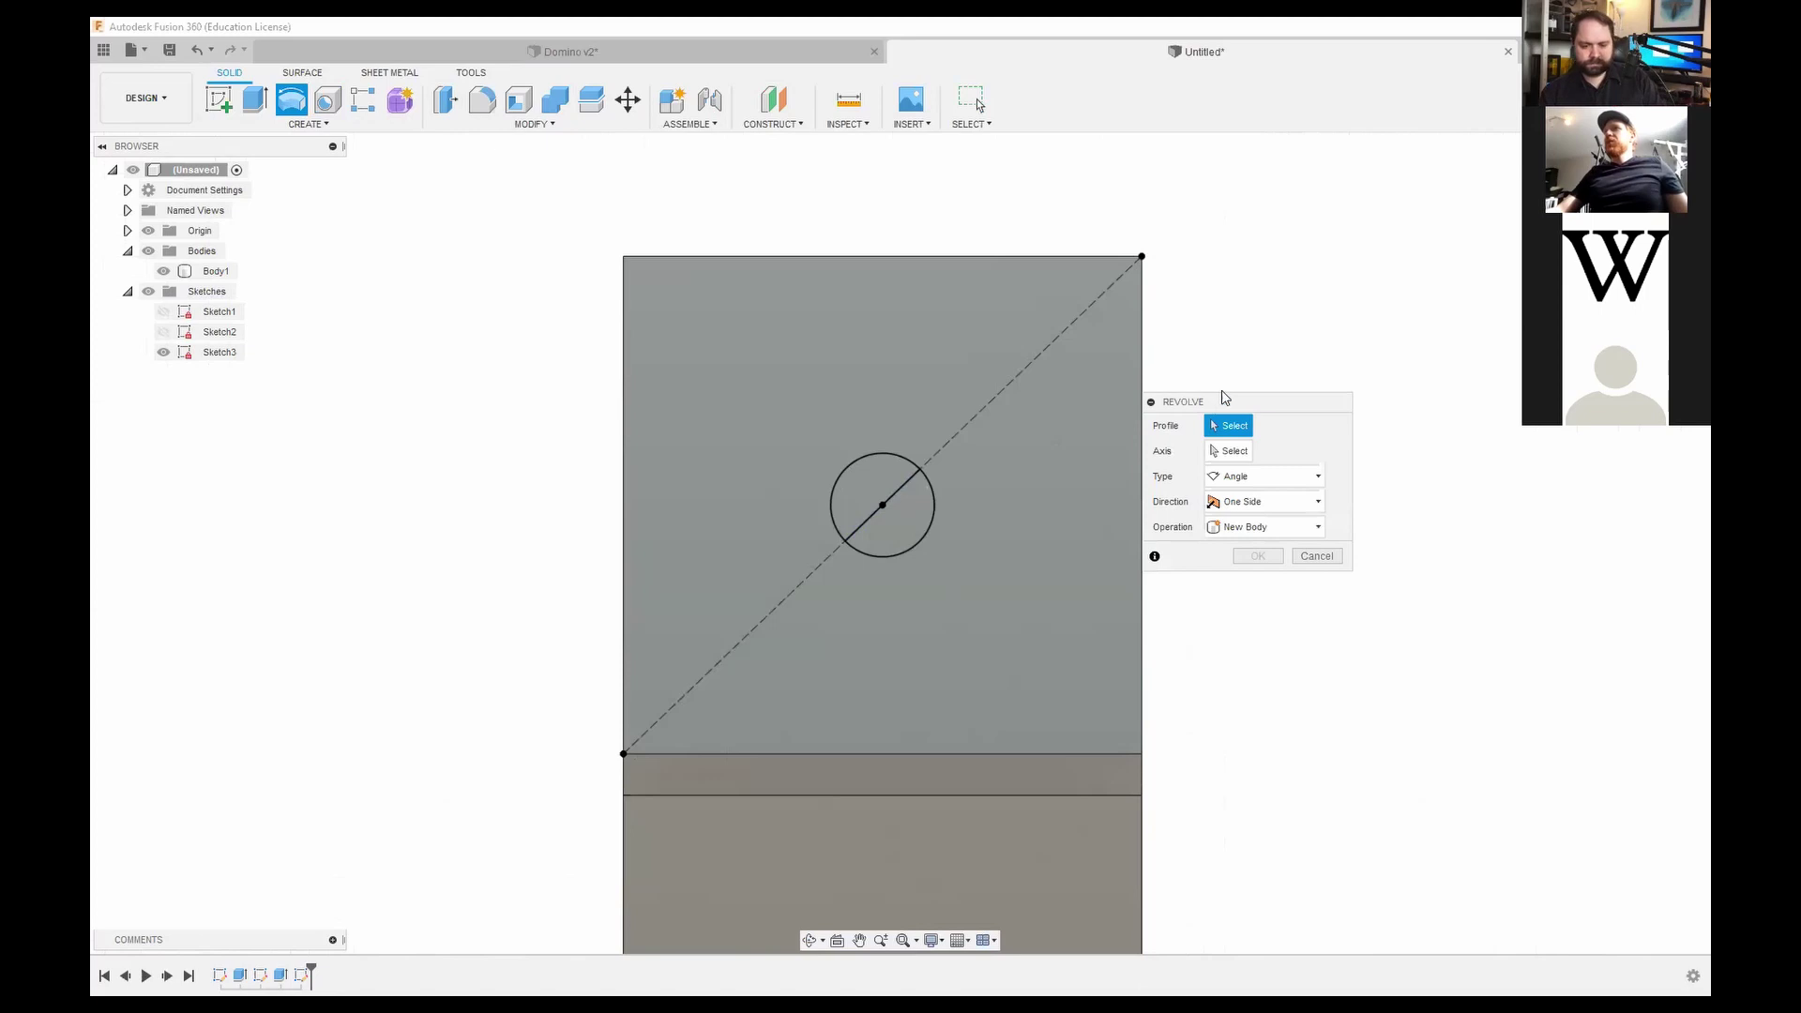
{"action": "left_click_drag", "start_coordinate": [1218, 404], "coordinate": [1290, 357]}
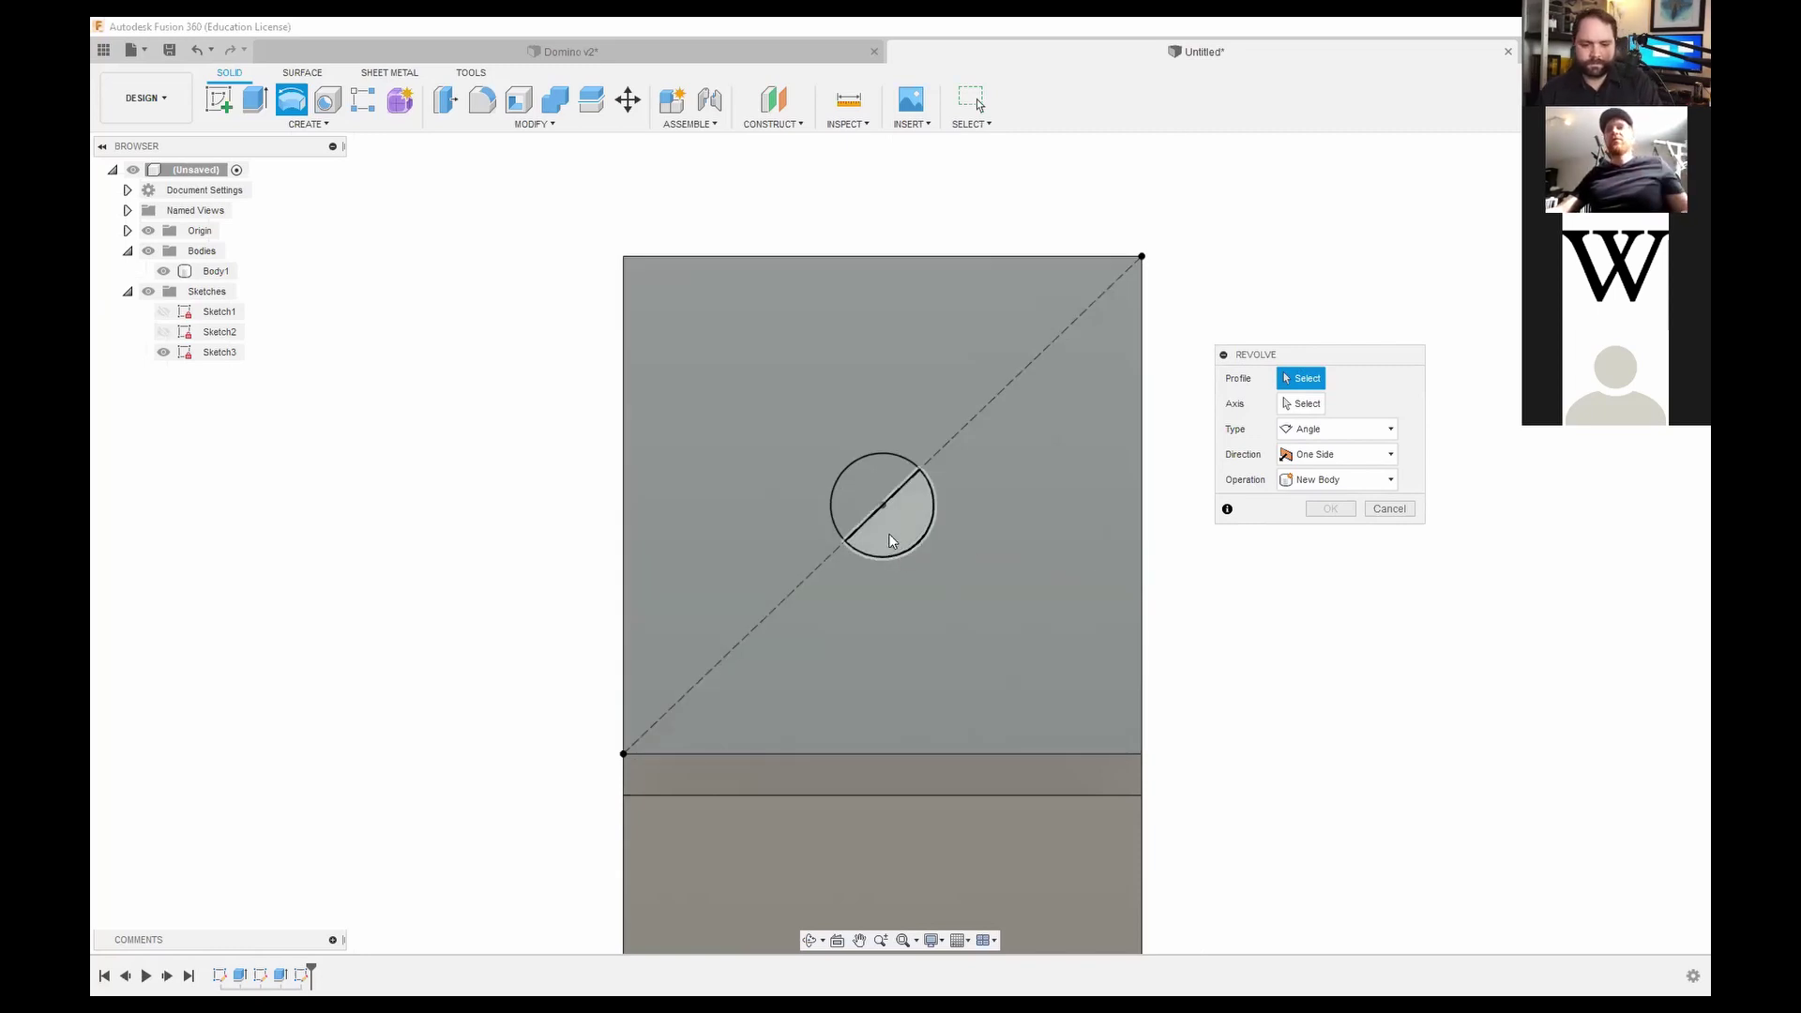
{"action": "left_click", "coordinate": [889, 539]}
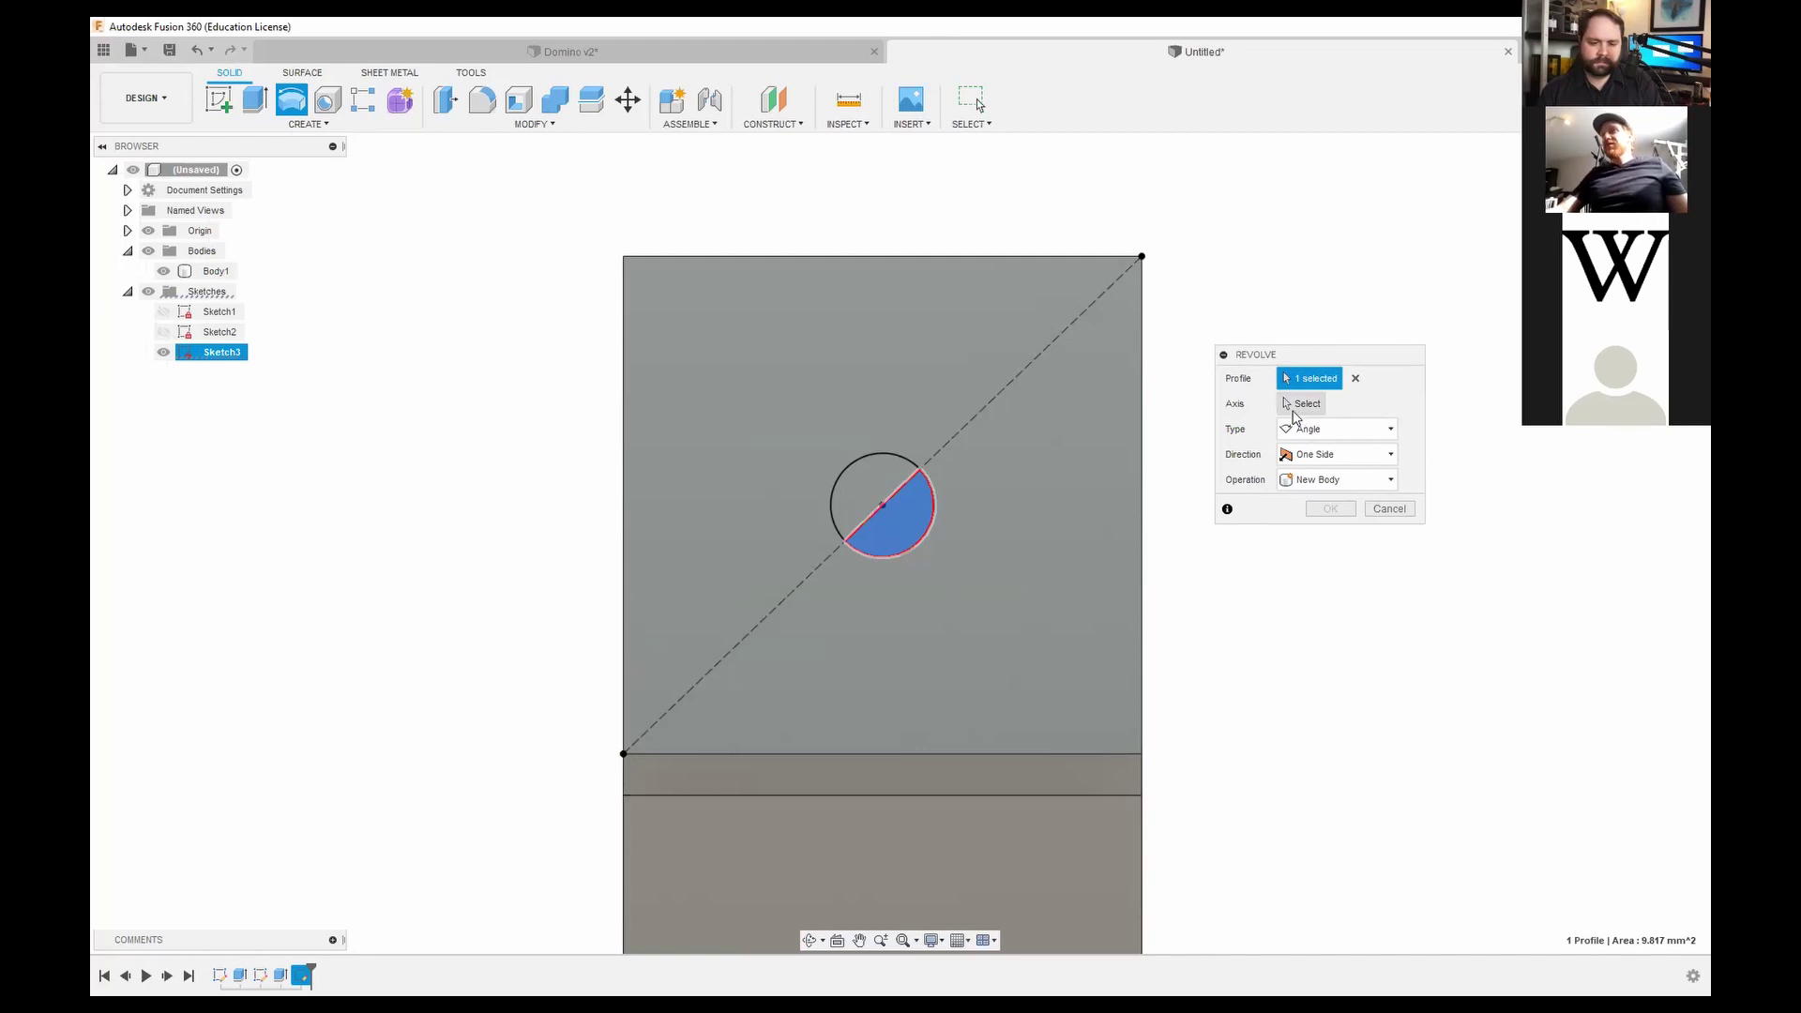
{"action": "left_click", "coordinate": [1294, 411]}
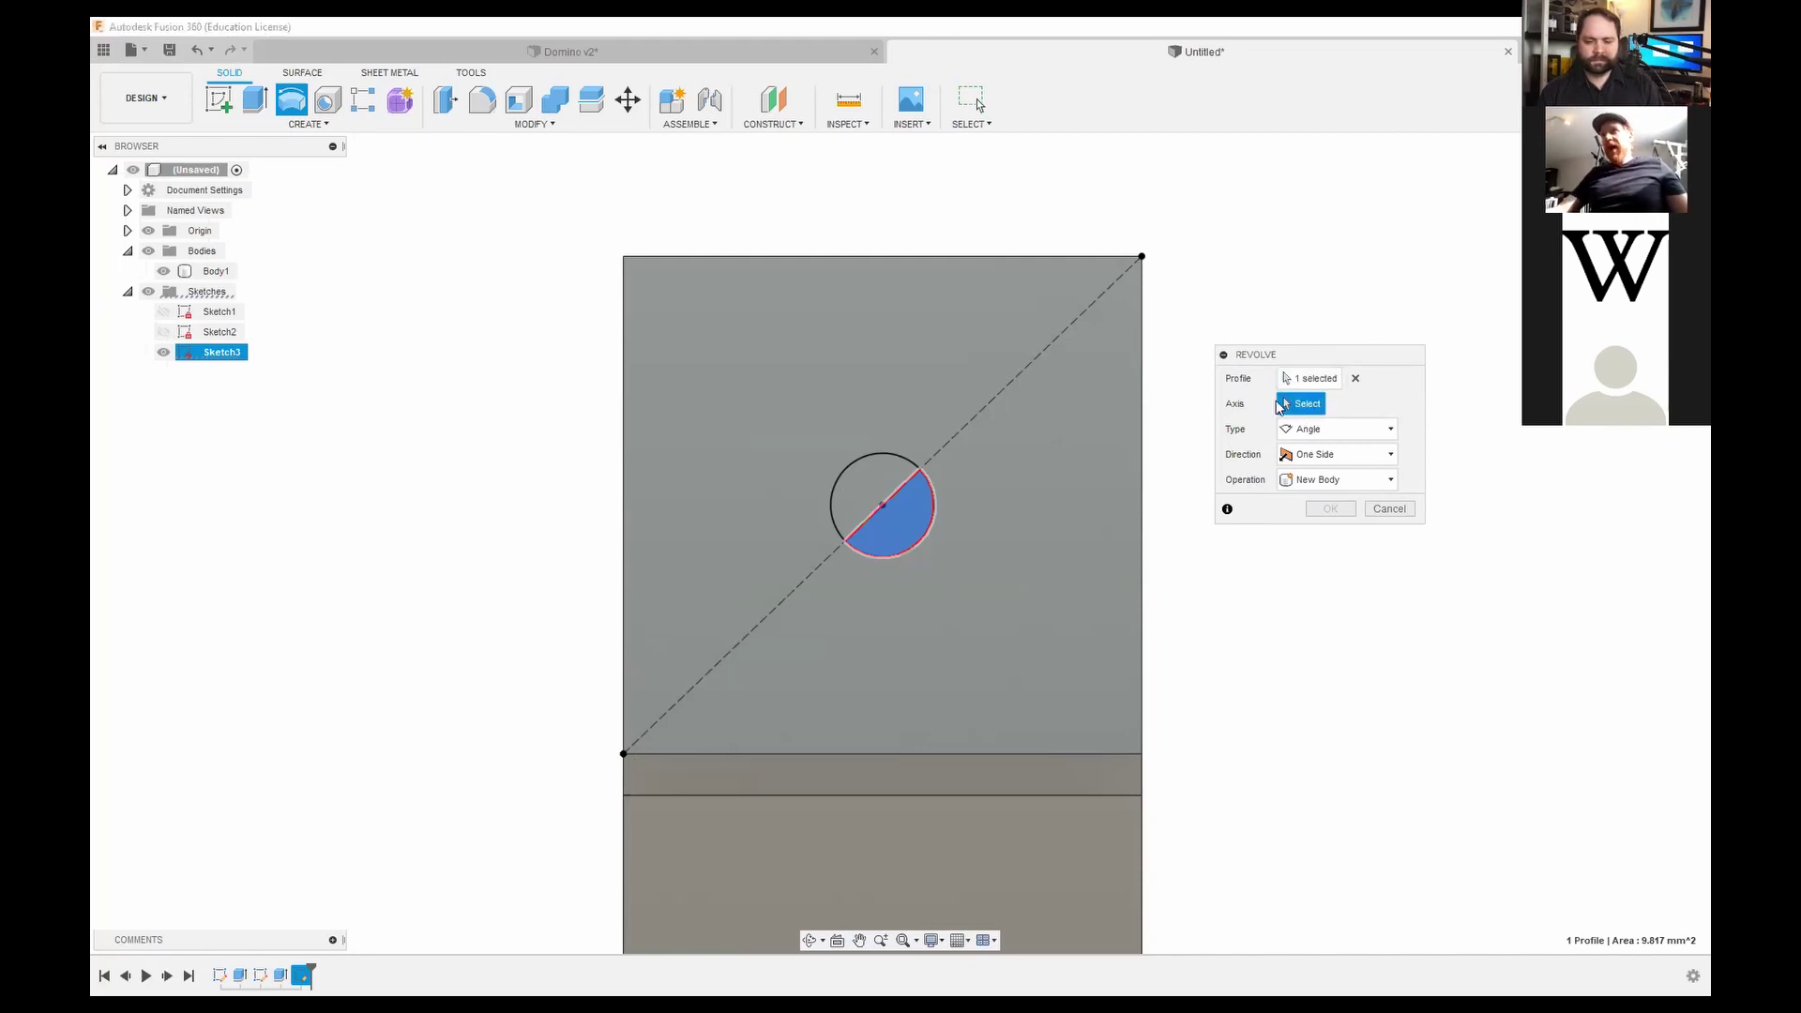
{"action": "left_click", "coordinate": [896, 497]}
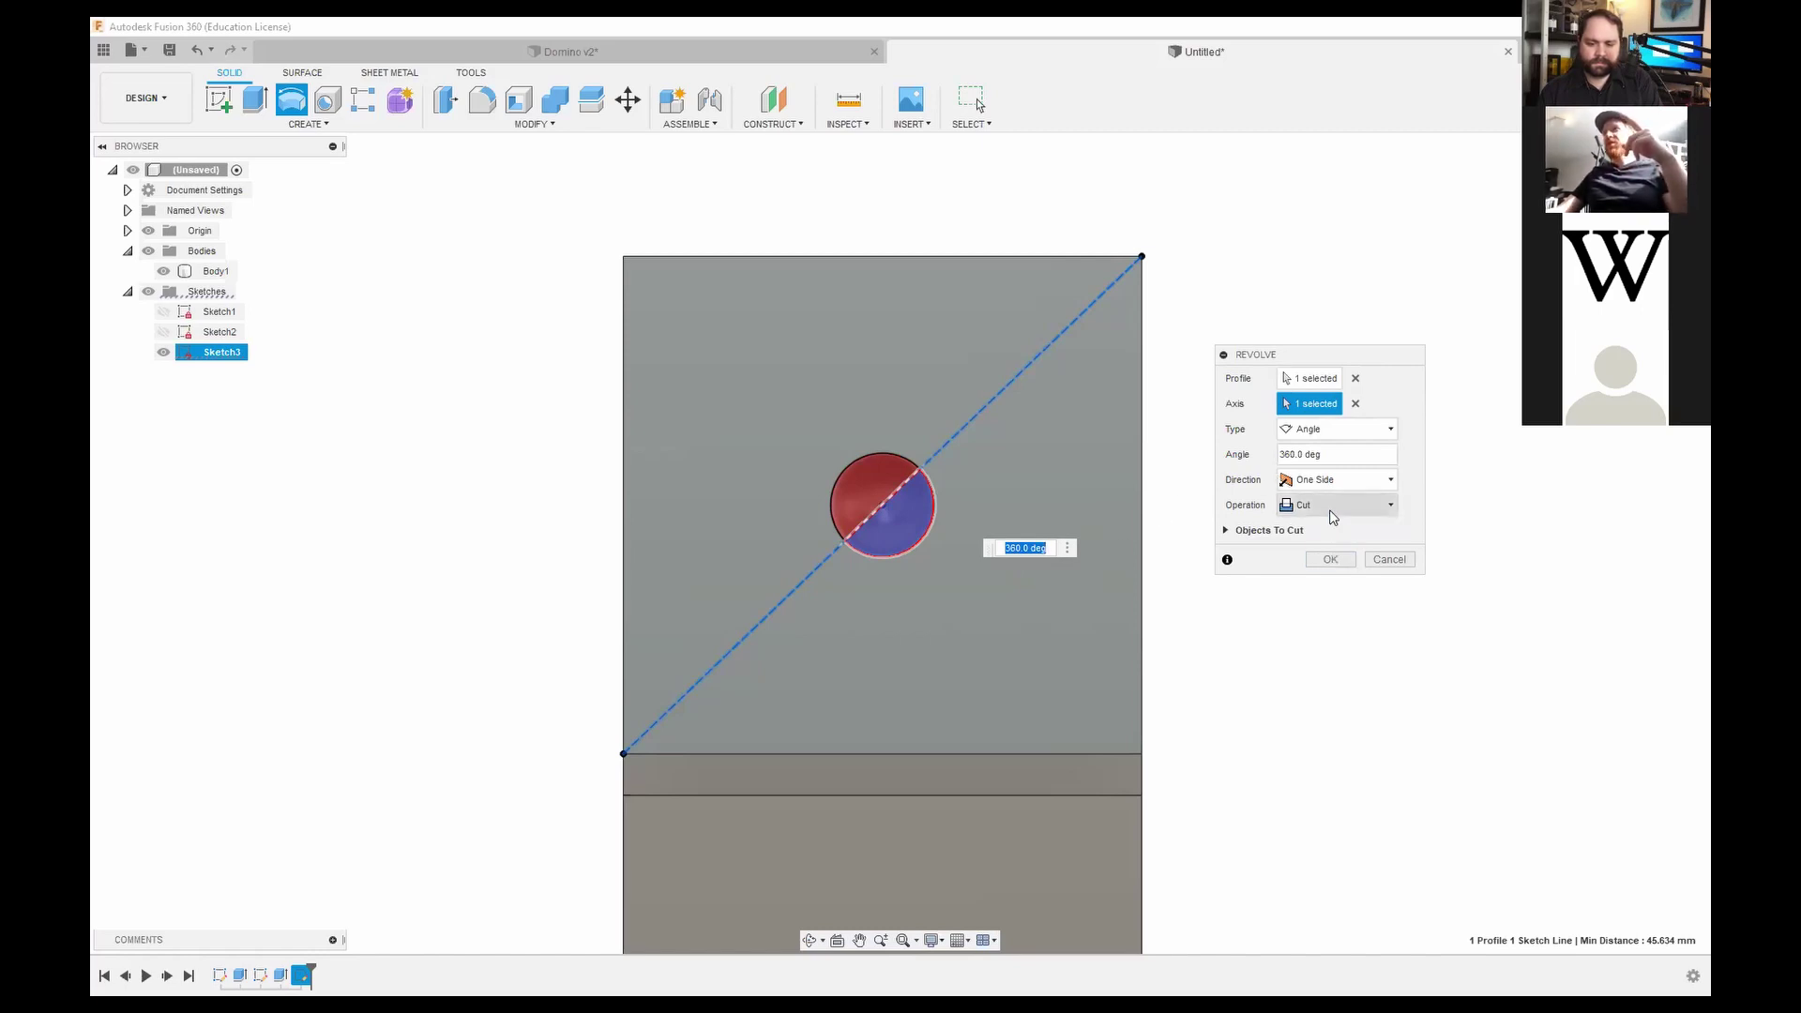
Step: Preview the revolve with the Join operation from an angled view, and return to the front view with the operation set to Cut
{"action": "left_click", "coordinate": [1332, 511]}
{"action": "left_click", "coordinate": [1318, 535]}
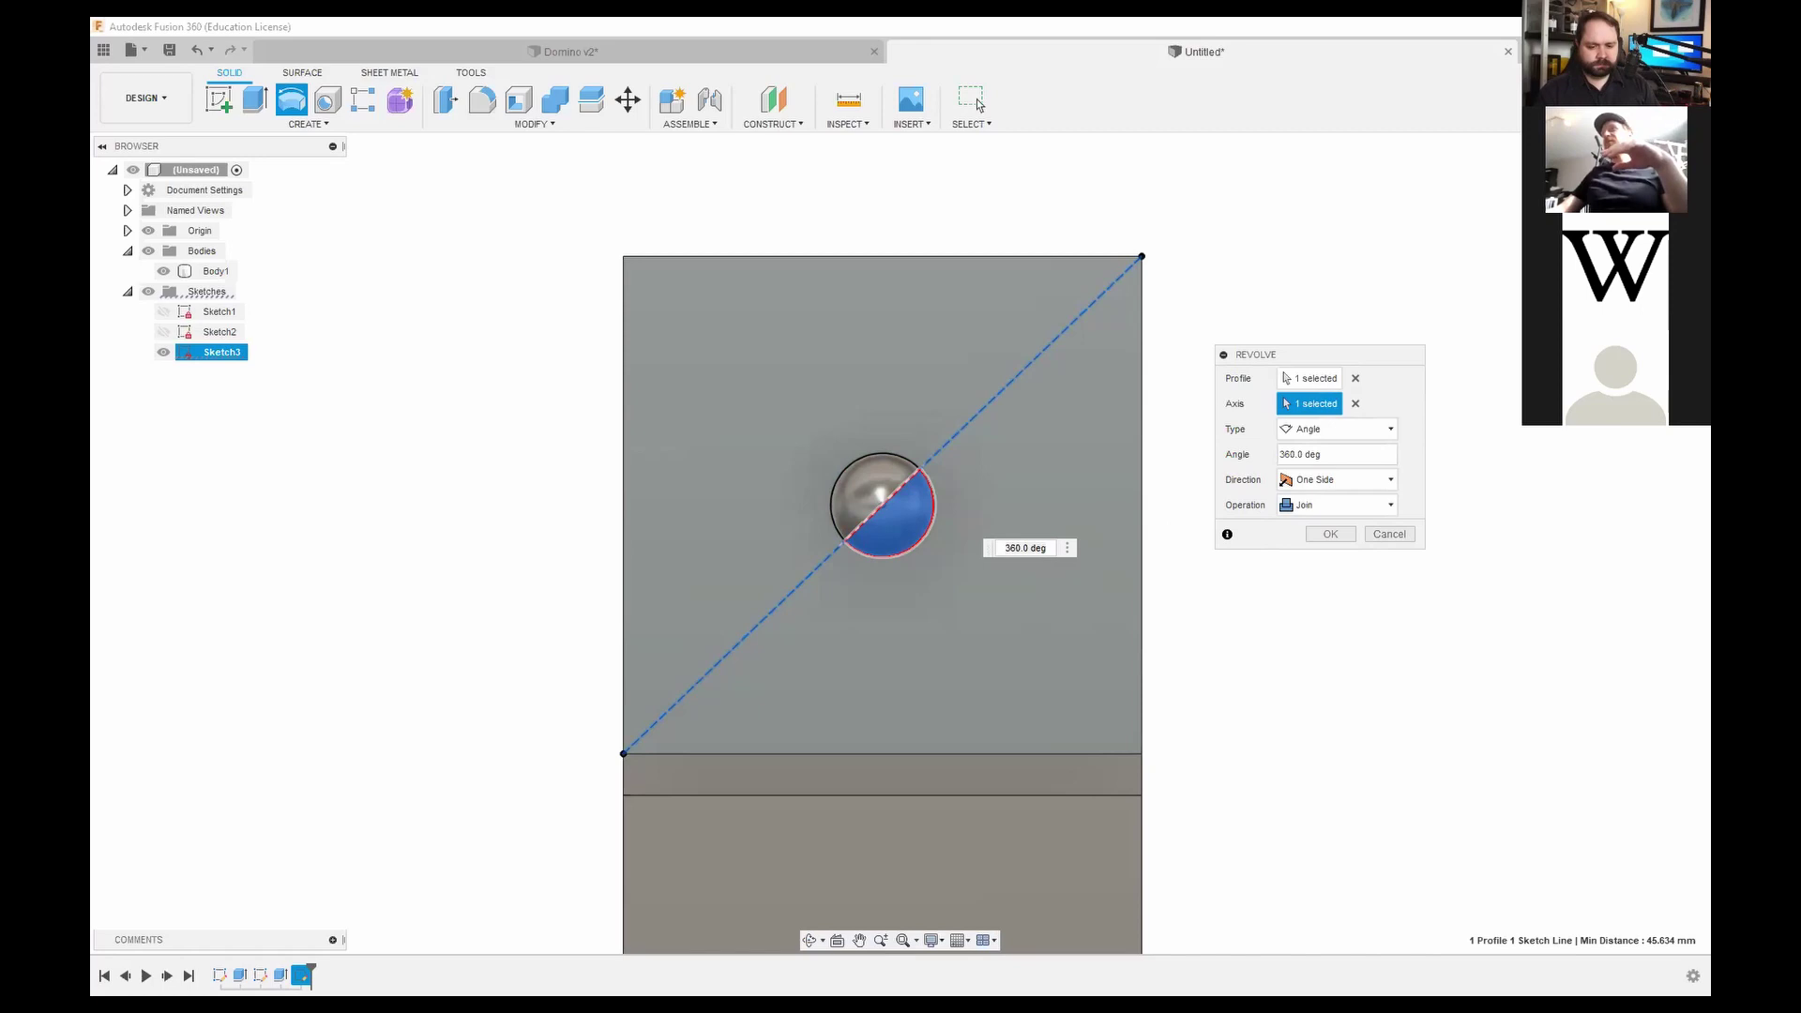
{"action": "mouse_move", "coordinate": [898, 527]}
{"action": "middle_mouse_down", "text": "shift"}
{"action": "mouse_move", "coordinate": [685, 599]}
{"action": "mouse_move", "coordinate": [873, 506]}
{"action": "middle_mouse_up", "text": "shift"}
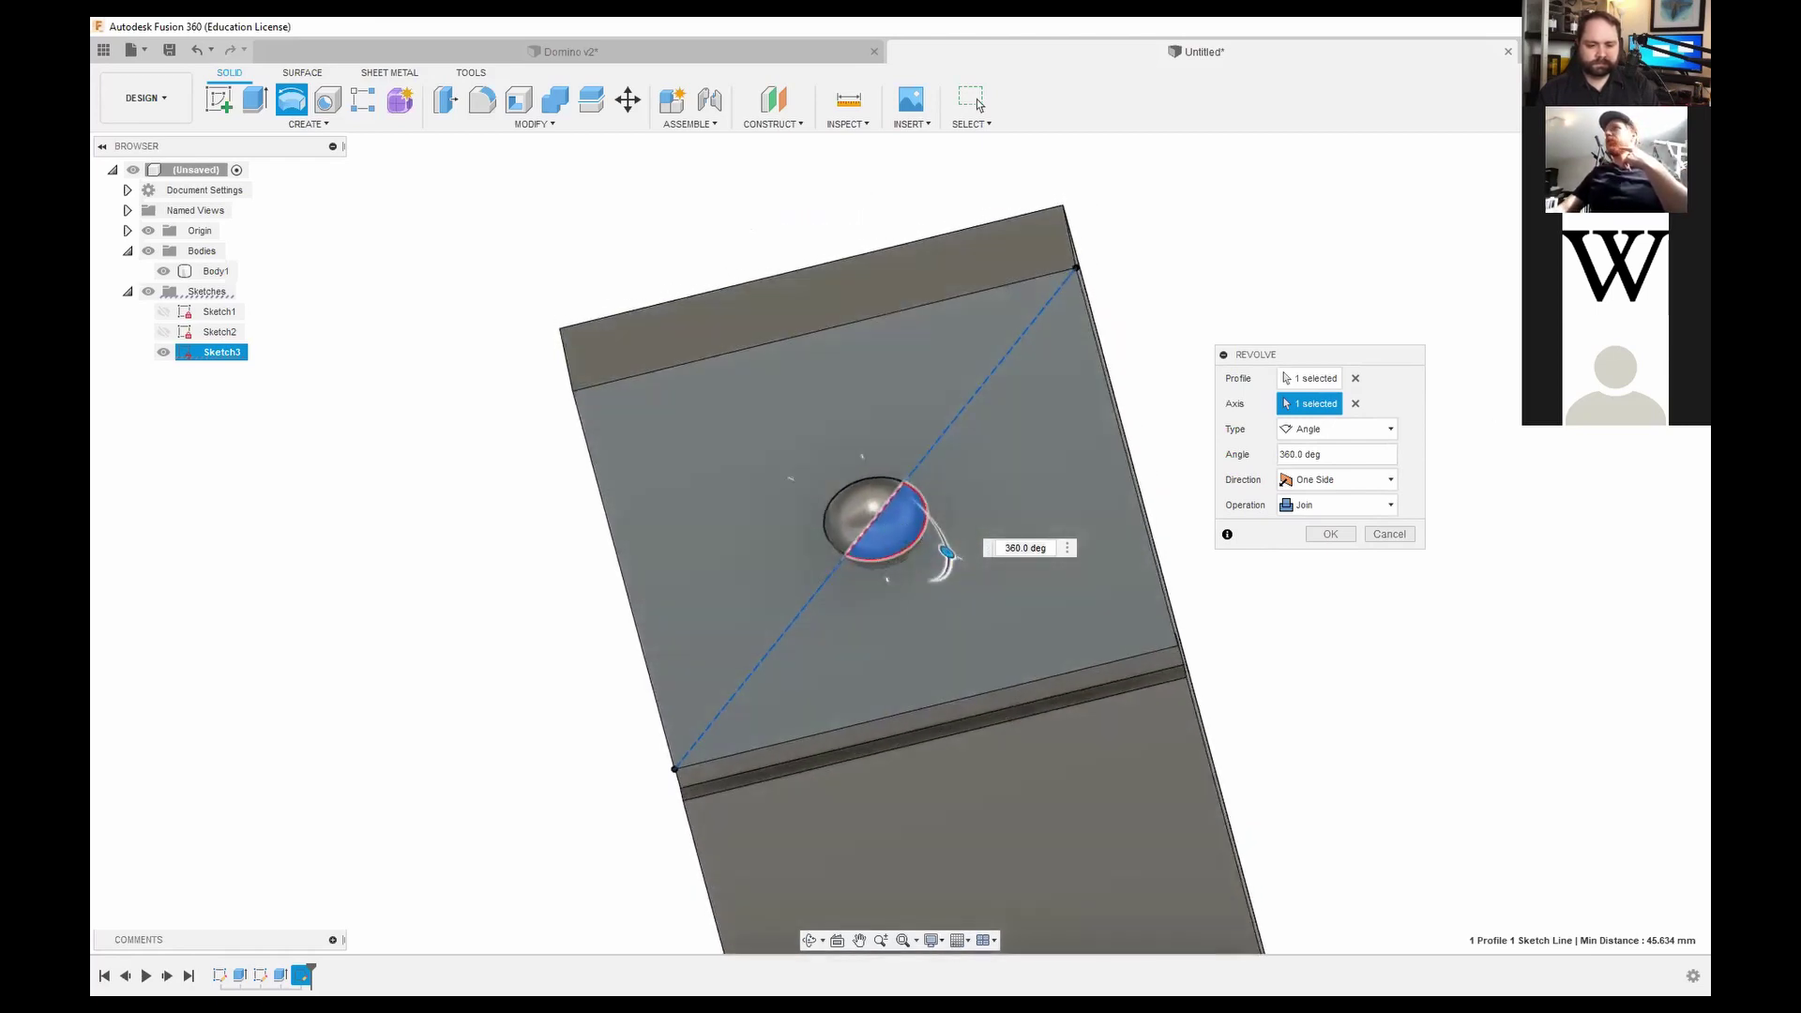
{"action": "left_click", "coordinate": [1643, 195]}
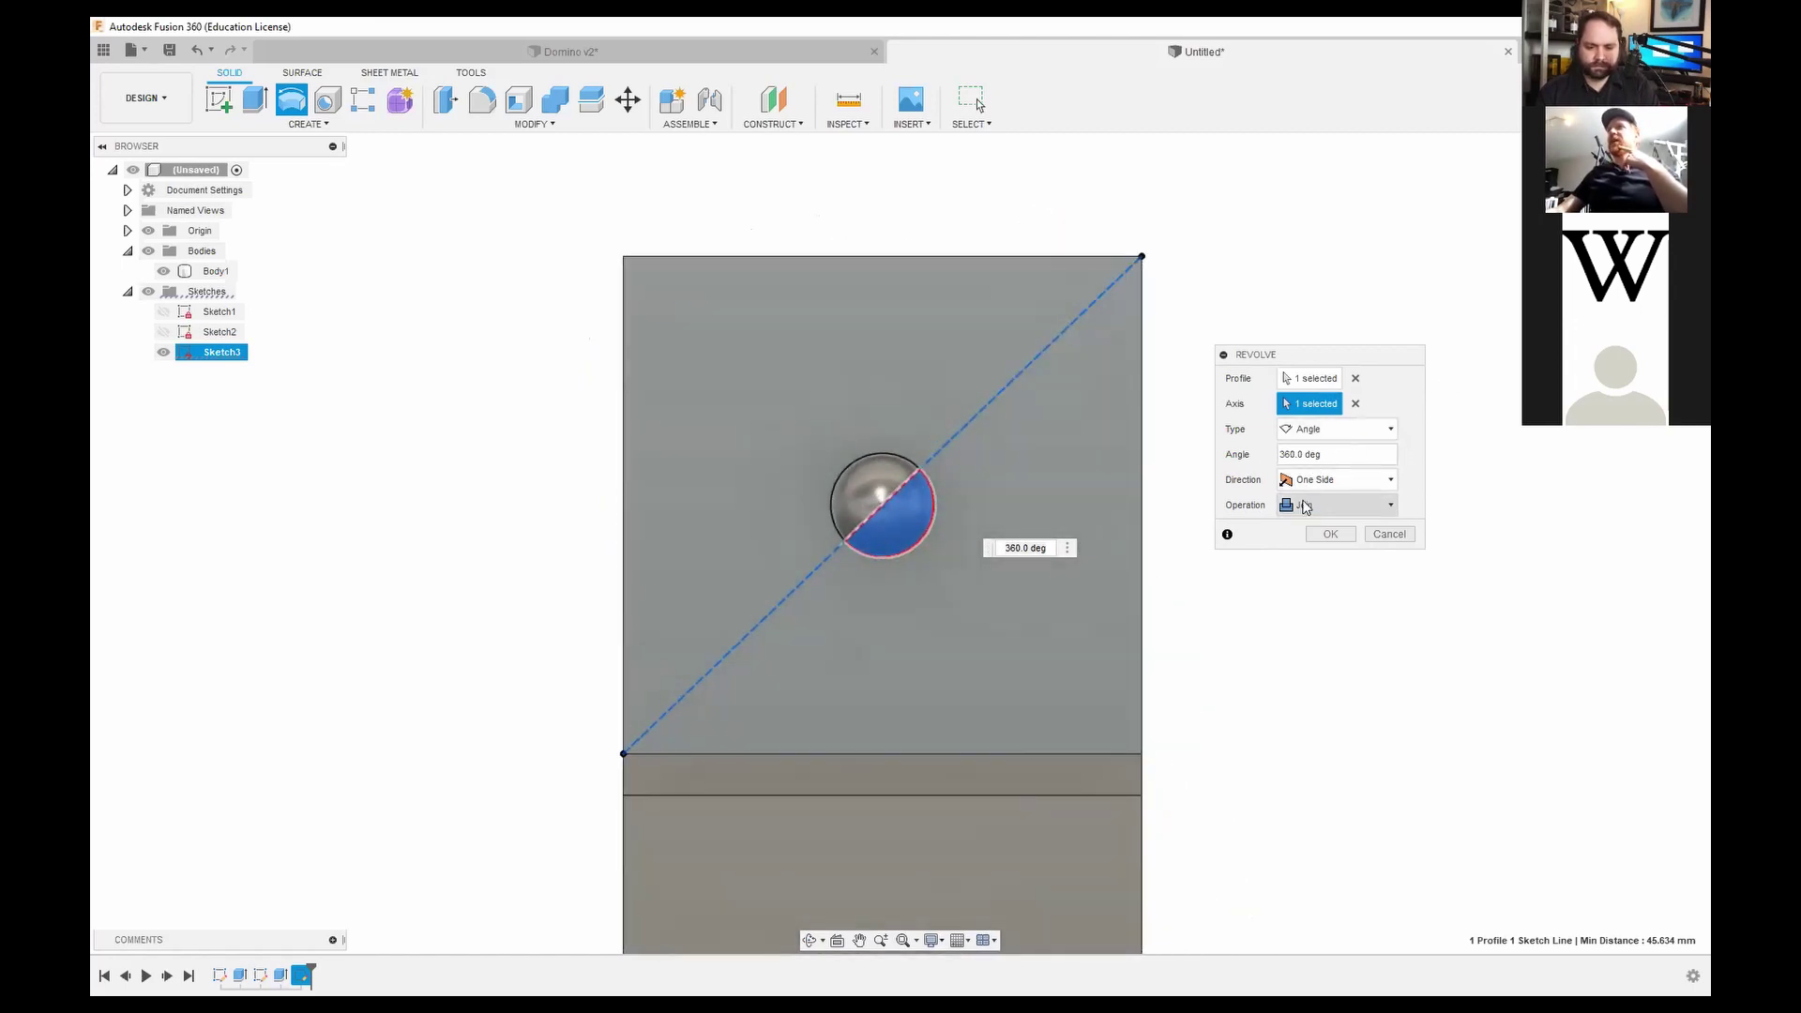
{"action": "left_click", "coordinate": [1304, 506]}
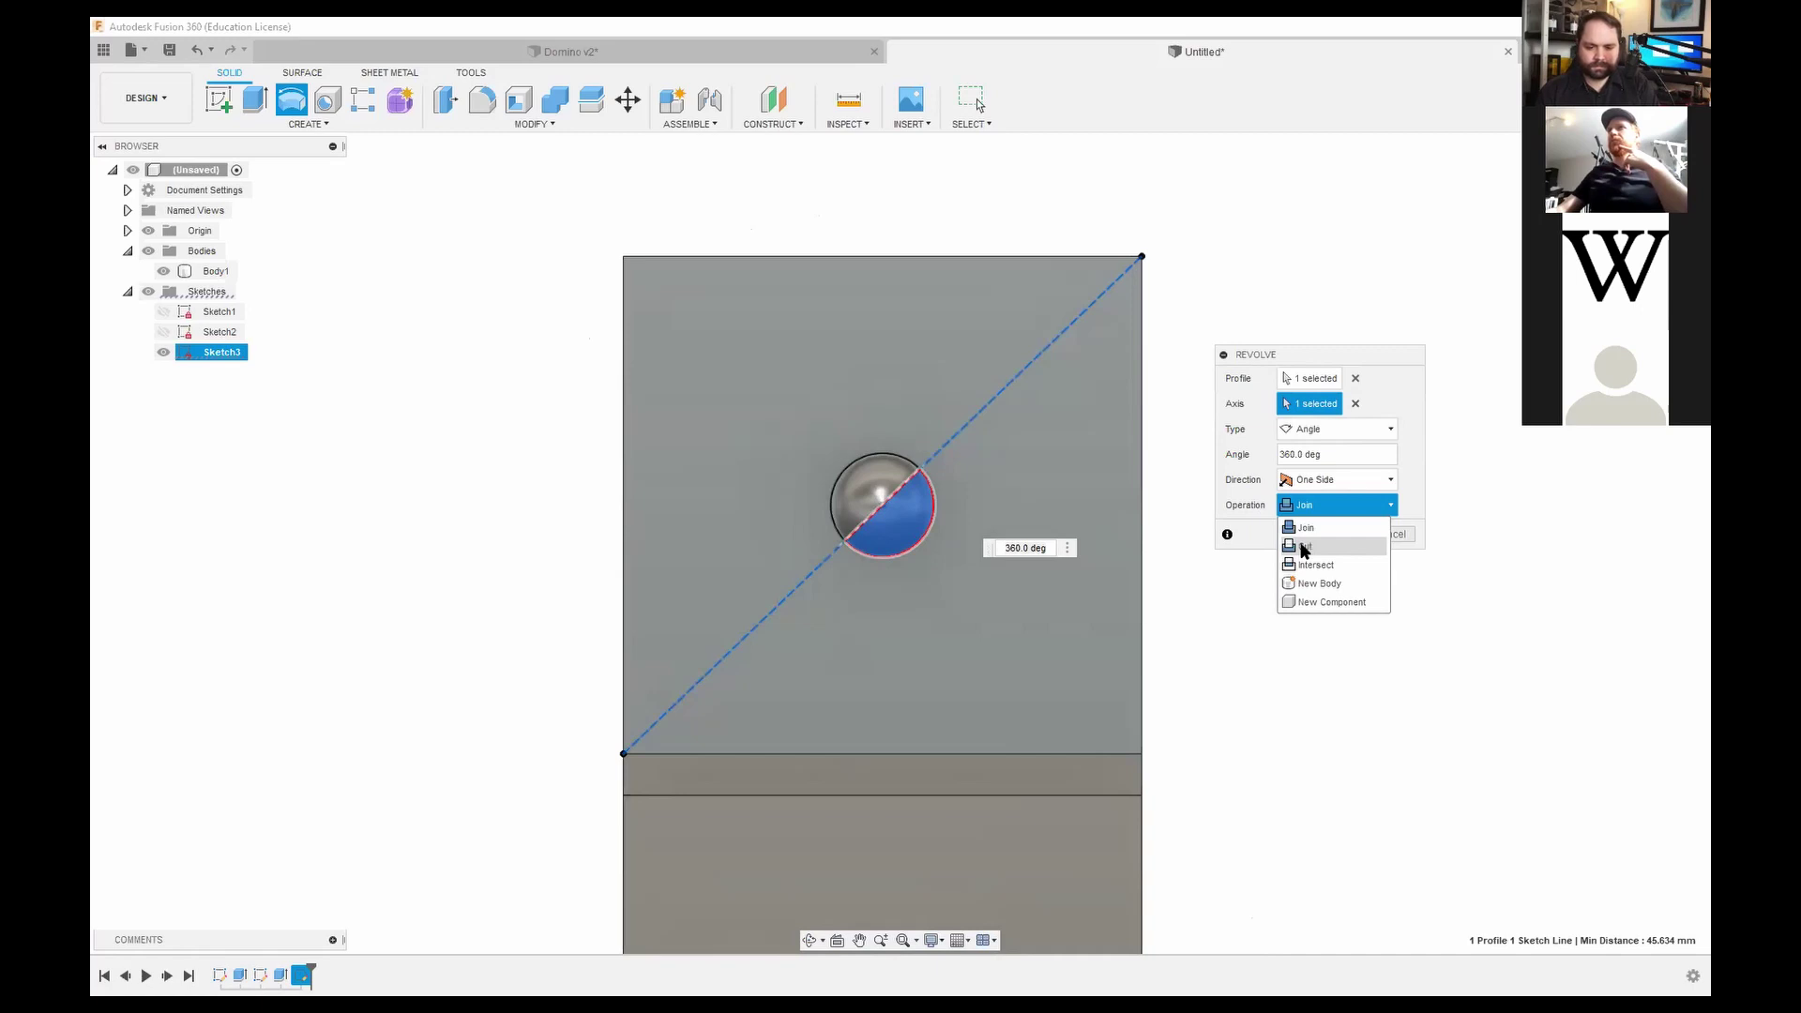
{"action": "left_click", "coordinate": [1303, 548]}
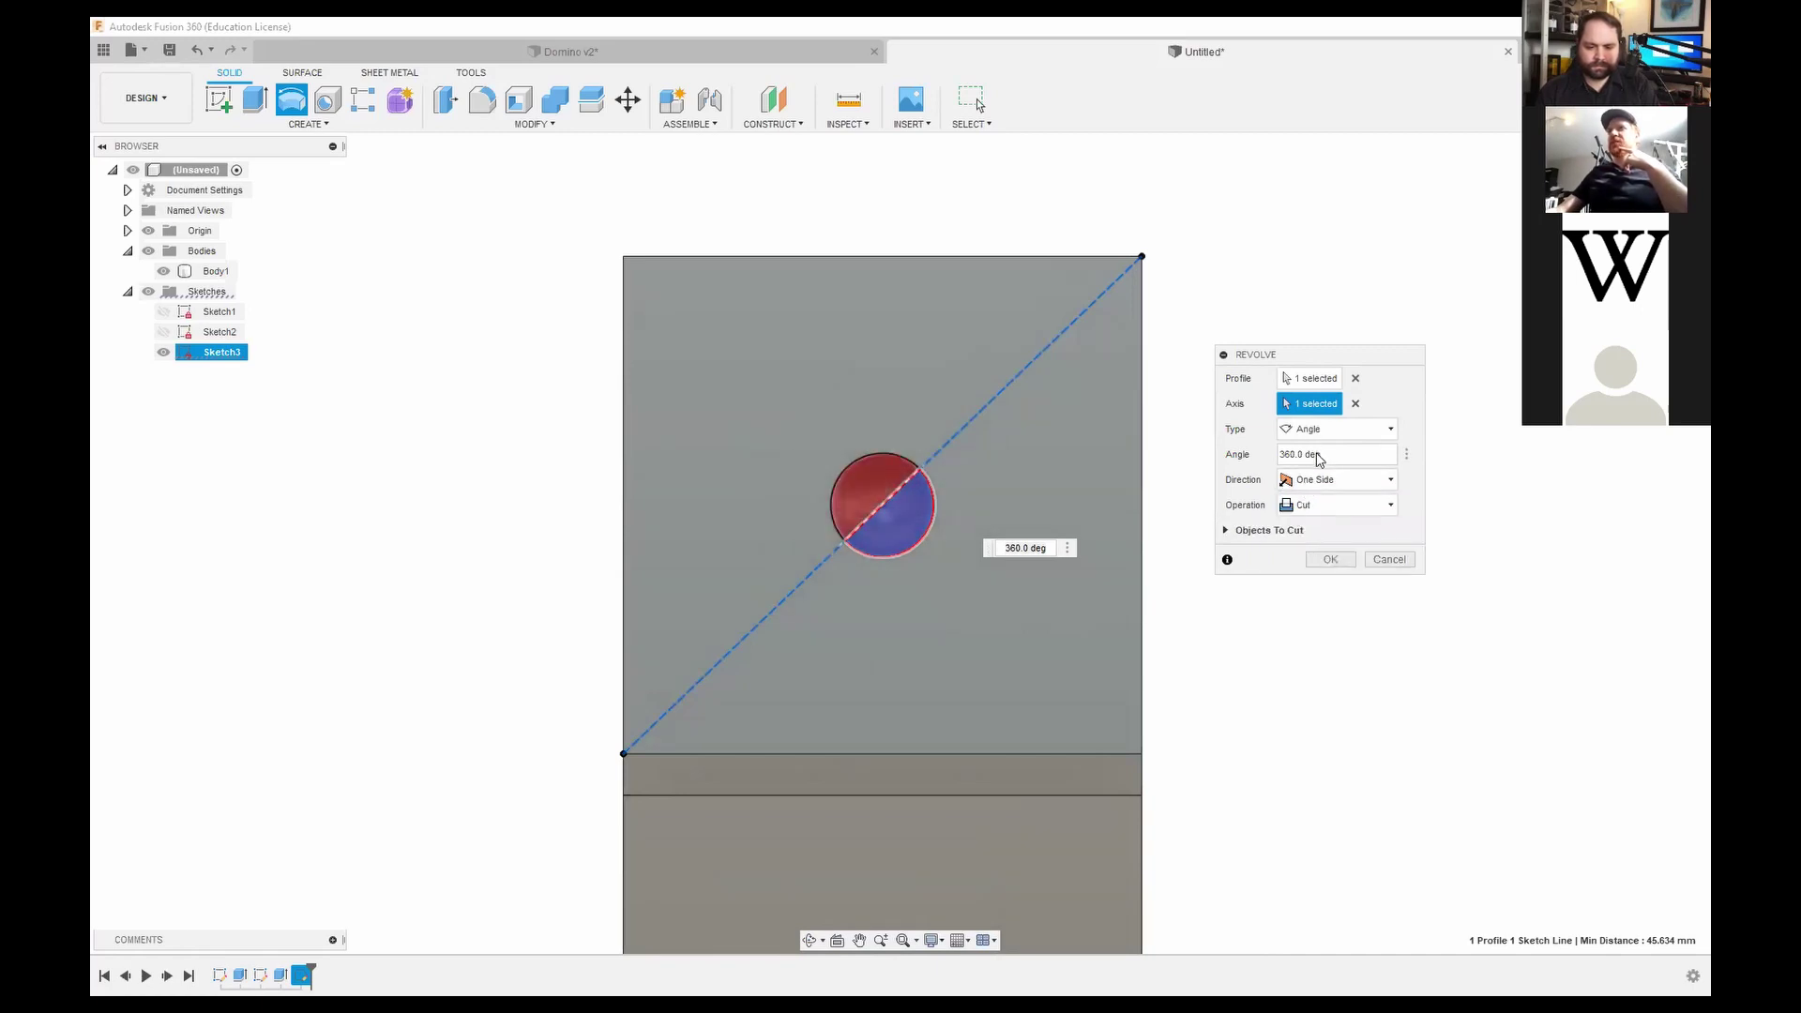
Step: Preview the revolved cut of the half circle at a 25 degree angle and at a 250 degree angle
{"action": "left_click_drag", "start_coordinate": [1337, 459], "coordinate": [1217, 465]}
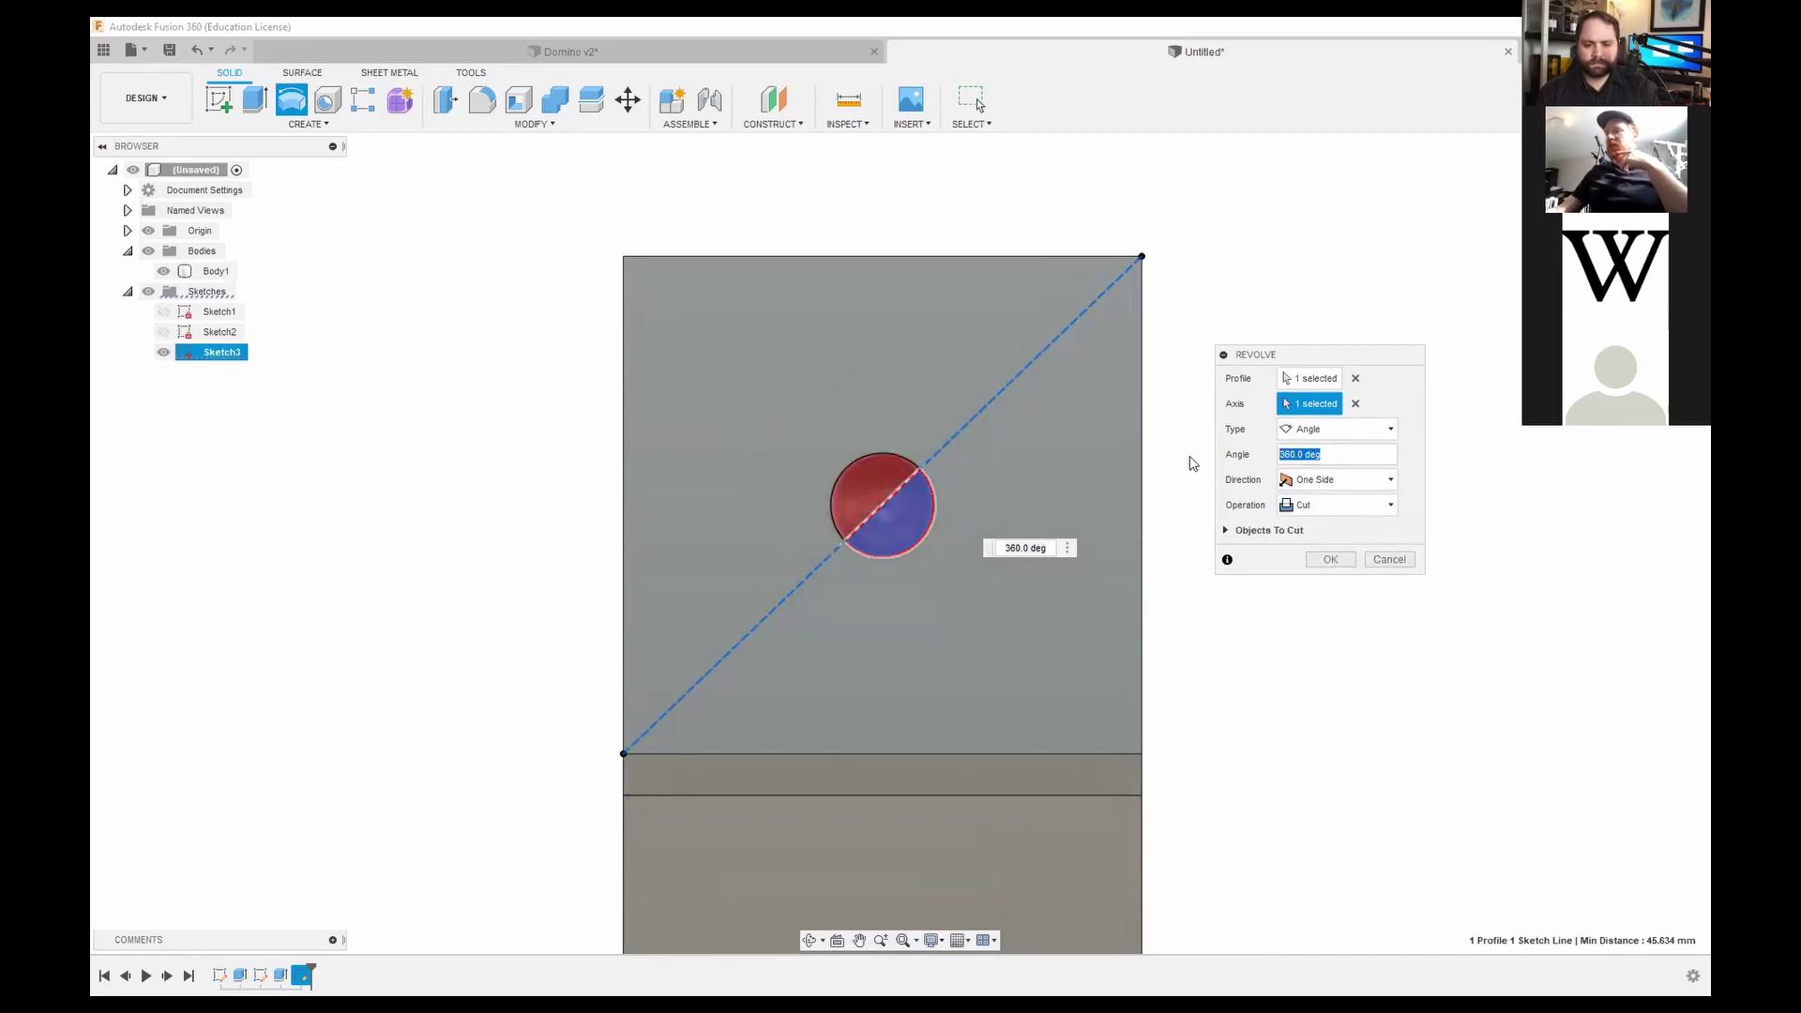
{"action": "type", "text": "25"}
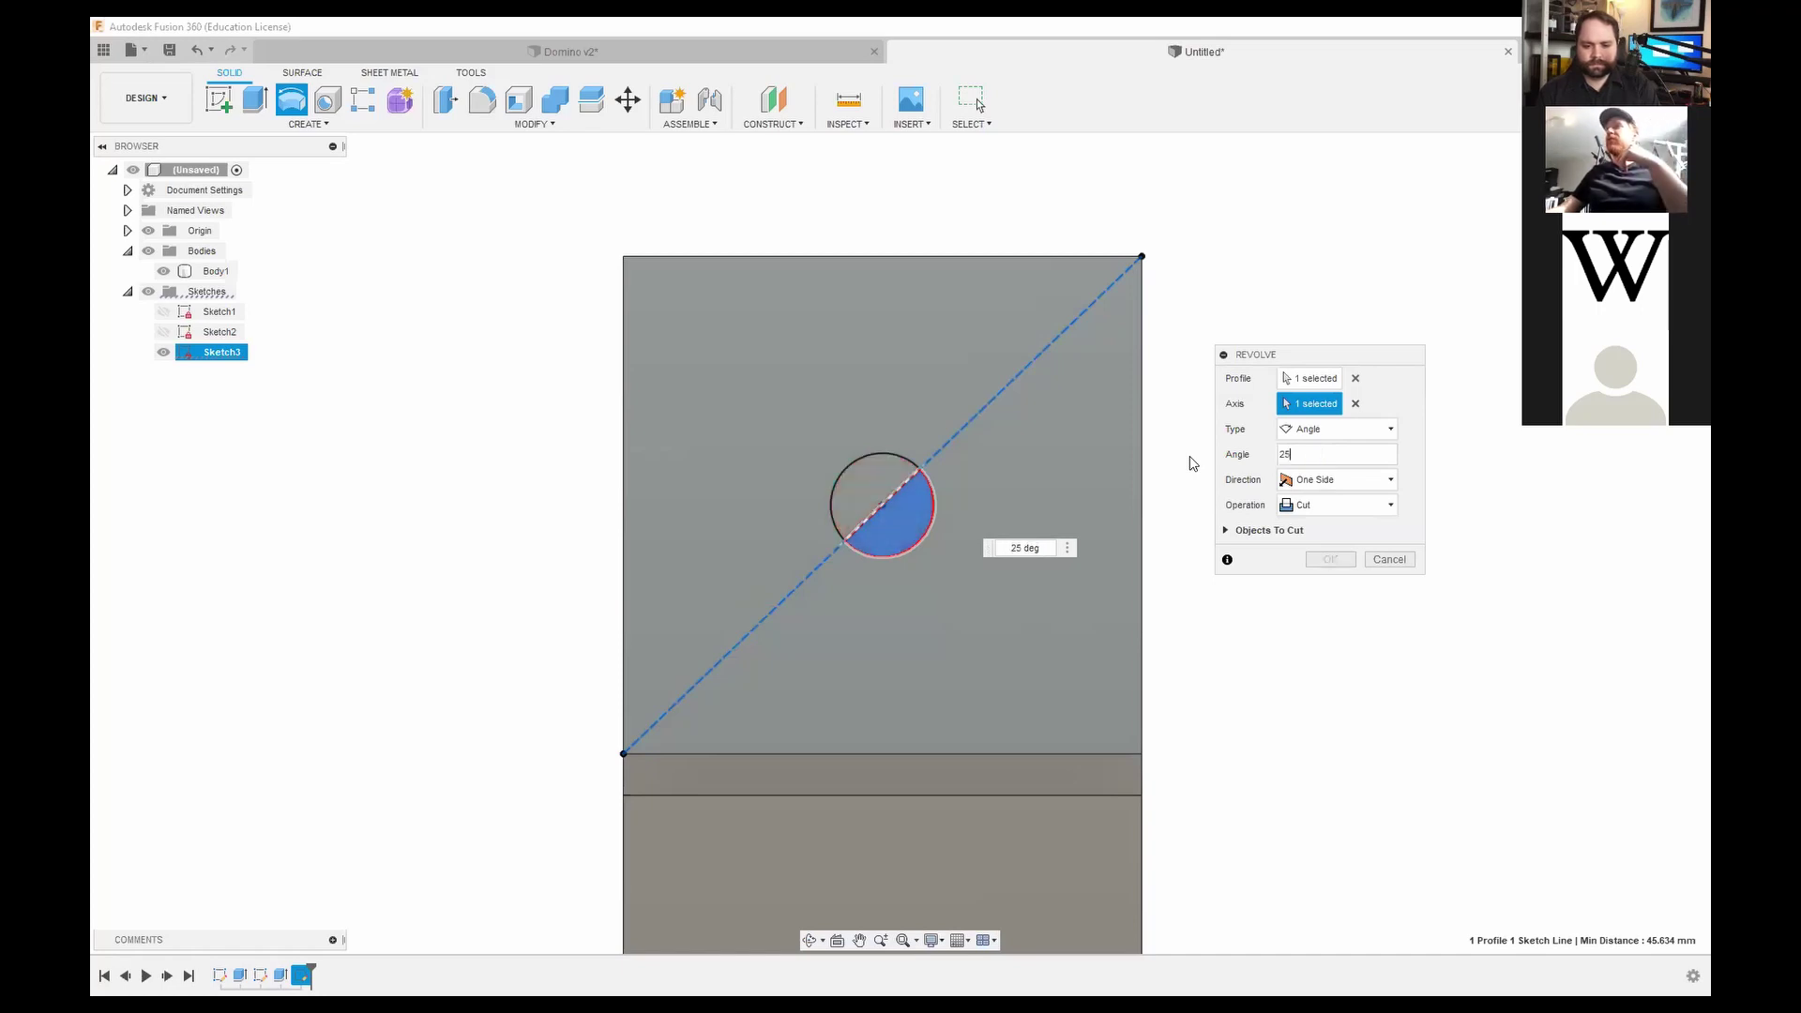
{"action": "left_click", "coordinate": [1009, 277]}
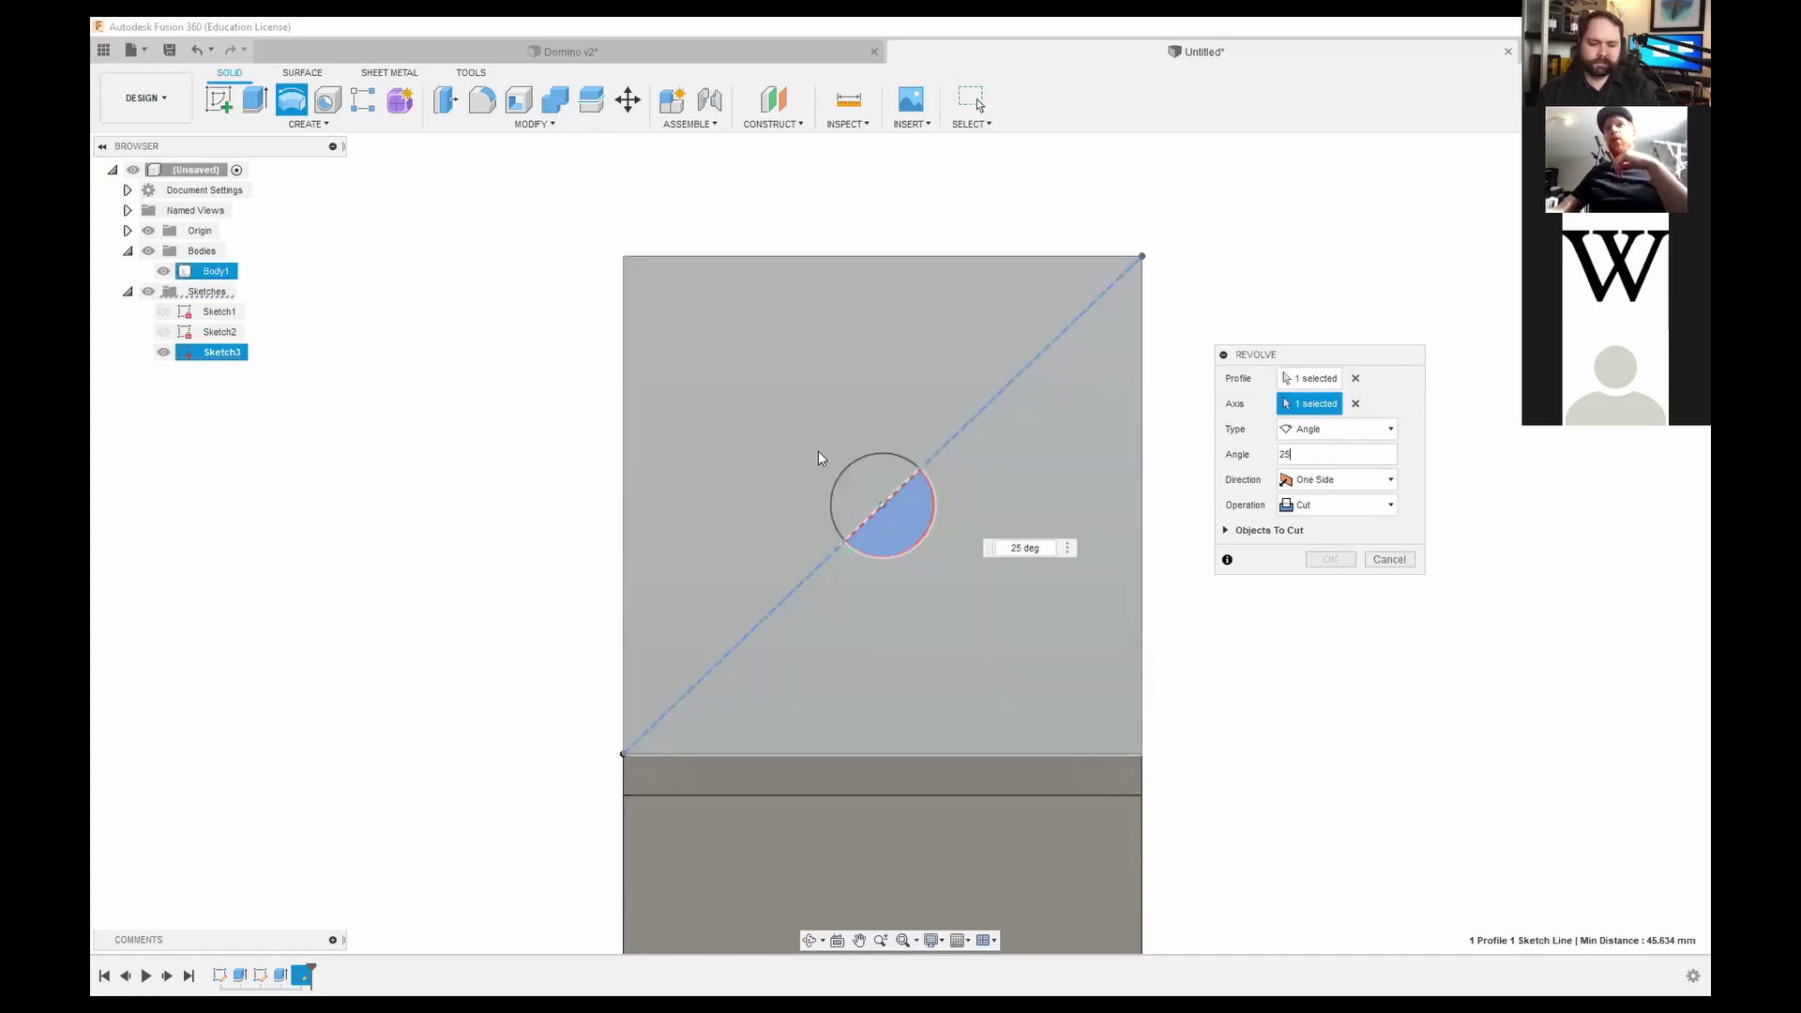
{"action": "left_click", "coordinate": [996, 571]}
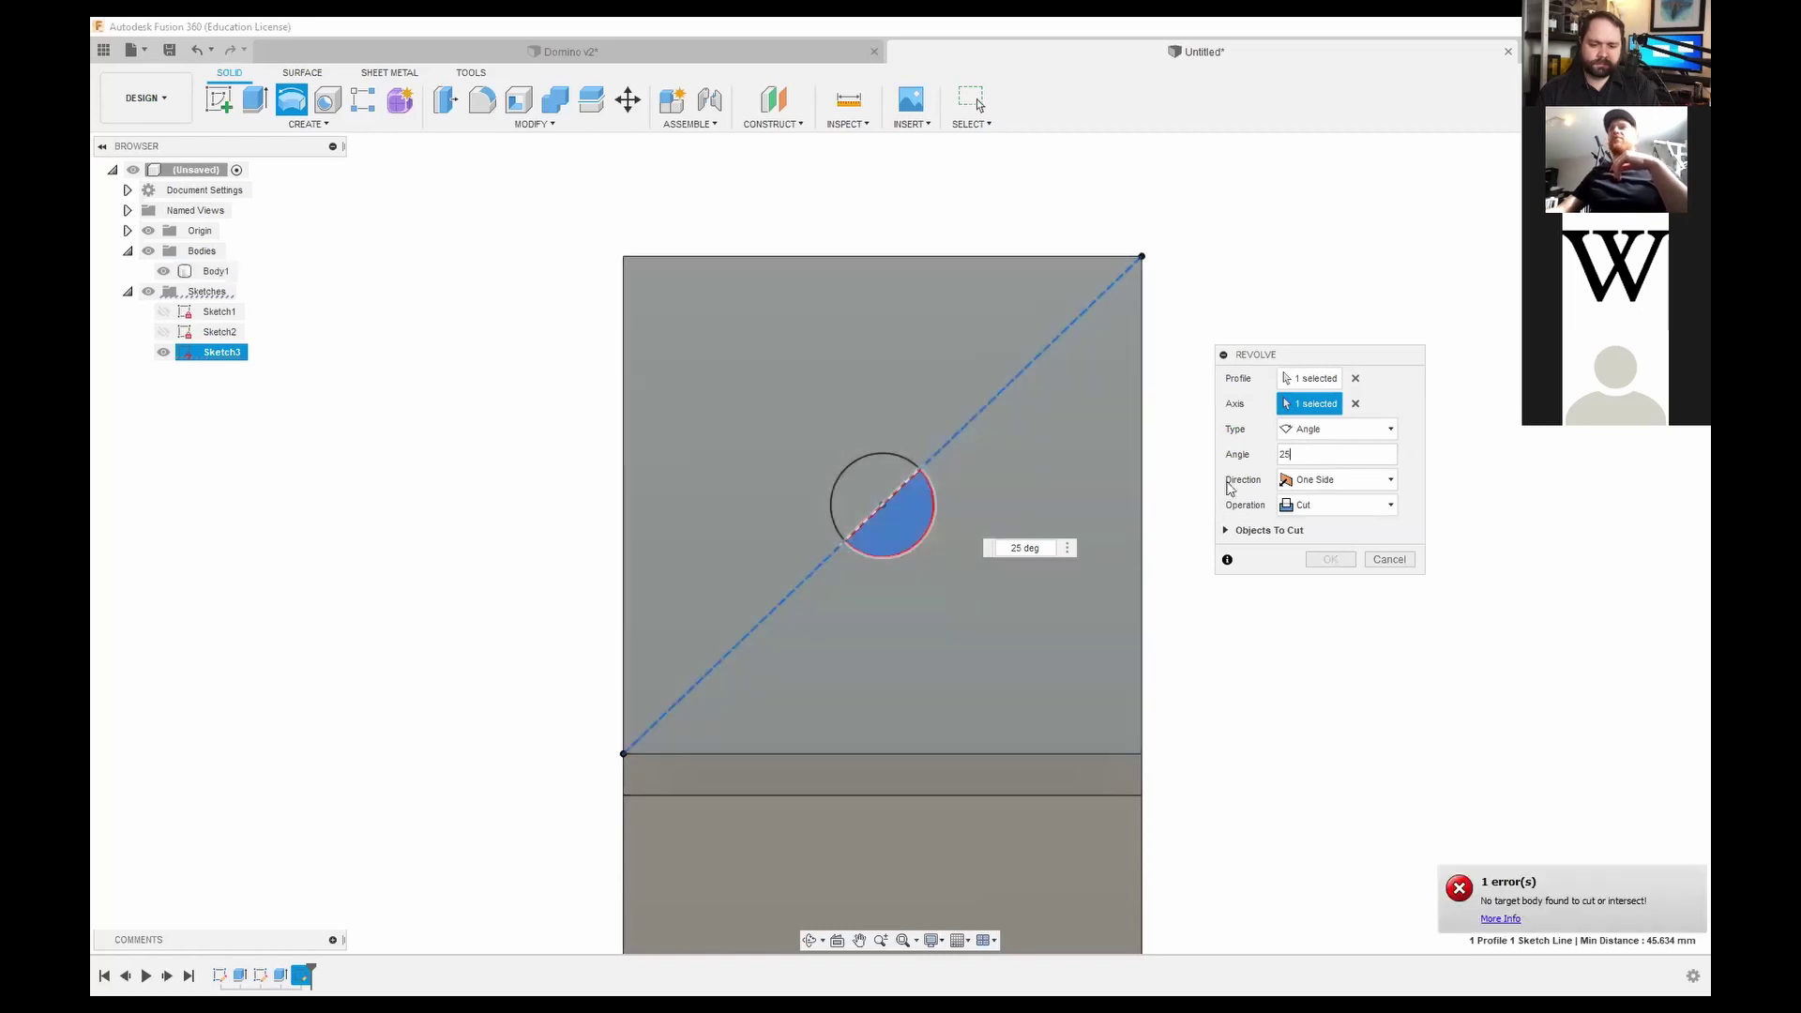
{"action": "left_click_drag", "start_coordinate": [1327, 453], "coordinate": [1278, 460]}
{"action": "type", "text": "0"}
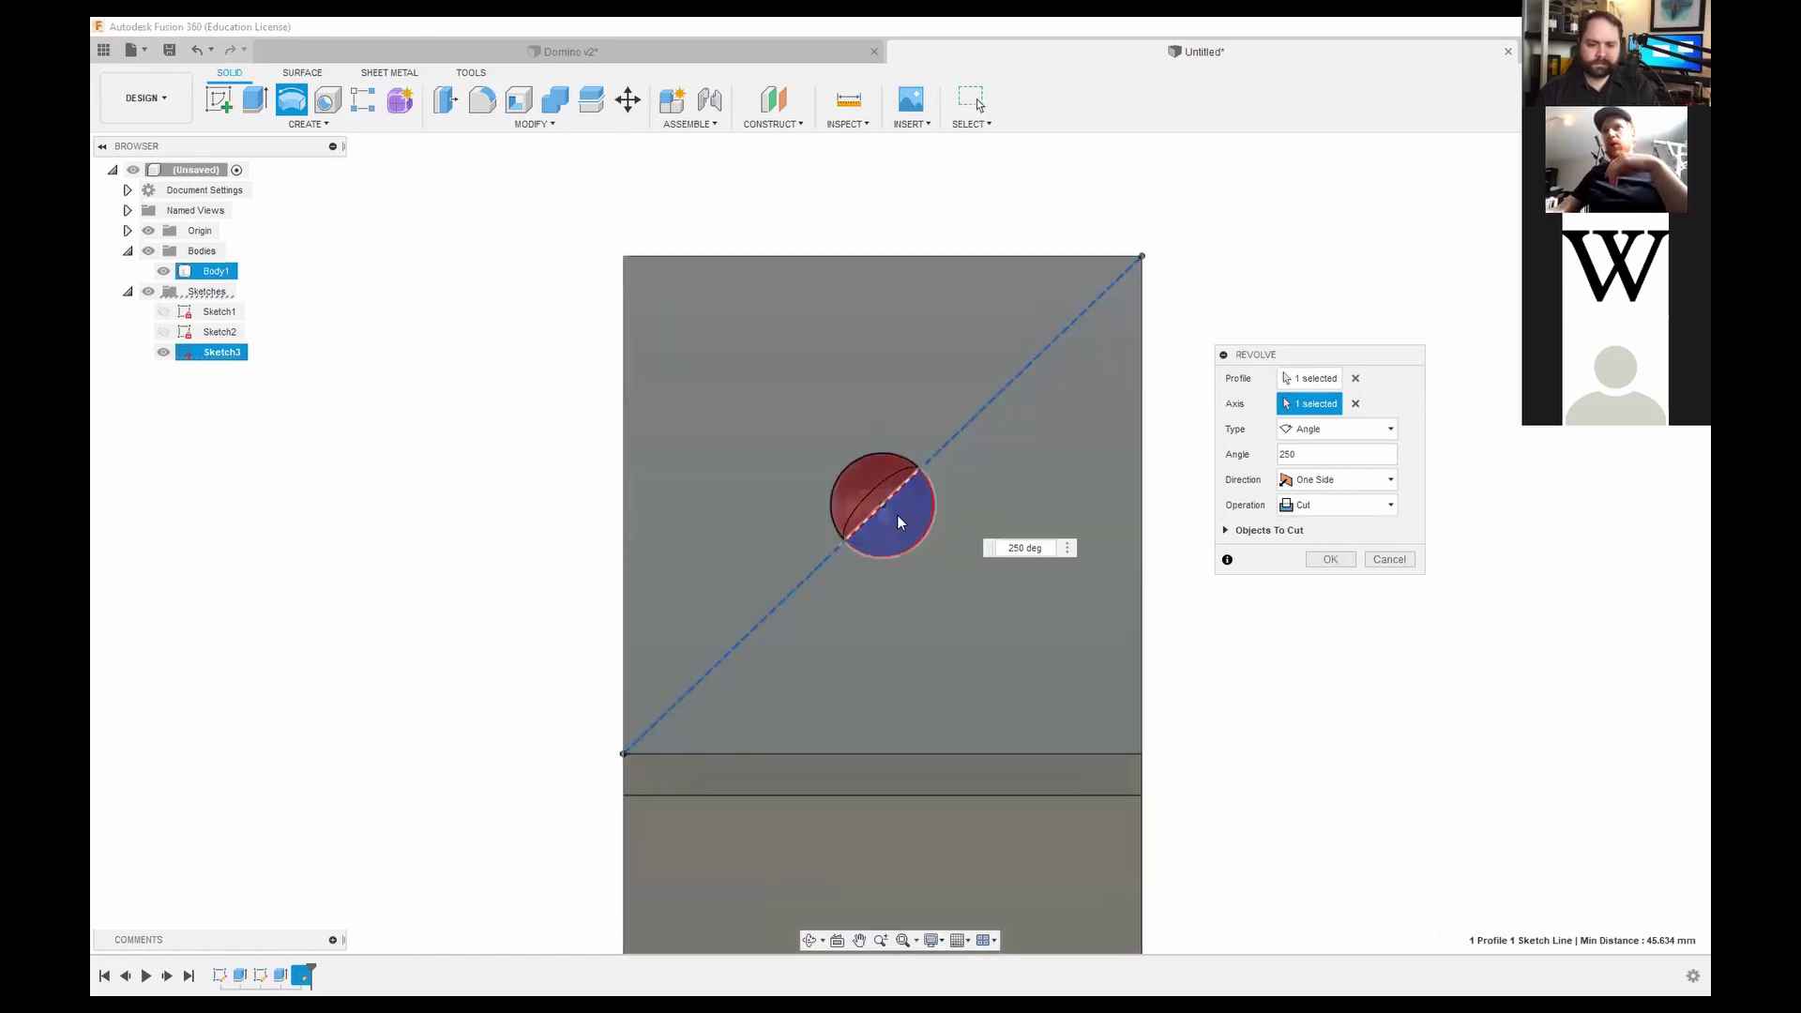
Step: Set the revolve angle to 360 degrees and complete the pip cut after checking its preview from an angled view
{"action": "left_click_drag", "start_coordinate": [1336, 452], "coordinate": [1263, 462]}
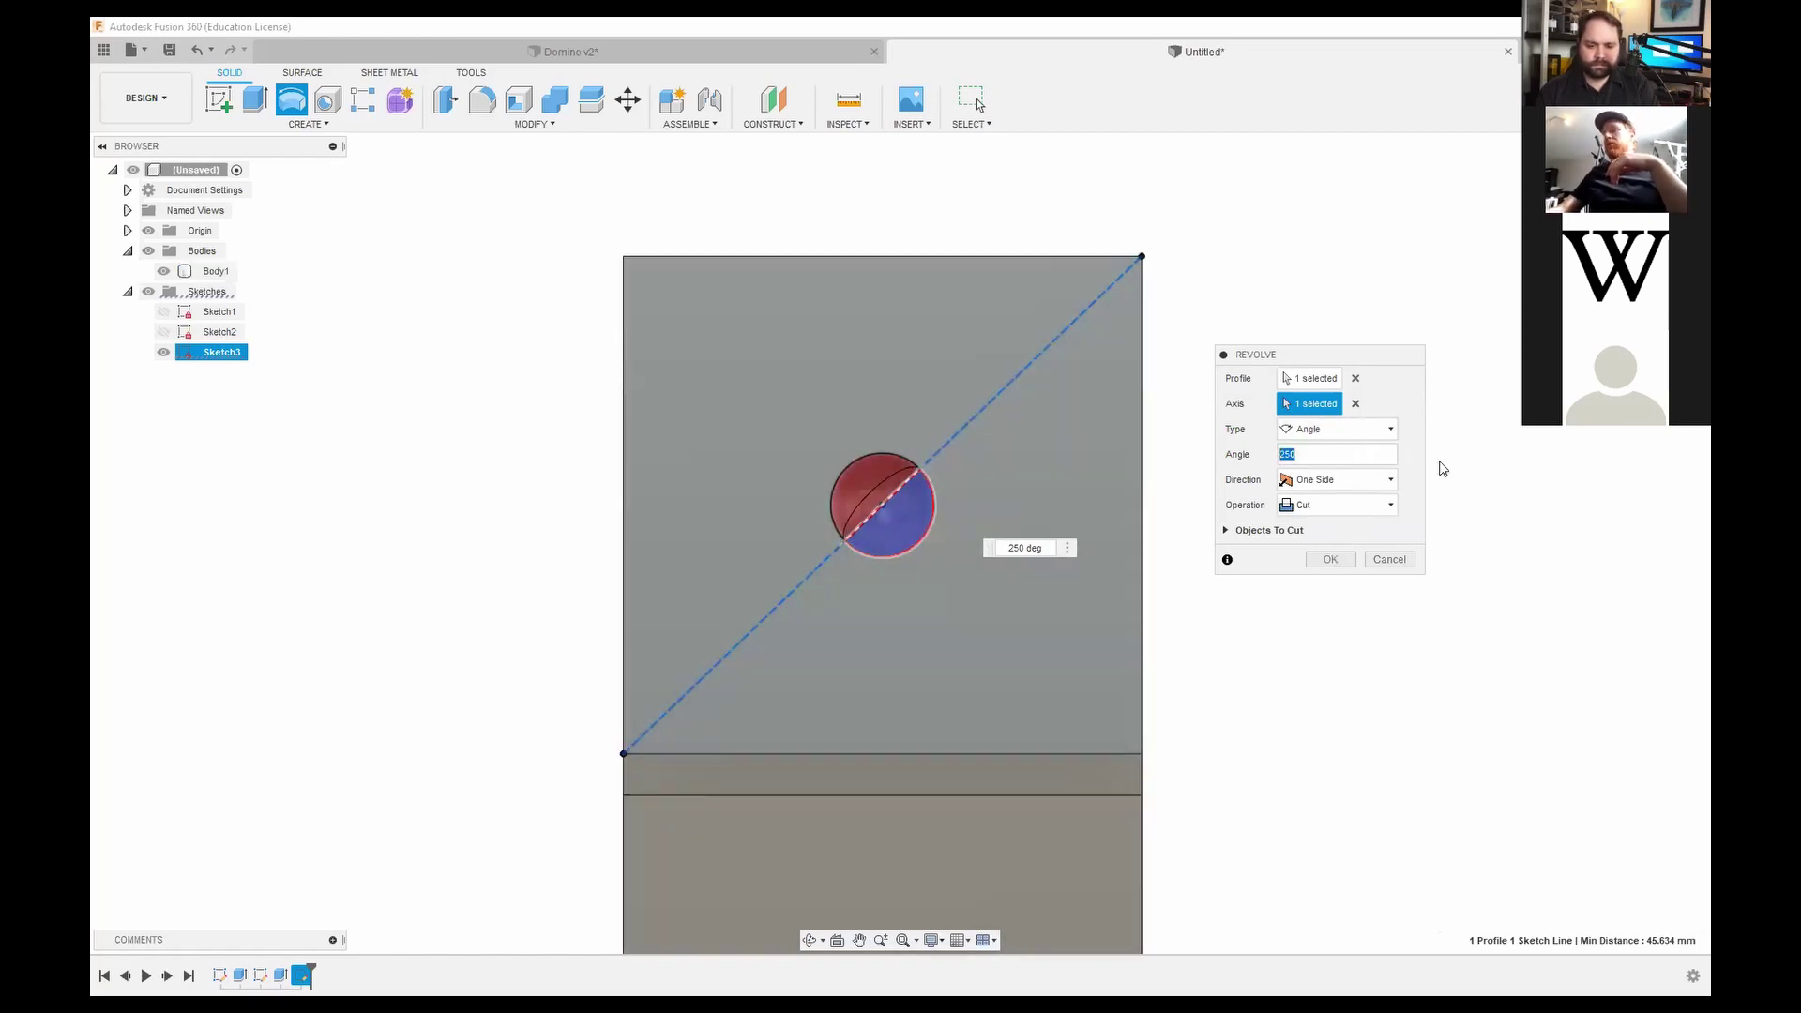
{"action": "type", "text": "360"}
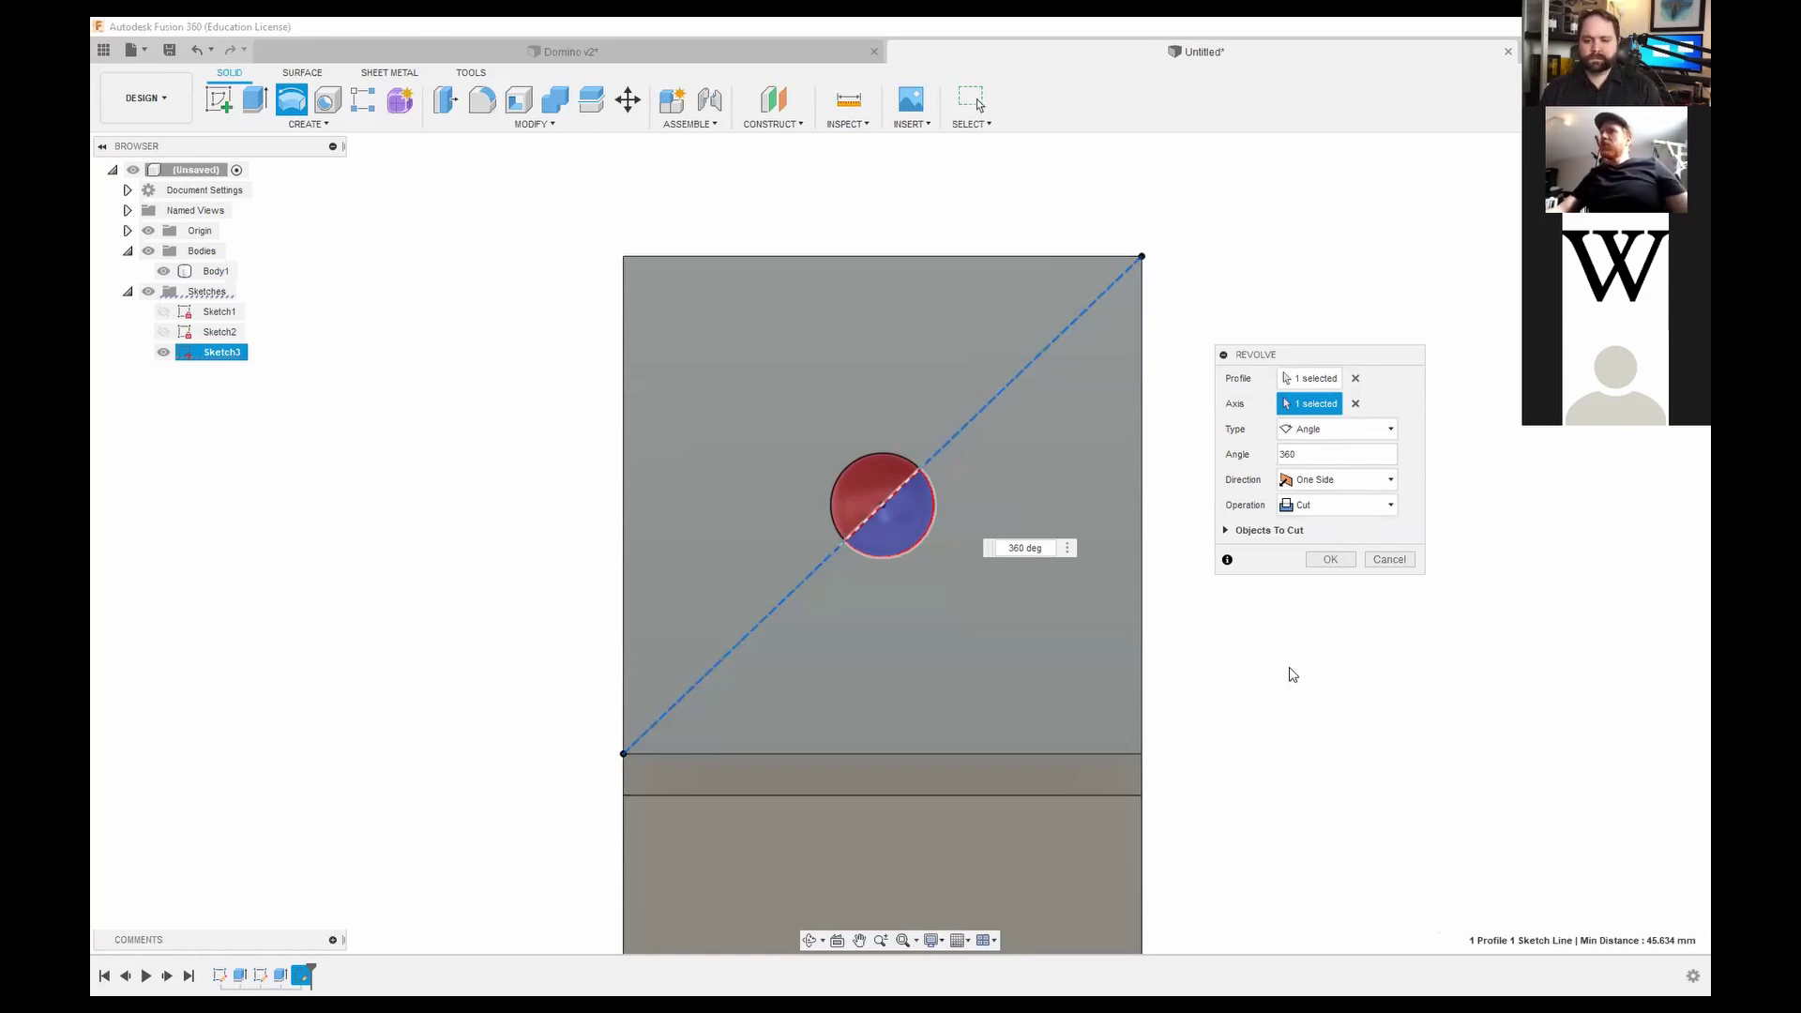
{"action": "mouse_move", "coordinate": [994, 600]}
{"action": "middle_mouse_down", "text": "shift"}
{"action": "mouse_move", "coordinate": [1125, 474]}
{"action": "mouse_move", "coordinate": [1060, 483]}
{"action": "mouse_move", "coordinate": [933, 408]}
{"action": "mouse_move", "coordinate": [826, 483]}
{"action": "mouse_move", "coordinate": [797, 473]}
{"action": "mouse_move", "coordinate": [816, 660]}
{"action": "middle_mouse_up", "text": "shift"}
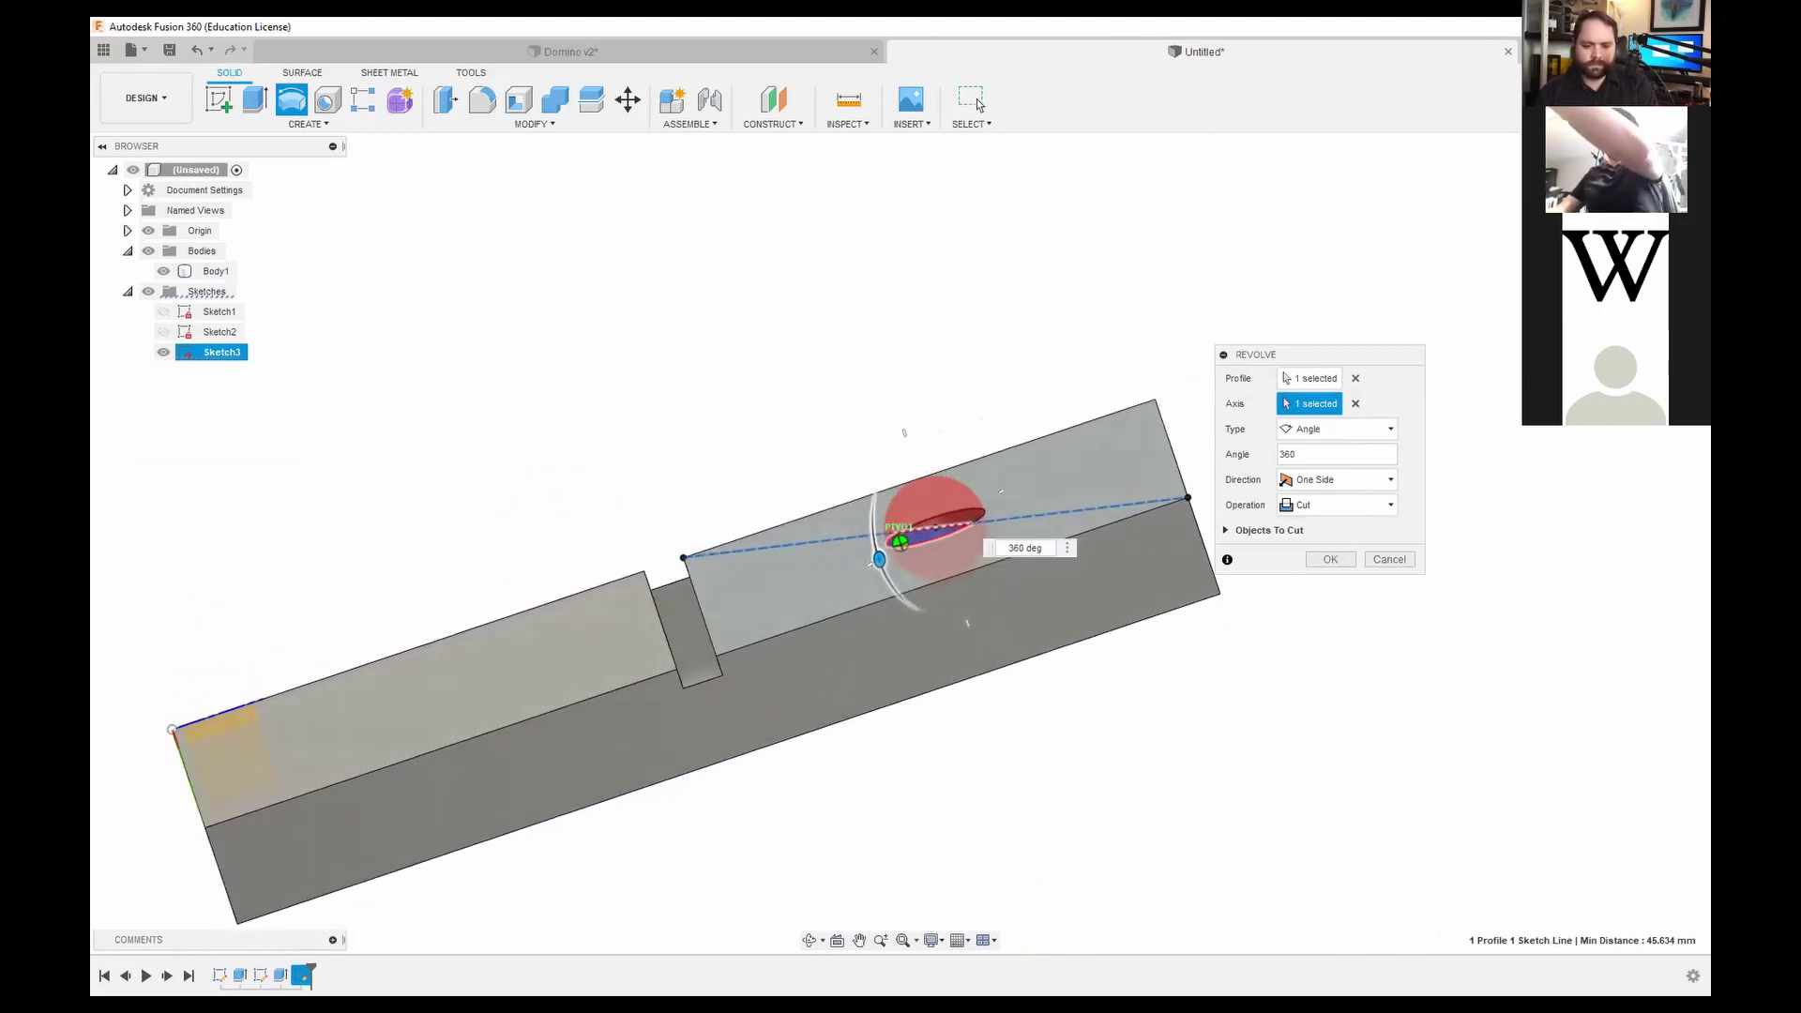
{"action": "middle_click_drag", "start_coordinate": [877, 525], "coordinate": [877, 522], "text": "shift"}
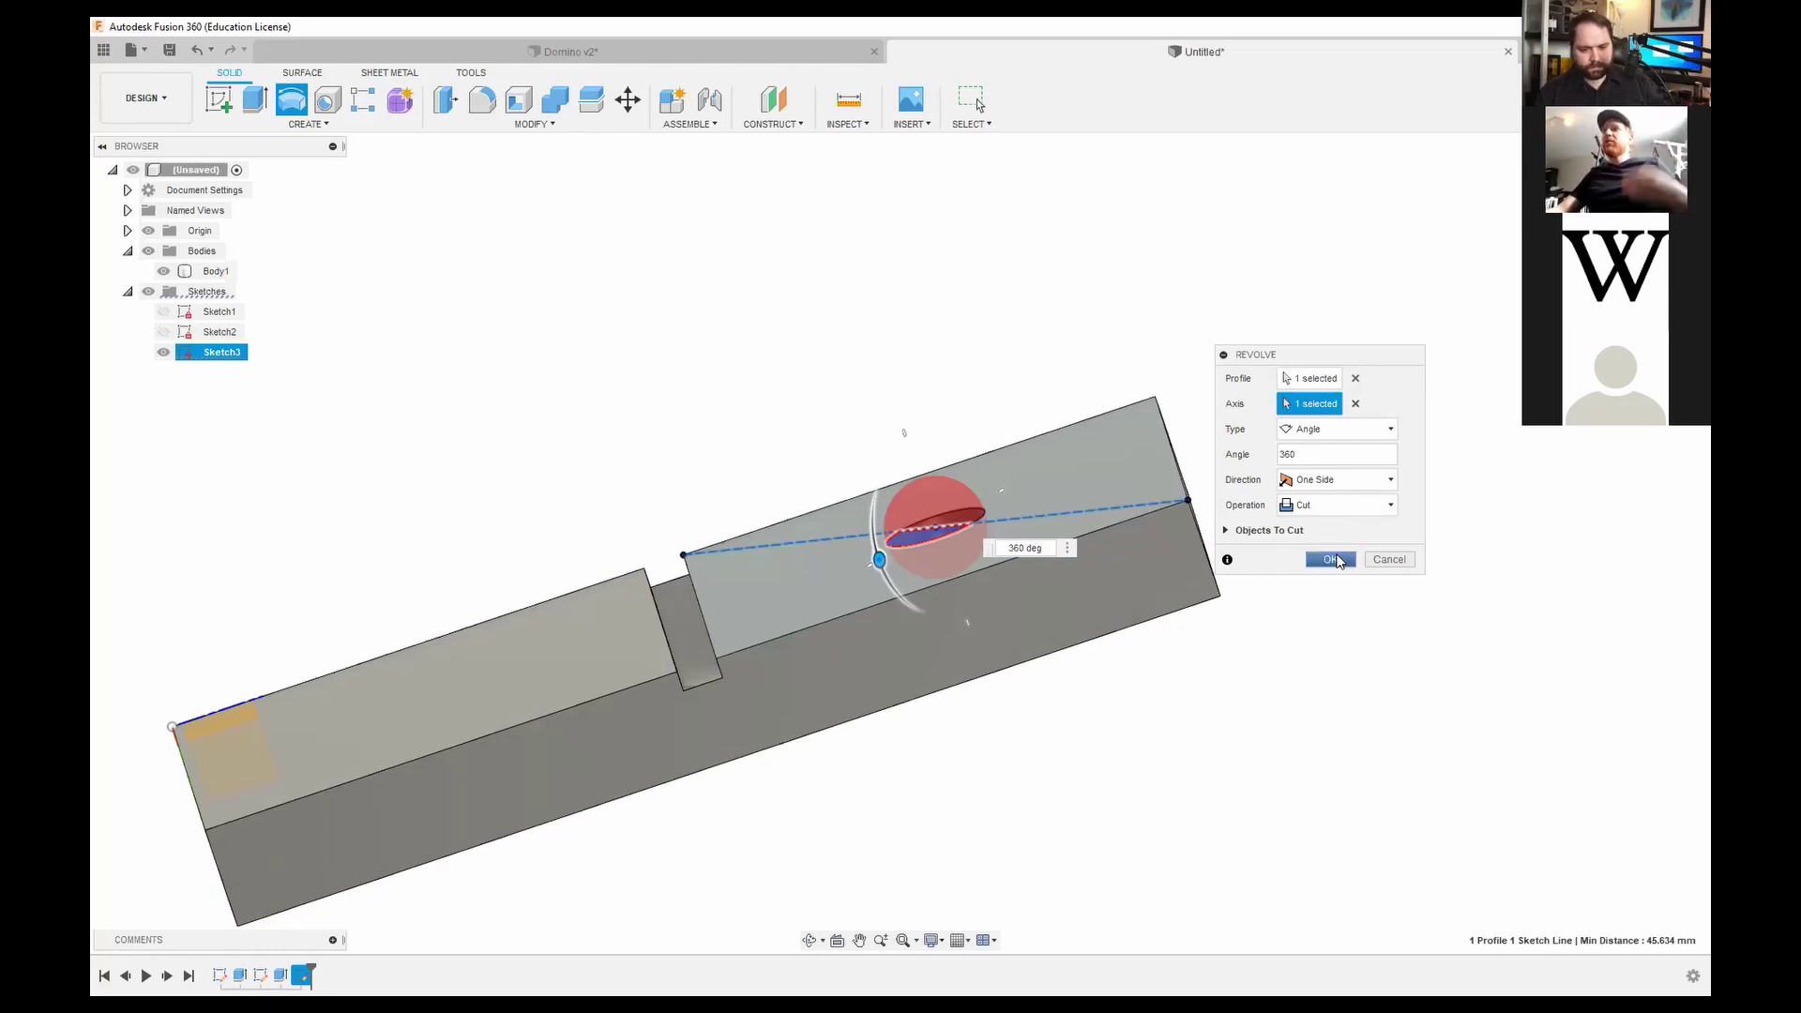
{"action": "left_click", "coordinate": [1332, 560]}
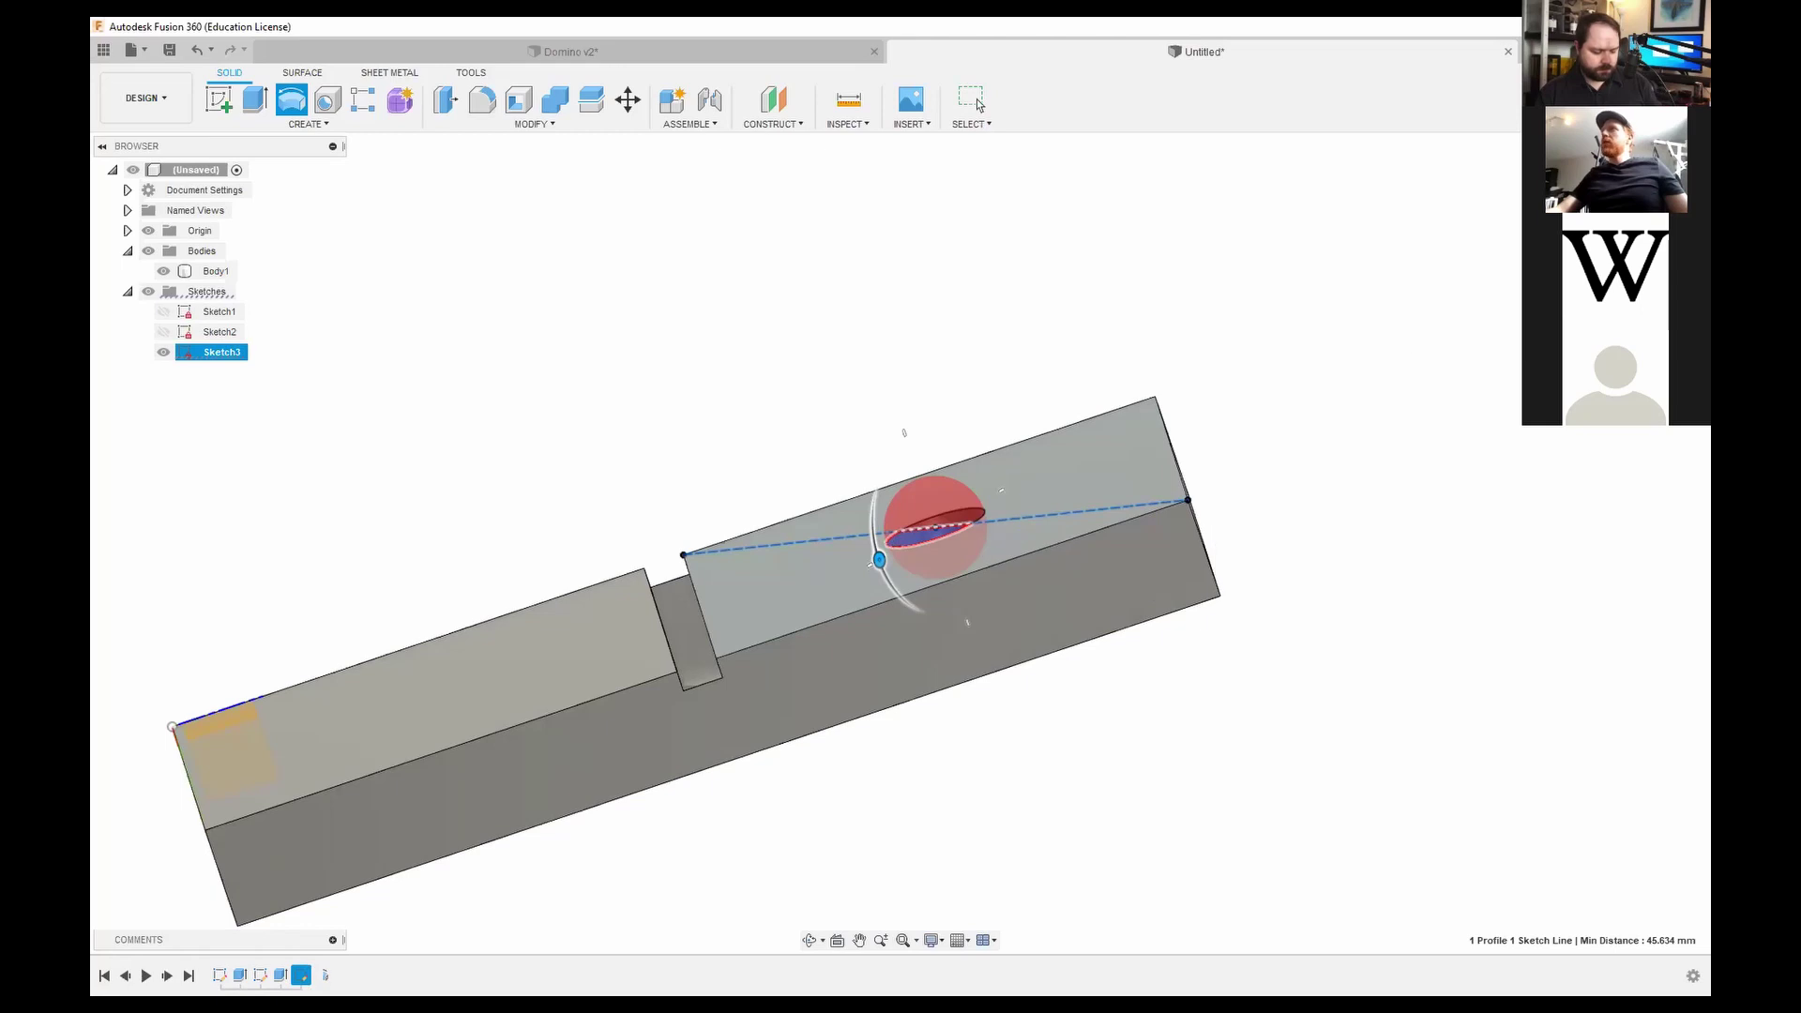
Step: Inspect the cut pip from the end and home views, and compare the tile with the finished Domino v2 design
{"action": "left_click", "coordinate": [1652, 193]}
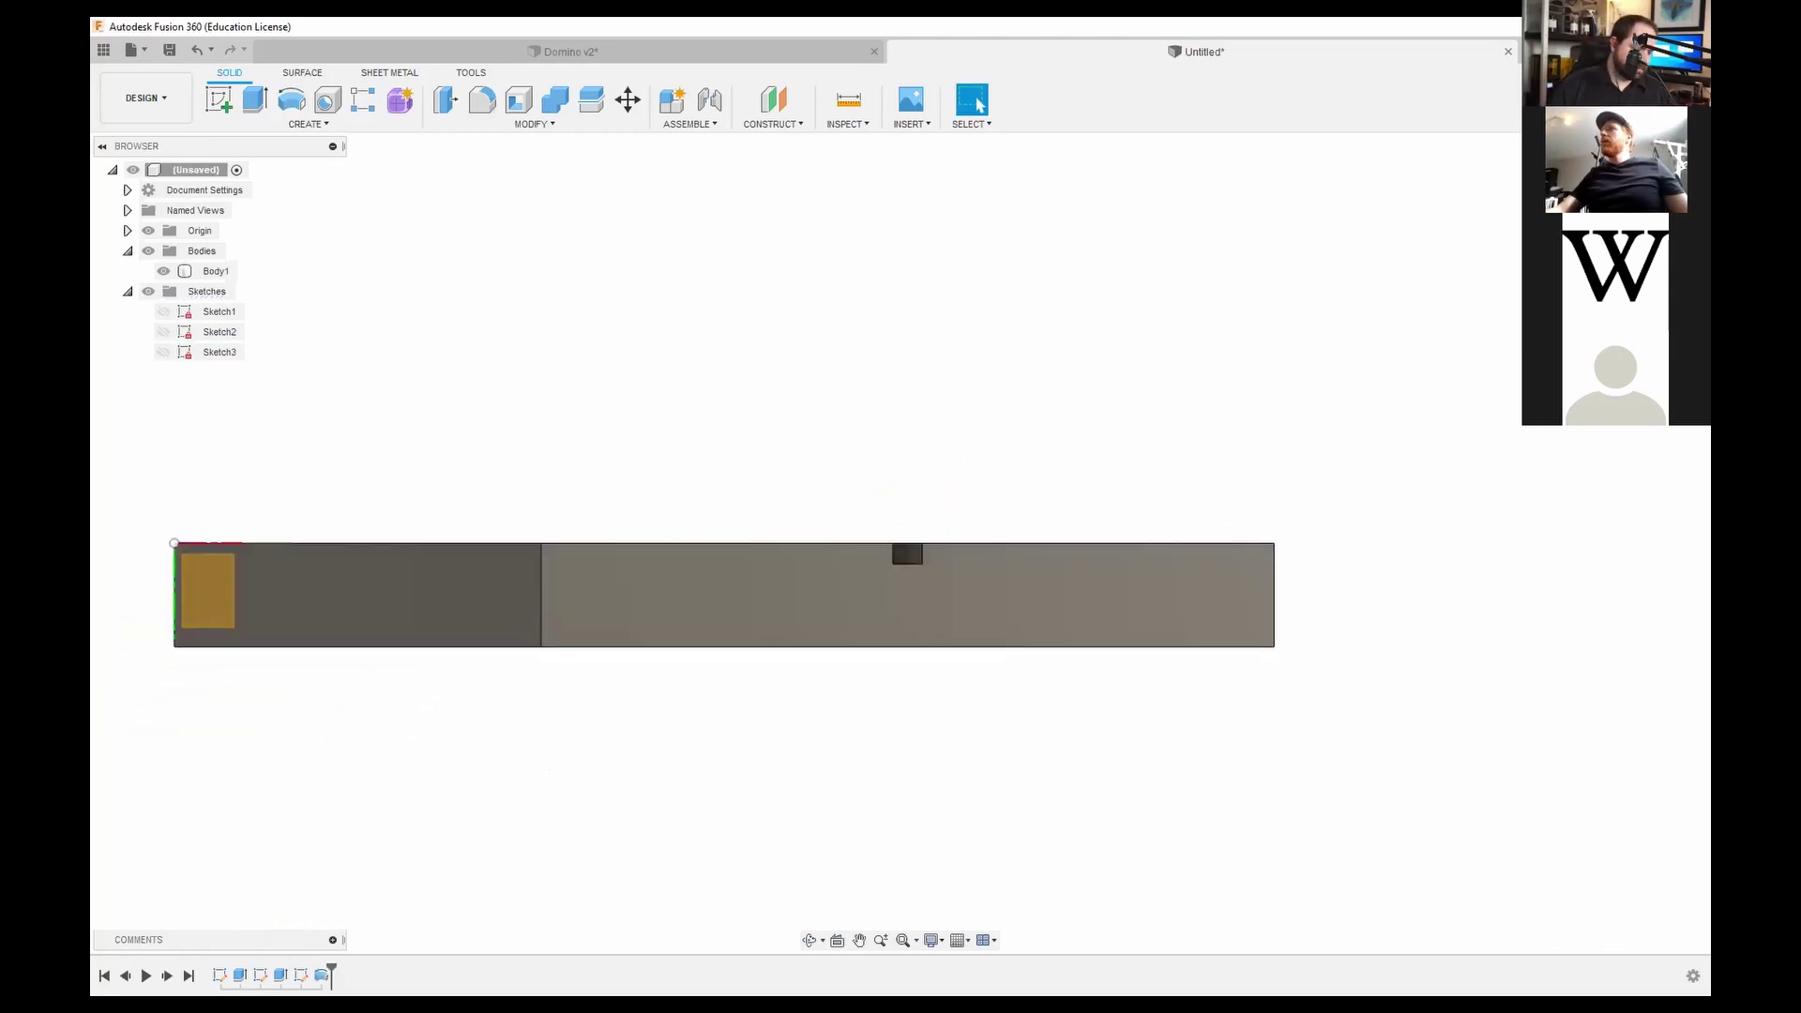
{"action": "left_click", "coordinate": [1615, 156]}
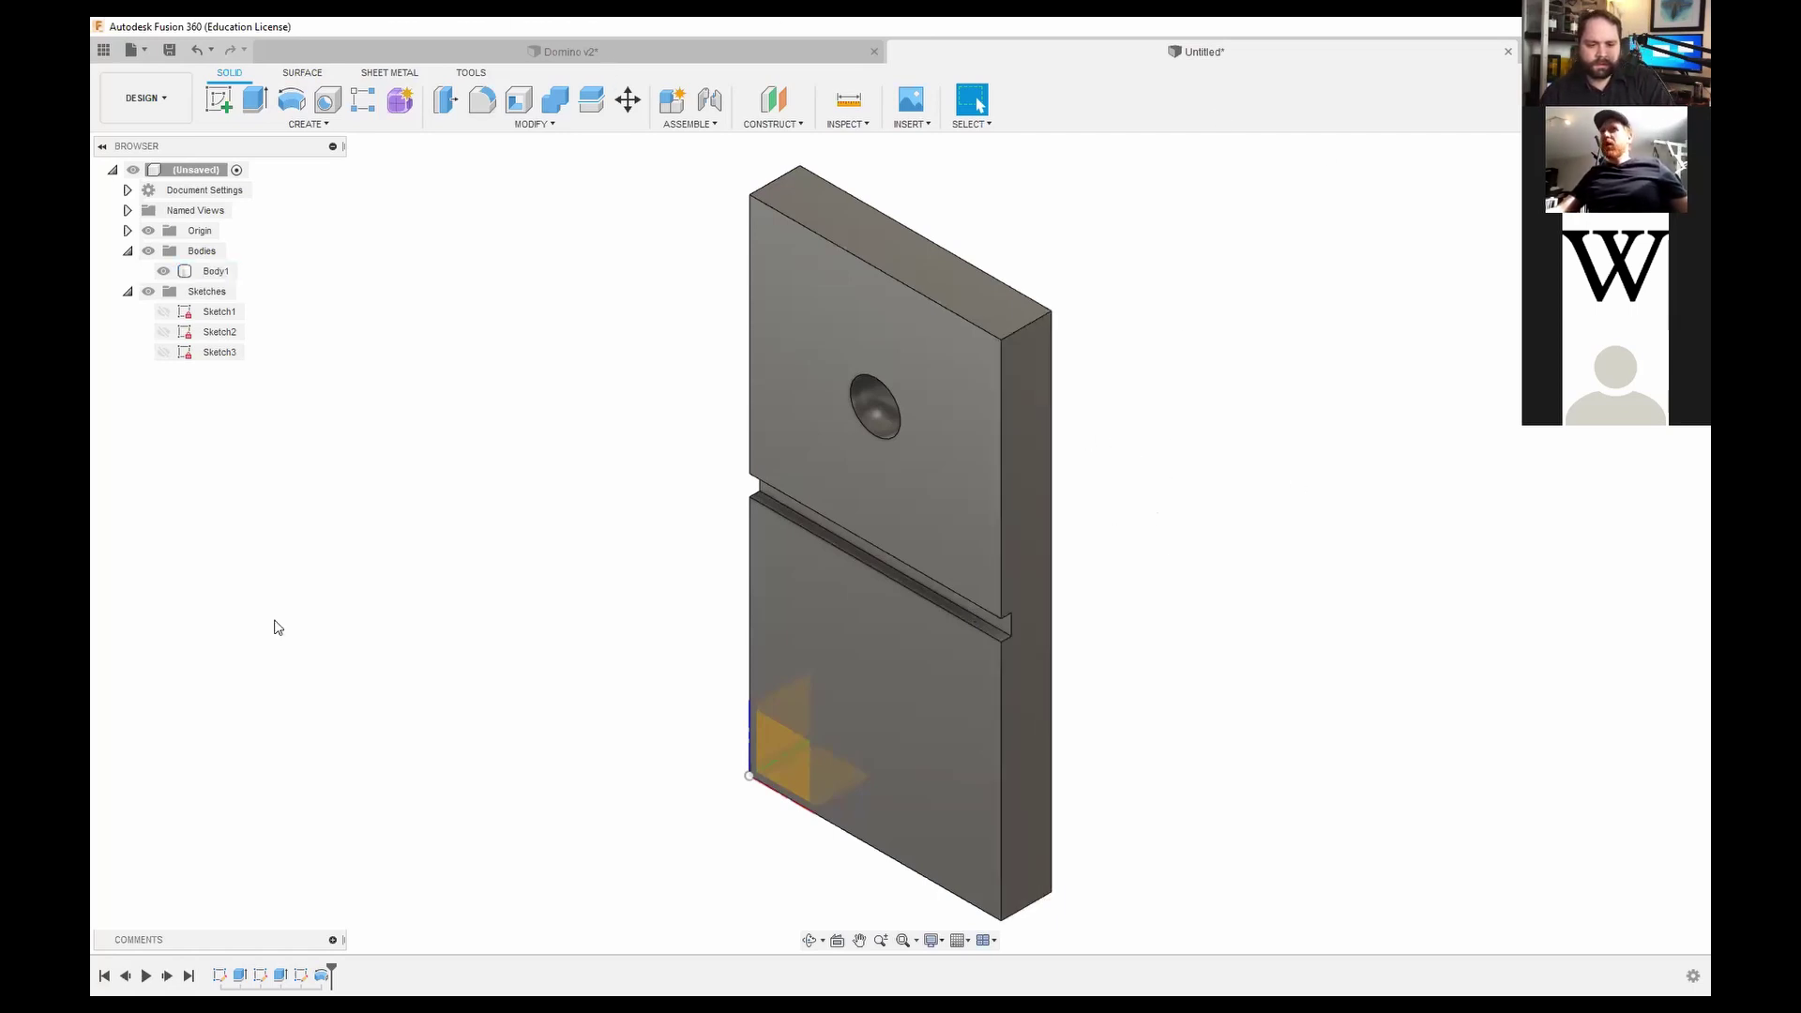
{"action": "left_click", "coordinate": [824, 509]}
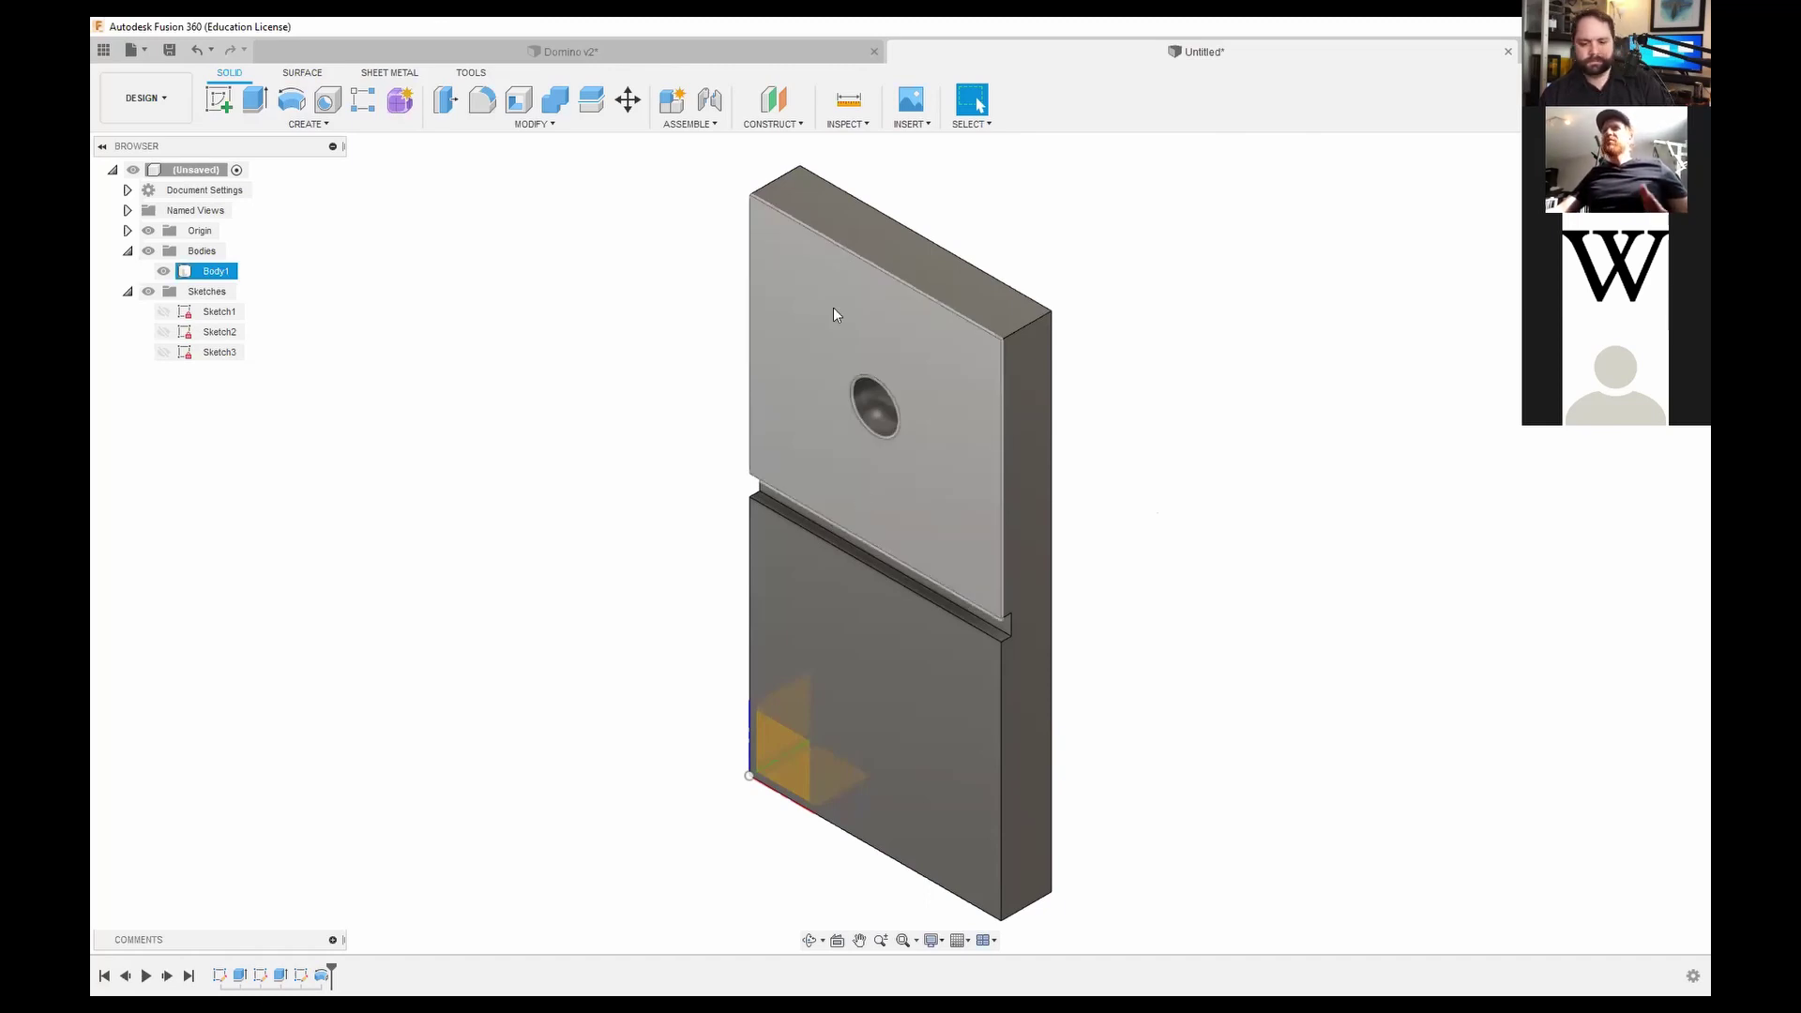
{"action": "left_click", "coordinate": [694, 54]}
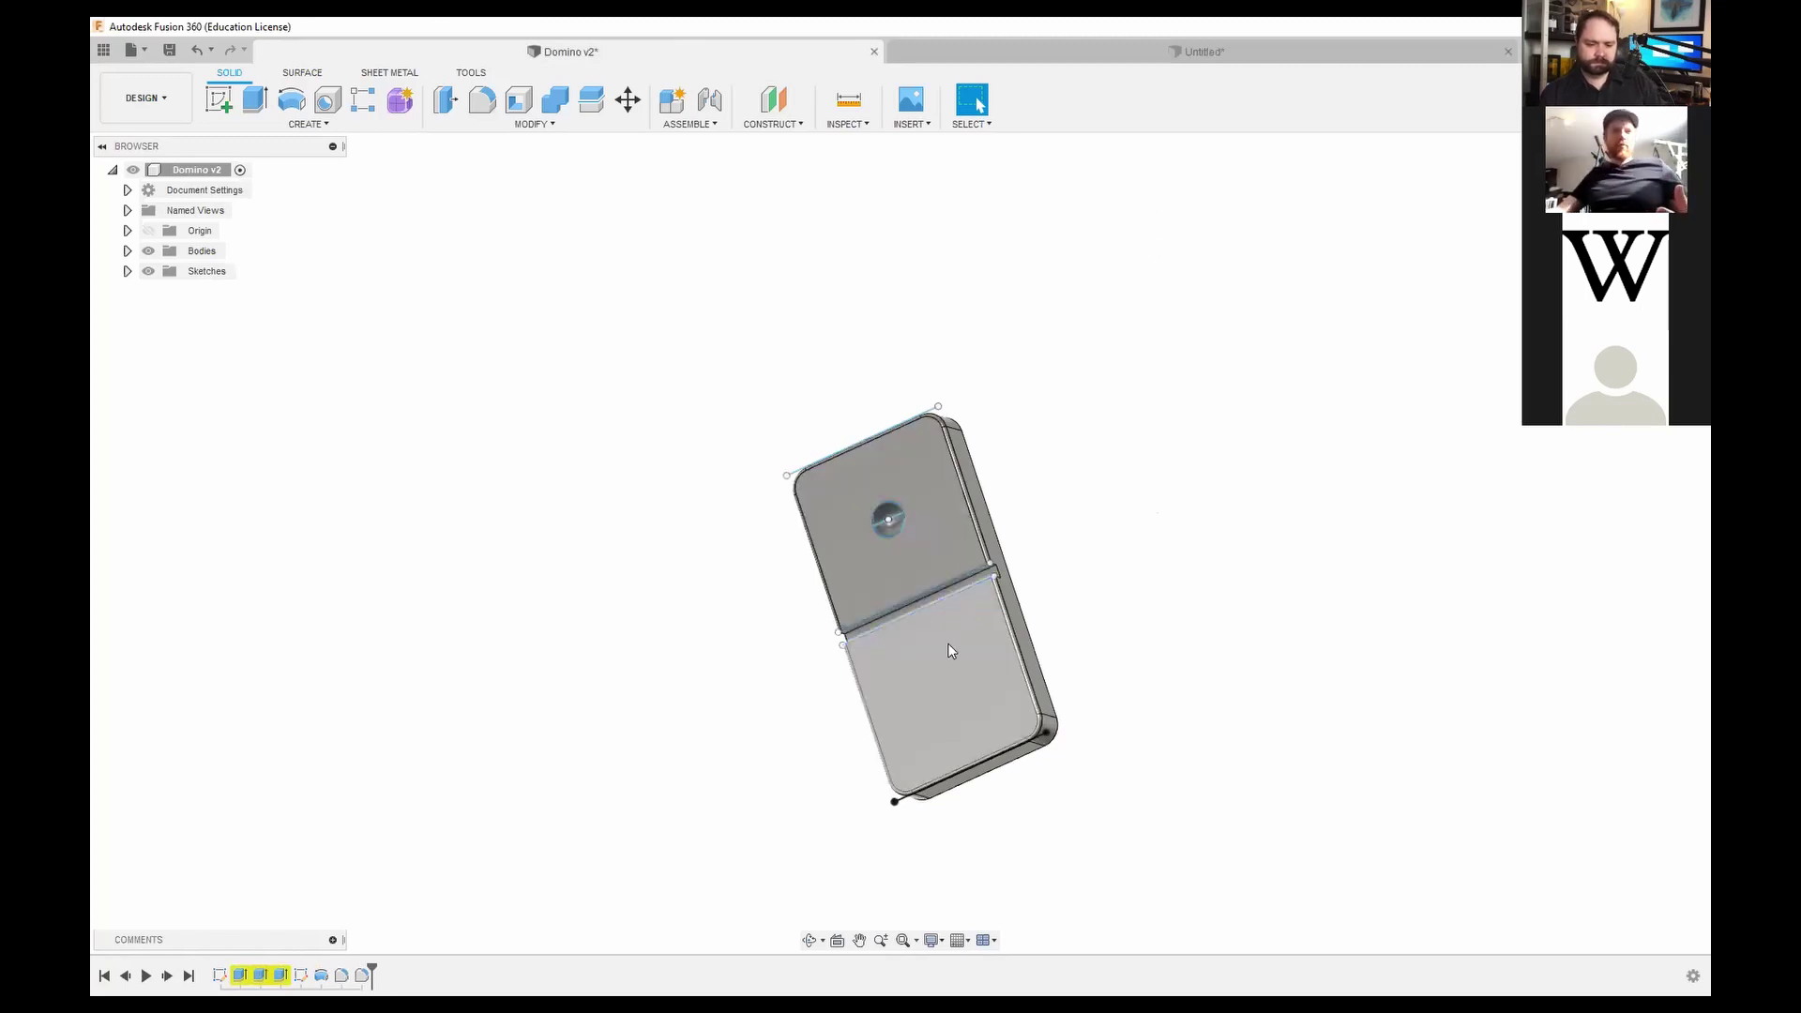
{"action": "left_click", "coordinate": [987, 54]}
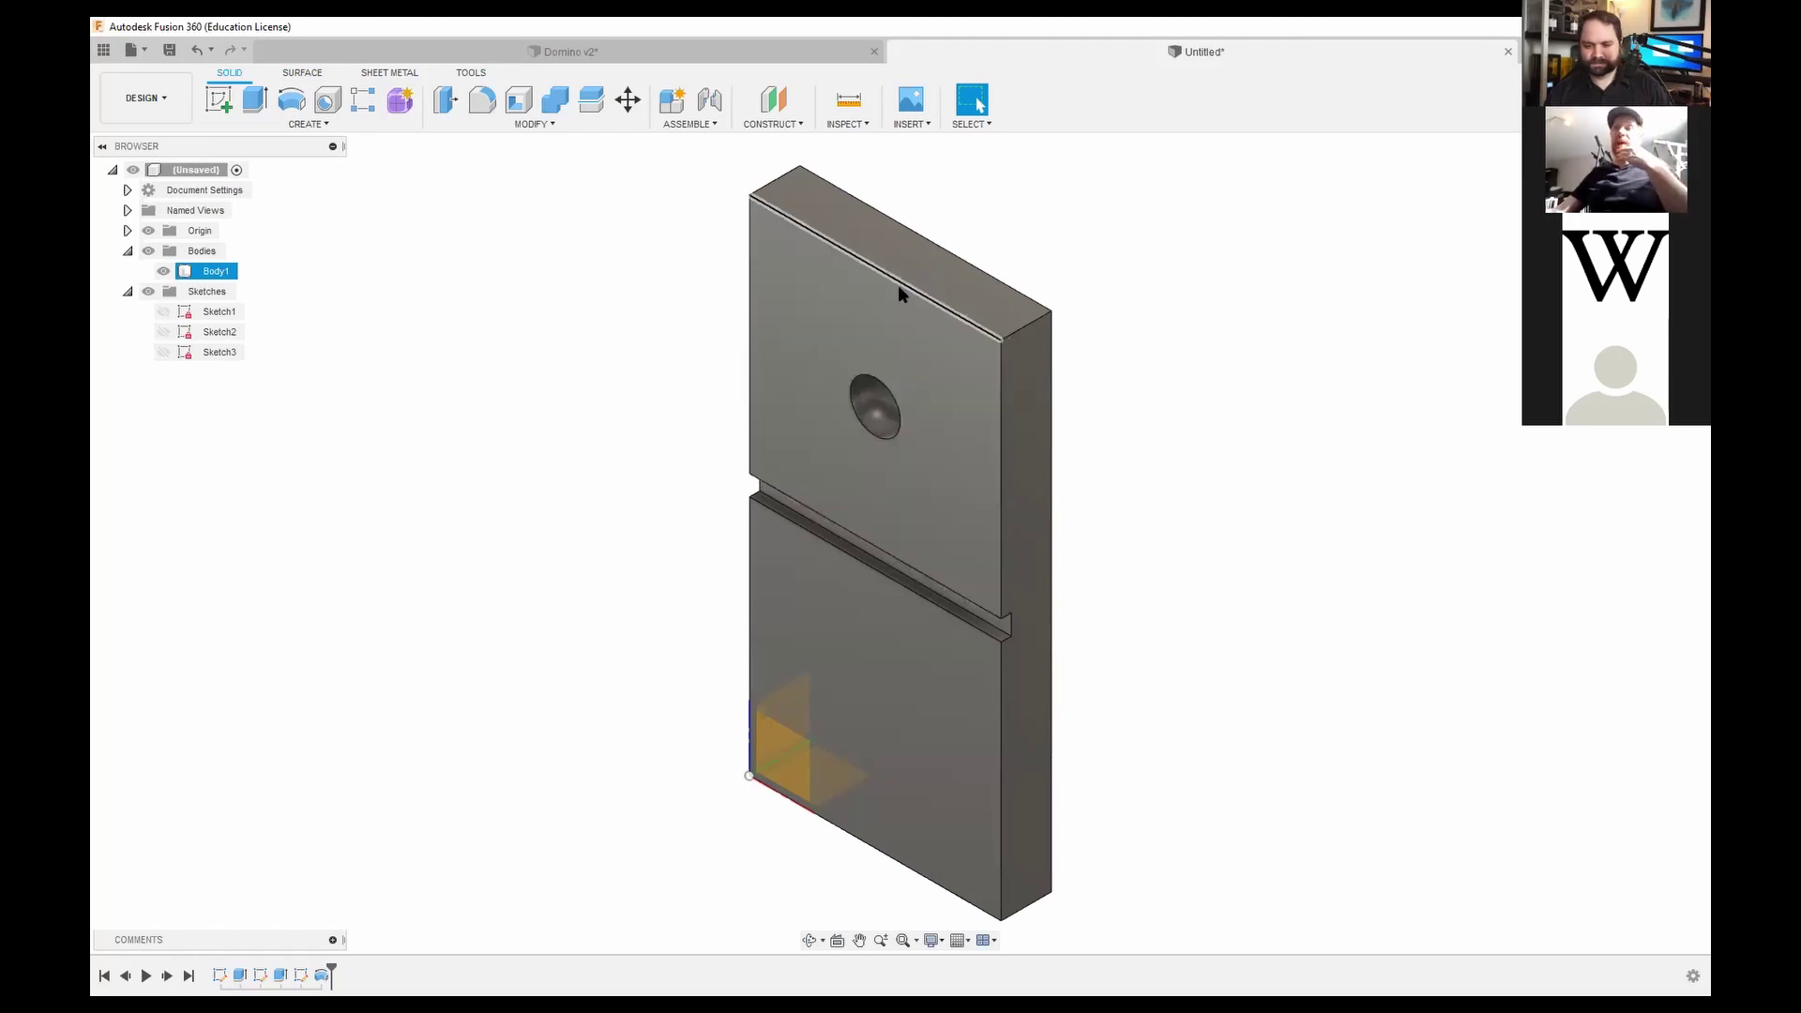
{"action": "left_click", "coordinate": [565, 161]}
{"action": "left_click", "coordinate": [846, 317]}
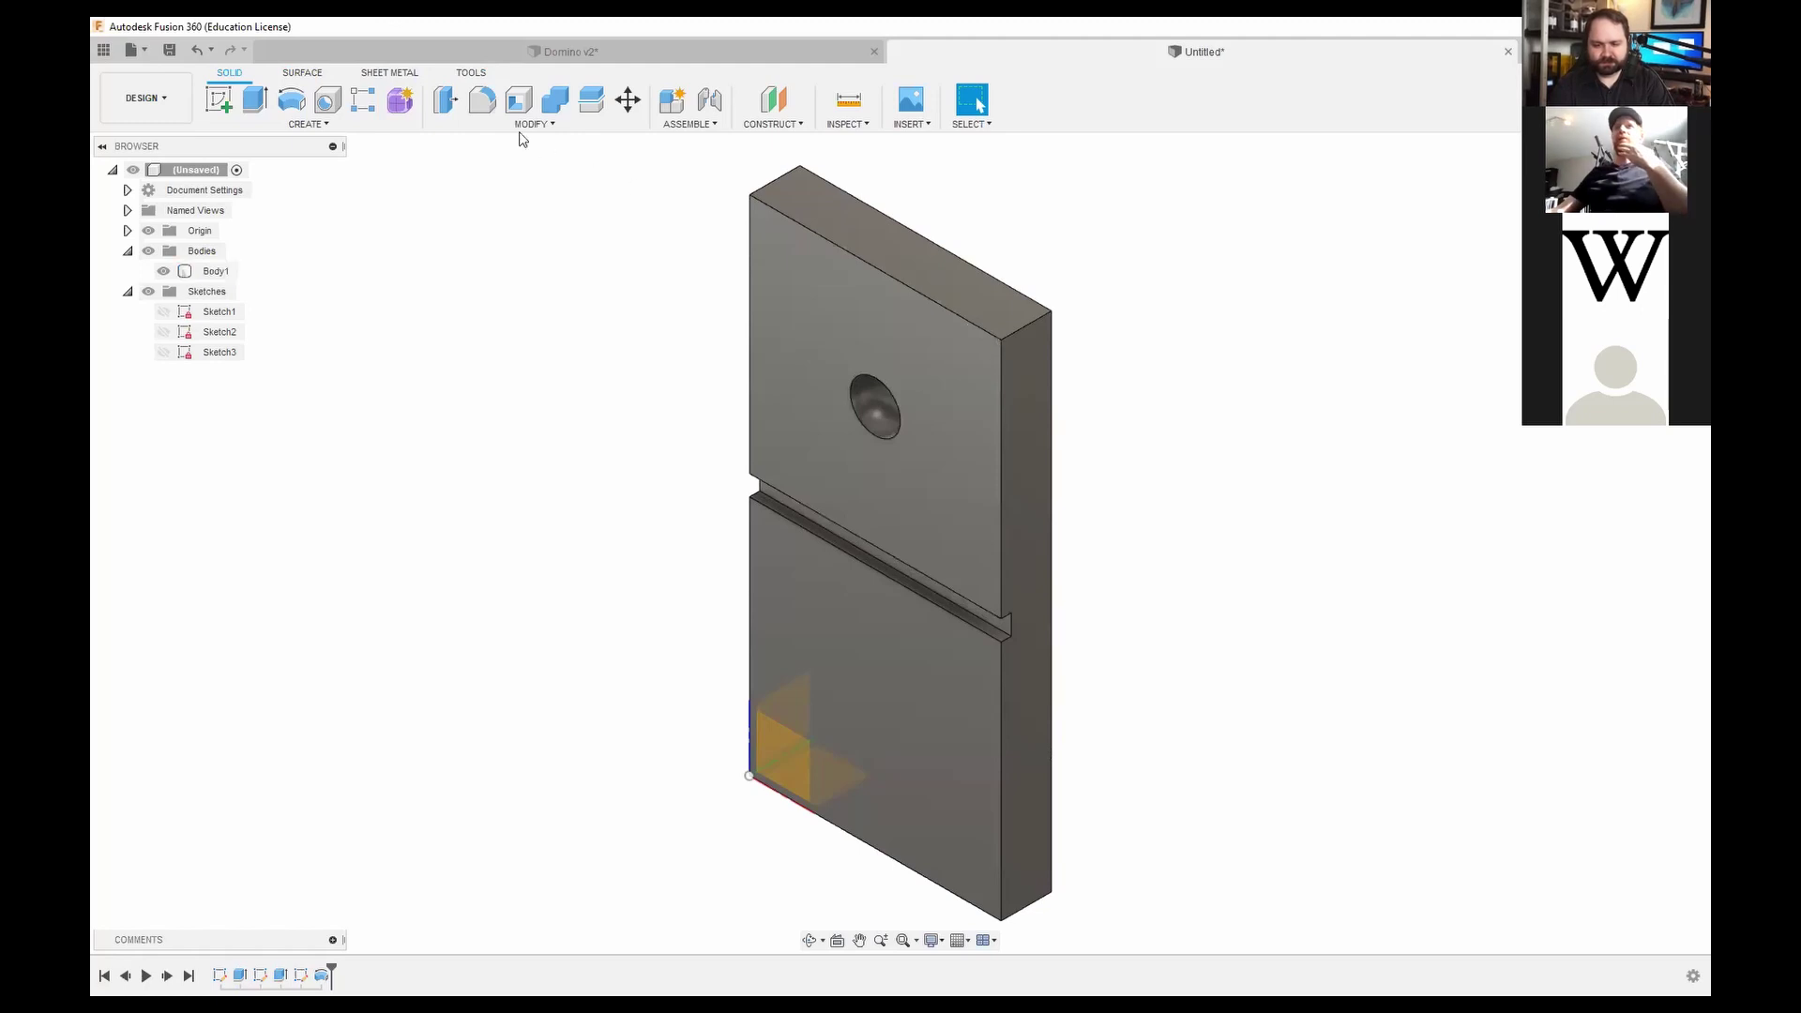
Step: Fillet the tile's four short corner edges, trying a 5 mm radius before setting it to 2 mm
{"action": "left_click", "coordinate": [554, 125]}
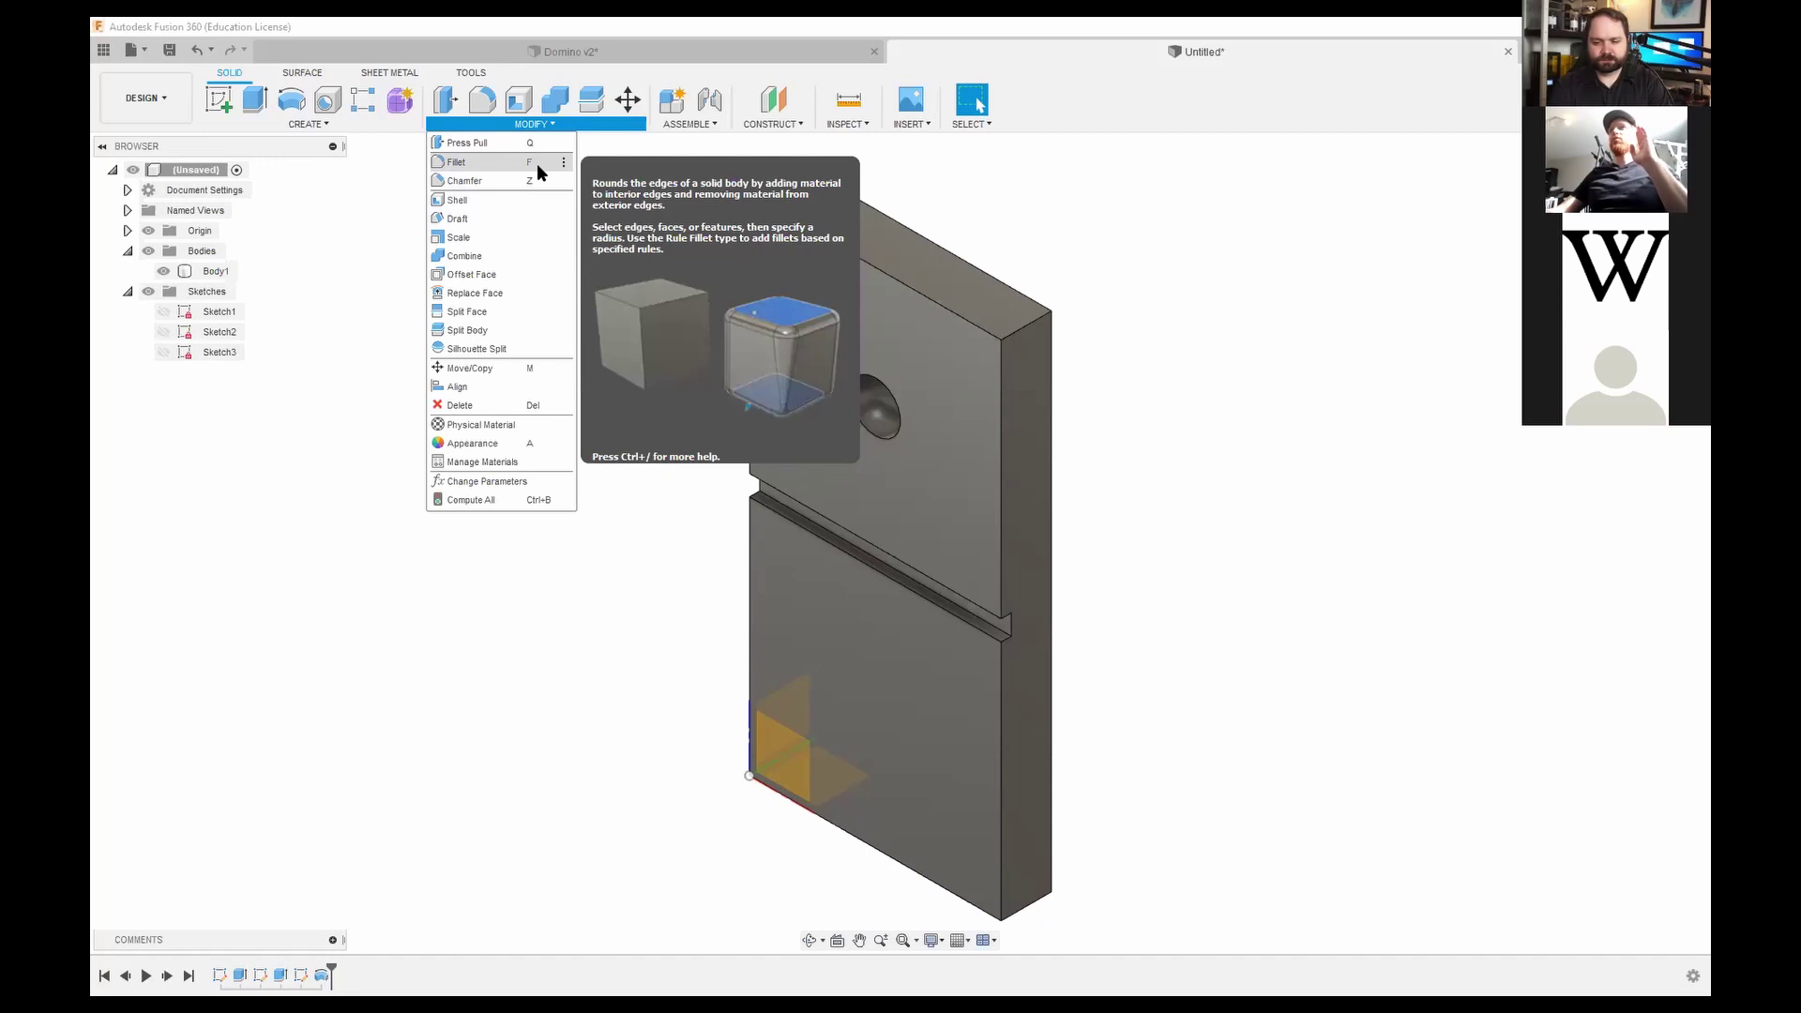
{"action": "left_click", "coordinate": [526, 164]}
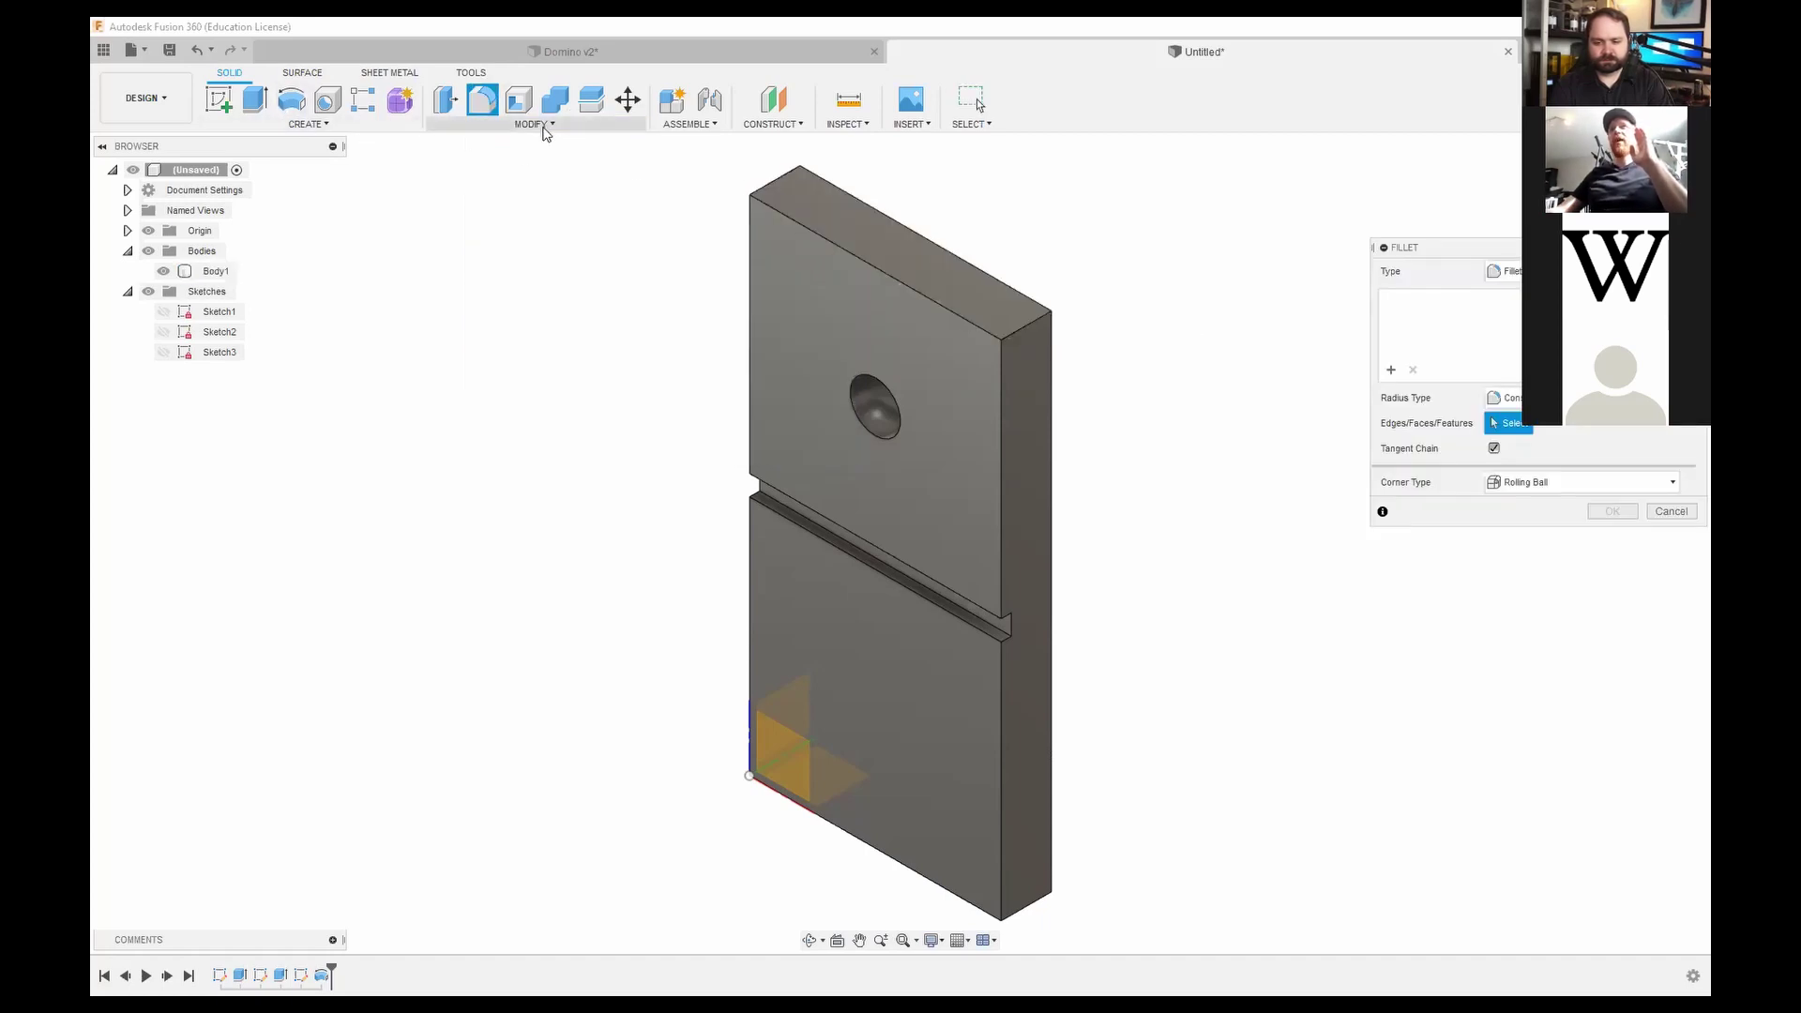
{"action": "left_click", "coordinate": [545, 133]}
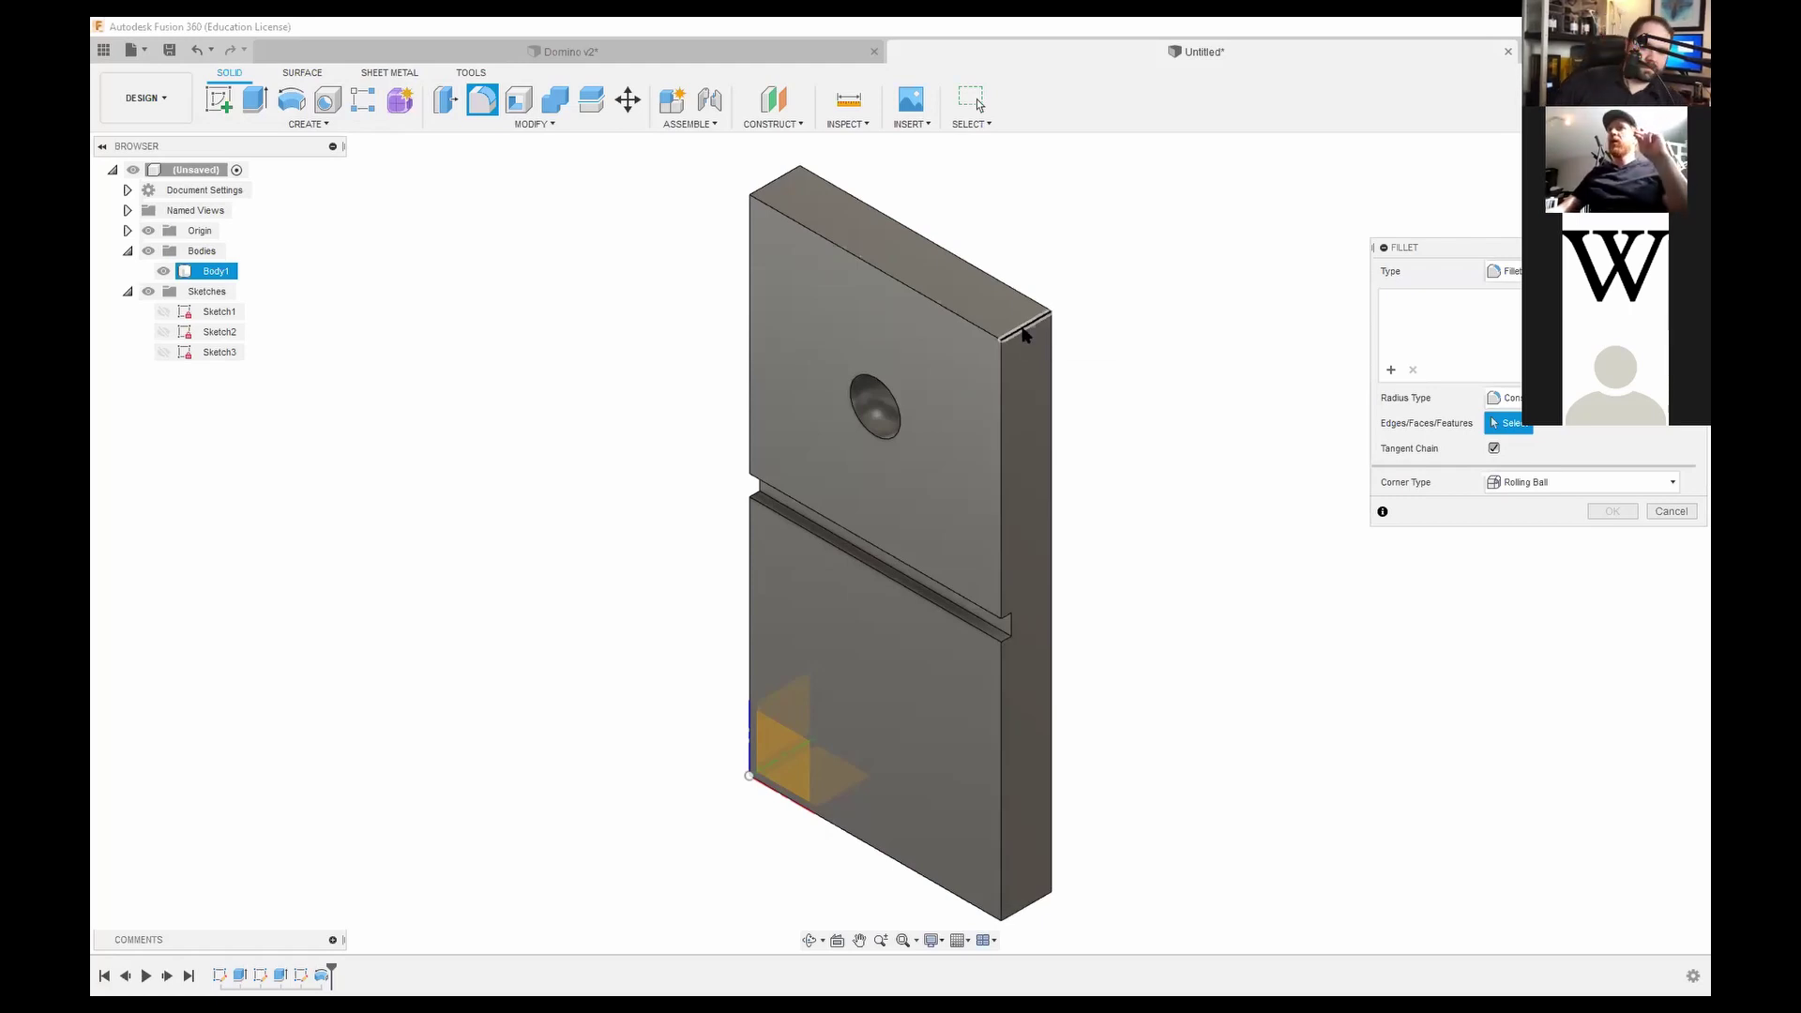
{"action": "left_click", "coordinate": [1025, 331]}
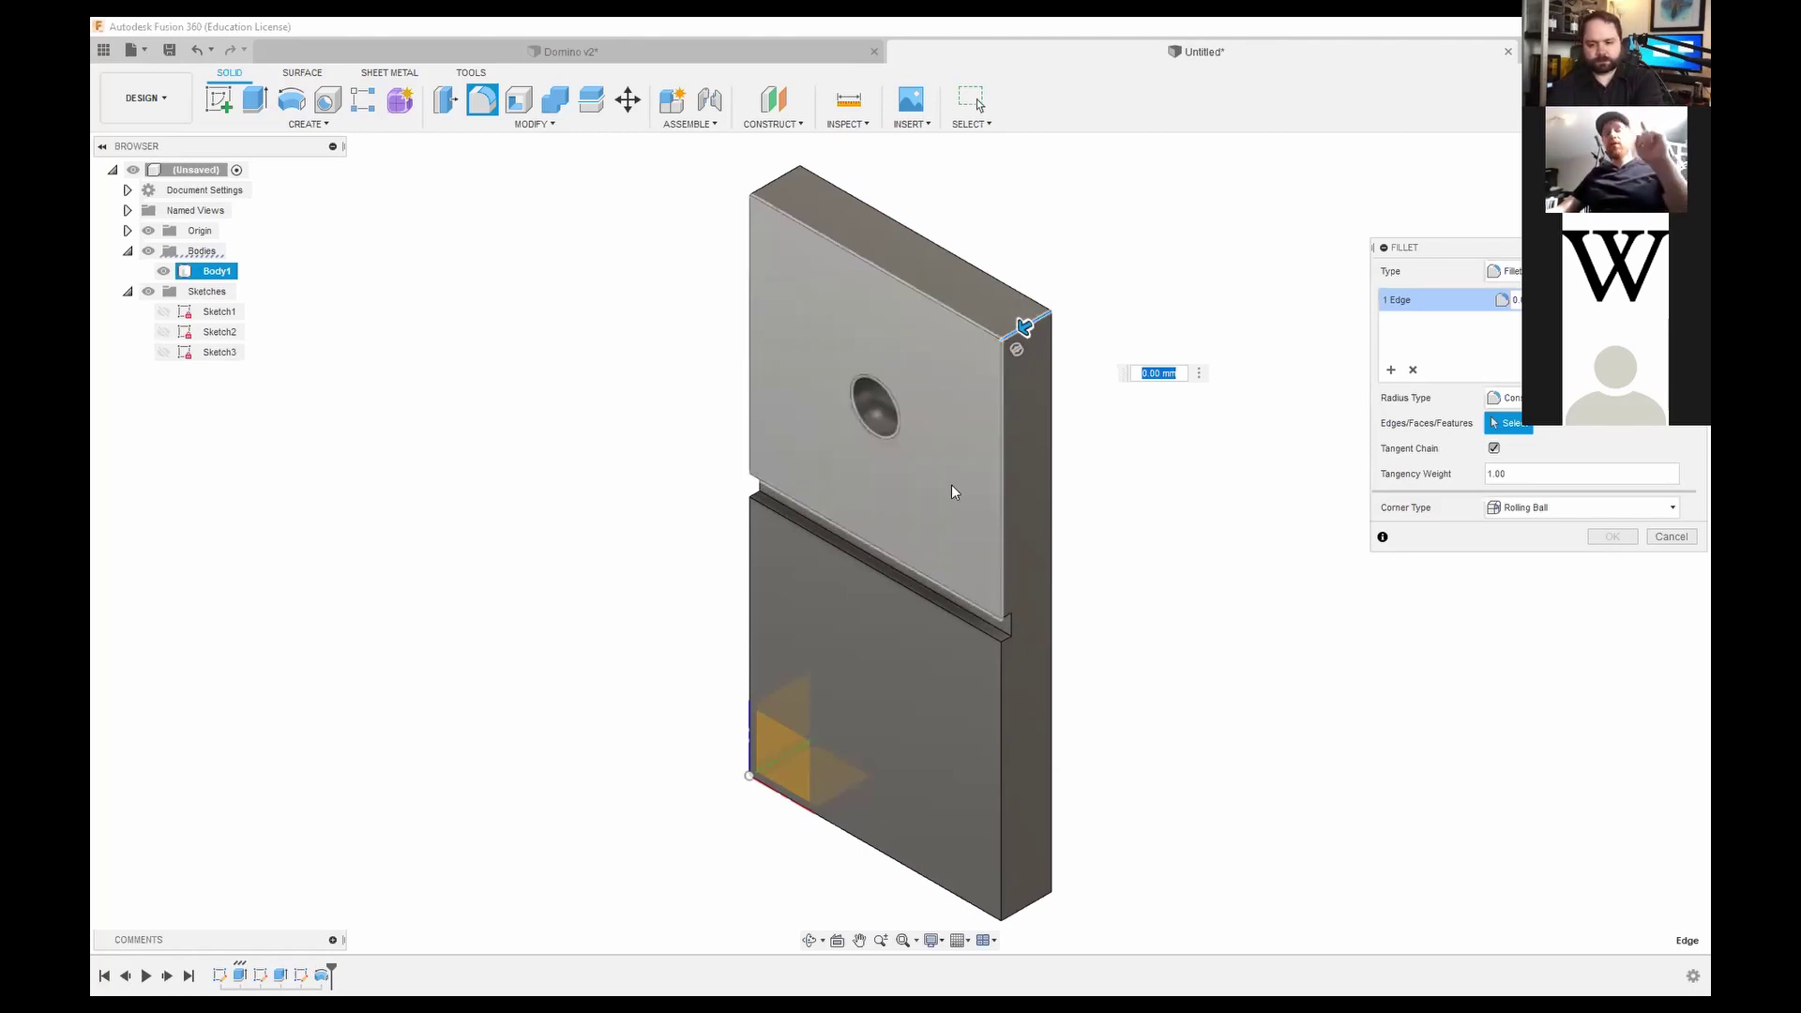
{"action": "left_click", "coordinate": [774, 187]}
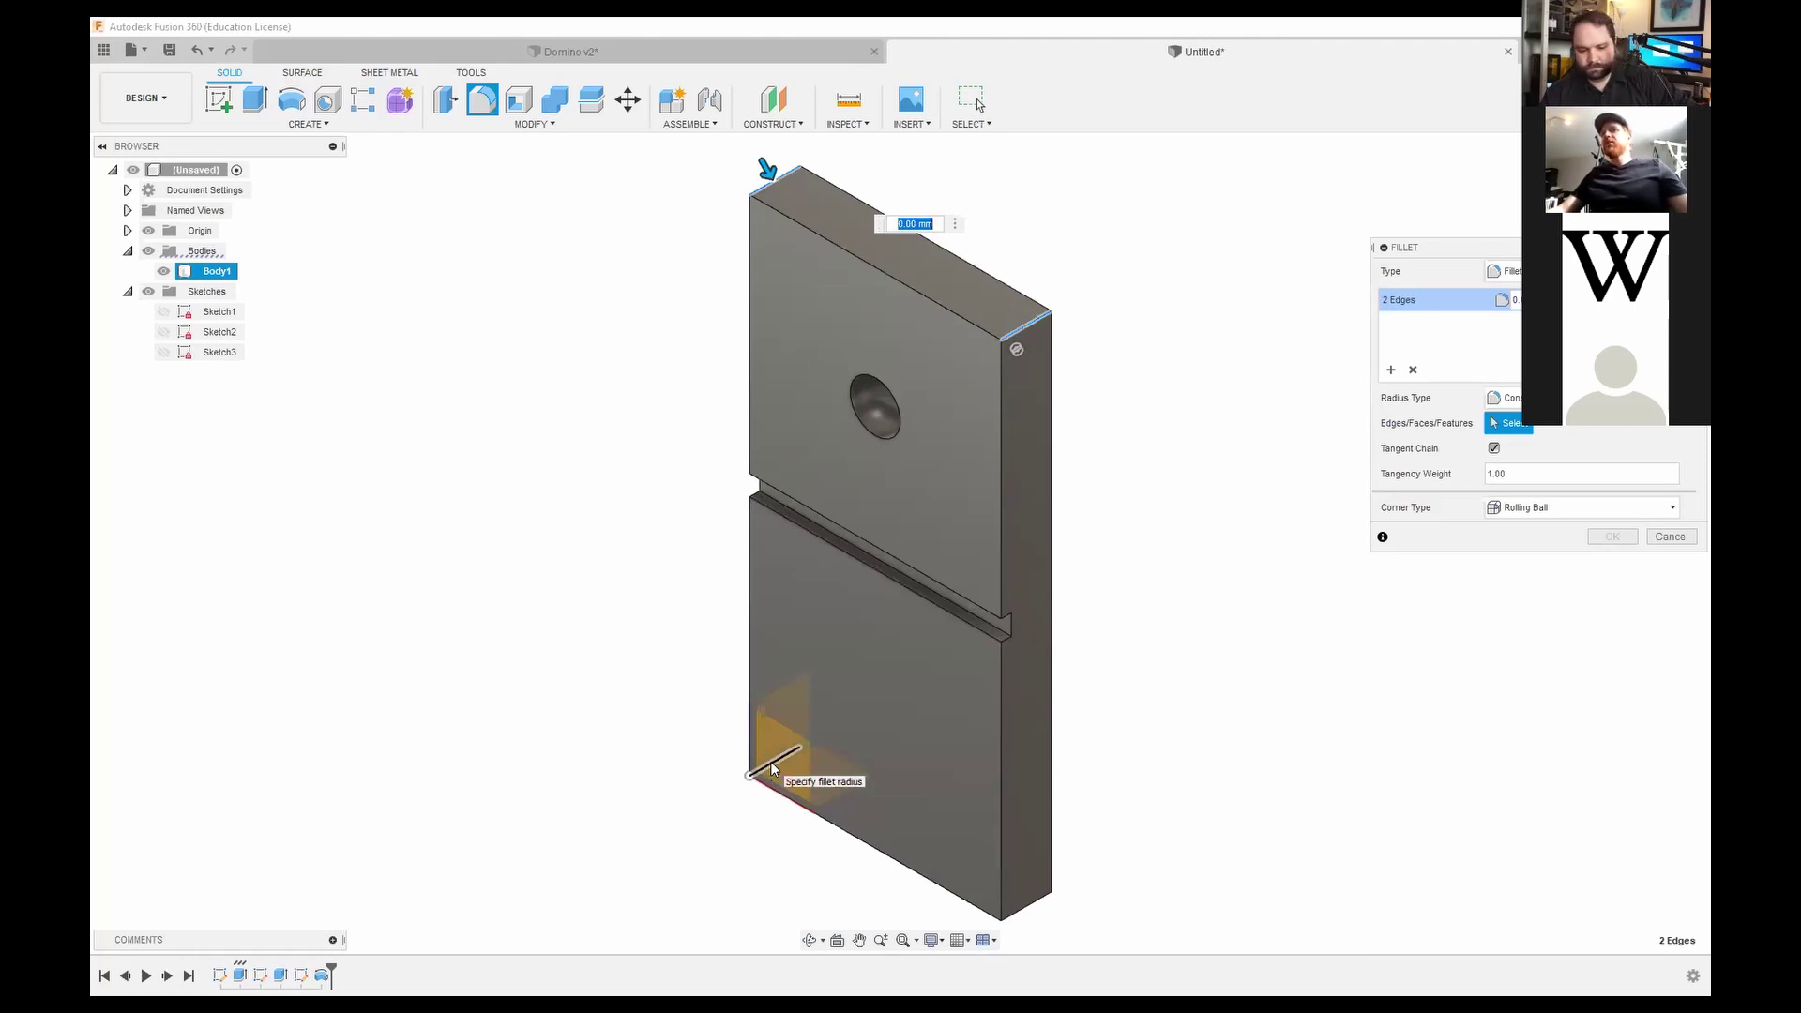
{"action": "left_click", "coordinate": [771, 769]}
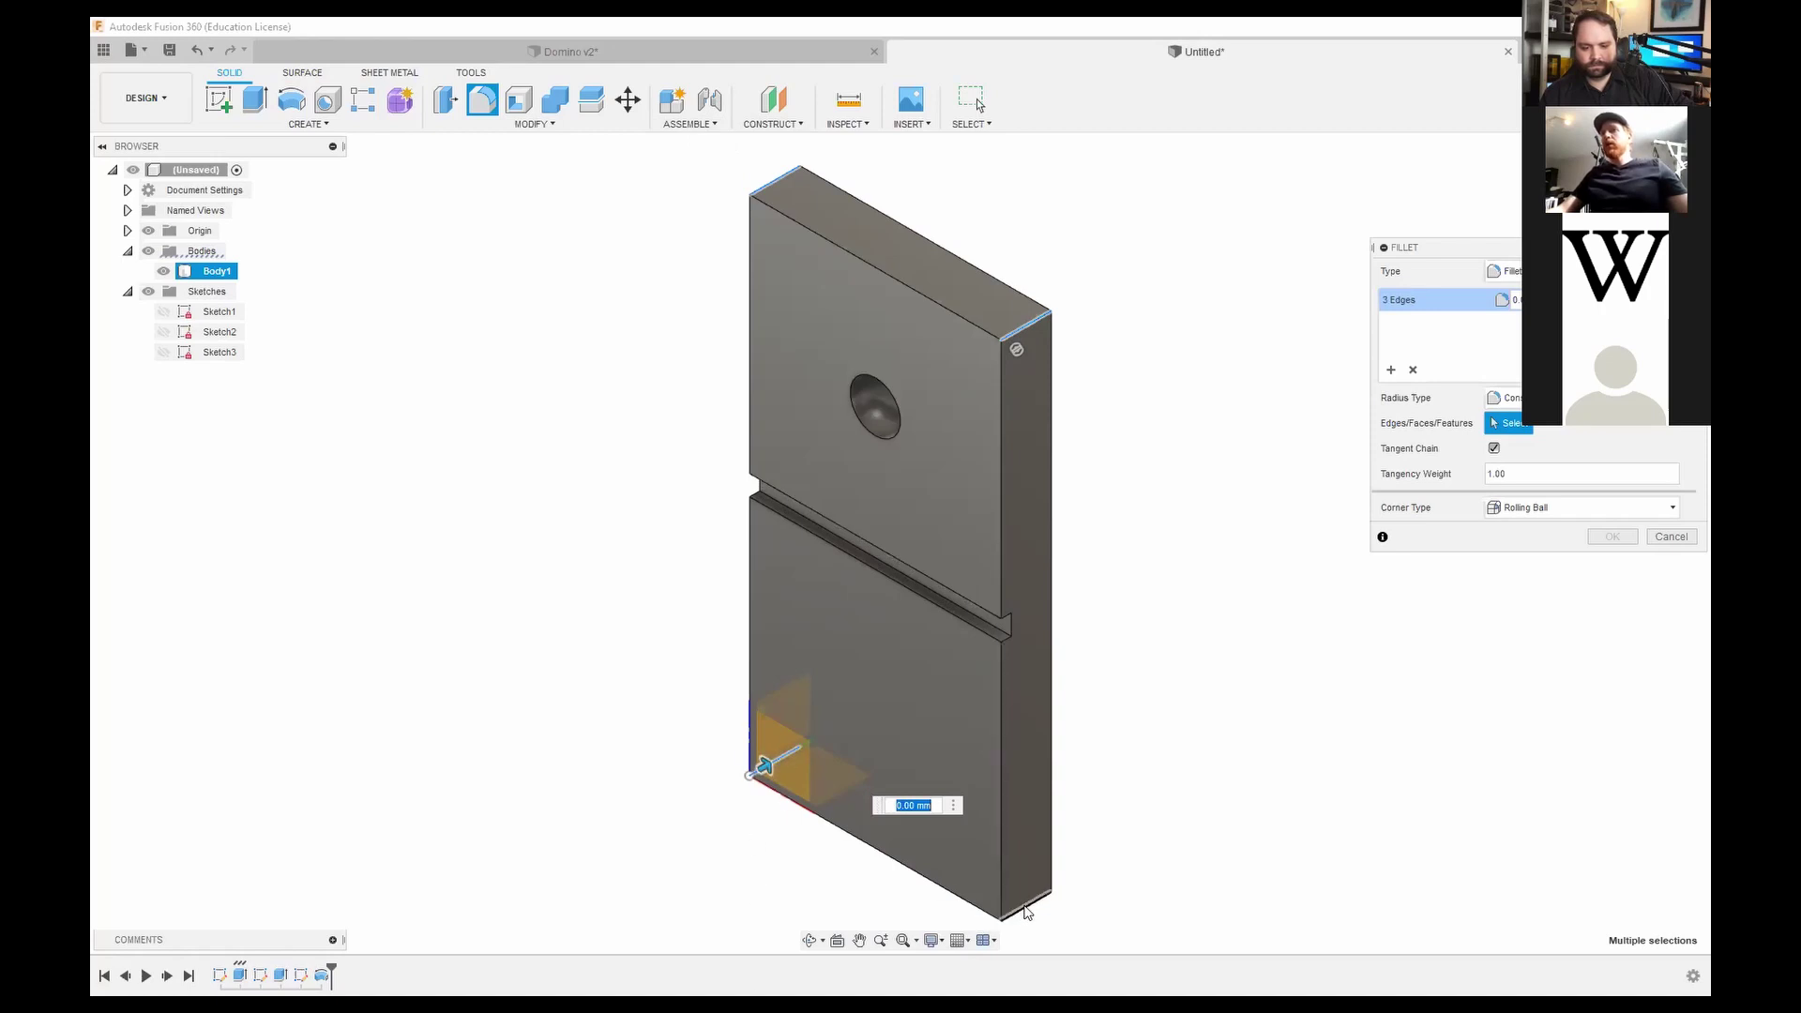
{"action": "left_click", "coordinate": [1029, 911]}
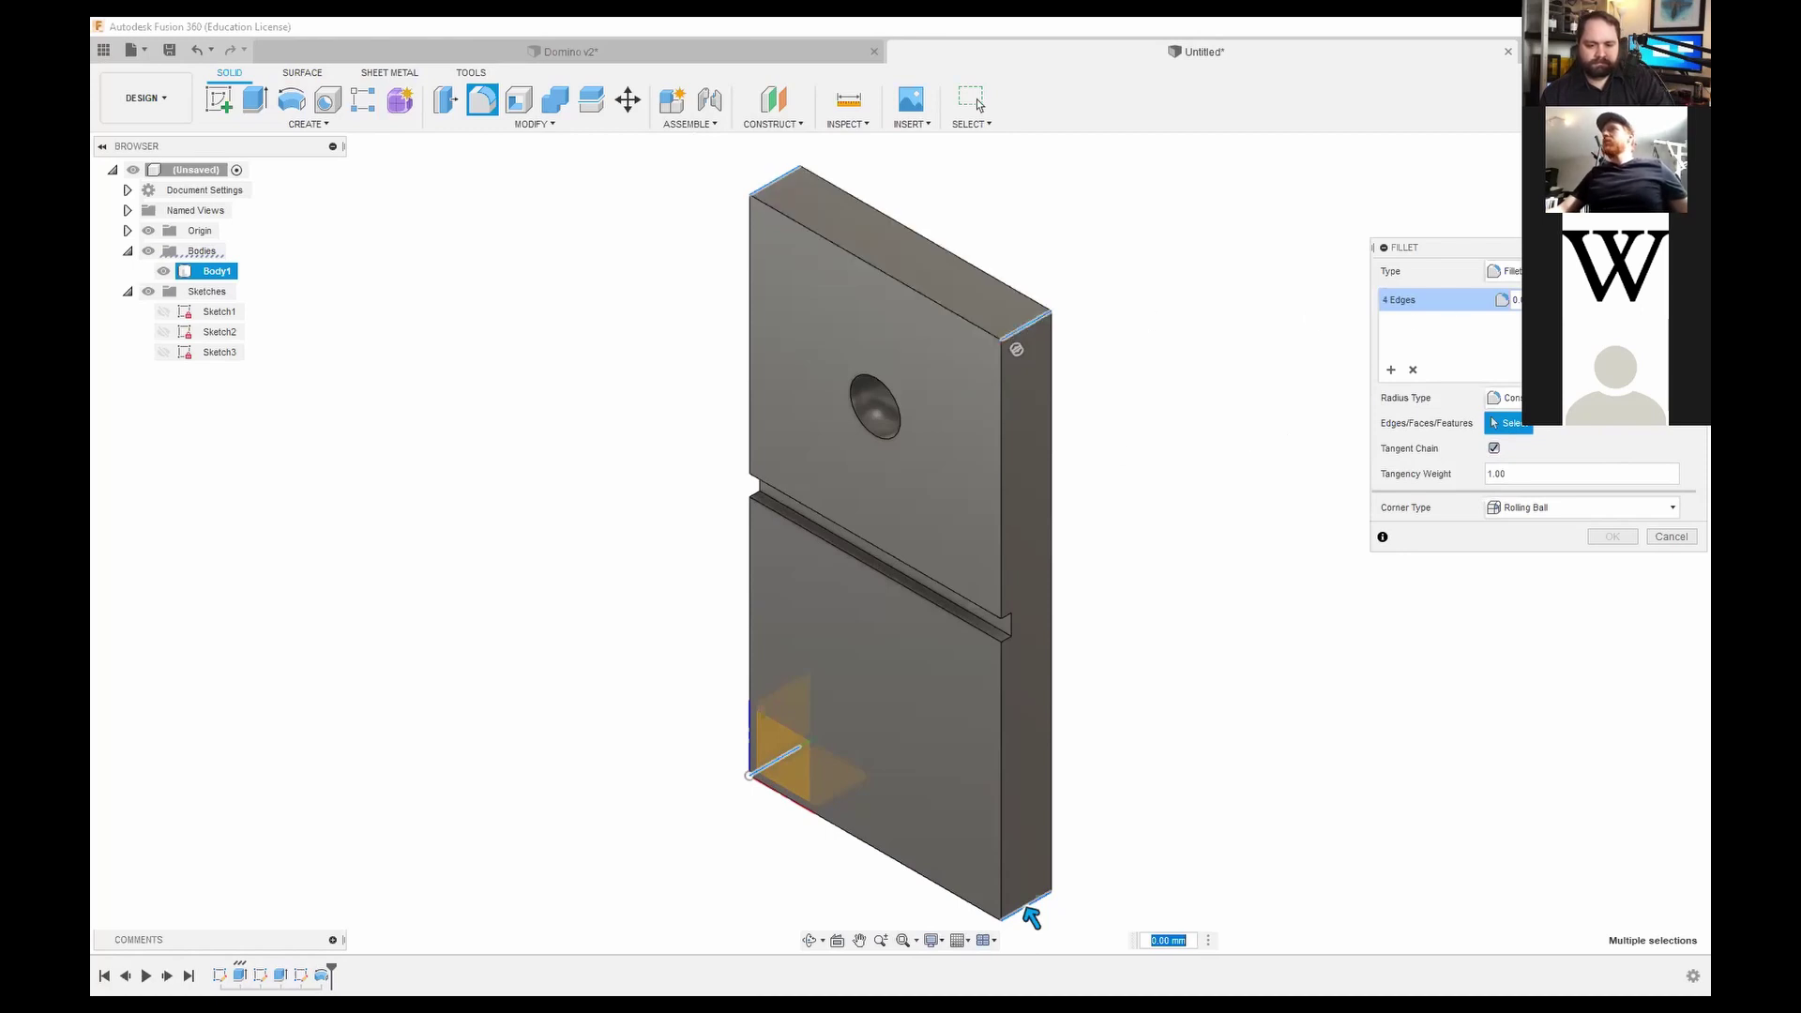
{"action": "left_click", "coordinate": [1538, 300]}
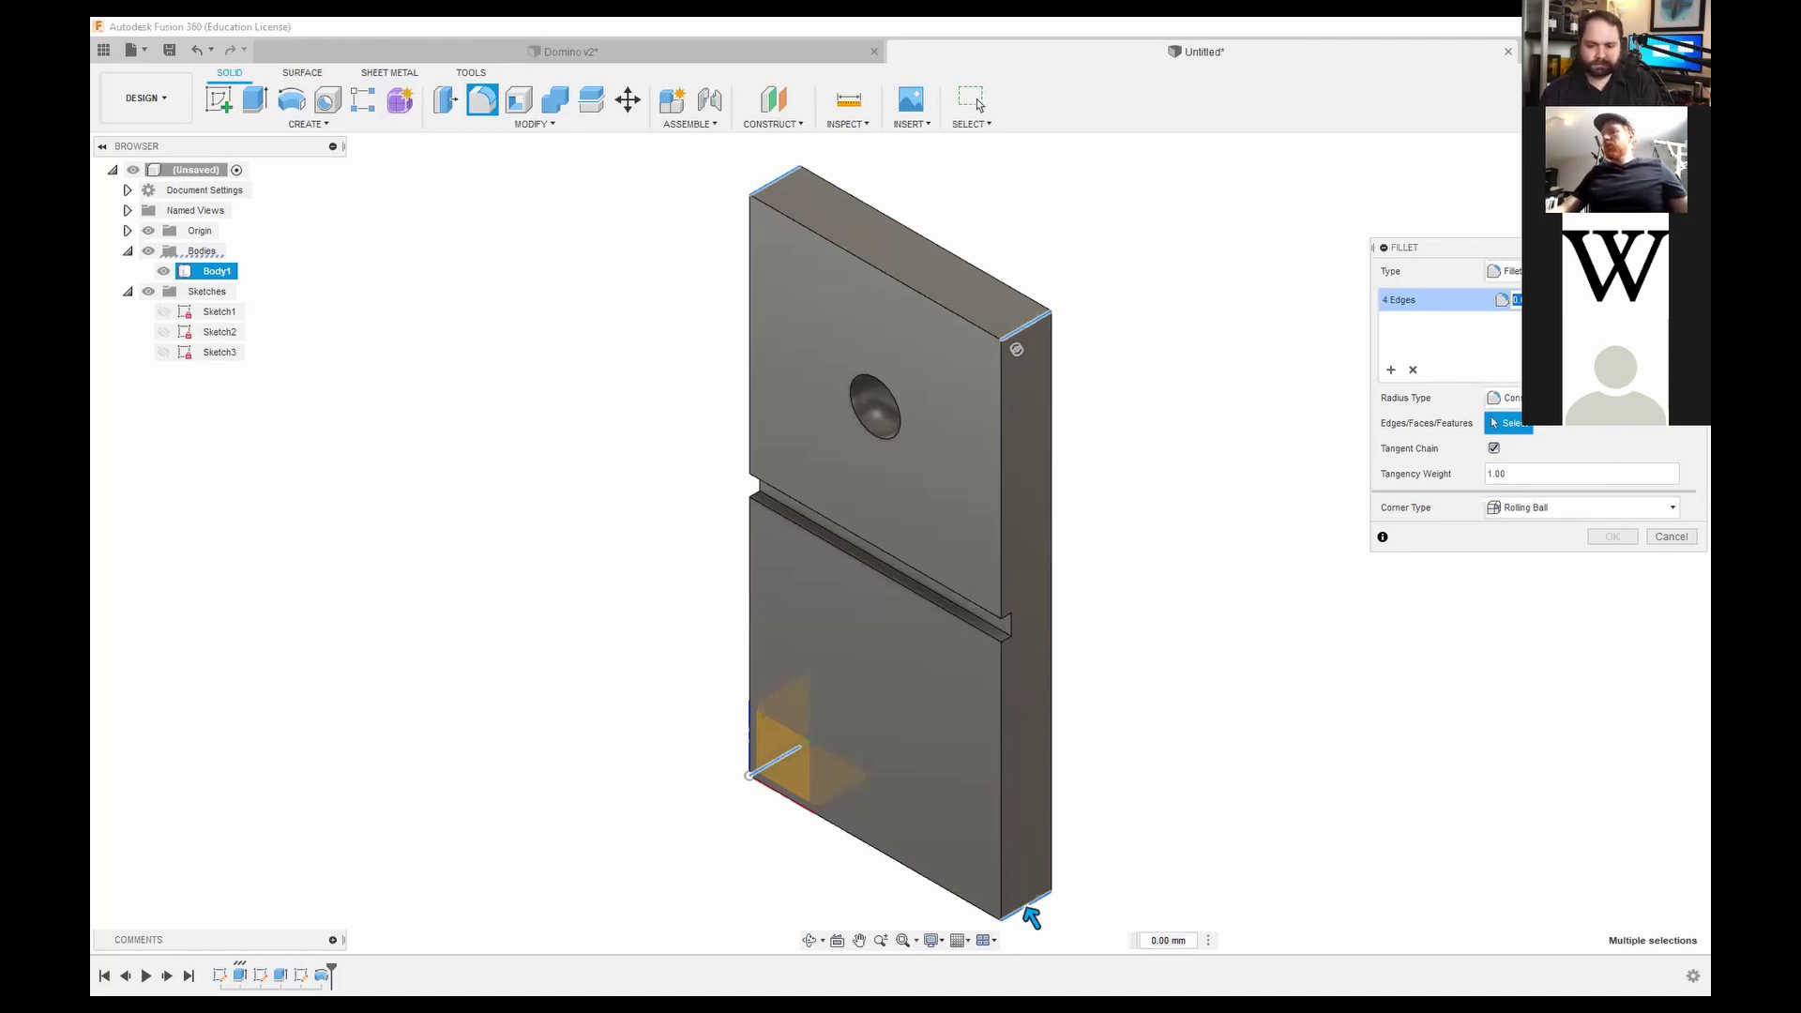
{"action": "type", "text": "5"}
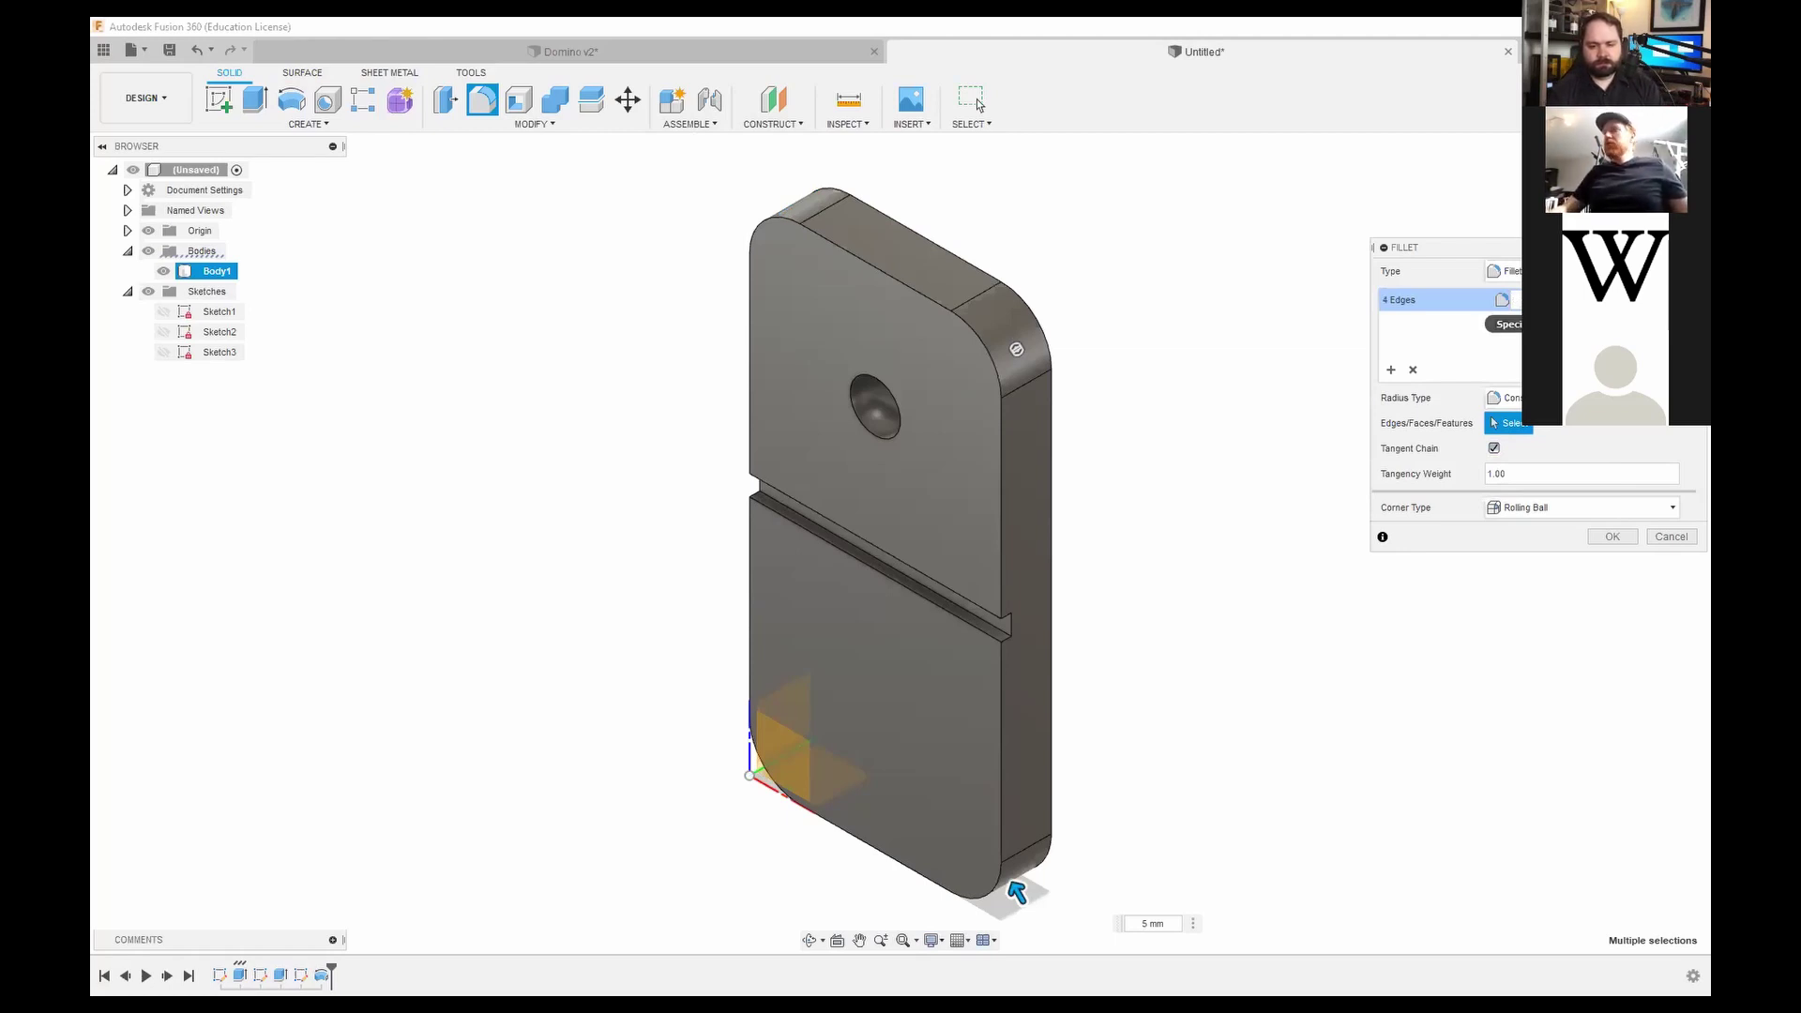
{"action": "key", "text": "BackSpace"}
{"action": "type", "text": "2"}
{"action": "key", "text": "Return"}
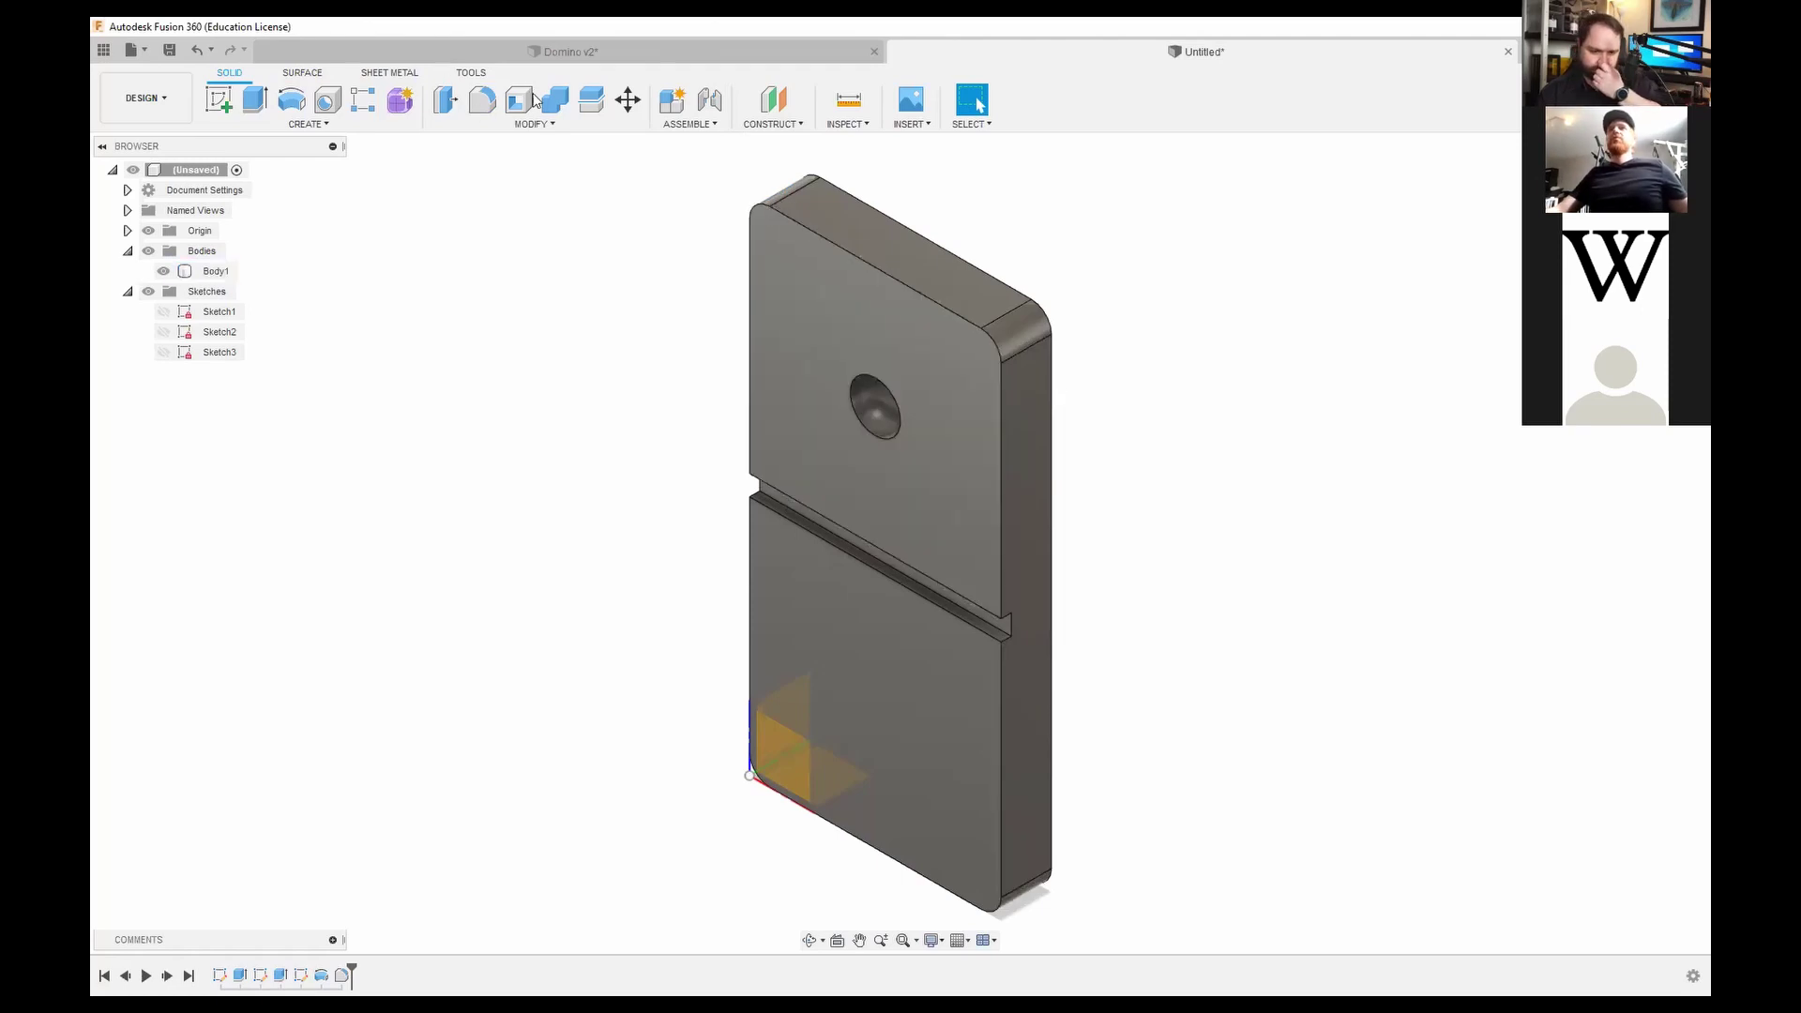
Step: Start a Chamfer with Tangent Chain enabled, selecting the front outer edges of both tile halves and the back face's perimeter
{"action": "left_click", "coordinate": [532, 125]}
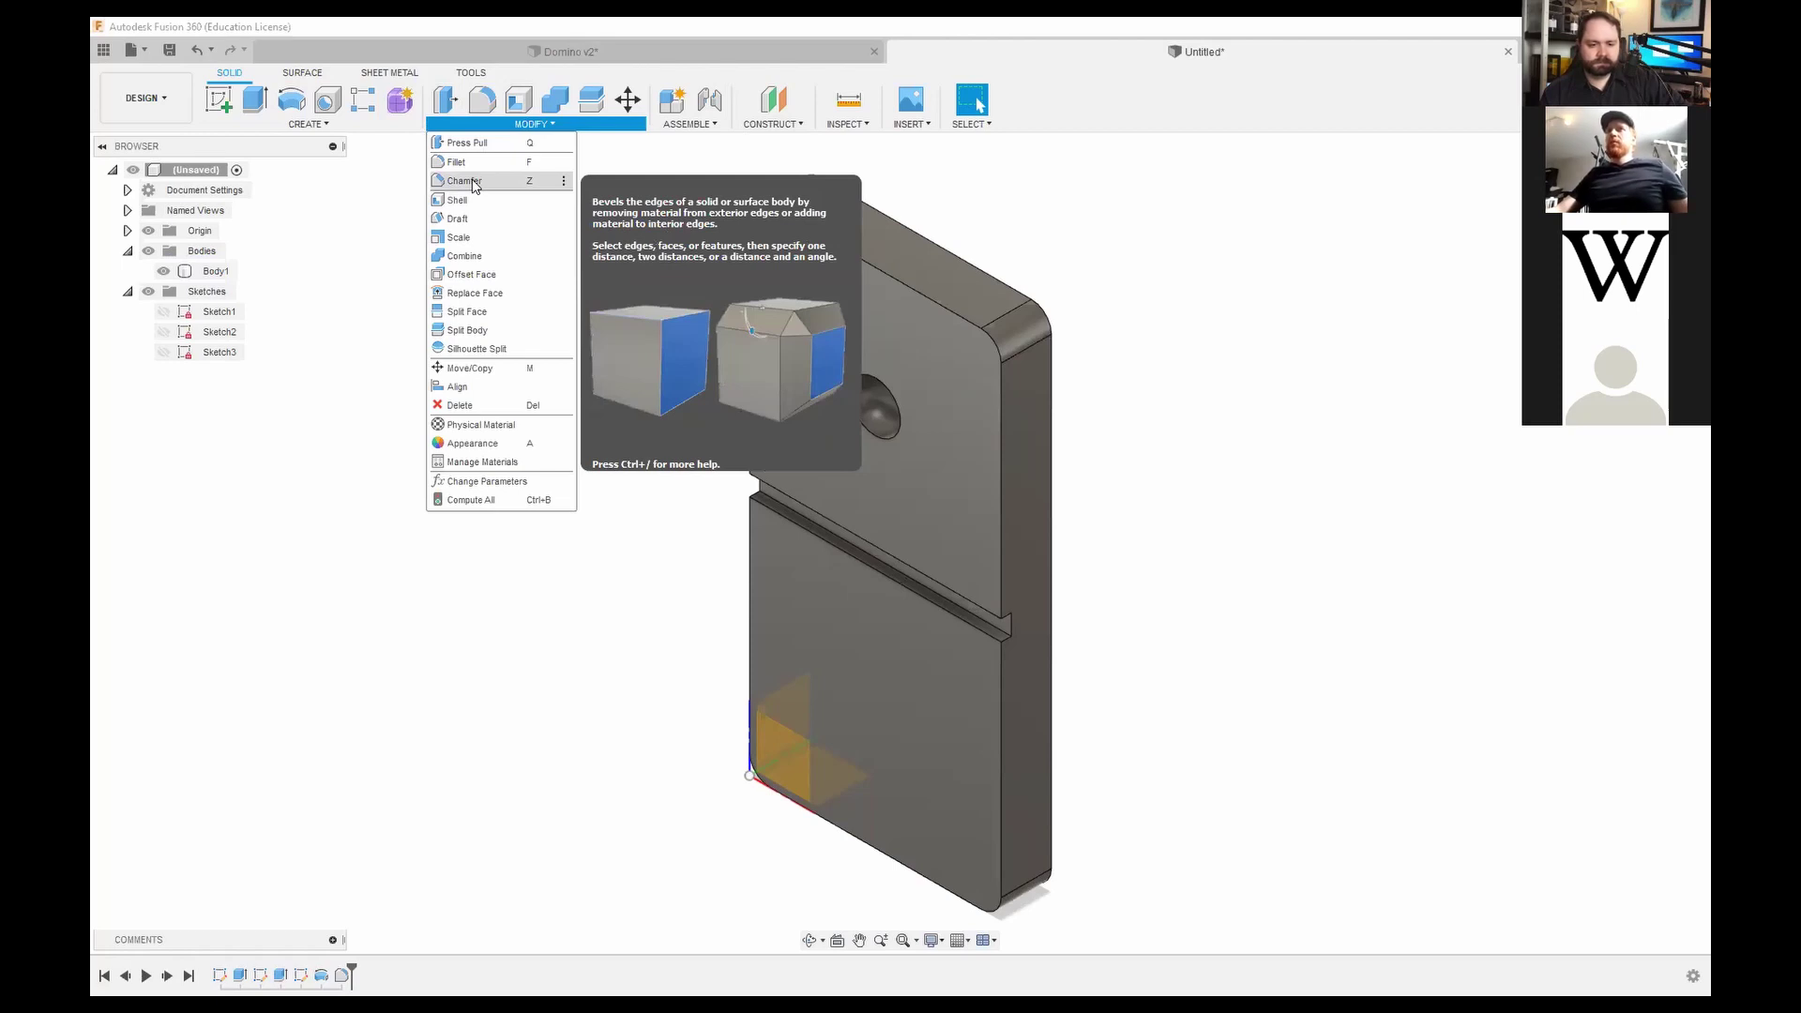
{"action": "key", "text": "z"}
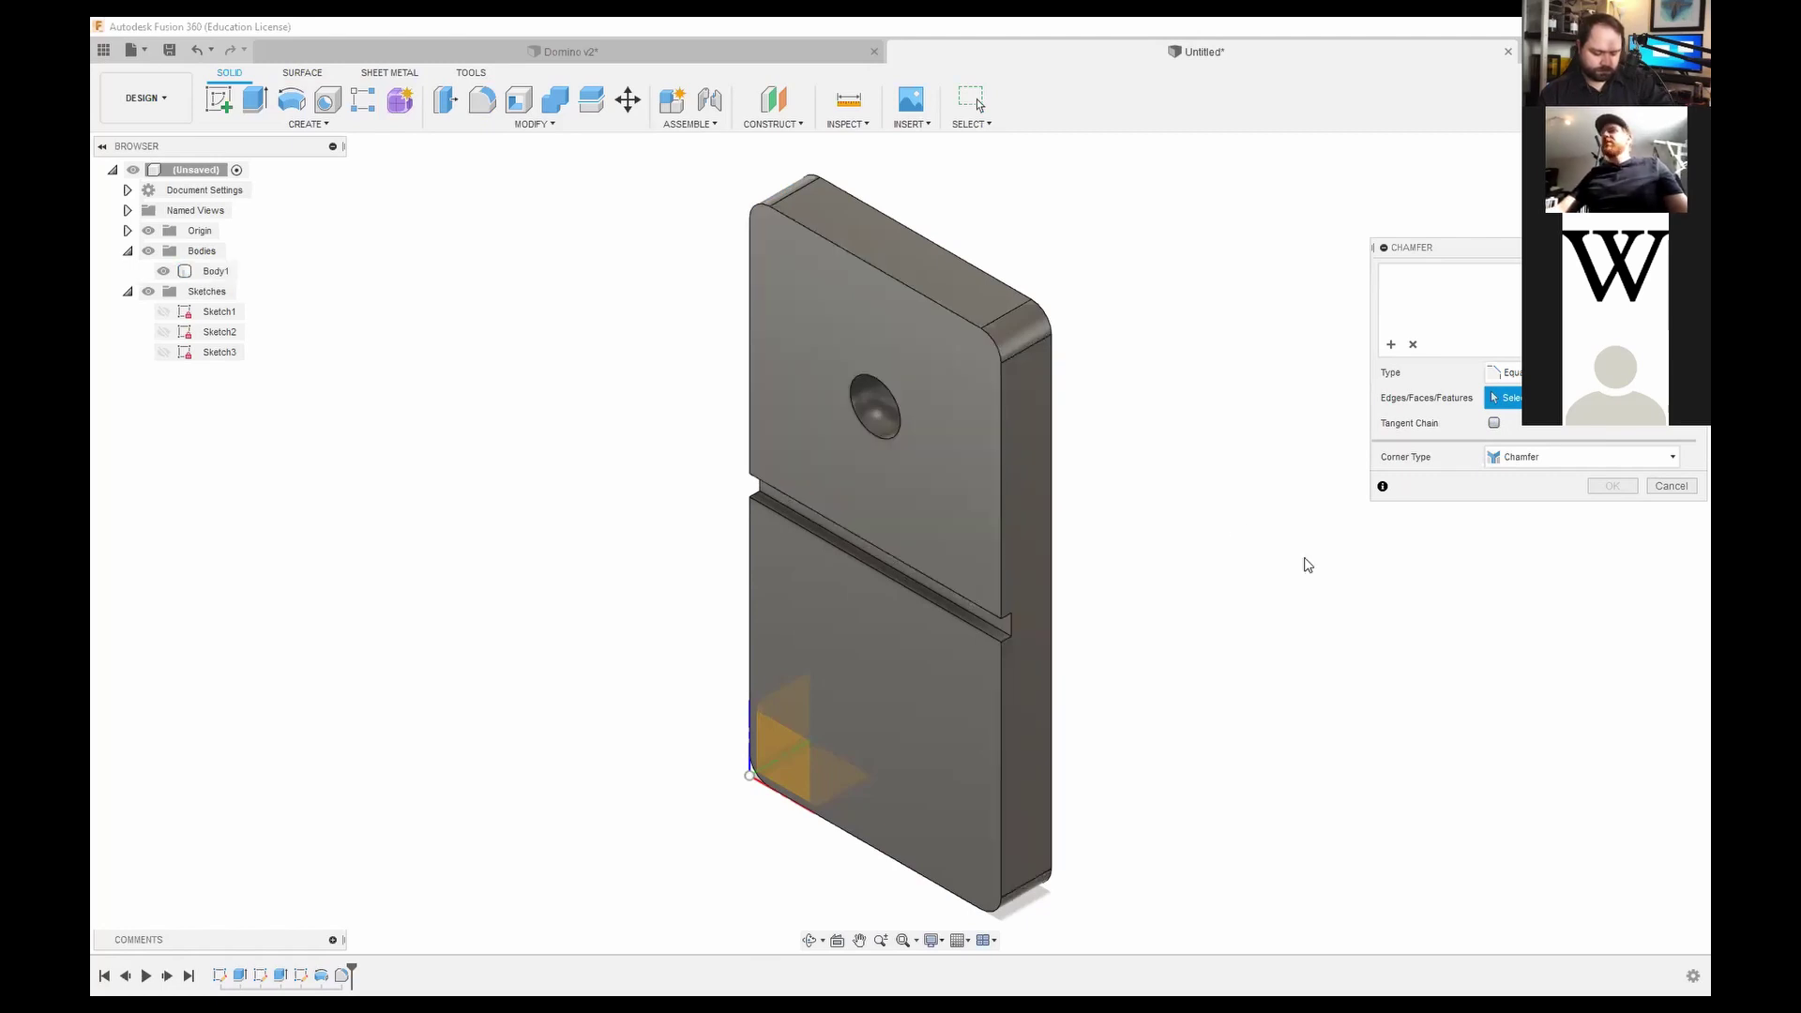
{"action": "left_click", "coordinate": [1493, 423]}
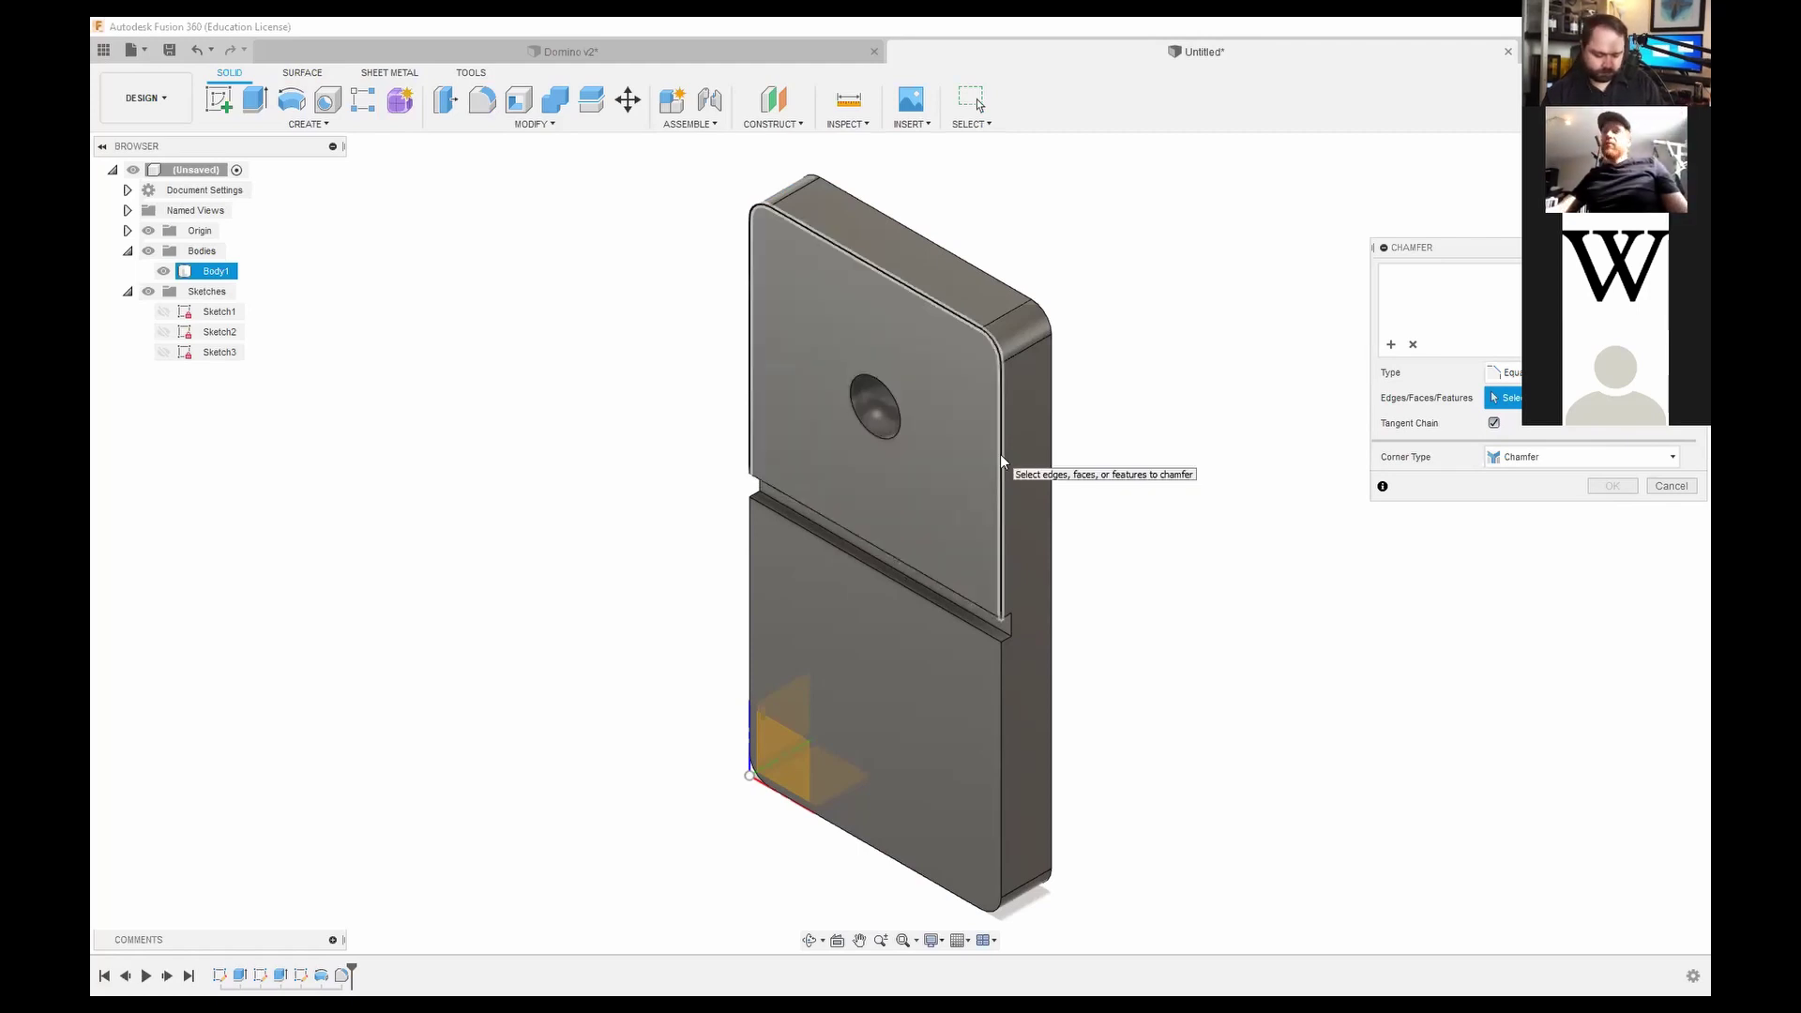
{"action": "left_click", "coordinate": [999, 457]}
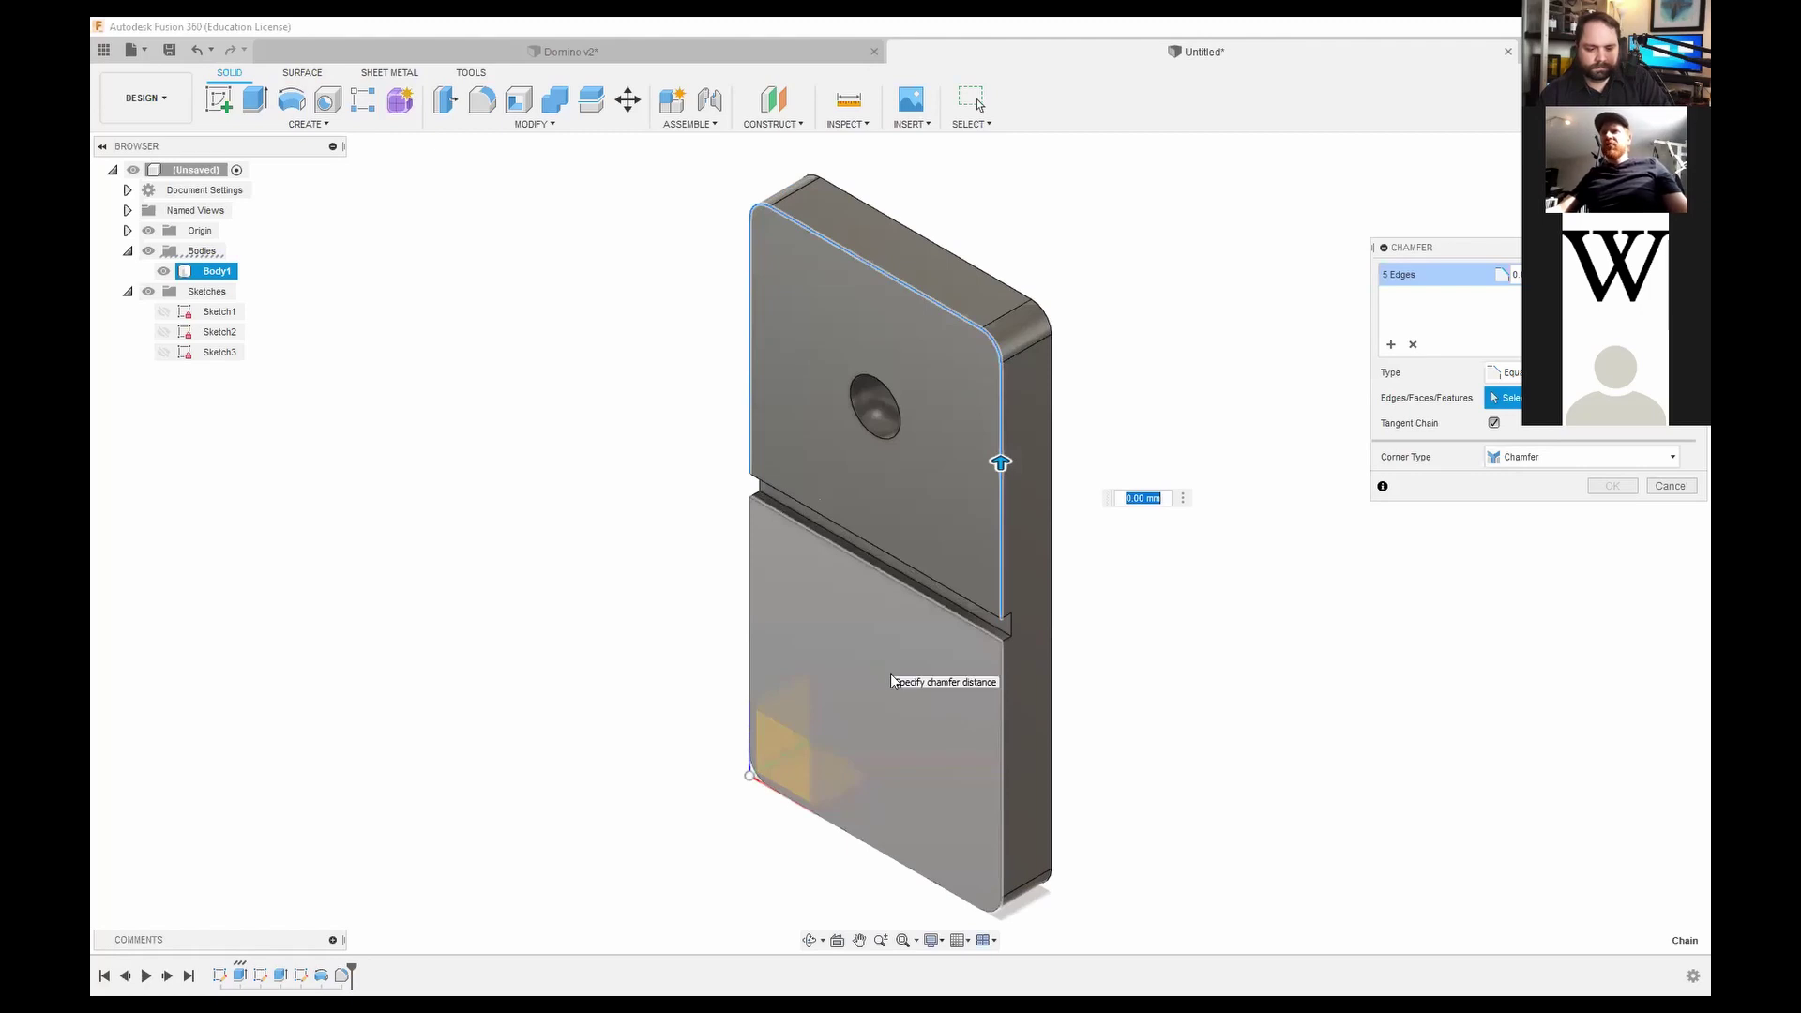
{"action": "left_click", "coordinate": [997, 686]}
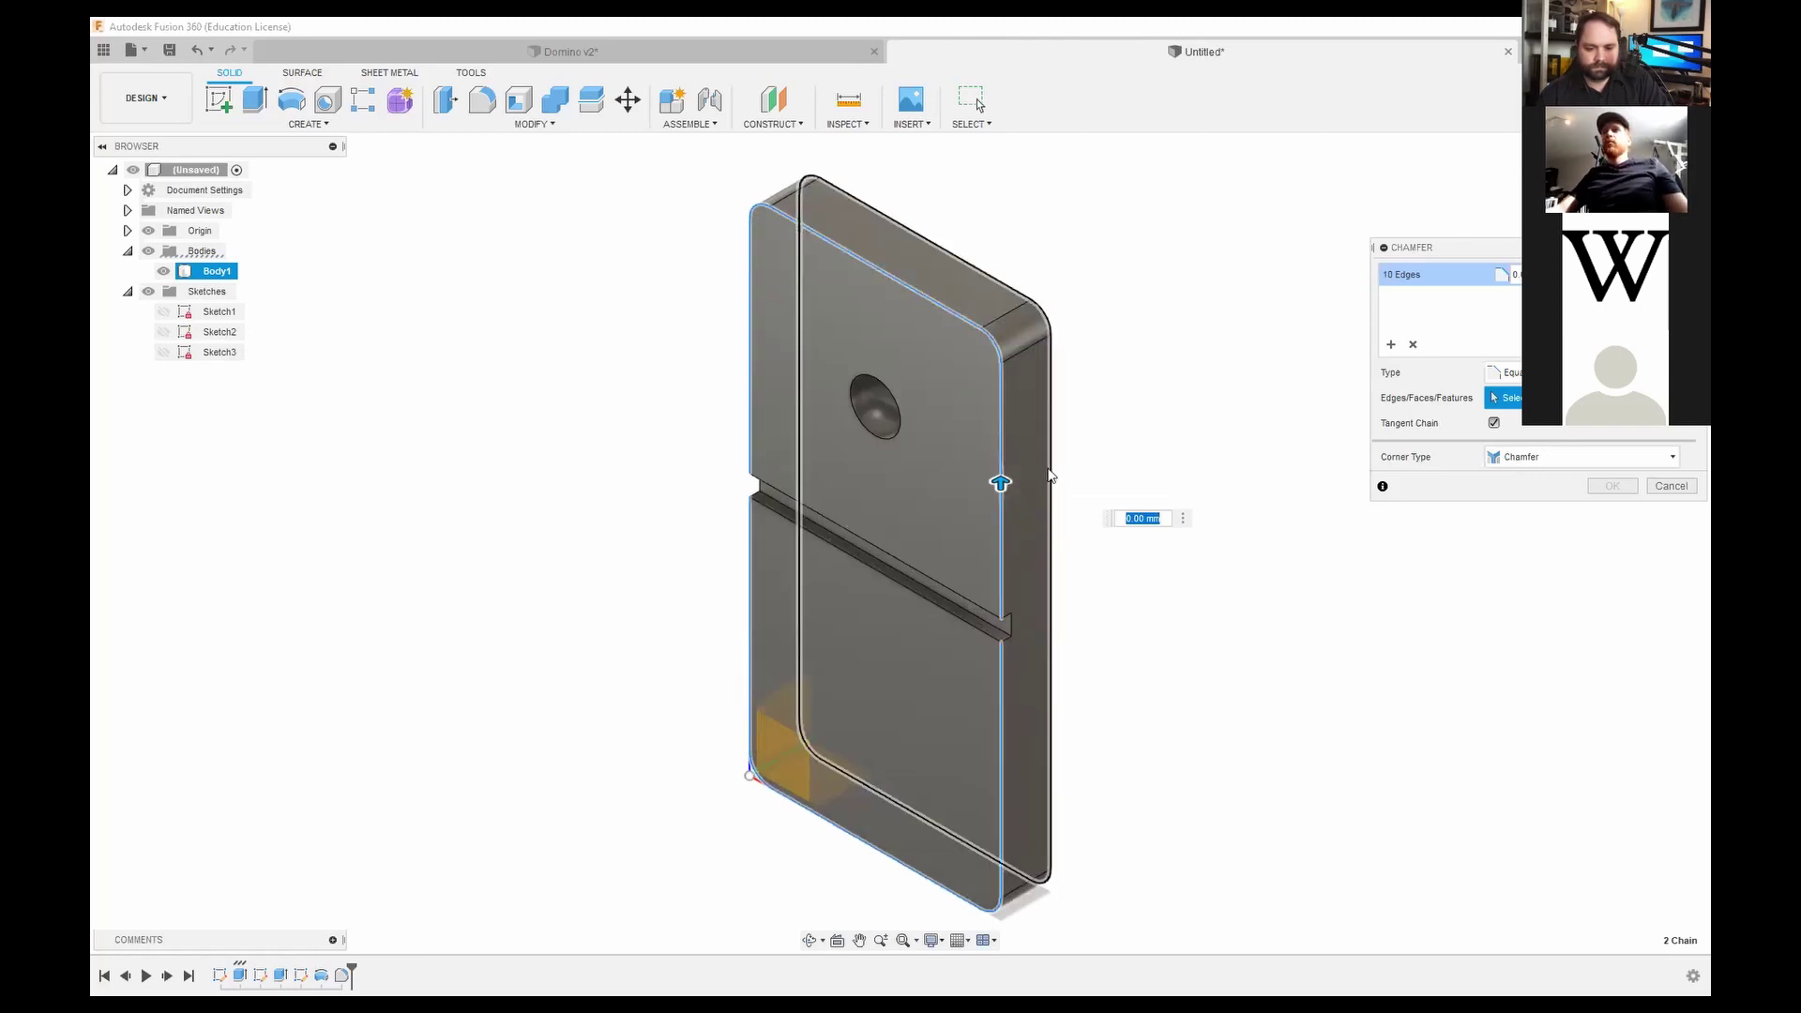
{"action": "left_click", "coordinate": [1048, 475]}
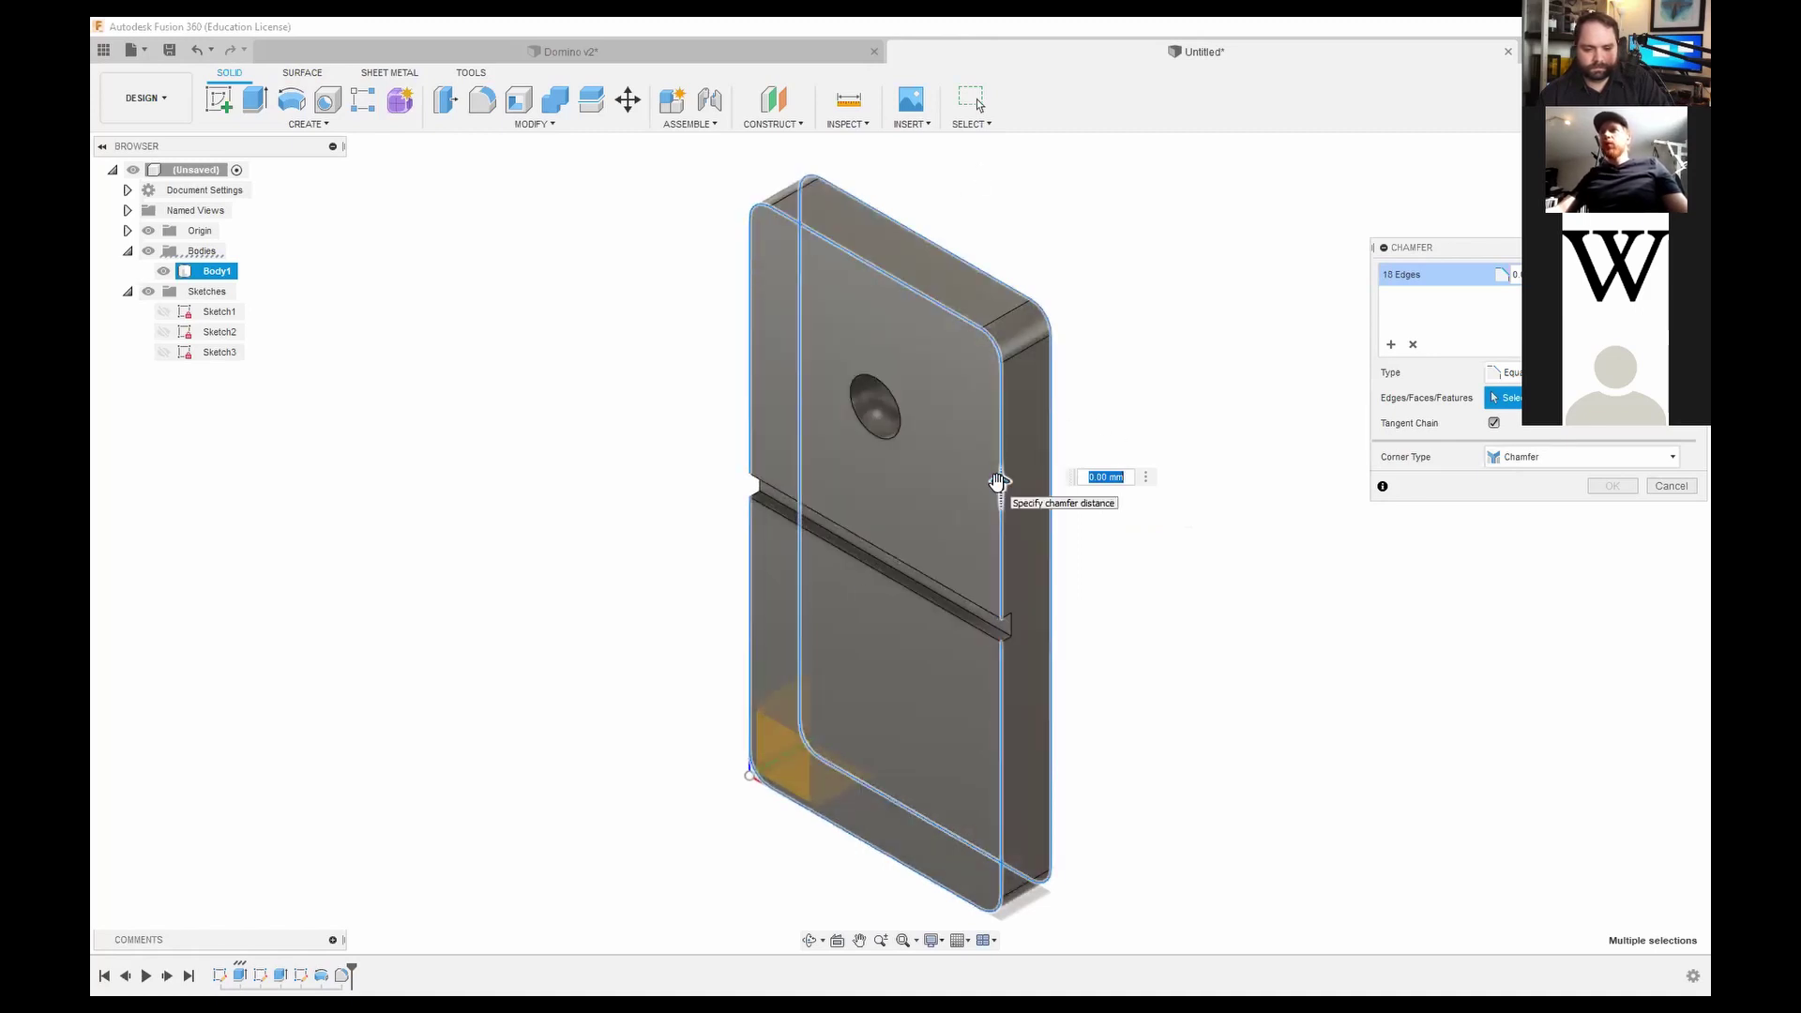
Step: Set the chamfer distance on the selected outer edges to 1 mm after trying other distances, and complete the chamfer
{"action": "type", "text": "1"}
{"action": "key", "text": "Return"}
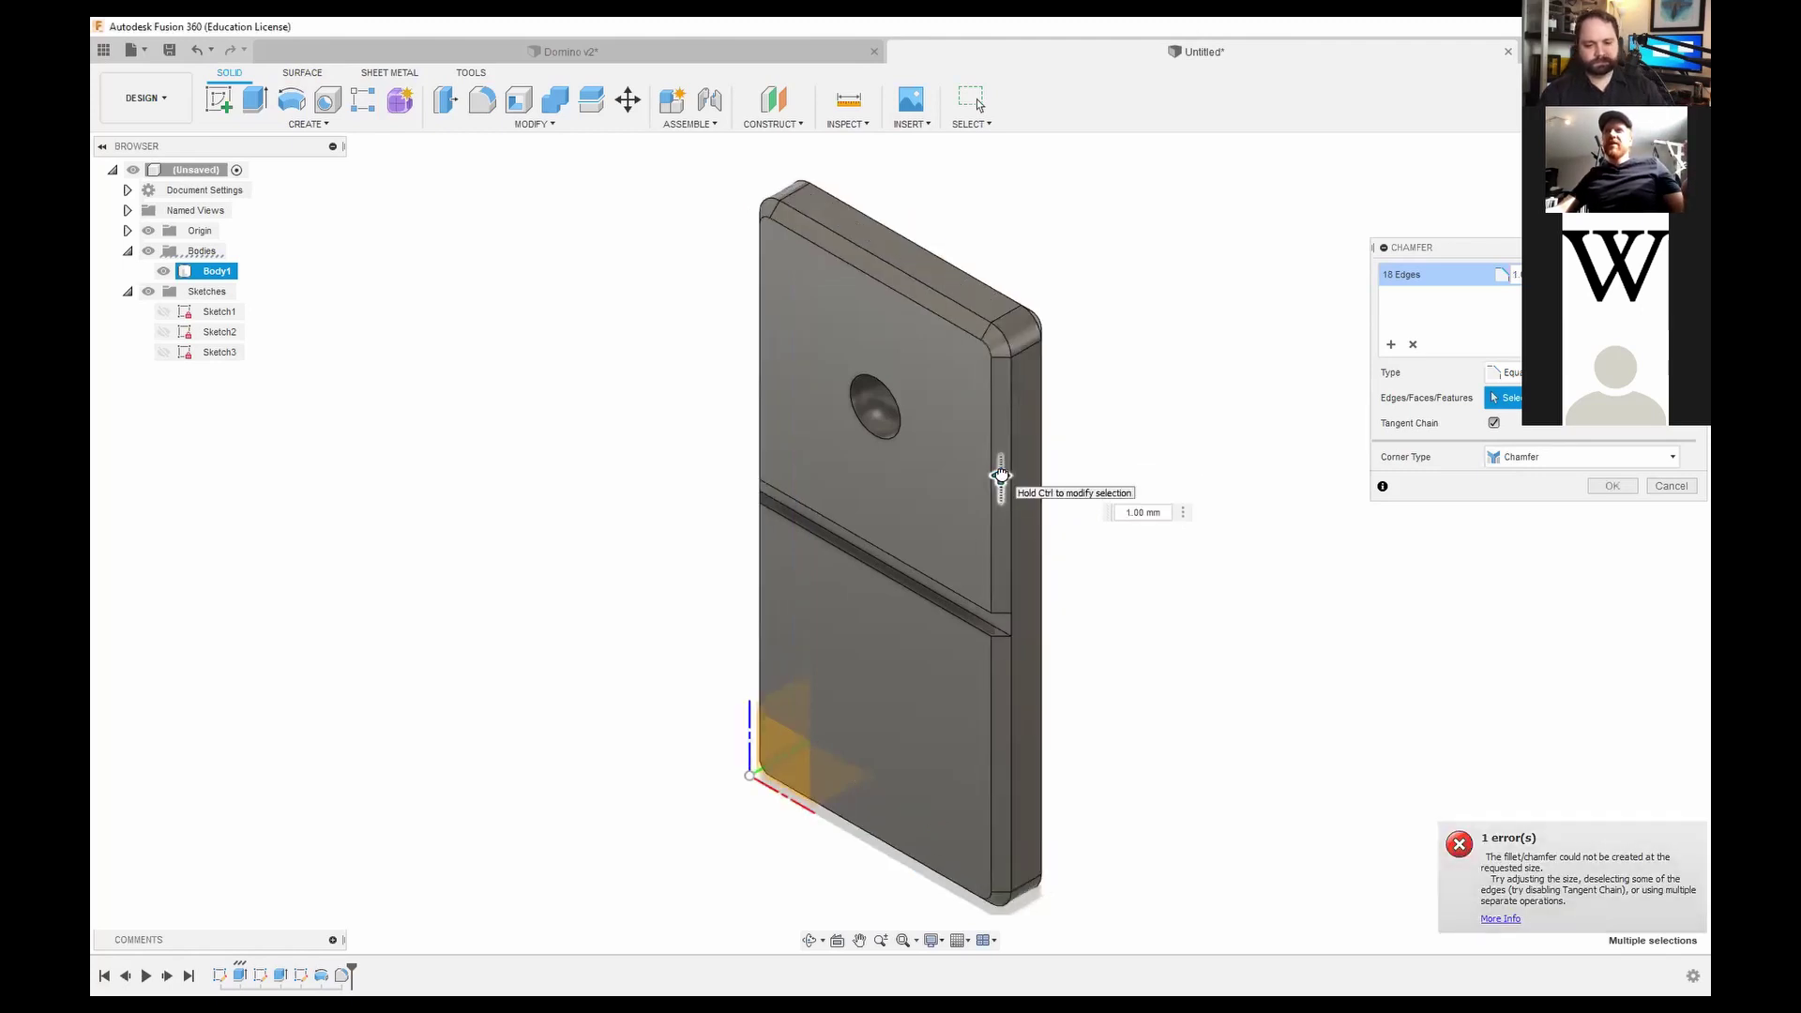
{"action": "left_click_drag", "start_coordinate": [1001, 476], "coordinate": [1003, 469]}
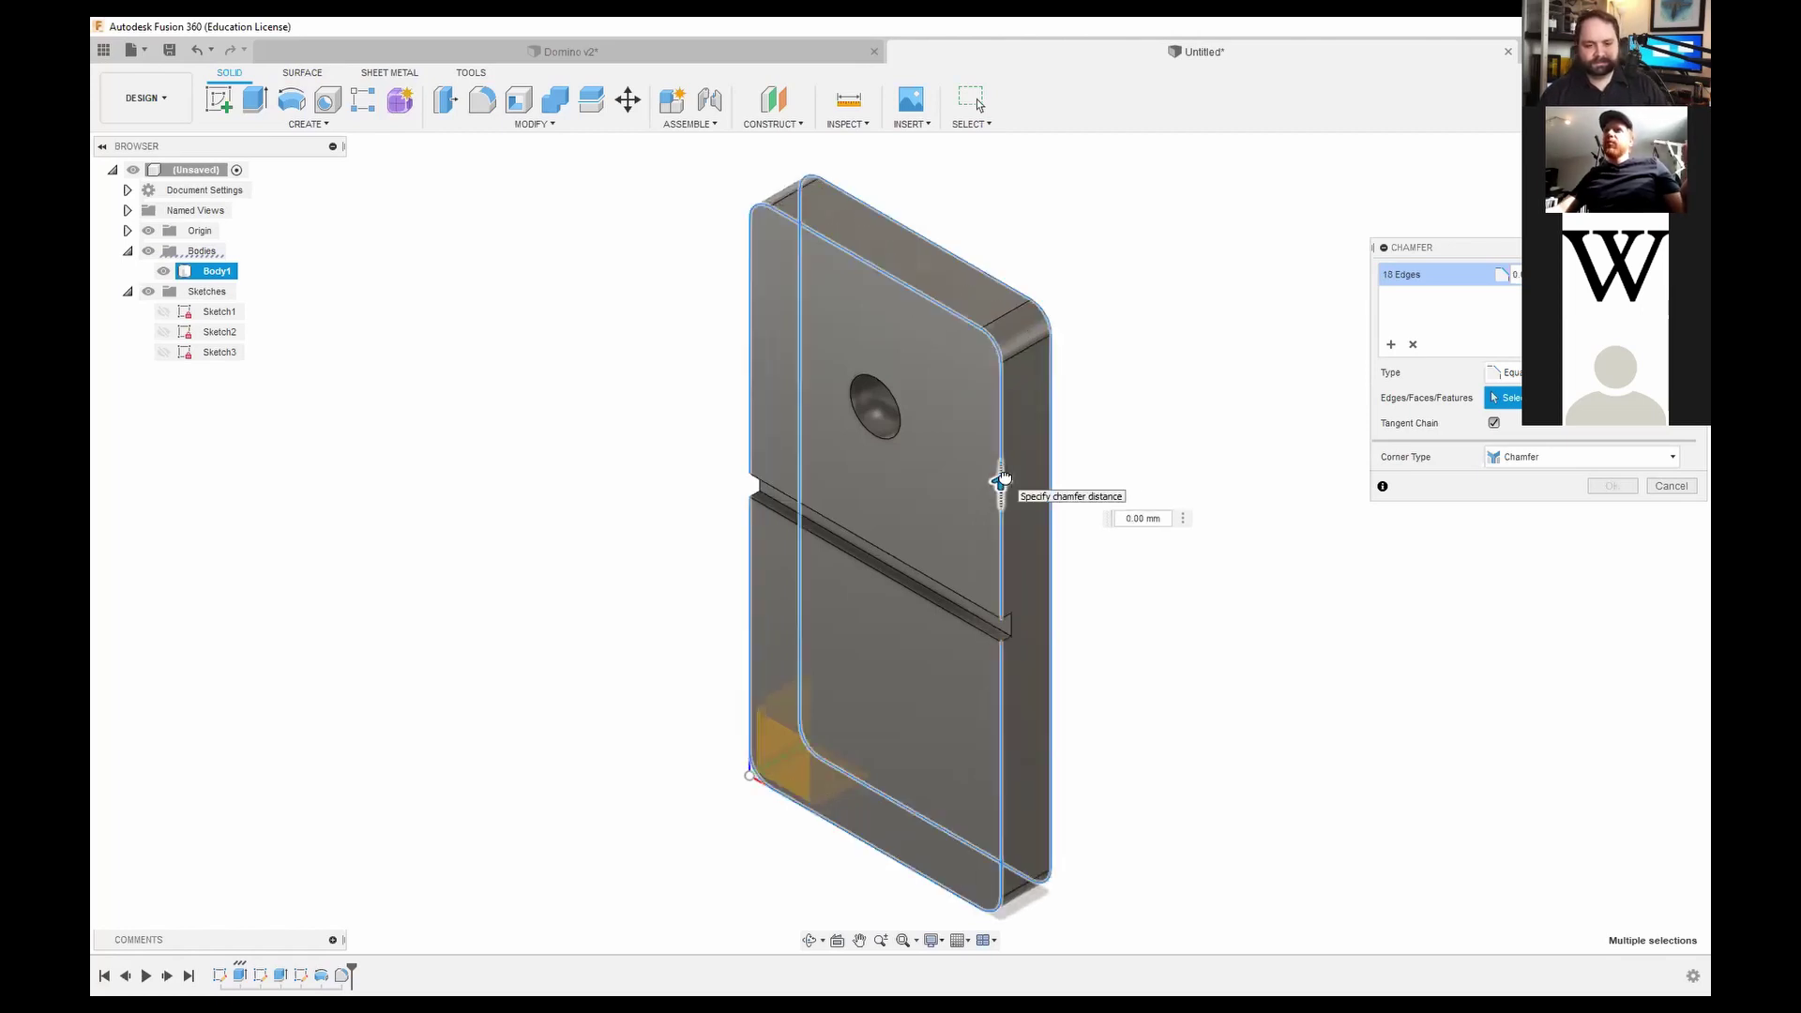
{"action": "left_click_drag", "start_coordinate": [1002, 469], "coordinate": [1002, 408]}
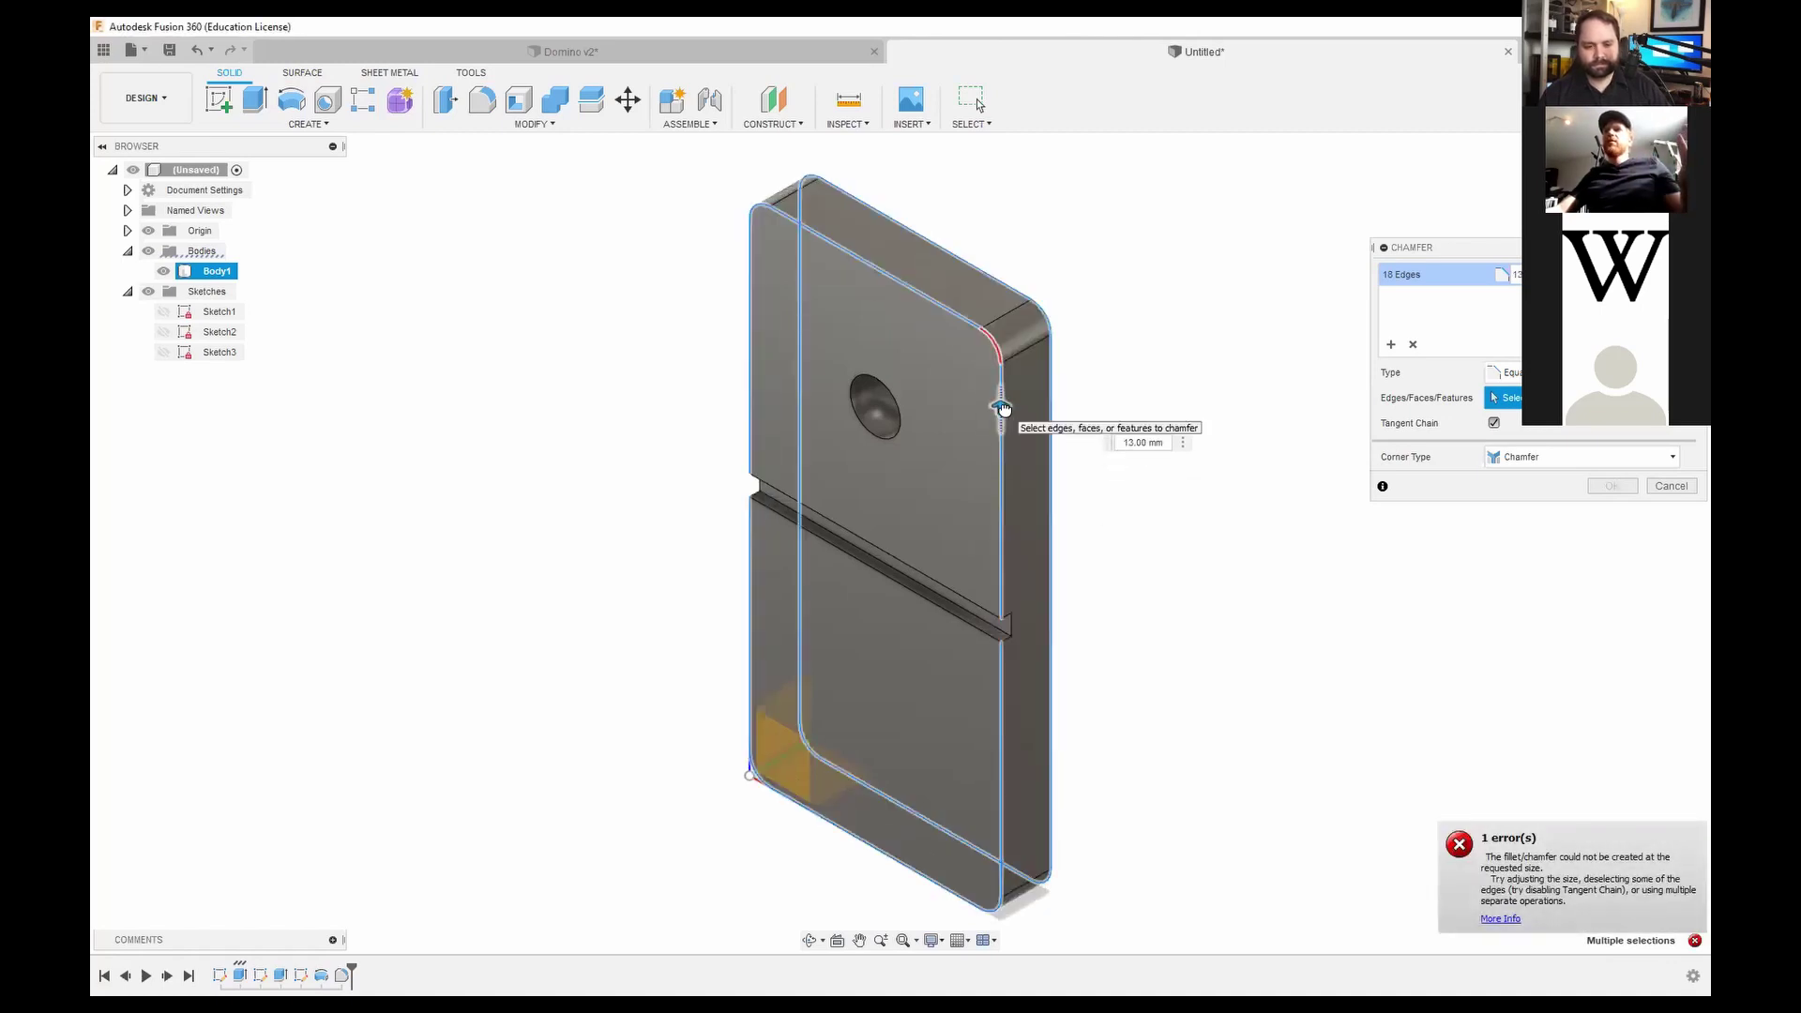
{"action": "left_click_drag", "start_coordinate": [1002, 408], "coordinate": [1000, 433]}
{"action": "left_click", "coordinate": [1143, 463]}
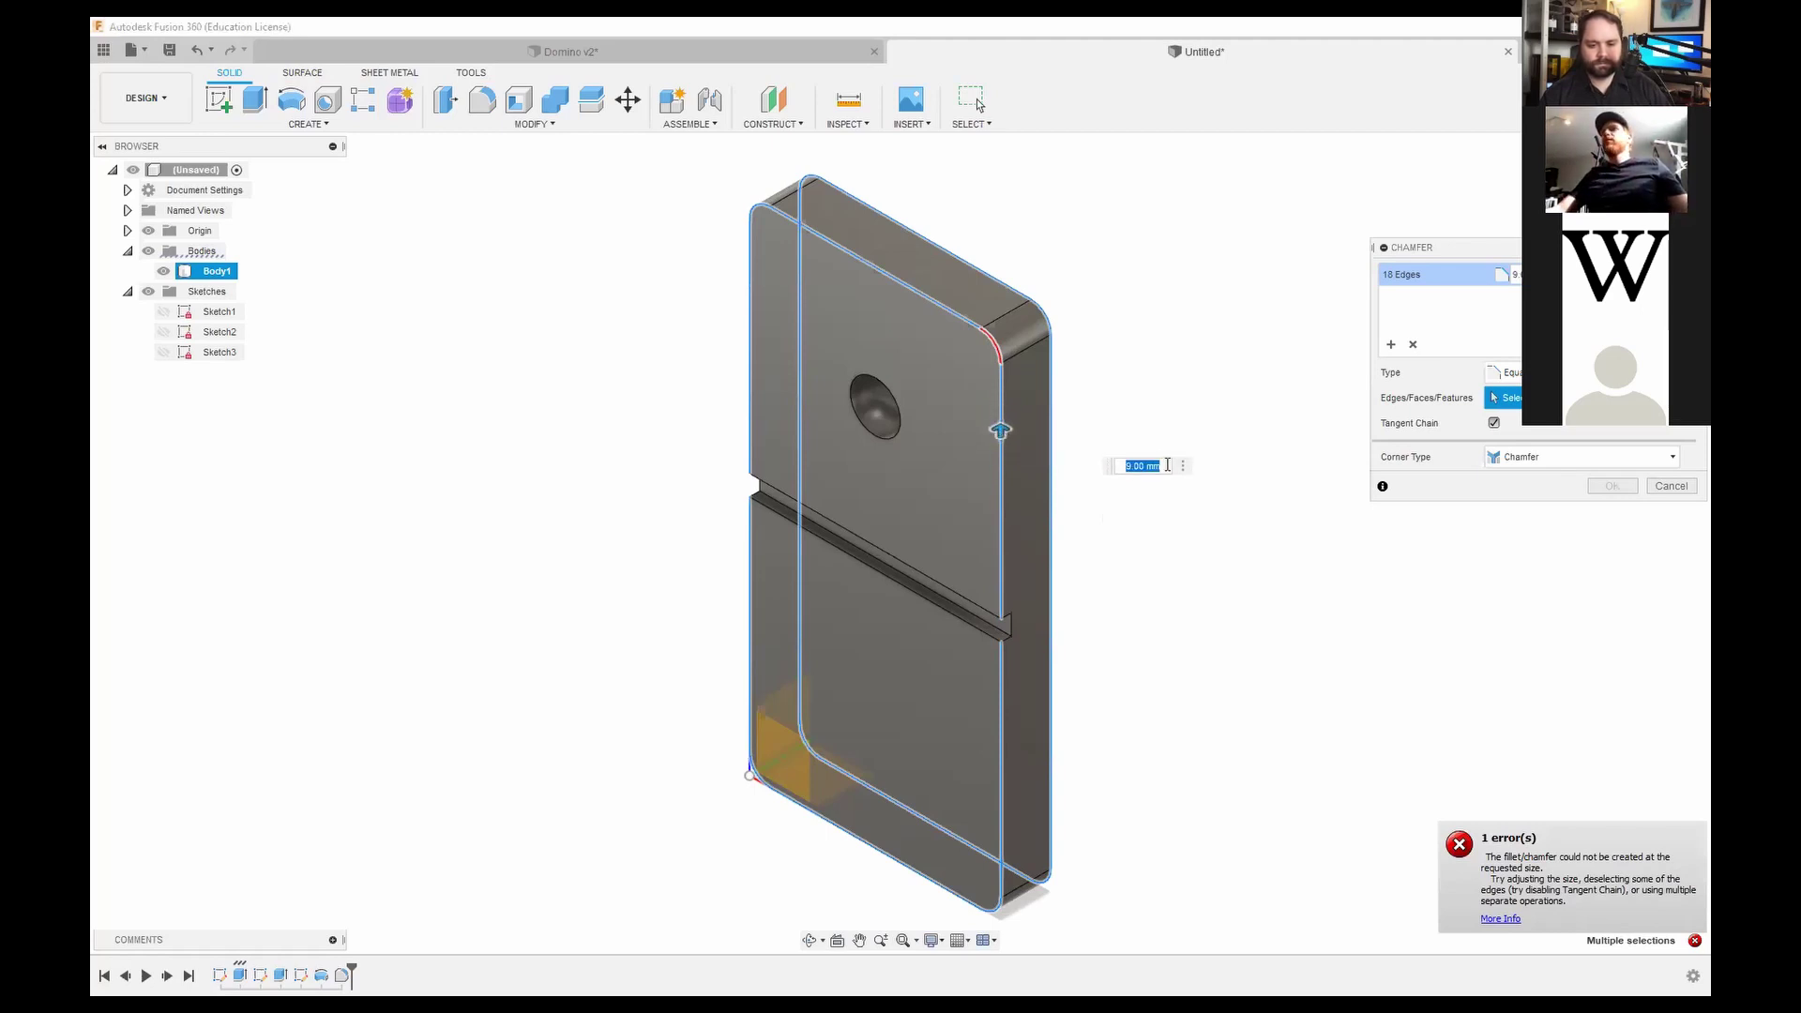
{"action": "type", "text": "1"}
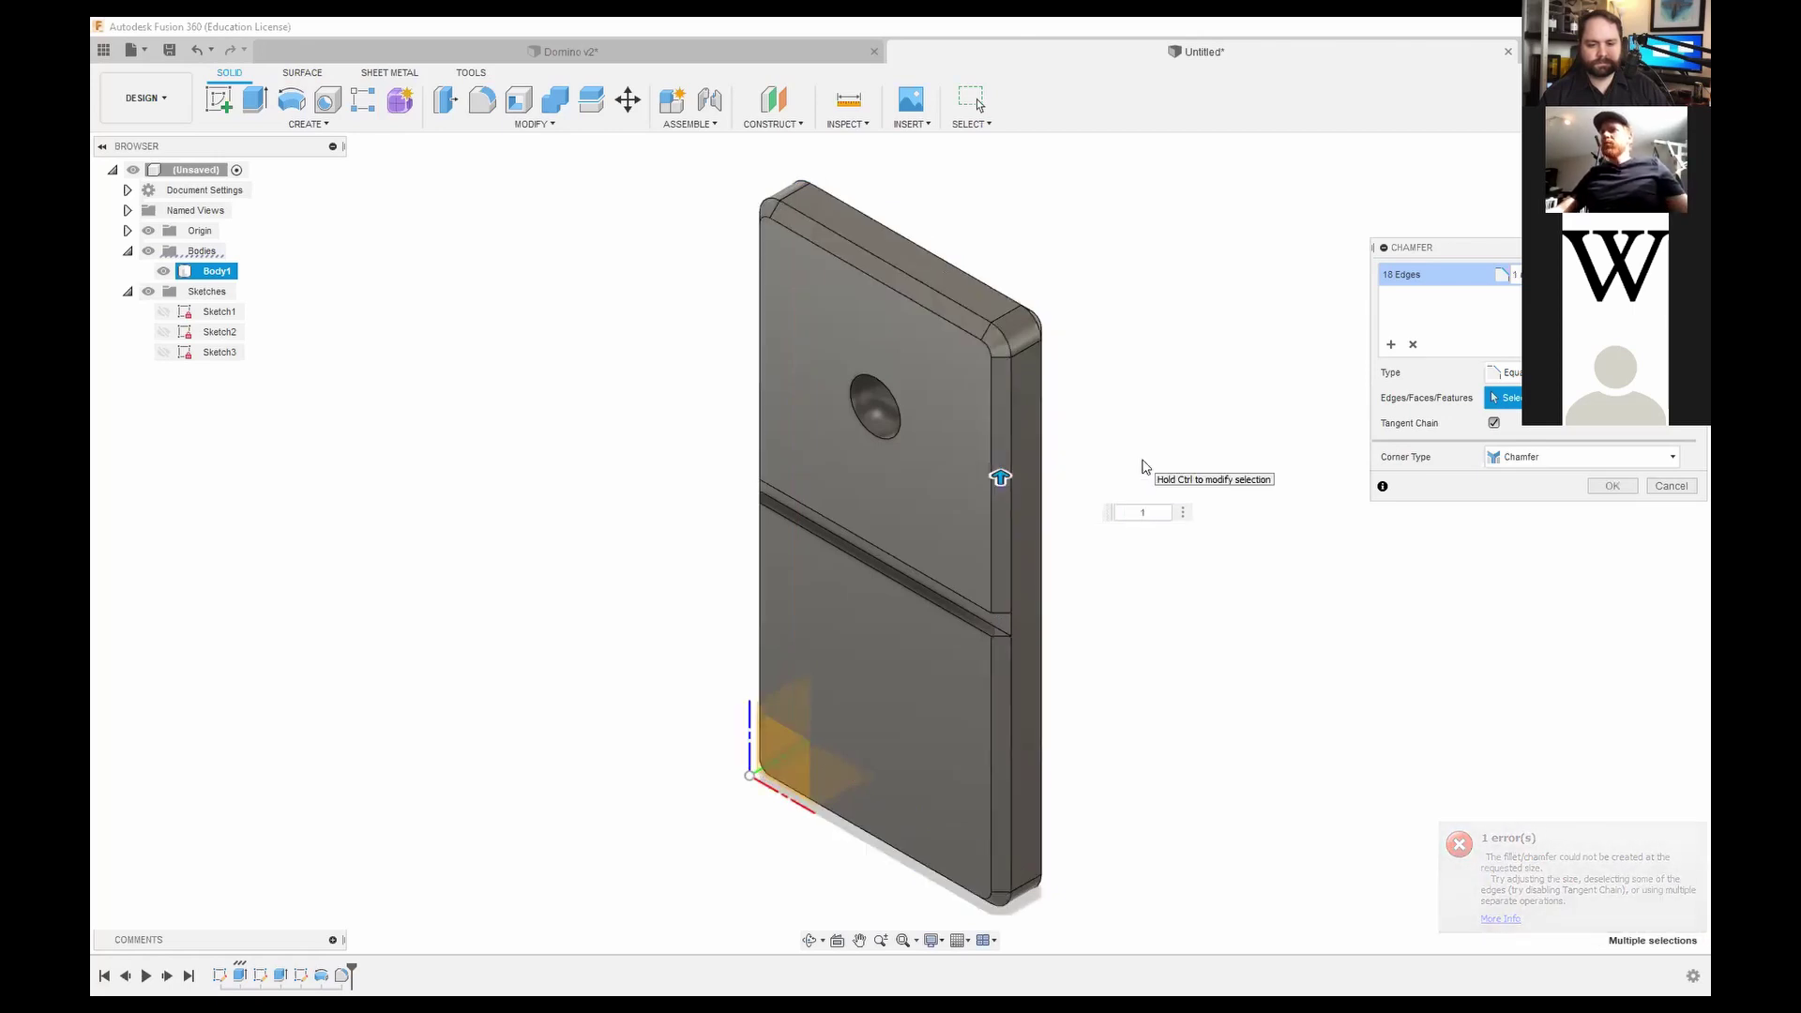
{"action": "key", "text": "Return"}
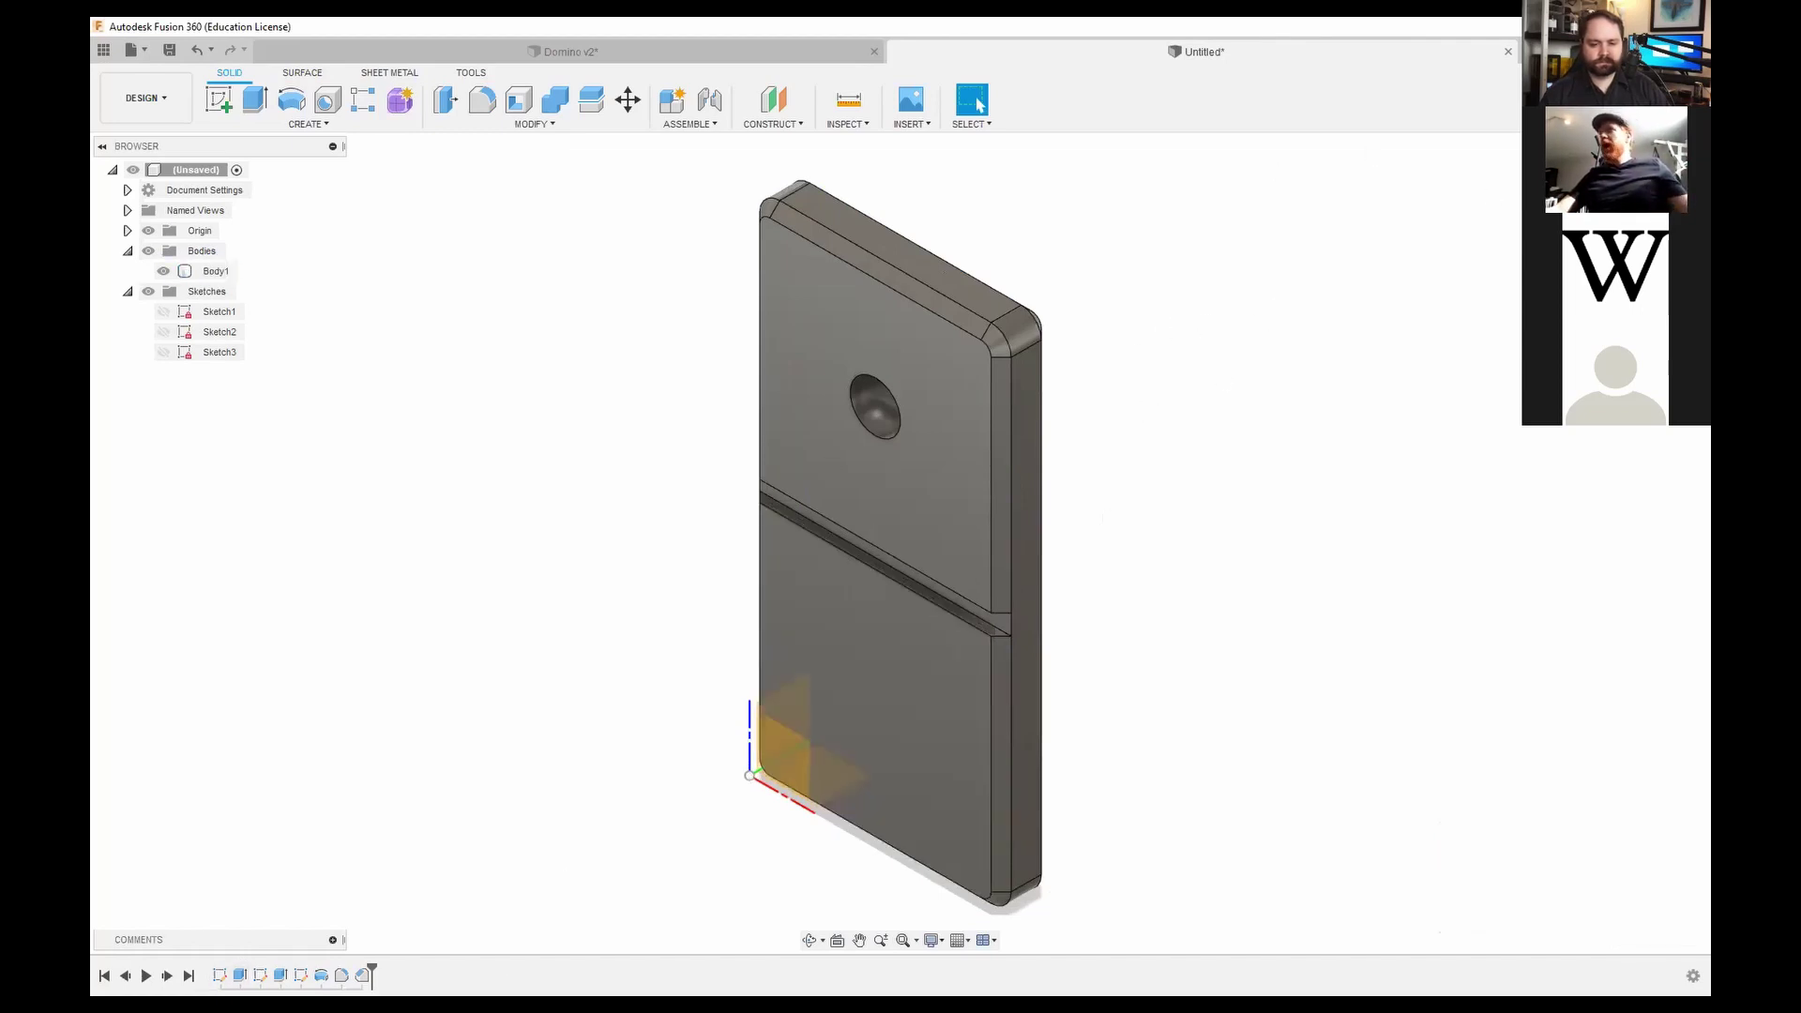
Step: Inspect the chamfered tile from angled and front views, comparing it with the finished Domino v2 design
{"action": "middle_click_drag", "start_coordinate": [899, 544], "coordinate": [1180, 520], "text": "shift"}
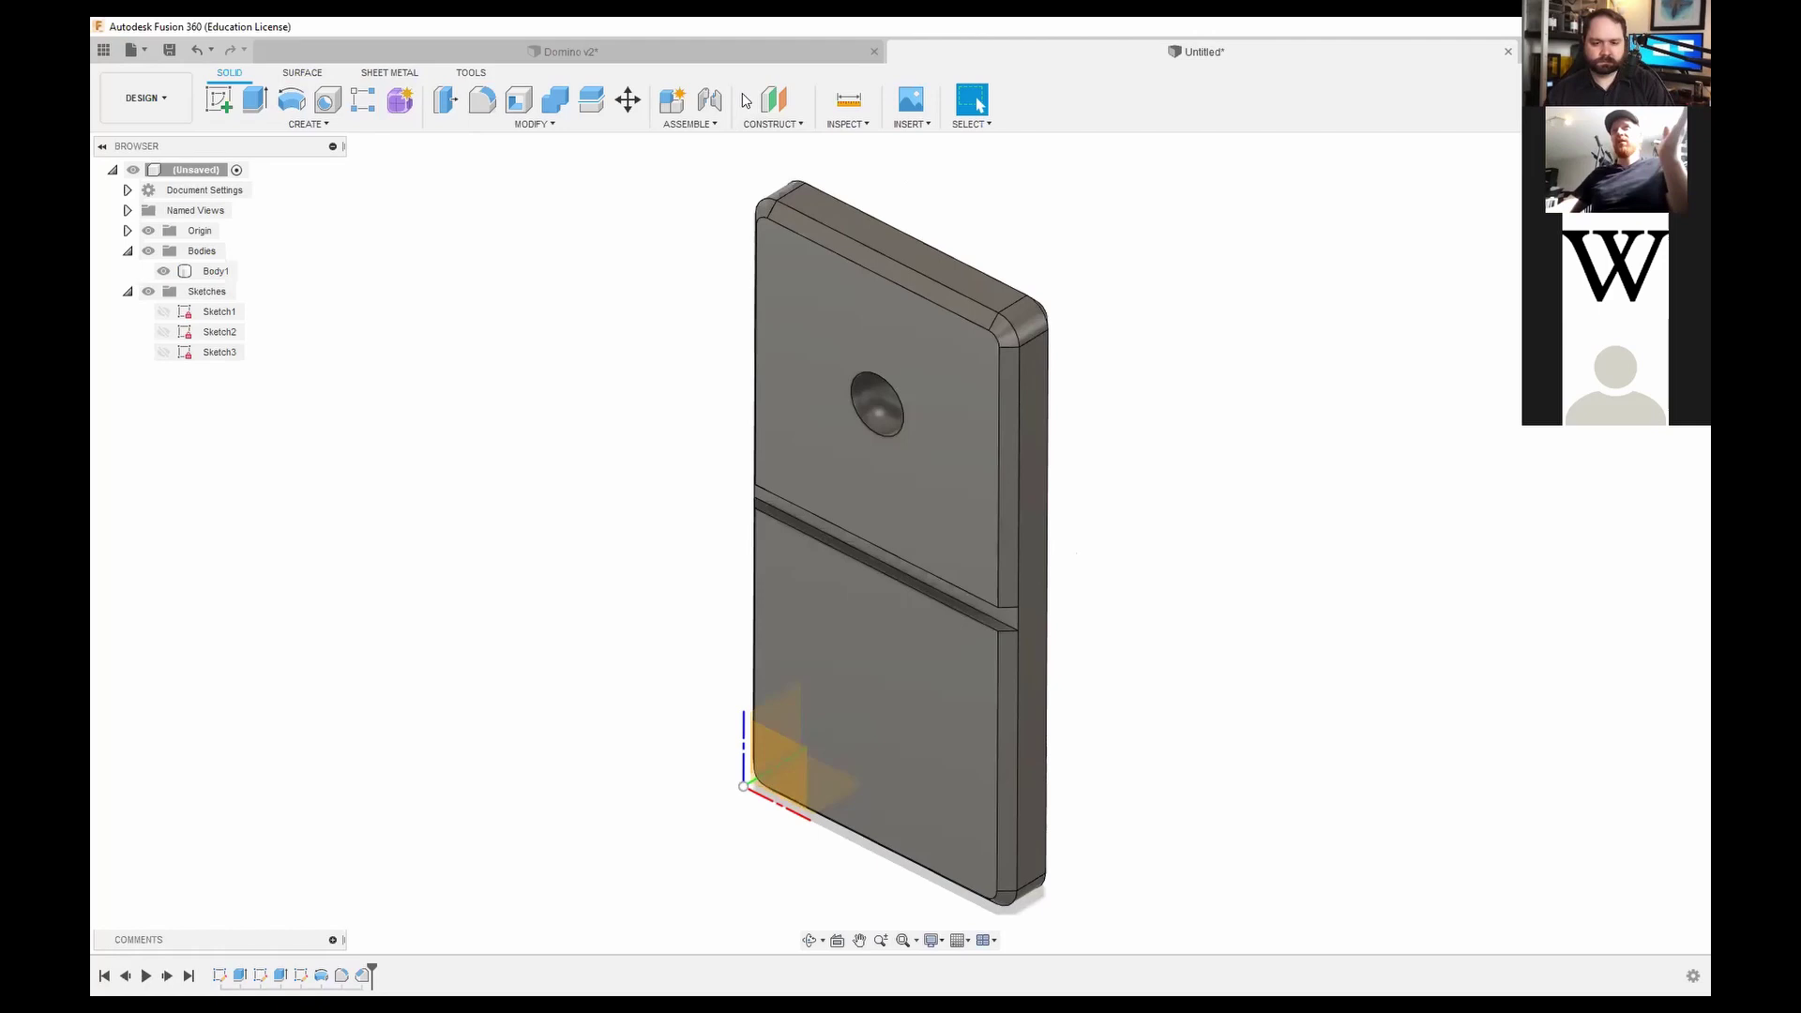
{"action": "left_click", "coordinate": [706, 47]}
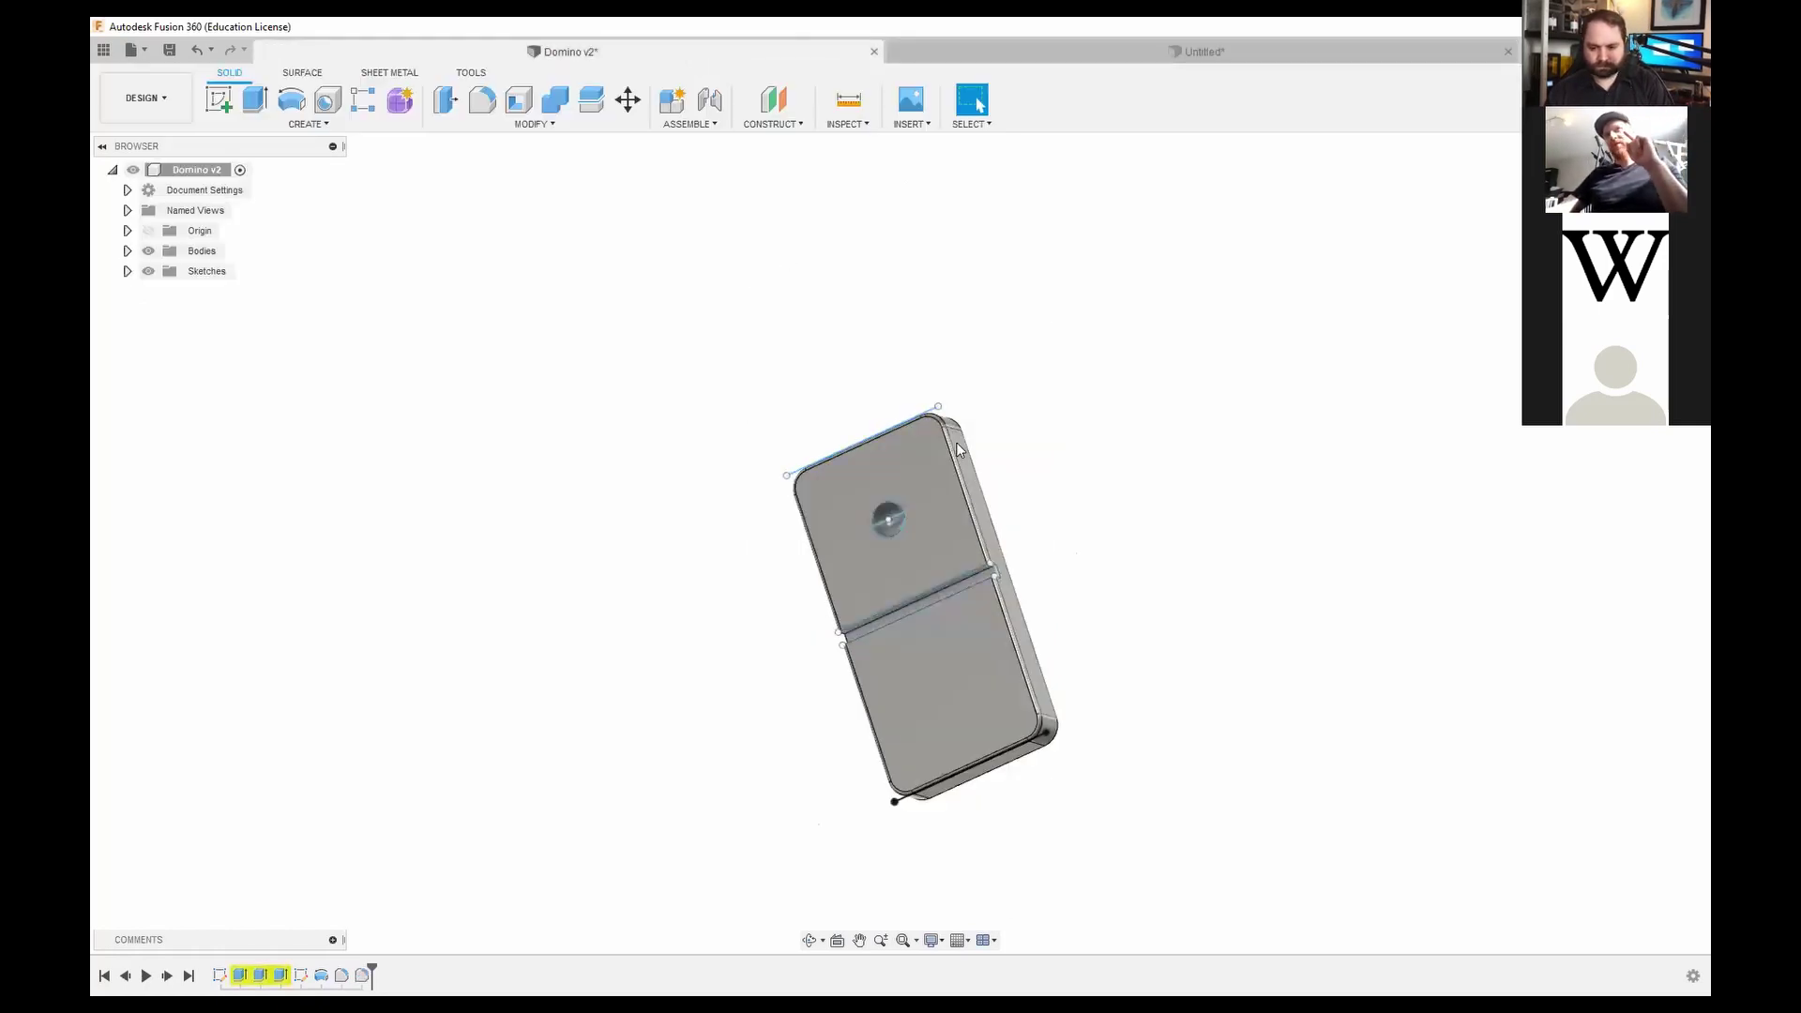
{"action": "left_click", "coordinate": [923, 60]}
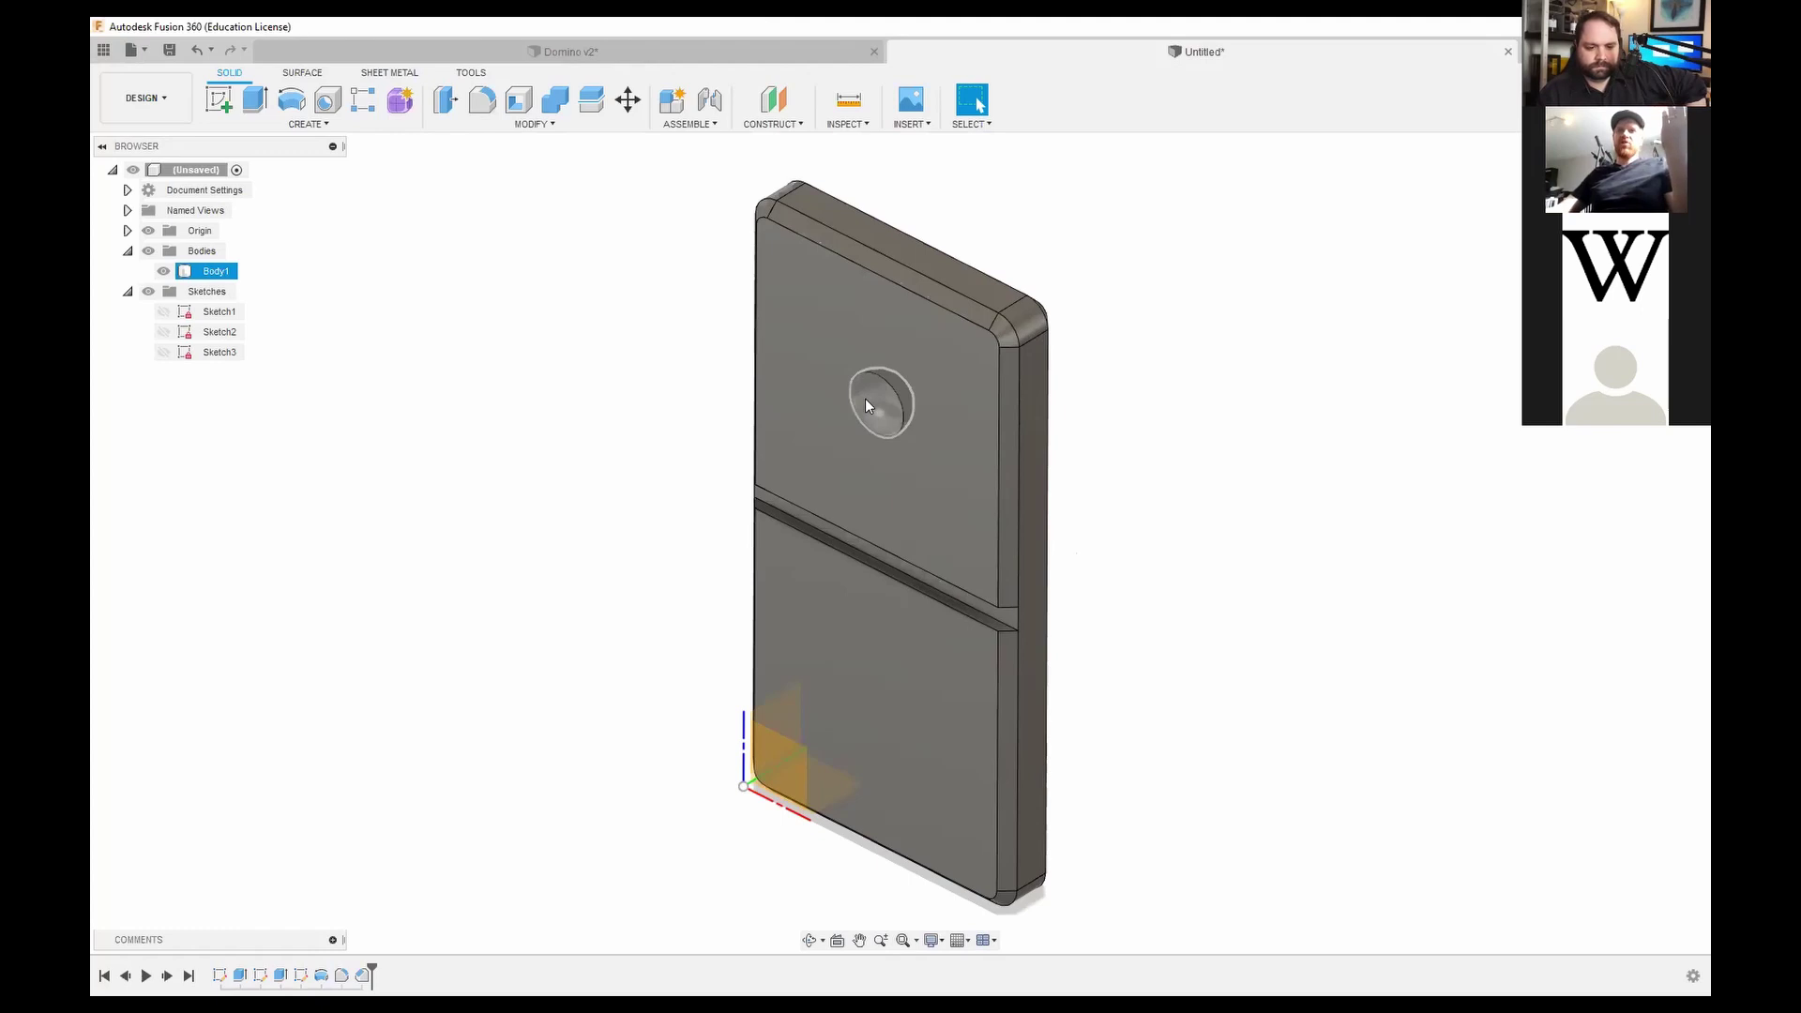
{"action": "left_click", "coordinate": [534, 424]}
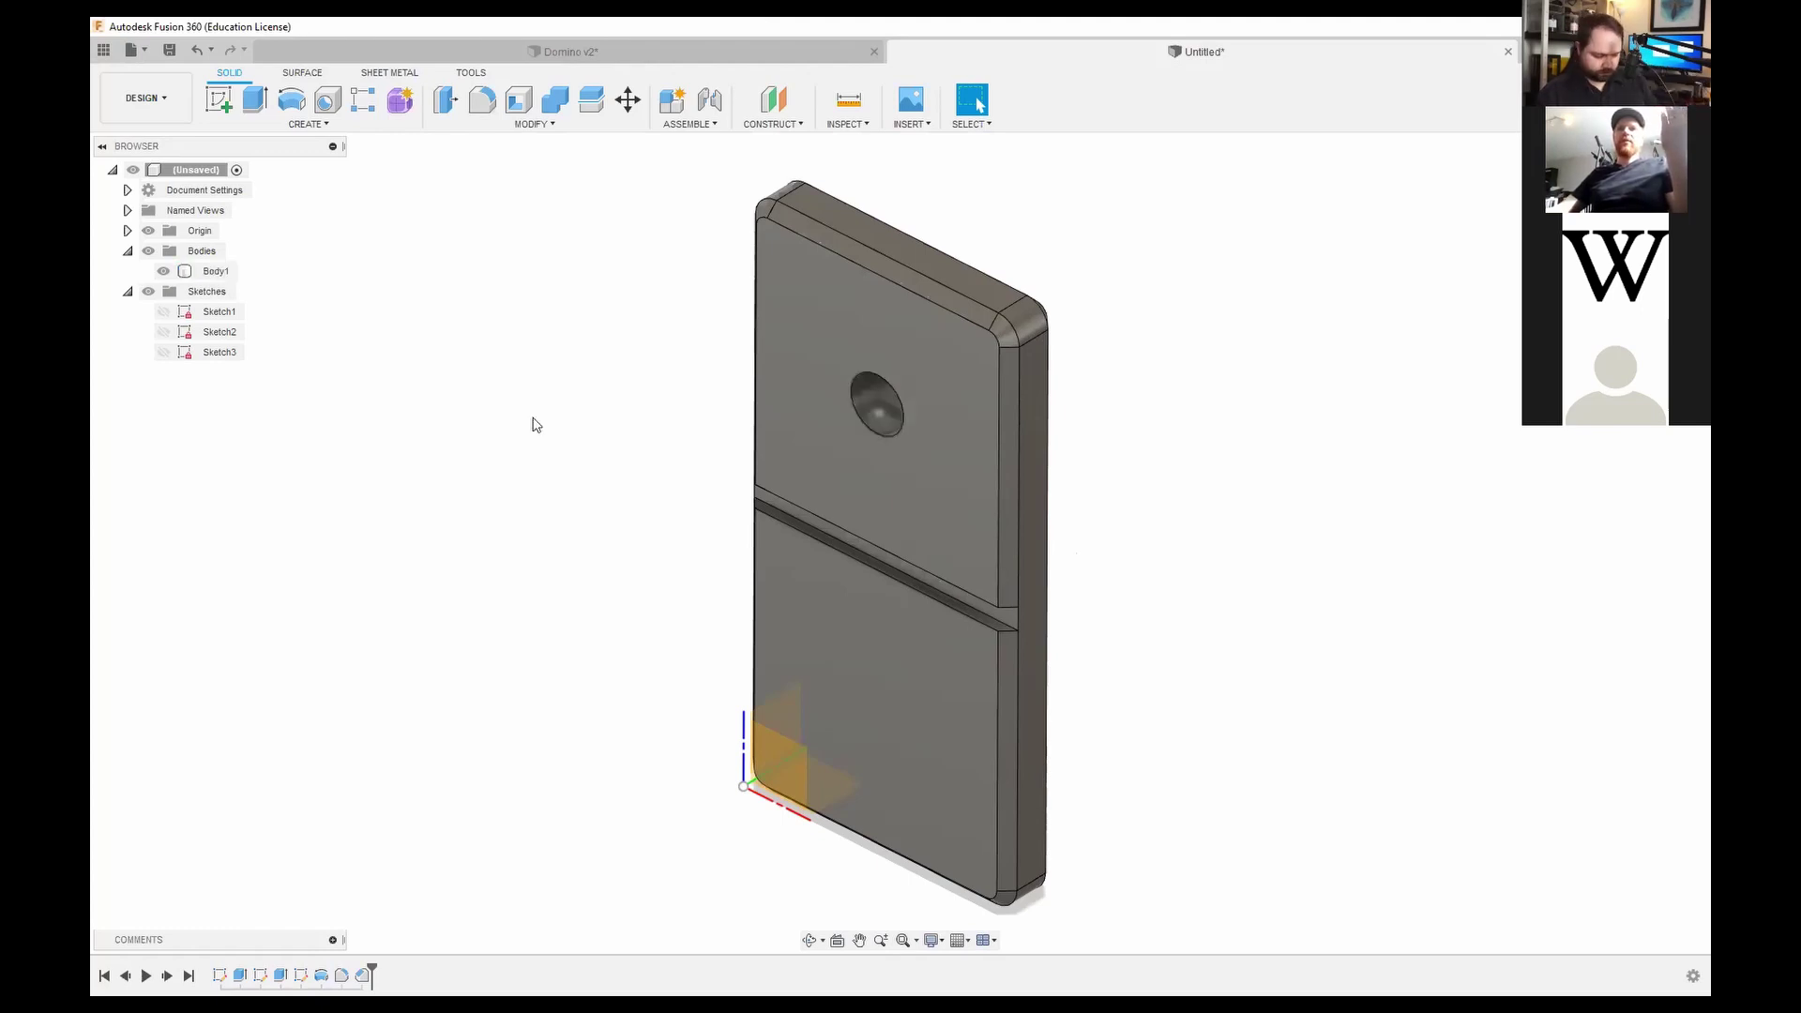
{"action": "left_click", "coordinate": [835, 447]}
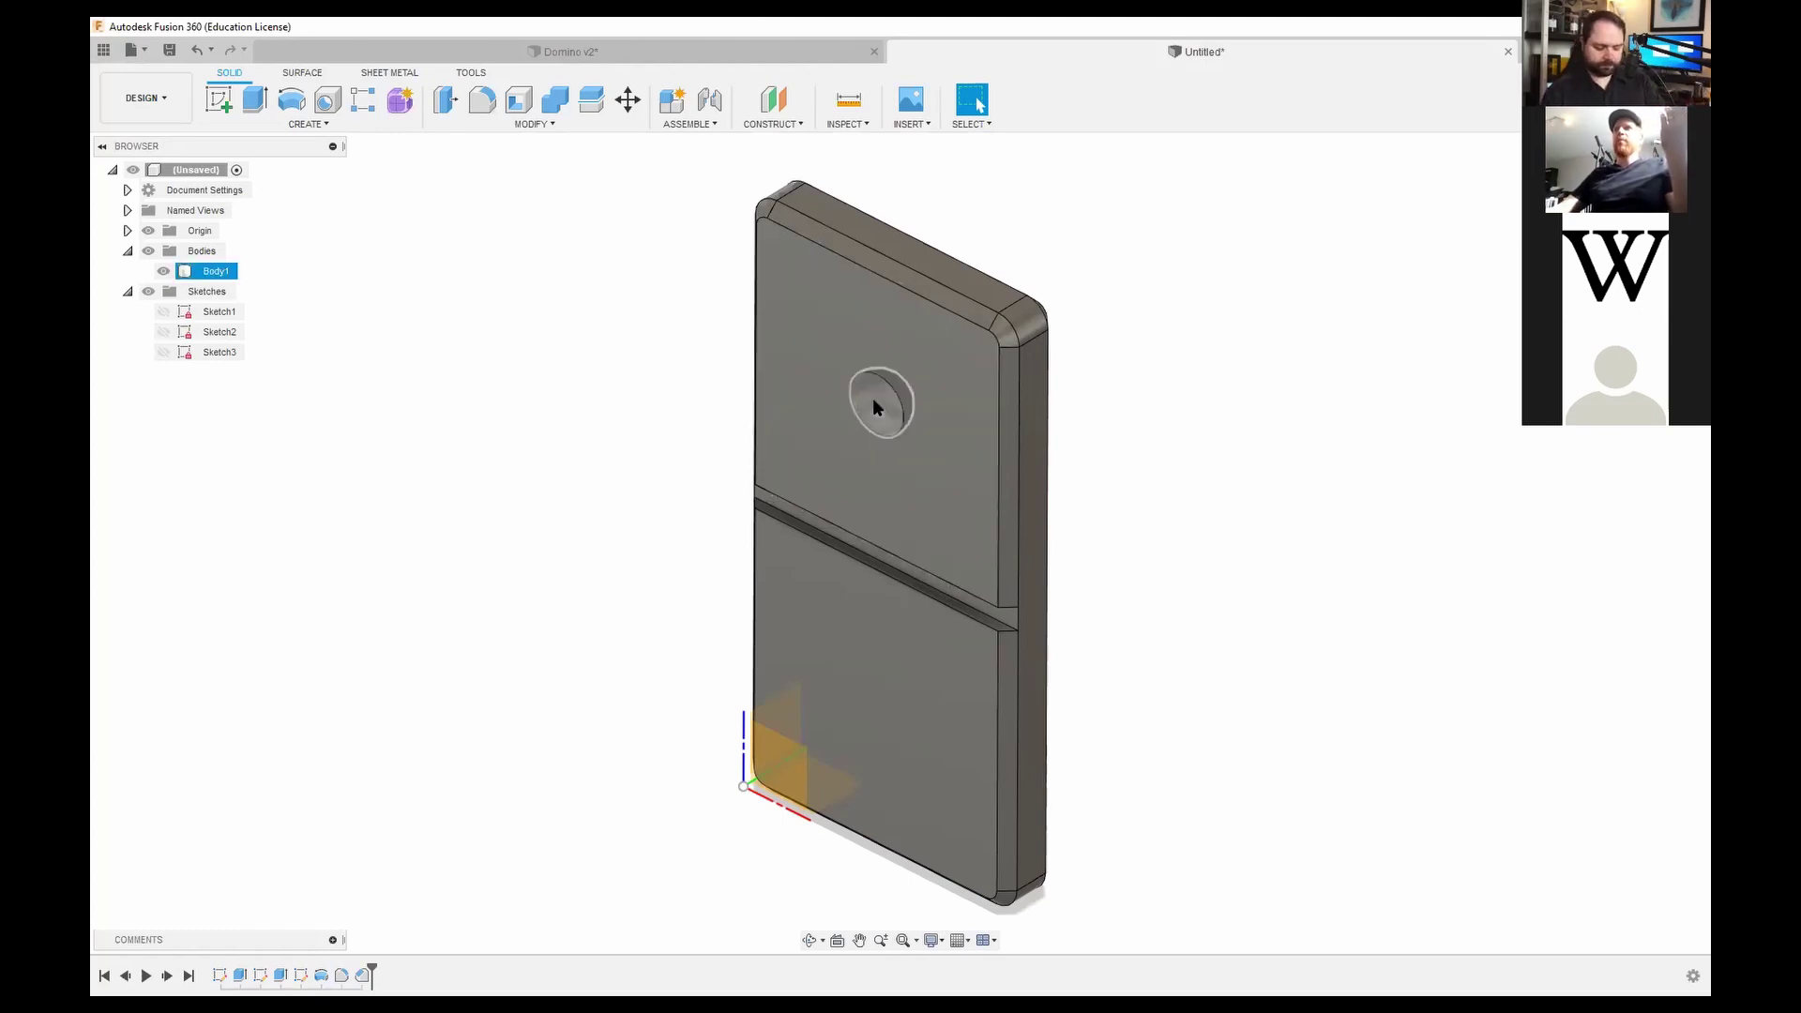
{"action": "left_click", "coordinate": [1447, 286]}
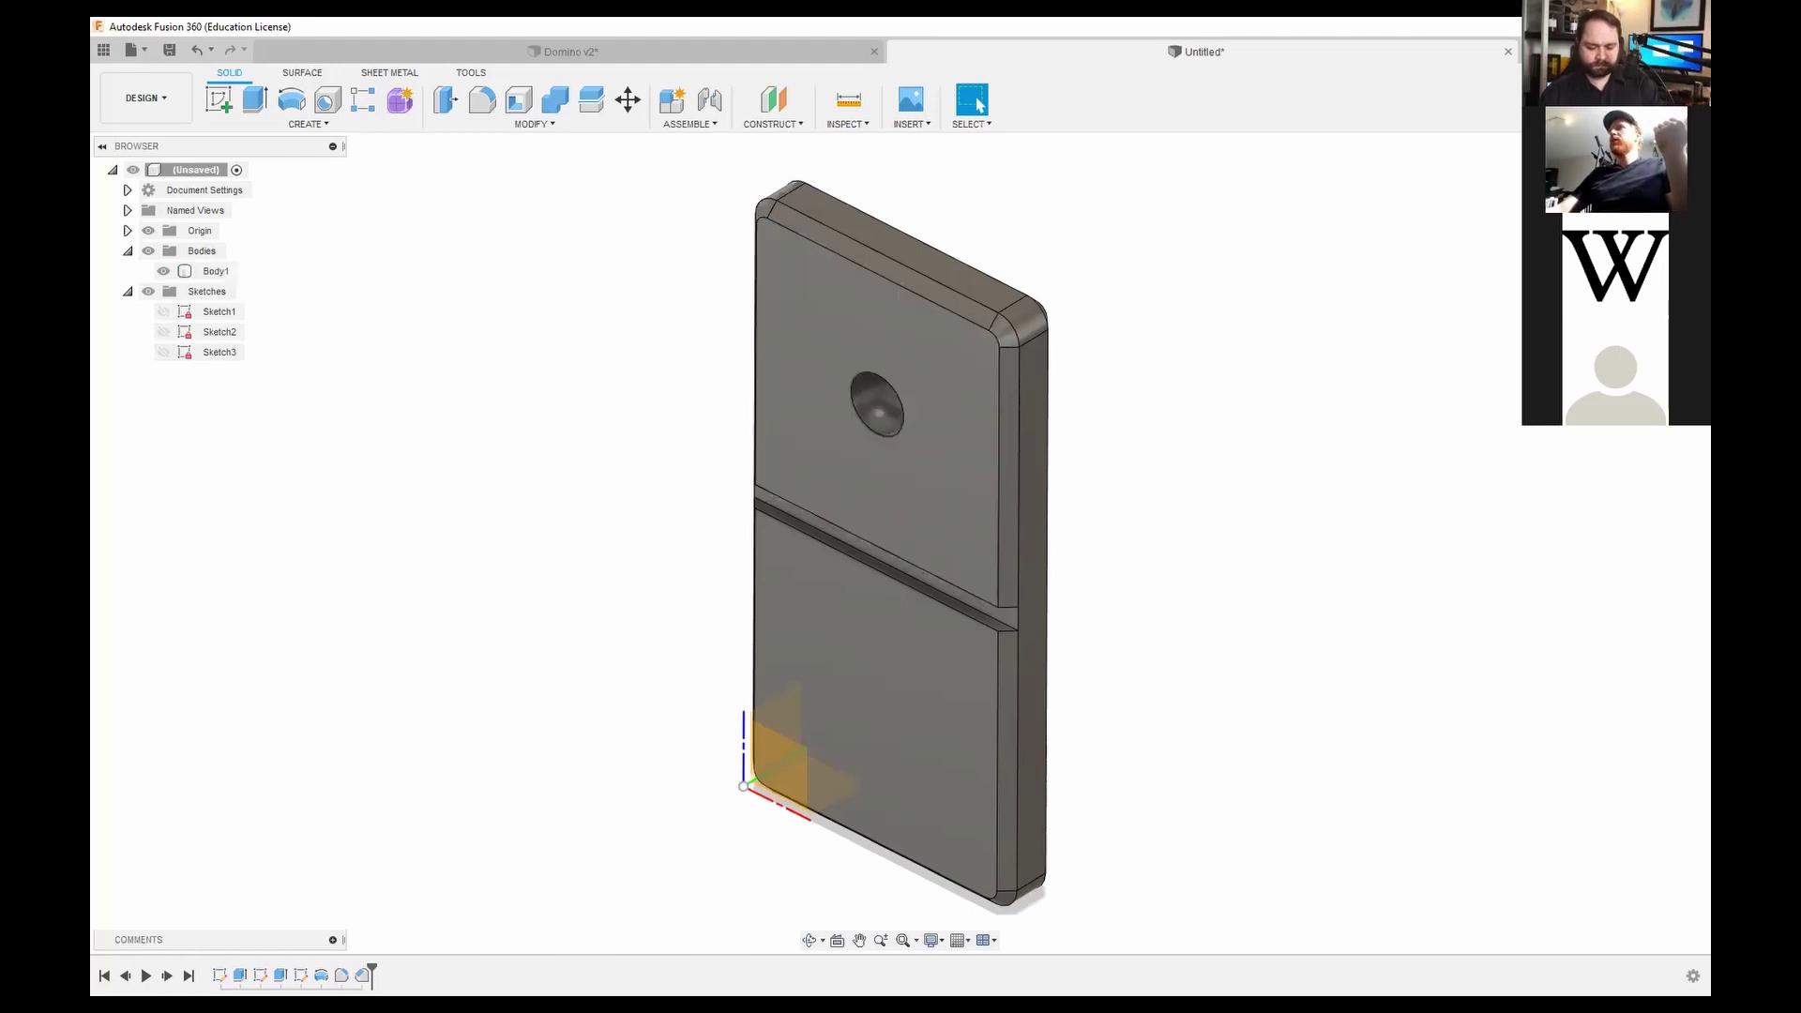
{"action": "left_click", "coordinate": [1634, 204]}
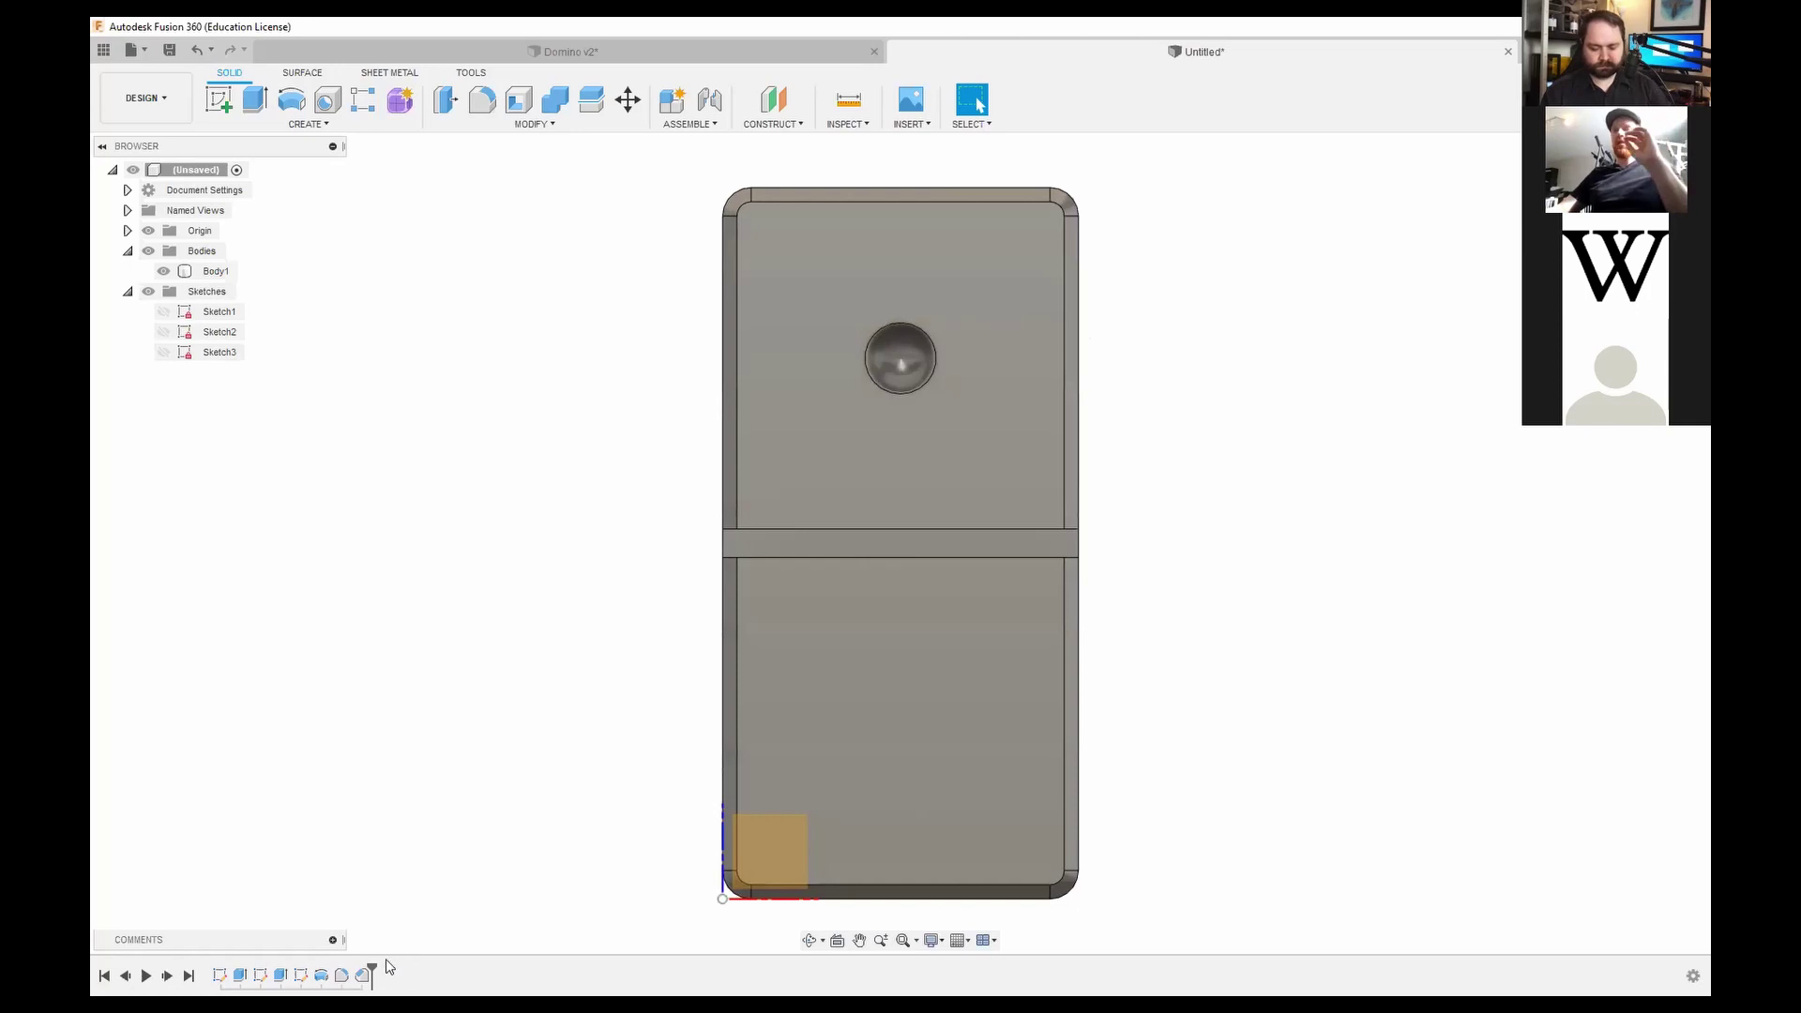
Step: Roll the design history back to its start and forward through the pip, fillet and chamfer to review the build
{"action": "left_click_drag", "start_coordinate": [371, 972], "coordinate": [210, 975]}
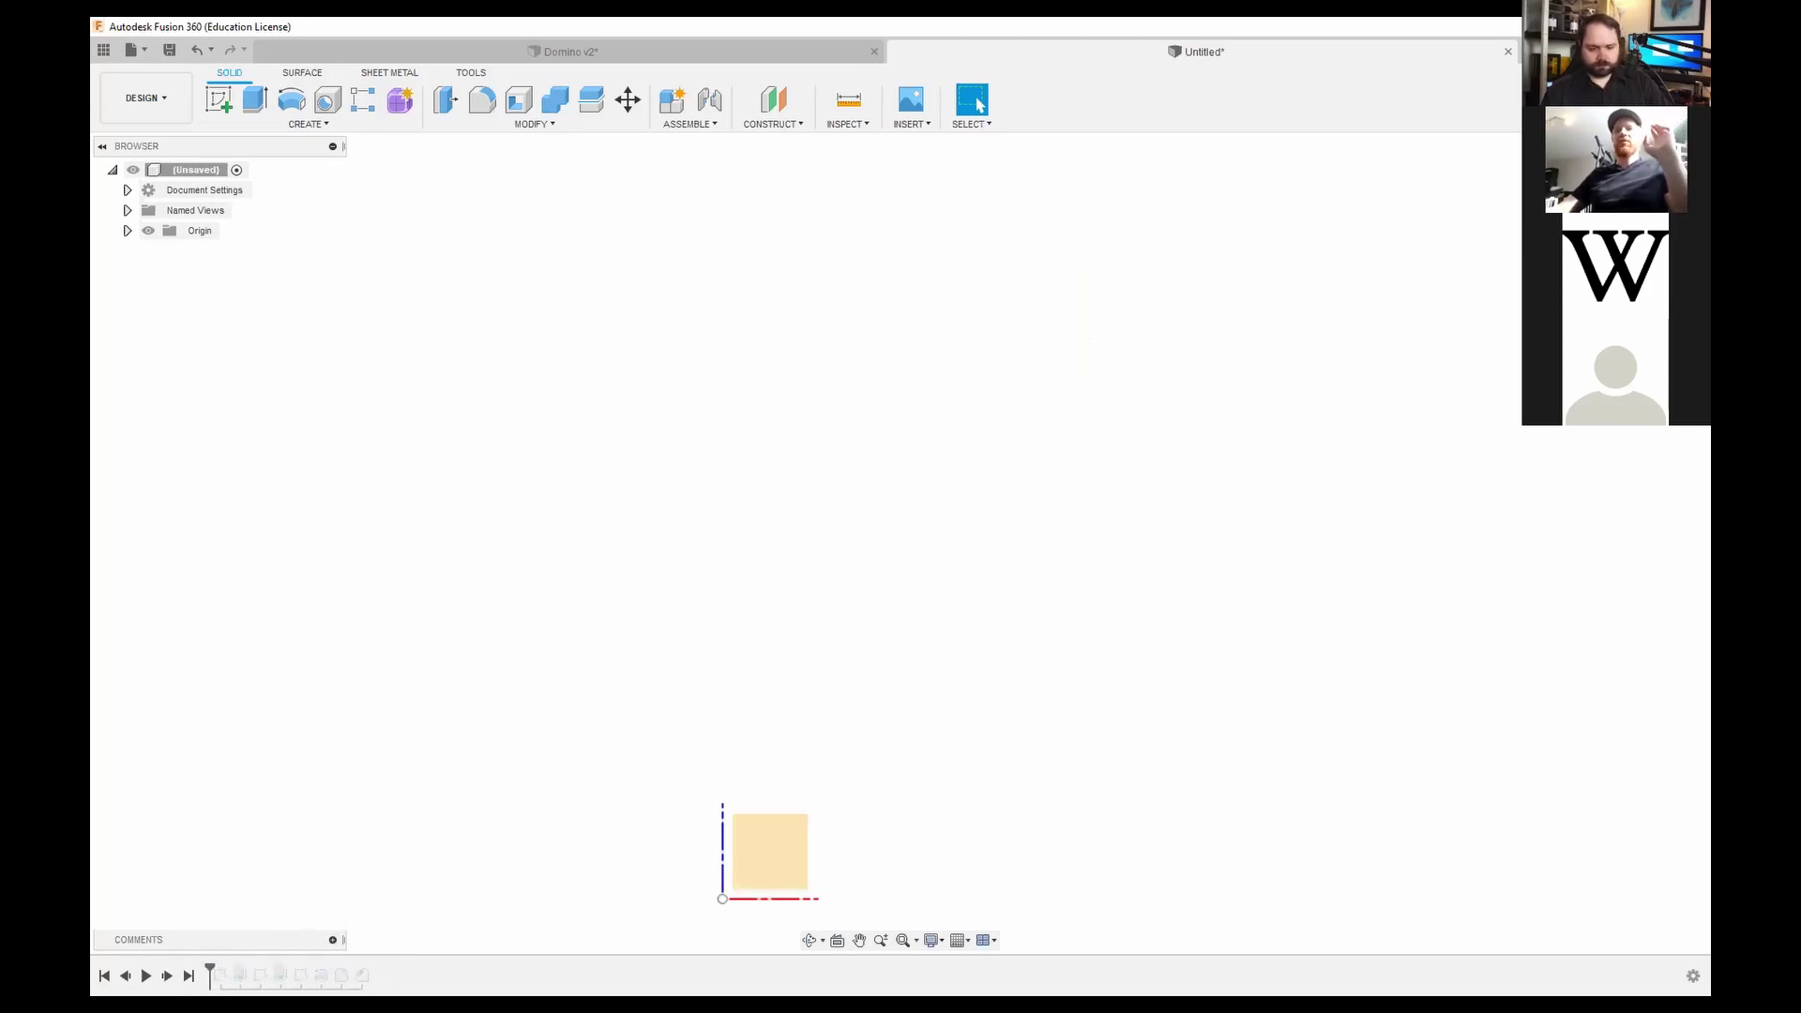
{"action": "left_click_drag", "start_coordinate": [211, 971], "coordinate": [332, 966]}
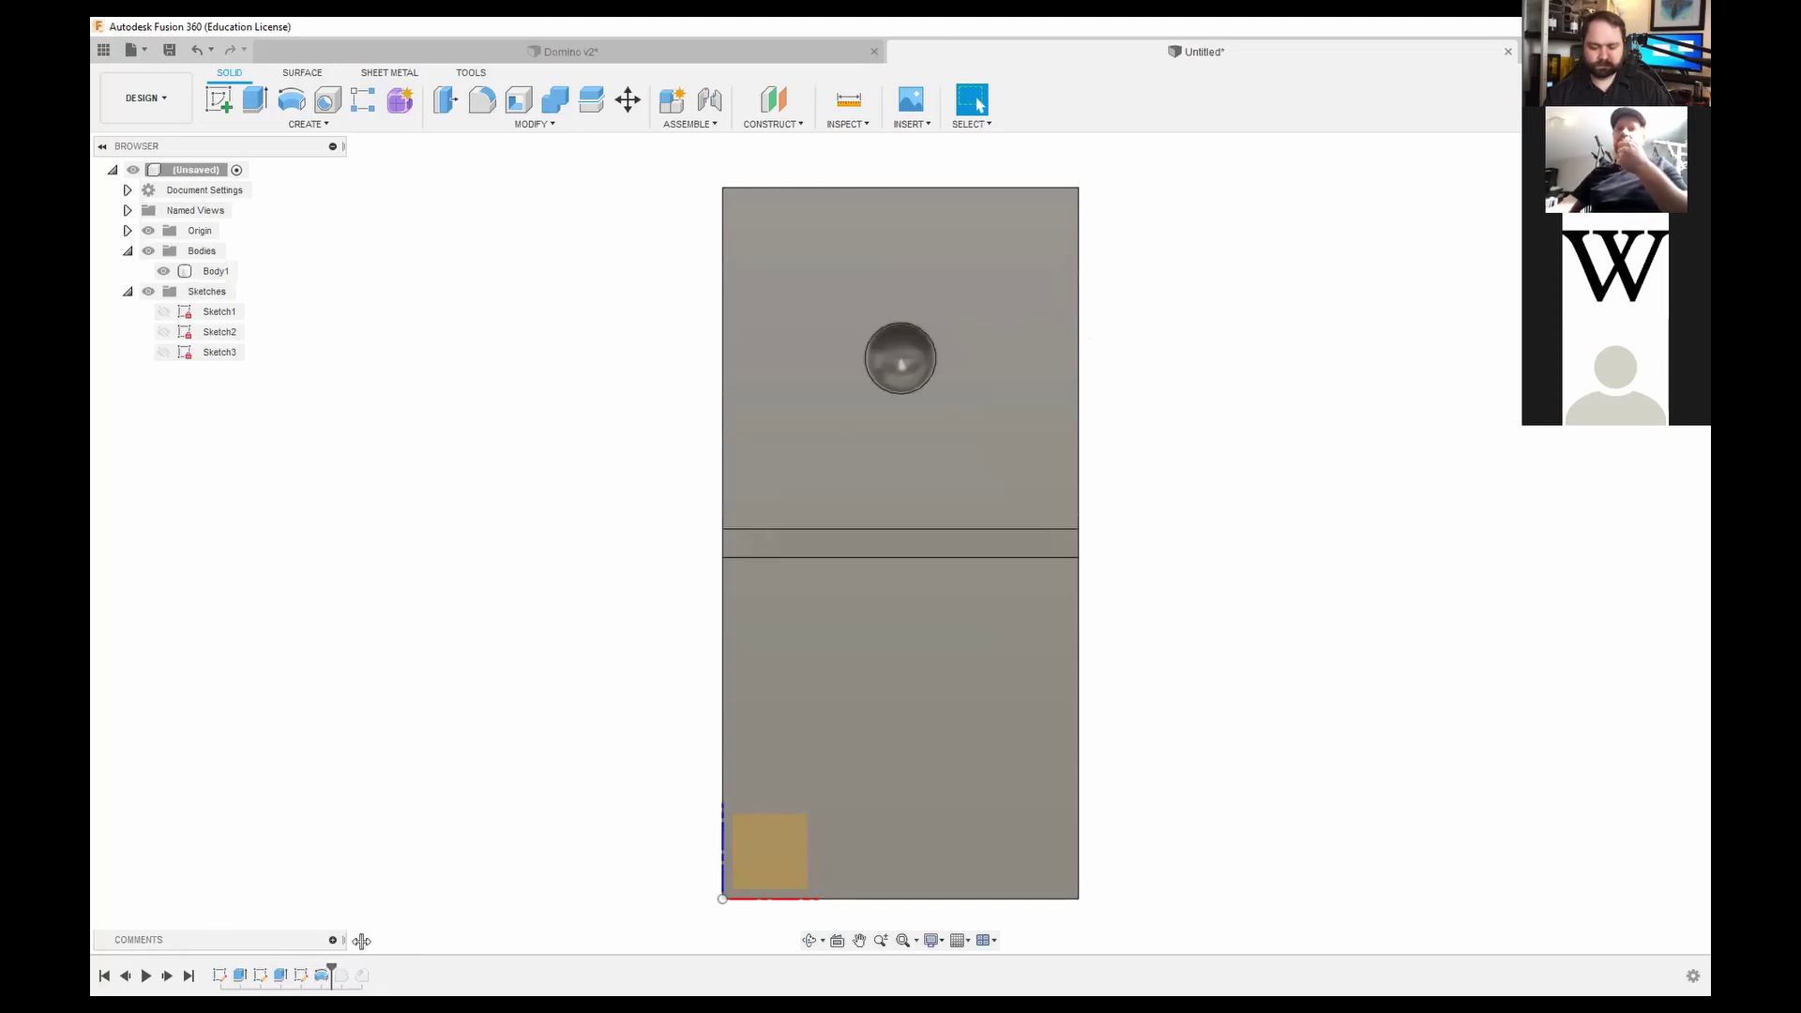
{"action": "left_click_drag", "start_coordinate": [334, 966], "coordinate": [369, 964]}
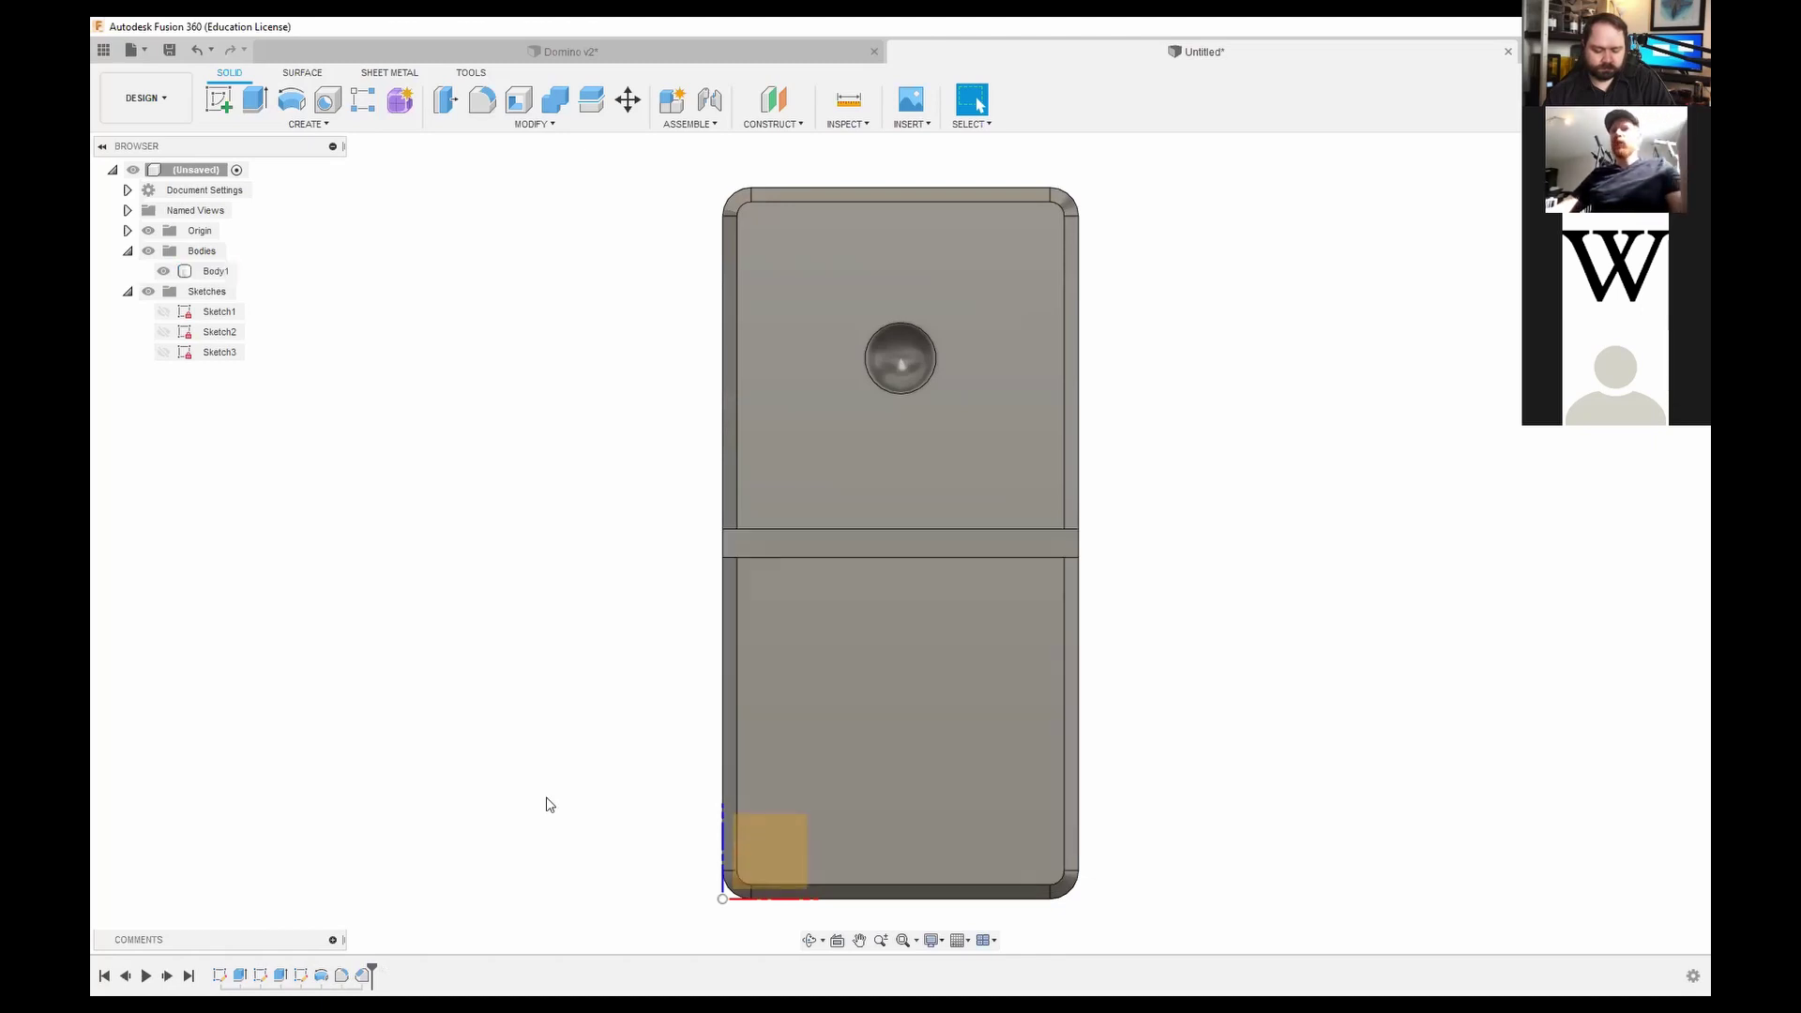
Step: Roll the design history back to just before the pip's revolve and open Sketch3, the pip sketch, for editing
{"action": "left_click_drag", "start_coordinate": [375, 966], "coordinate": [312, 969]}
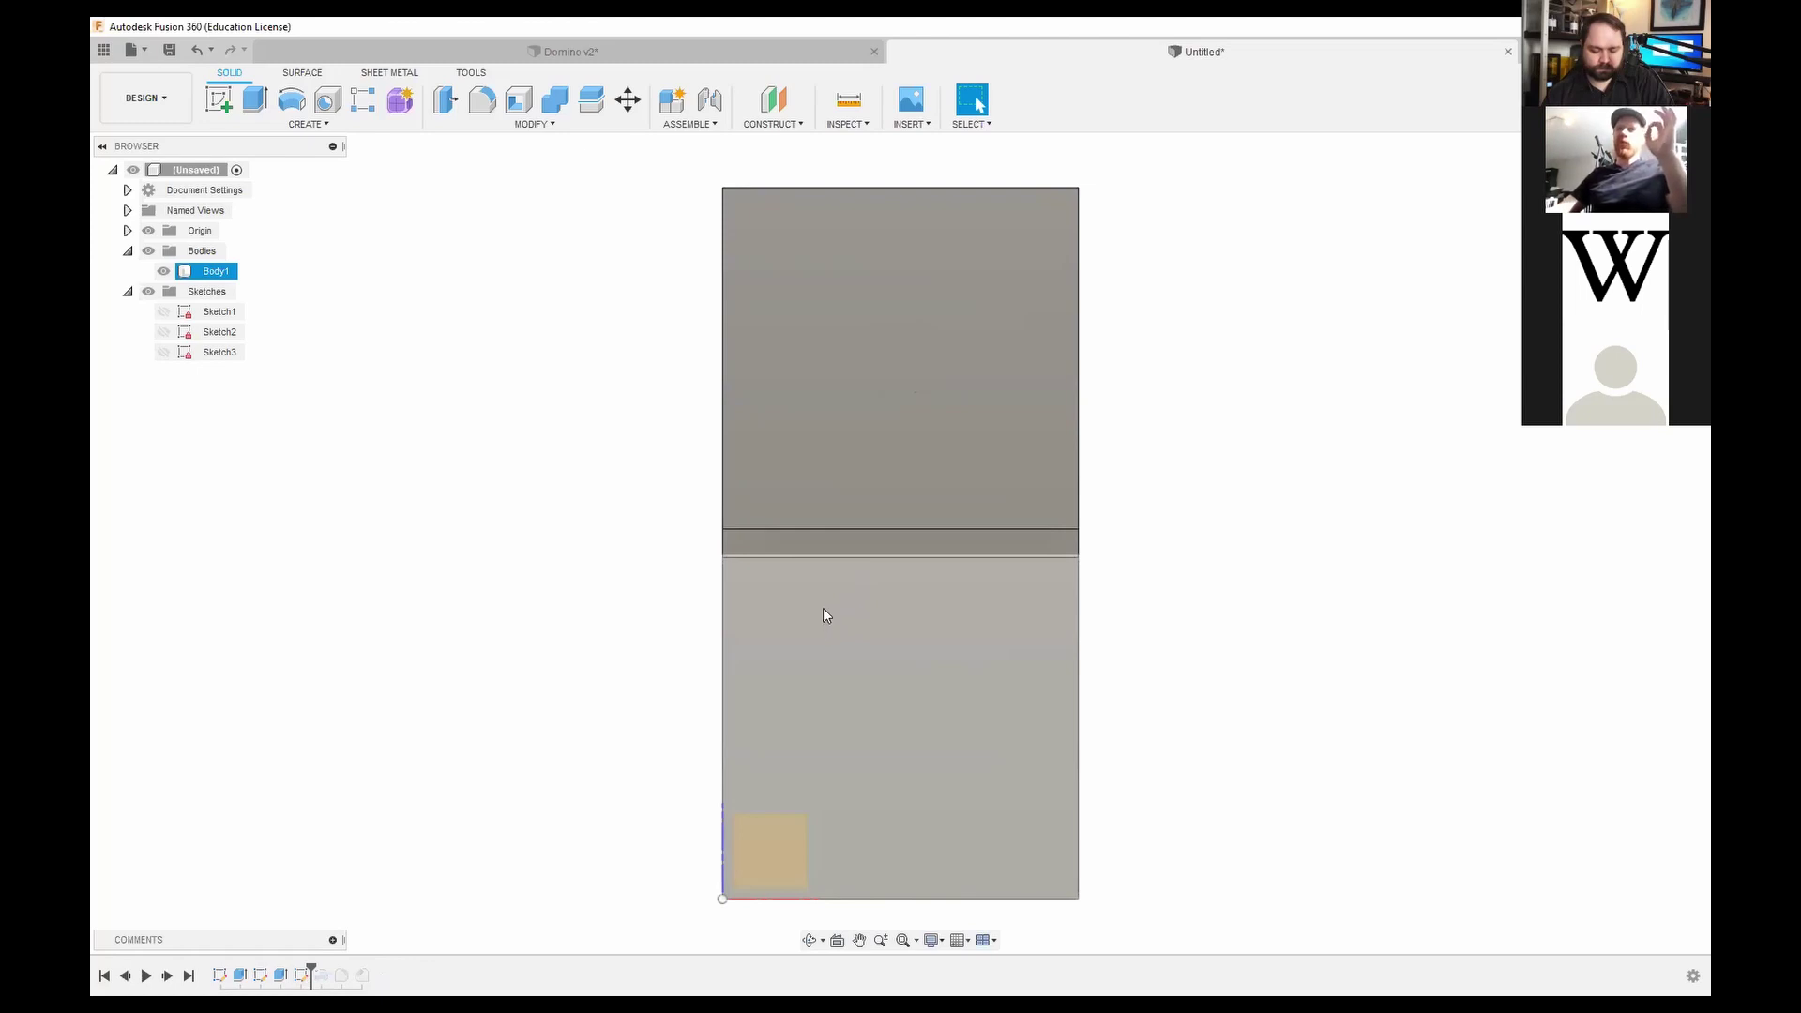
{"action": "key", "text": "Escape"}
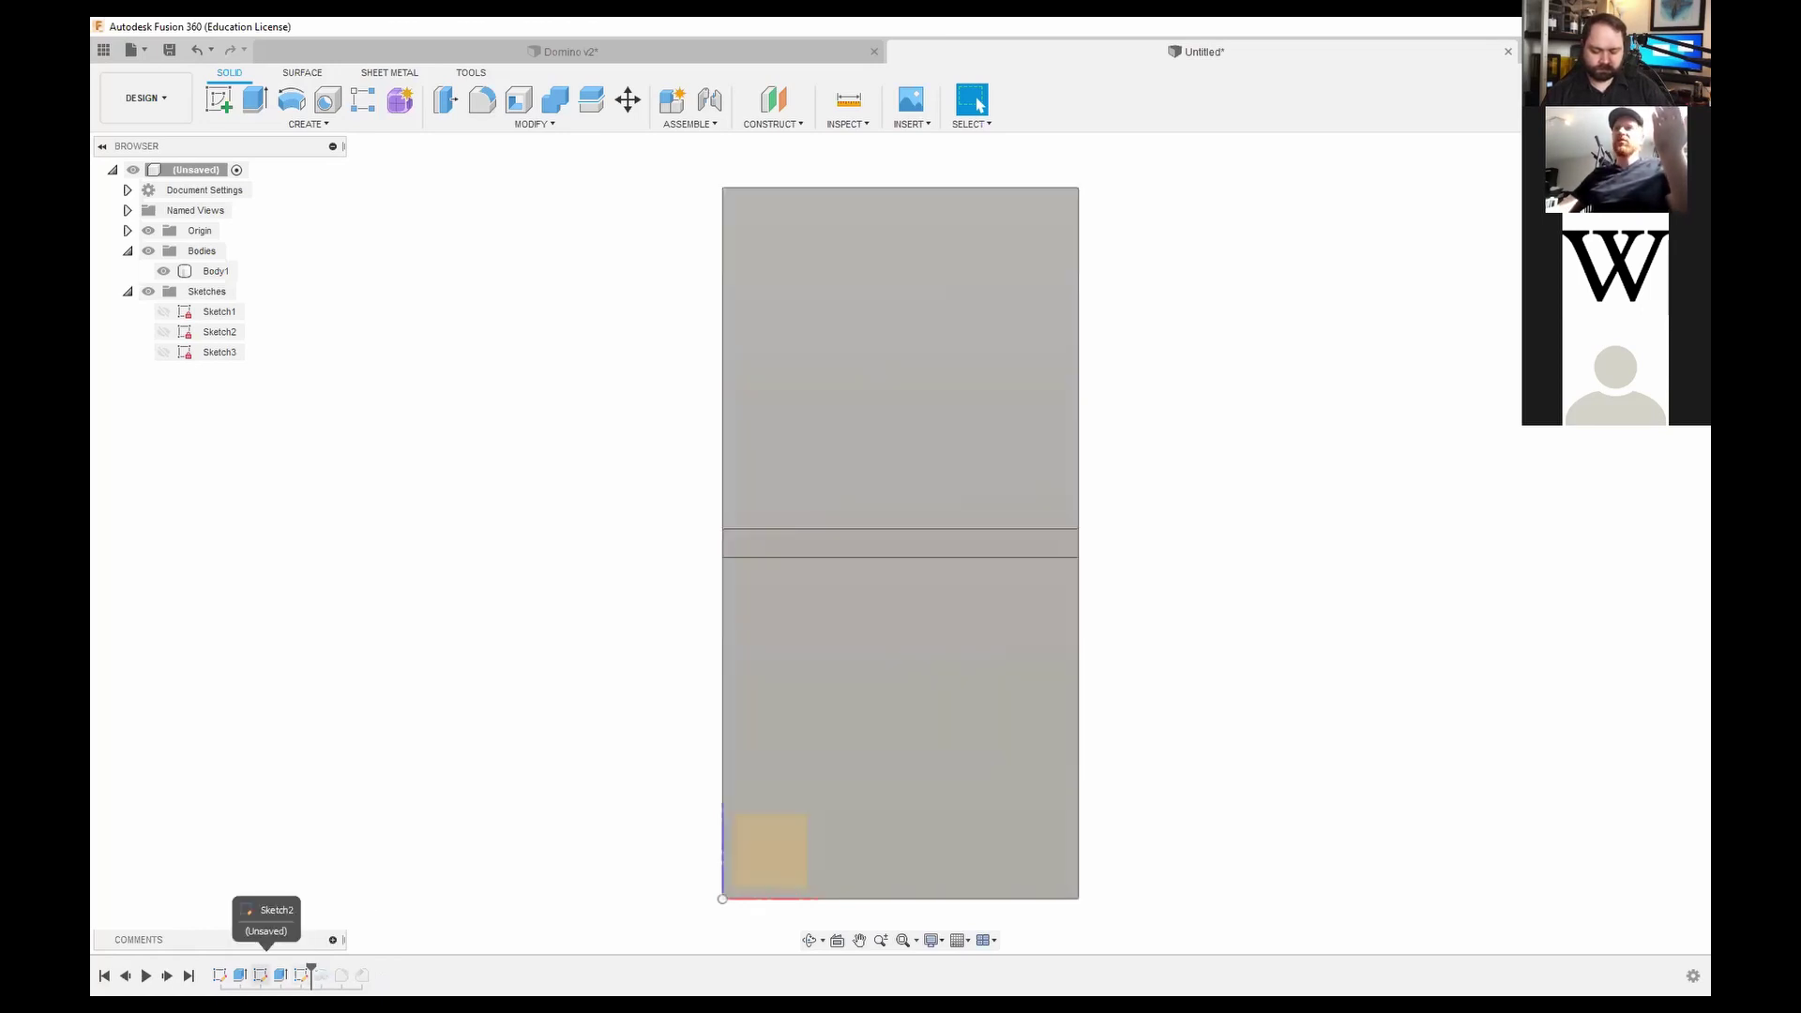
{"action": "right_click", "coordinate": [220, 975]}
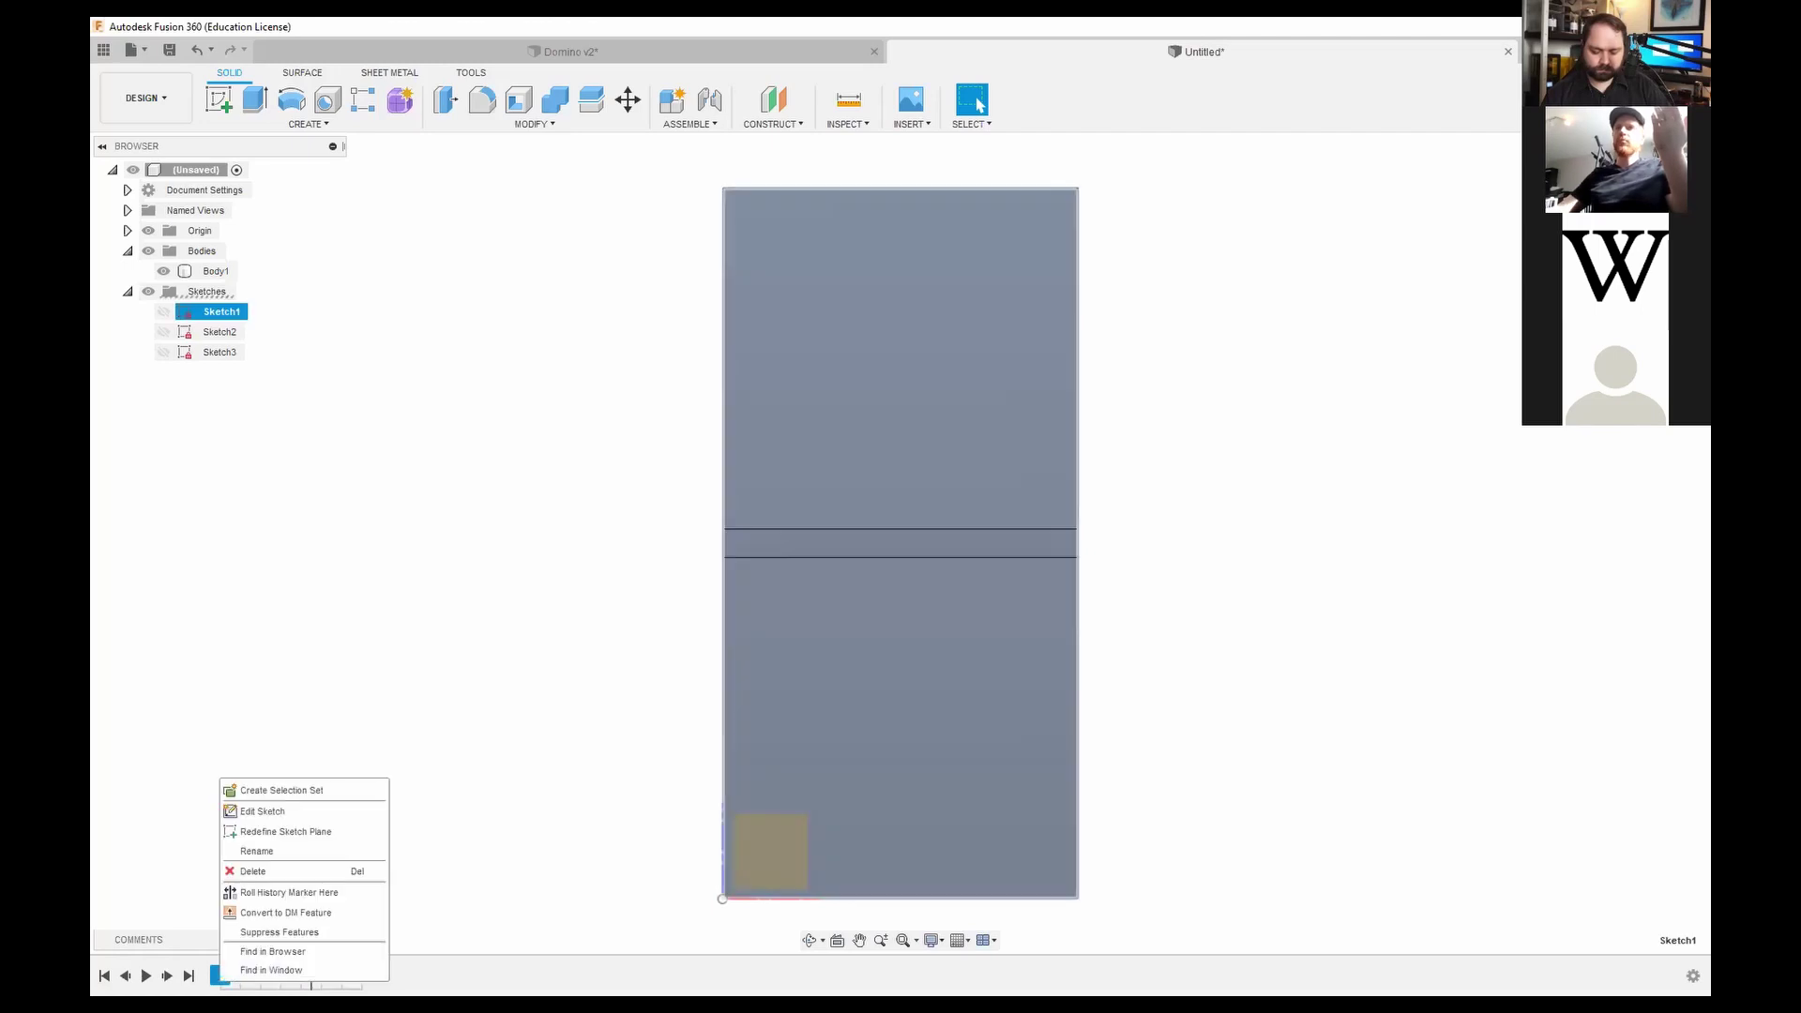
{"action": "left_click", "coordinate": [541, 901]}
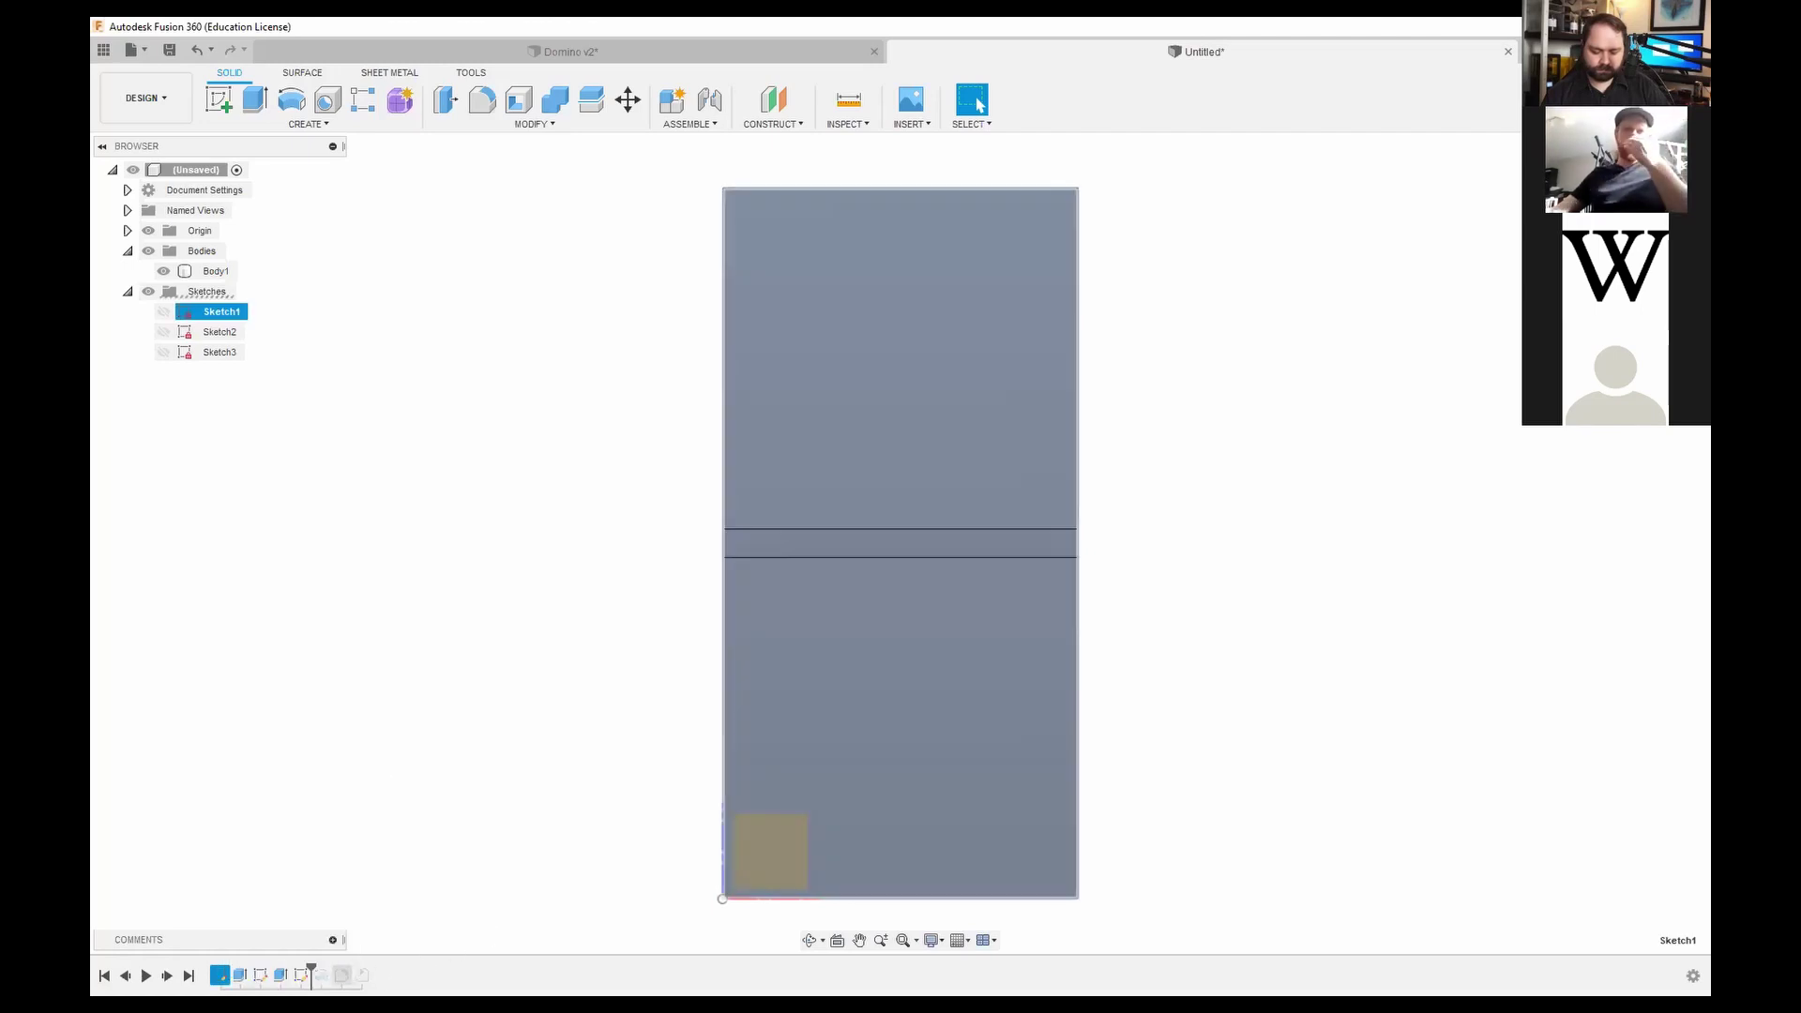
{"action": "left_click", "coordinate": [301, 977]}
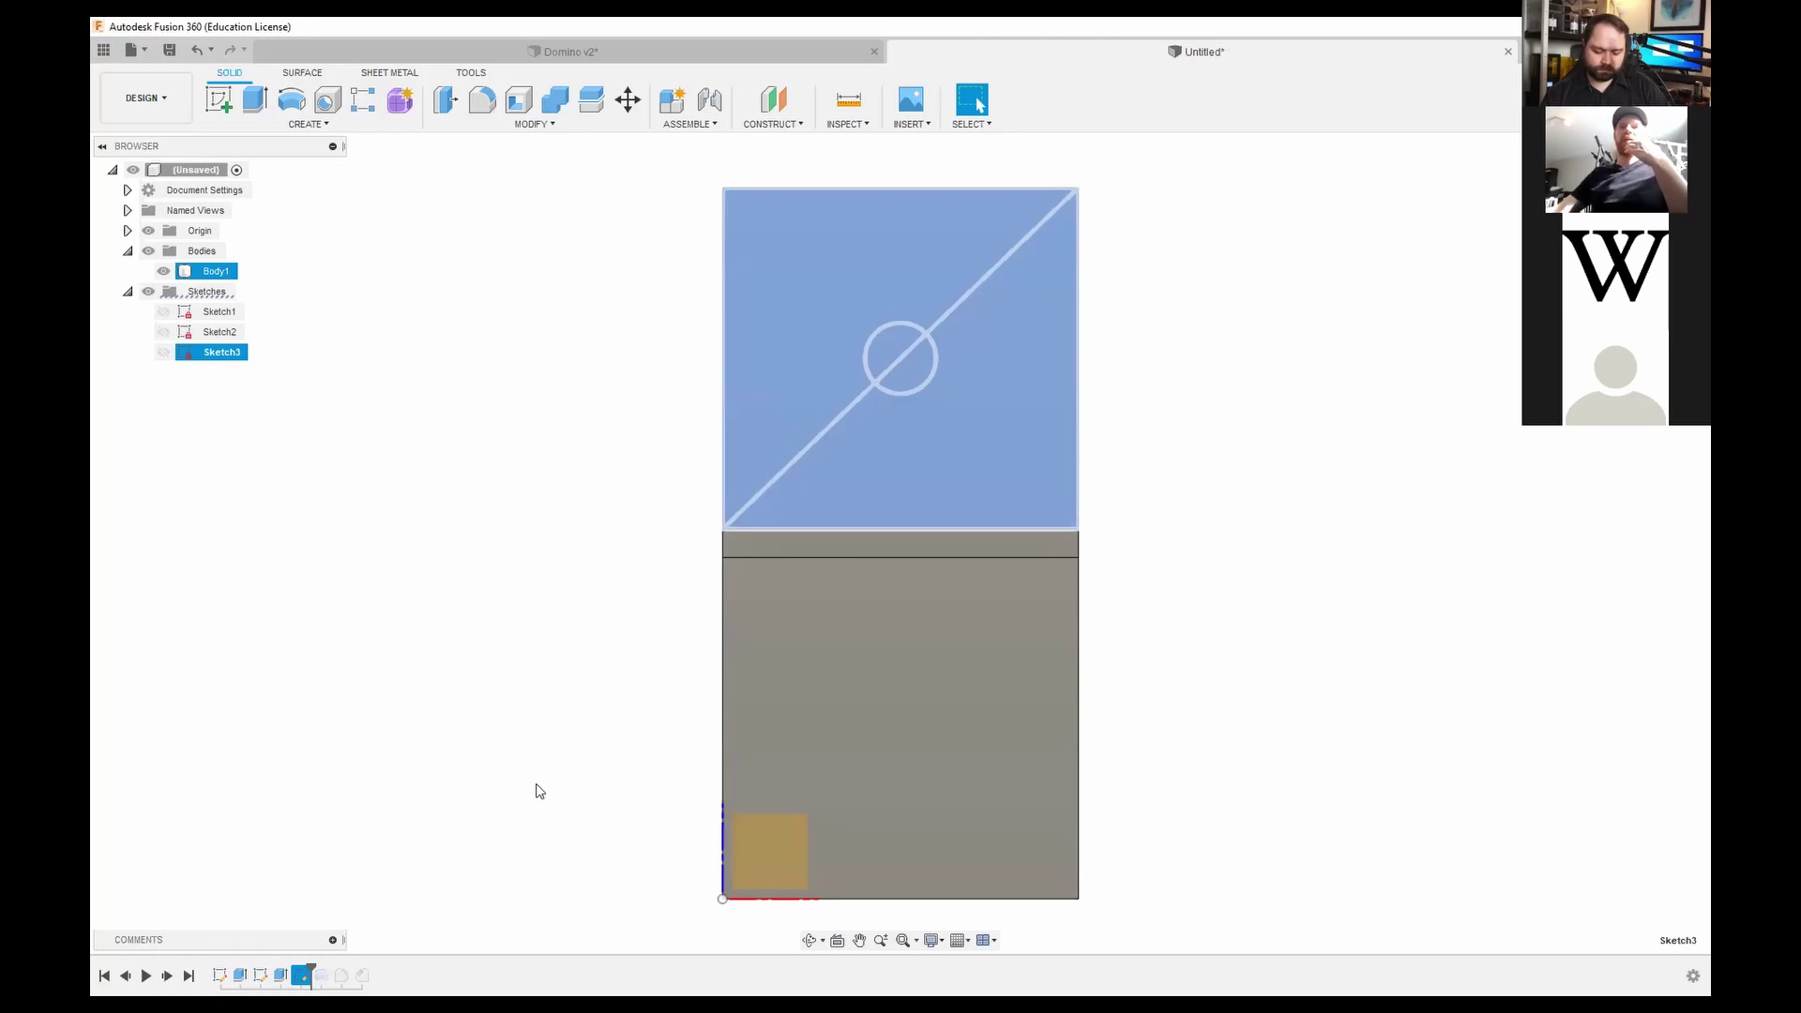
{"action": "right_click", "coordinate": [301, 975]}
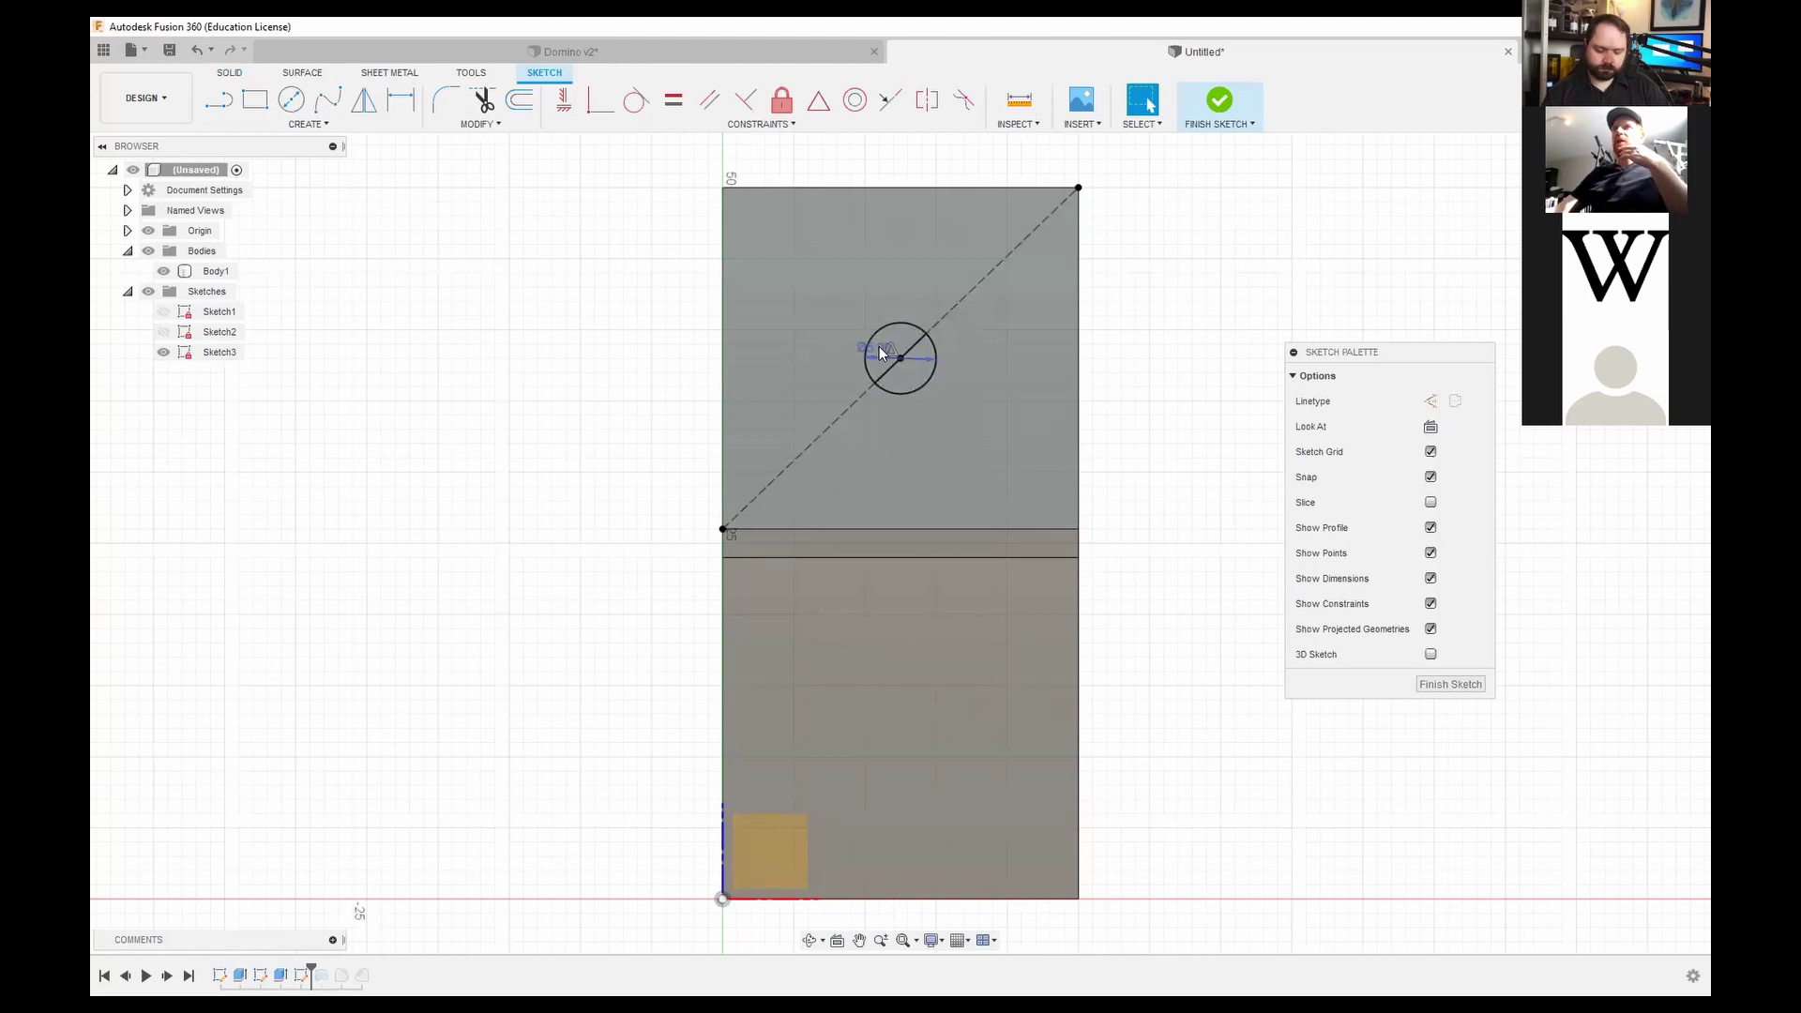
Step: Set the pip circle's diameter to 10 mm, finish the sketch and roll the history forward past the chamfer
{"action": "double_click", "coordinate": [880, 349]}
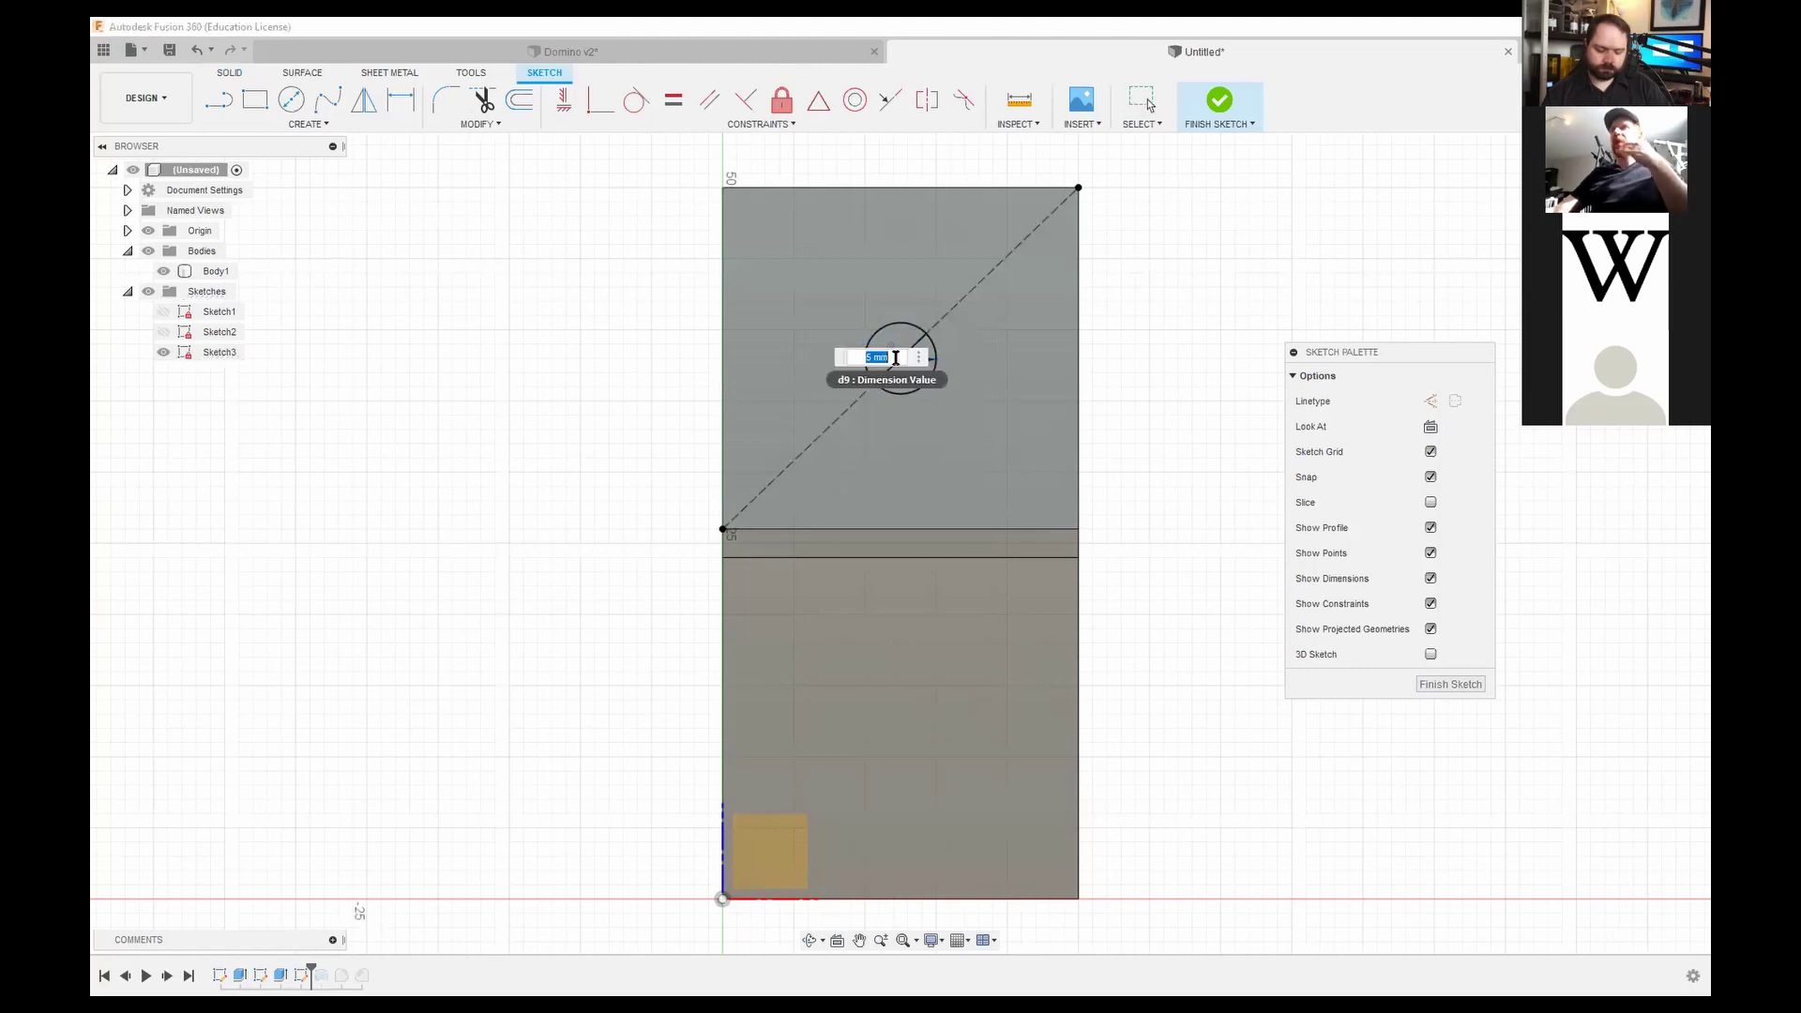
{"action": "type", "text": "10"}
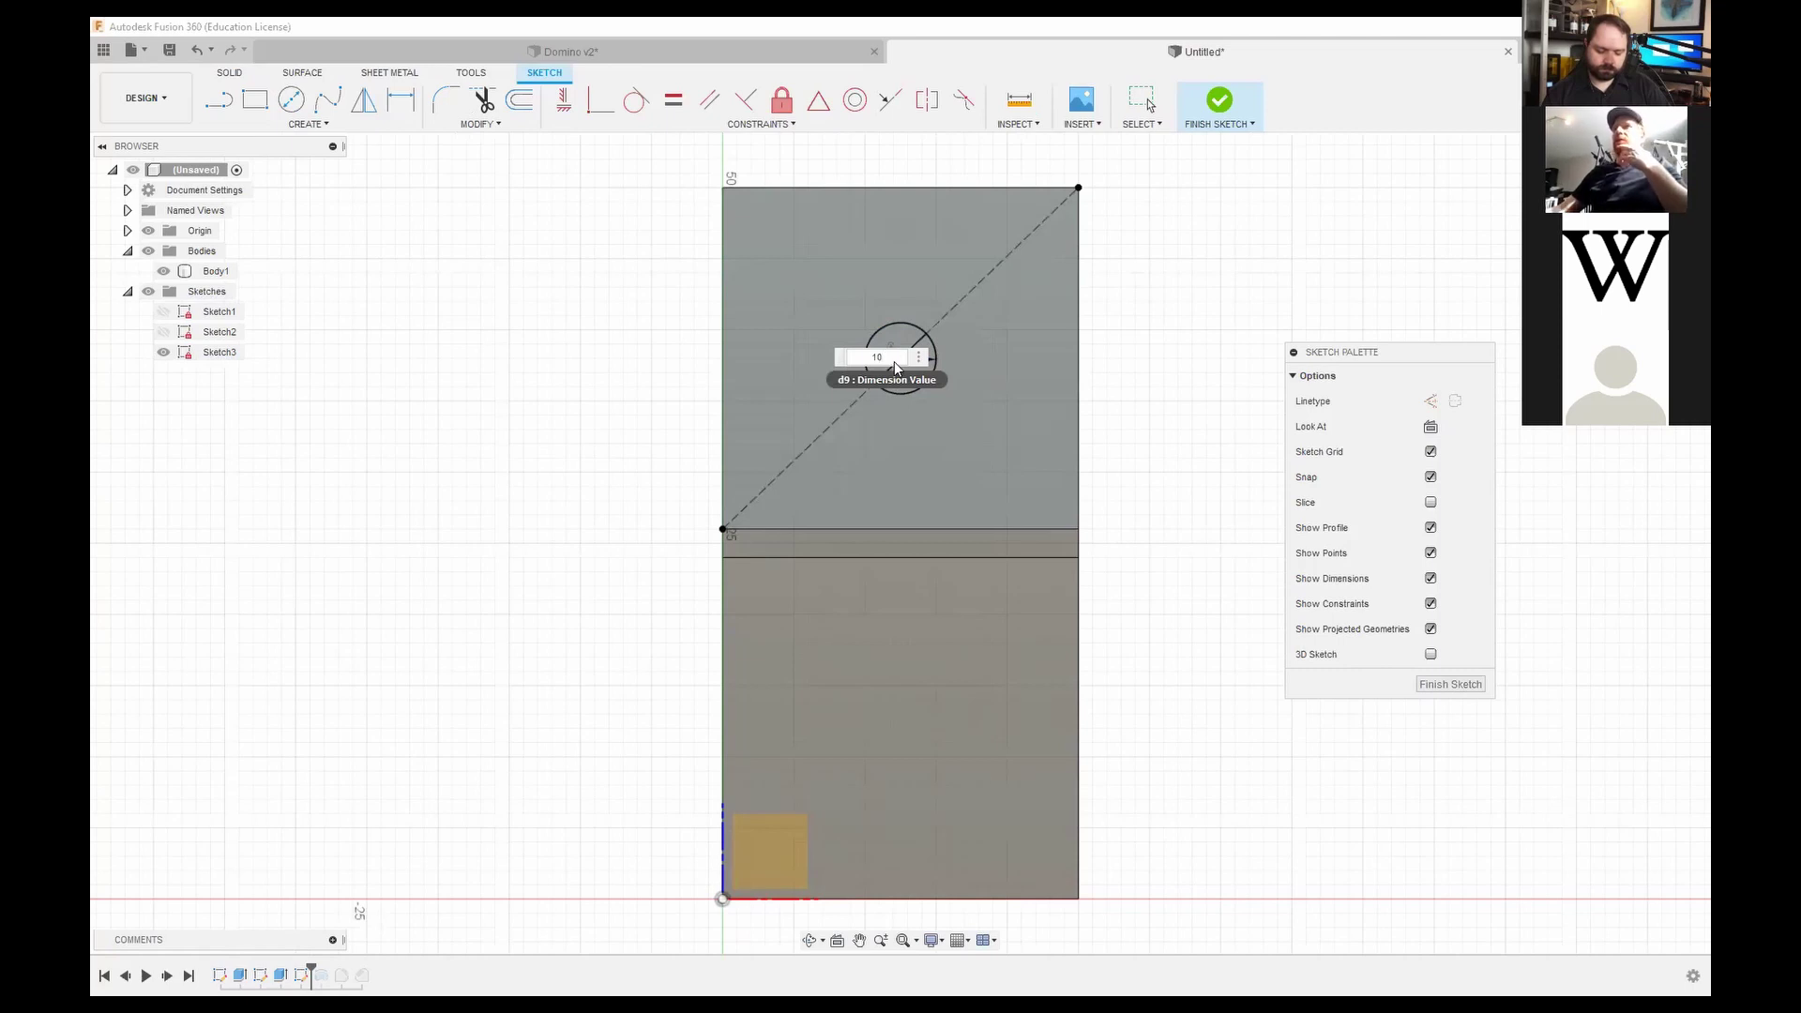
{"action": "key", "text": "Return"}
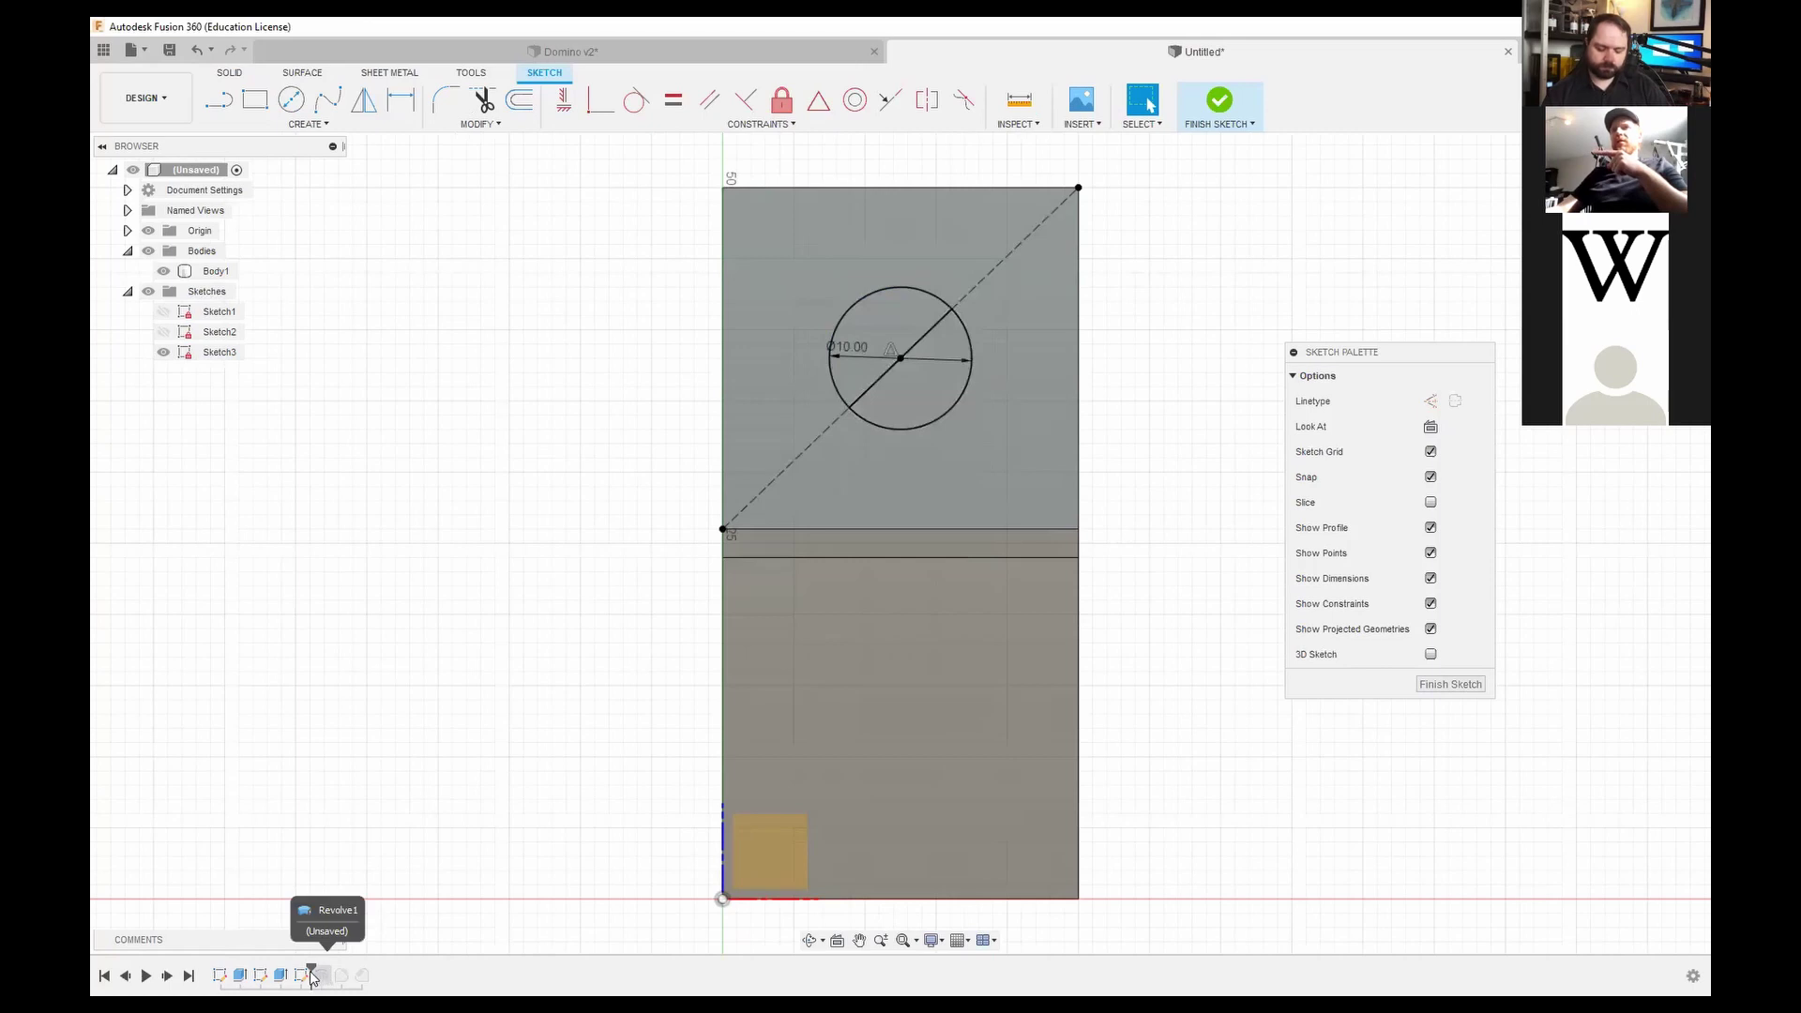
{"action": "left_click", "coordinate": [1221, 105]}
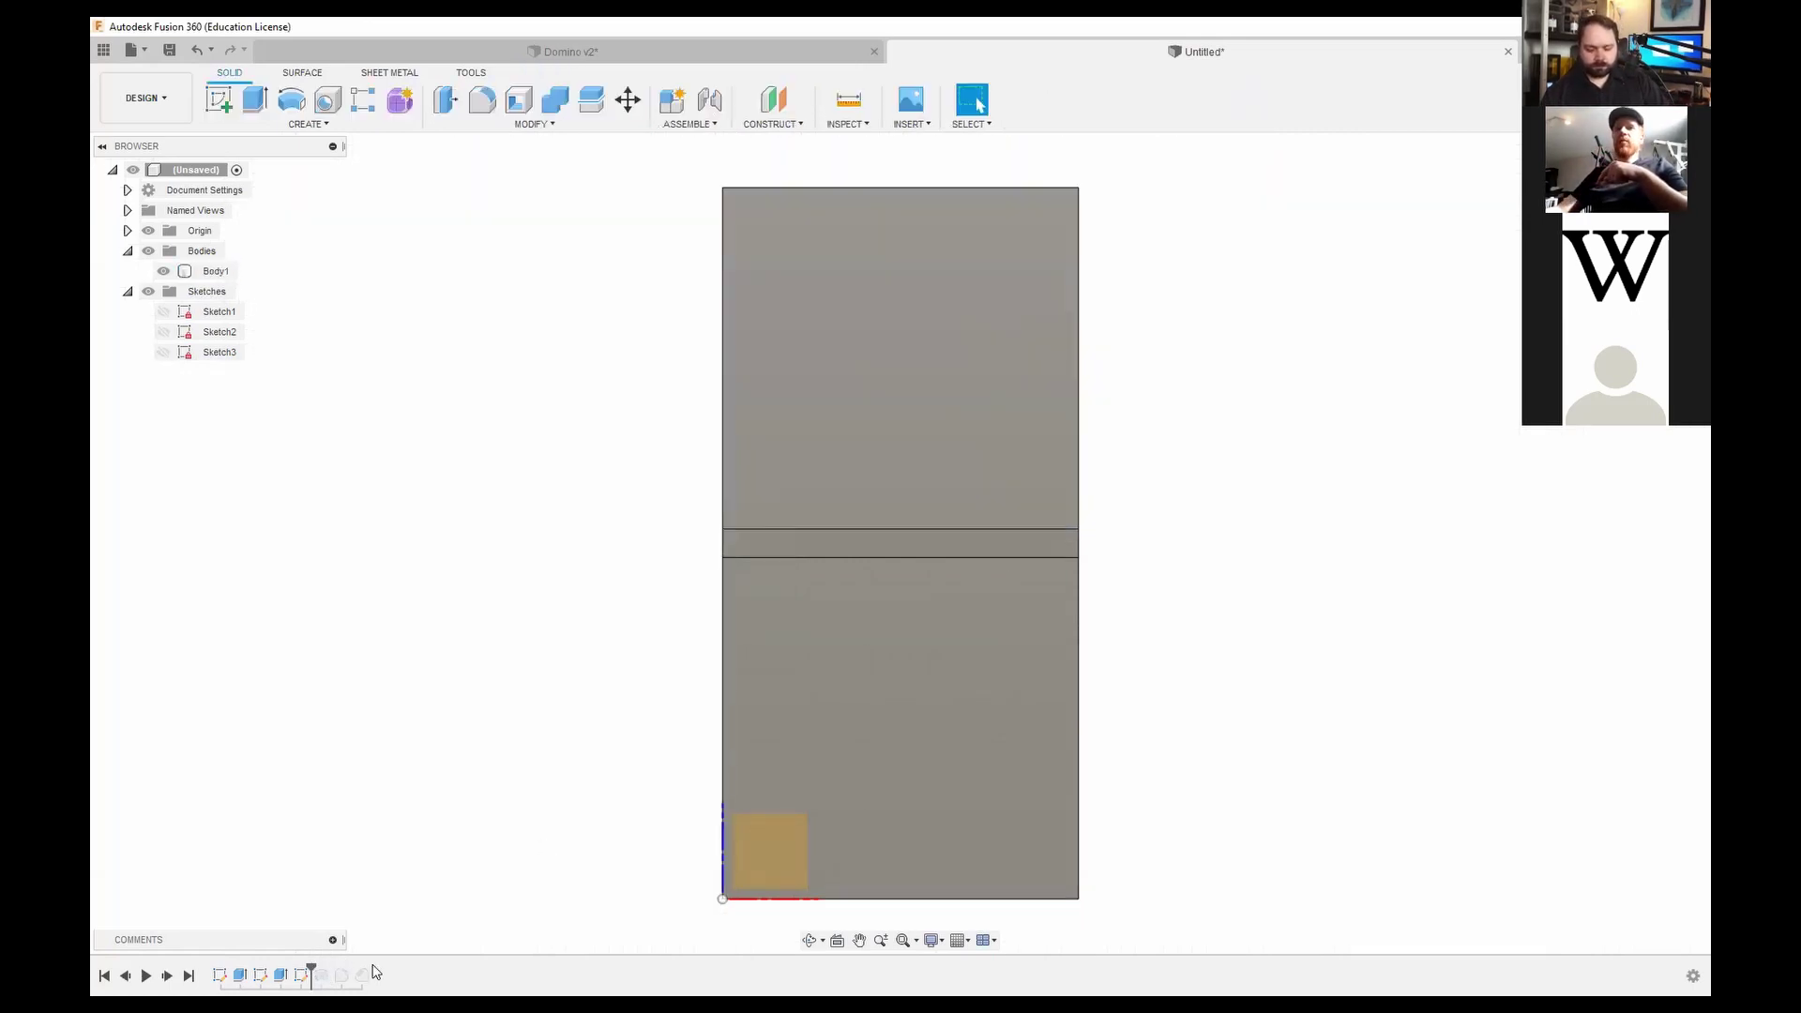
{"action": "left_click_drag", "start_coordinate": [312, 965], "coordinate": [377, 966]}
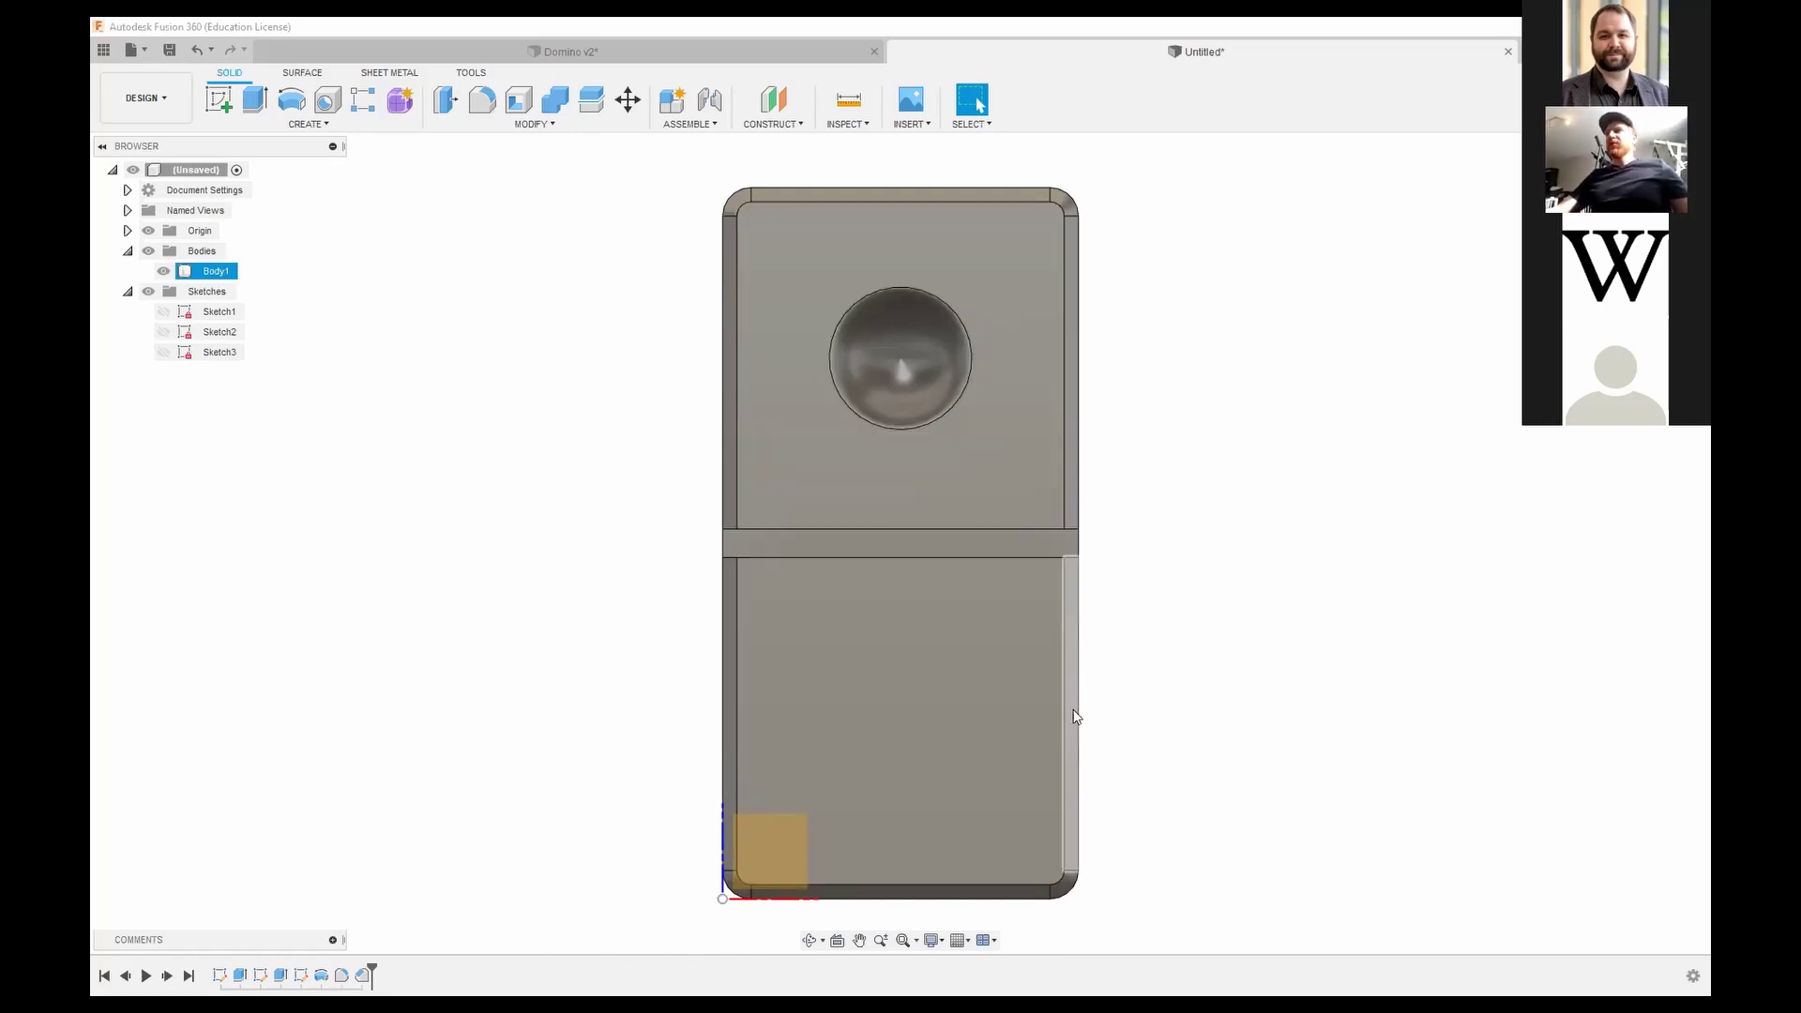
Step: Examine the domino with its enlarged pip from an angled view and in the Multiple Views layout
{"action": "mouse_move", "coordinate": [900, 542]}
{"action": "middle_mouse_down", "text": "shift"}
{"action": "mouse_move", "coordinate": [984, 516]}
{"action": "mouse_move", "coordinate": [975, 530]}
{"action": "mouse_move", "coordinate": [970, 422]}
{"action": "middle_mouse_up", "text": "shift"}
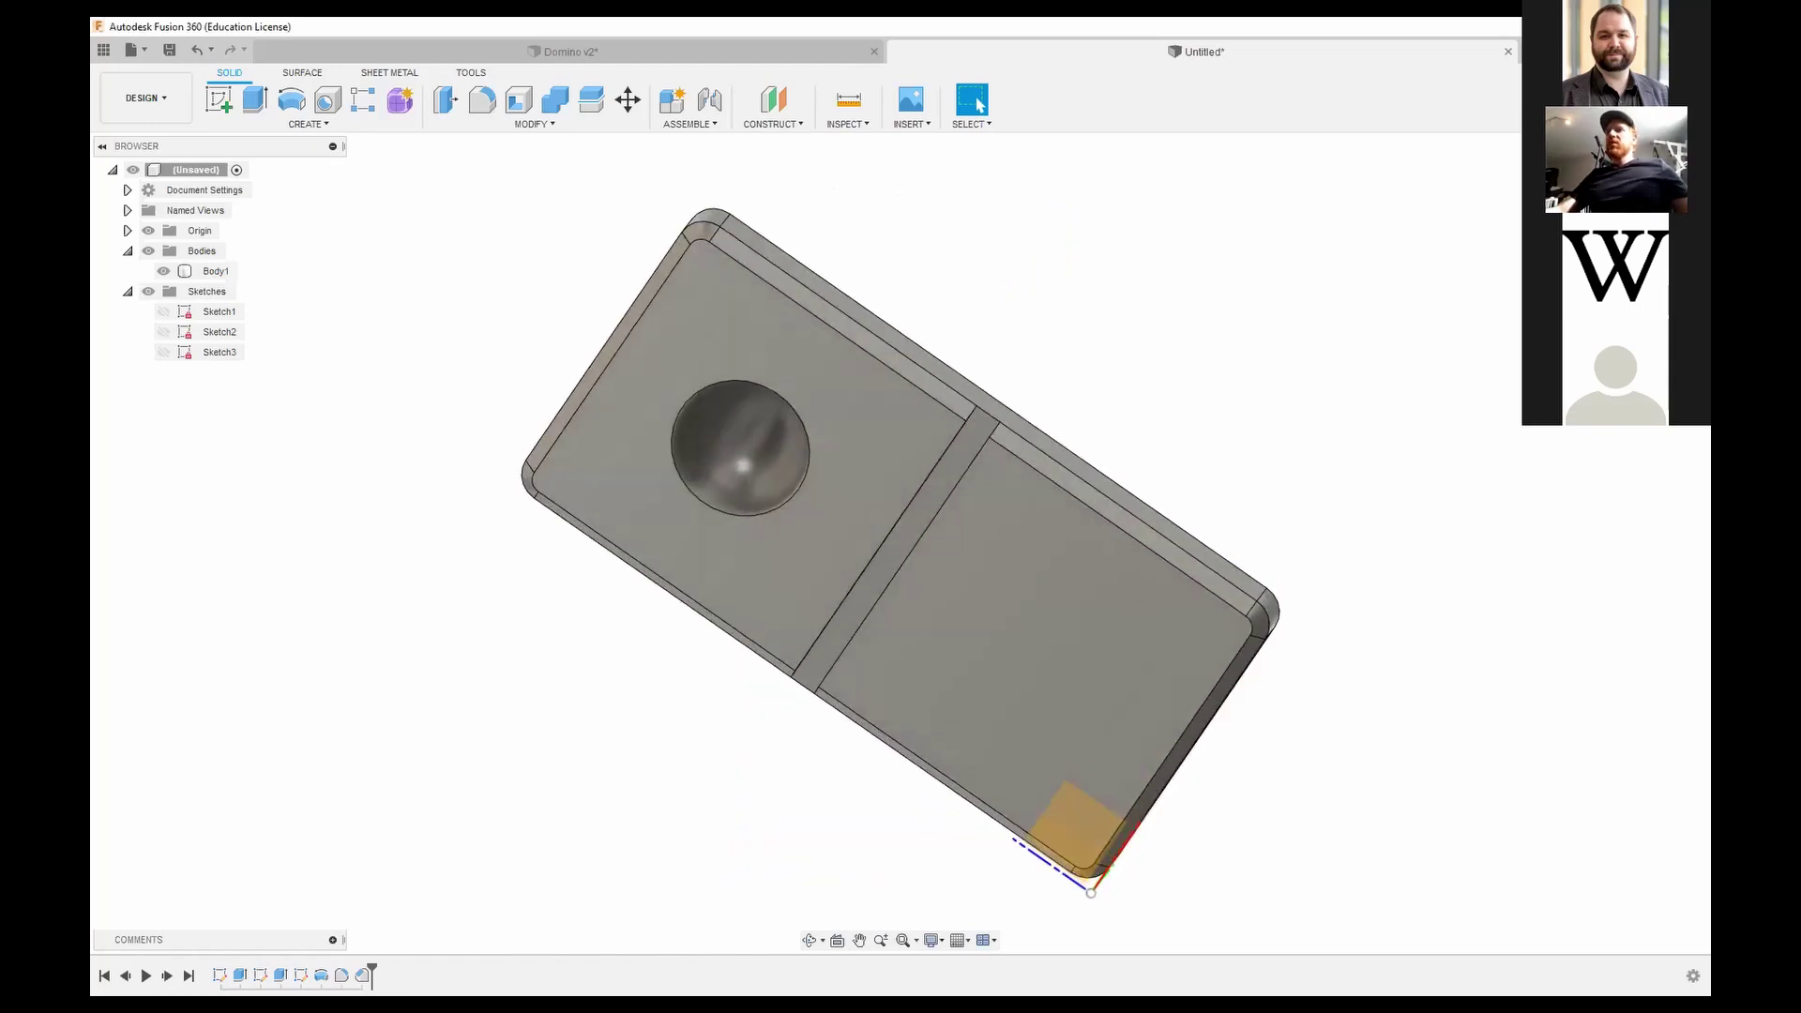
{"action": "left_click", "coordinate": [985, 940]}
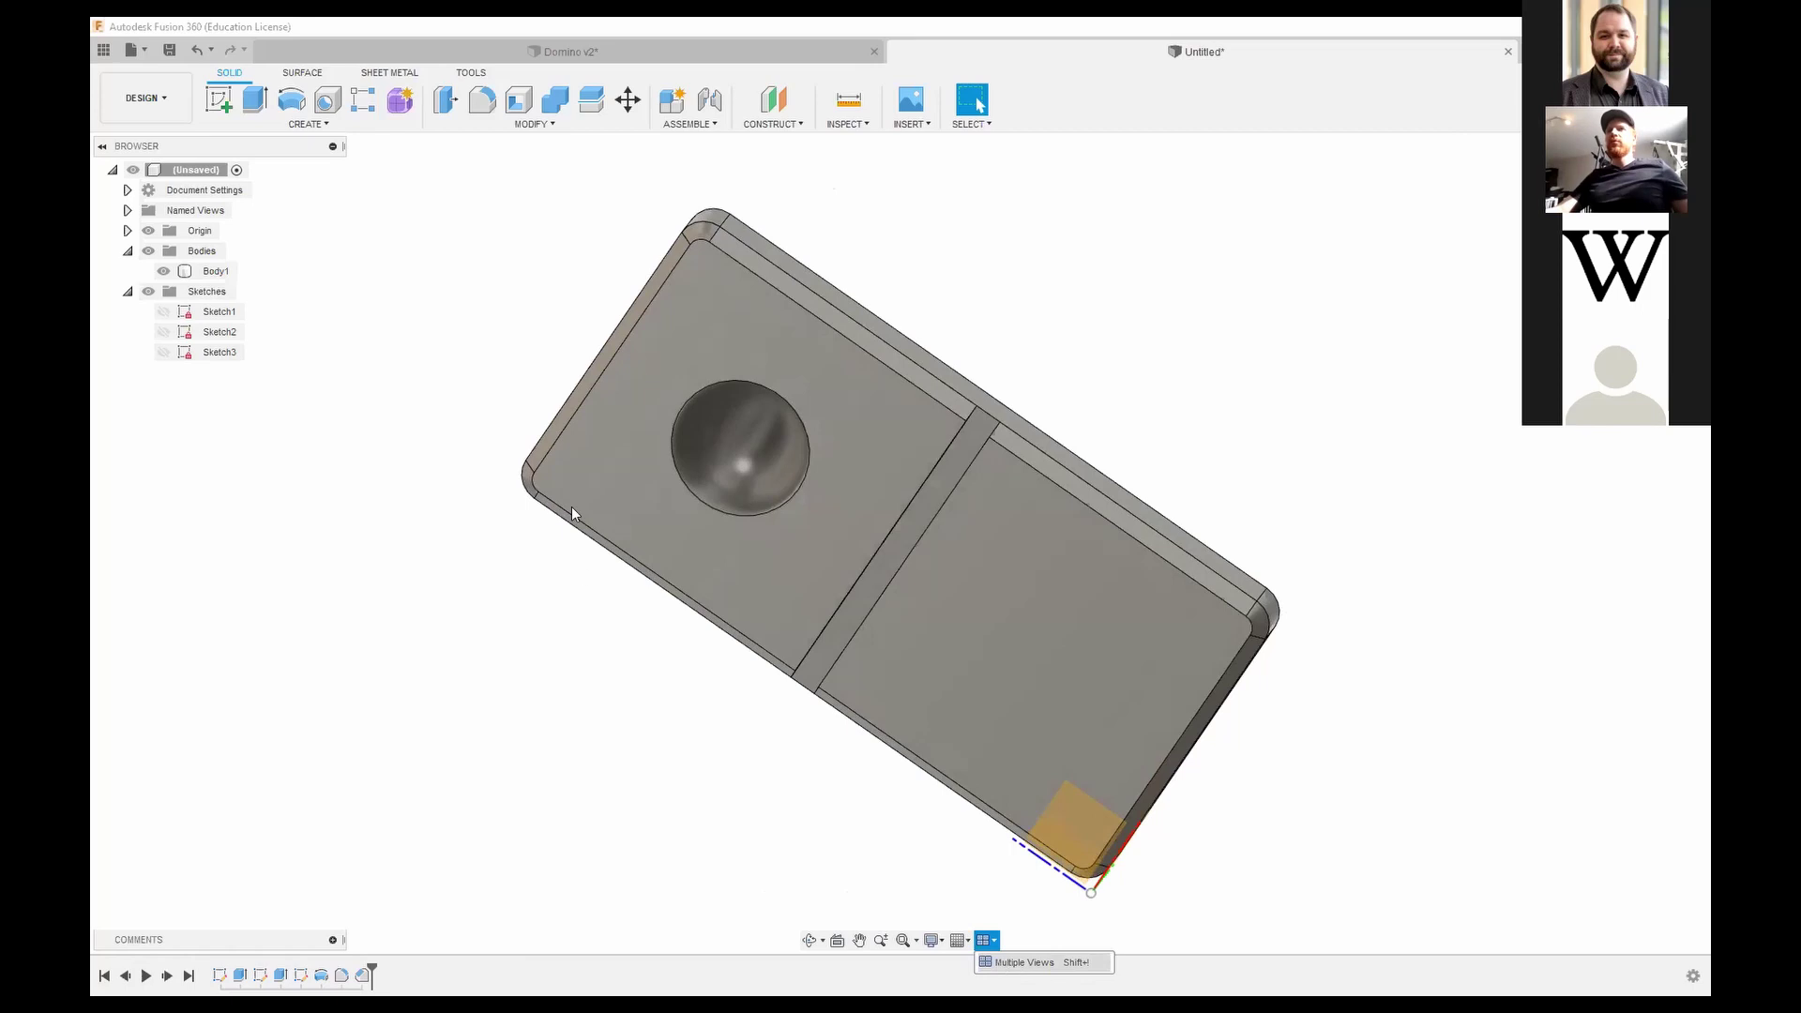
{"action": "left_click", "coordinate": [1003, 968]}
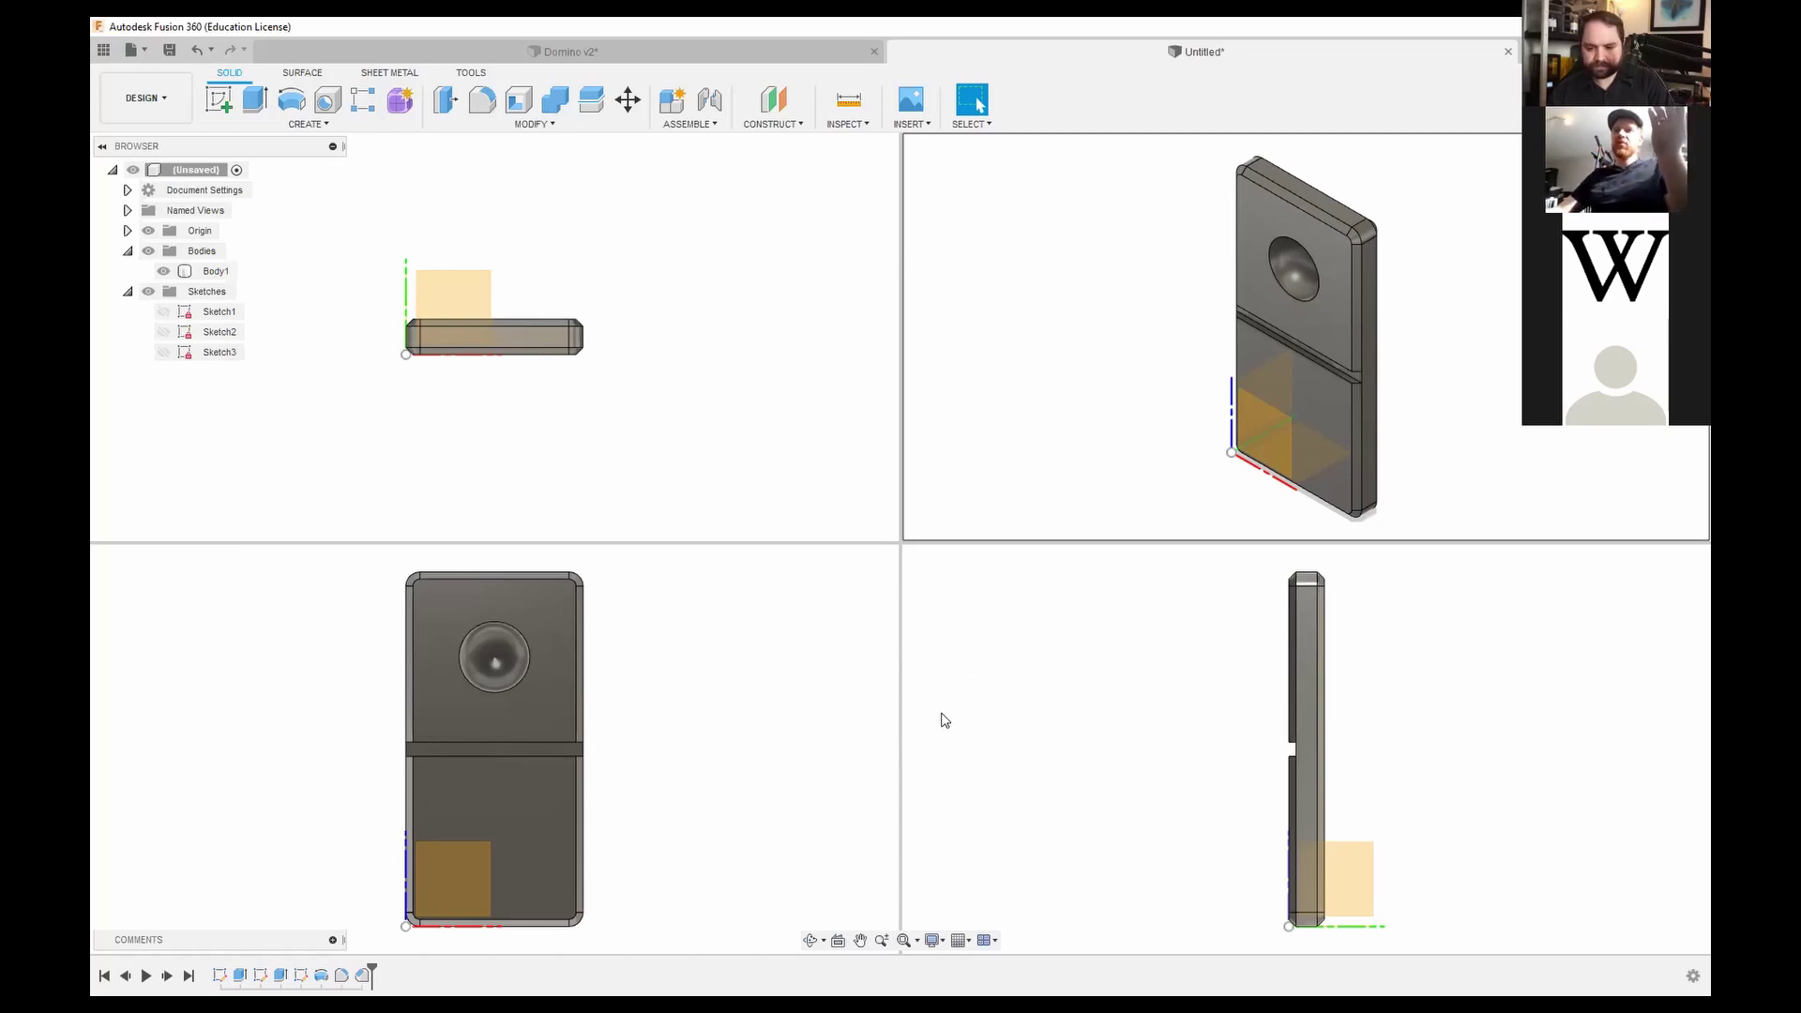
{"action": "left_click", "coordinate": [492, 919]}
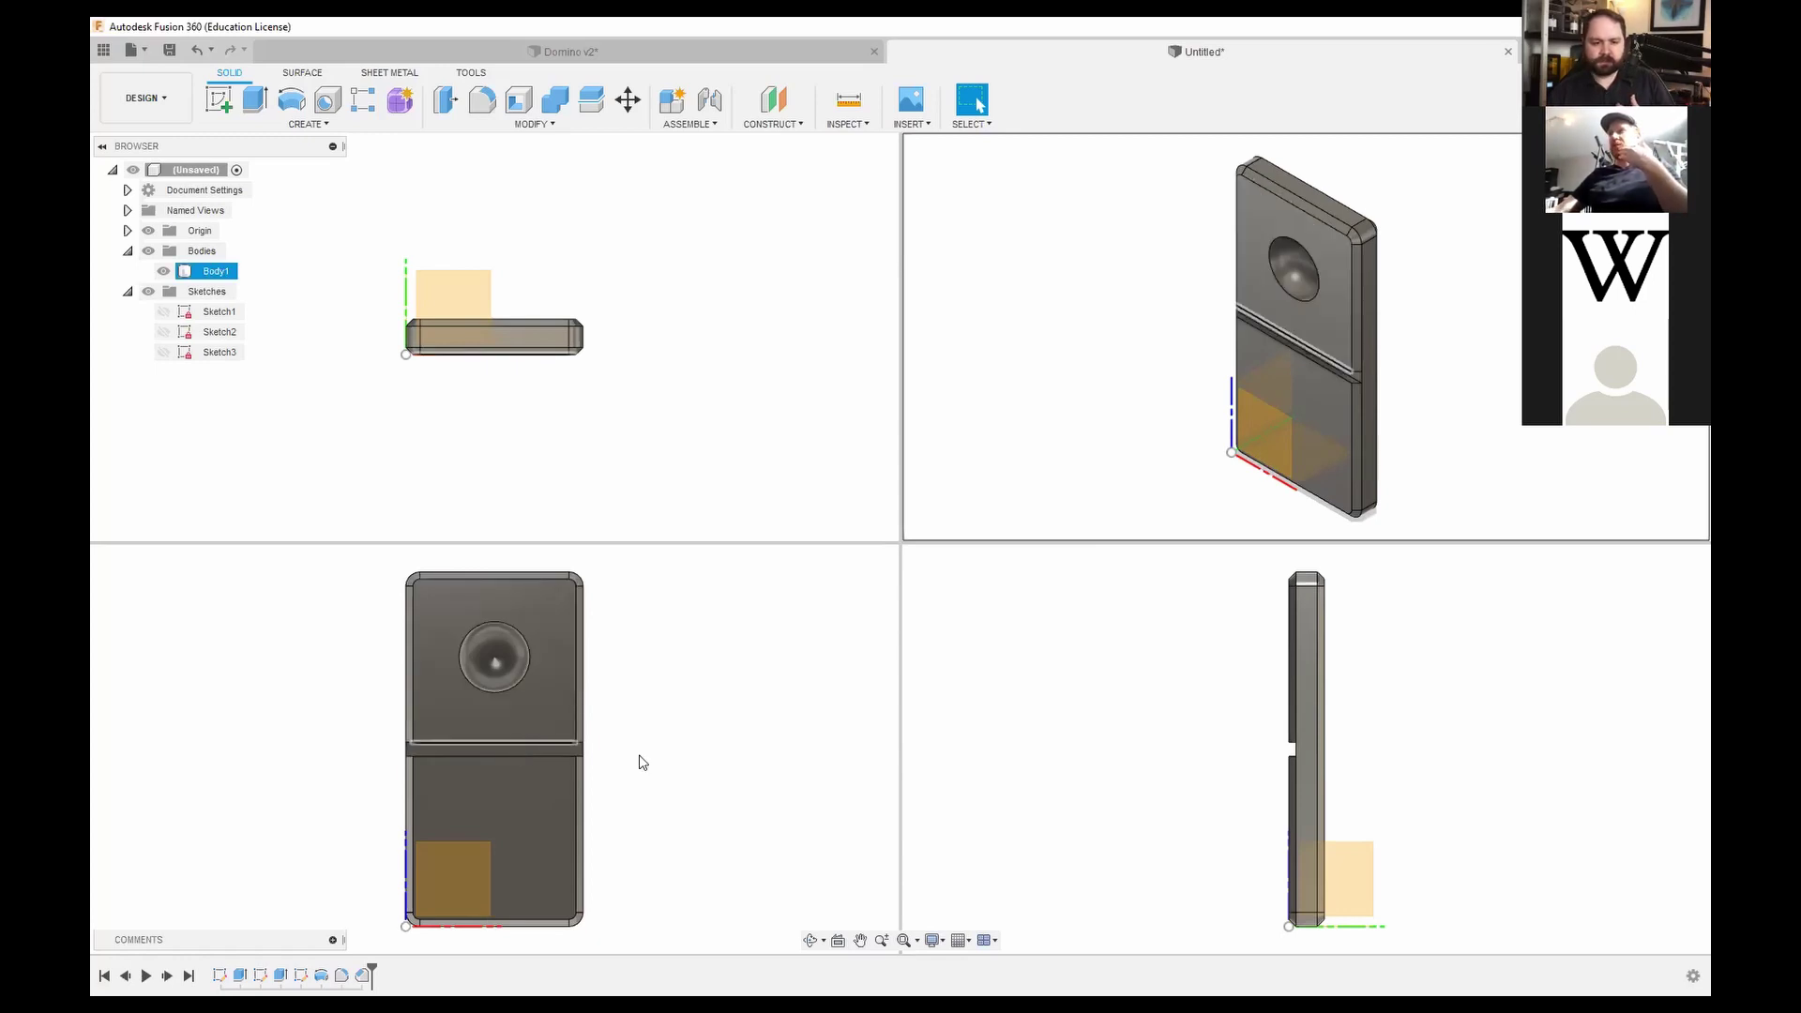
{"action": "key", "text": "Escape"}
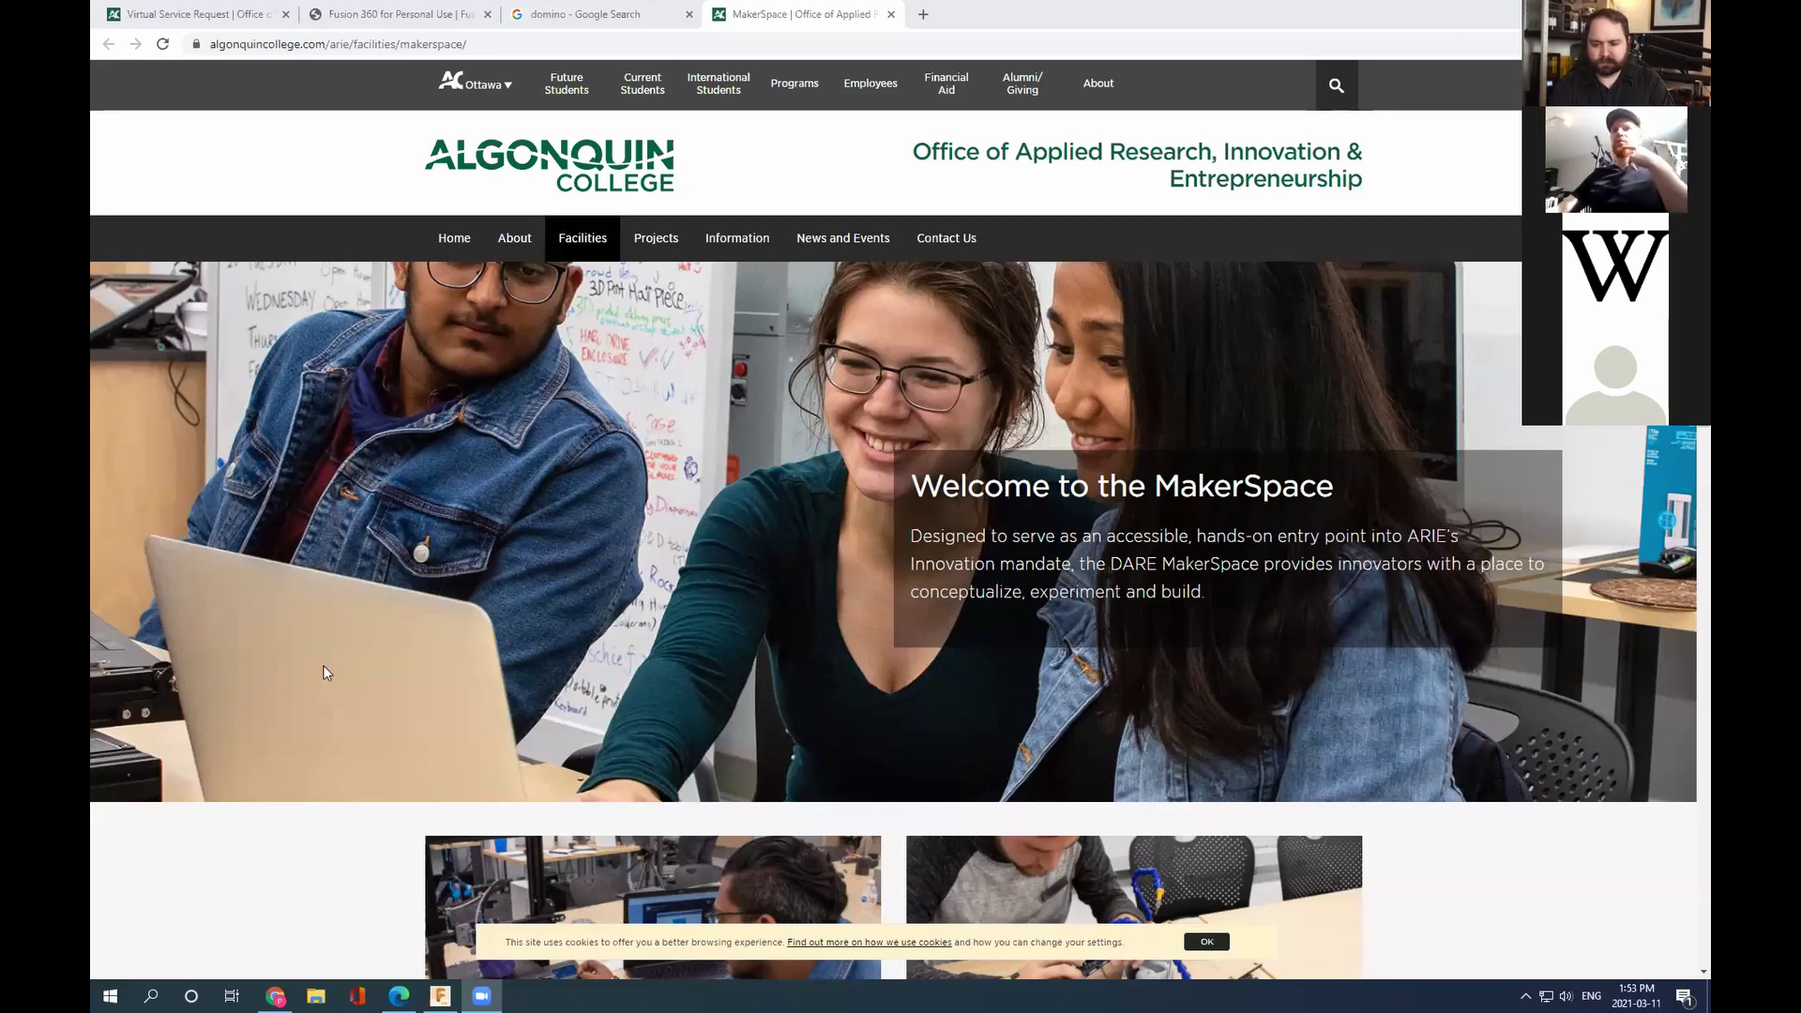
Step: In the browser, go from the MakerSpace page's Virtual Services consultation booking to the Virtual Service Request form and view its fields
{"action": "scroll", "coordinate": [1209, 633], "scroll_direction": "down", "scroll_amount": 4}
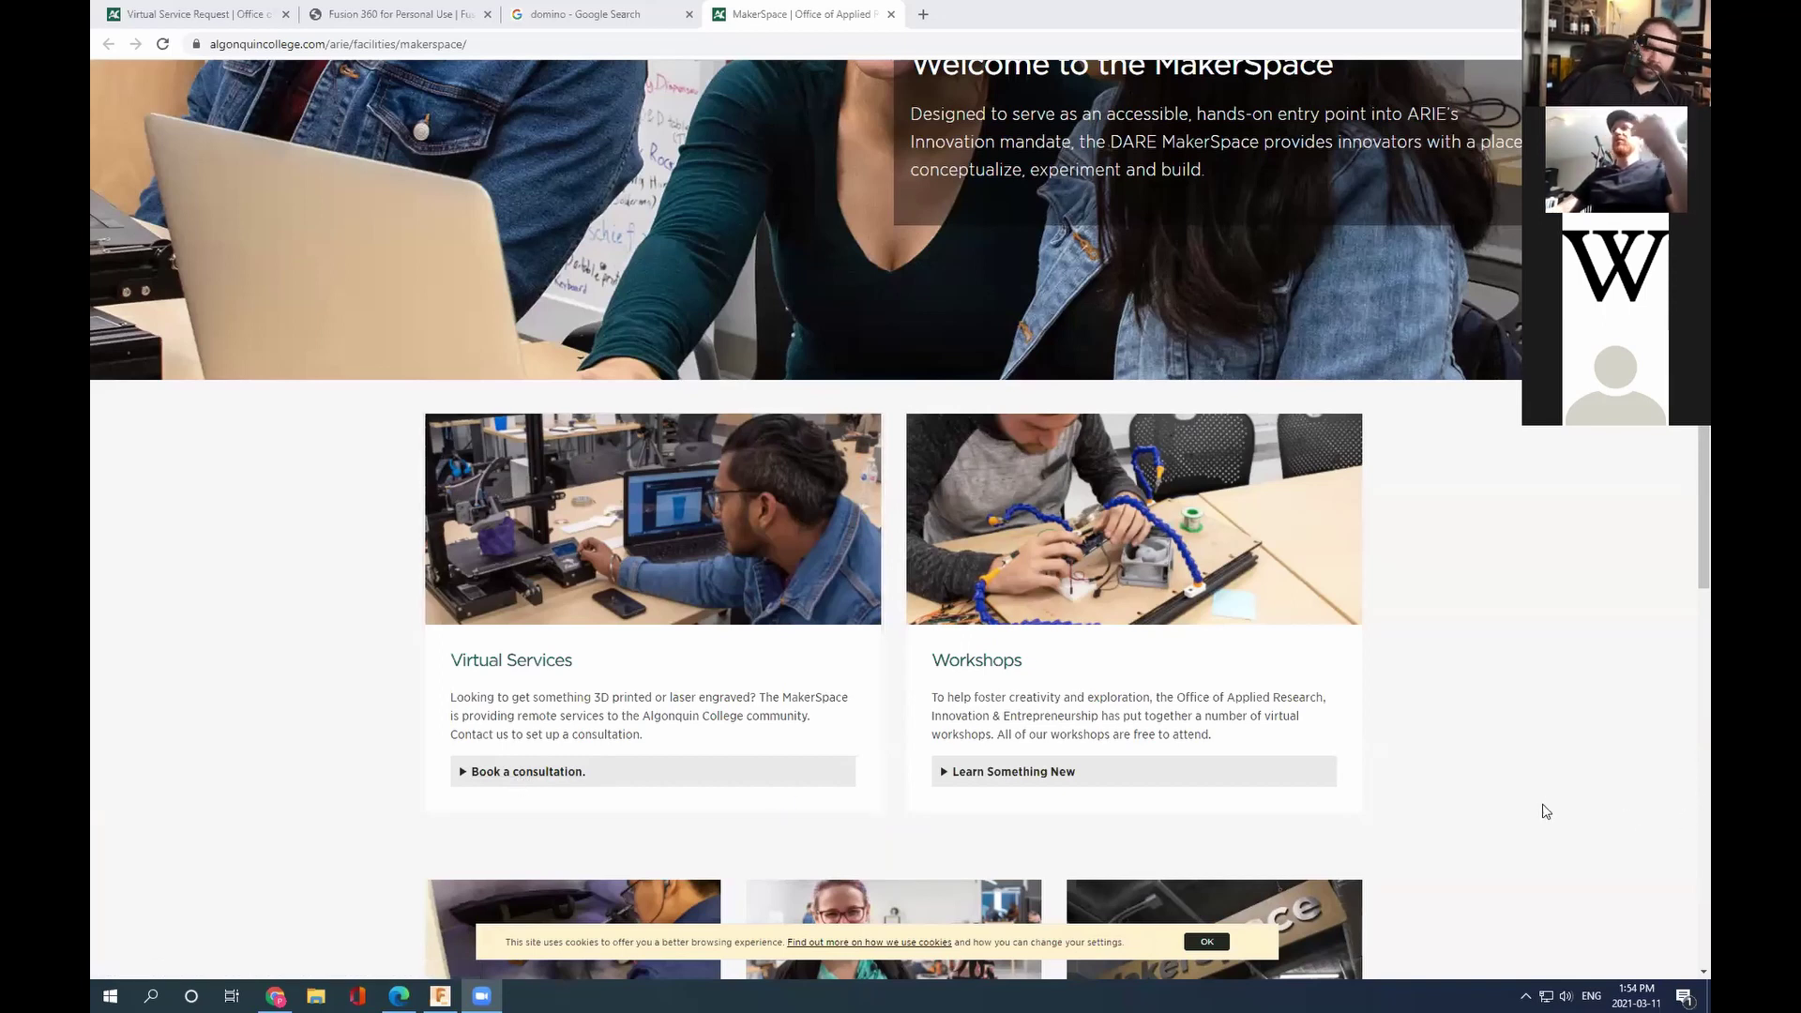
{"action": "left_click", "coordinate": [523, 780]}
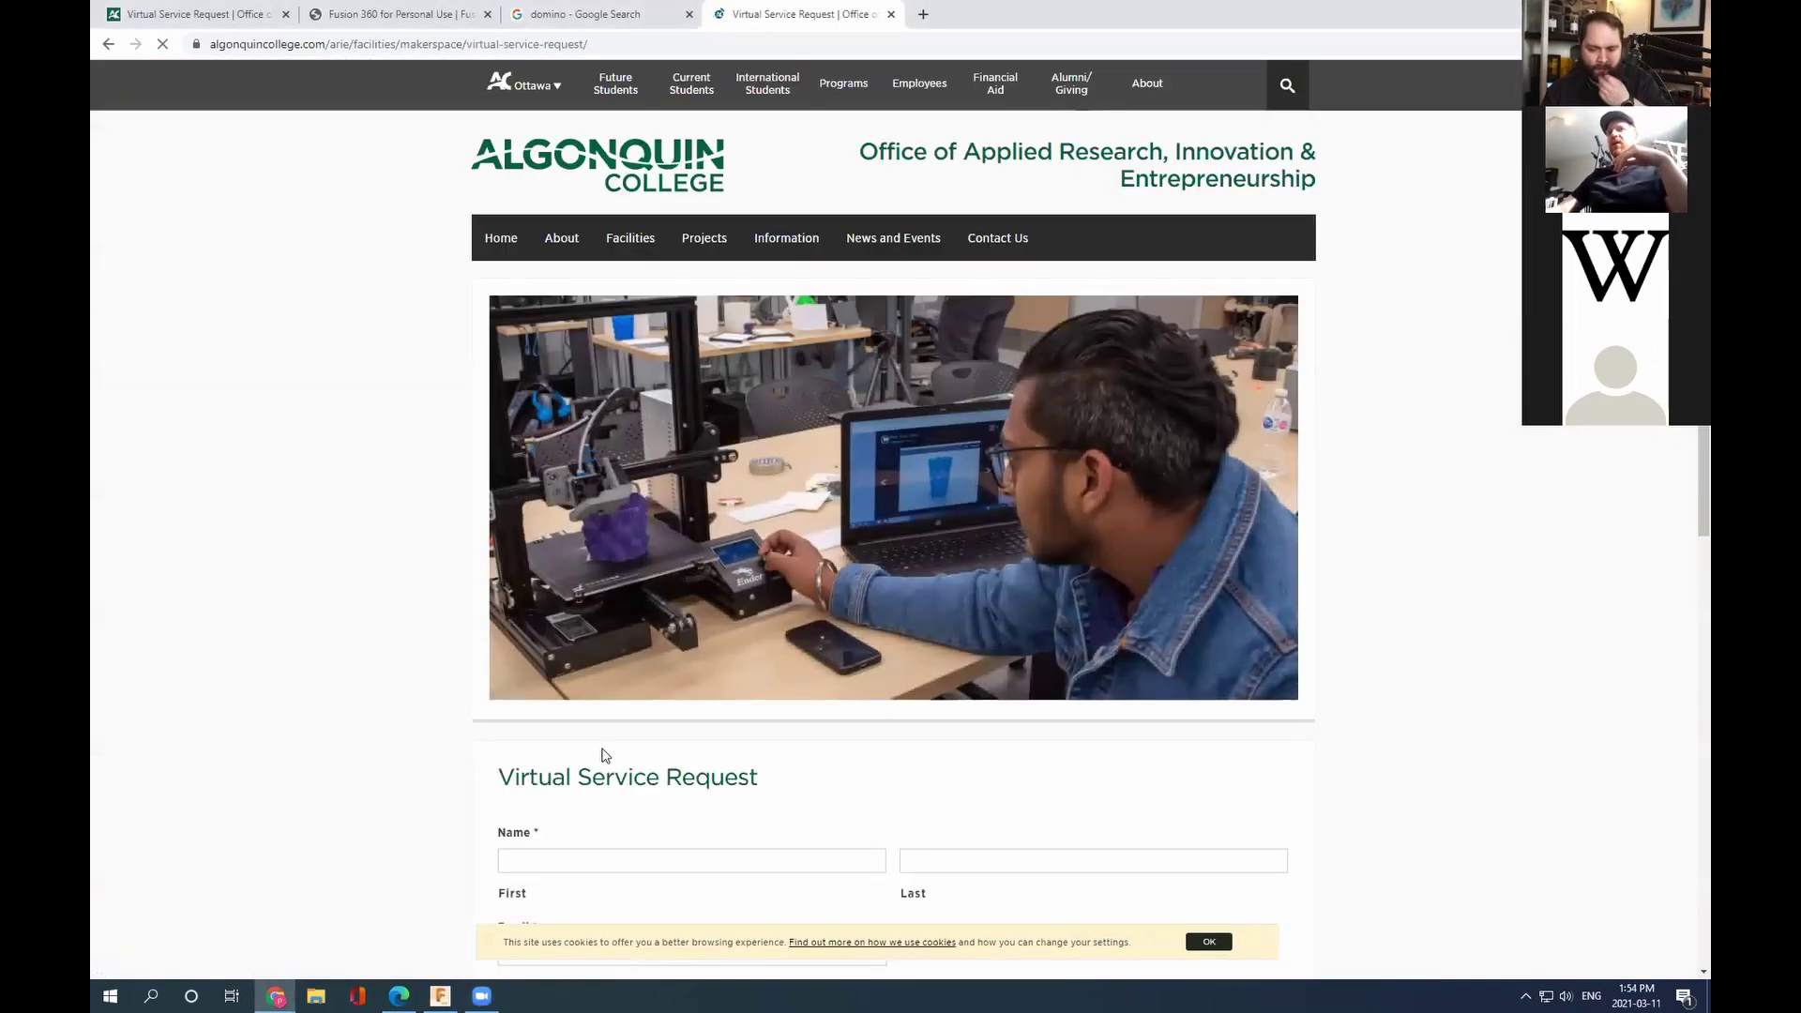
{"action": "scroll", "coordinate": [594, 747], "scroll_direction": "down", "scroll_amount": 3}
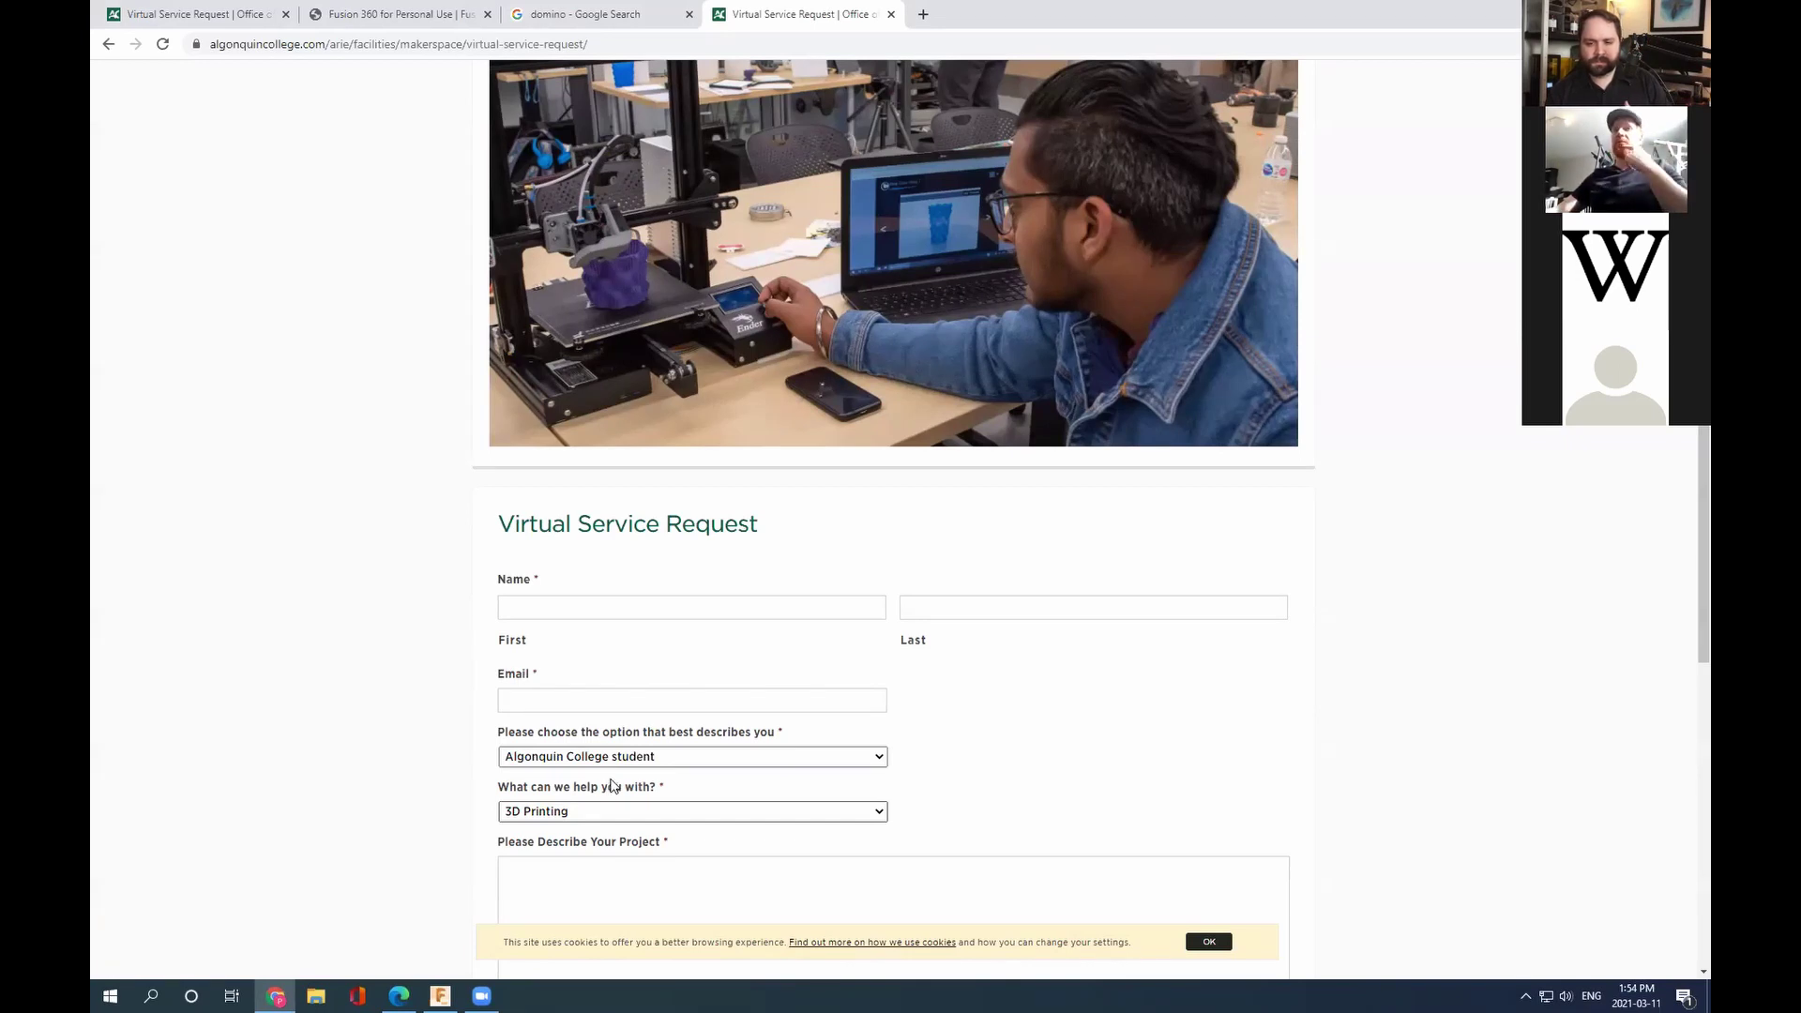
Step: Set the kind of help needed to Something Else in the Virtual Service Request form
{"action": "left_click", "coordinate": [601, 812]}
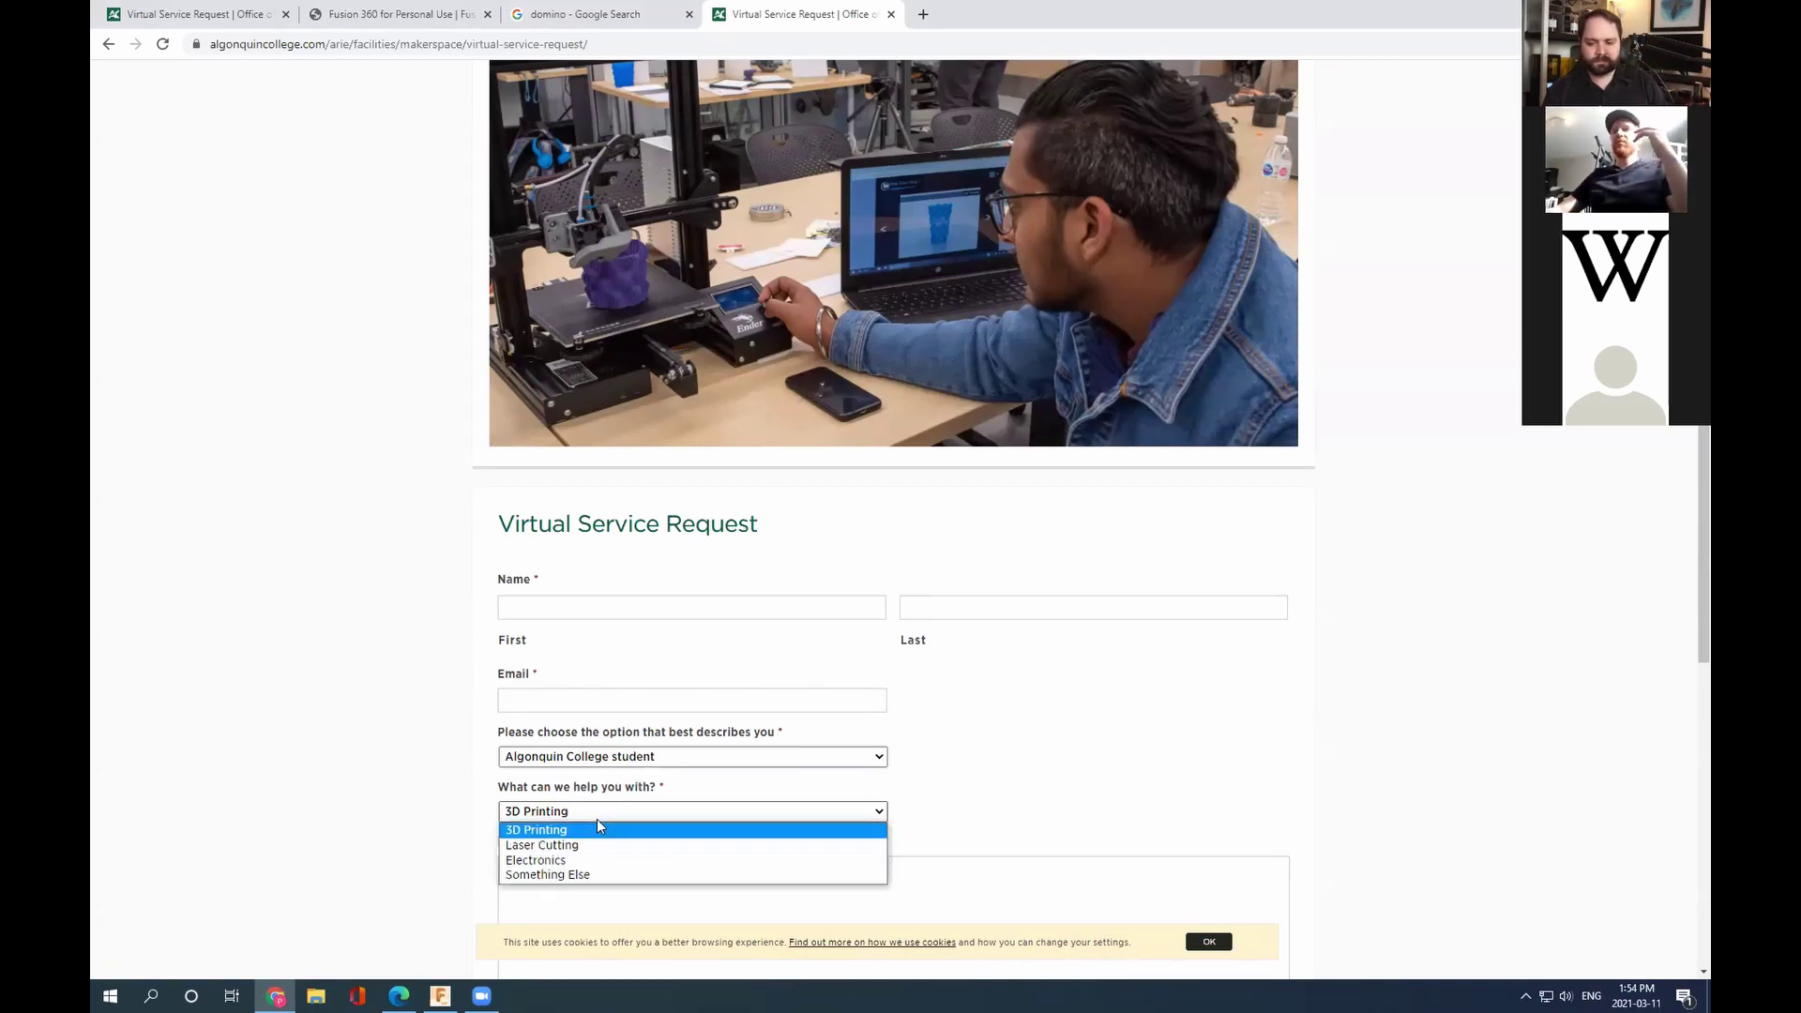
{"action": "left_click", "coordinate": [572, 874]}
{"action": "left_click", "coordinate": [571, 609]}
{"action": "left_click", "coordinate": [848, 672]}
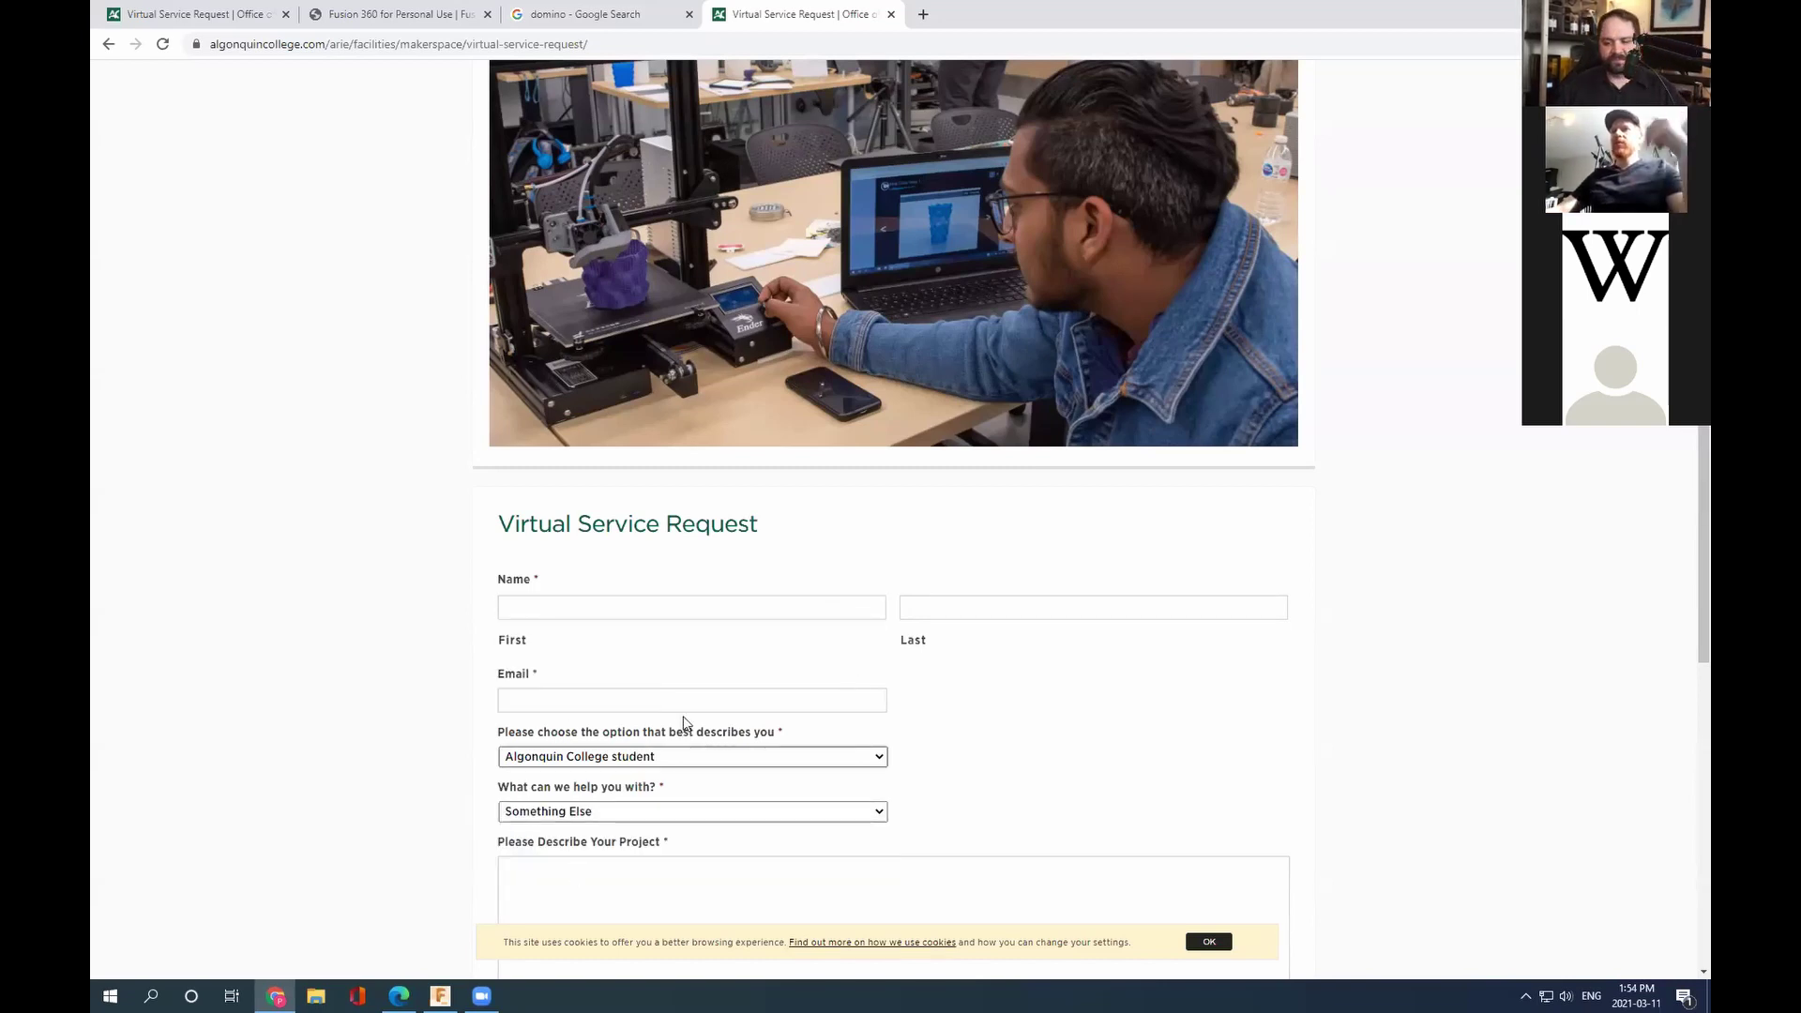
Step: Review the form's email, project description and file upload fields, including the note about zipping .stl files
{"action": "left_click", "coordinate": [704, 697]}
{"action": "scroll", "coordinate": [680, 832], "scroll_direction": "down", "scroll_amount": 1}
{"action": "scroll", "coordinate": [680, 832], "scroll_direction": "down", "scroll_amount": 2}
{"action": "left_click", "coordinate": [677, 701]}
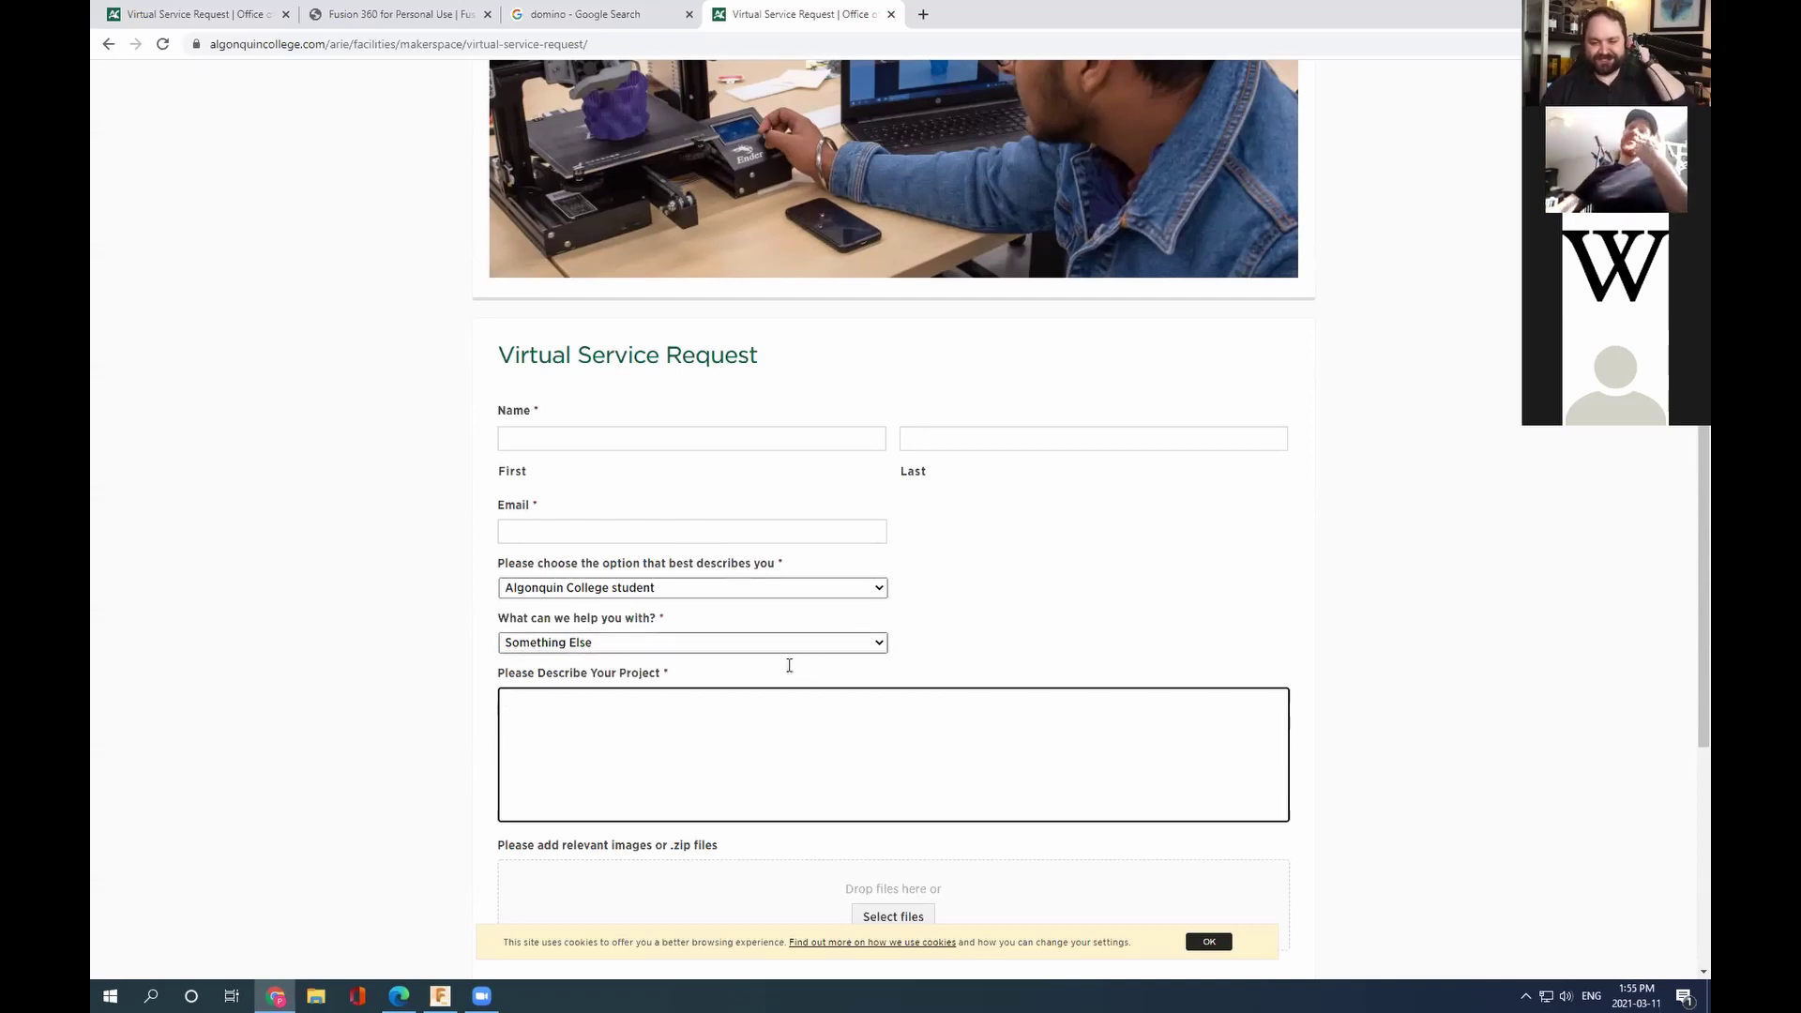
{"action": "scroll", "coordinate": [690, 732], "scroll_direction": "down", "scroll_amount": 3}
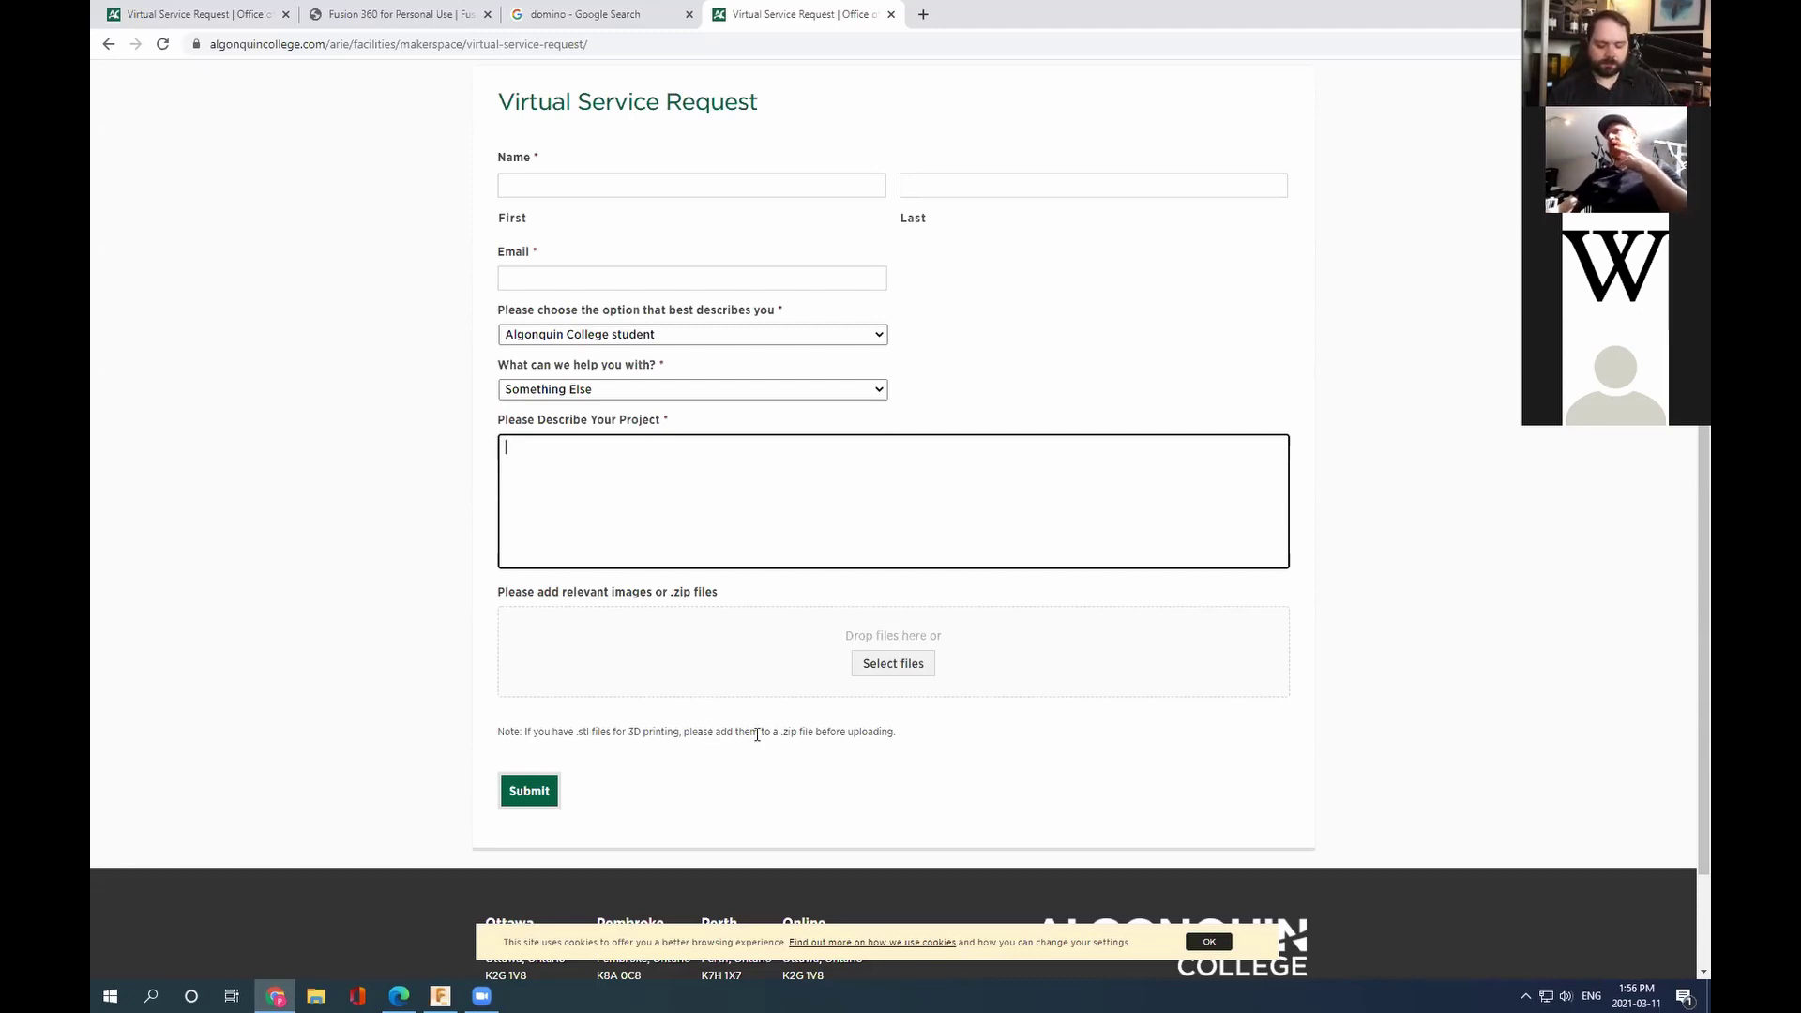
{"action": "left_click", "coordinate": [870, 762]}
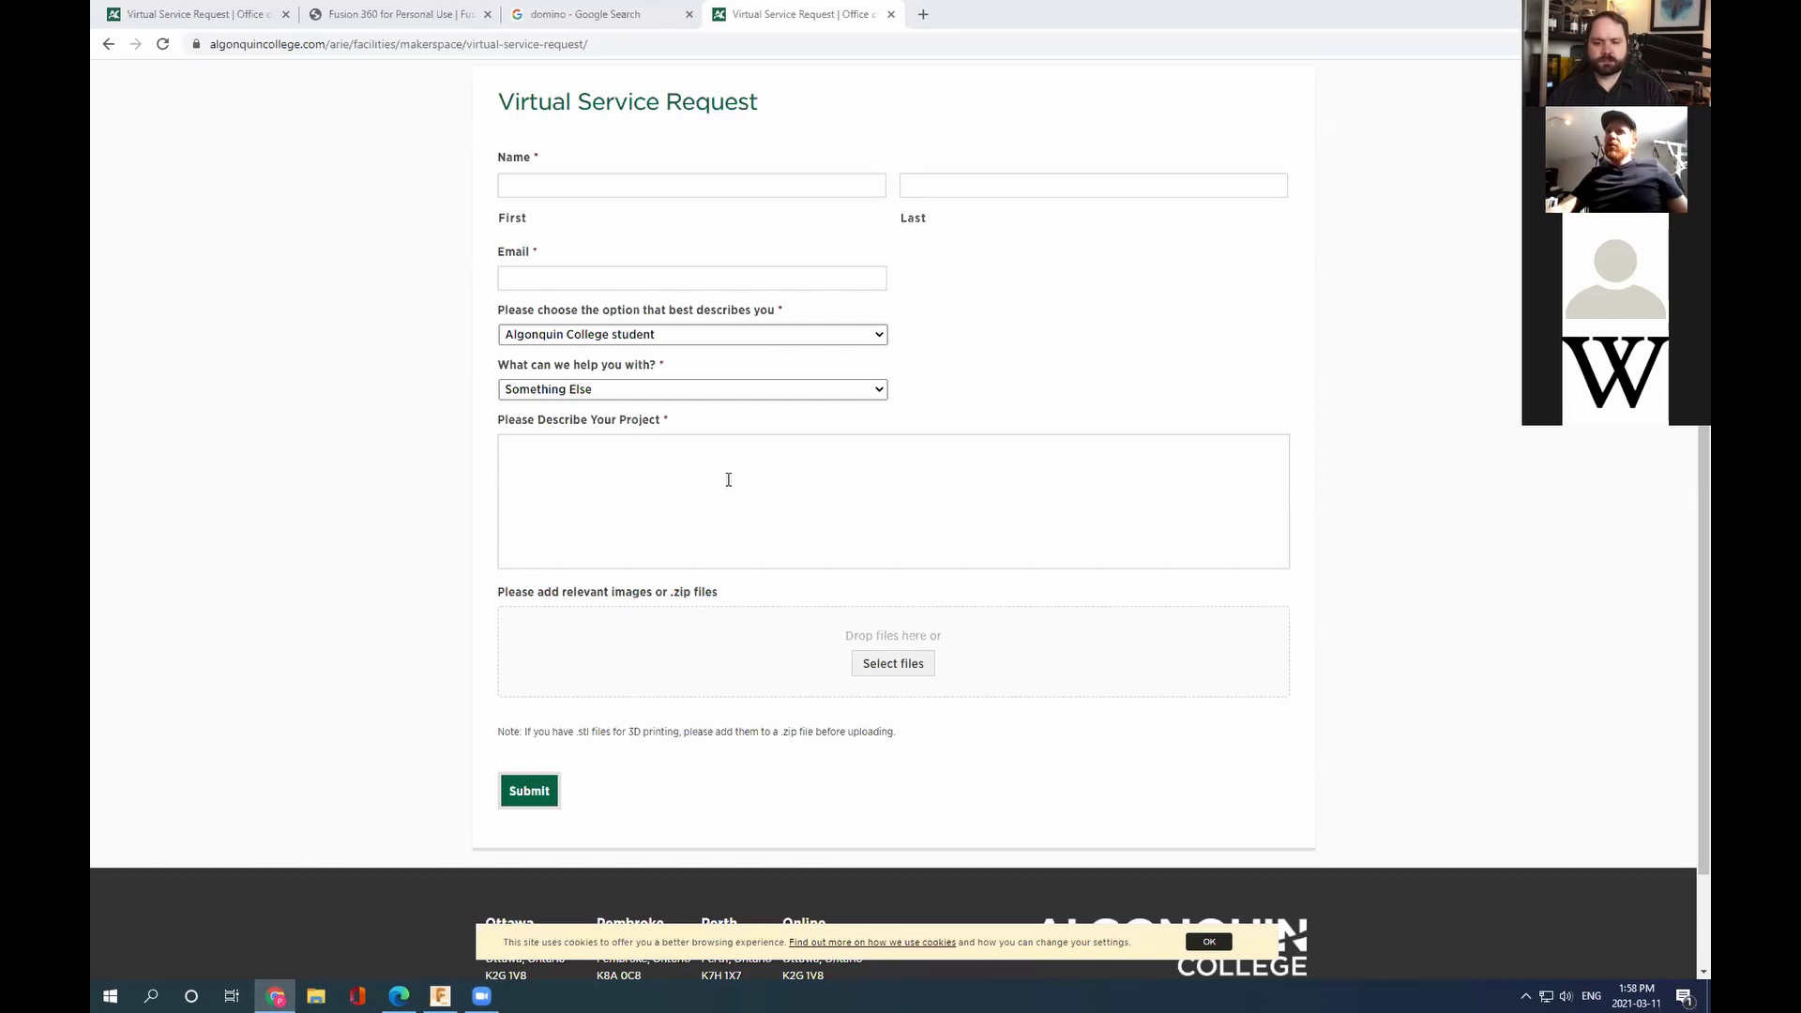
{"action": "scroll", "coordinate": [728, 480], "scroll_direction": "up", "scroll_amount": 1}
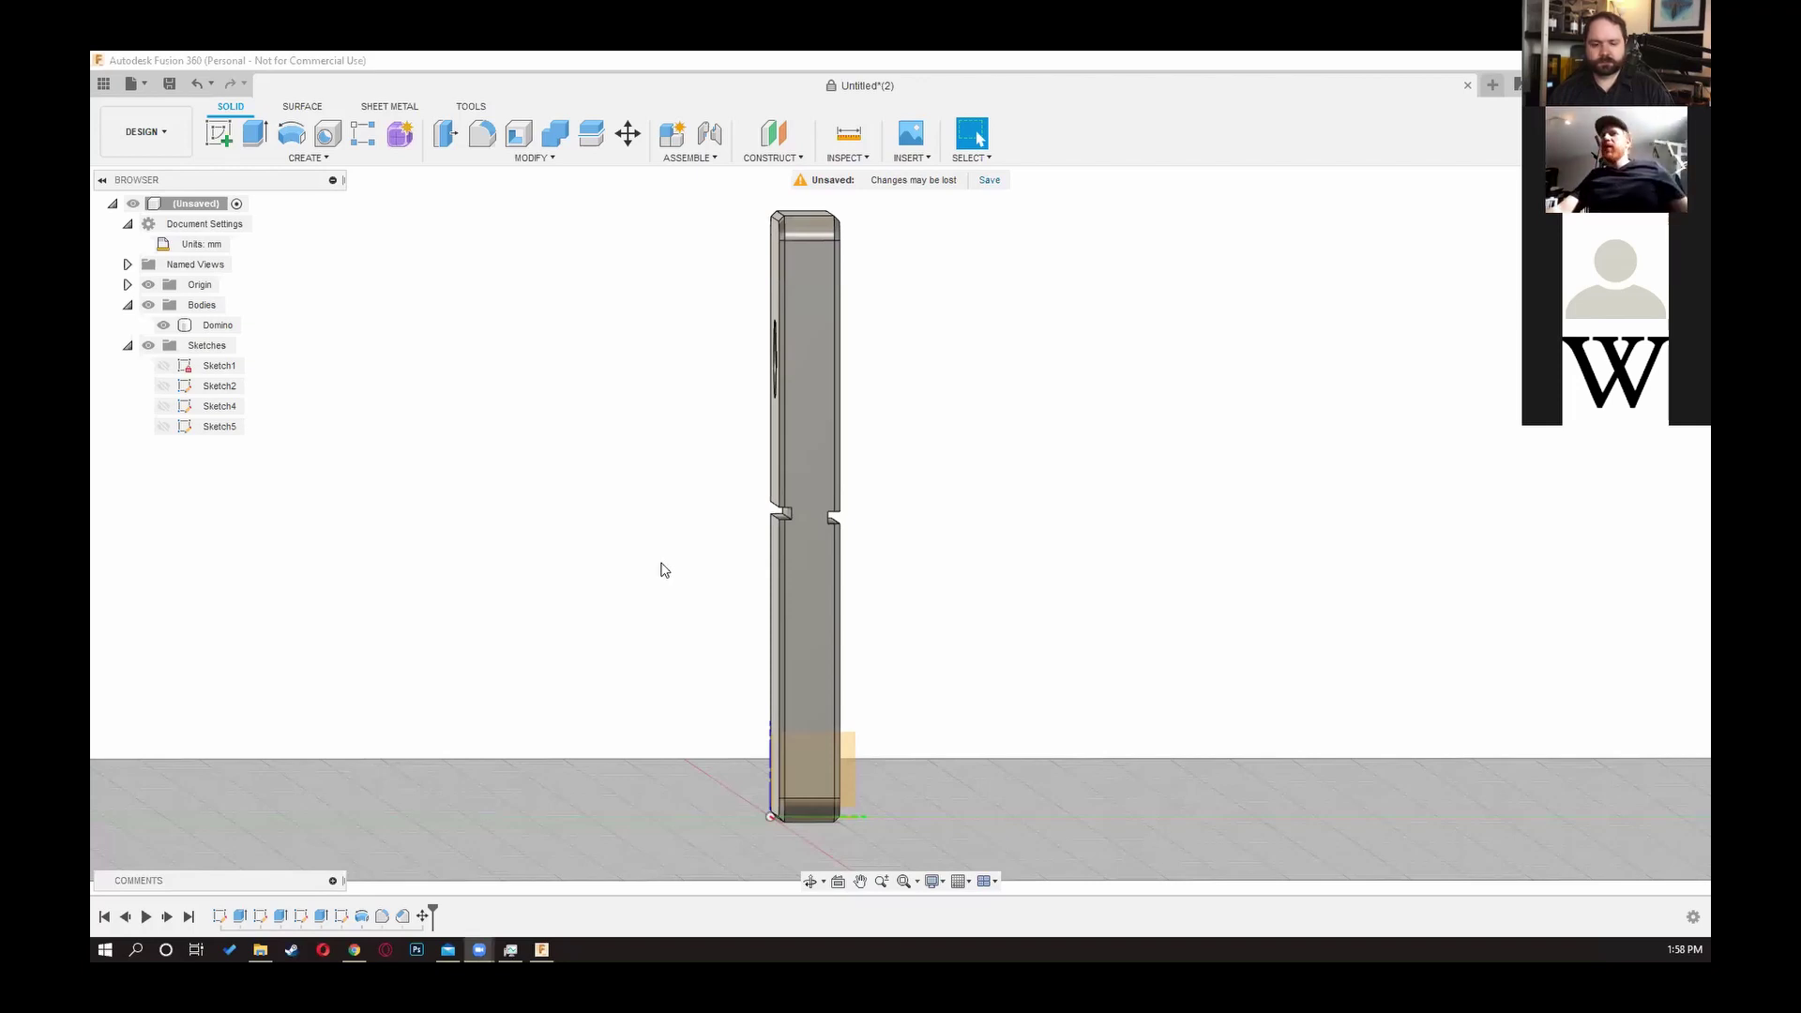
Step: In Fusion 360, examine how the grooves on the domino's two faces line up along its narrow side
{"action": "middle_click_drag", "start_coordinate": [662, 565], "coordinate": [632, 568]}
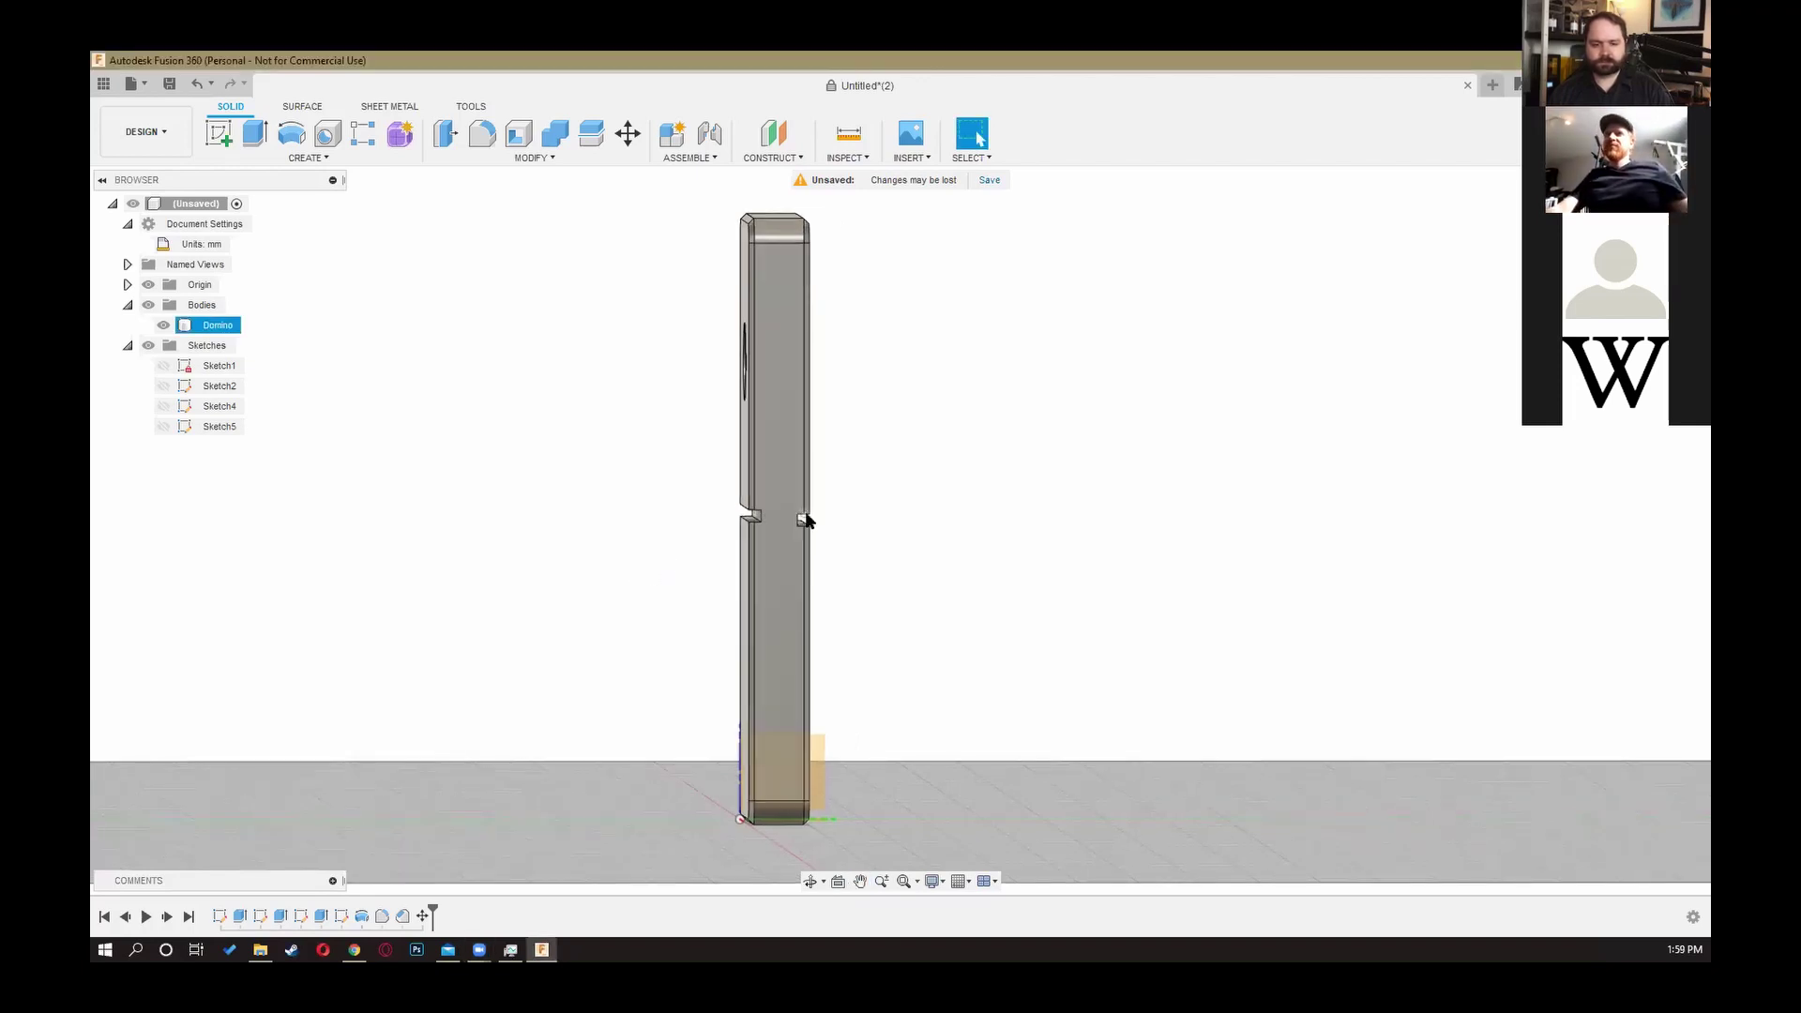
{"action": "scroll", "coordinate": [780, 522], "scroll_direction": "up", "scroll_amount": 2}
{"action": "scroll", "coordinate": [779, 522], "scroll_direction": "up", "scroll_amount": 2}
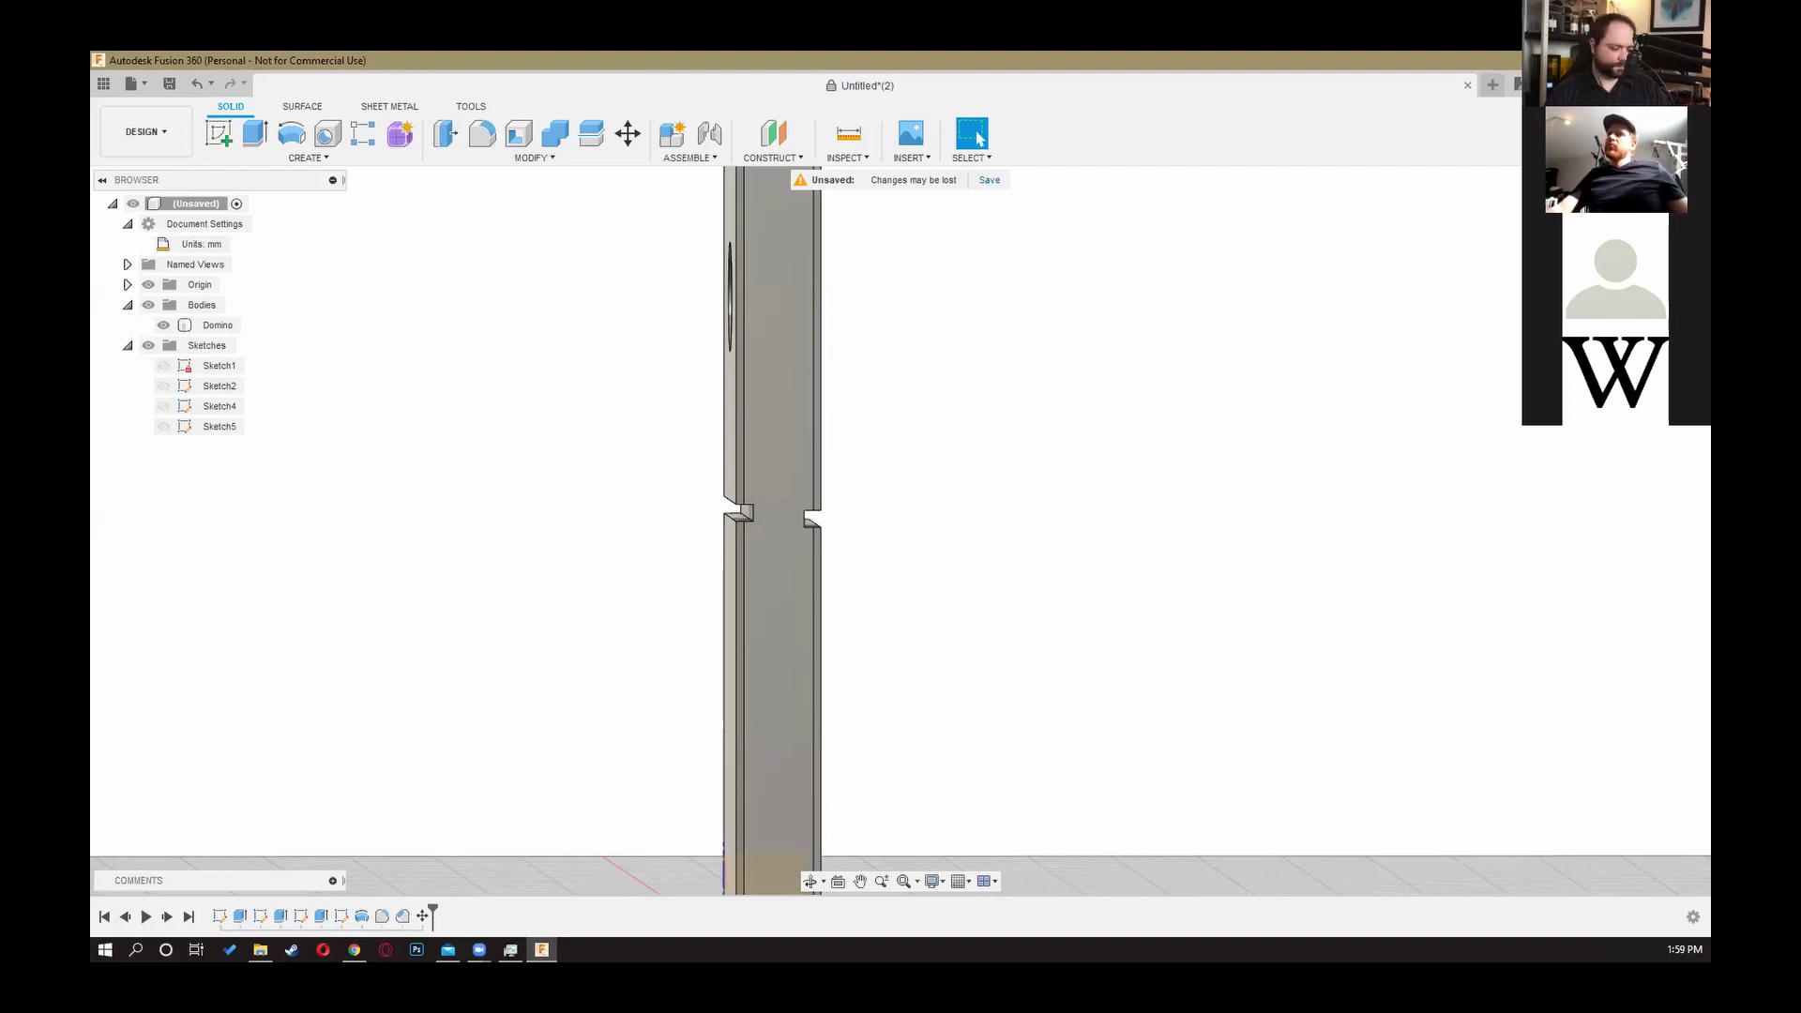
{"action": "left_click", "coordinate": [961, 504]}
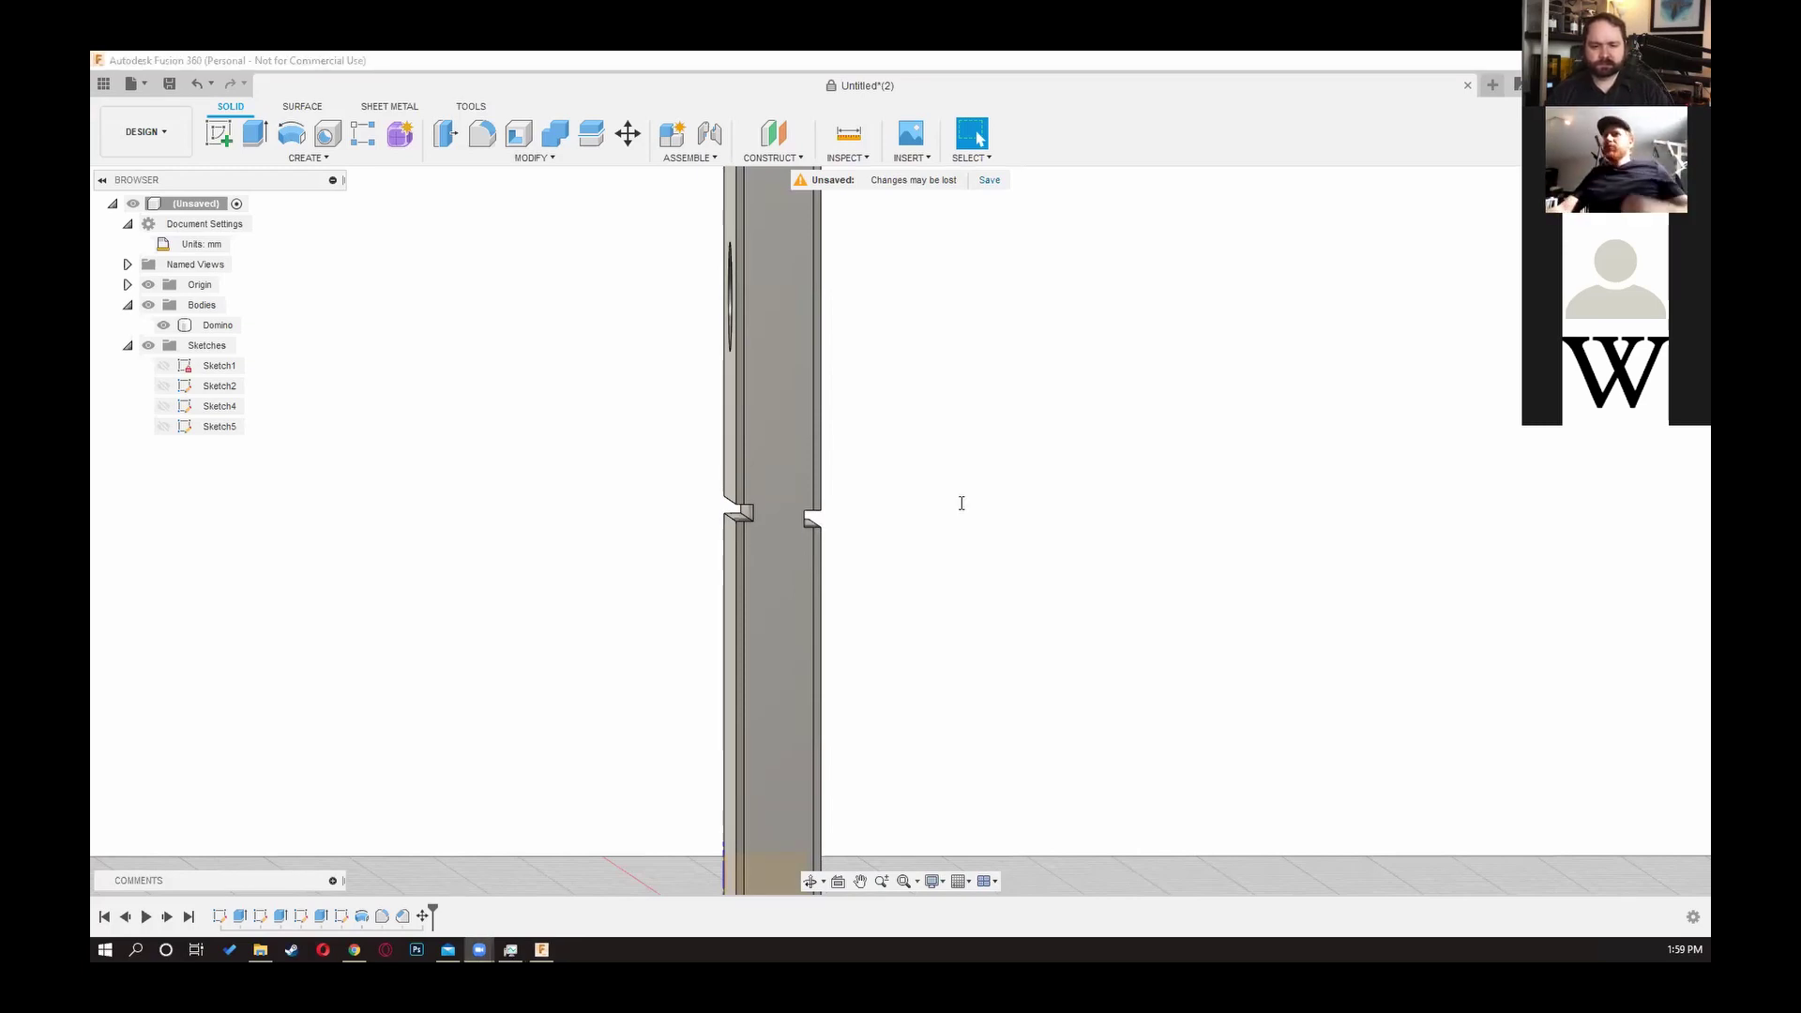
{"action": "left_click", "coordinate": [963, 511]}
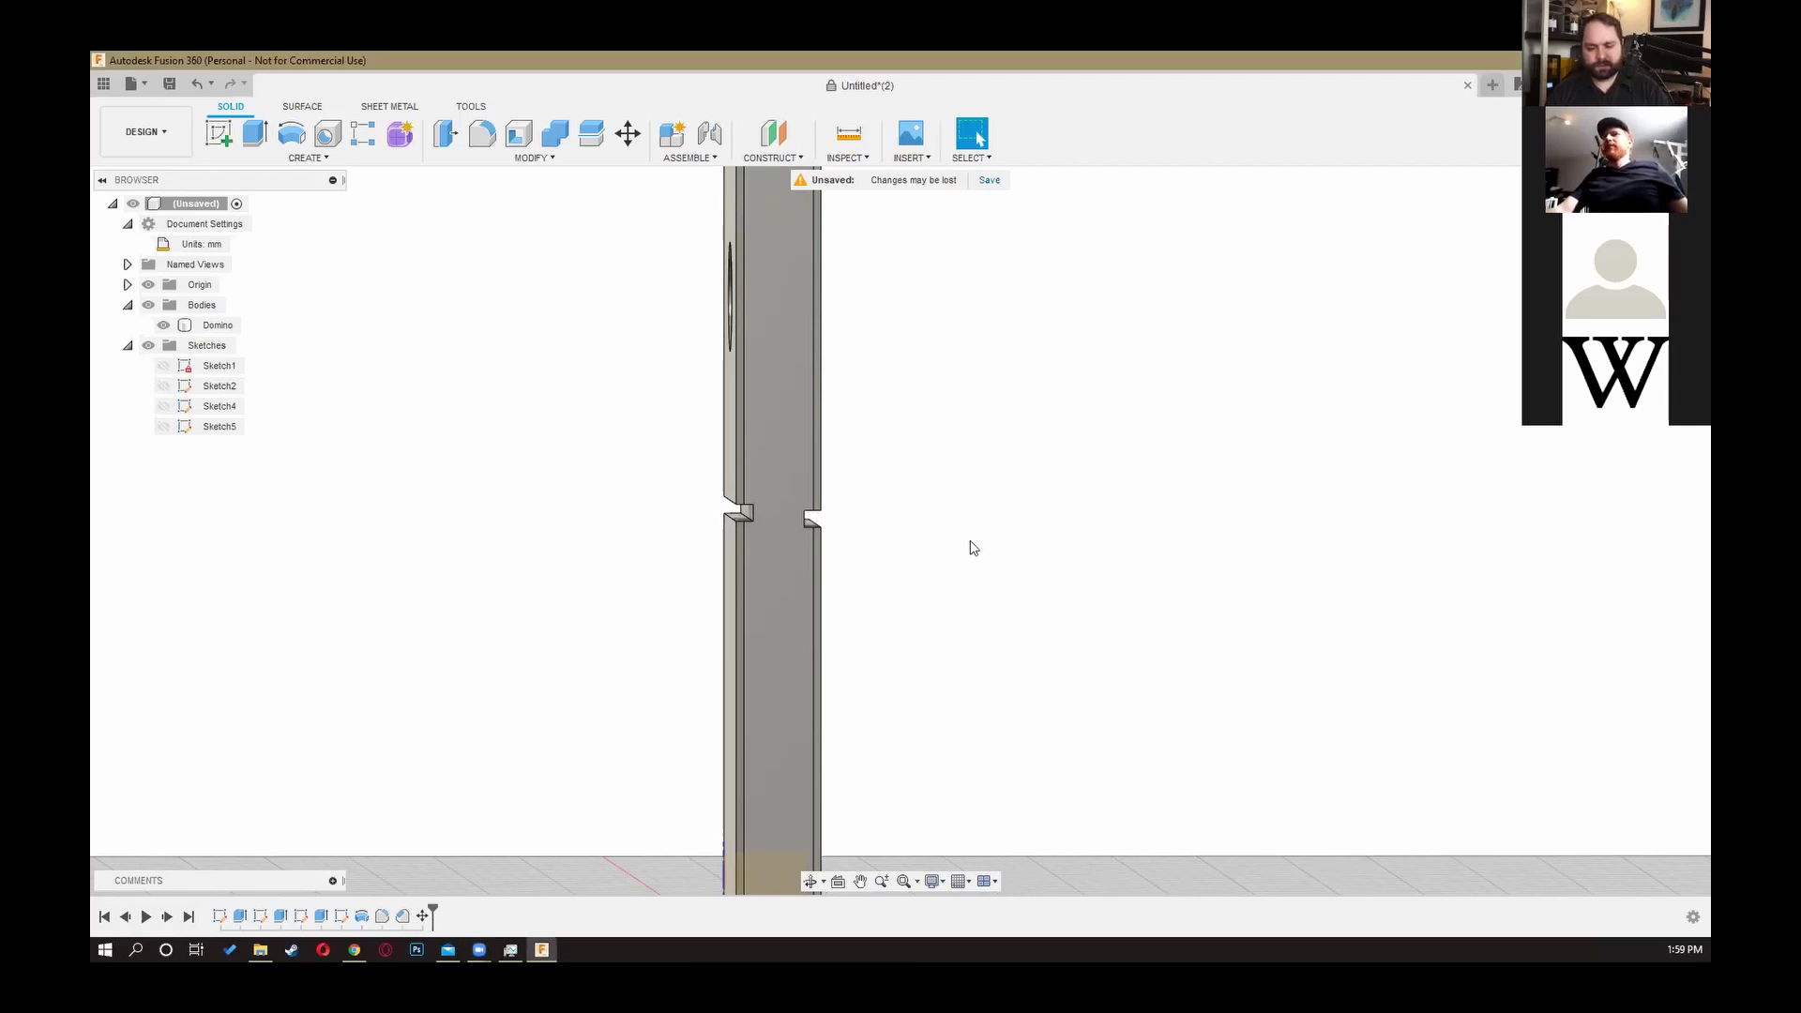
{"action": "scroll", "coordinate": [800, 531], "scroll_direction": "down", "scroll_amount": 4}
{"action": "scroll", "coordinate": [784, 515], "scroll_direction": "up", "scroll_amount": 5}
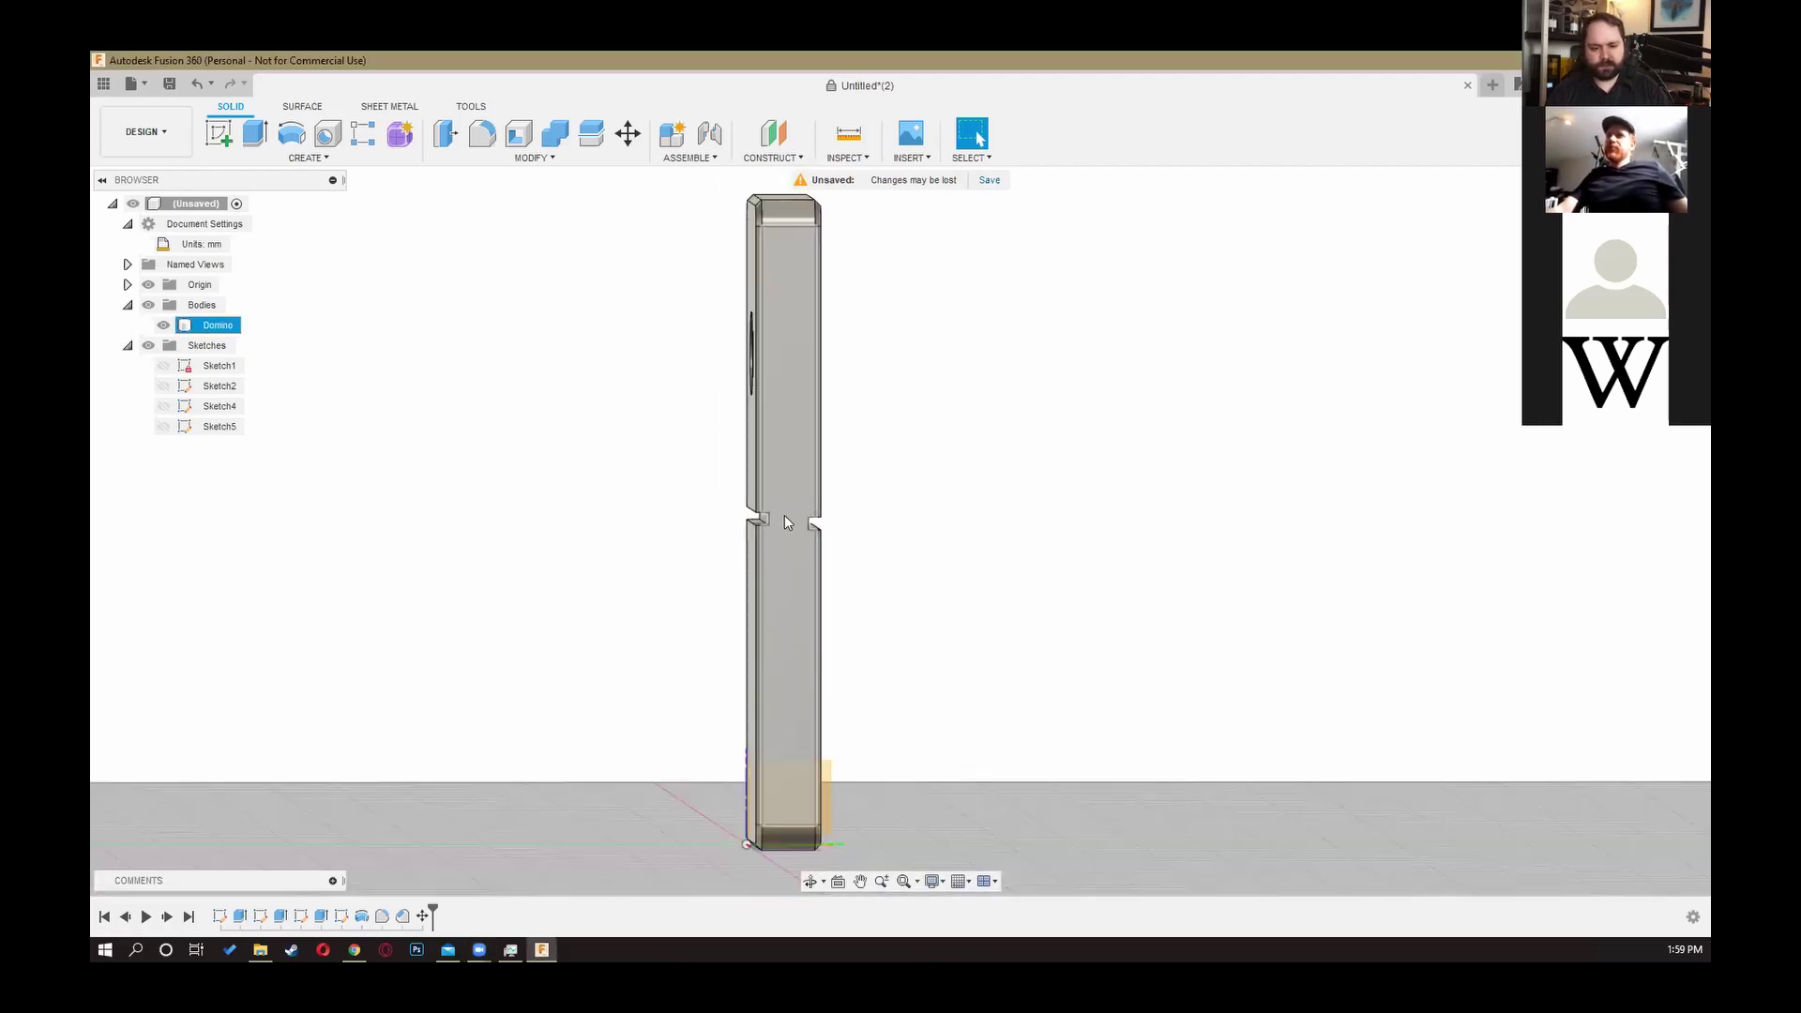
{"action": "middle_click_drag", "start_coordinate": [774, 516], "coordinate": [915, 534], "text": "shift"}
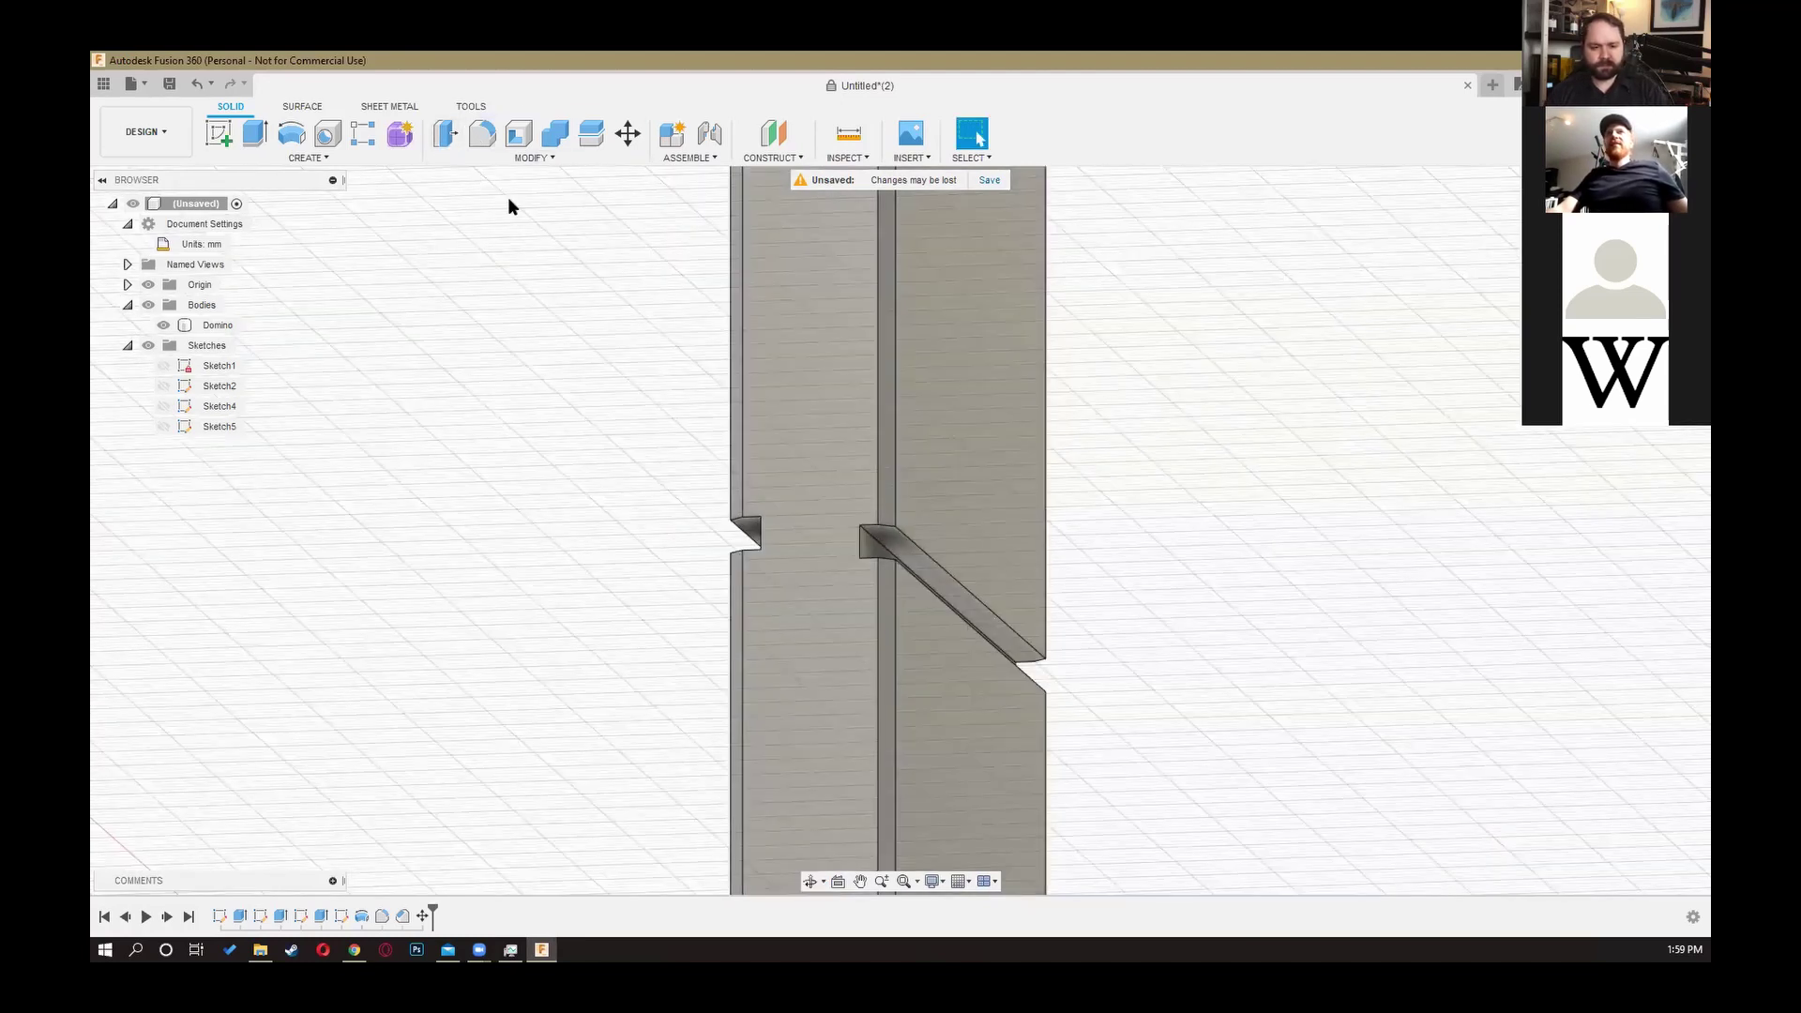
{"action": "left_click", "coordinate": [900, 546]}
{"action": "left_click", "coordinate": [748, 522]}
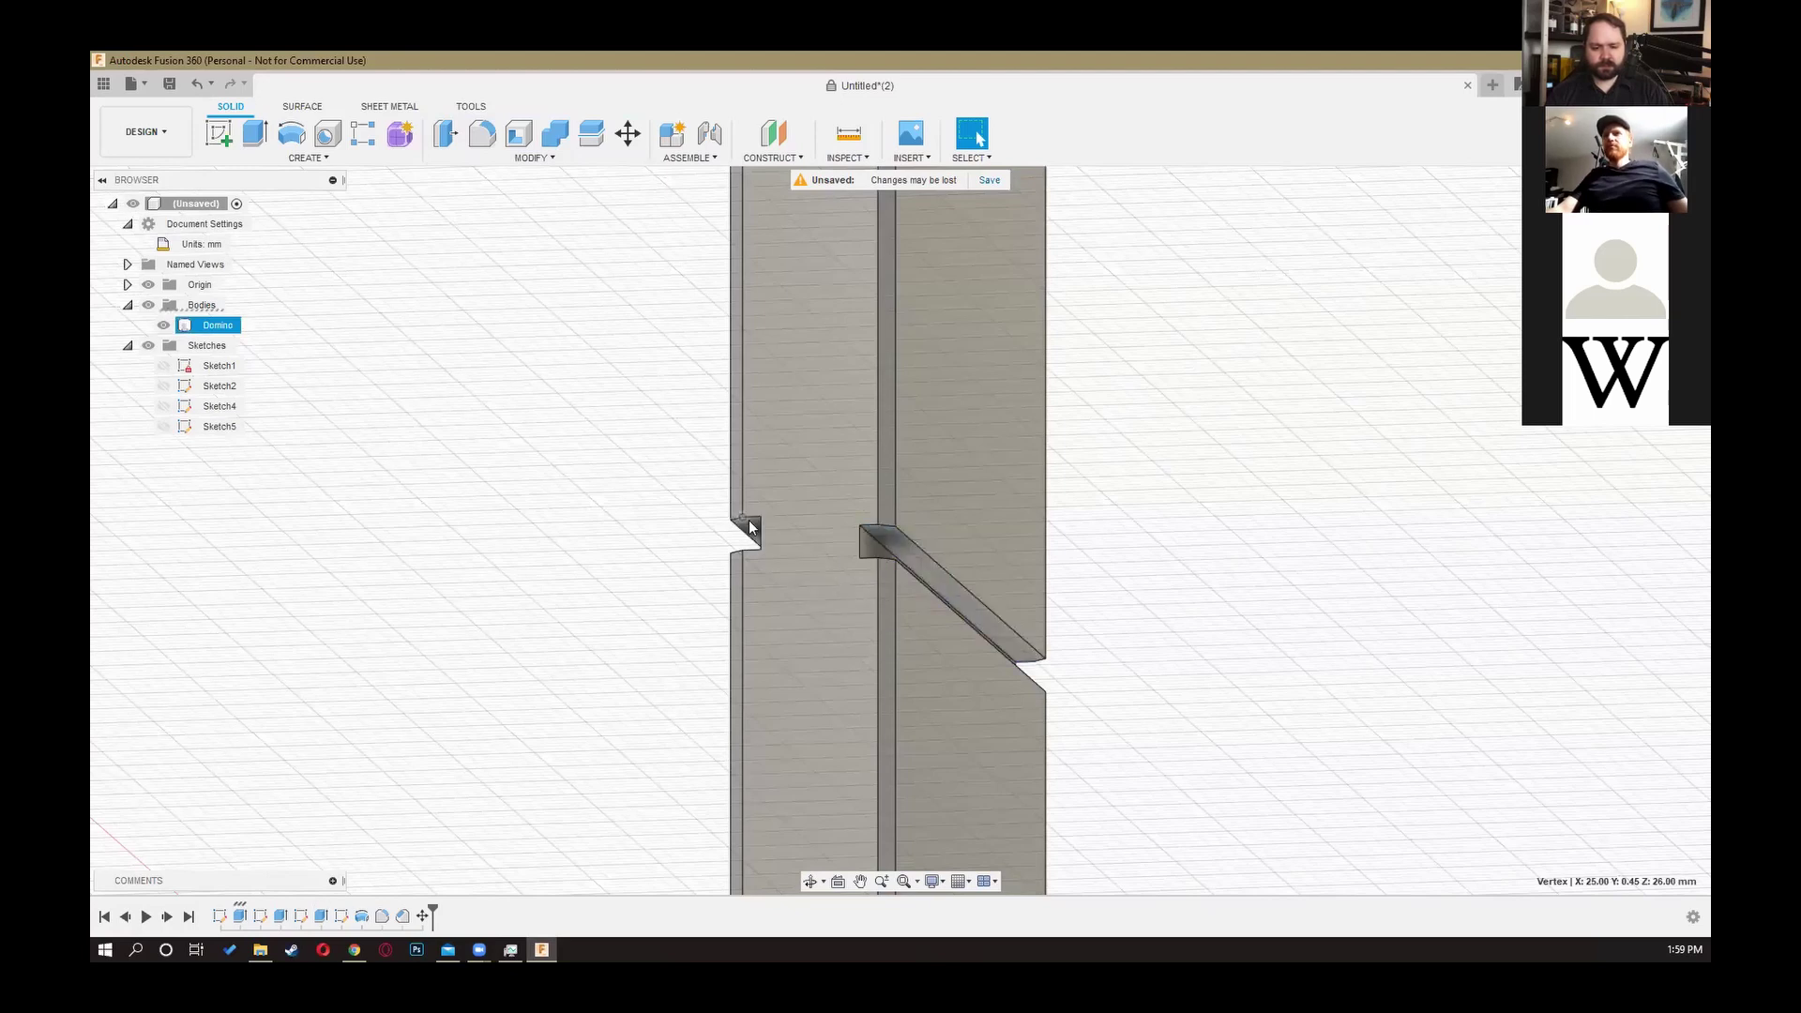
{"action": "scroll", "coordinate": [853, 519], "scroll_direction": "up", "scroll_amount": 1}
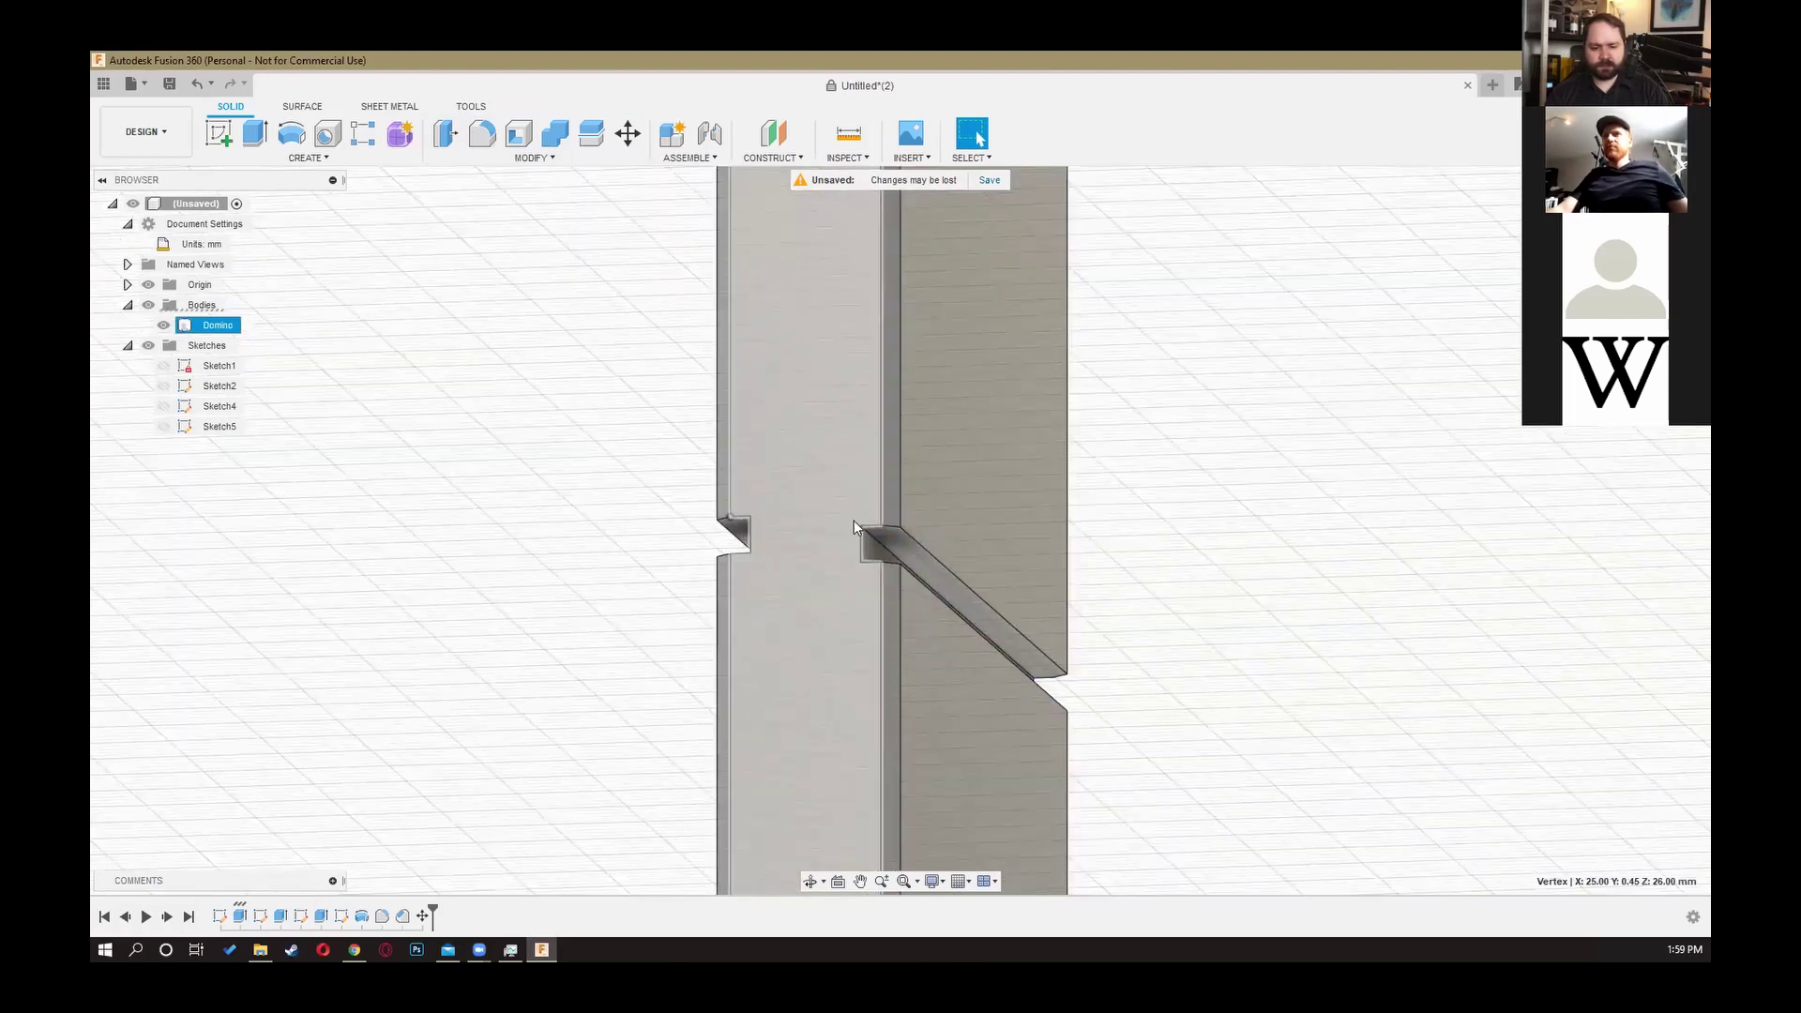
{"action": "scroll", "coordinate": [853, 519], "scroll_direction": "up", "scroll_amount": 4}
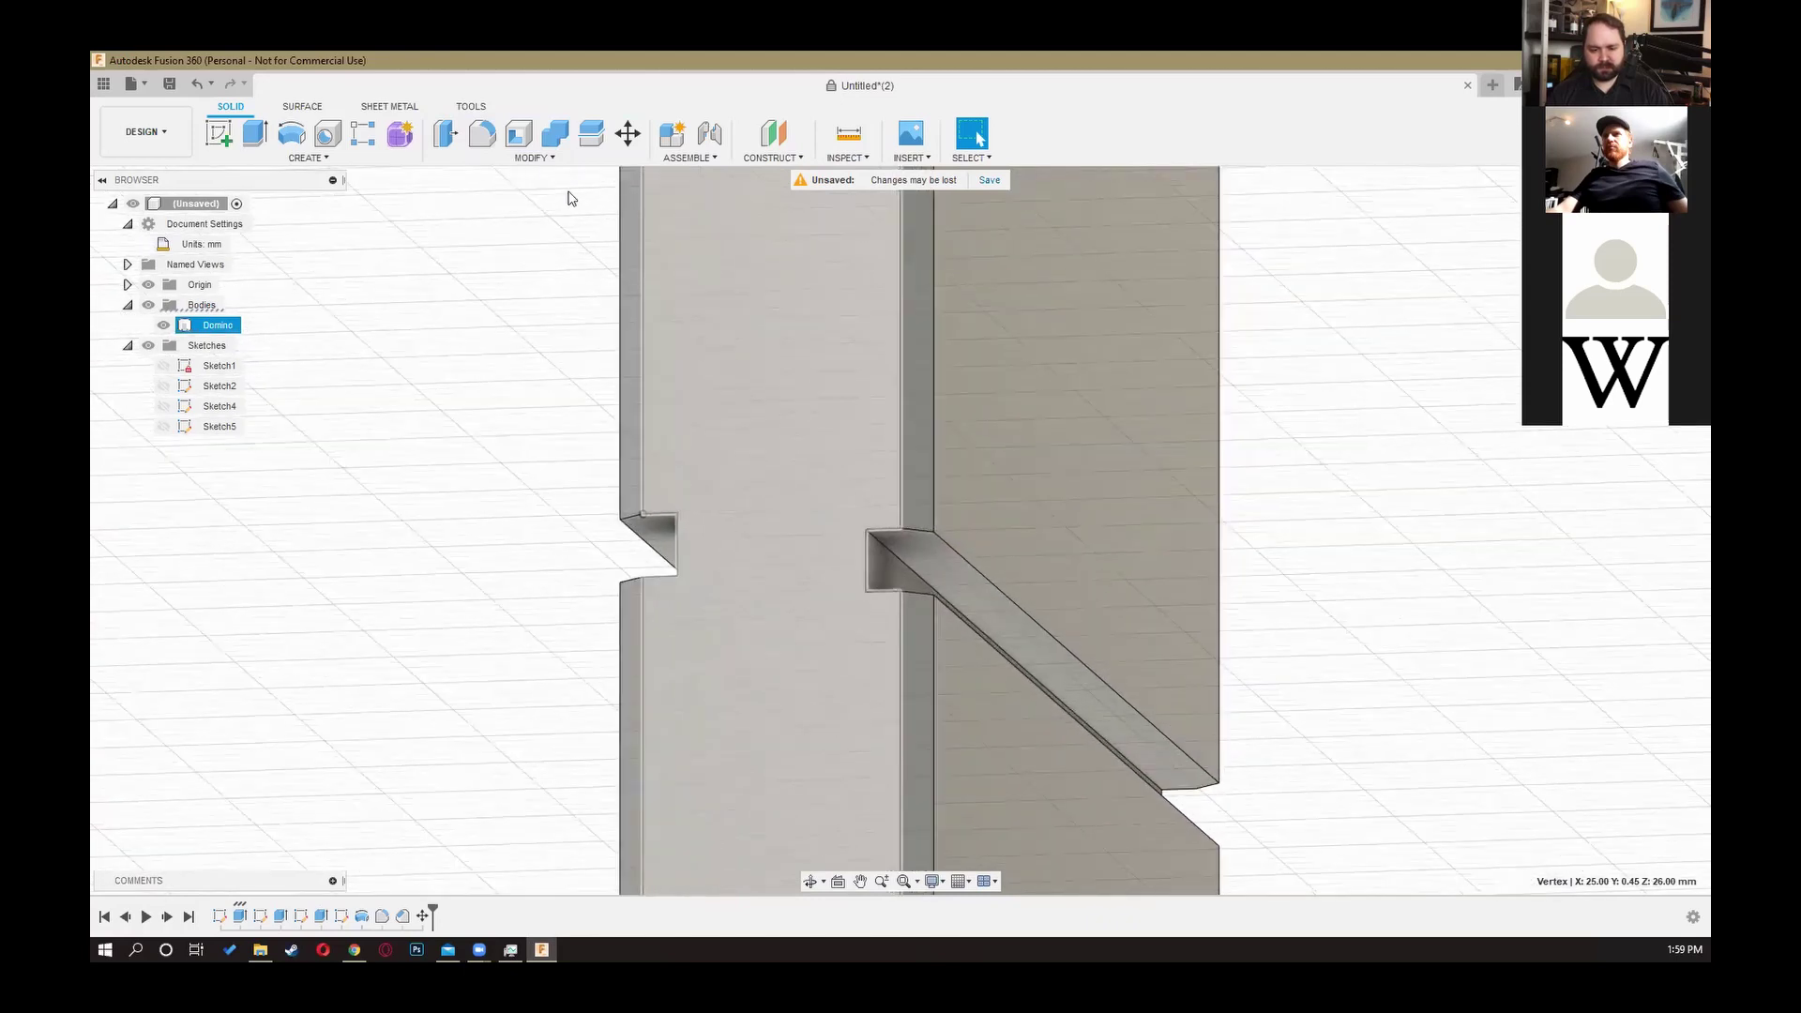
{"action": "left_click", "coordinate": [482, 134]}
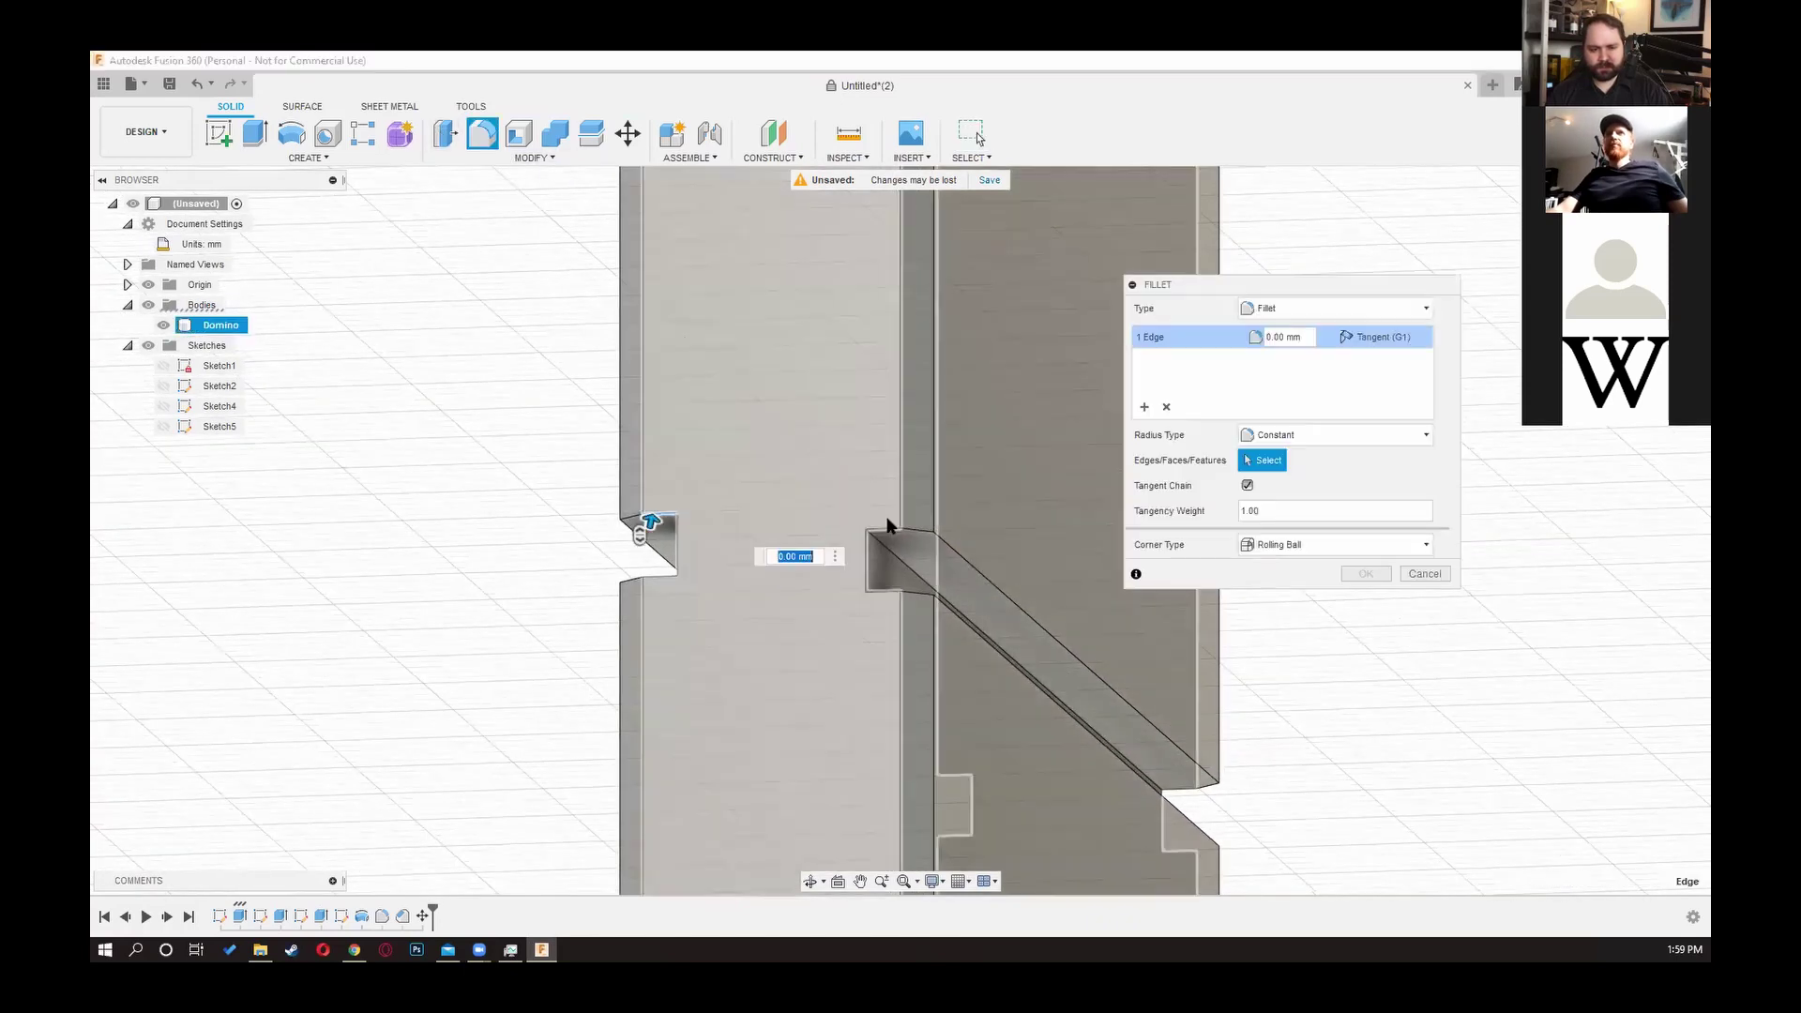
{"action": "key", "text": "Escape"}
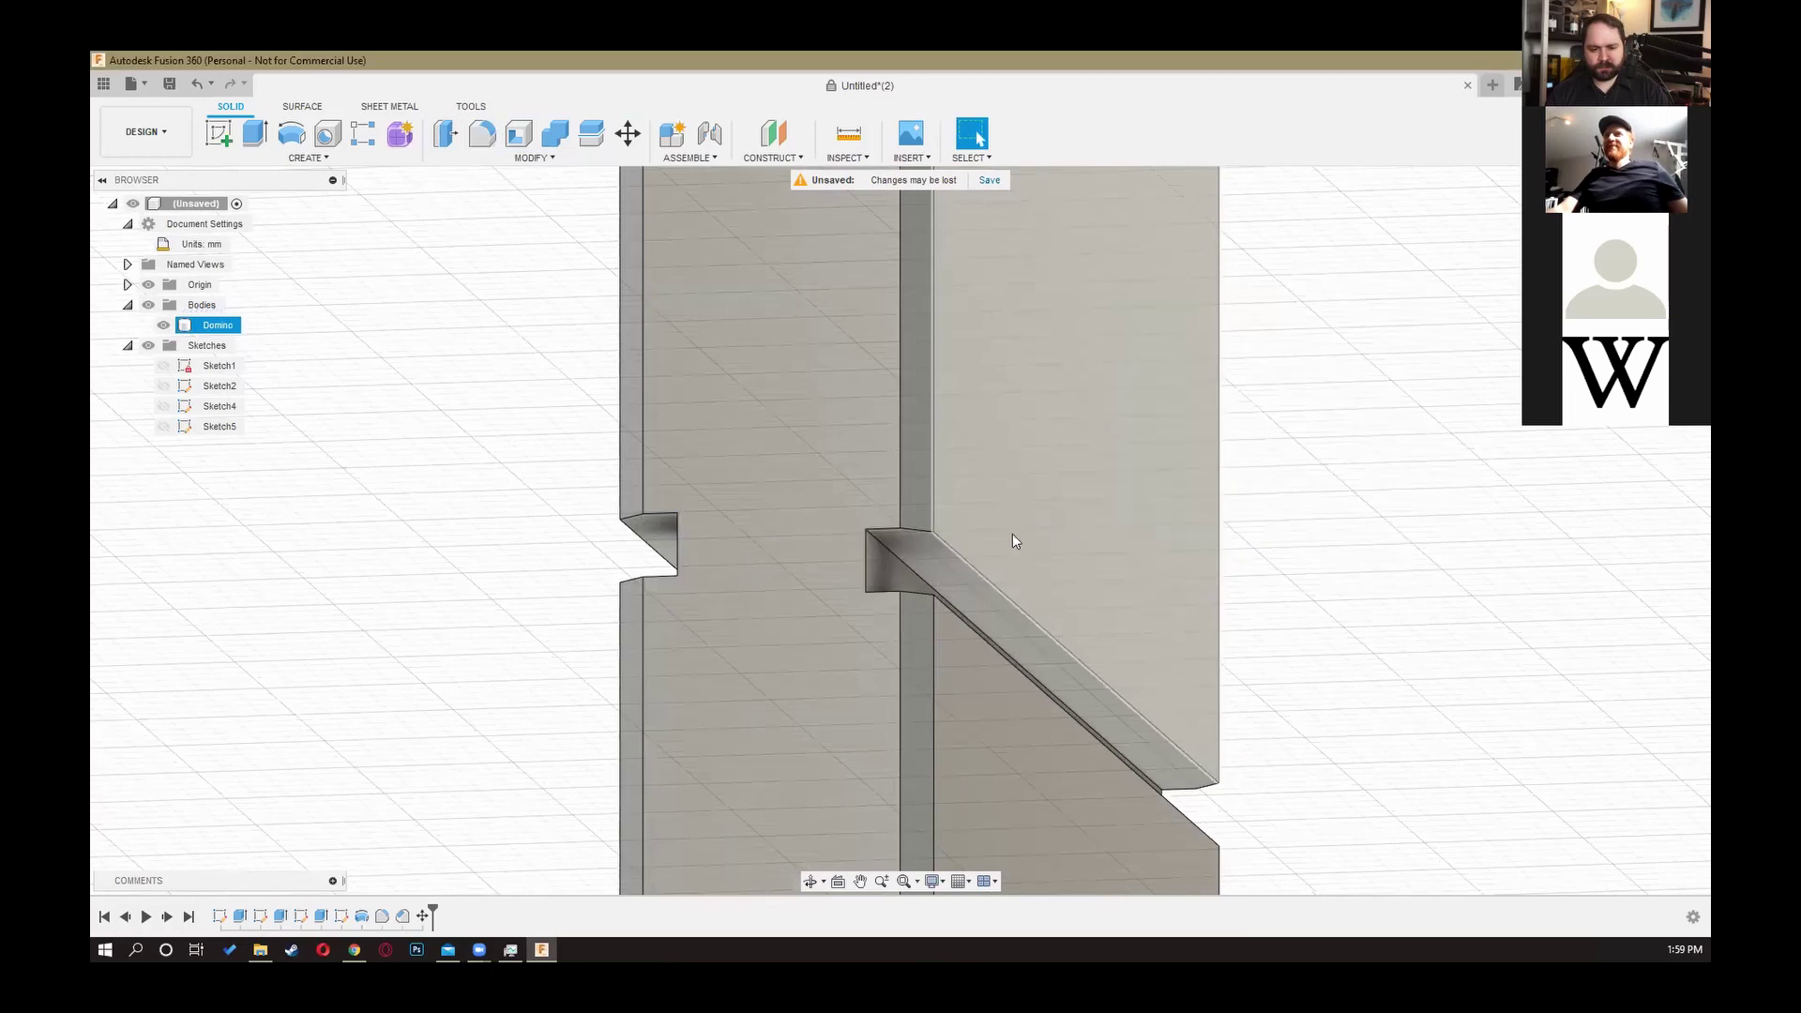
Step: Offset the upper wall of the groove opposite the pip by -0.355 mm with the automatic offset type
{"action": "left_click", "coordinate": [938, 571]}
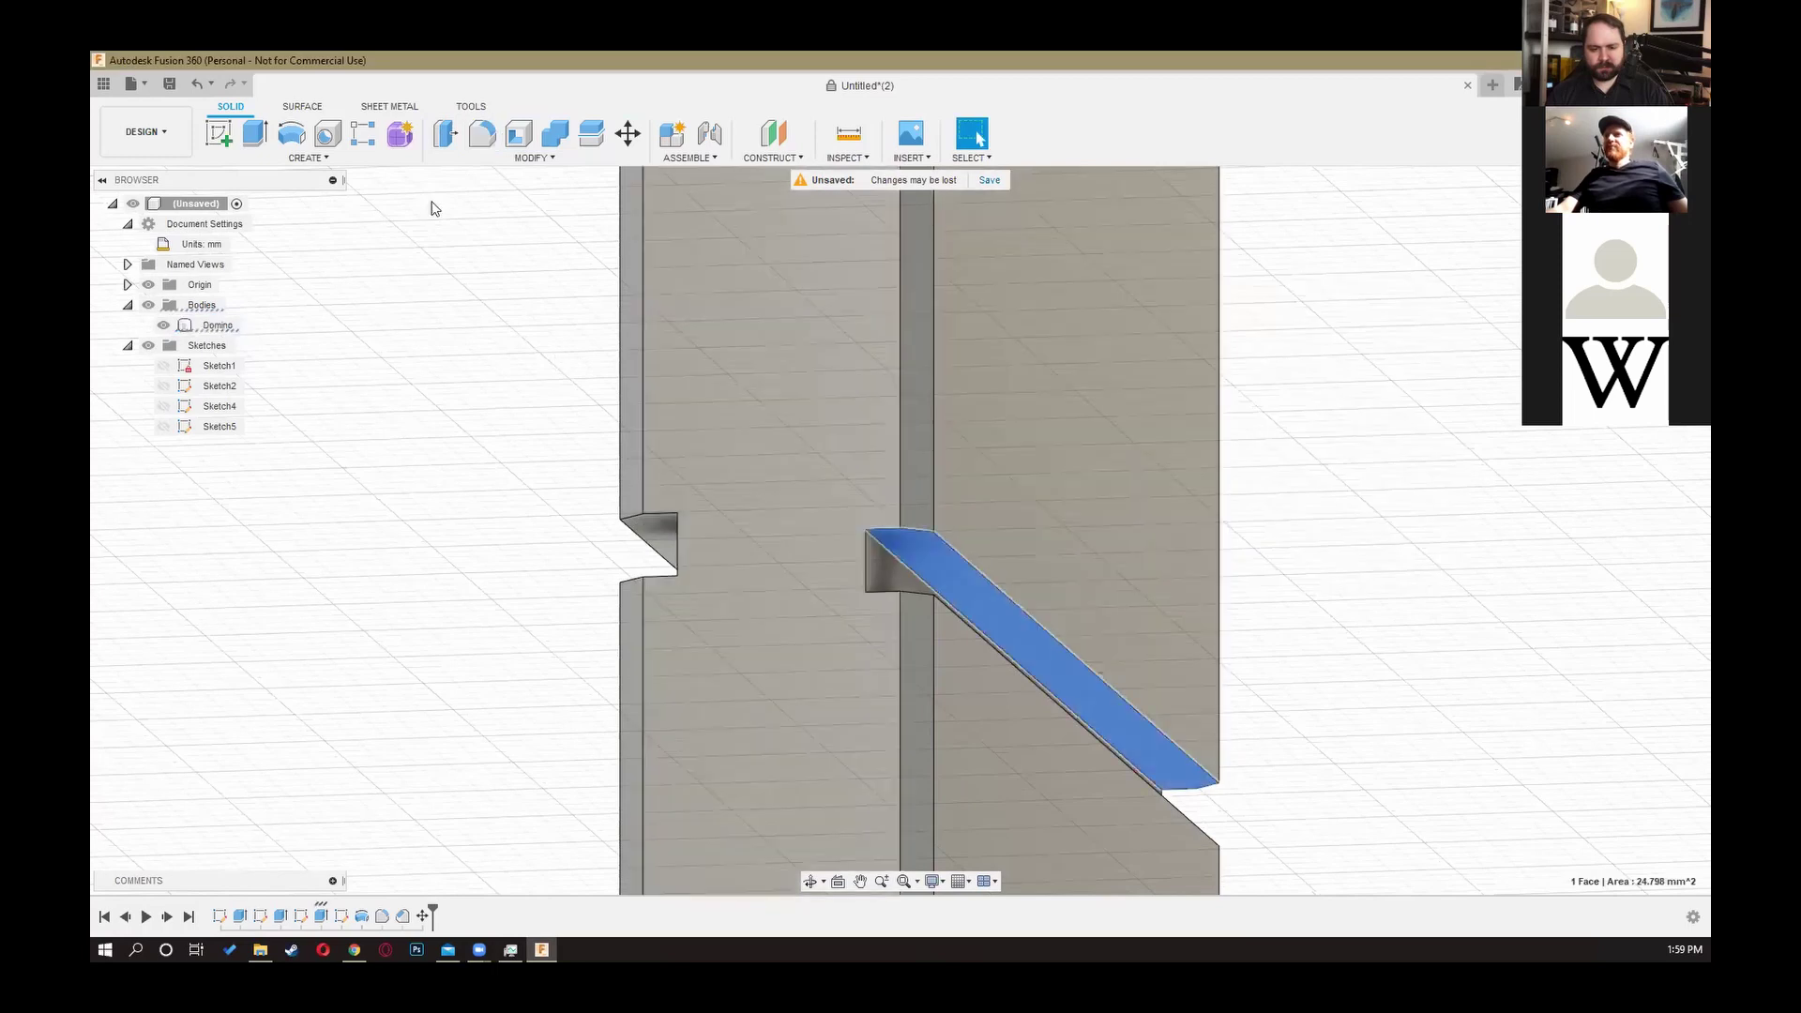
{"action": "left_click", "coordinate": [438, 138]}
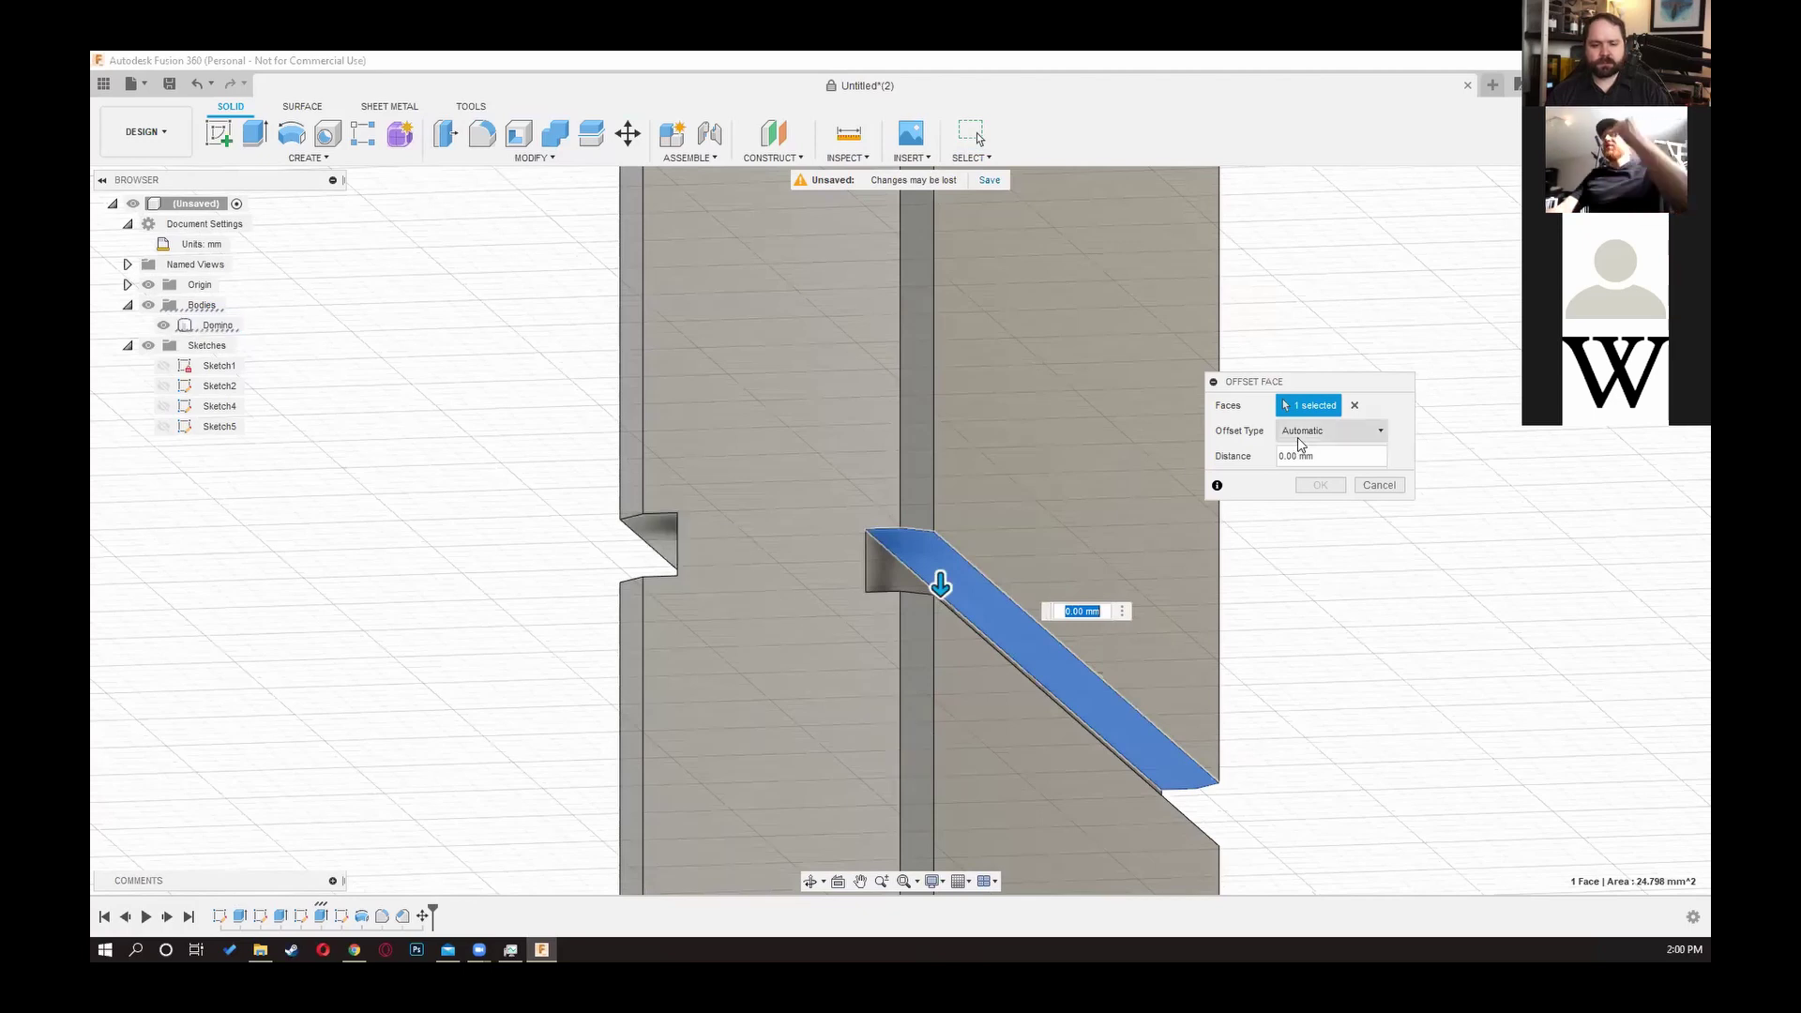
{"action": "left_click", "coordinate": [659, 530]}
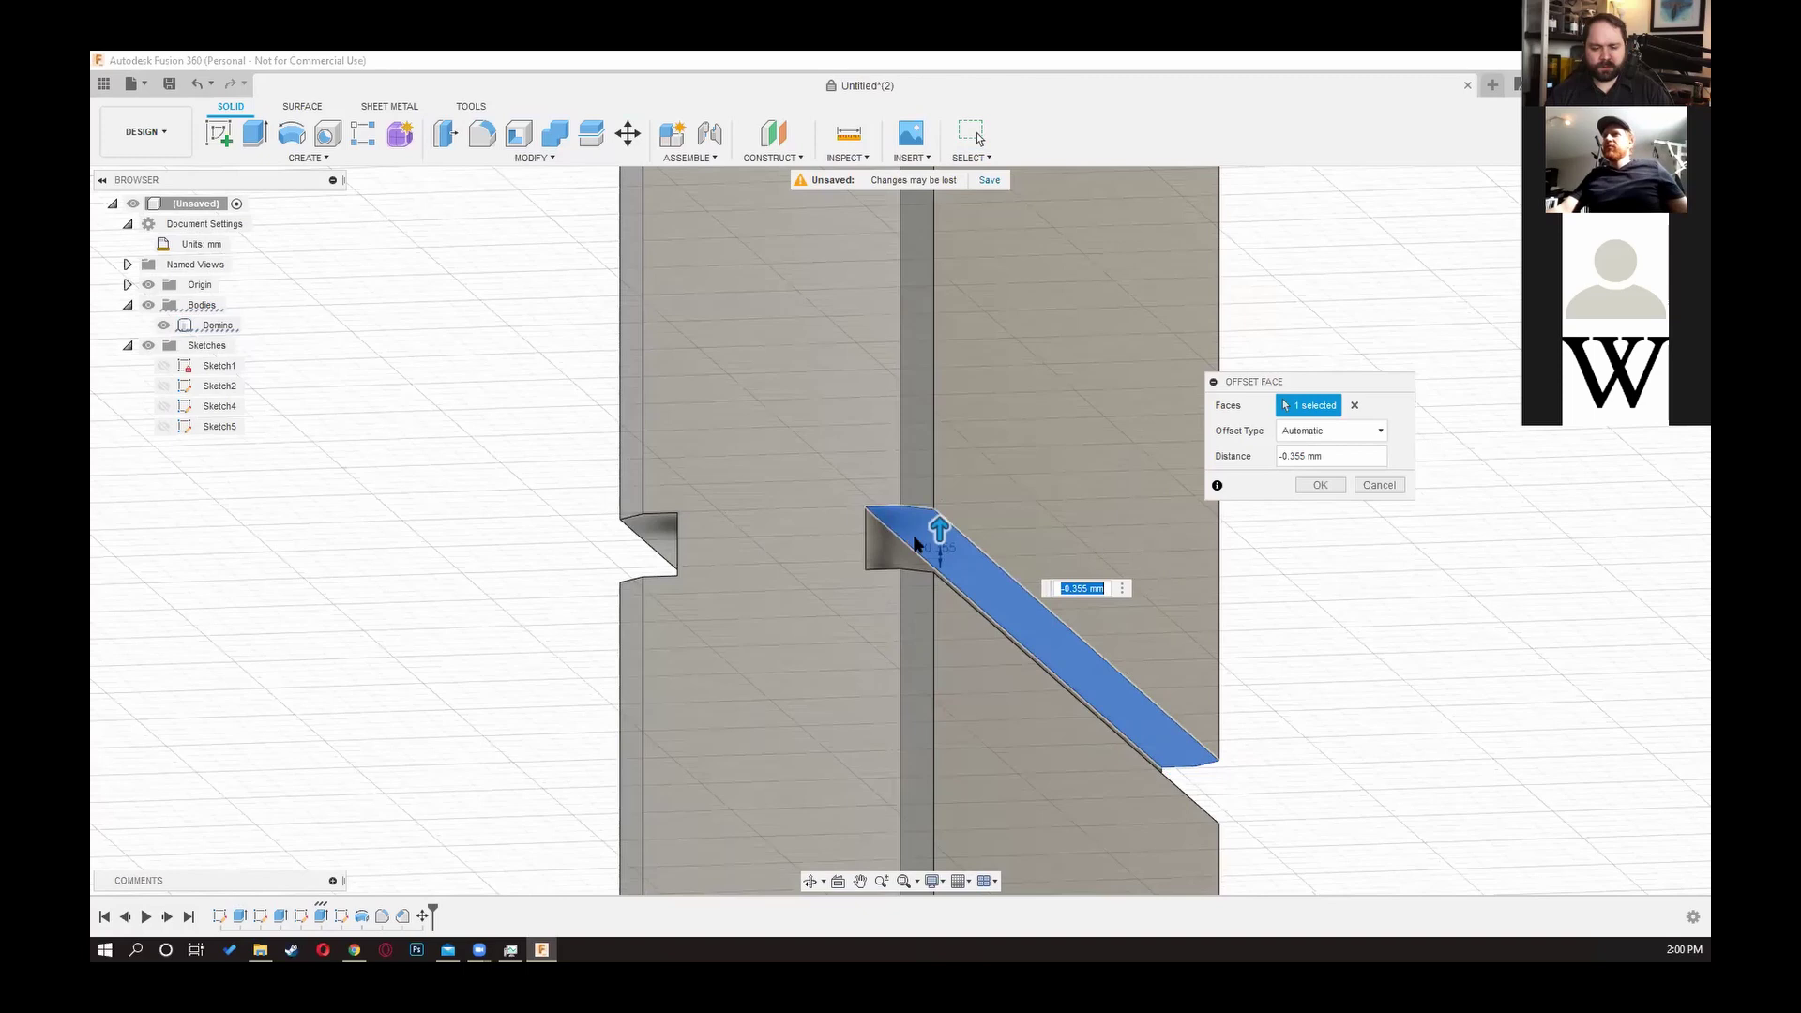
{"action": "scroll", "coordinate": [1300, 605], "scroll_direction": "down", "scroll_amount": 1}
{"action": "middle_click_drag", "start_coordinate": [1300, 605], "coordinate": [1310, 638]}
{"action": "scroll", "coordinate": [1310, 638], "scroll_direction": "up", "scroll_amount": 1}
{"action": "scroll", "coordinate": [1341, 513], "scroll_direction": "down", "scroll_amount": 1}
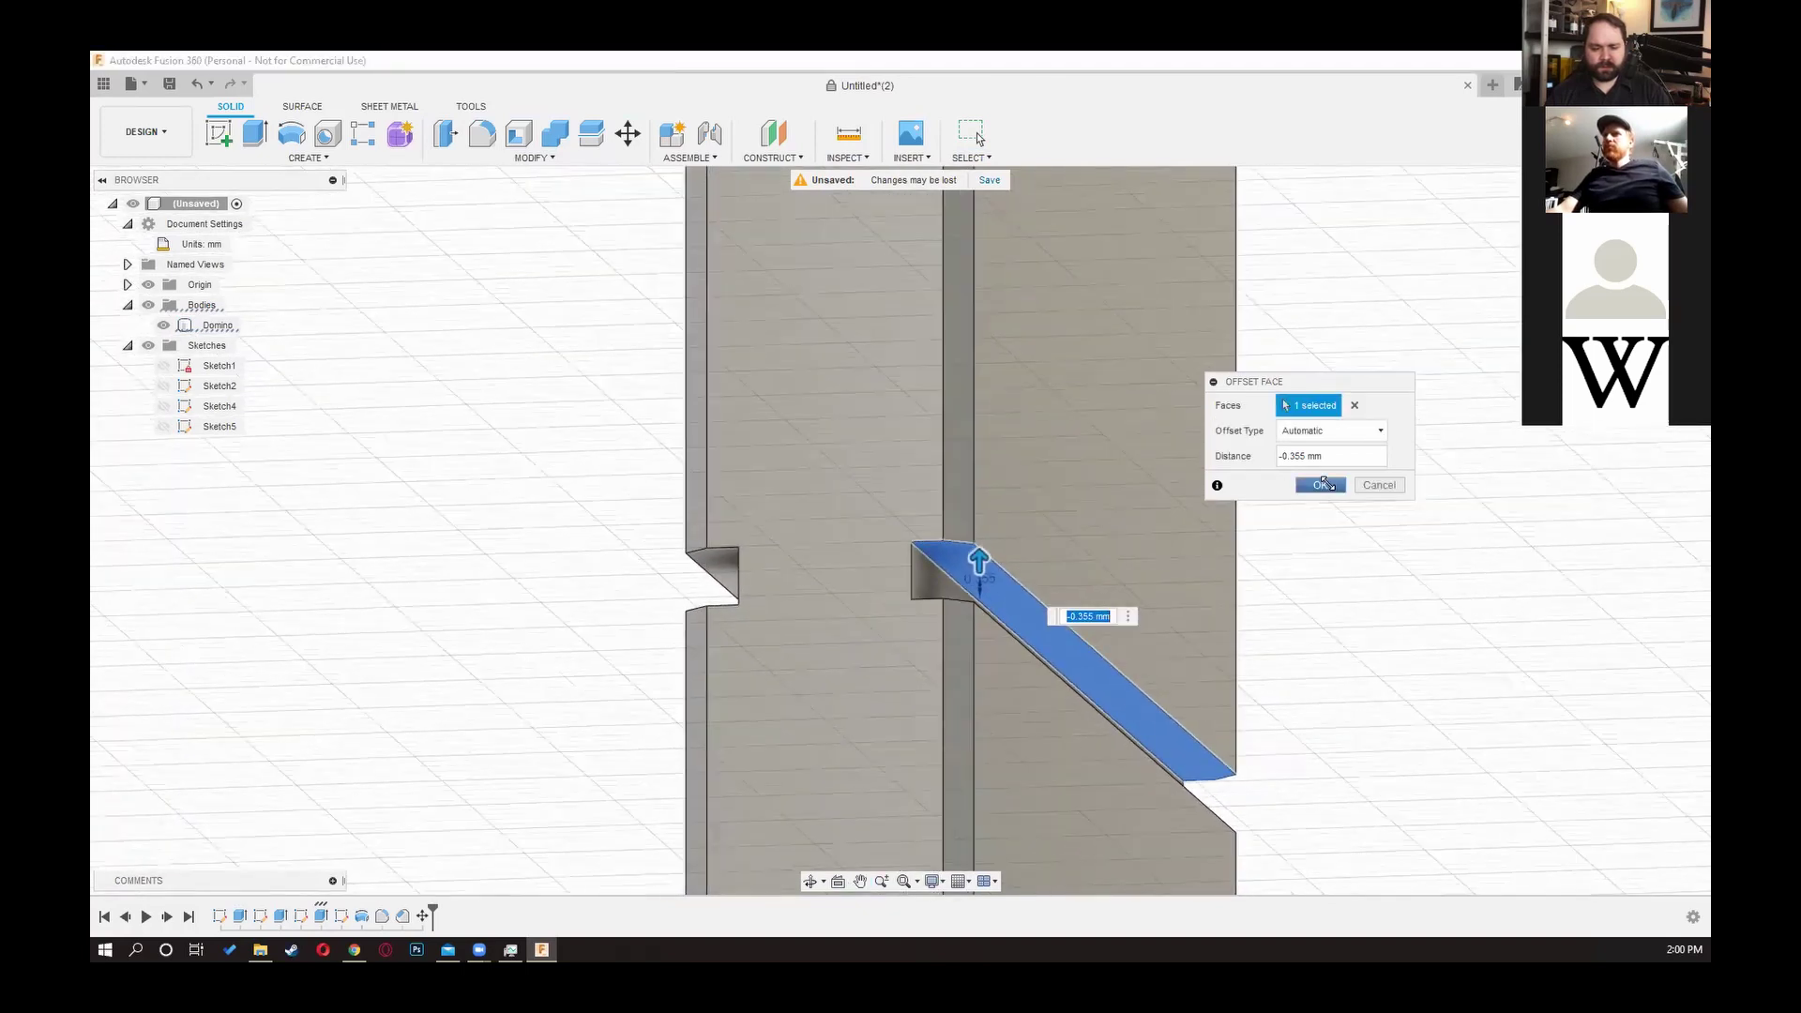
{"action": "left_click", "coordinate": [1322, 485]}
{"action": "scroll", "coordinate": [1343, 575], "scroll_direction": "down", "scroll_amount": 2}
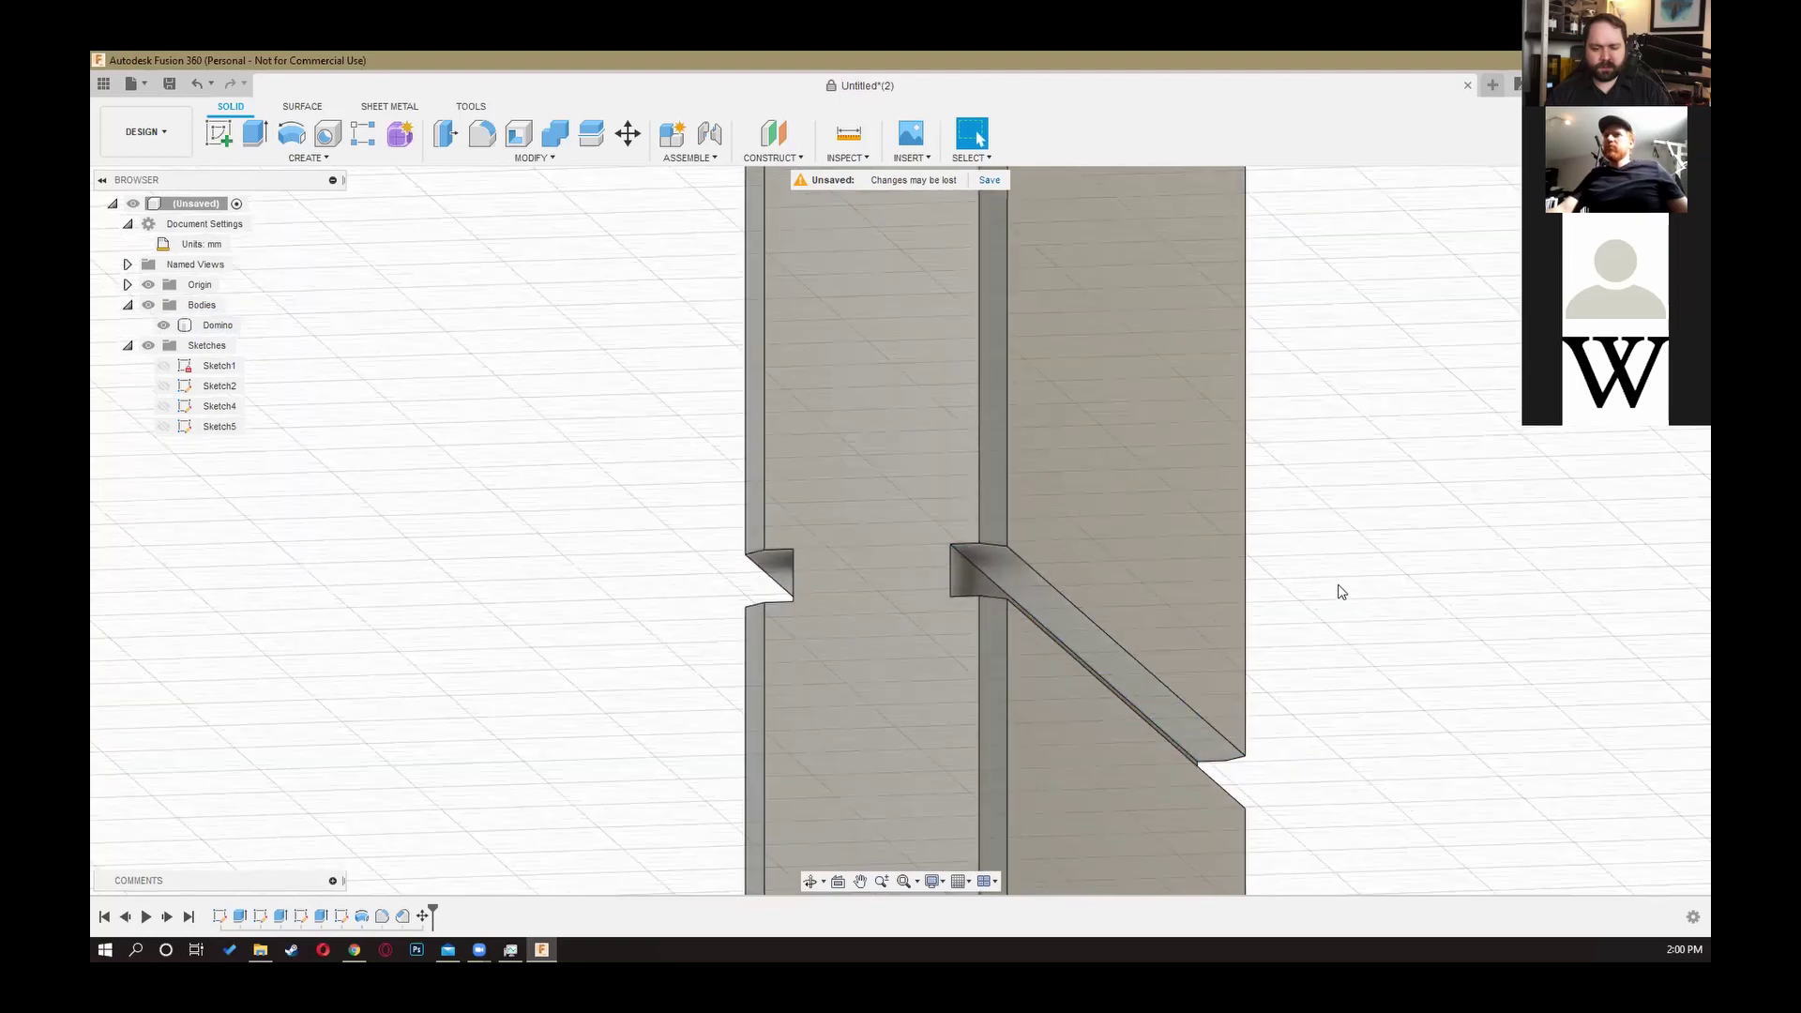
Step: Check the alignment of both grooves in a straight side view, and orbit round to the domino's pip face
{"action": "left_click", "coordinate": [1655, 228]}
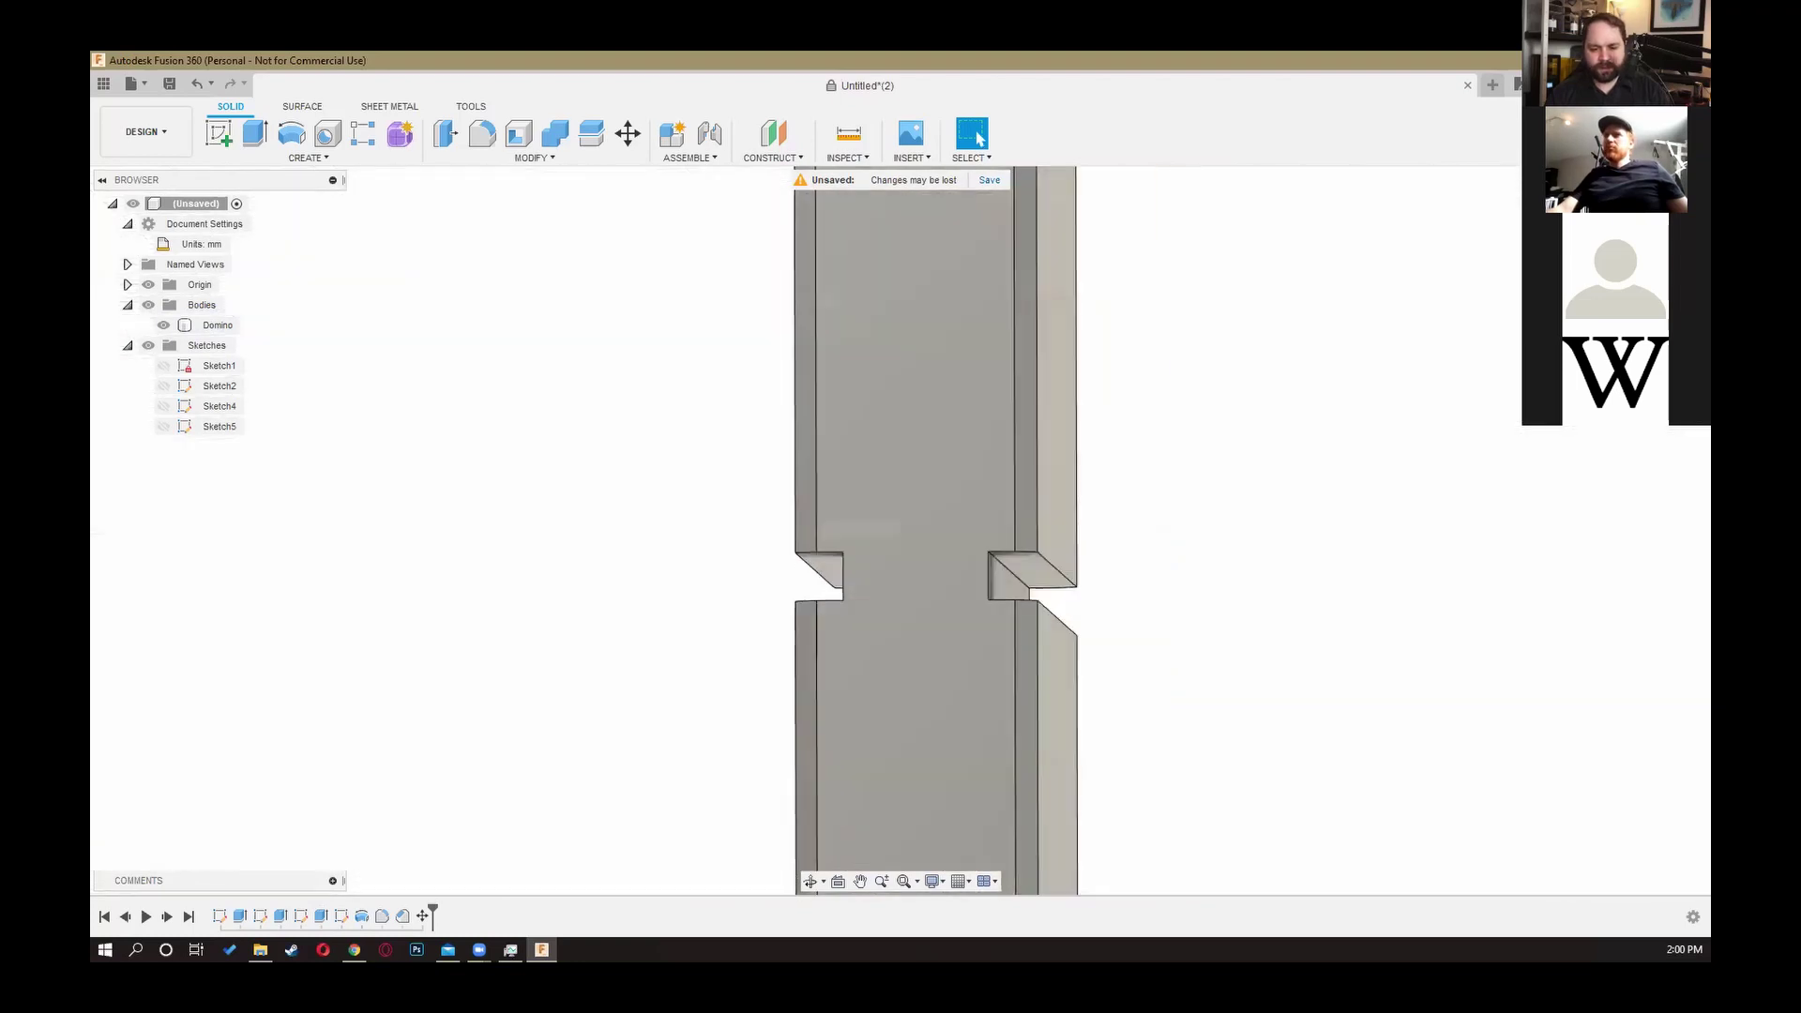
{"action": "scroll", "coordinate": [1253, 563], "scroll_direction": "down", "scroll_amount": 3}
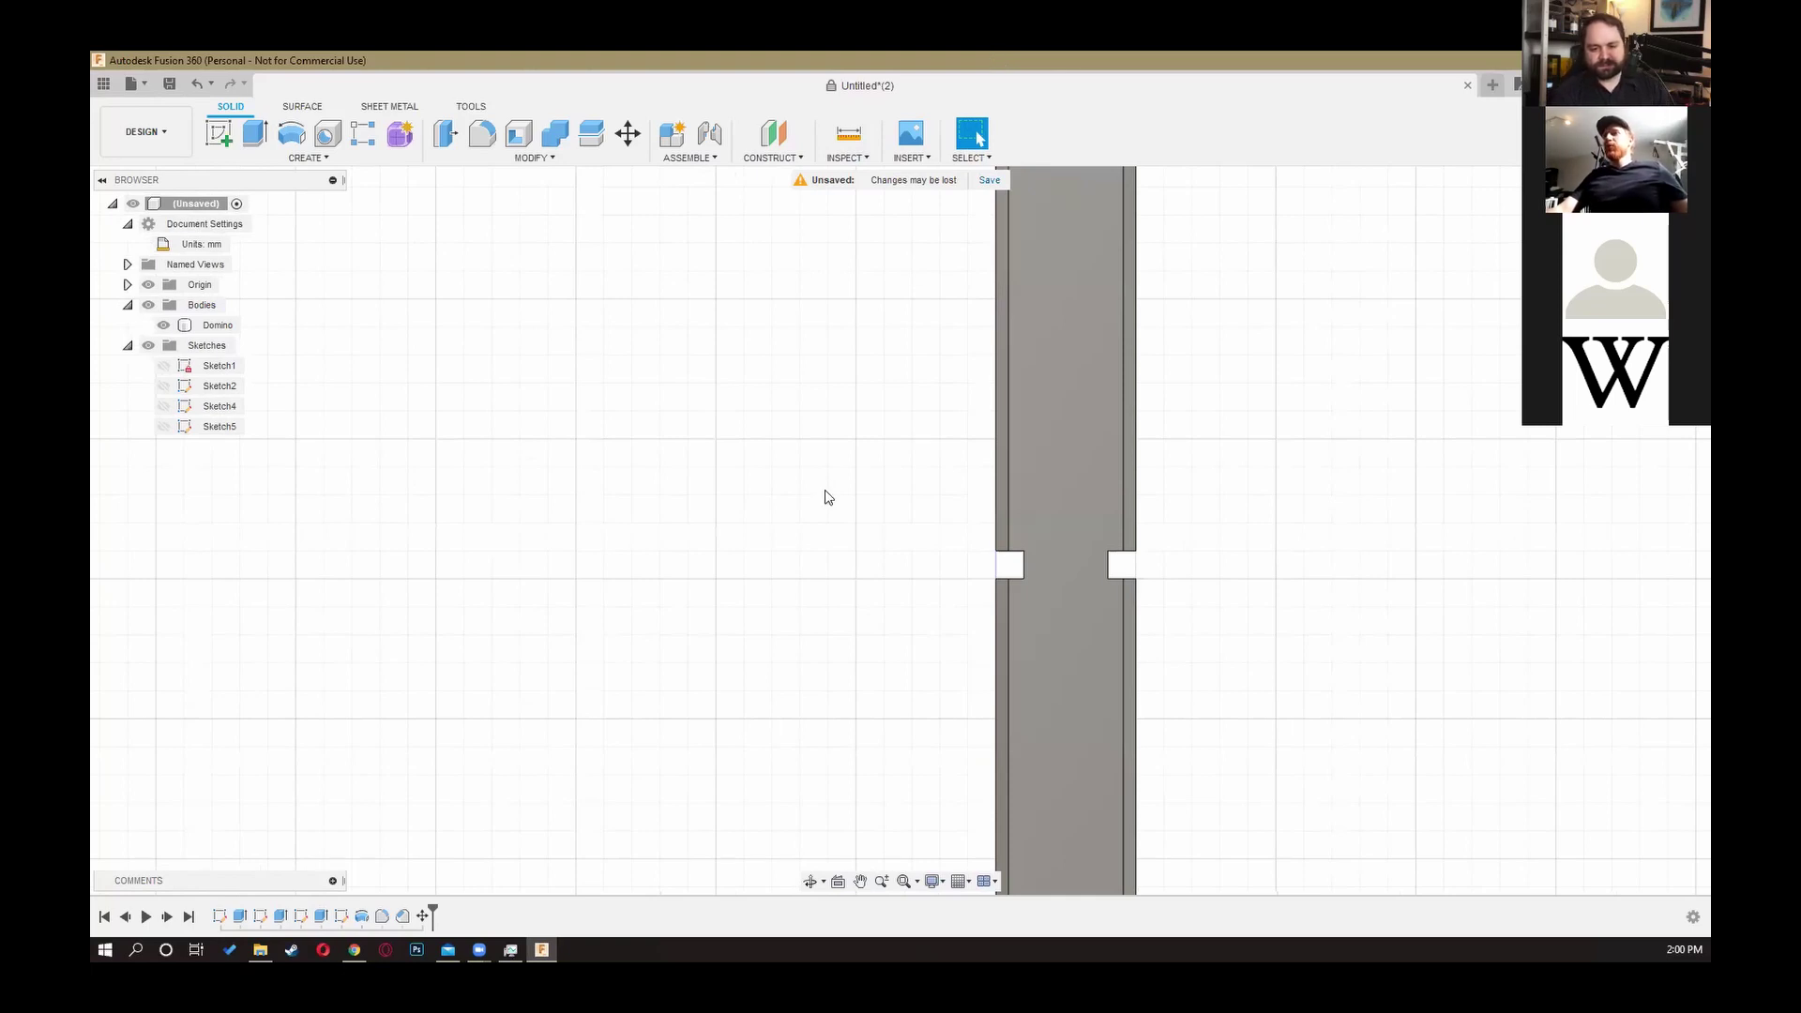
{"action": "scroll", "coordinate": [856, 451], "scroll_direction": "up", "scroll_amount": 1}
{"action": "scroll", "coordinate": [778, 589], "scroll_direction": "down", "scroll_amount": 5}
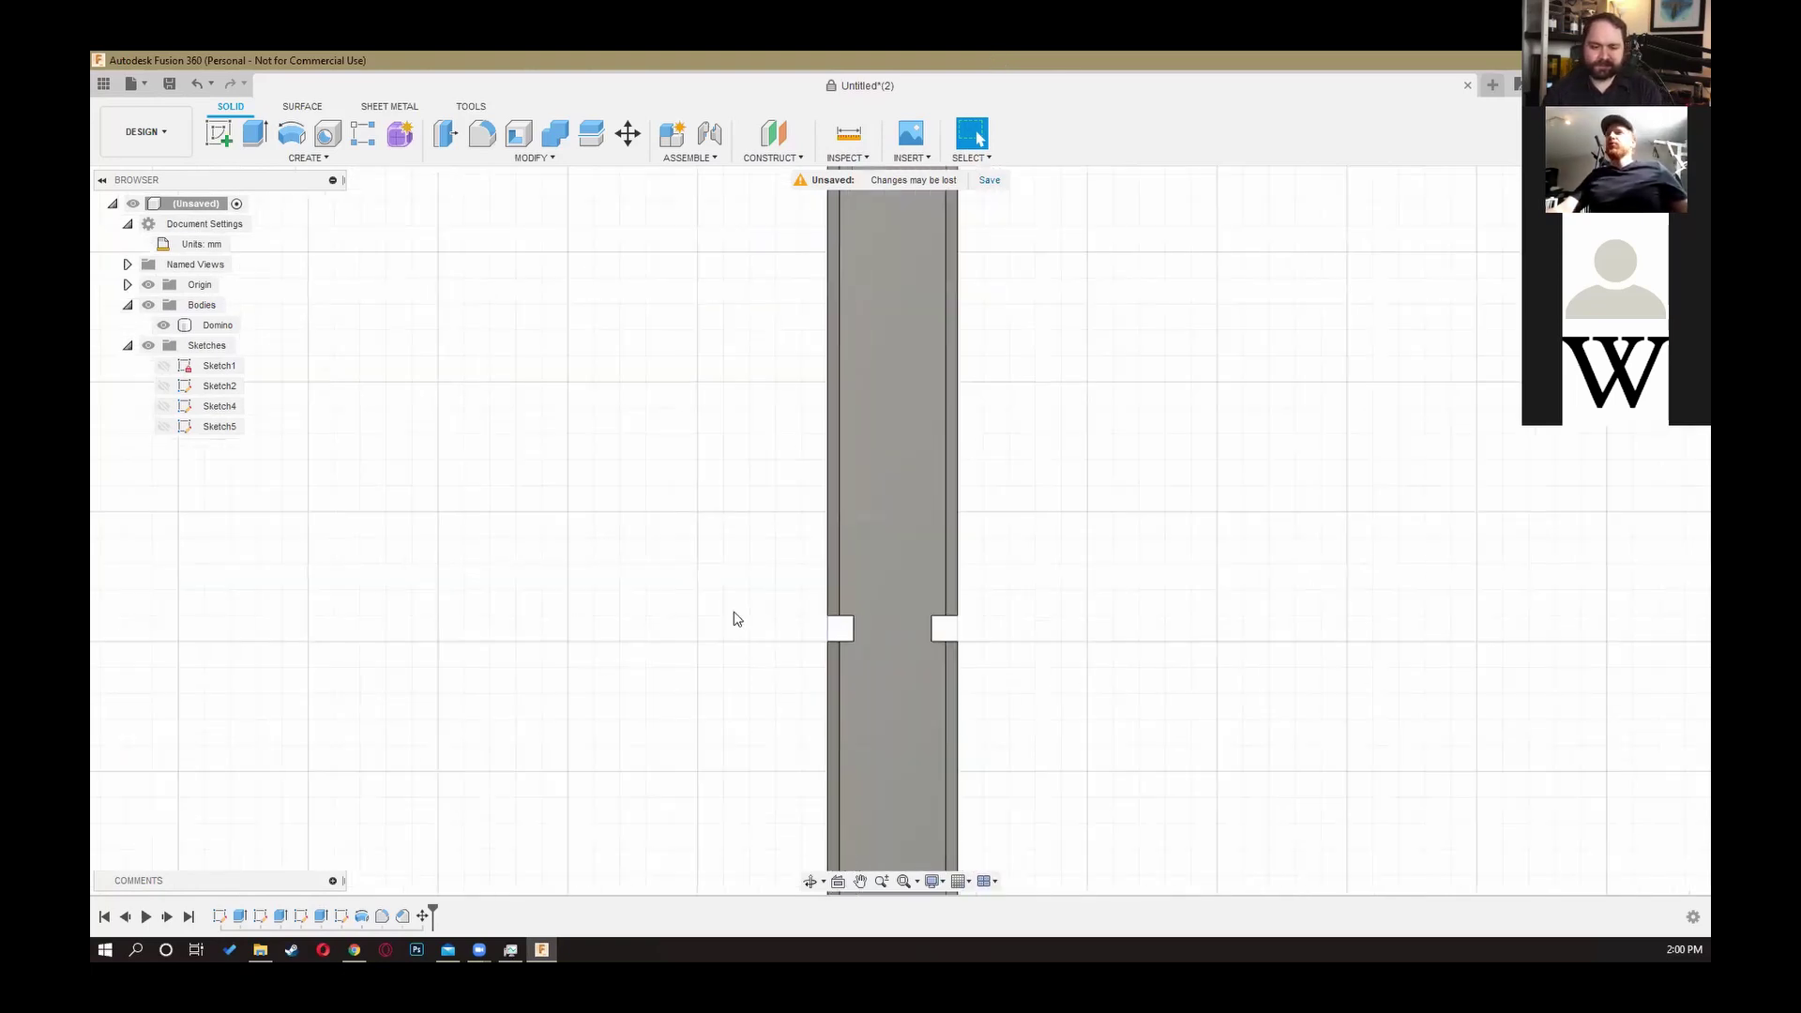
{"action": "left_click", "coordinate": [809, 880]}
{"action": "left_click_drag", "start_coordinate": [655, 587], "coordinate": [901, 563]}
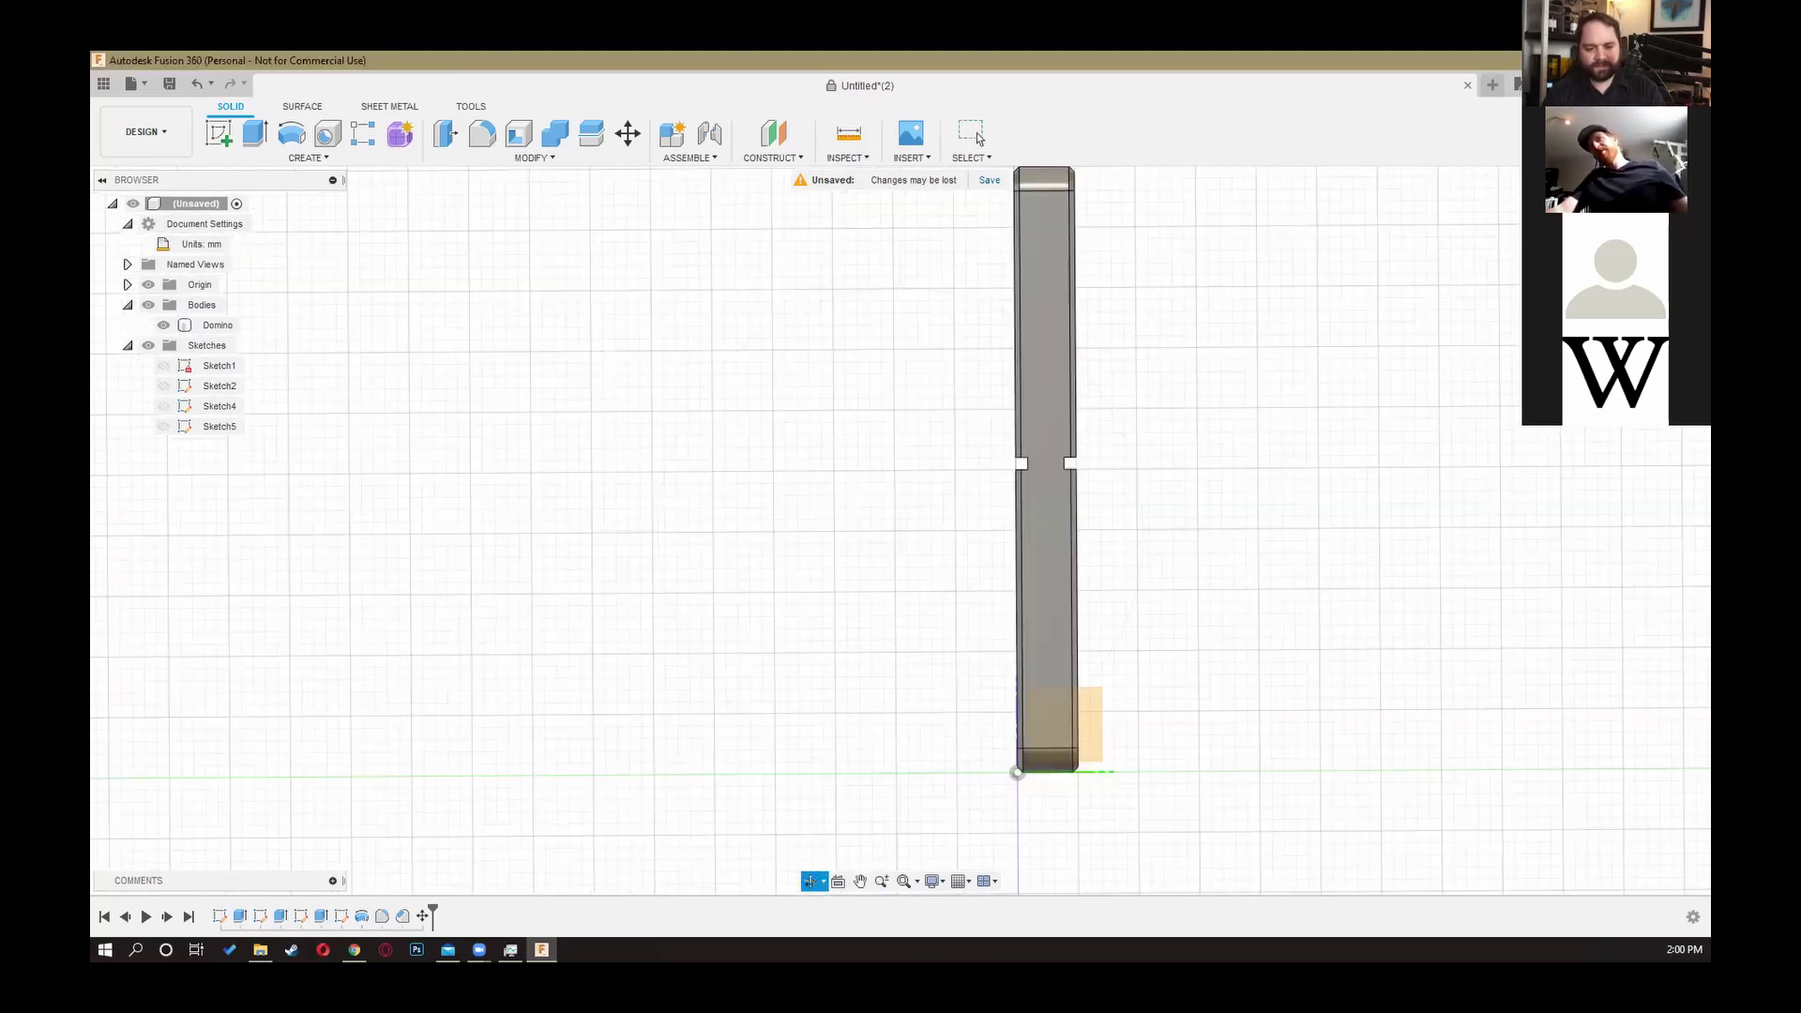
{"action": "left_click_drag", "start_coordinate": [1379, 328], "coordinate": [1089, 390]}
{"action": "middle_click_drag", "start_coordinate": [1095, 394], "coordinate": [1207, 399]}
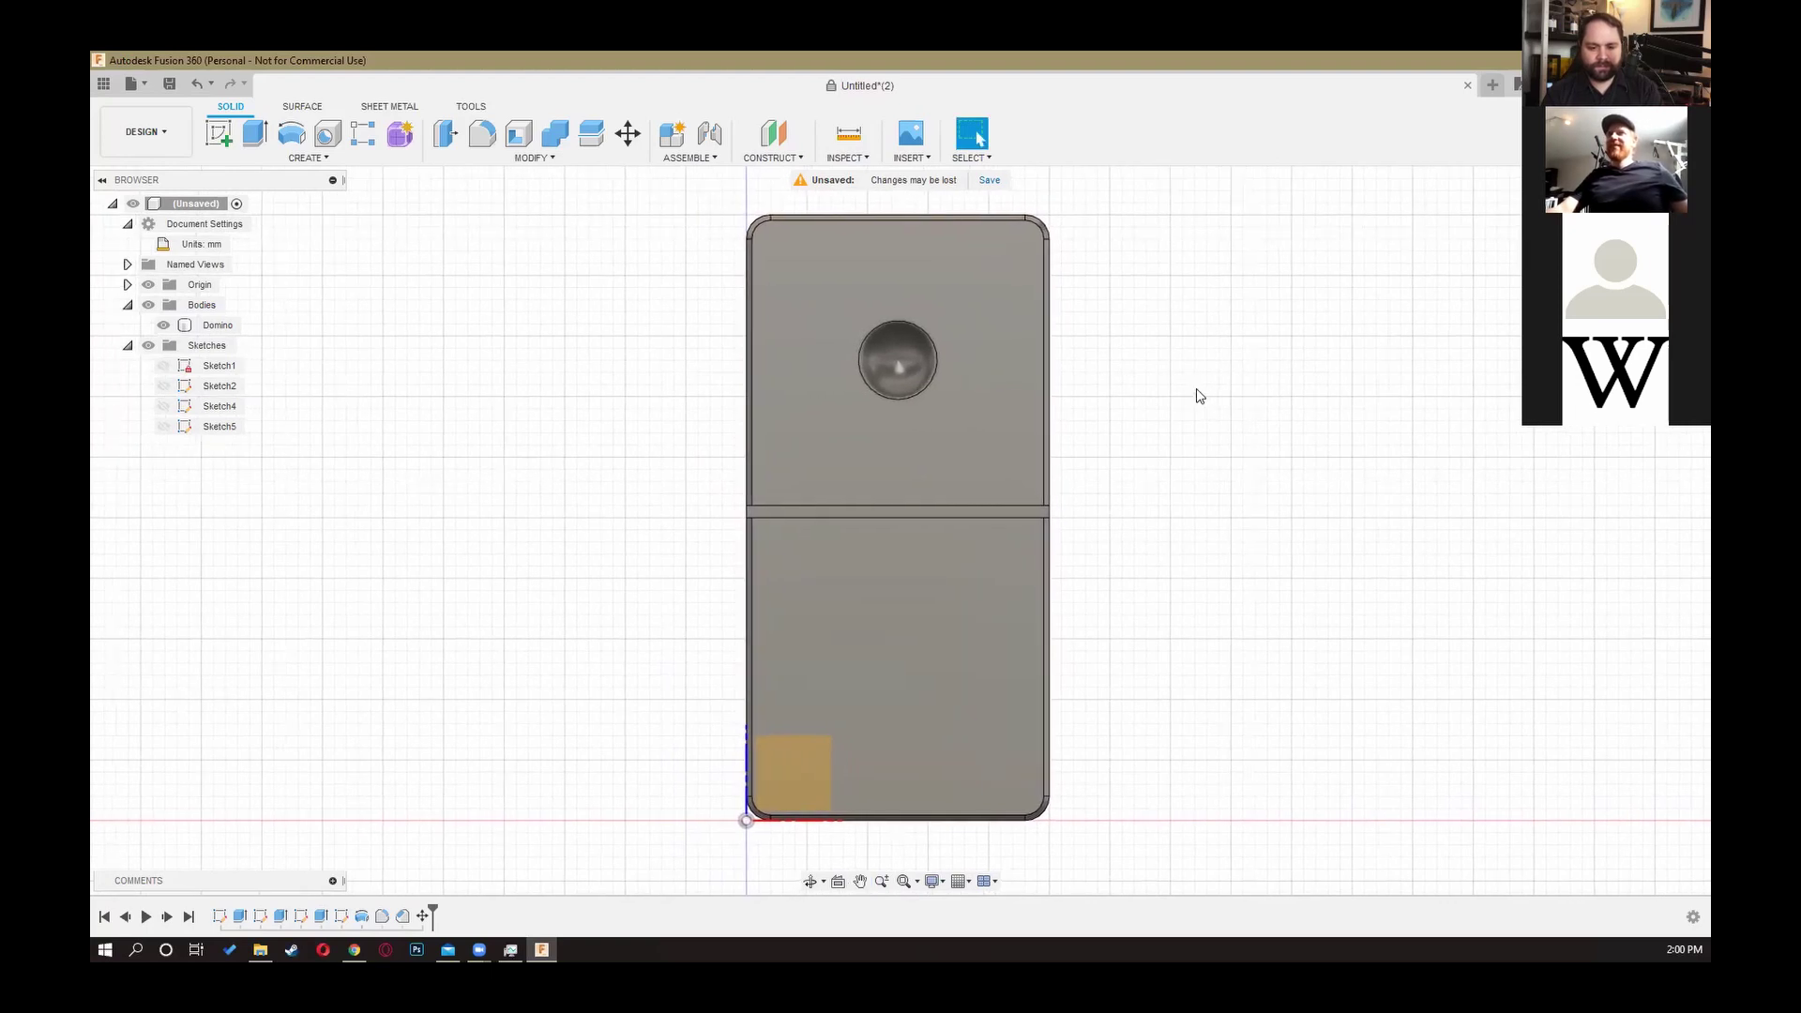
{"action": "left_click", "coordinate": [899, 347]}
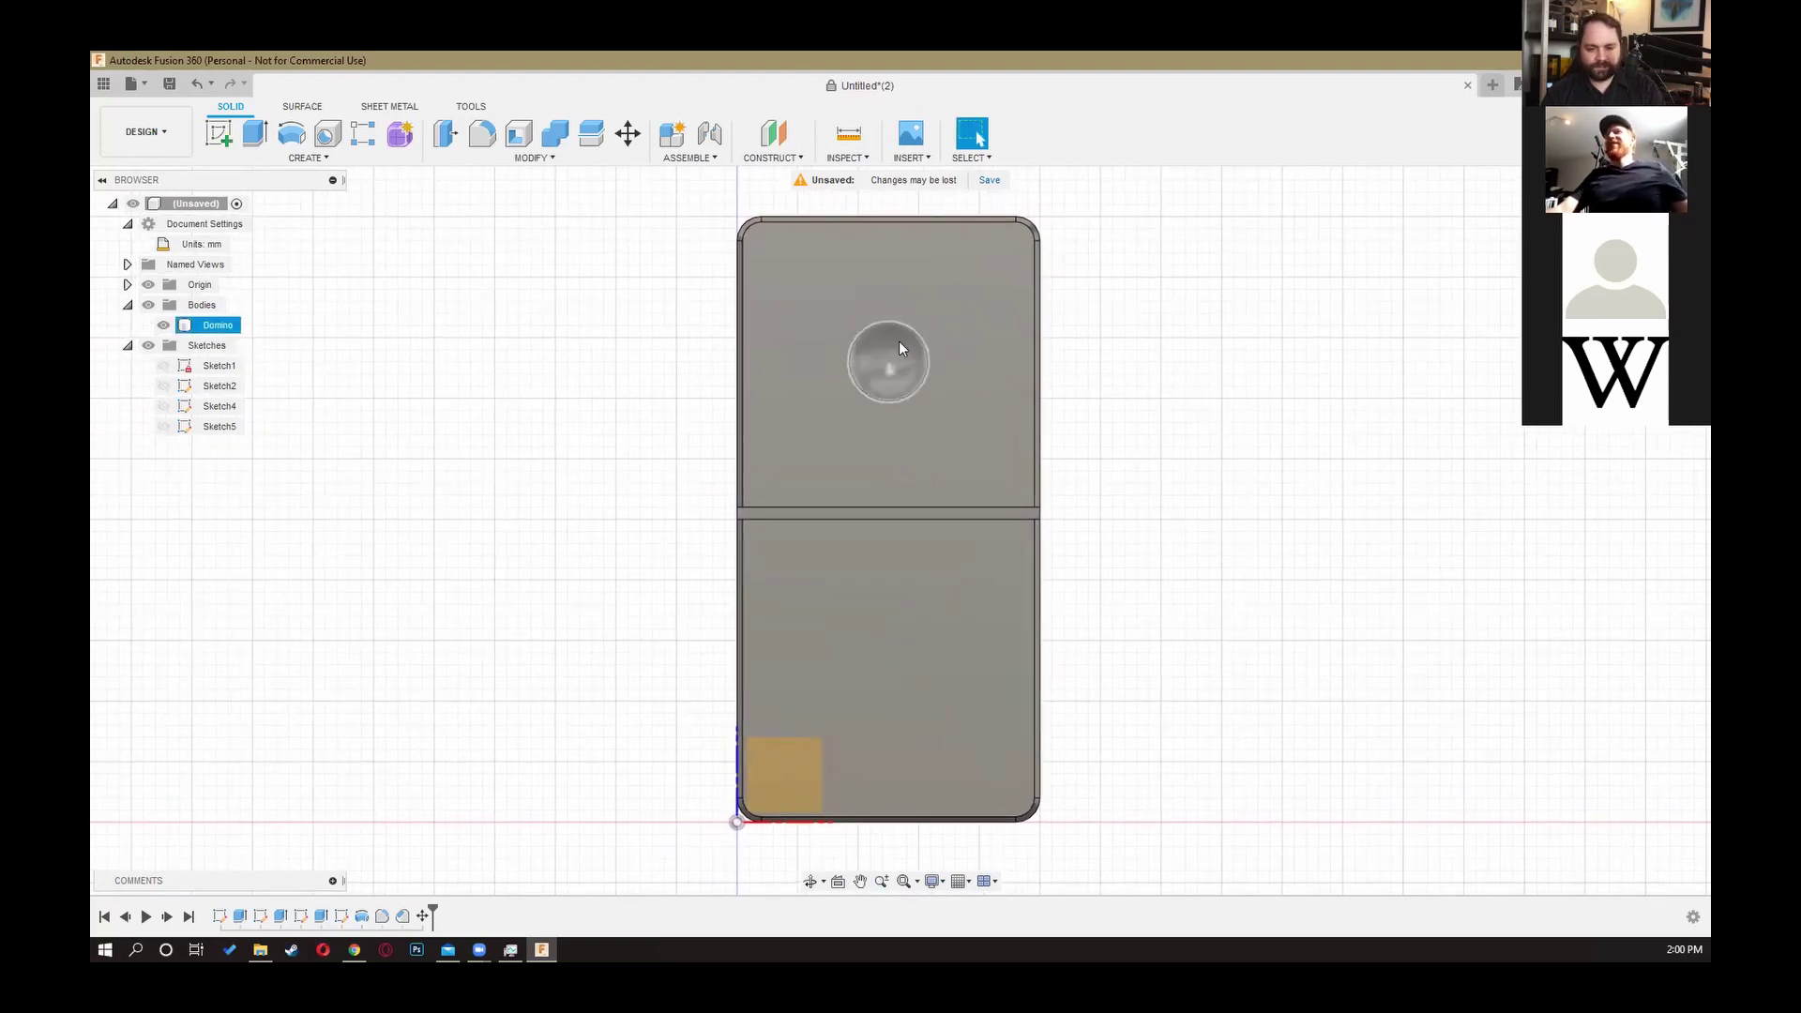
{"action": "key", "text": "Escape"}
{"action": "middle_click_drag", "start_coordinate": [1217, 418], "coordinate": [1212, 420]}
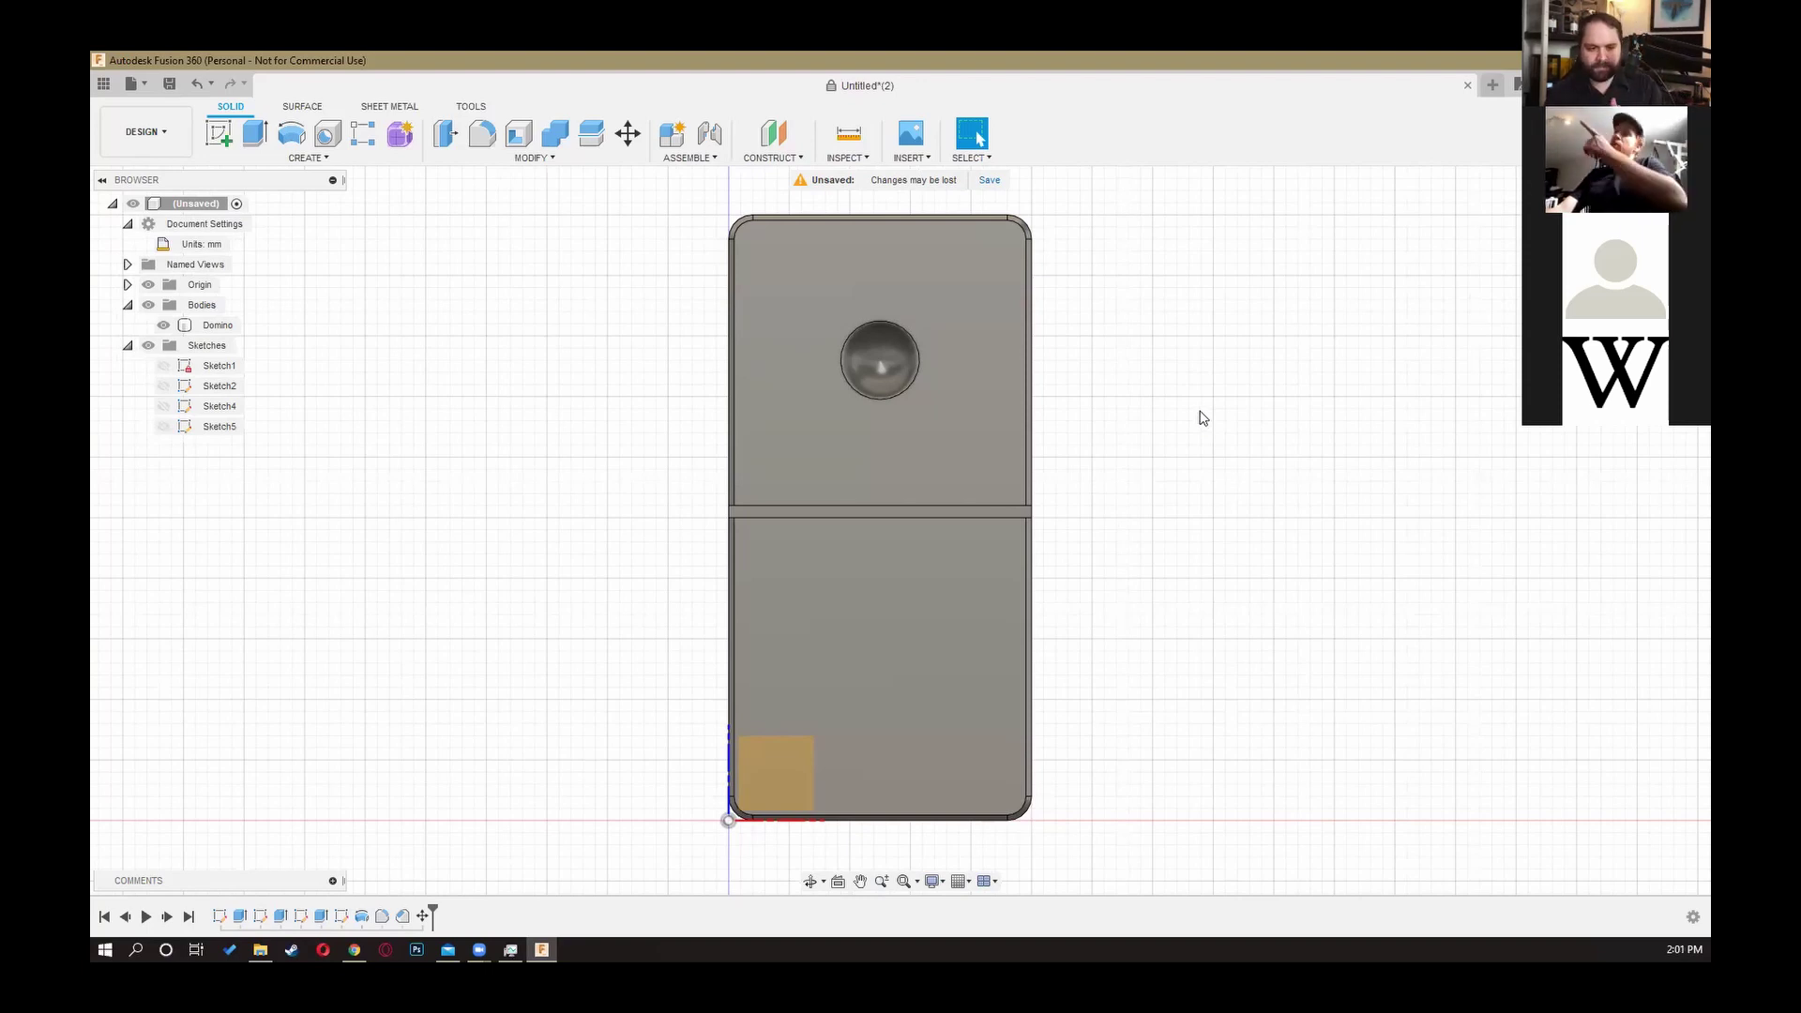
{"action": "middle_click_drag", "start_coordinate": [1201, 413], "coordinate": [1184, 407]}
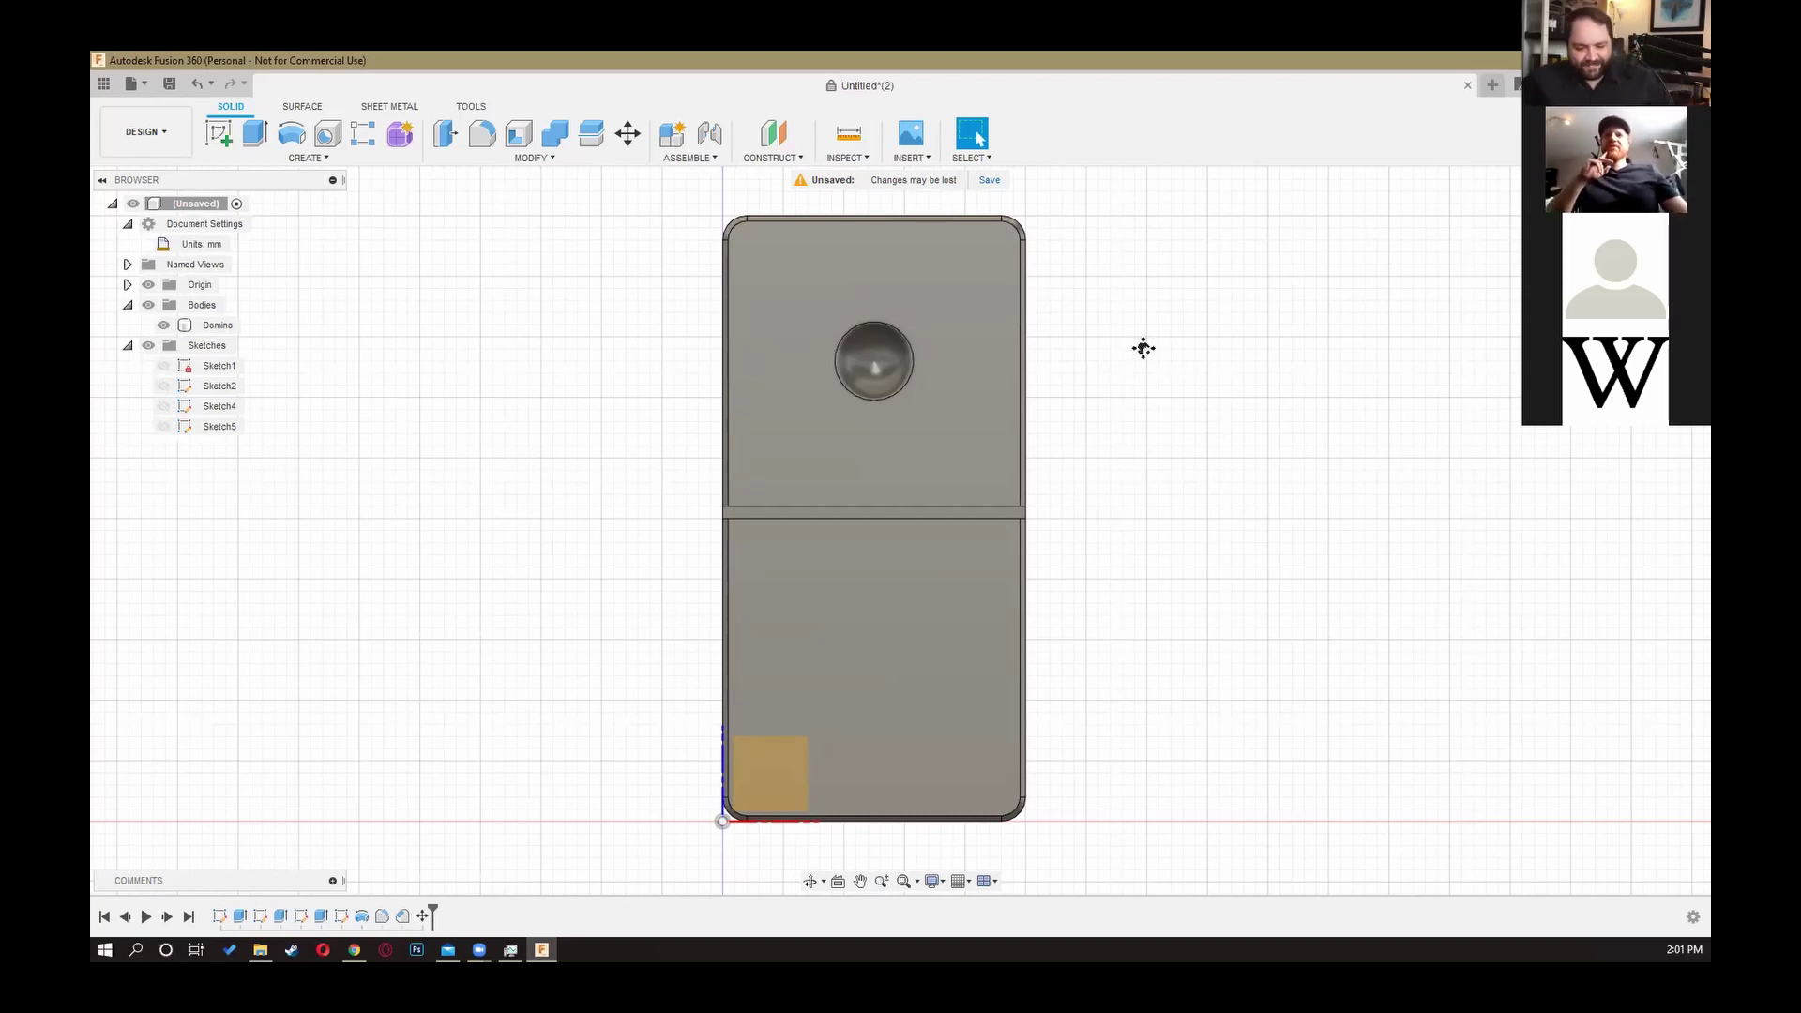
{"action": "middle_click_drag", "start_coordinate": [1142, 346], "coordinate": [1142, 355]}
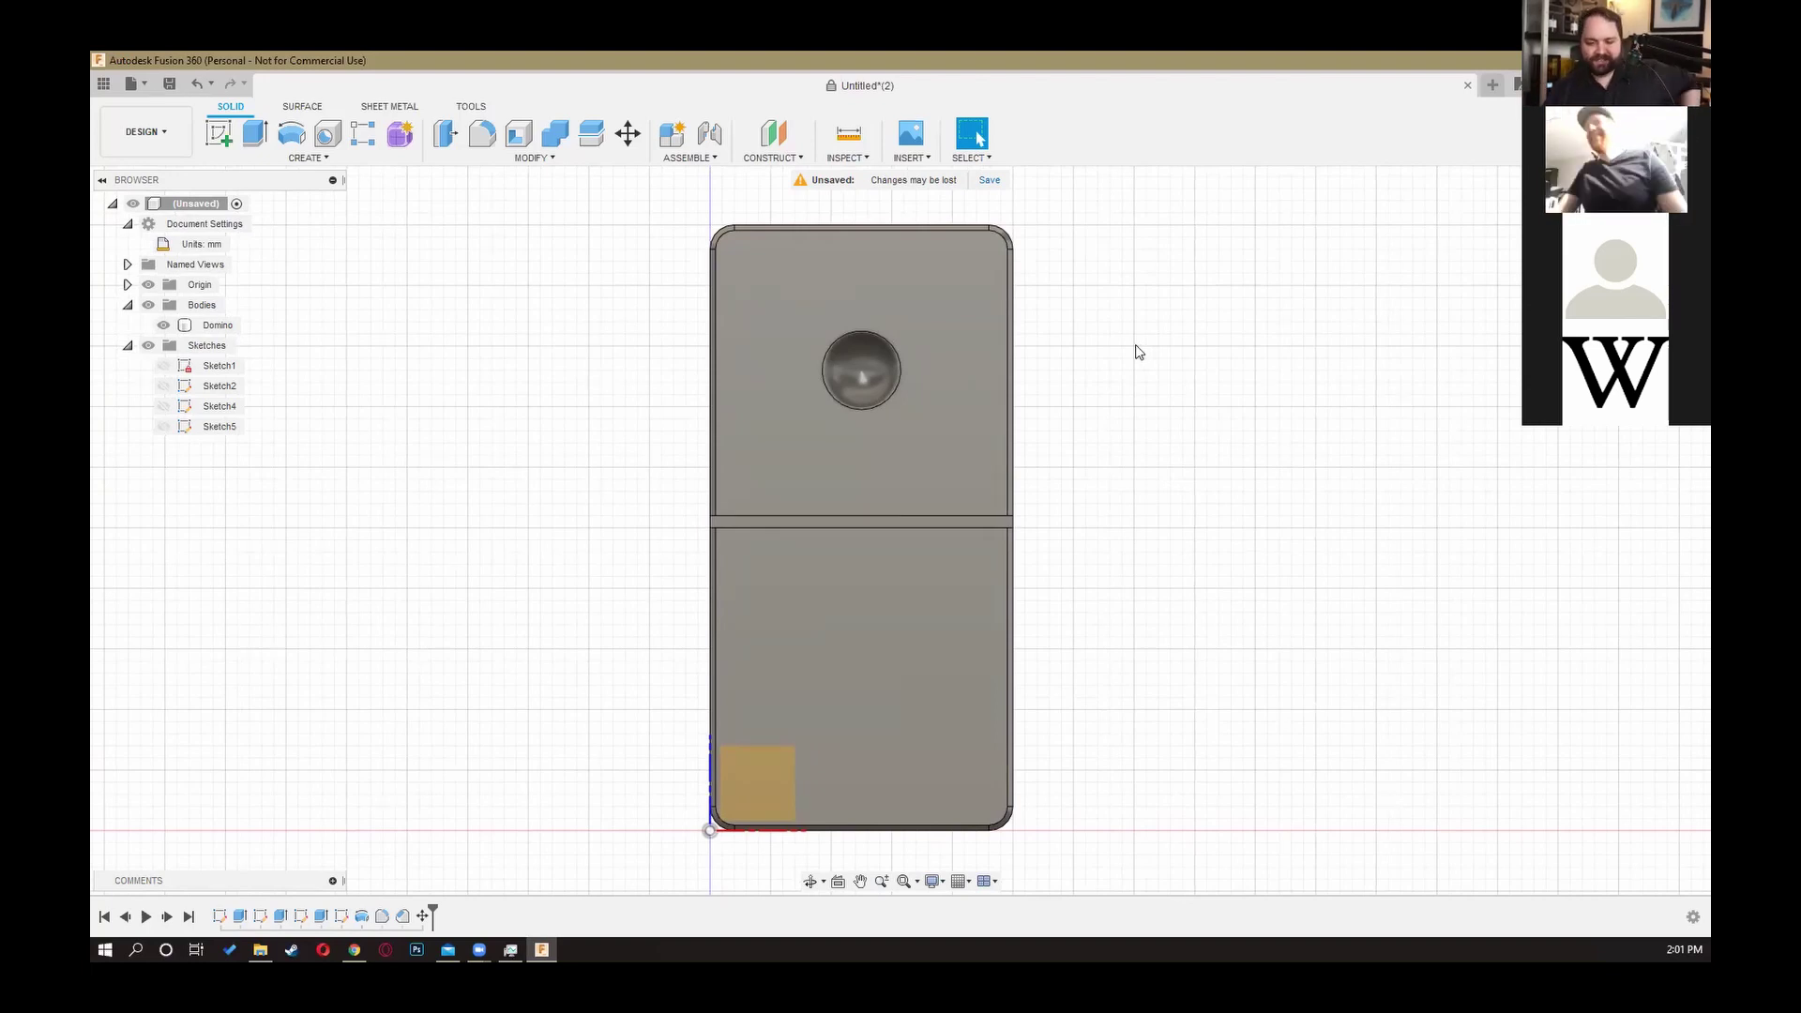
{"action": "scroll", "coordinate": [1128, 354], "scroll_direction": "up", "scroll_amount": 1}
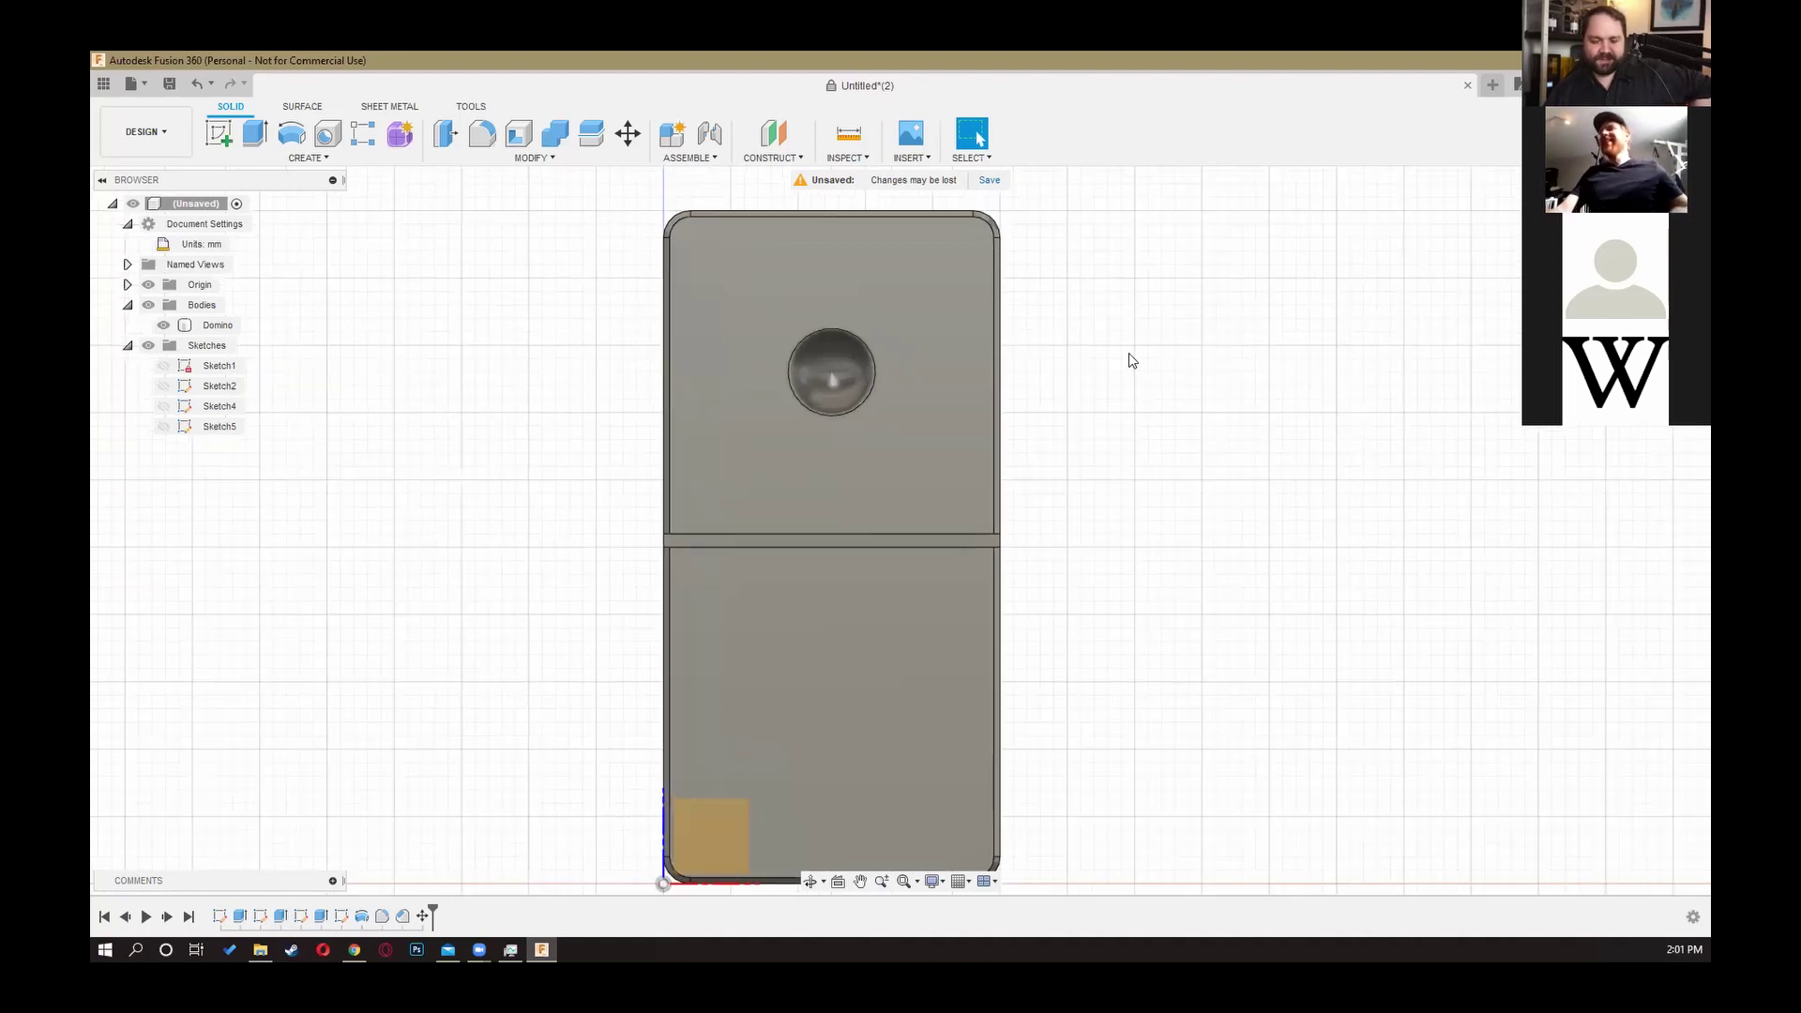
{"action": "scroll", "coordinate": [1129, 354], "scroll_direction": "down", "scroll_amount": 1}
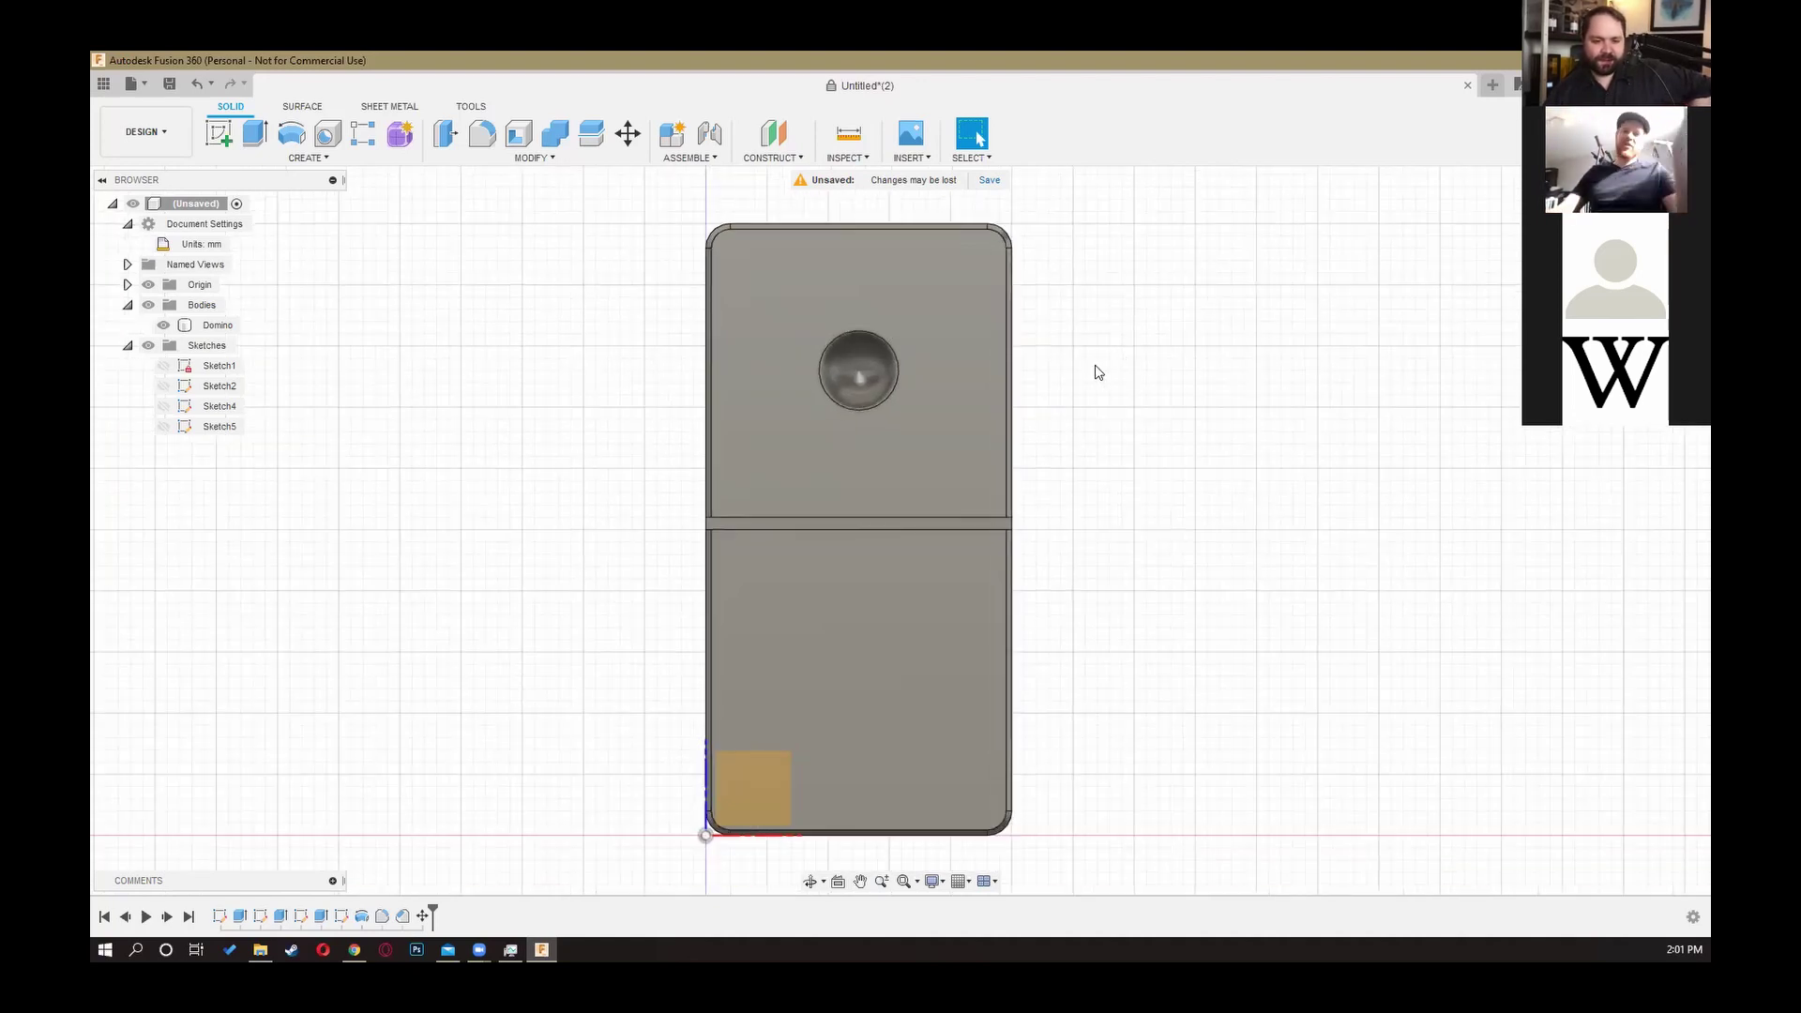